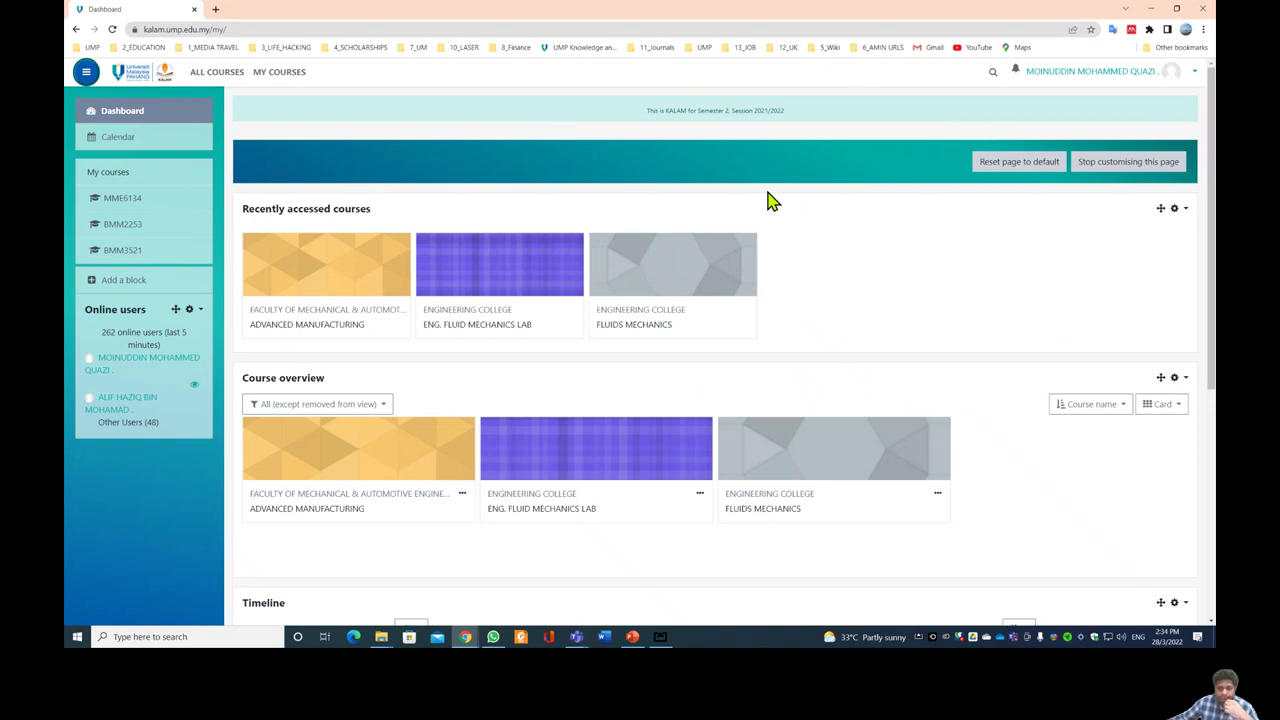
Open the Advanced Manufacturing course from the KALAM dashboard
click(322, 267)
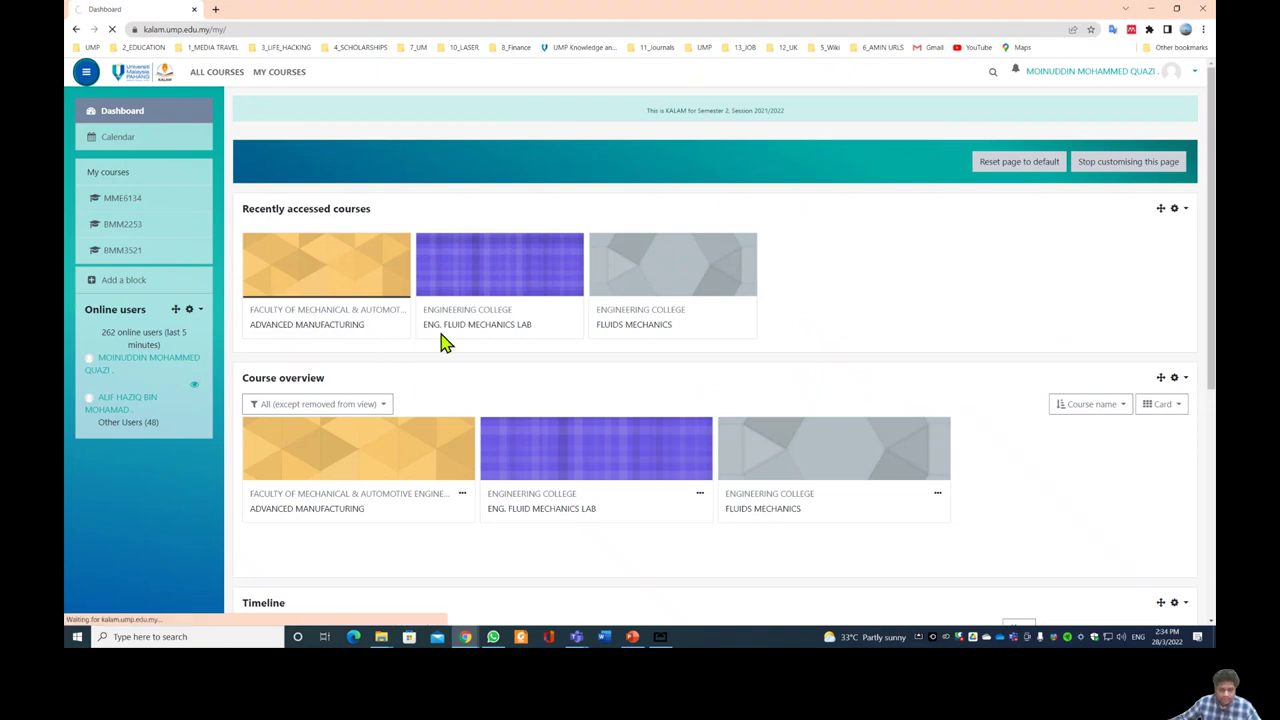
Rename the Advanced Manufacturing course's Topic 3 section to VIDEOS
scroll(560, 340, down, 2)
scroll(525, 343, down, 1)
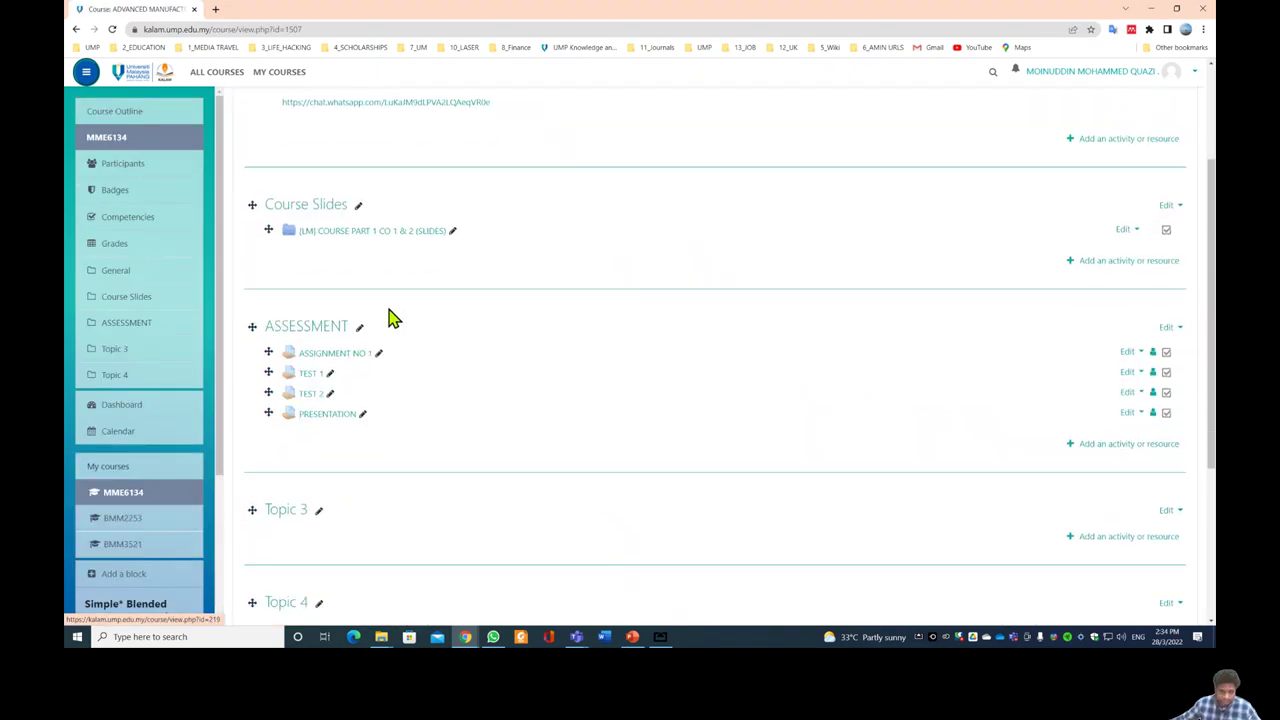
scroll(345, 265, up, 2)
scroll(355, 342, down, 4)
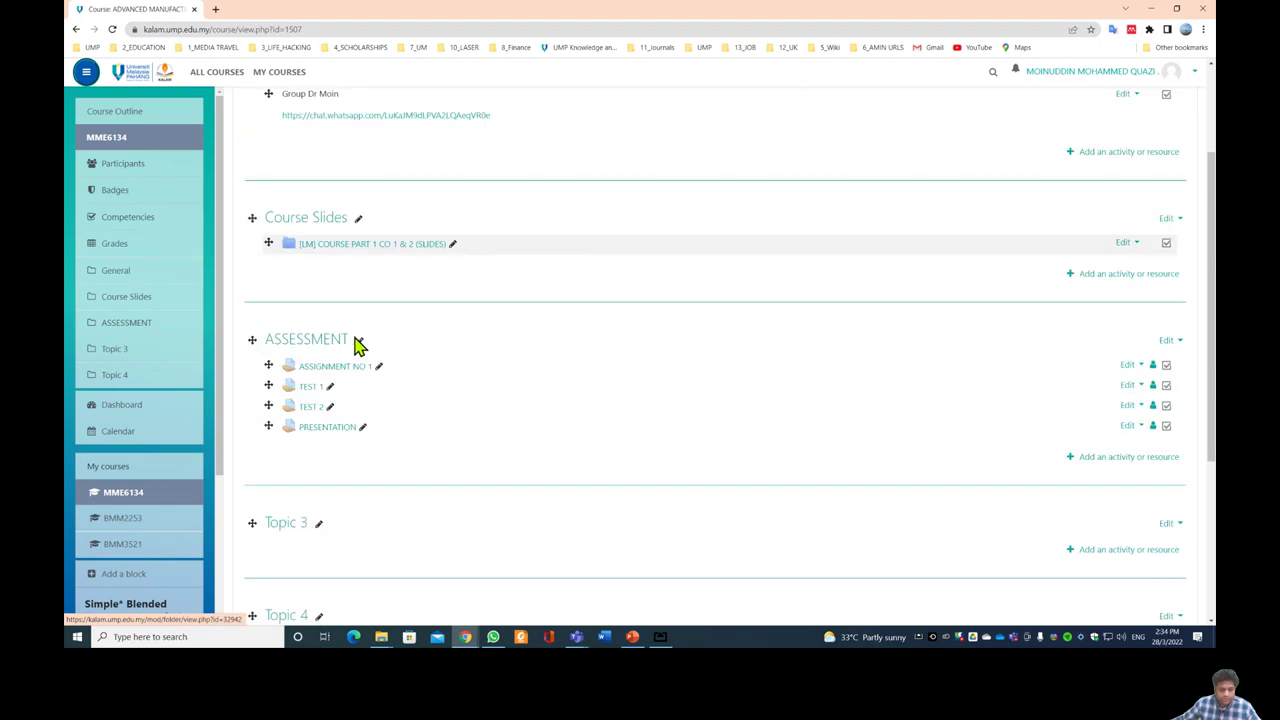
click(319, 342)
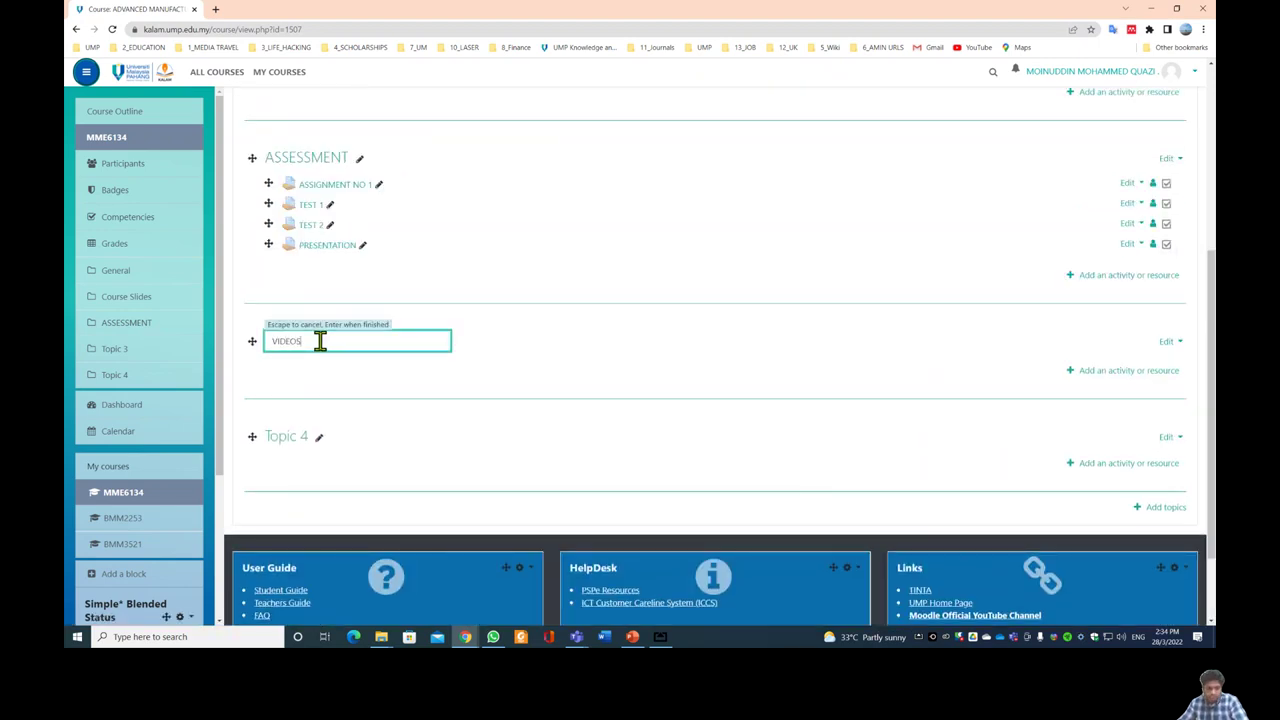
key(Return)
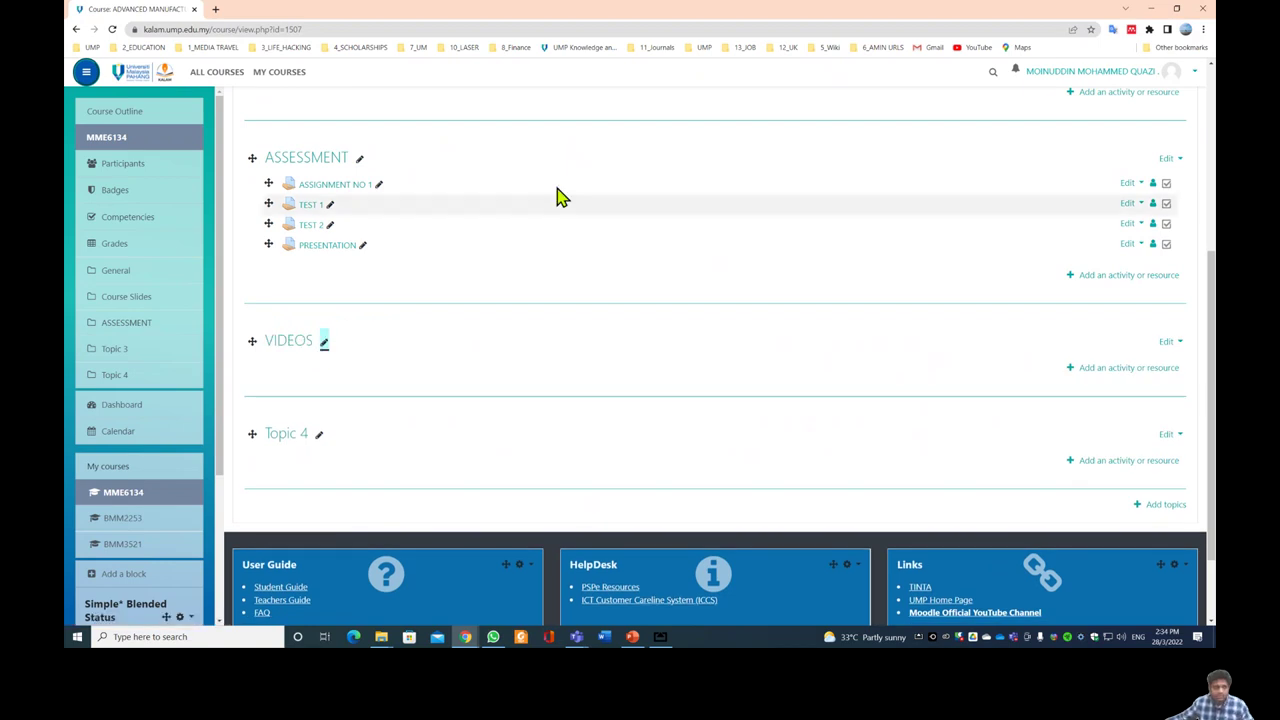
click(216, 12)
Load youtube.com, go to Your channel, and start a Create > Upload video in YouTube Studio
text(youtube.com)
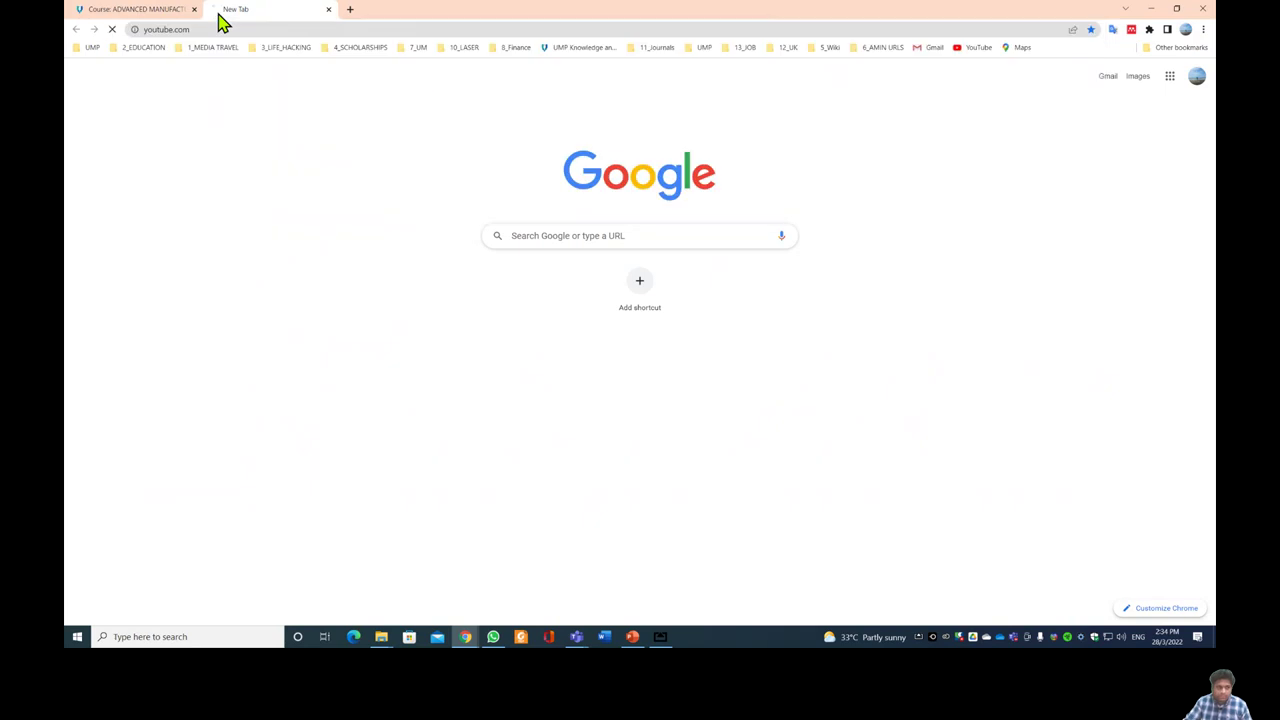
key(Return)
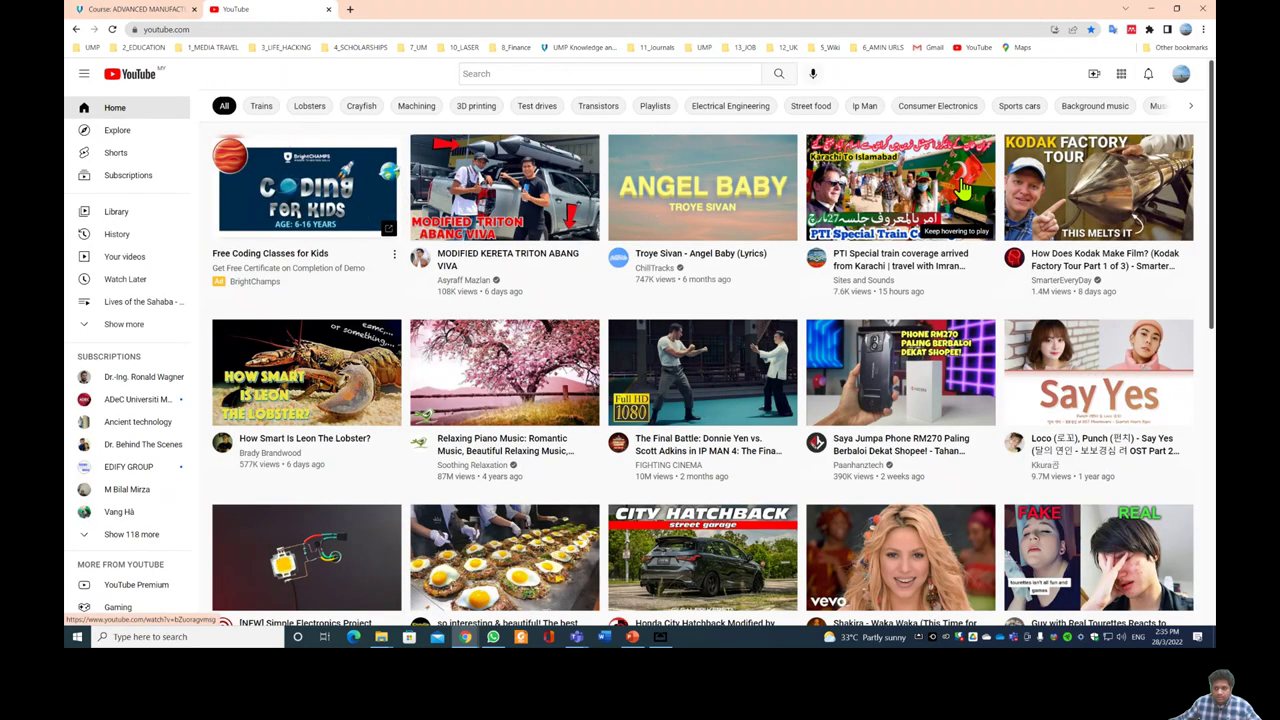
click(1181, 75)
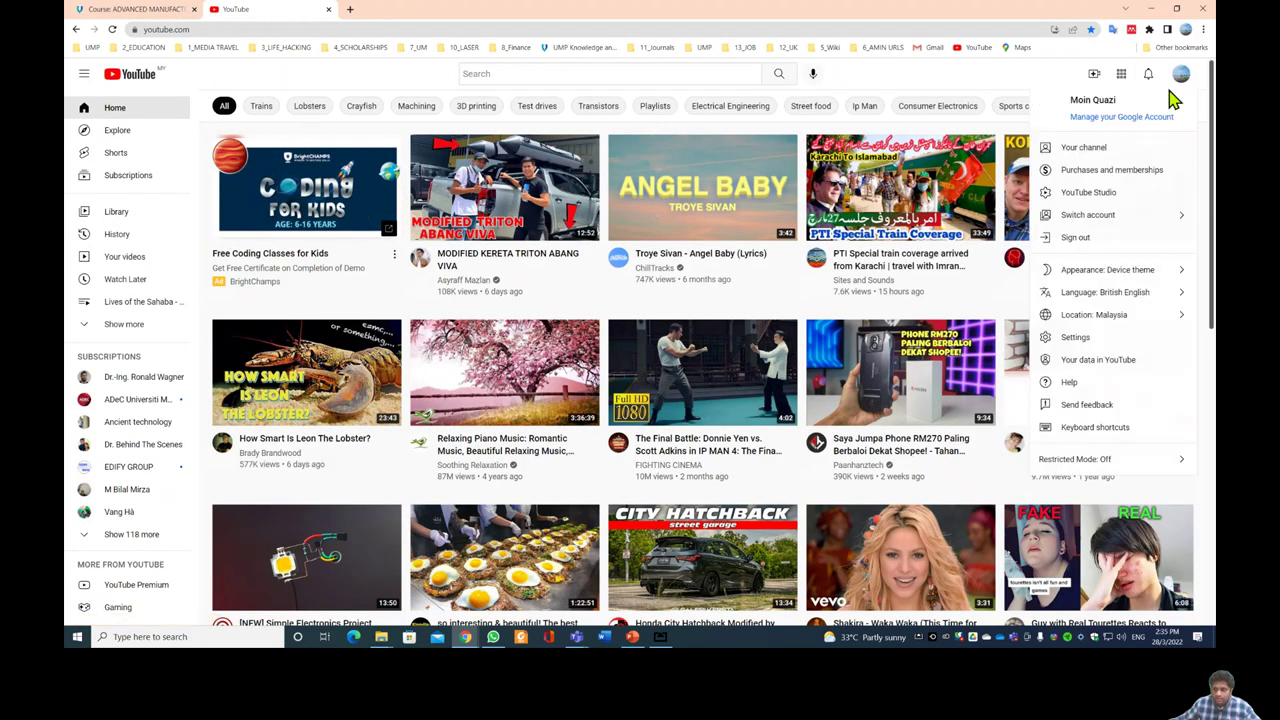
click(1085, 150)
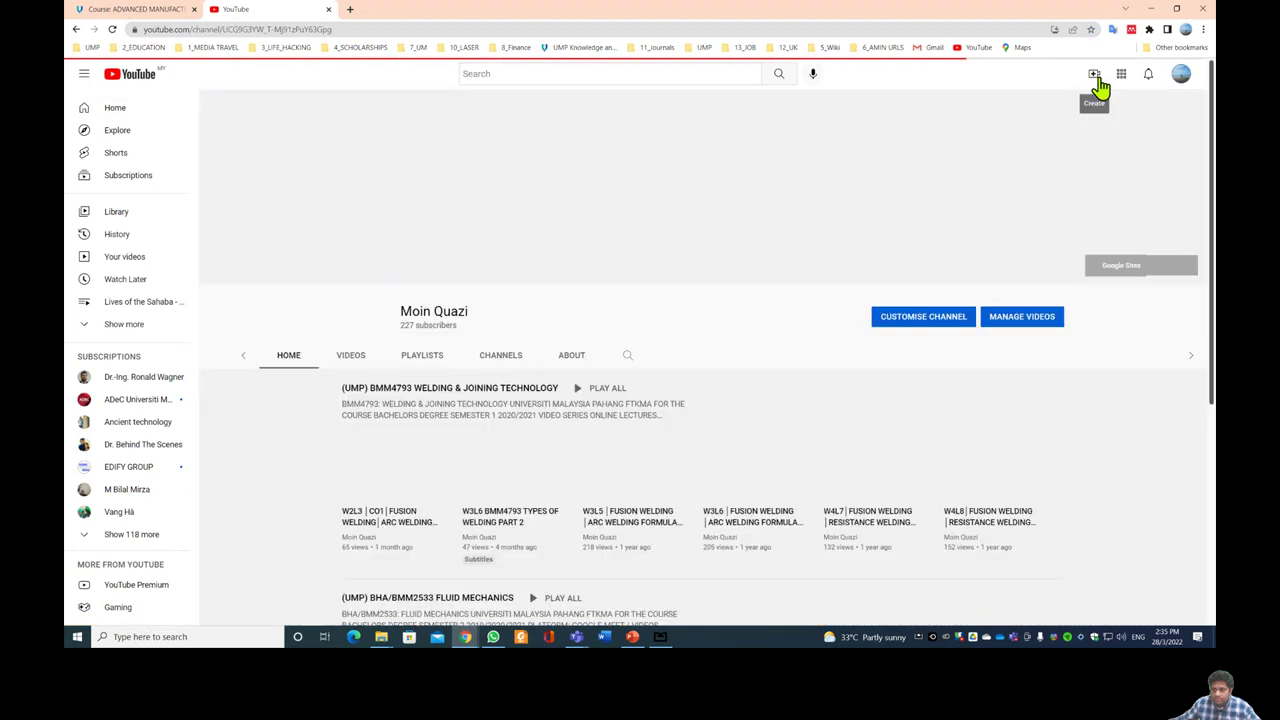
click(1100, 88)
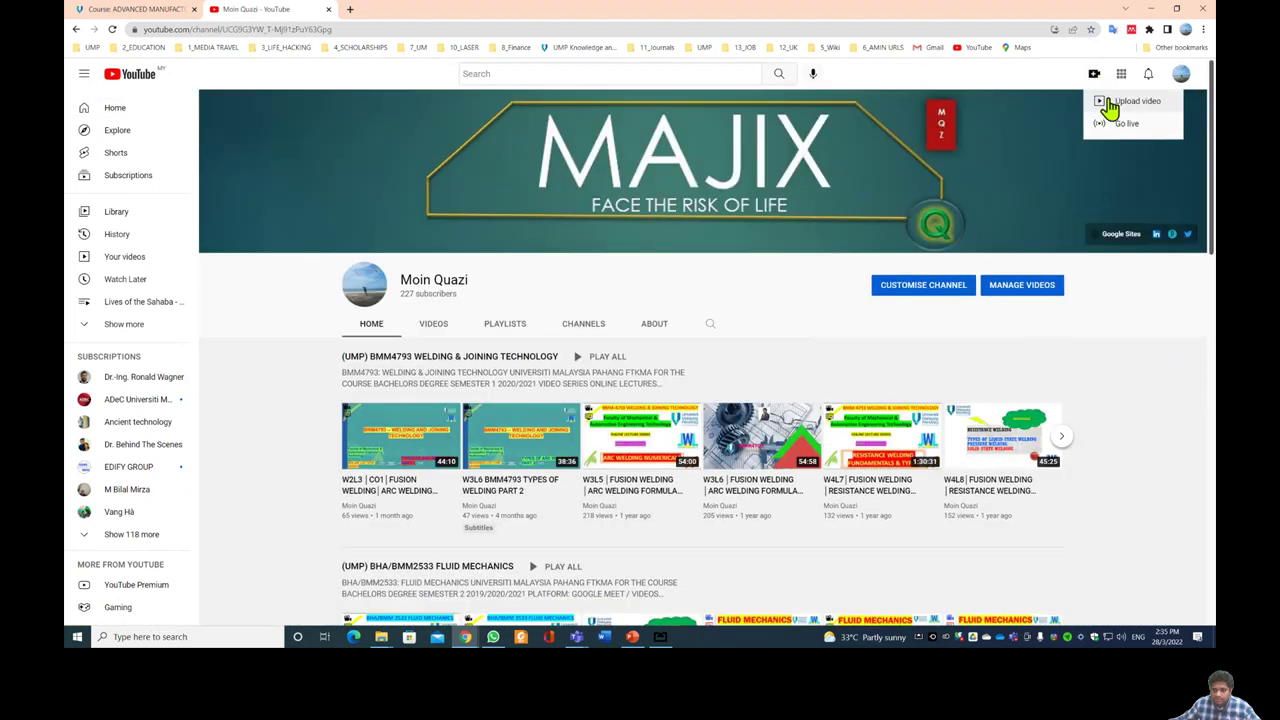
click(1110, 98)
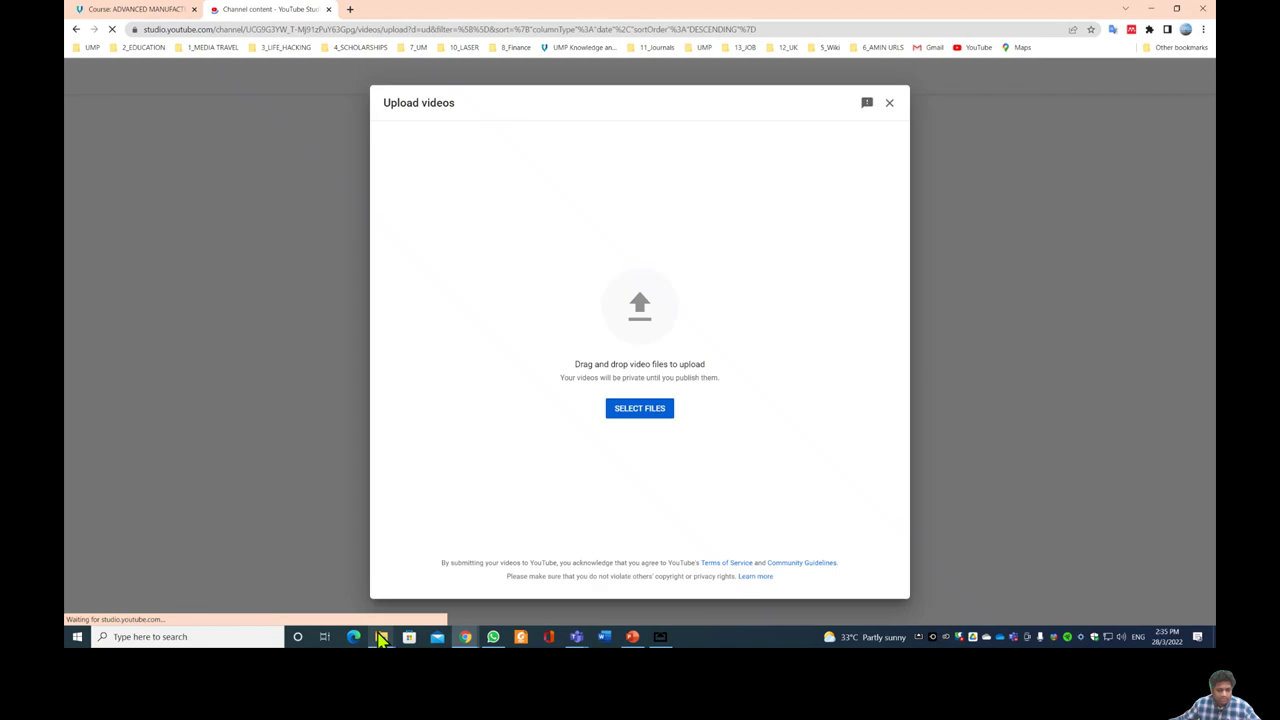
mouse_move(381, 638)
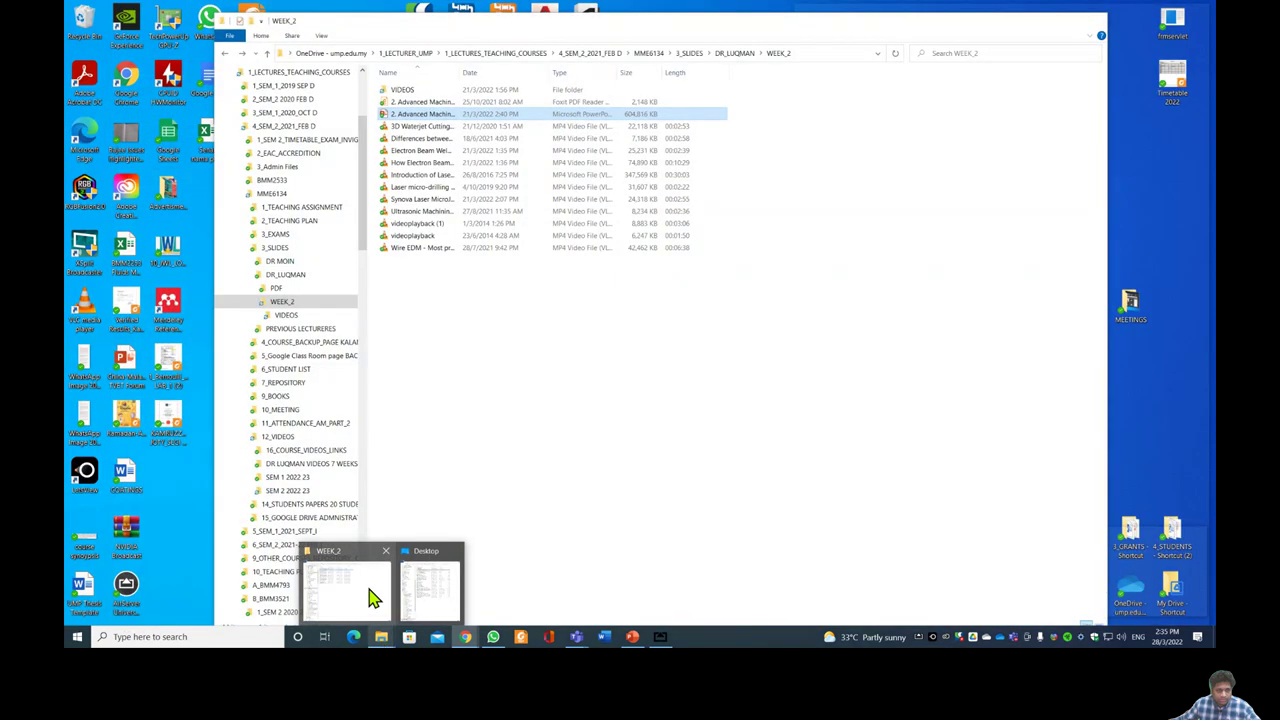
Navigate File Explorer to MME6134 > 12_VIDEOS > SEM 2 2022 23 and place it beside the upload dialog
click(370, 598)
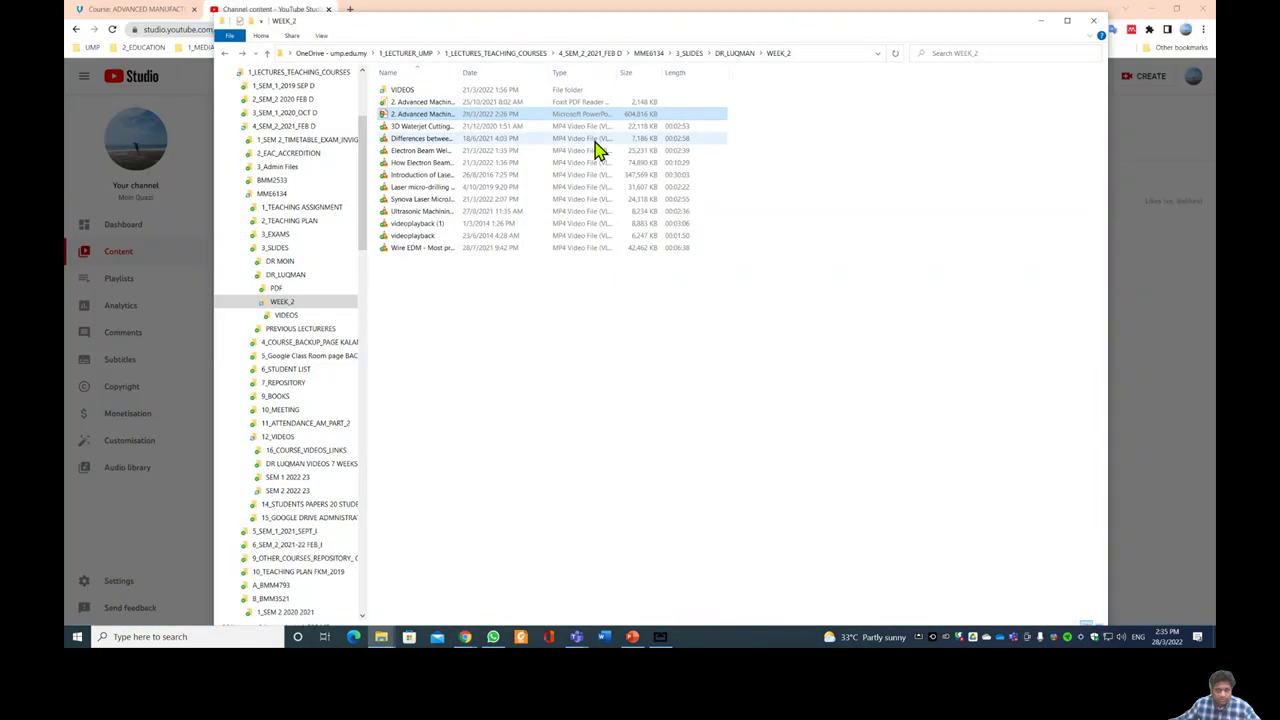
click(658, 56)
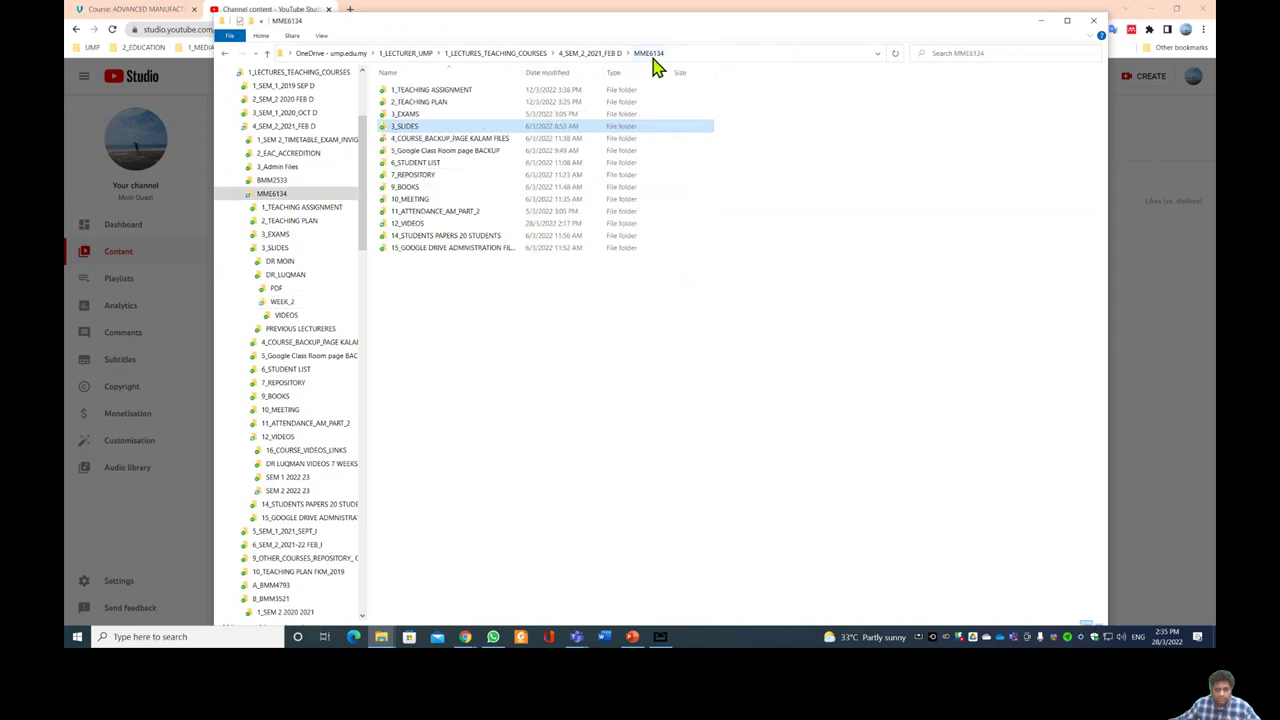
click(442, 90)
double_click(418, 223)
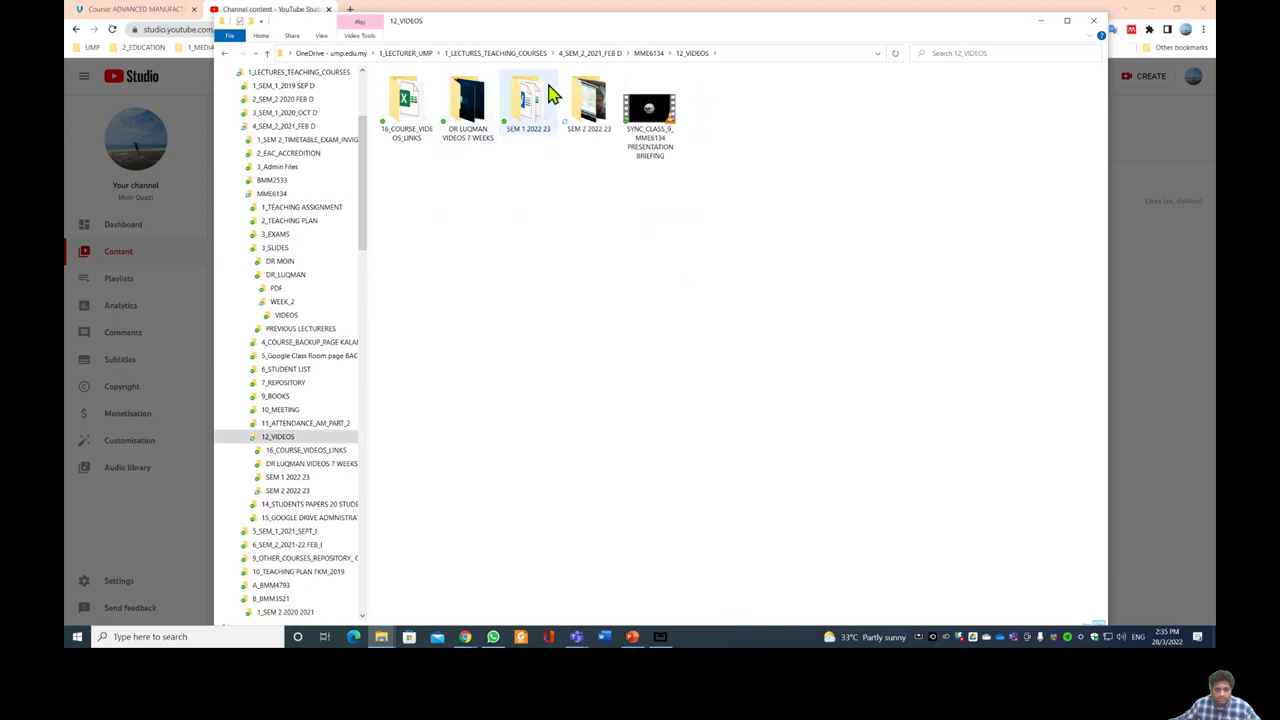
double_click(577, 97)
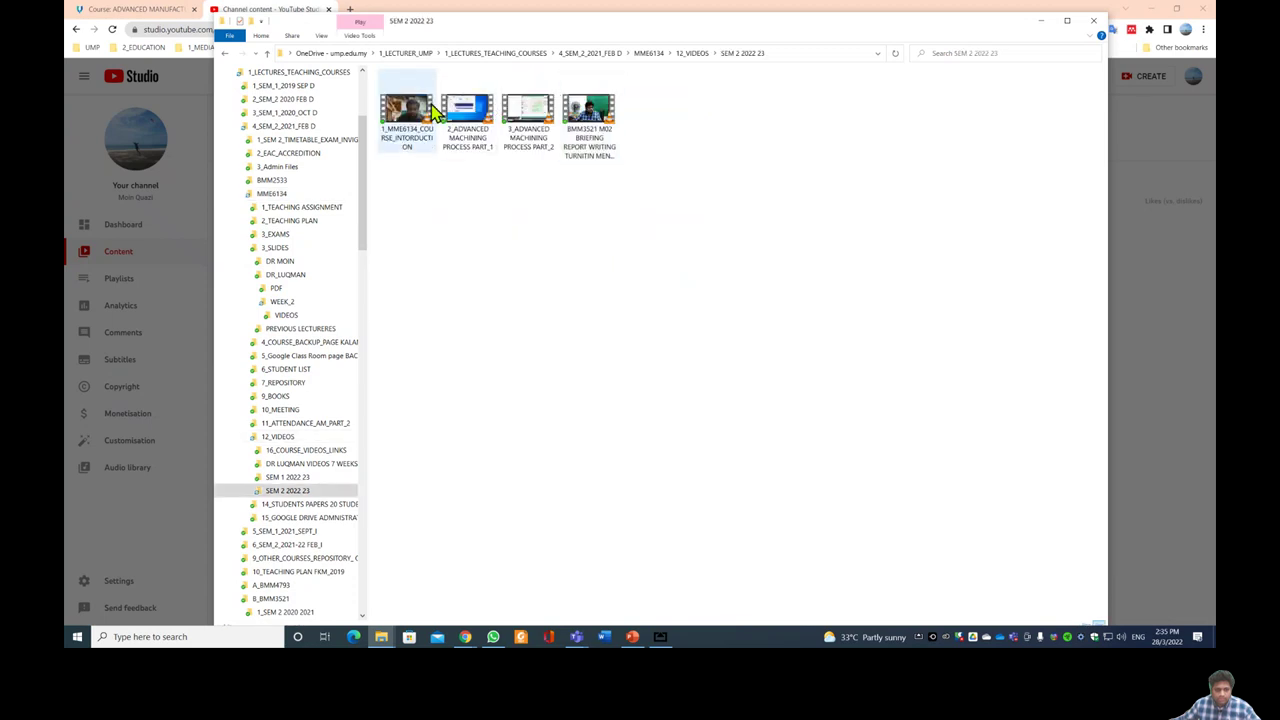
click(465, 110)
key(Right)
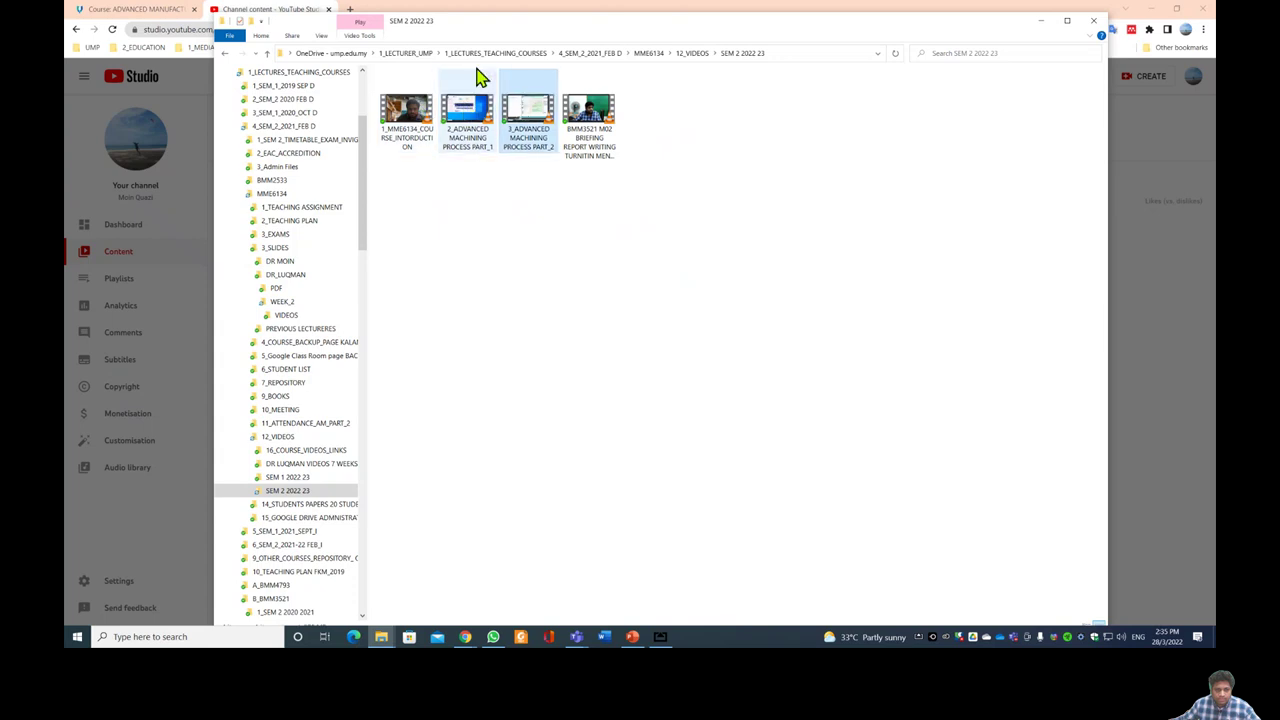
drag(870, 33, 996, 140)
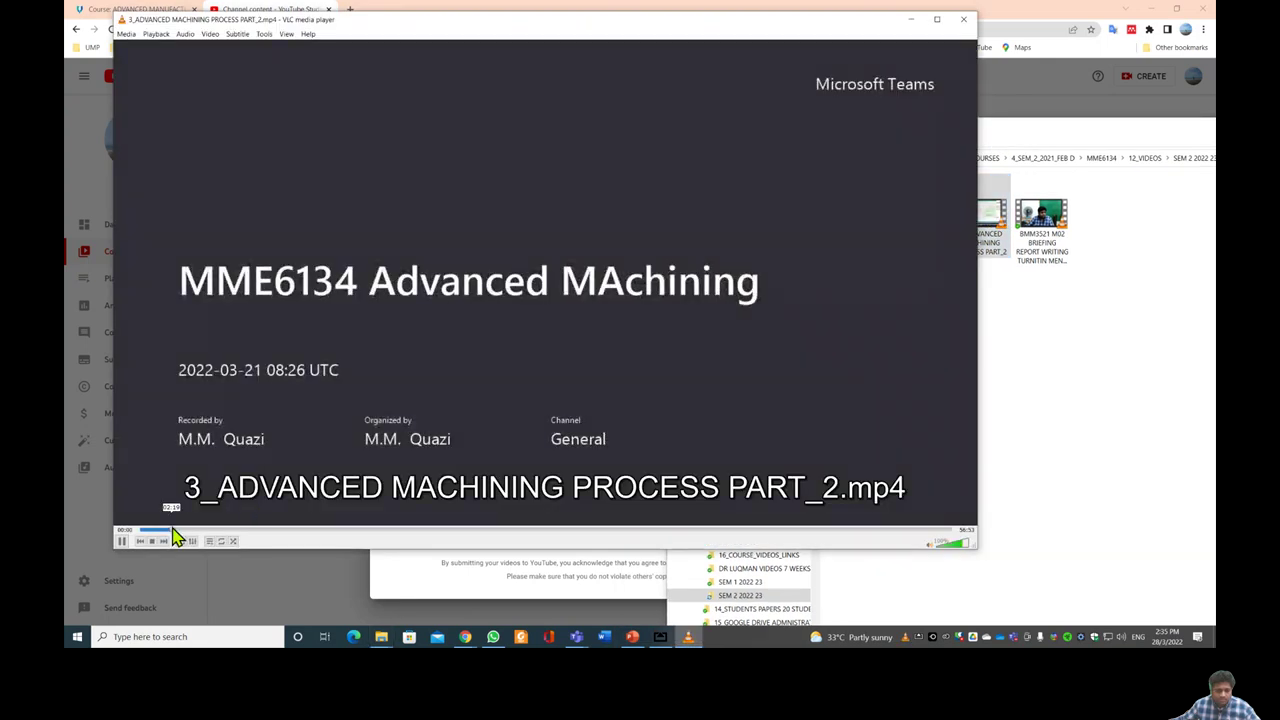
Preview 3_ADVANCED MACHINING PROCESS PART_2.mp4 in VLC, skipping through it
click(185, 530)
click(283, 532)
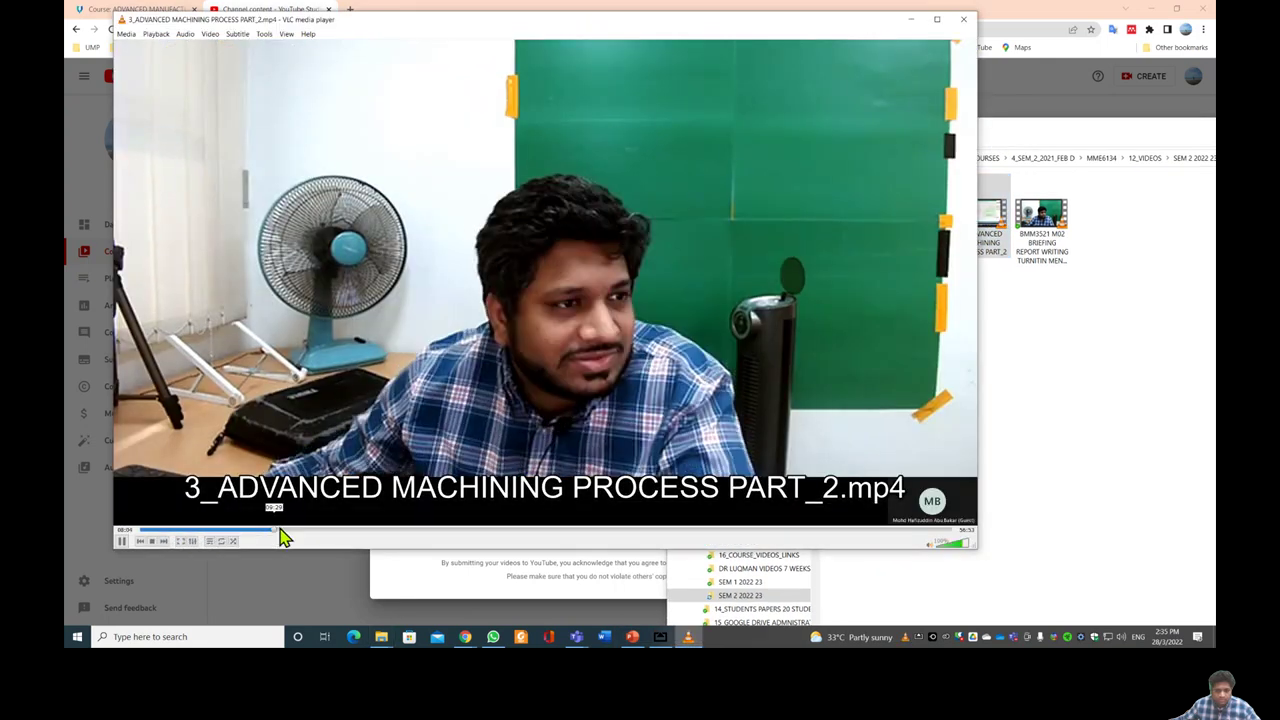
click(471, 532)
click(603, 532)
click(775, 531)
click(800, 531)
click(871, 531)
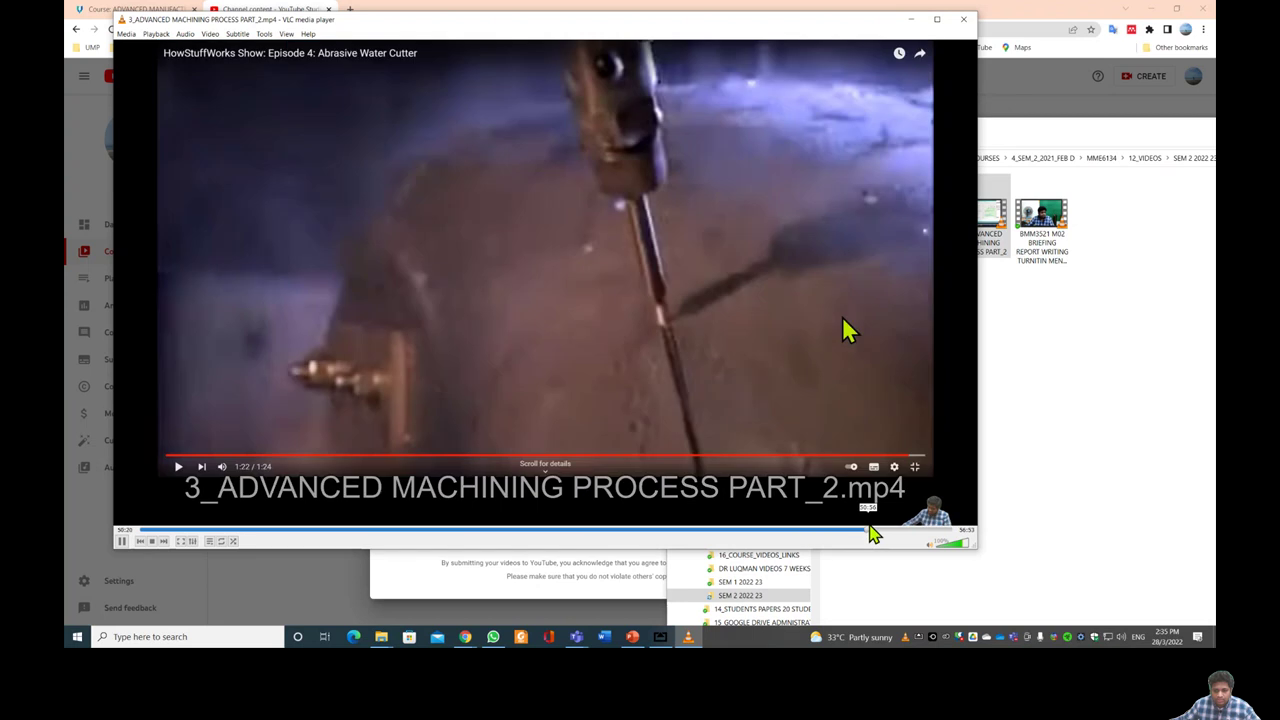
click(830, 531)
click(843, 531)
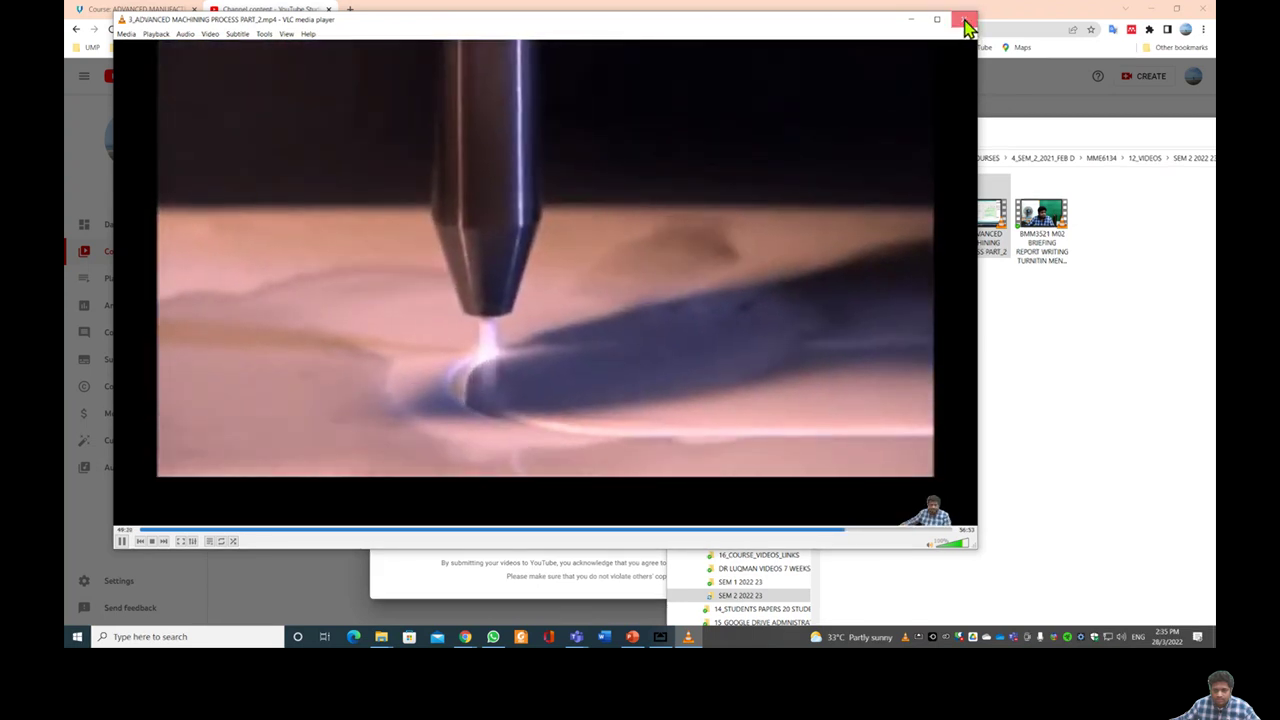
Drop the Part 1 video into YouTube's upload dialog and give it the description MME6134
click(964, 20)
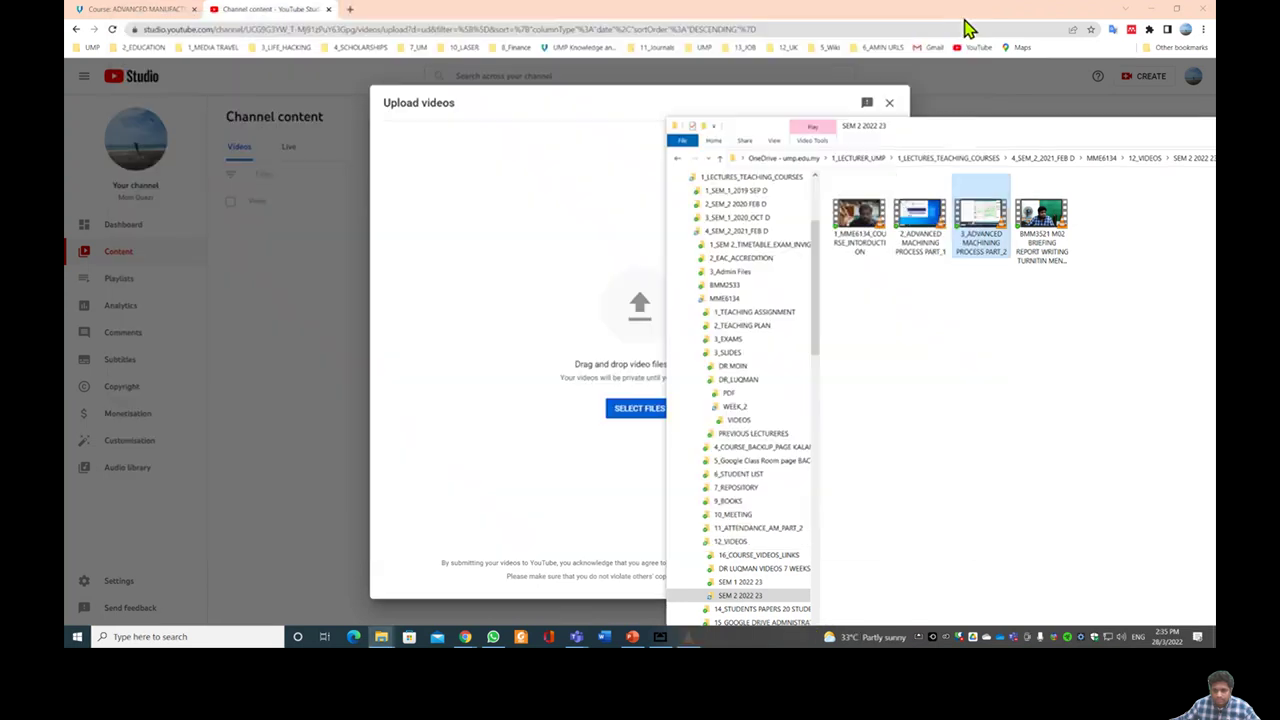
drag(930, 235, 620, 293)
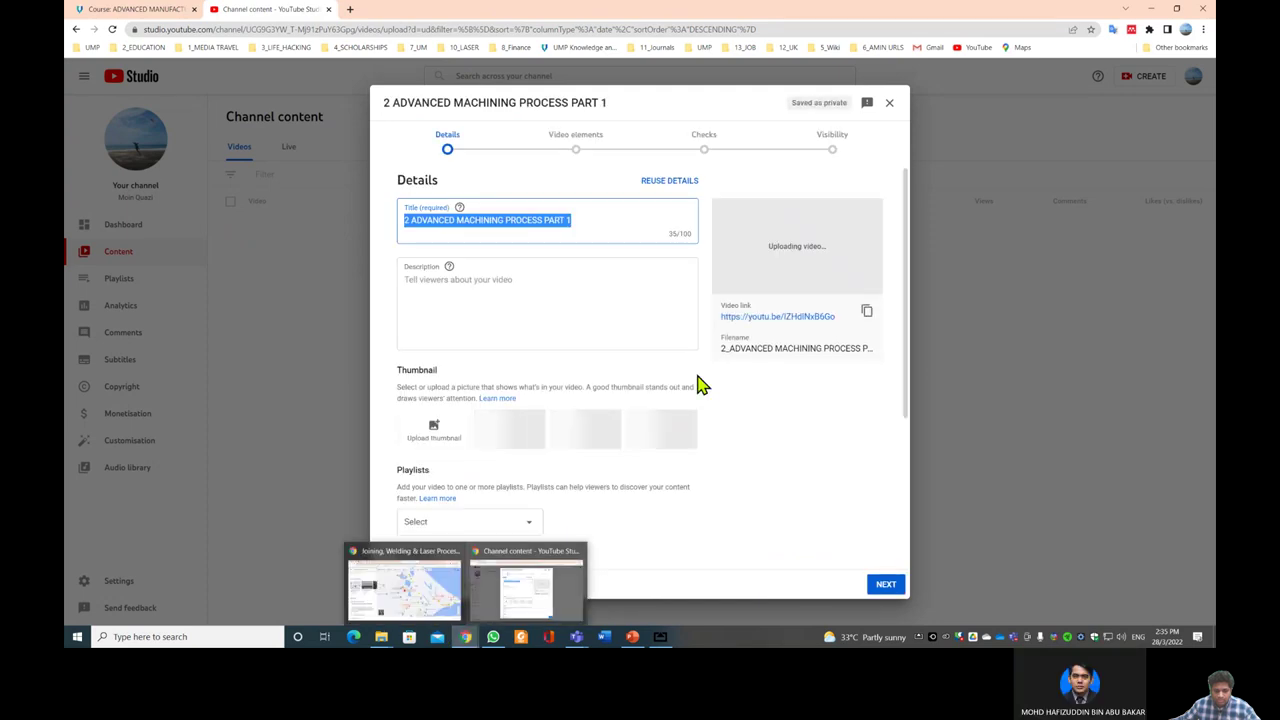
click(601, 287)
click(575, 220)
key(Tab)
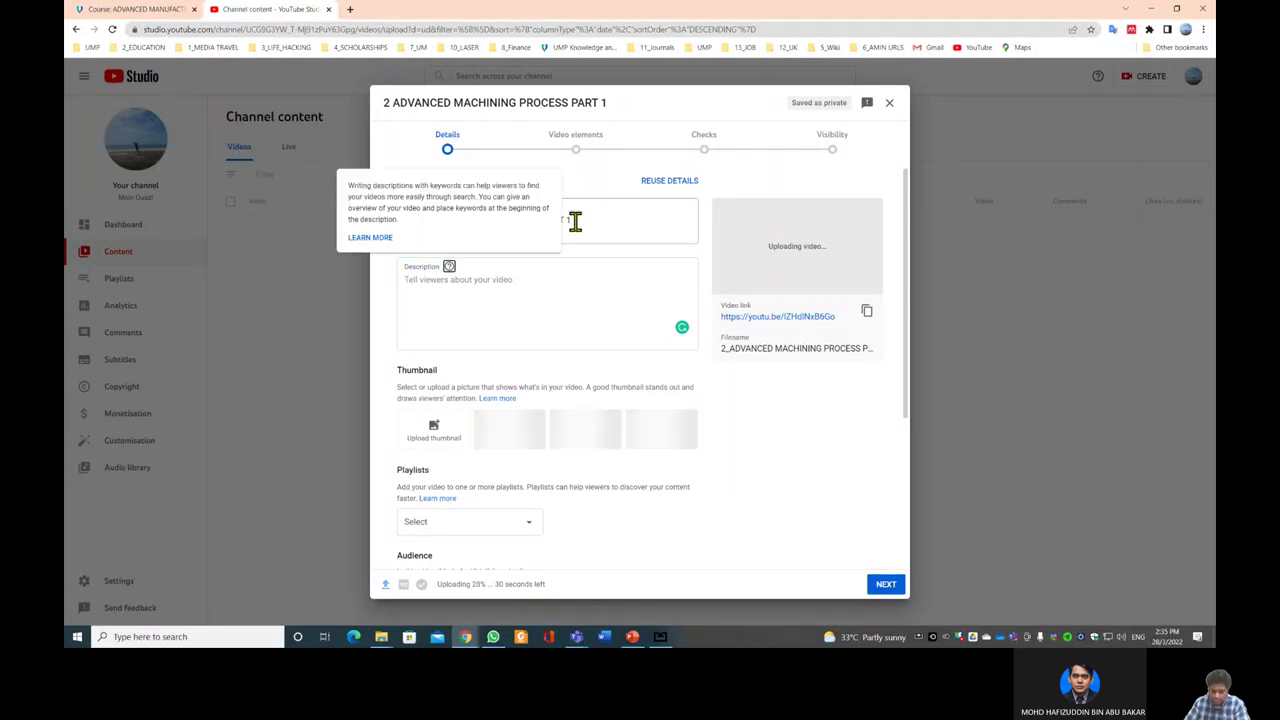
key(Tab)
text(MME)
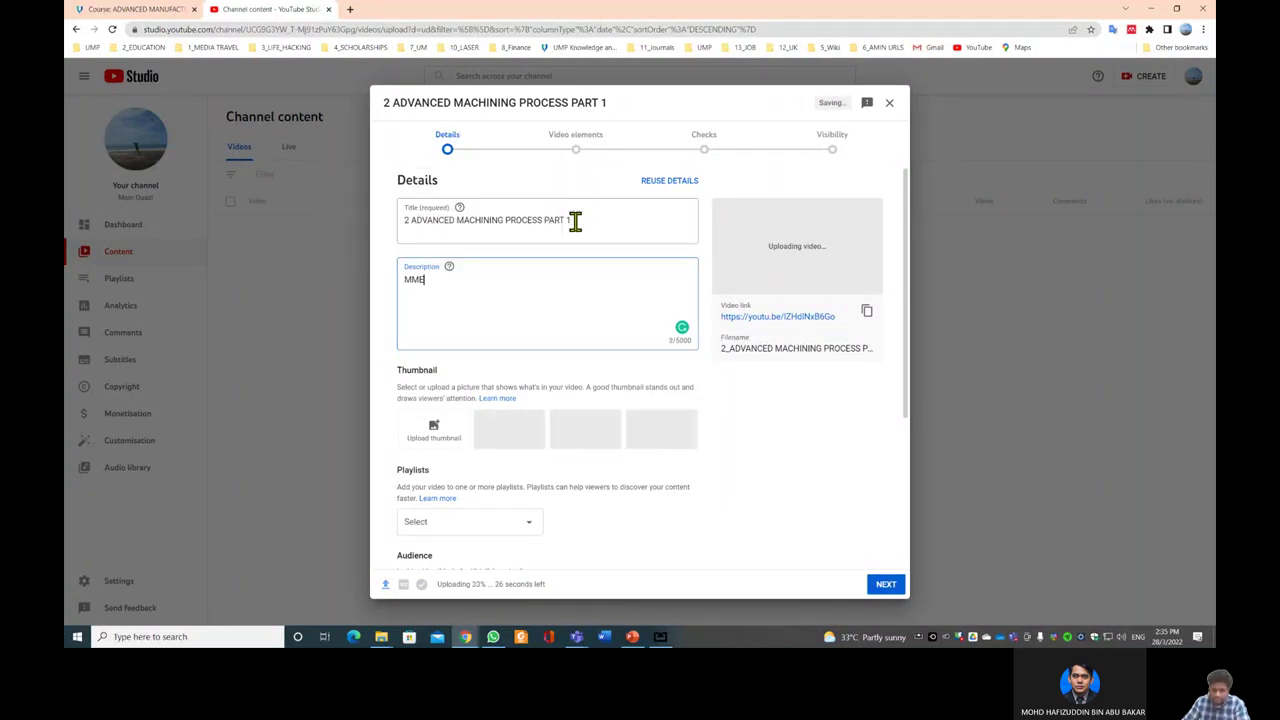
text(6134)
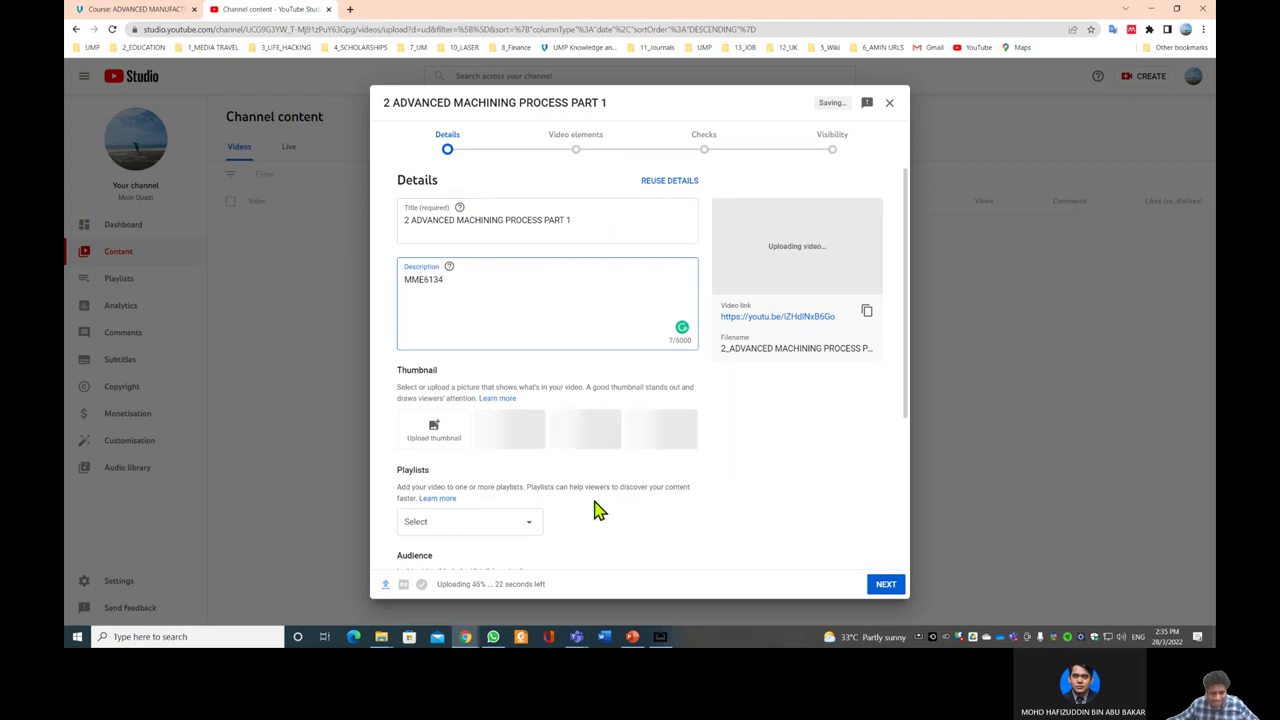
Add the Part 1 video to the MME6134 Advanced Manufacturing playlist, mark it not made for kids, and show more options
click(452, 521)
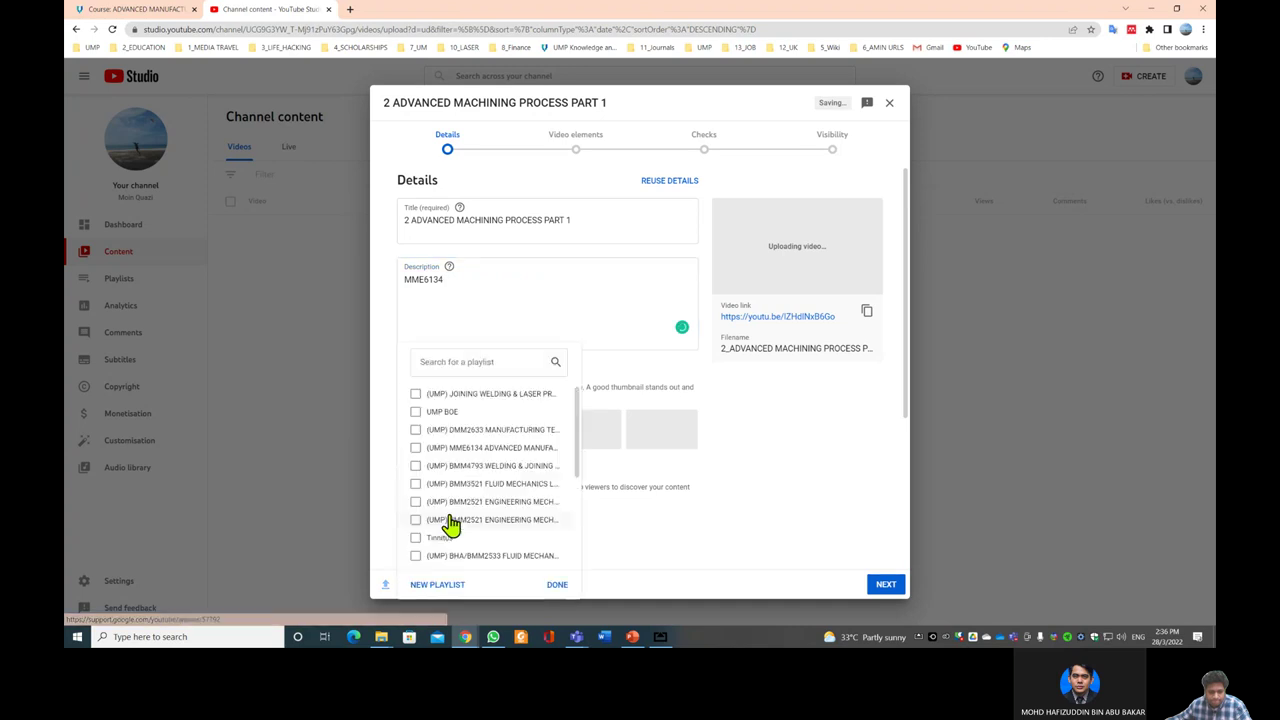
click(492, 447)
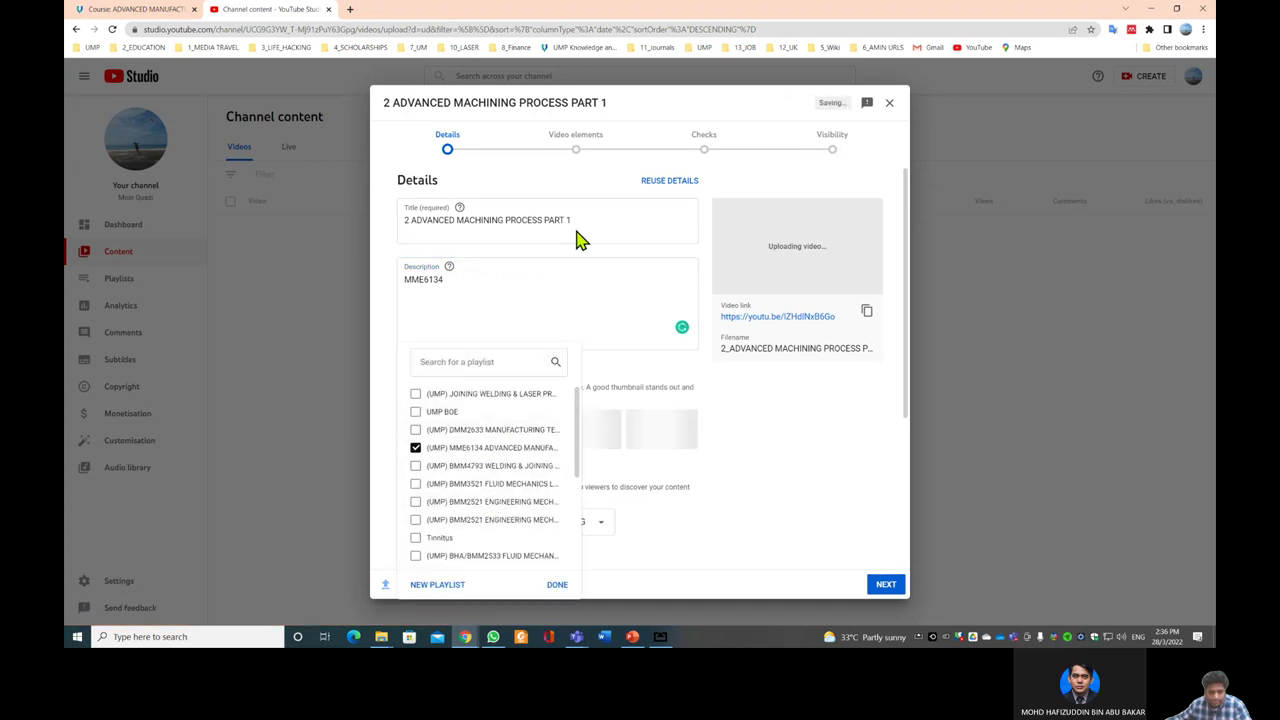
click(557, 297)
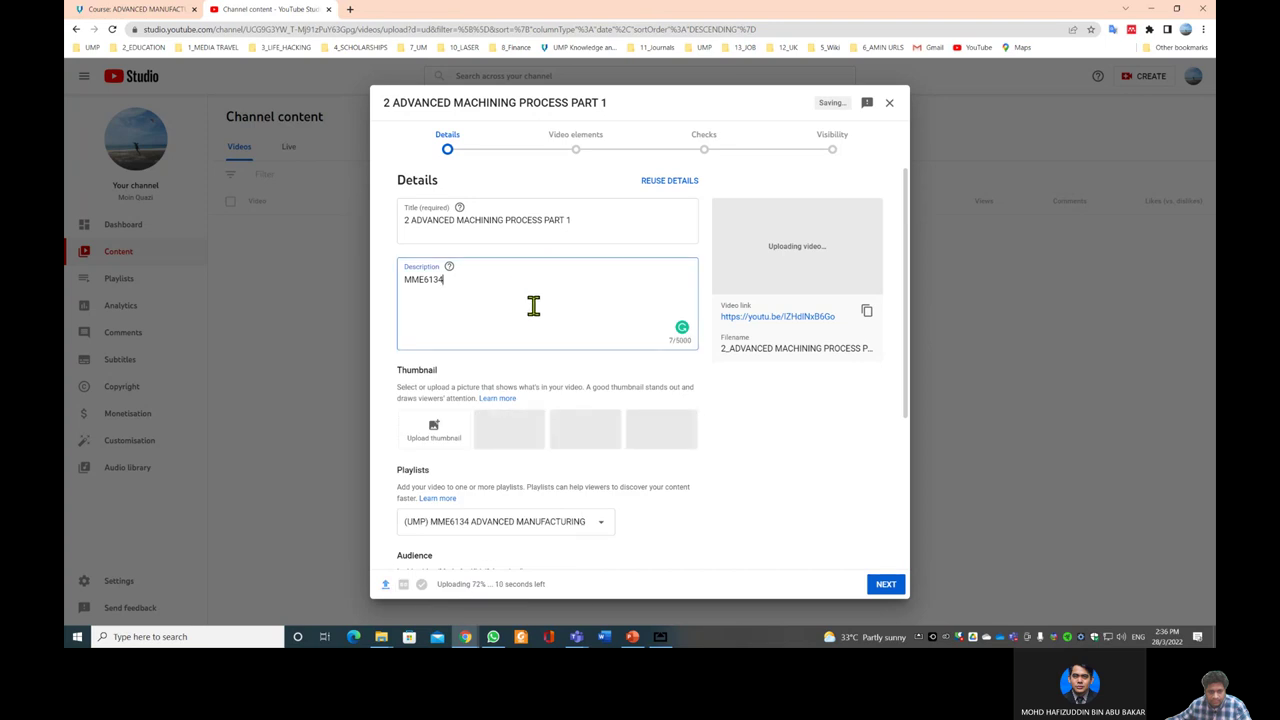
scroll(477, 508, down, 2)
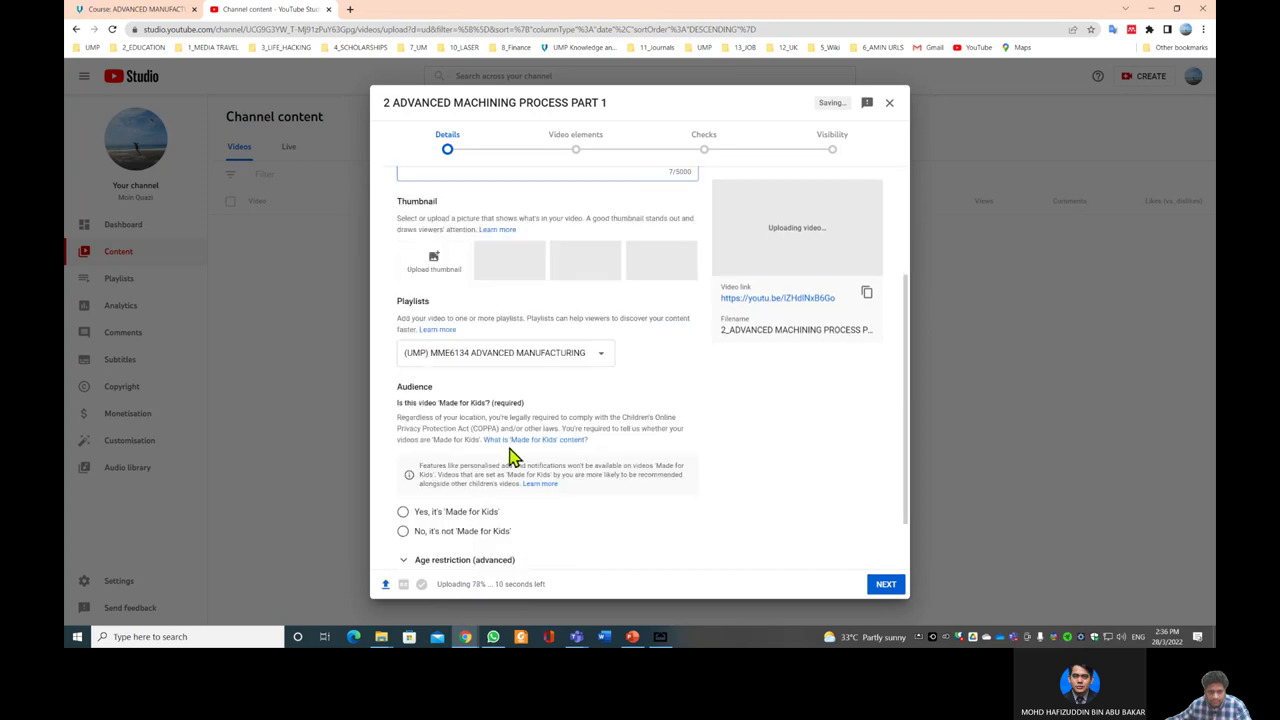
click(462, 531)
scroll(540, 496, down, 1)
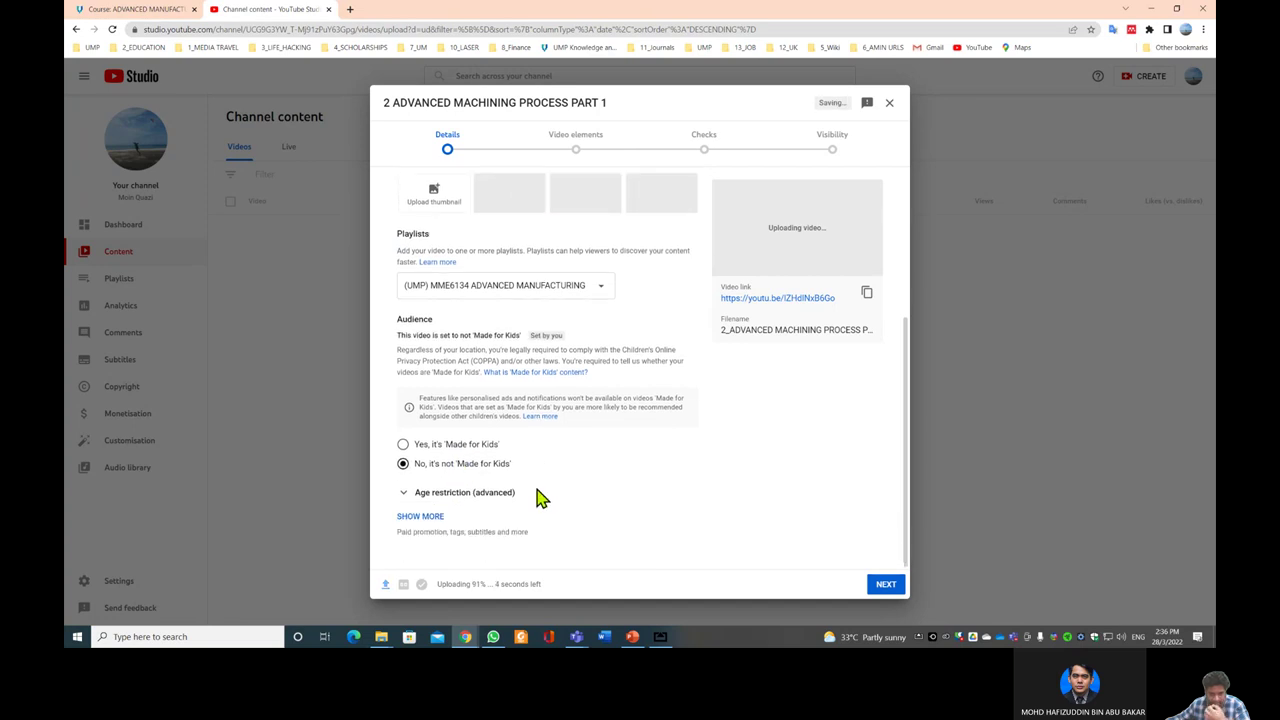
click(440, 518)
scroll(449, 515, down, 3)
scroll(452, 500, up, 3)
scroll(452, 507, up, 5)
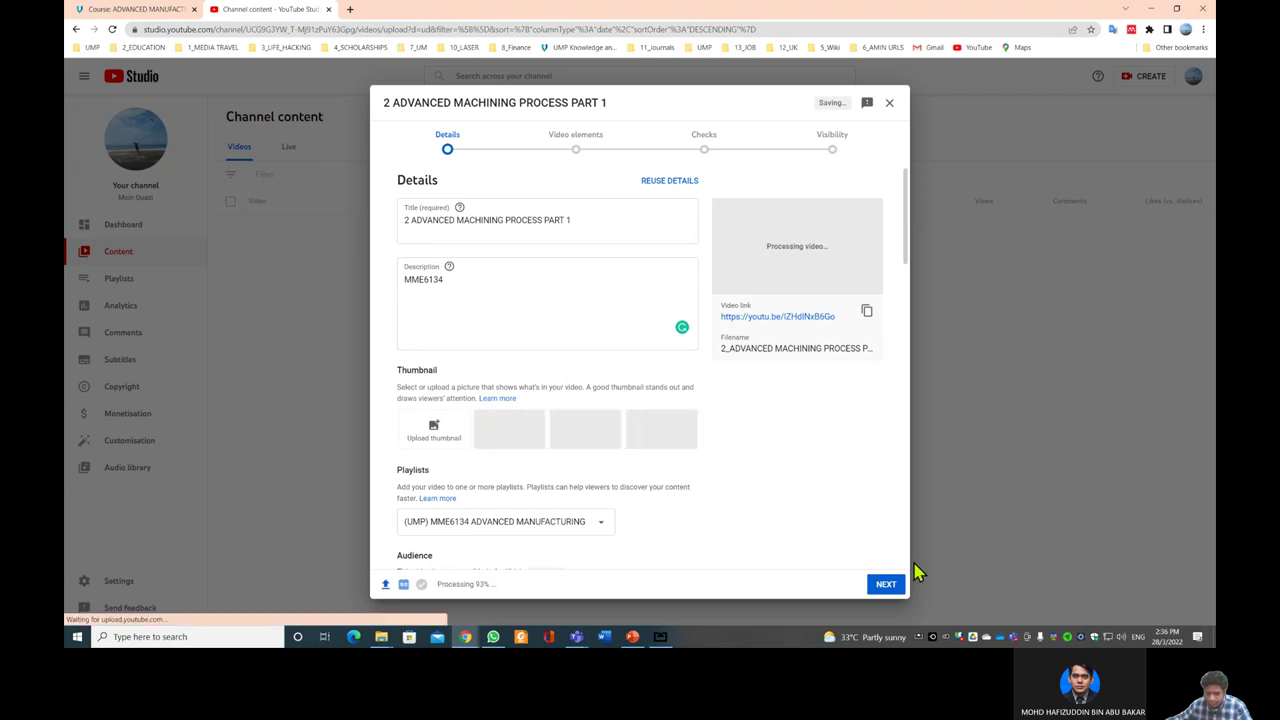
key(super+d)
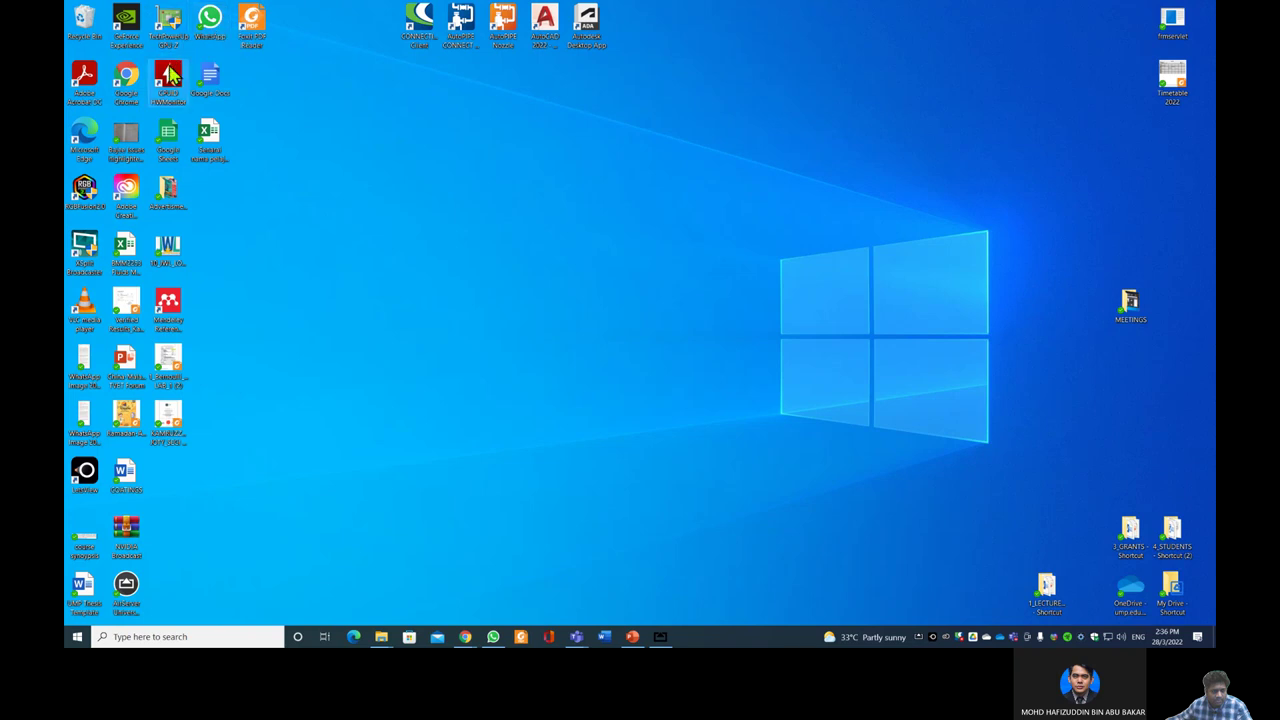
click(170, 76)
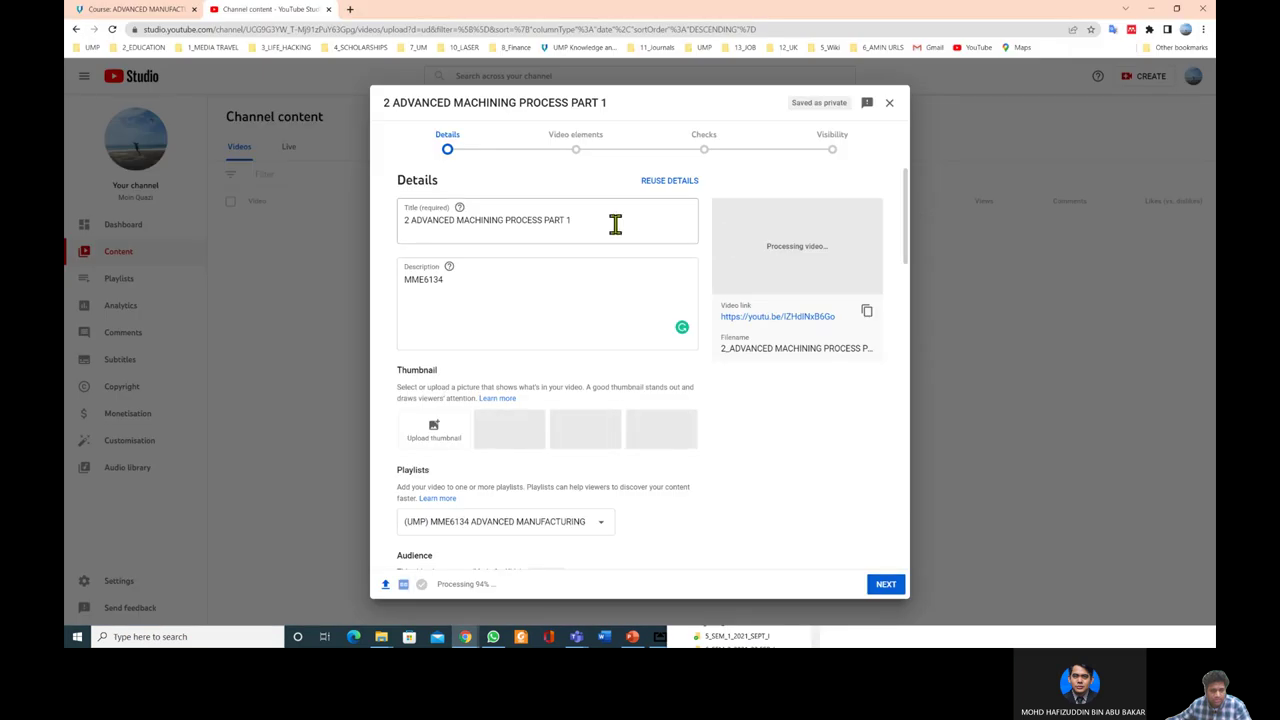
click(614, 223)
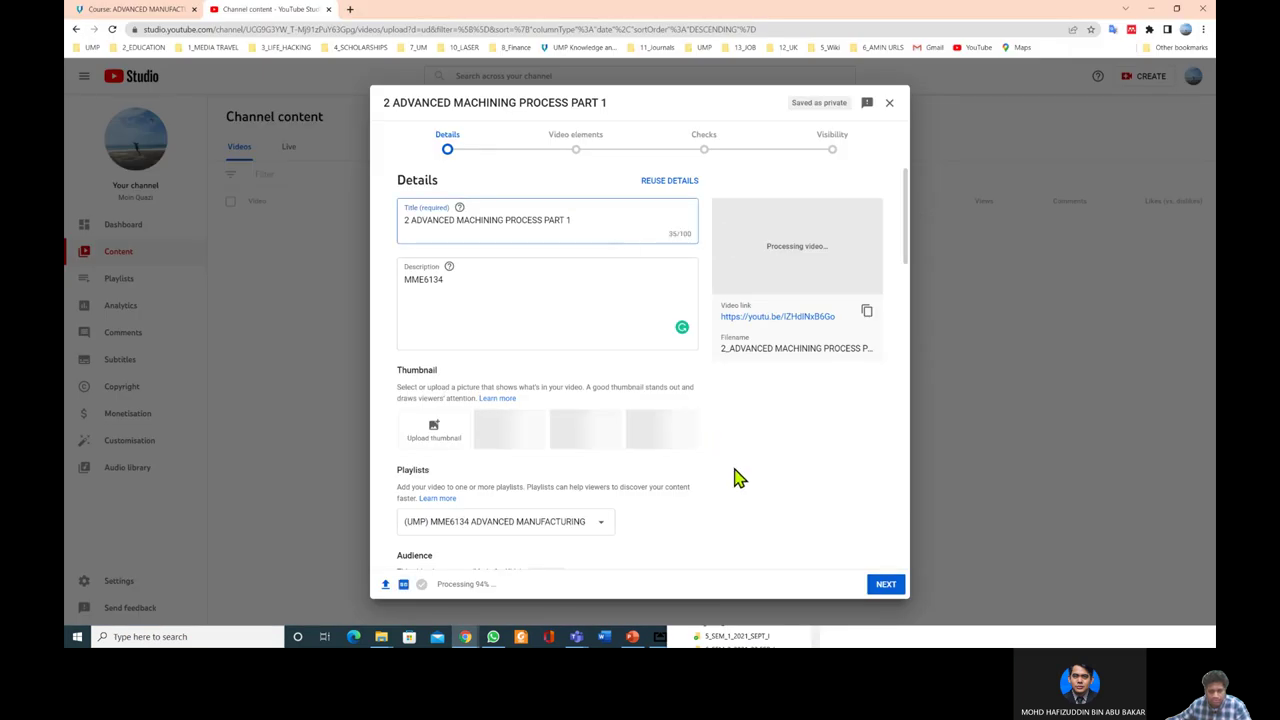
Copy the Part 1 video link, save the upload as Unlisted, and go back to the KALAM tab
click(867, 313)
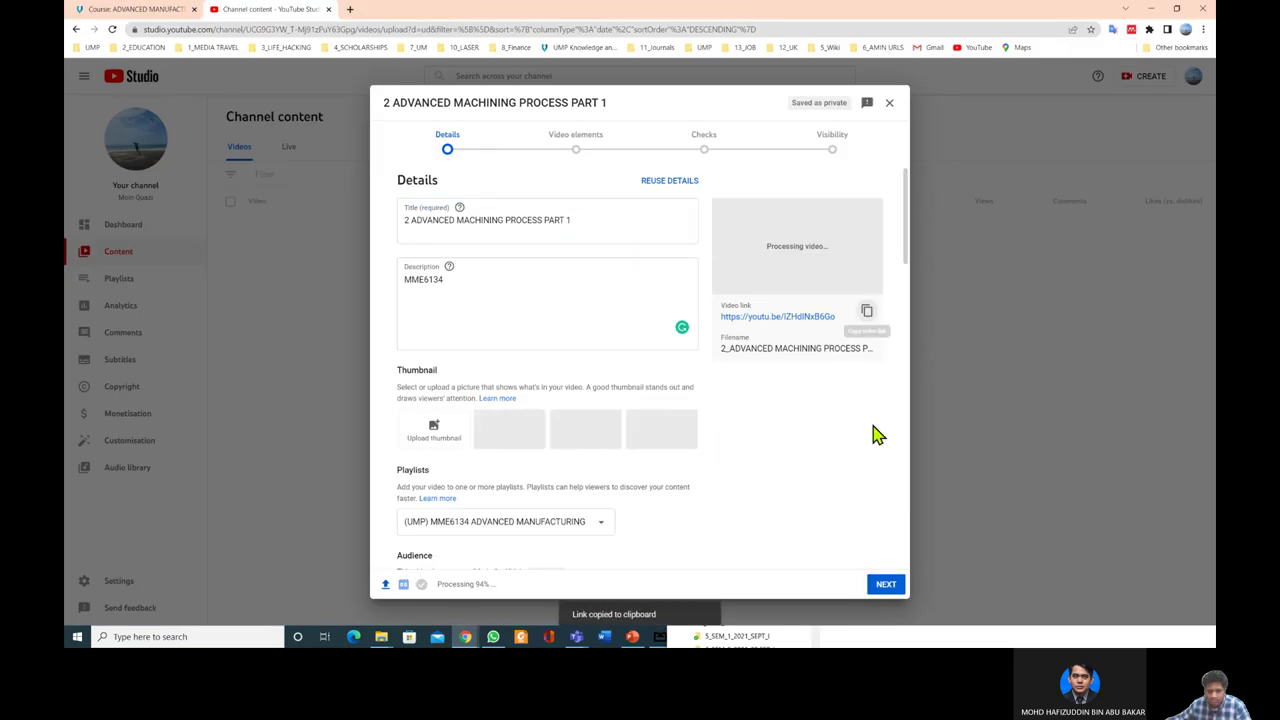
click(885, 586)
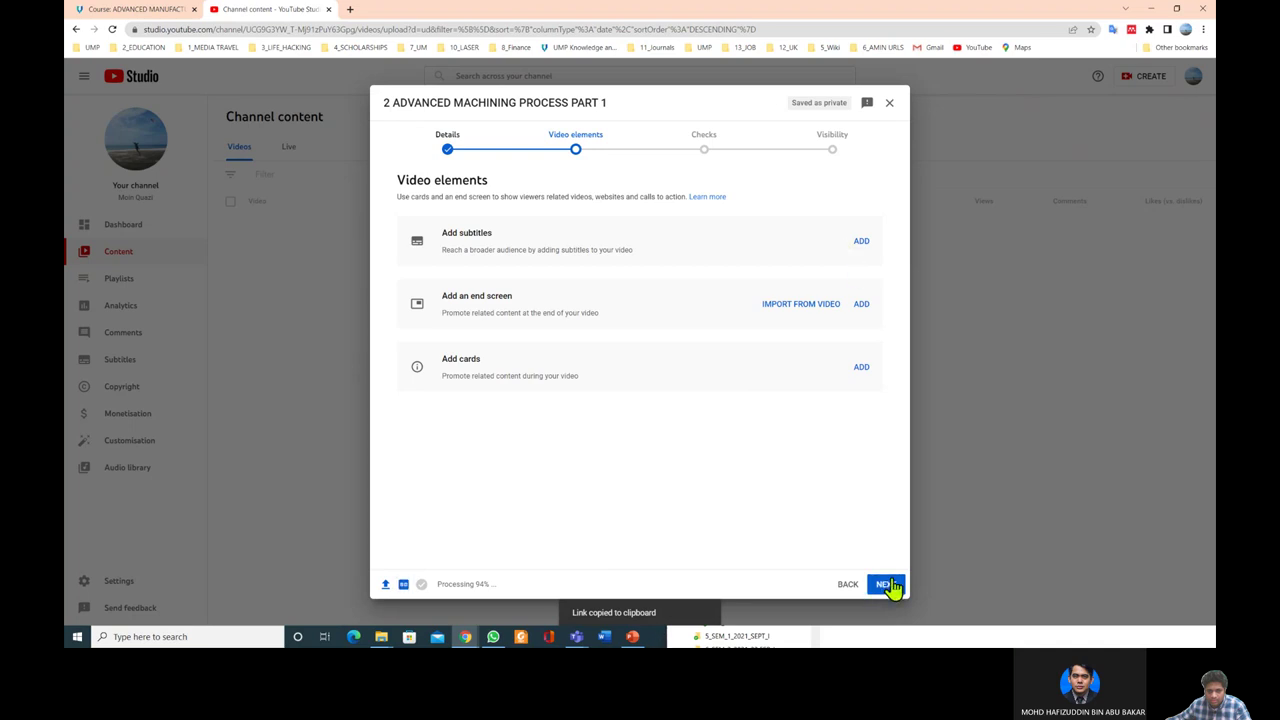
click(885, 586)
click(886, 586)
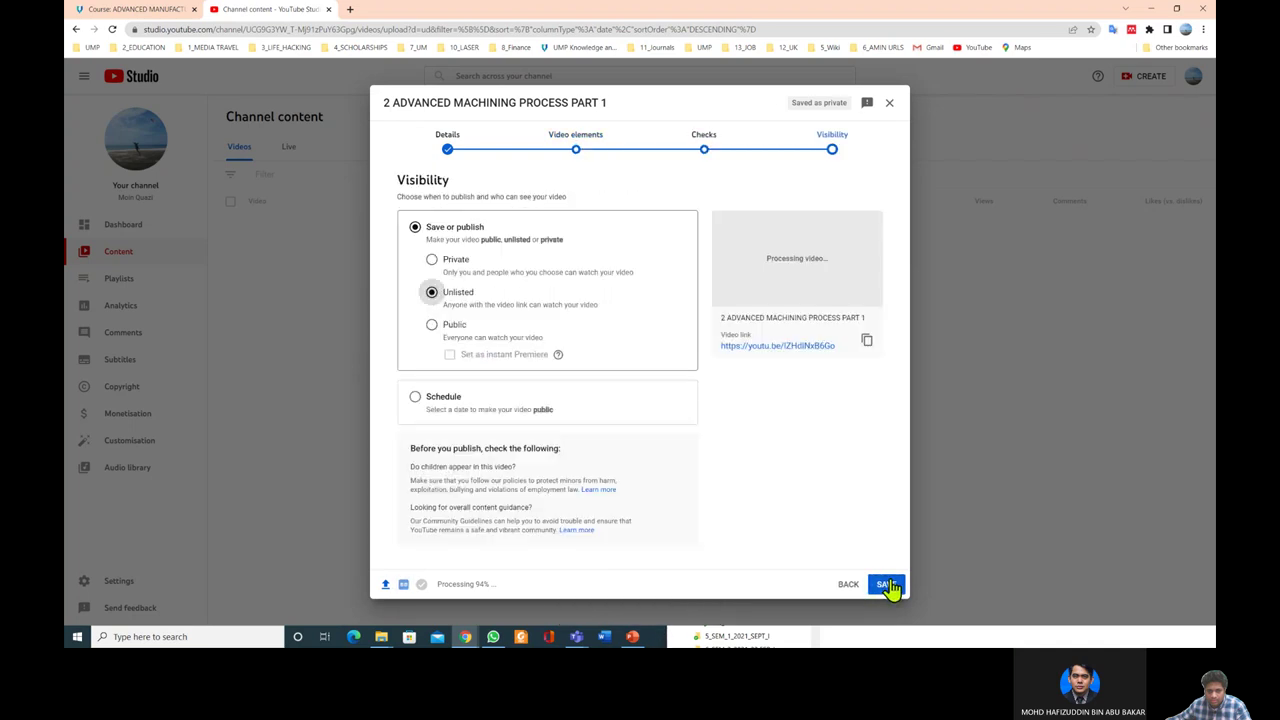
click(888, 587)
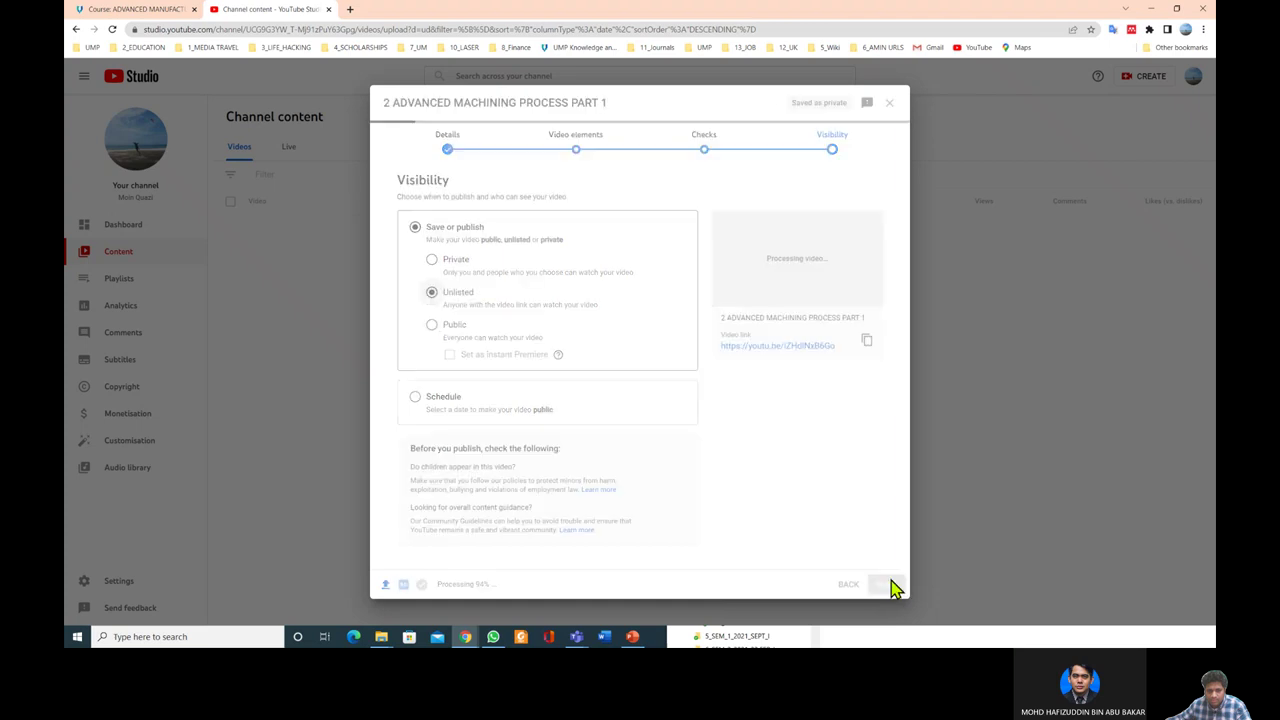
click(145, 9)
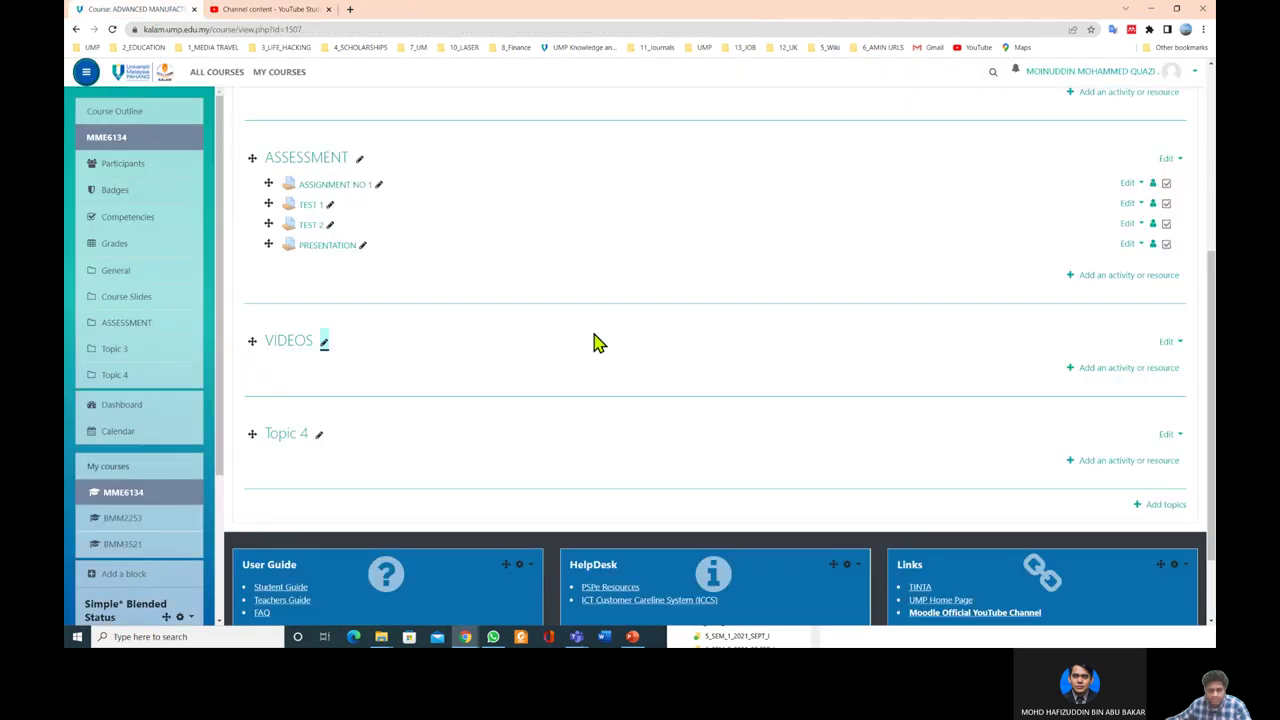
Add a URL resource 'ADVANCED MACHINING PART 1' to VIDEOS with the pasted YouTube link
click(1084, 372)
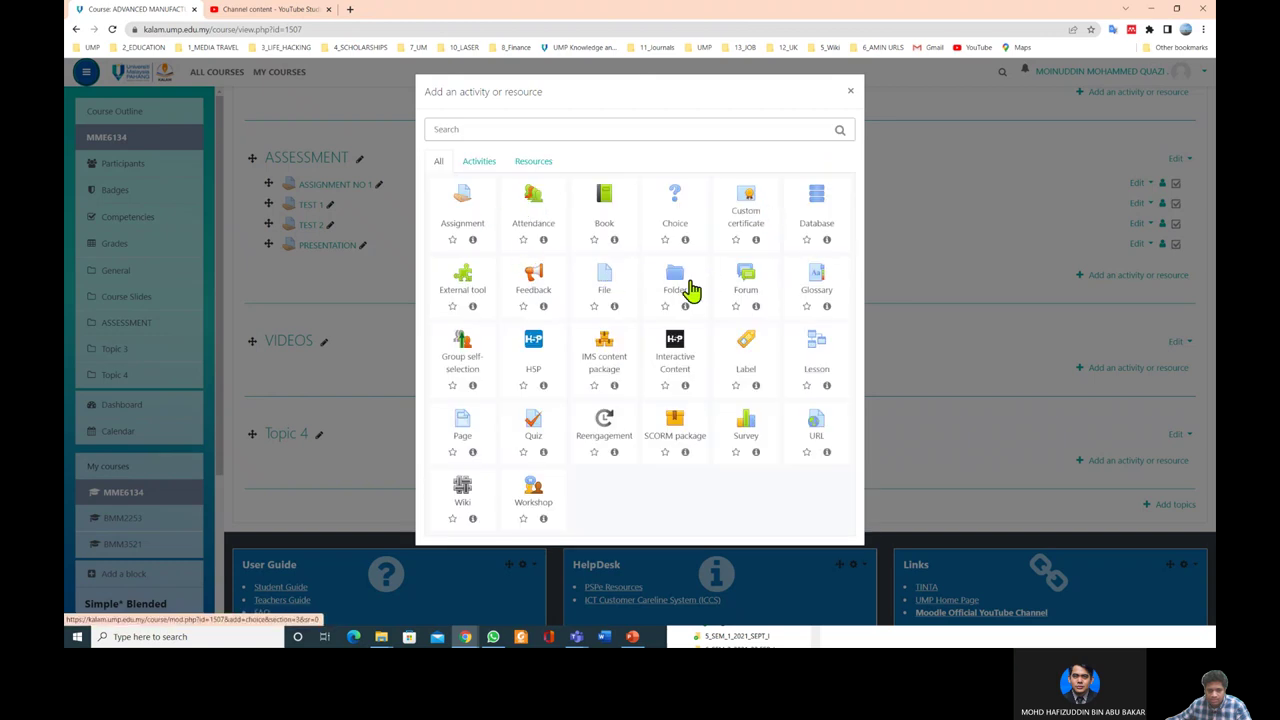
click(805, 423)
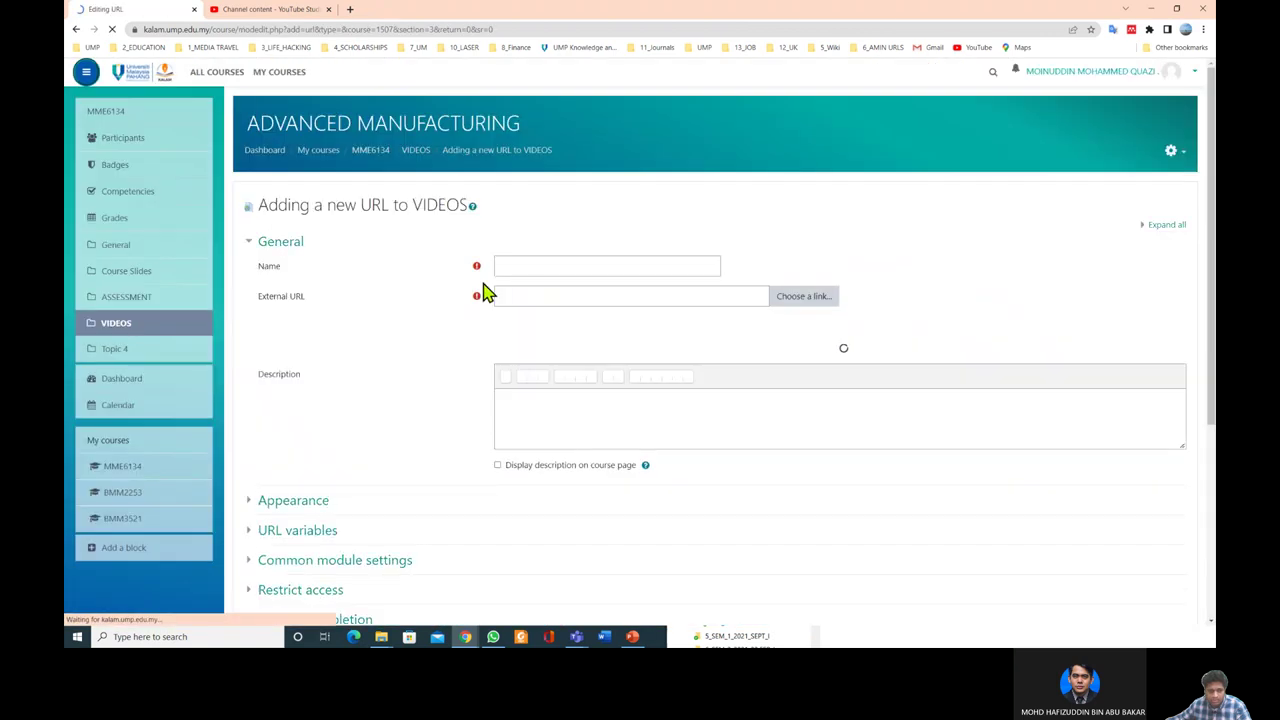
click(512, 268)
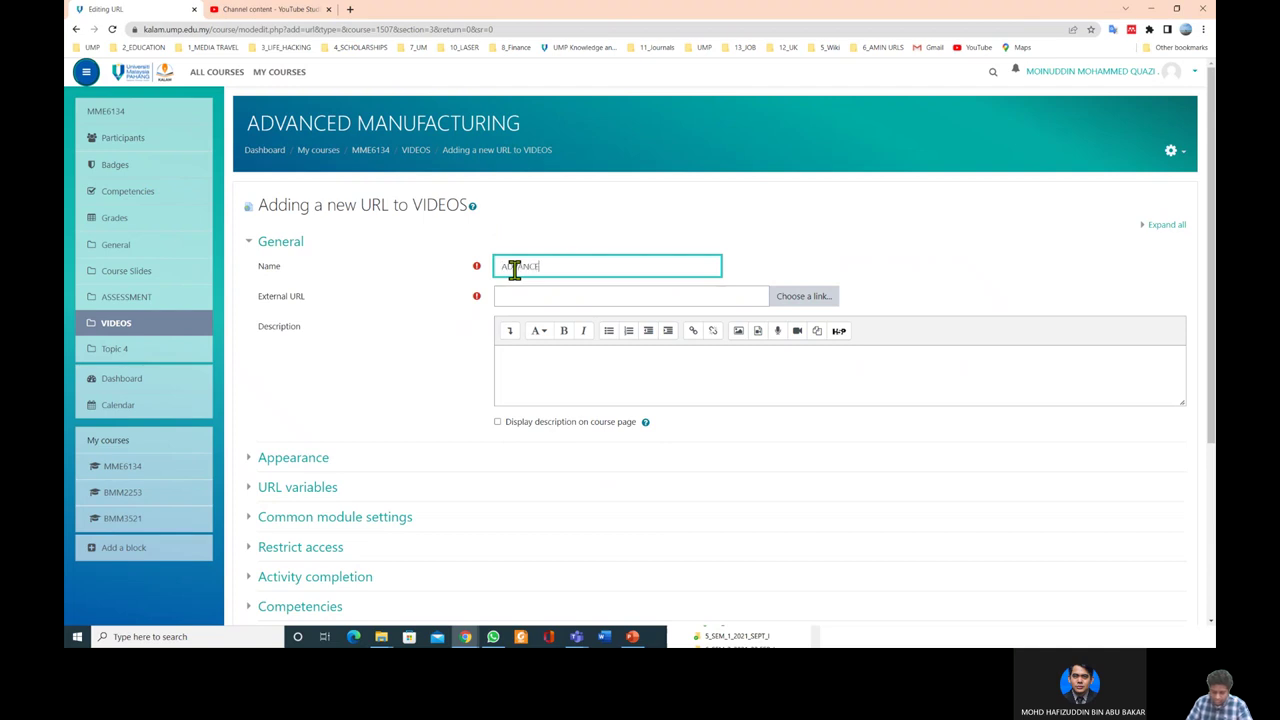
text(ADVANCED MACHINING PART 1)
click(531, 296)
key(ctrl+v)
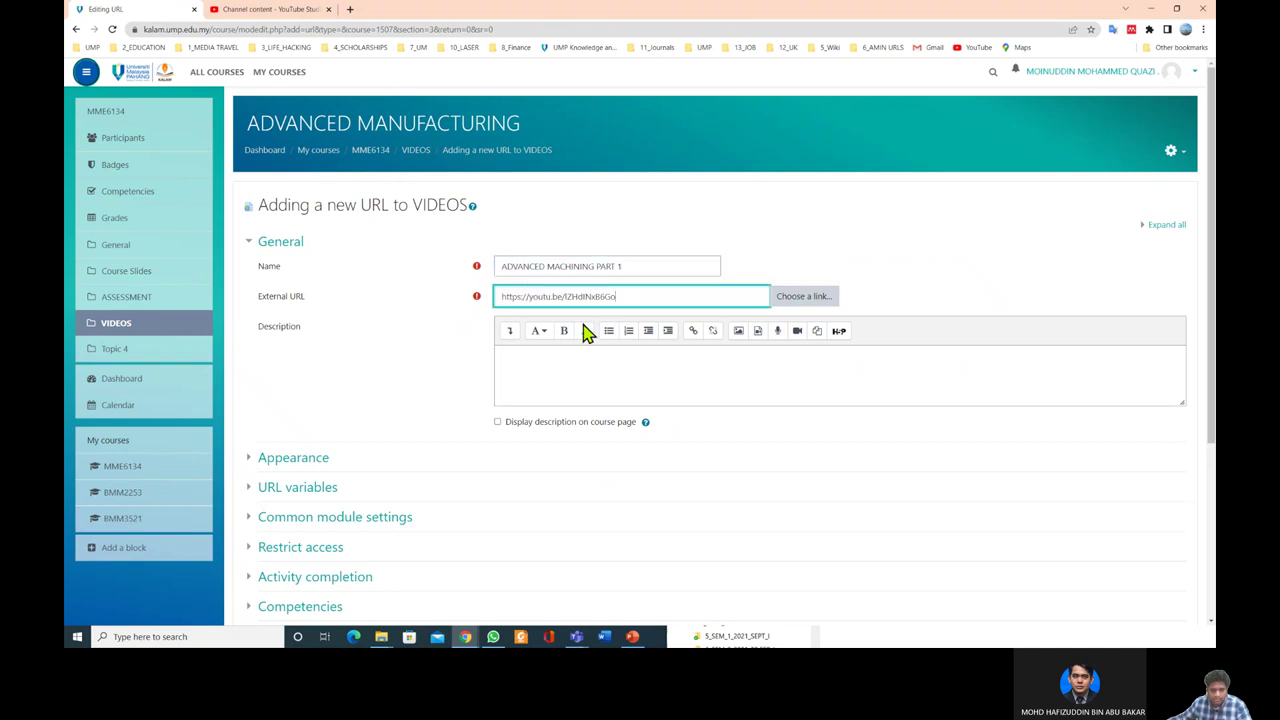
scroll(586, 331, down, 3)
click(588, 376)
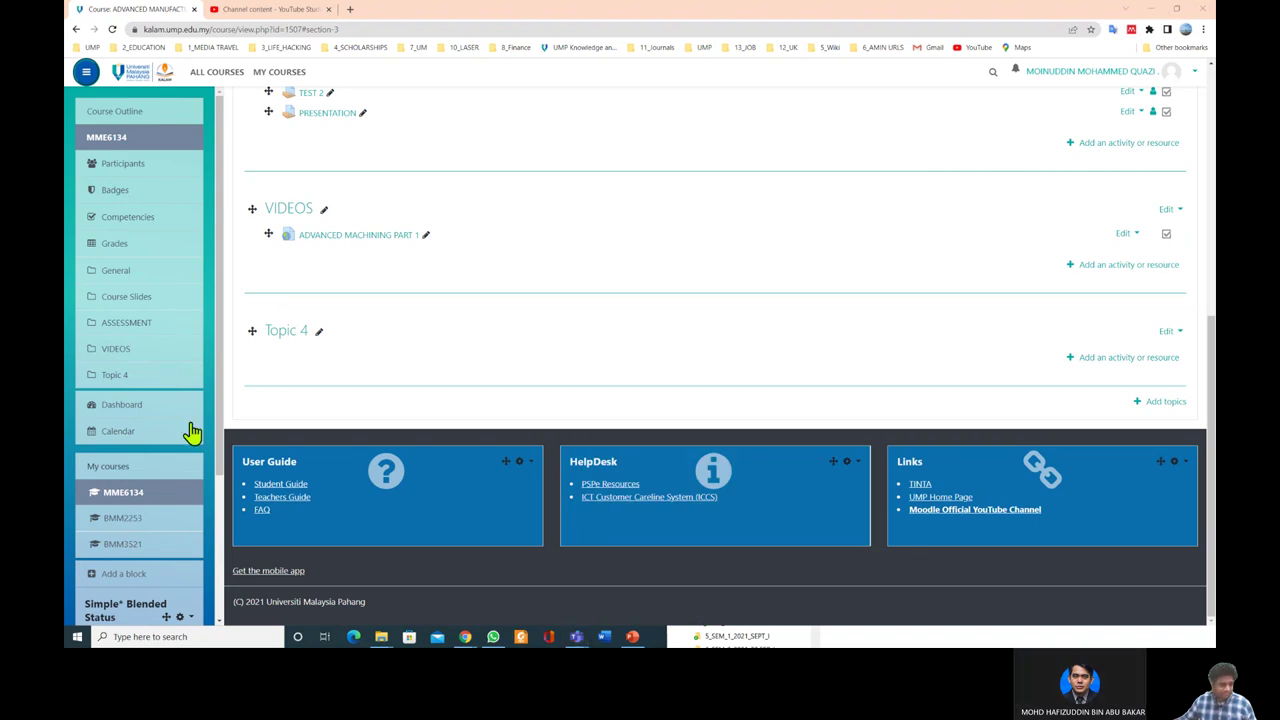
click(1140, 644)
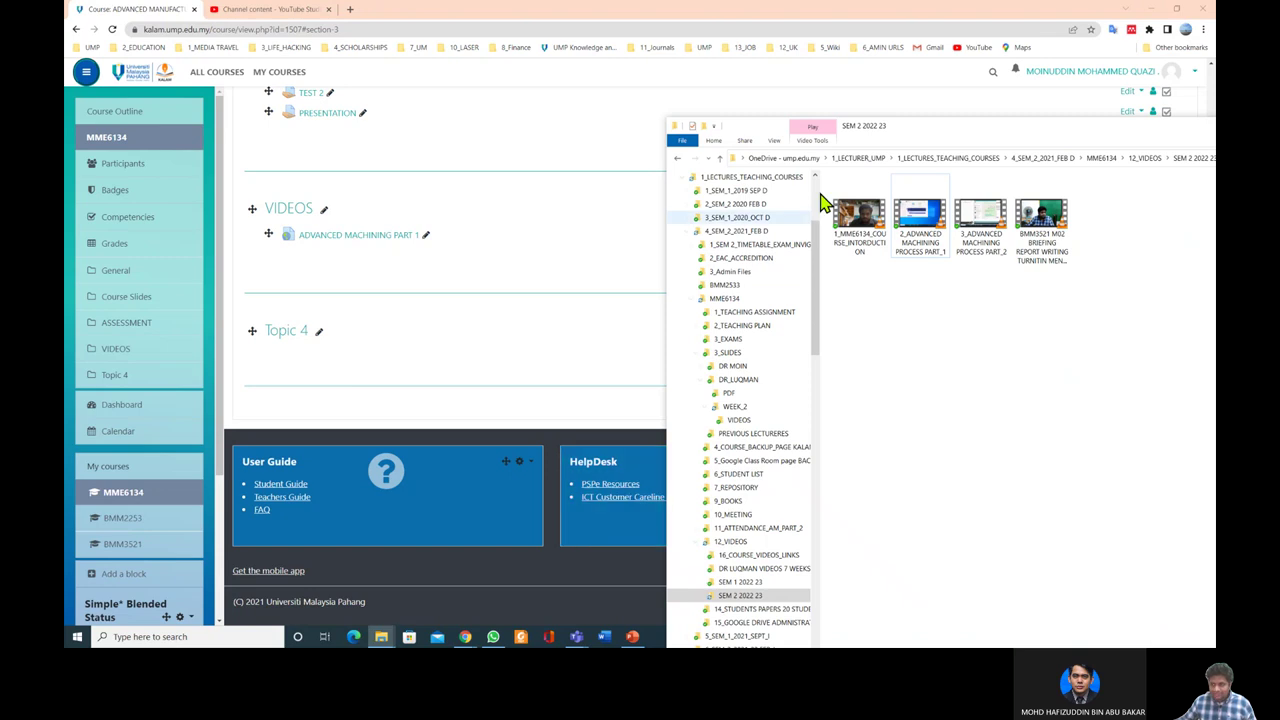
click(1150, 130)
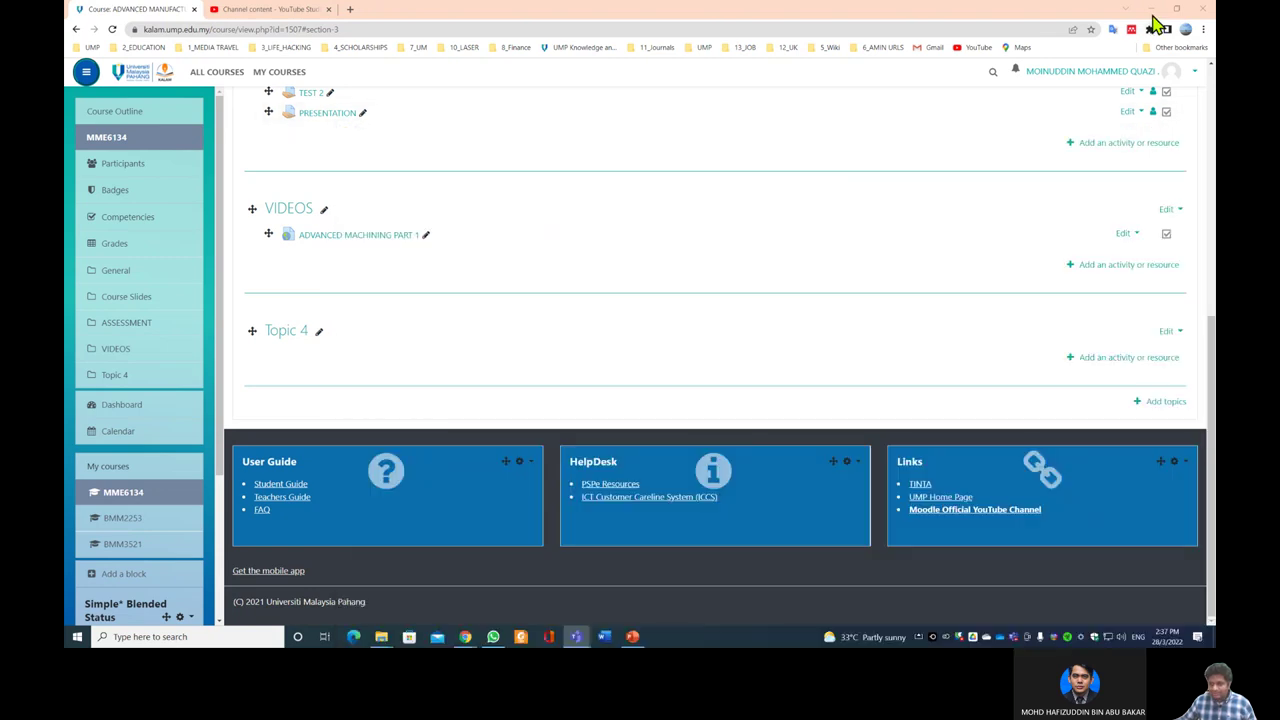
click(1122, 637)
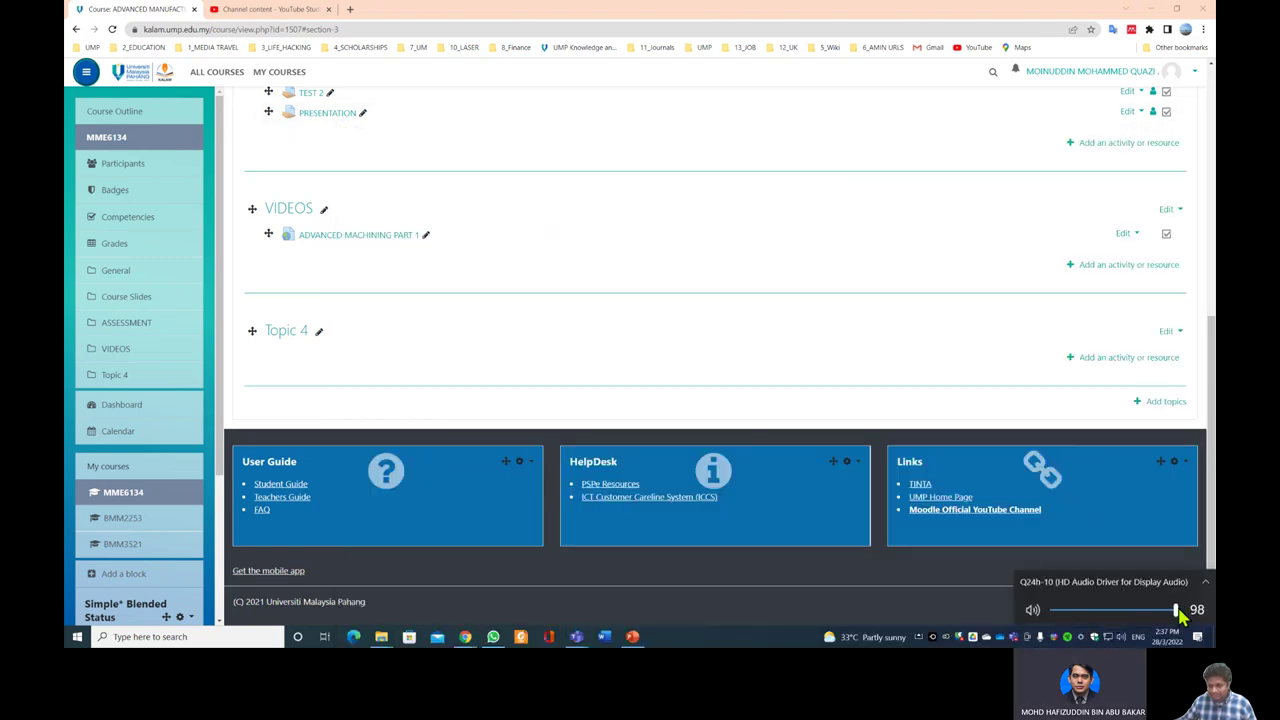
click(560, 270)
scroll(574, 260, up, 2)
scroll(574, 260, up, 3)
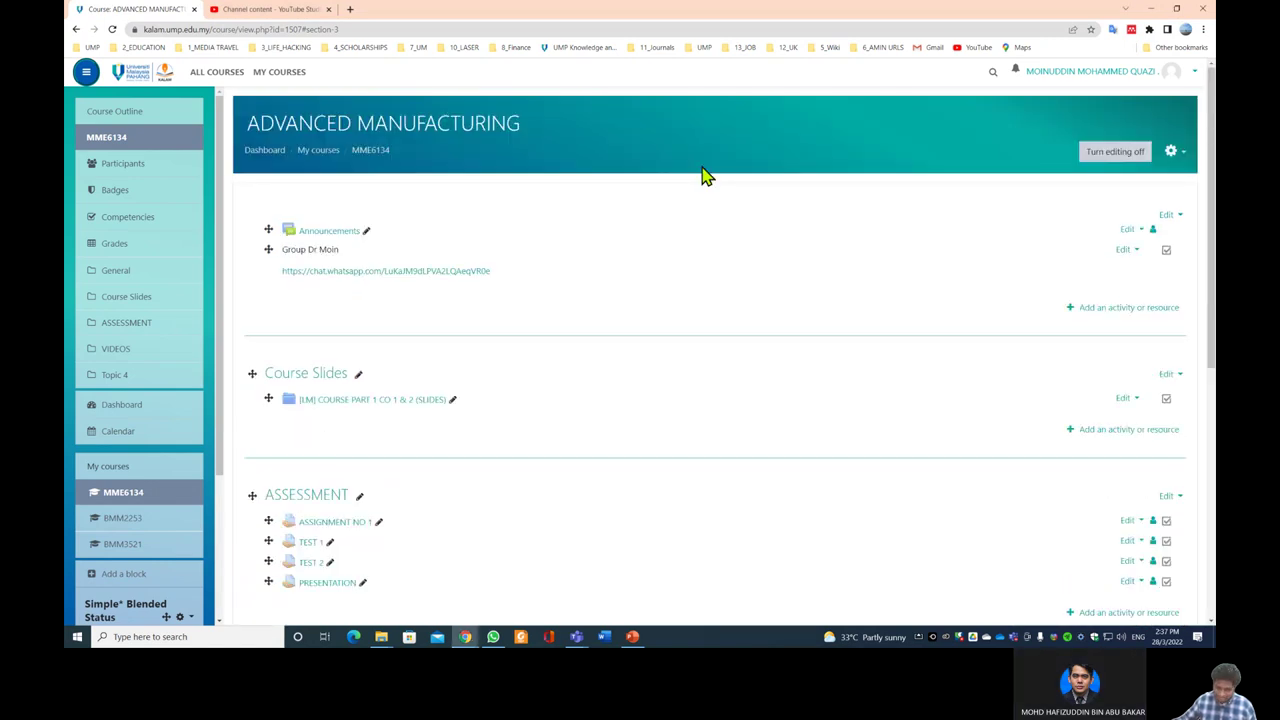
click(1122, 637)
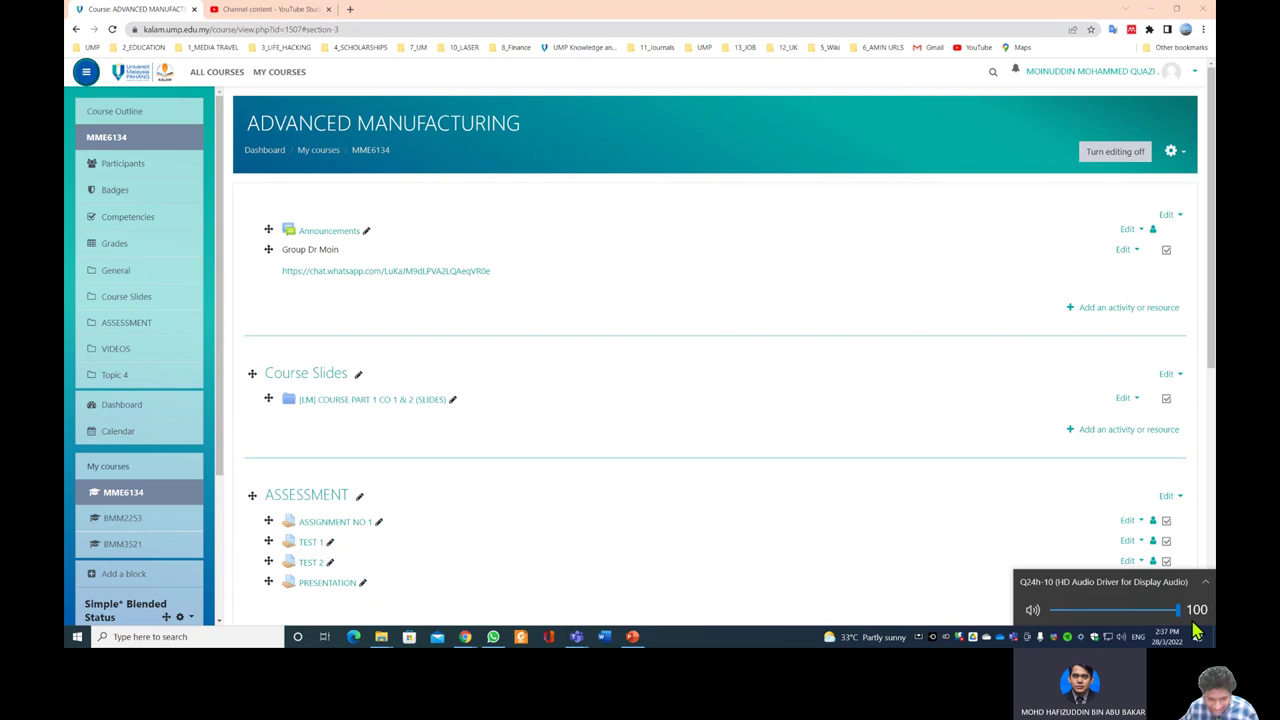
Reopen Advanced Manufacturing via the dashboard, scroll to VIDEOS, then view YouTube Studio's processing progress
click(277, 74)
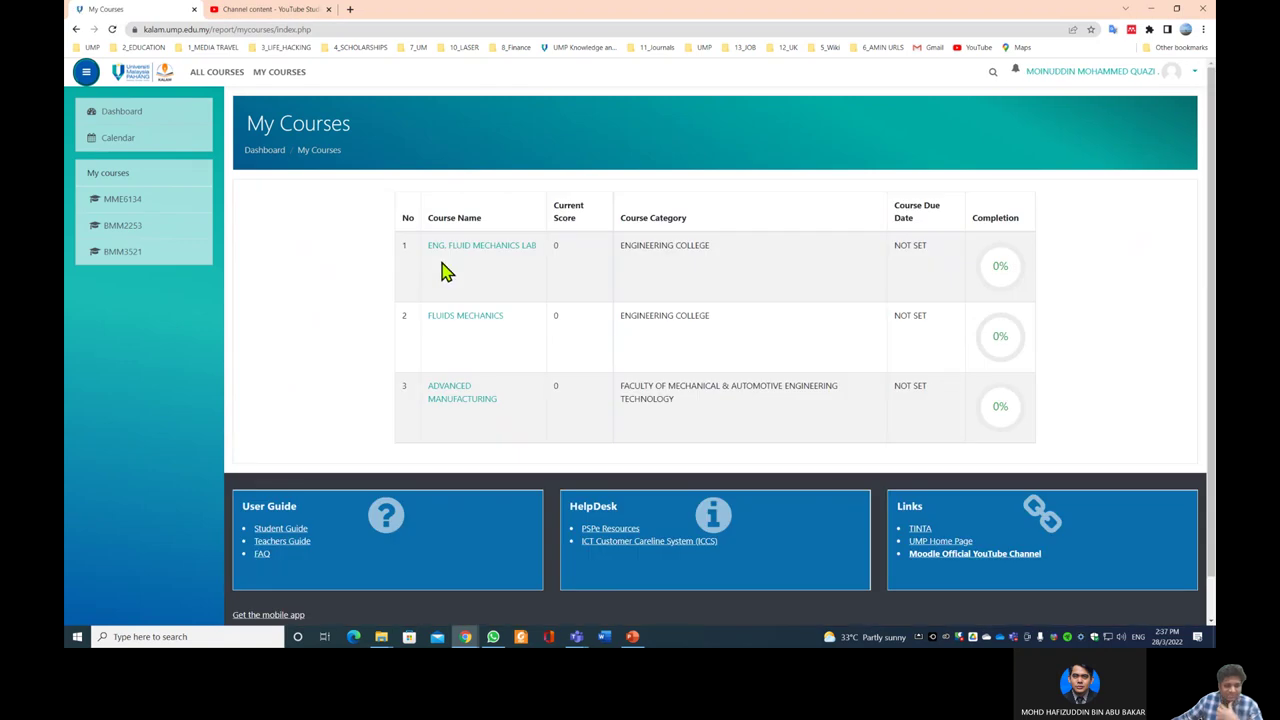
click(124, 114)
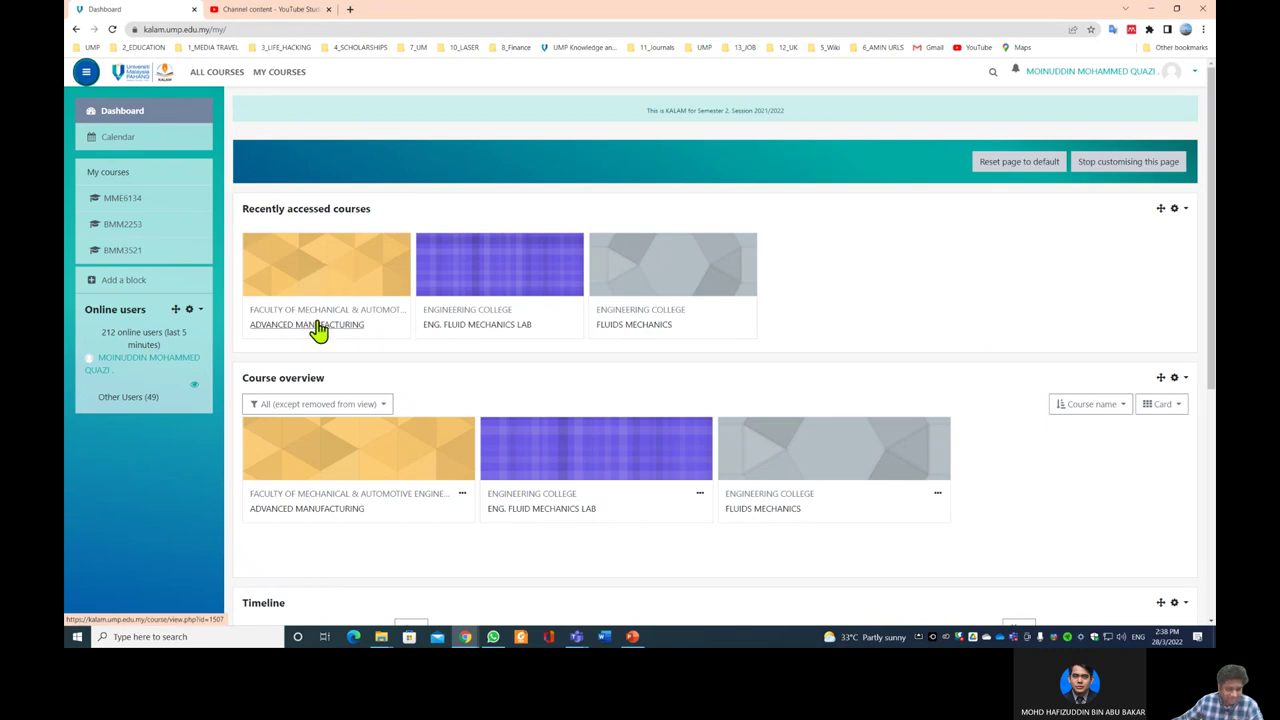
click(310, 263)
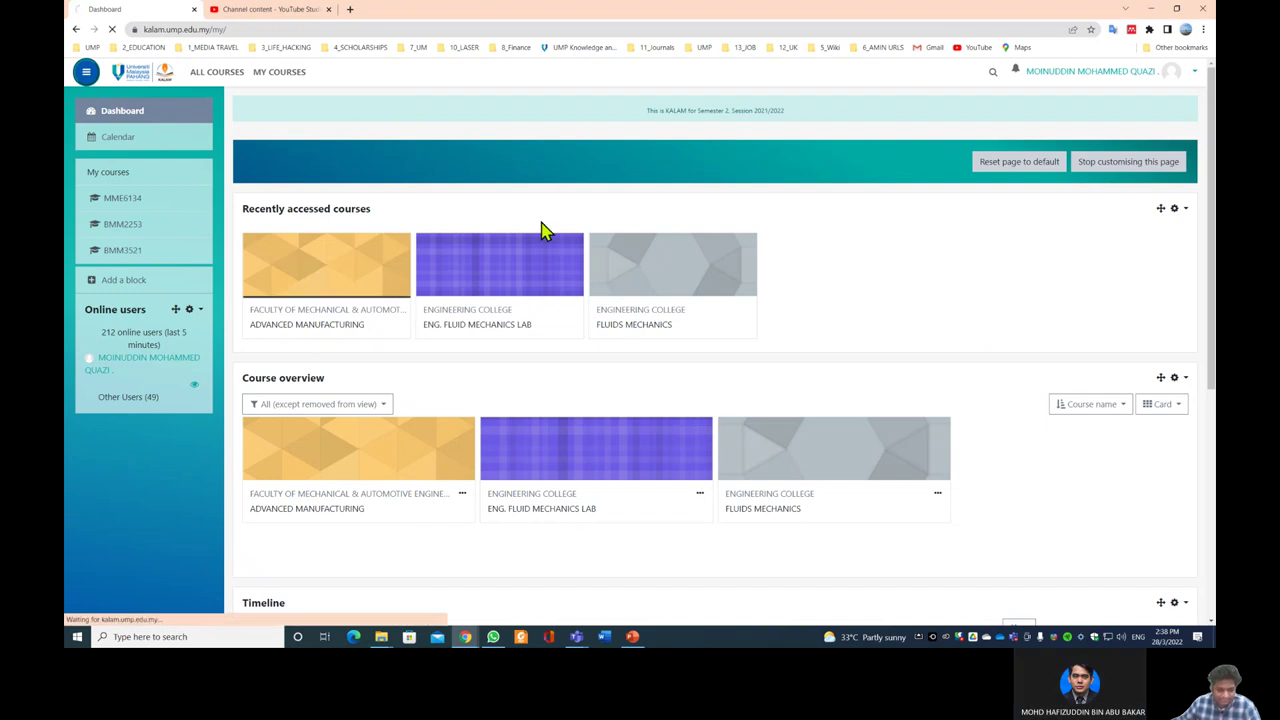
scroll(529, 220, down, 5)
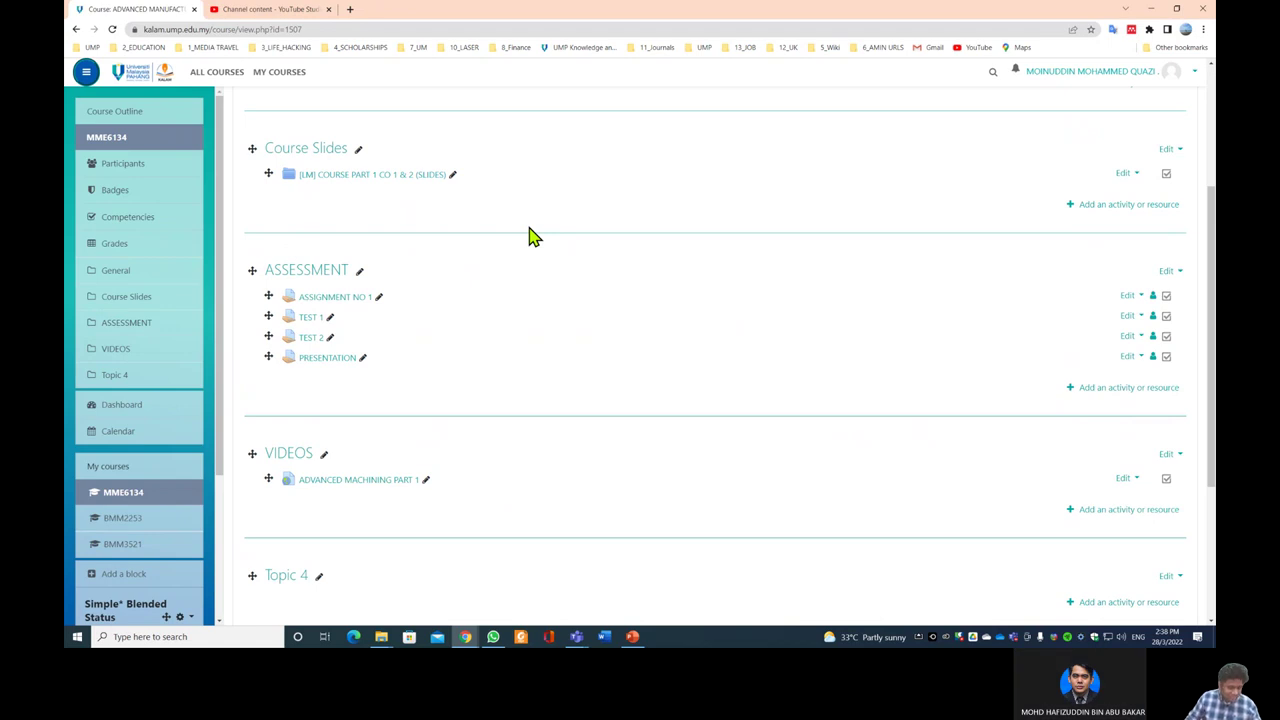
scroll(562, 258, down, 1)
scroll(562, 258, up, 3)
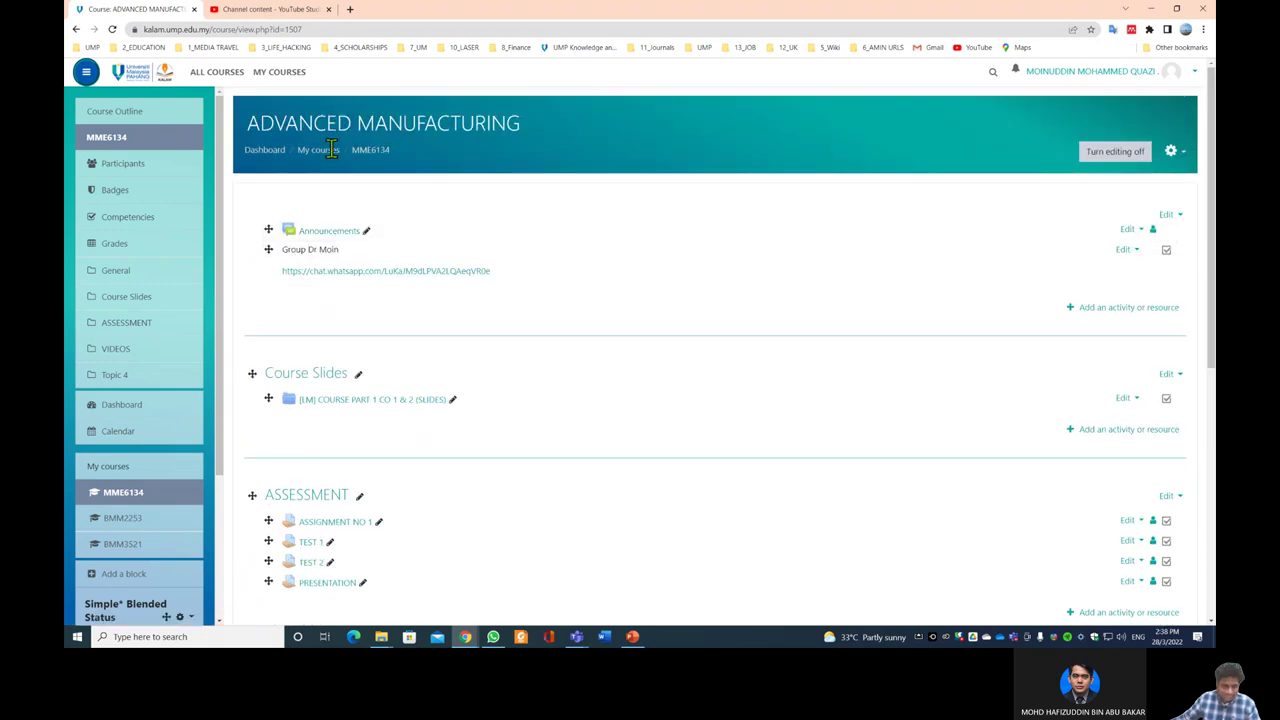
scroll(331, 149, down, 3)
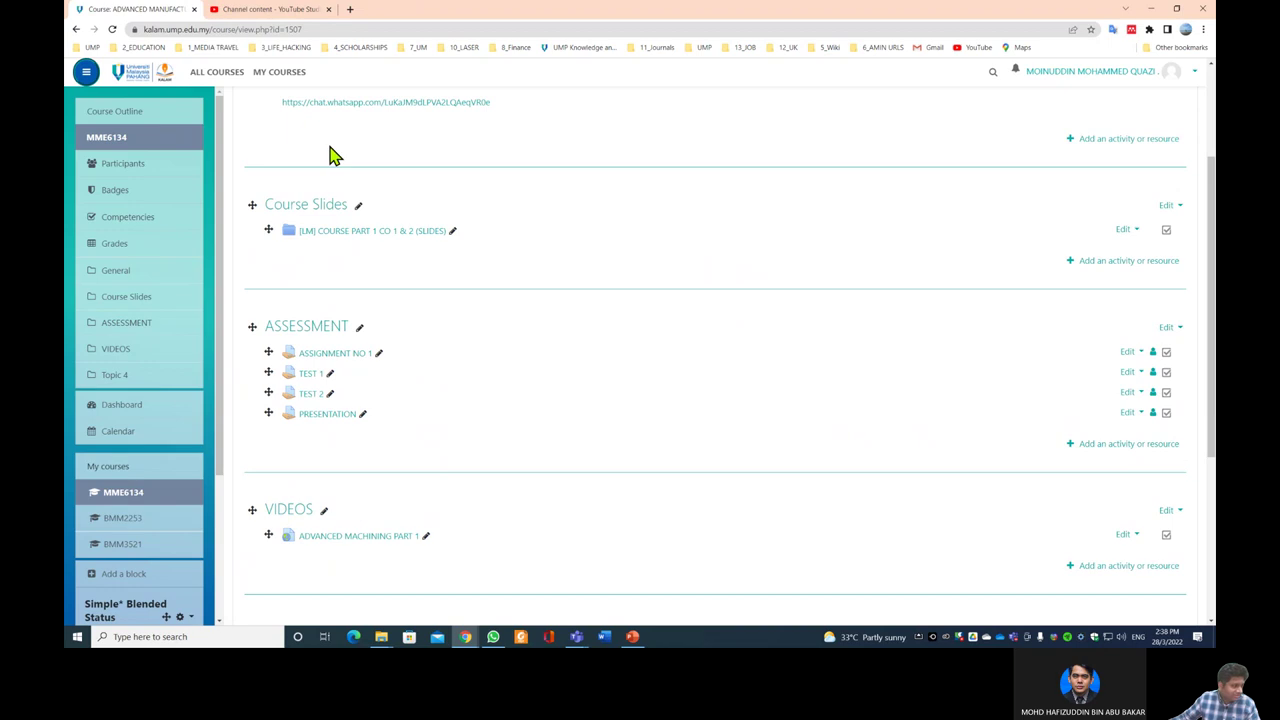
click(225, 10)
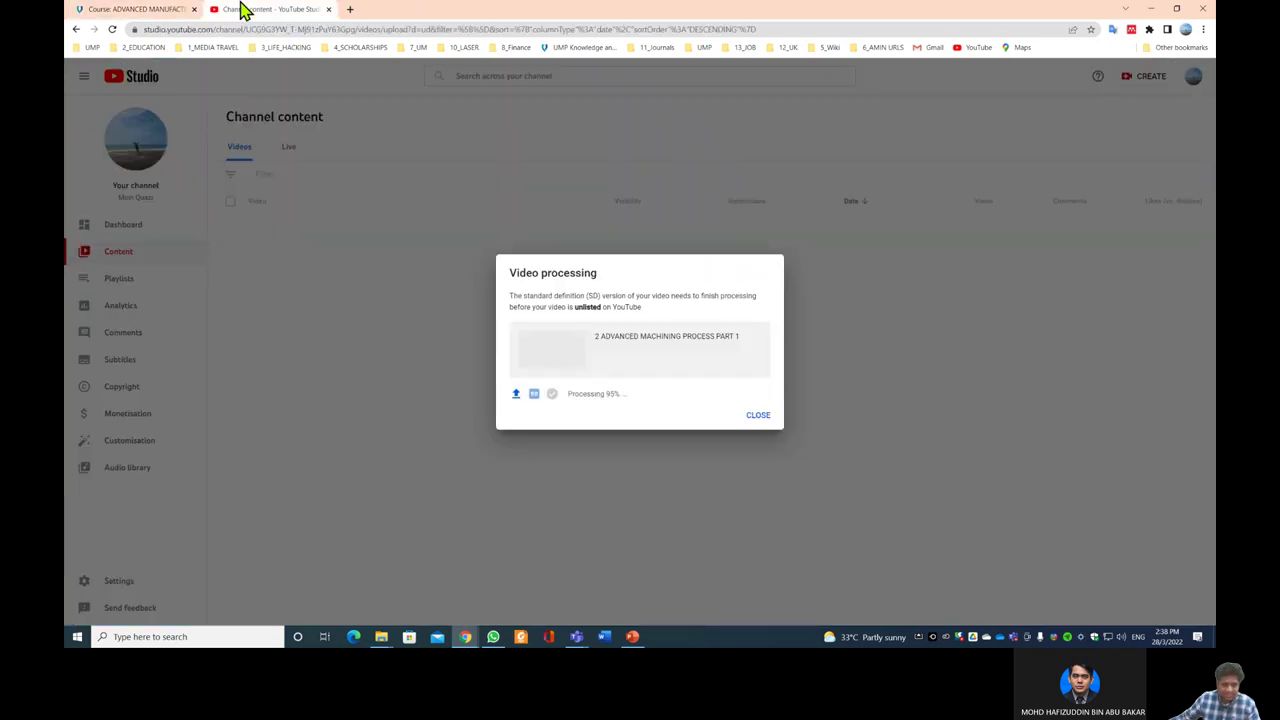
Dismiss the processing notice and drag 3 ADVANCED MACHINING PROCESS PART 2 into a new upload
click(757, 416)
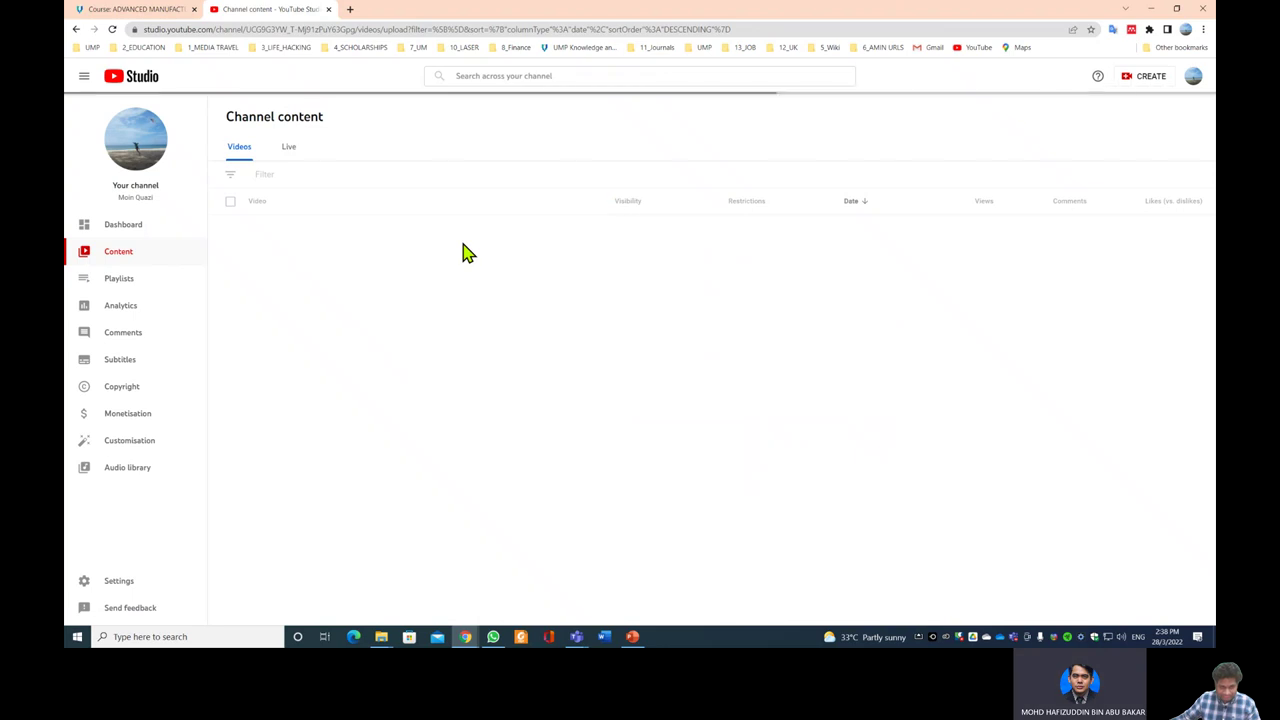
click(1145, 80)
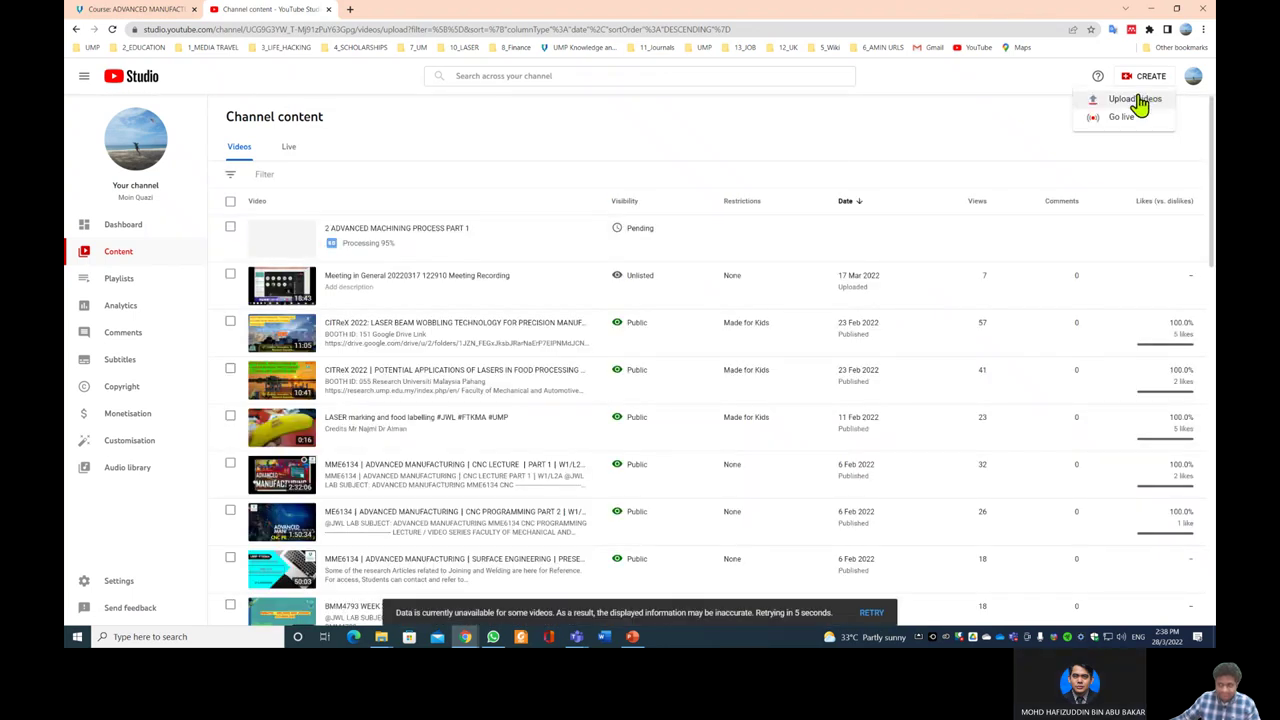
click(1136, 99)
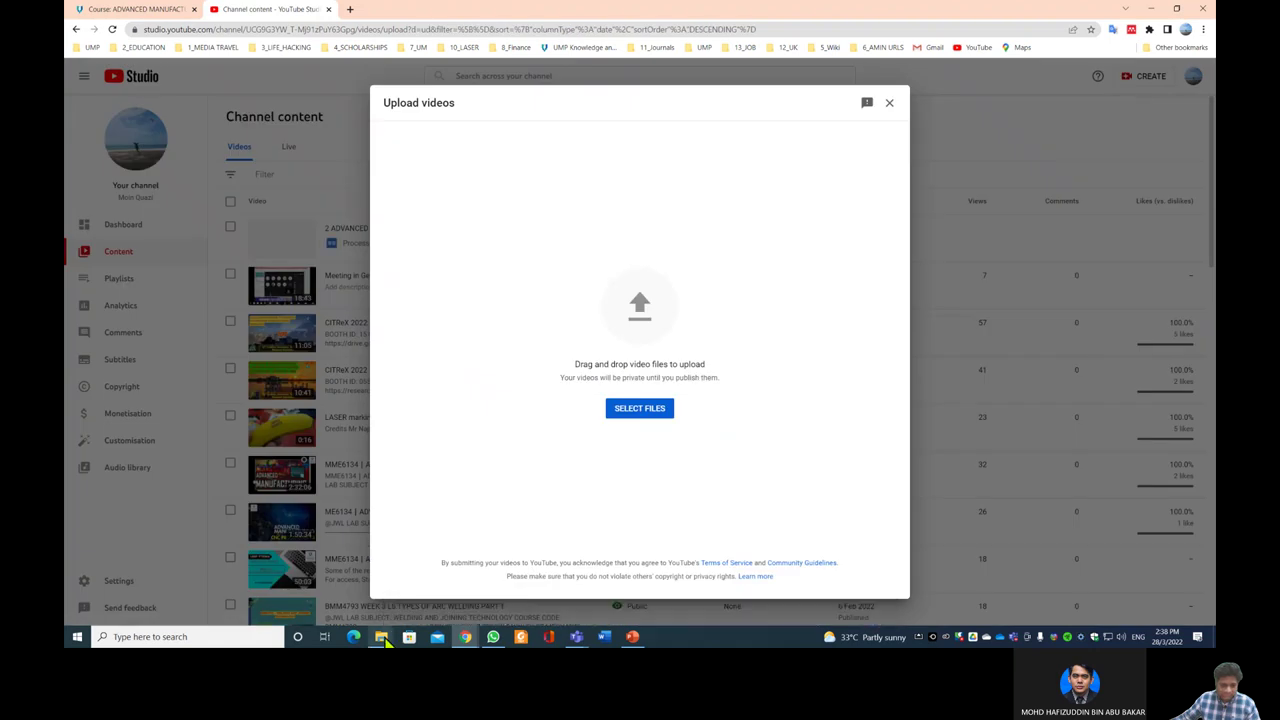
mouse_move(382, 638)
click(385, 590)
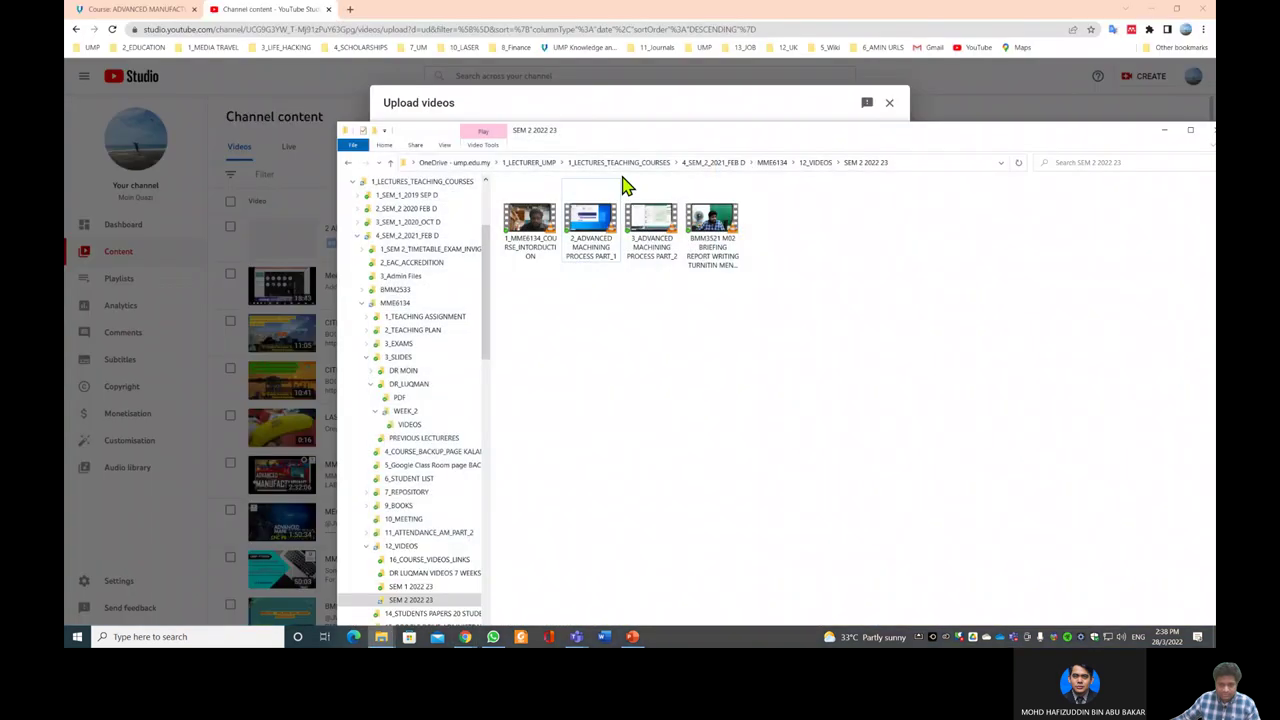
drag(640, 146, 791, 294)
click(792, 360)
drag(792, 360, 634, 197)
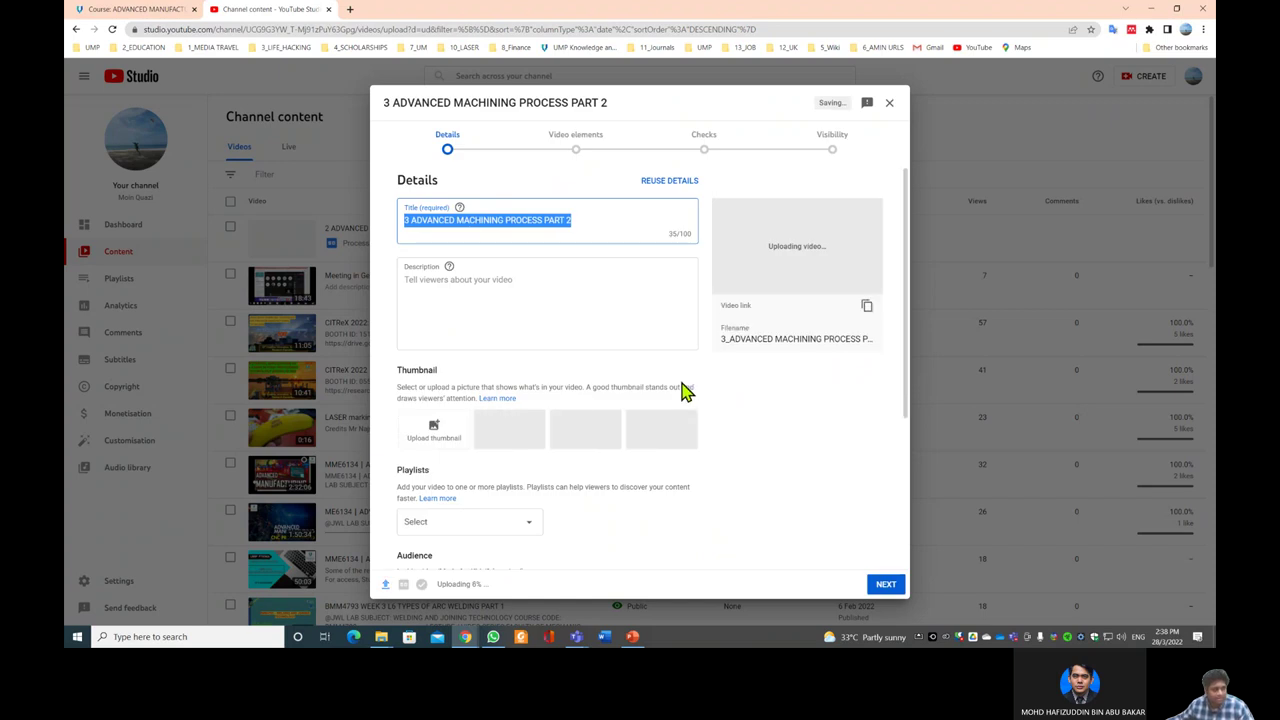
Add the Part 2 video to the MME6134 playlist and mark it not made for kids
click(520, 337)
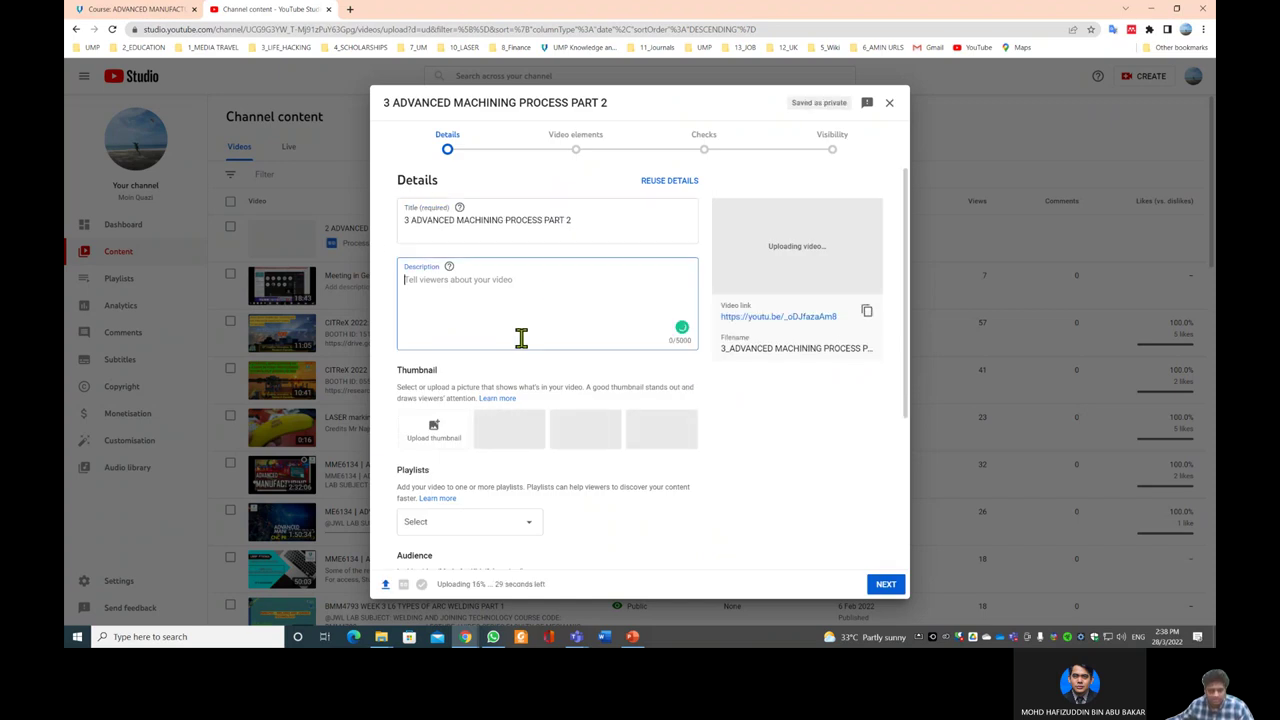
click(468, 521)
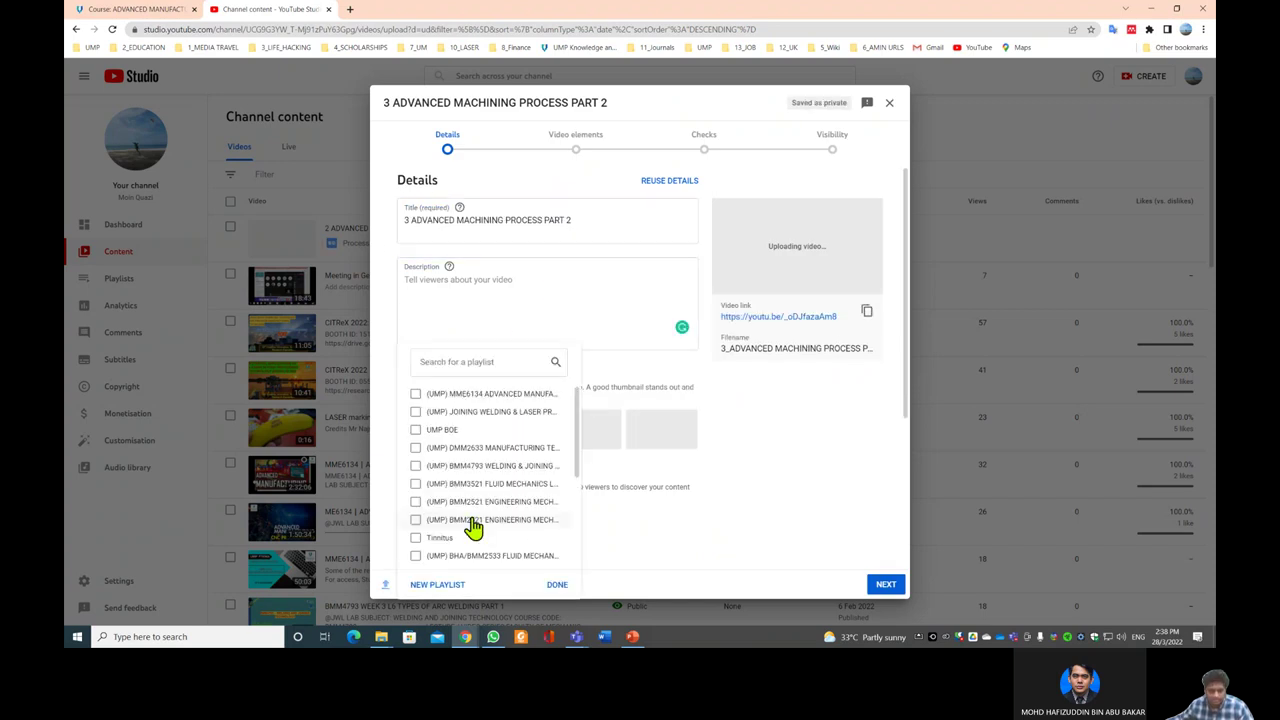
click(495, 396)
click(680, 414)
scroll(670, 413, down, 1)
scroll(665, 410, down, 2)
click(505, 464)
scroll(689, 423, up, 3)
scroll(689, 423, down, 3)
Copy the Part 2 video link, save it as Unlisted, and return to the KALAM course
click(884, 588)
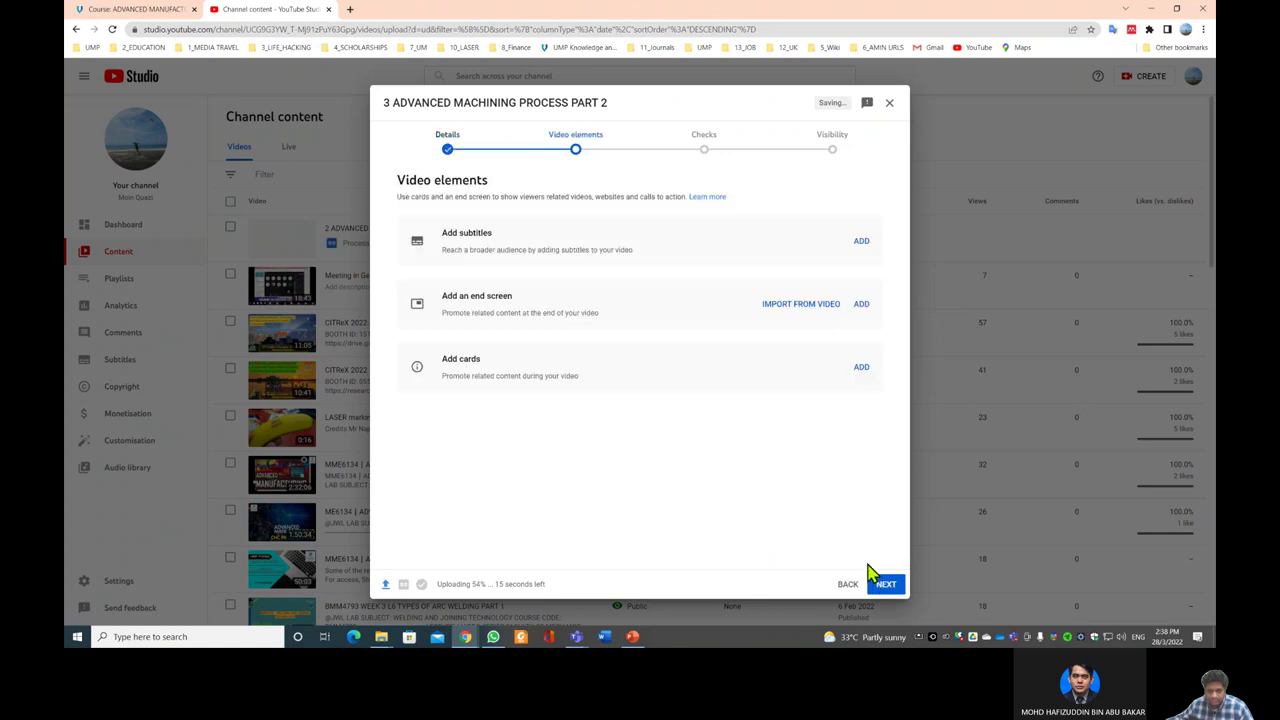
click(876, 582)
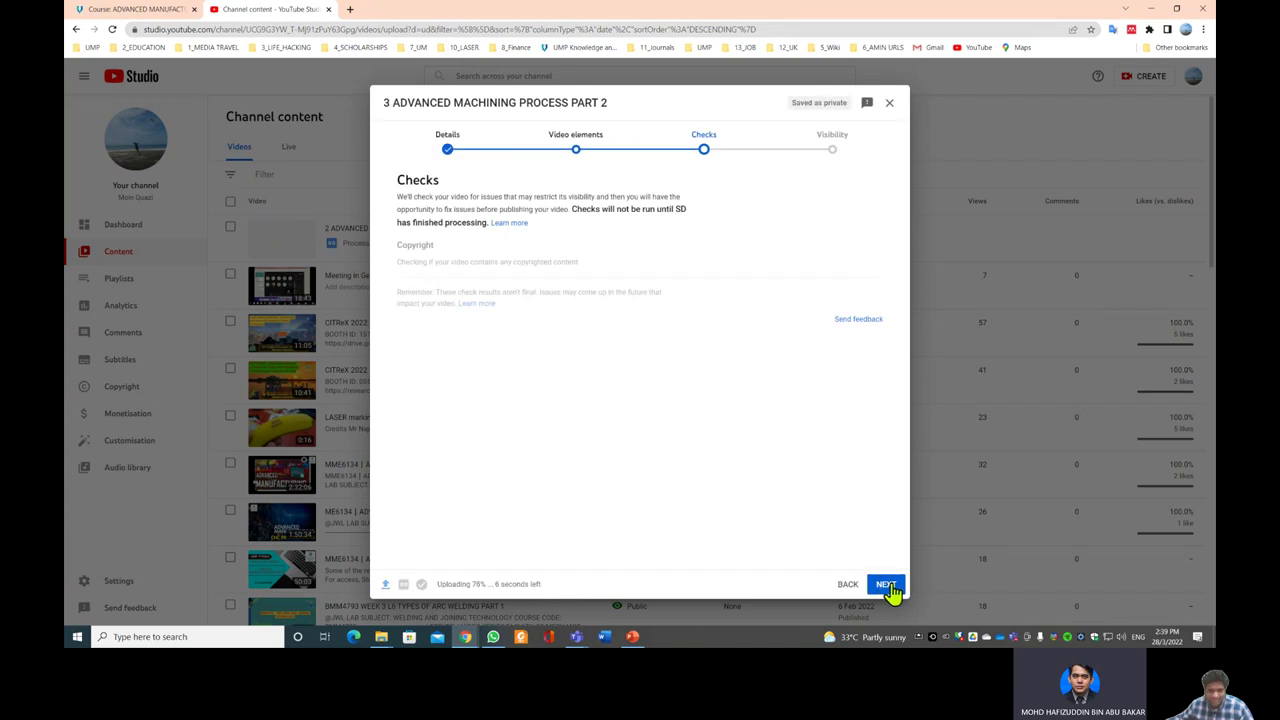
click(886, 586)
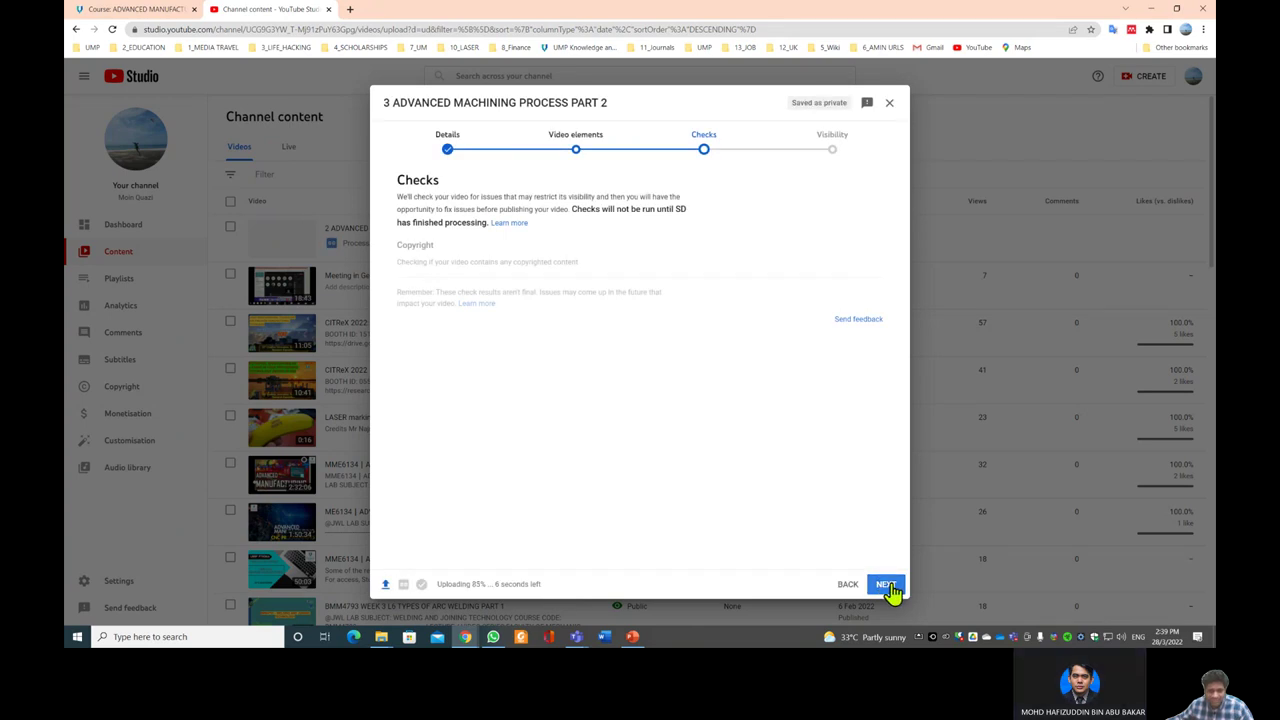
click(888, 586)
click(867, 343)
click(877, 587)
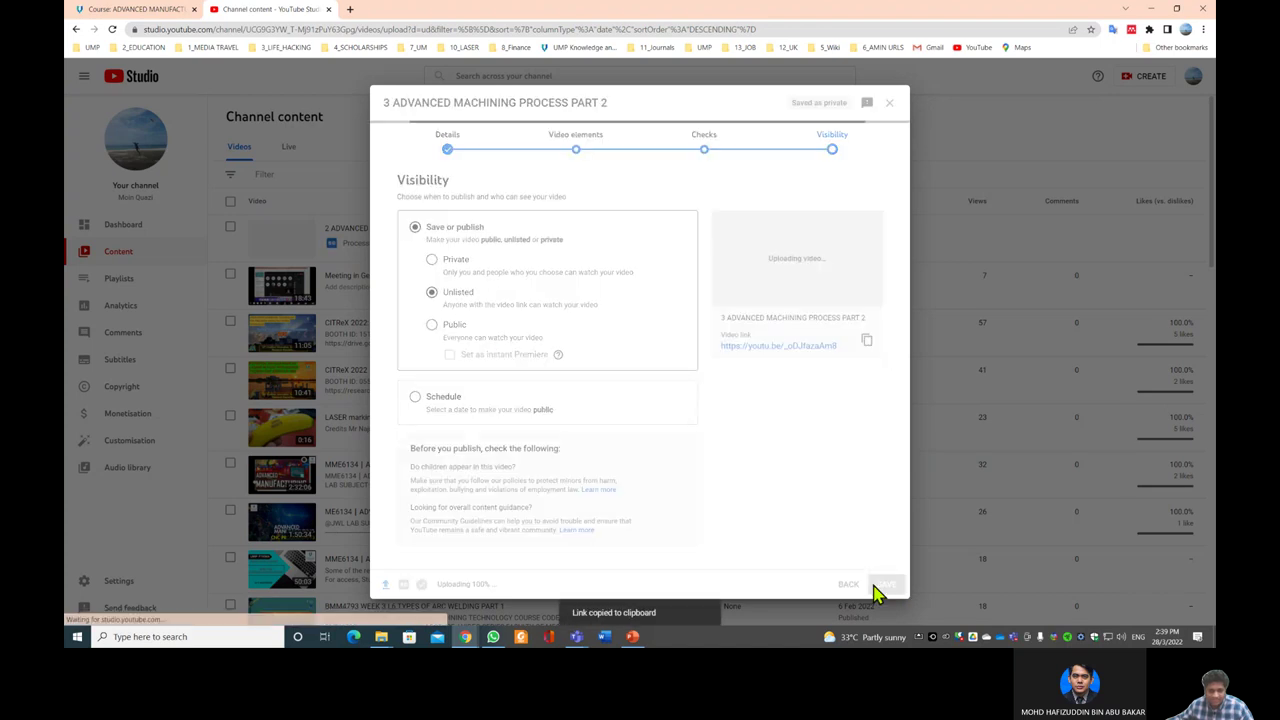
click(135, 9)
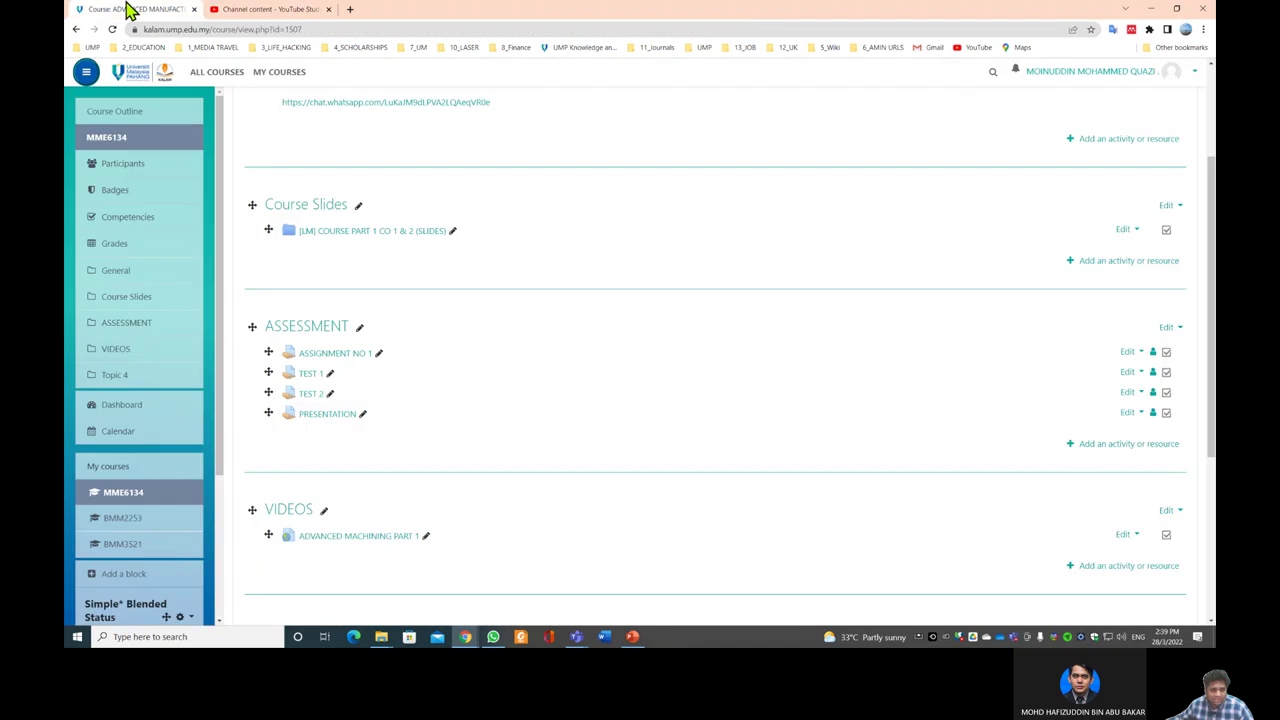
Retitle the slides folder '[LM] COURSE PART 1 - CO 1 & 2 (SLIDES)' and open its seven lecture PDFs
scroll(455, 250, up, 2)
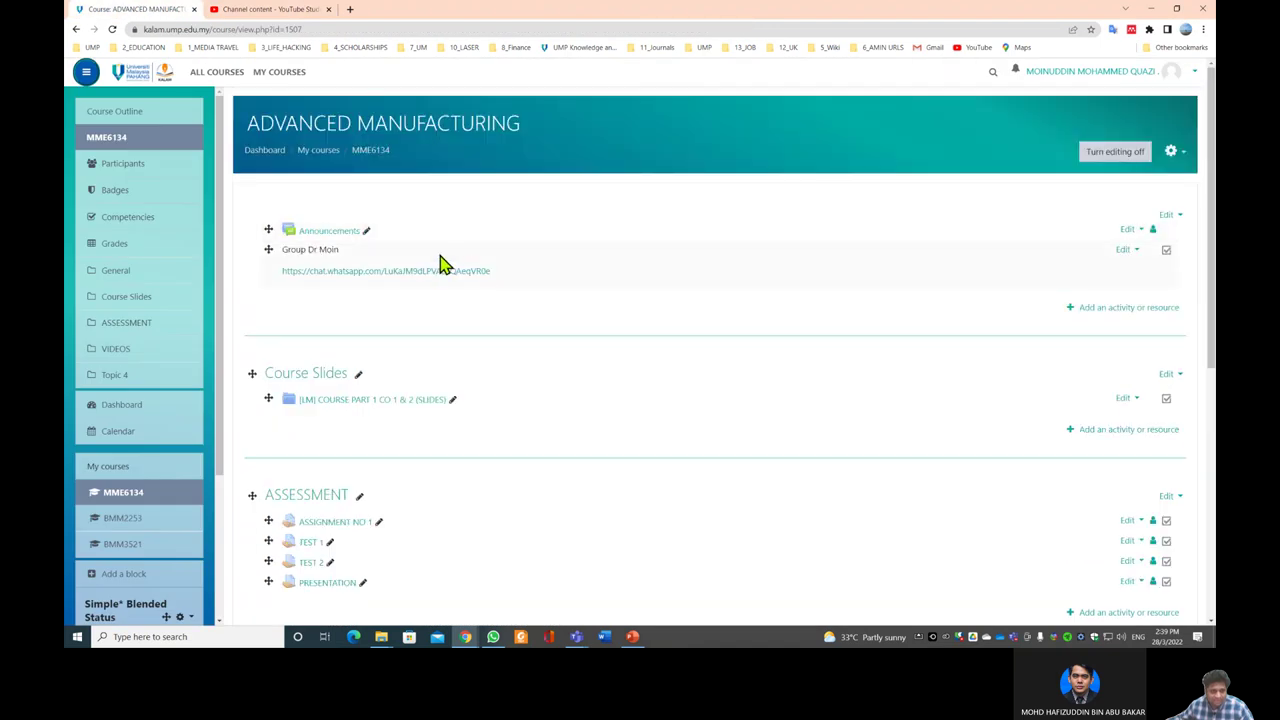
scroll(440, 268, down, 1)
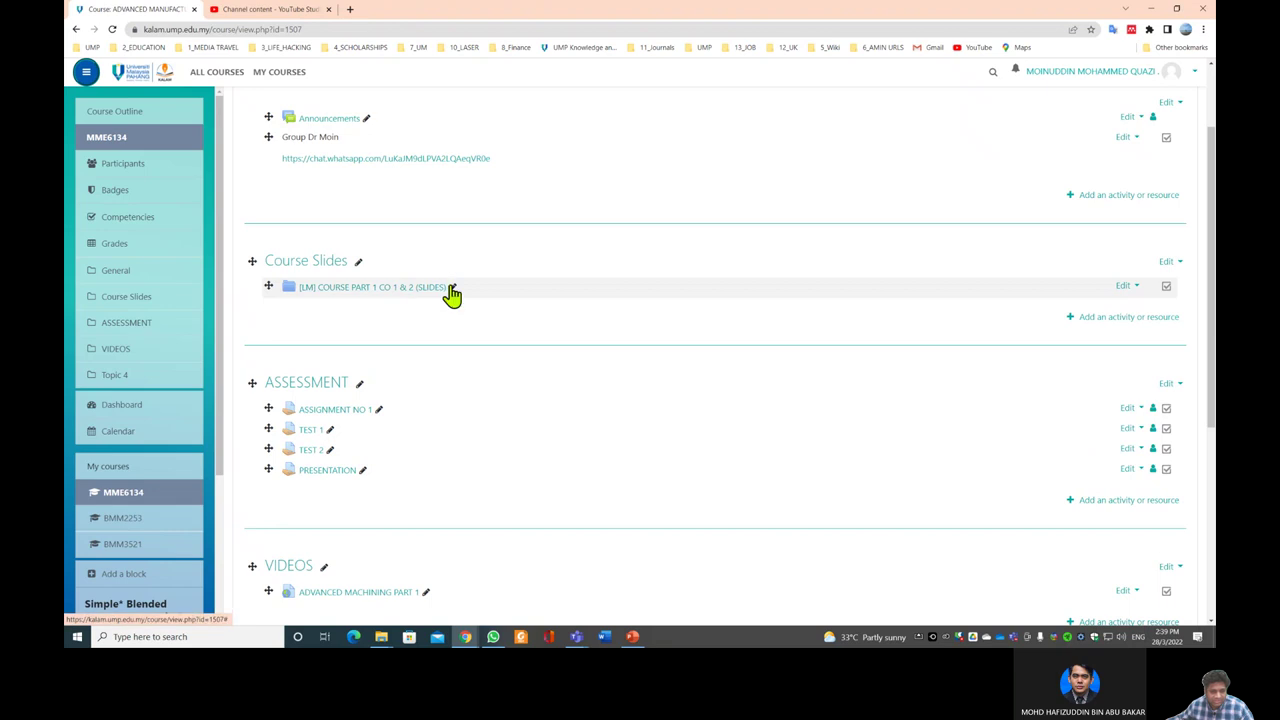
click(452, 290)
click(370, 289)
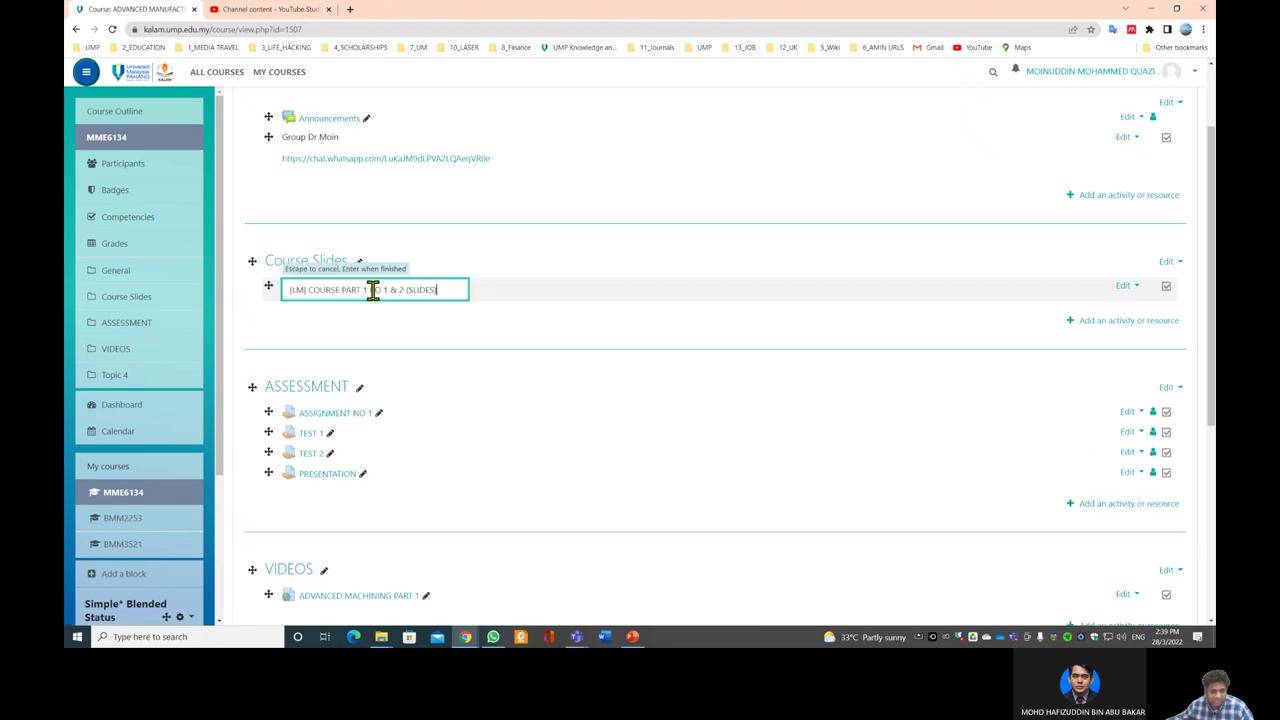
drag(367, 289, 343, 290)
click(306, 289)
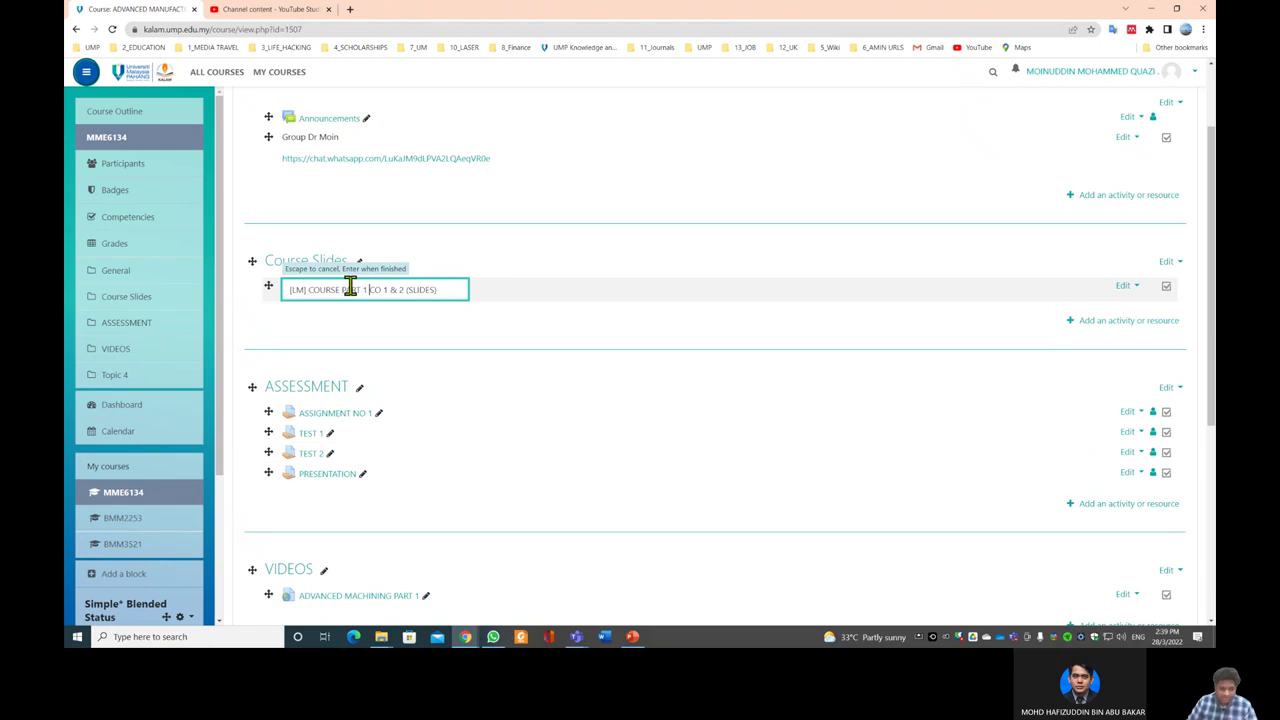
text(-)
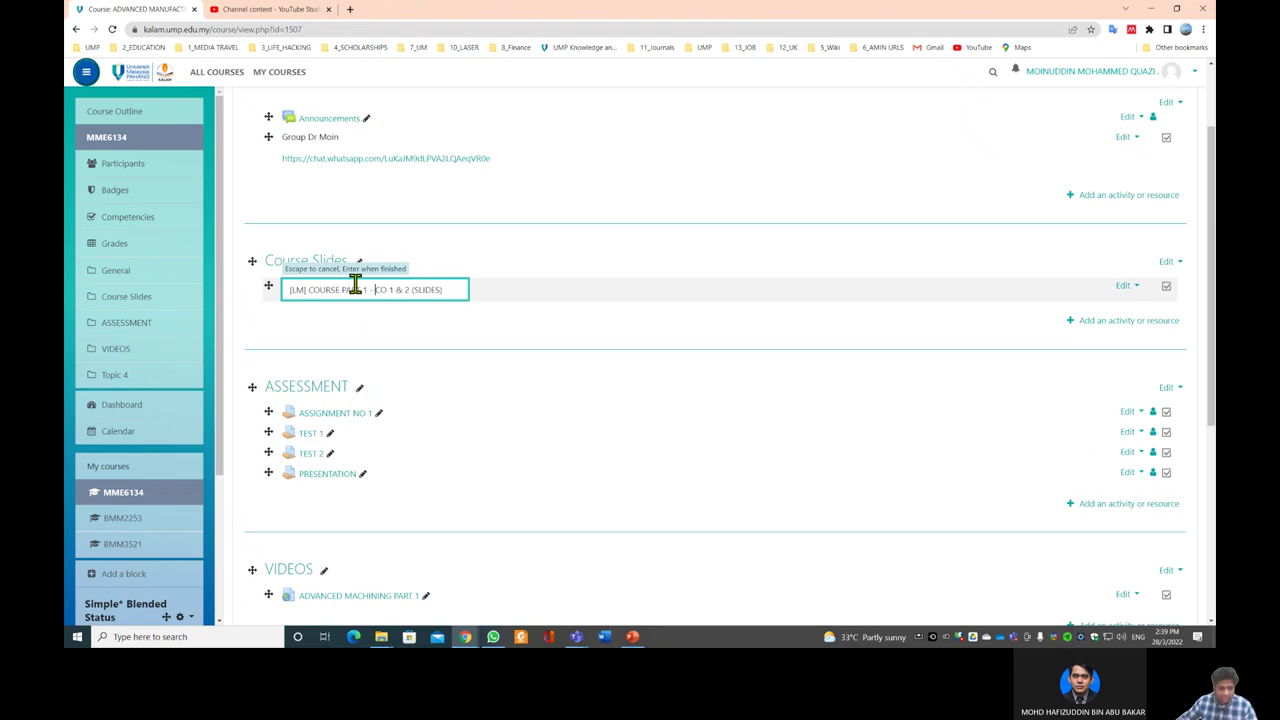
key(Return)
click(356, 292)
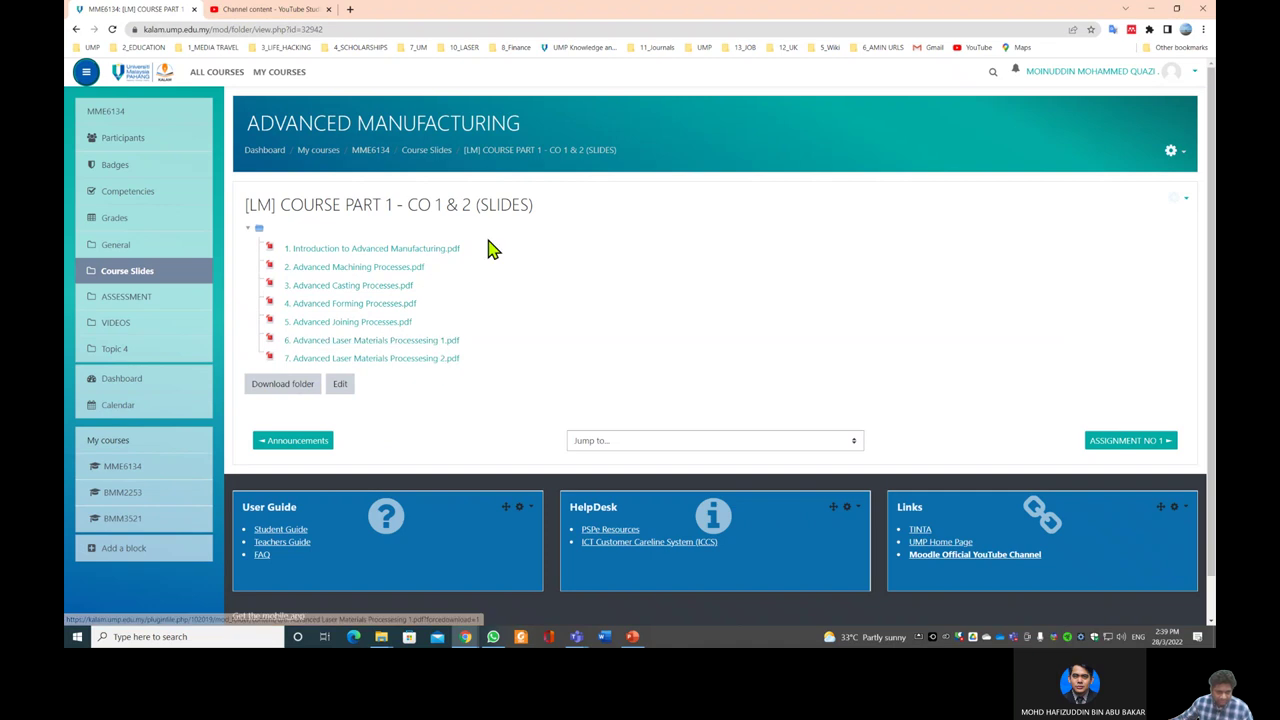
Return to the MME6134 course page and start adding a new item to the VIDEOS section
click(383, 163)
scroll(455, 310, down, 1)
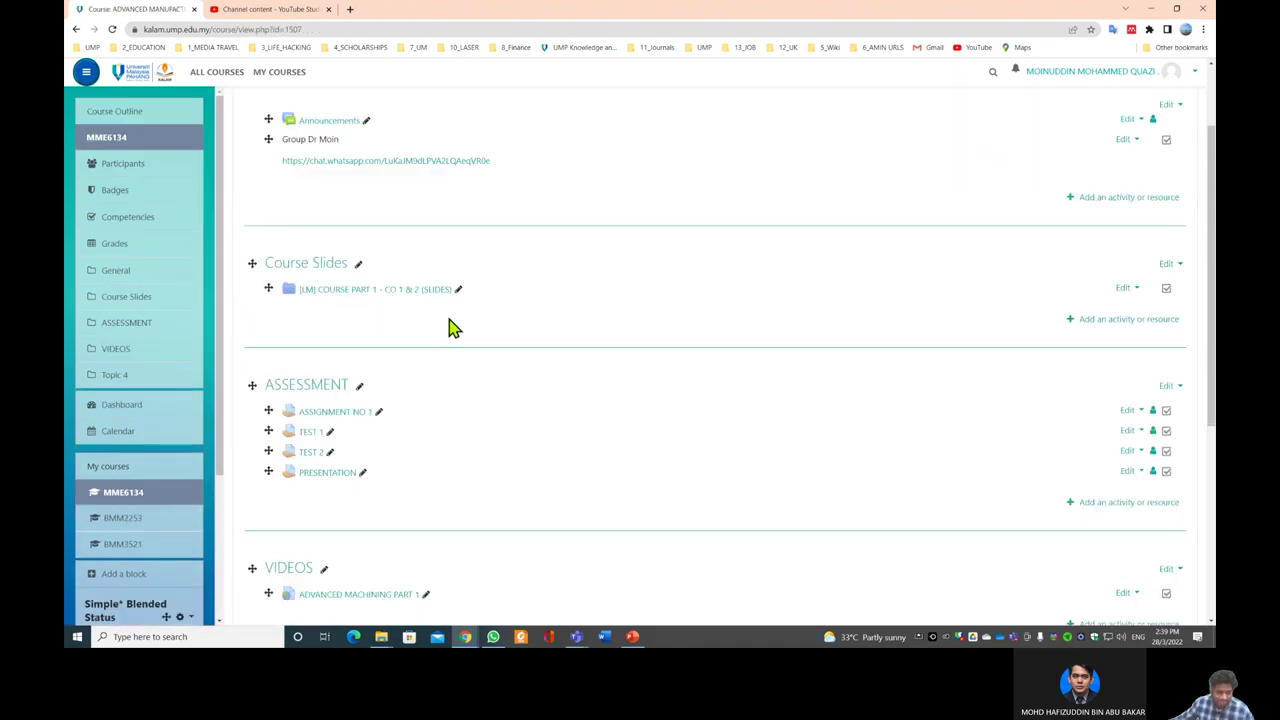
scroll(450, 325, down, 1)
scroll(560, 370, down, 2)
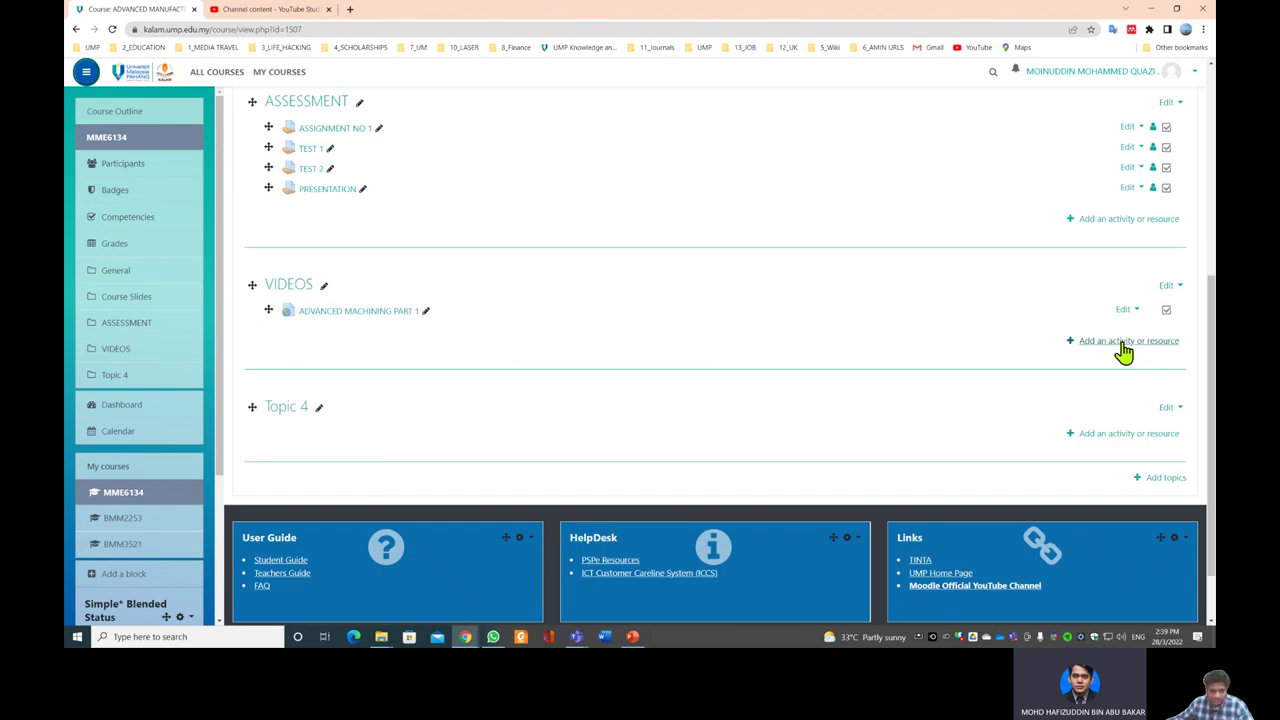
click(1125, 345)
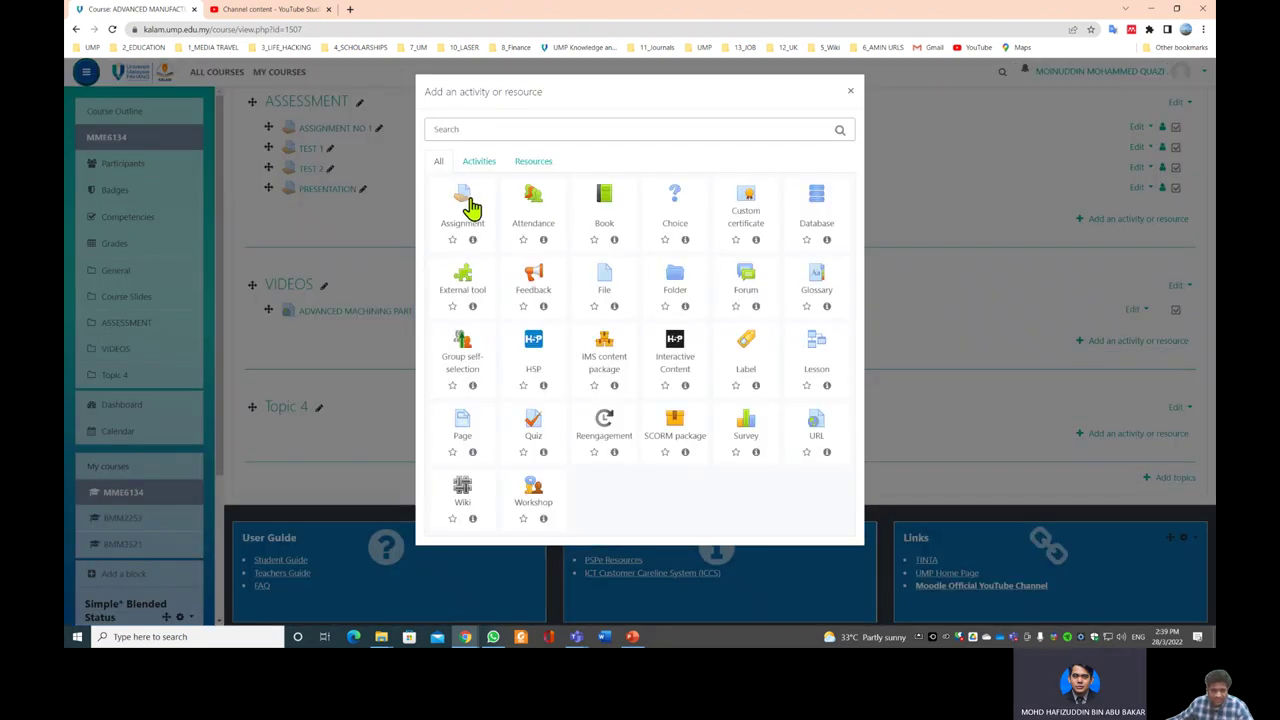
Add a URL resource named 'ADVANCED MACHINING PART 2' with the pasted YouTube link, saving to the course
click(817, 422)
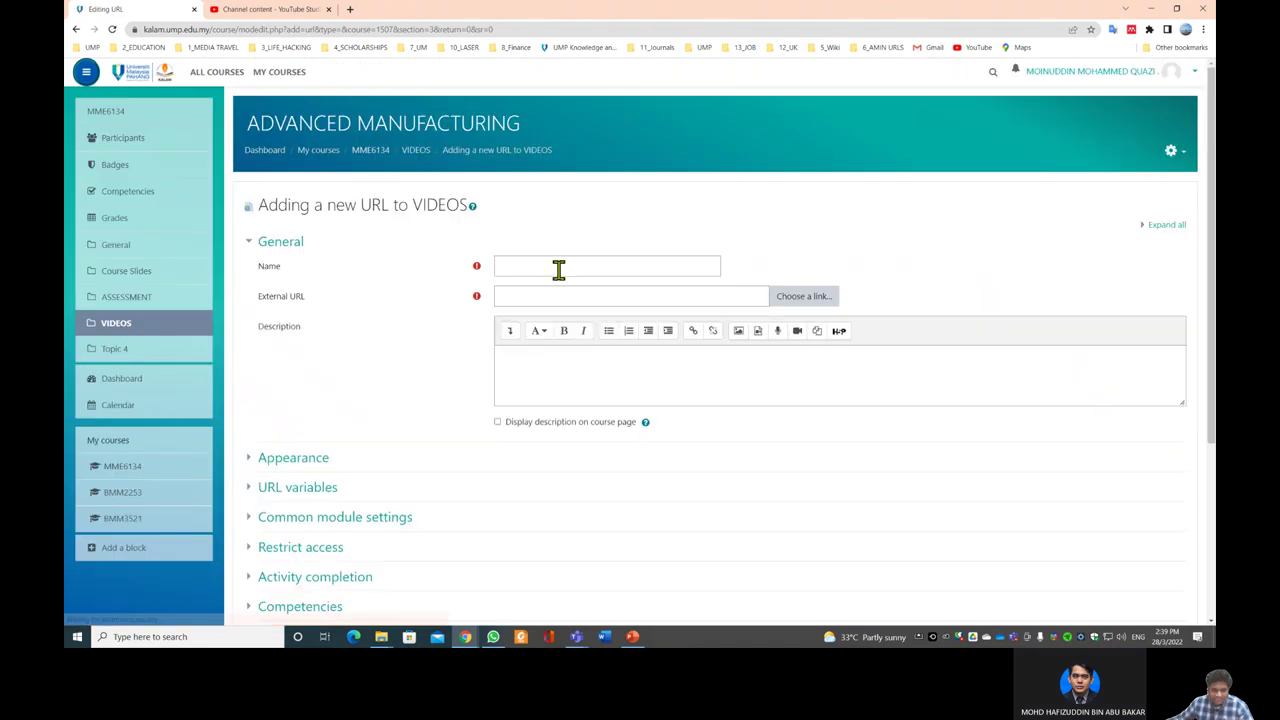
click(551, 296)
key(ctrl+v)
click(553, 265)
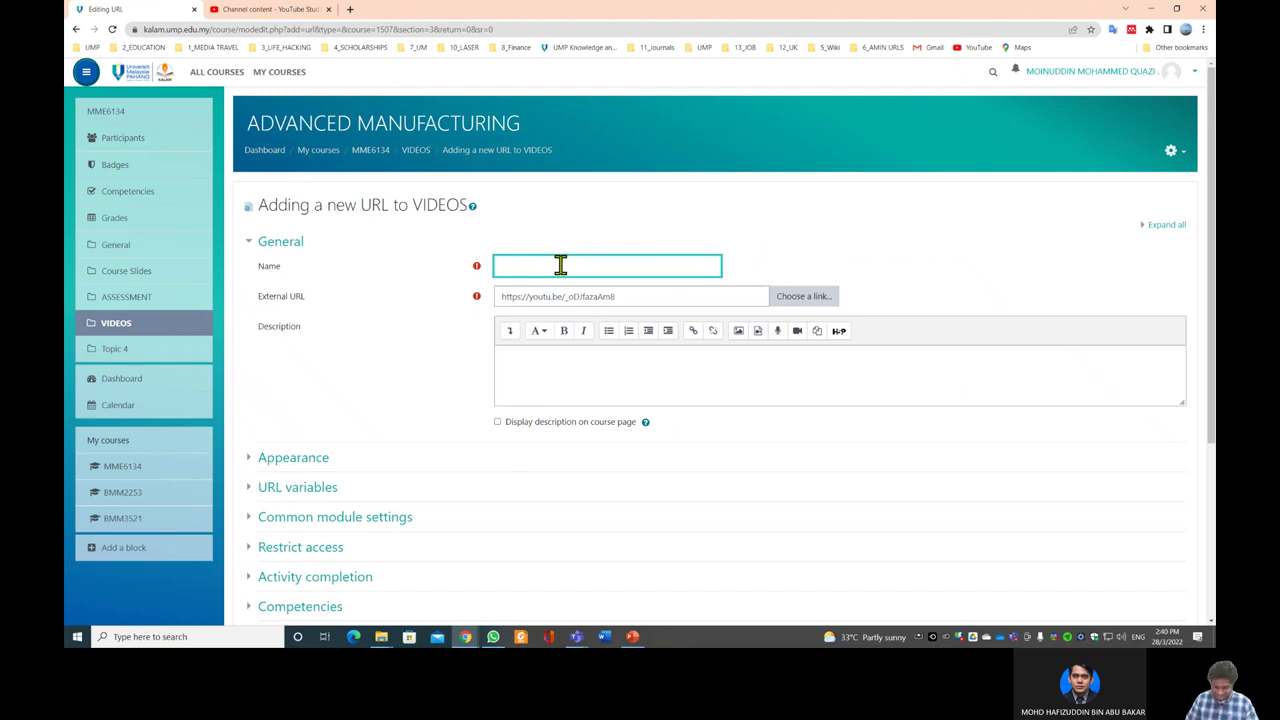
text(ADVA)
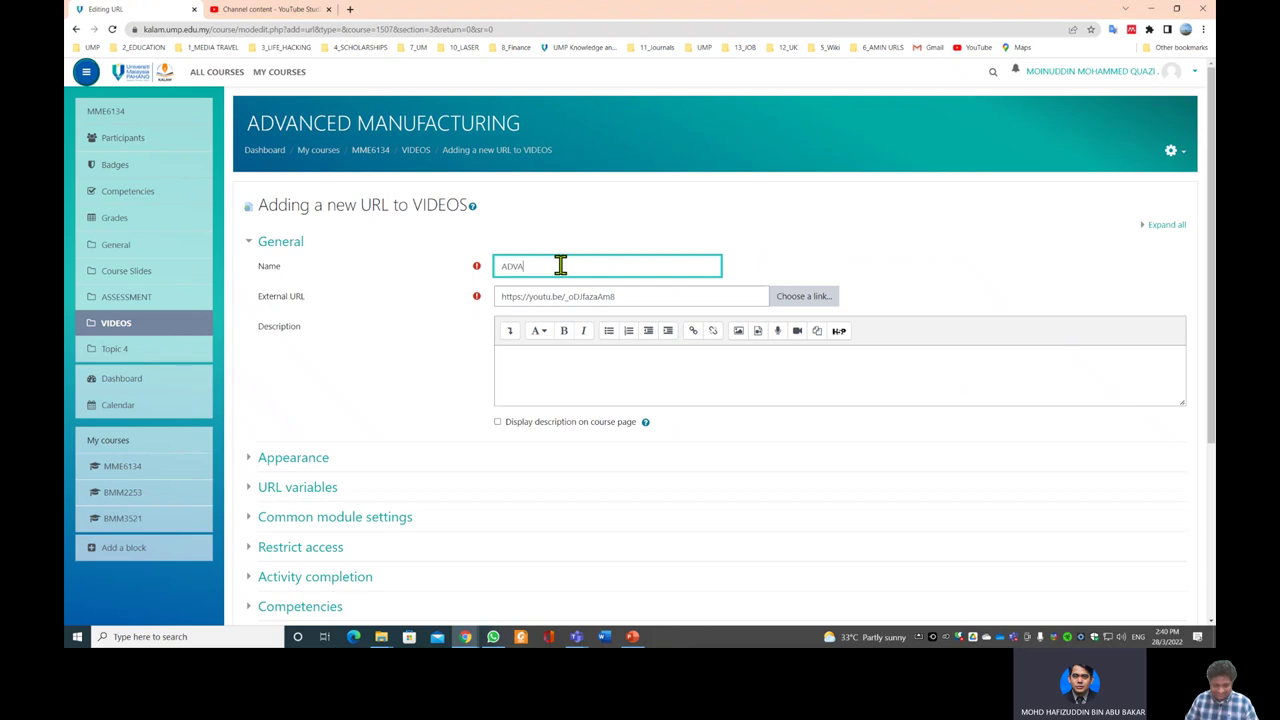
text(NCED MACHINING PART 2)
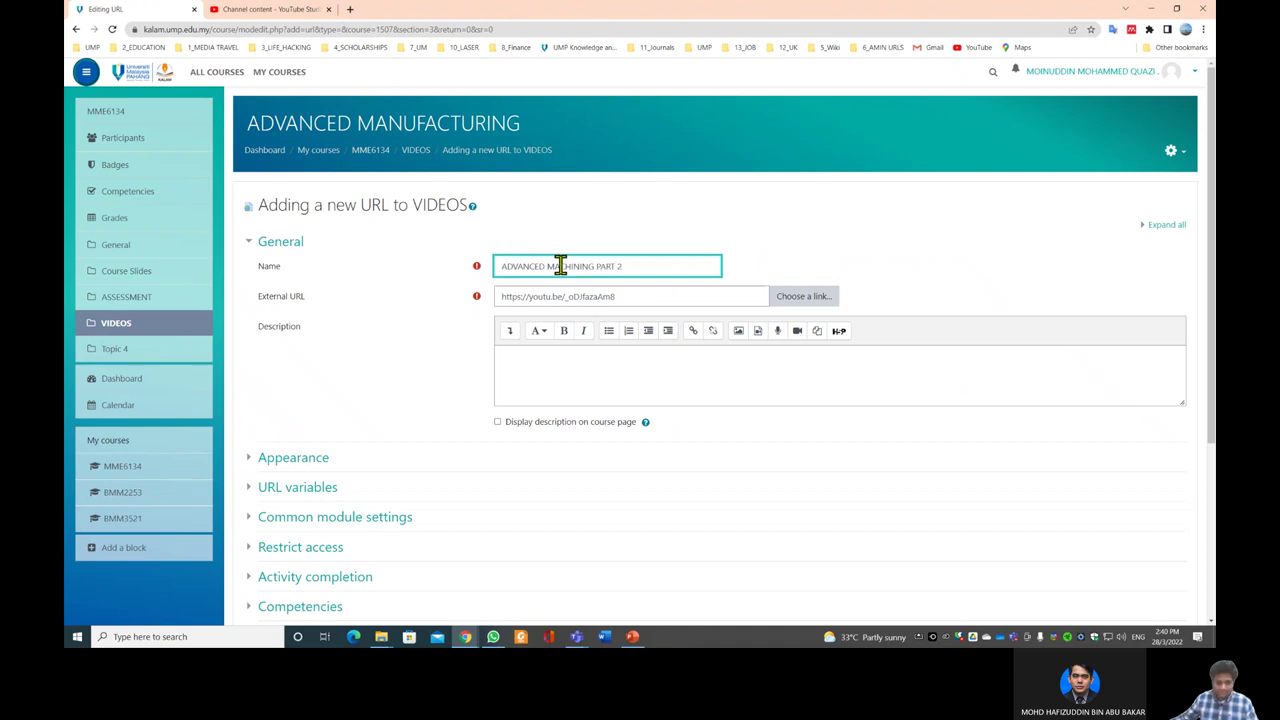
scroll(461, 334, down, 3)
click(575, 386)
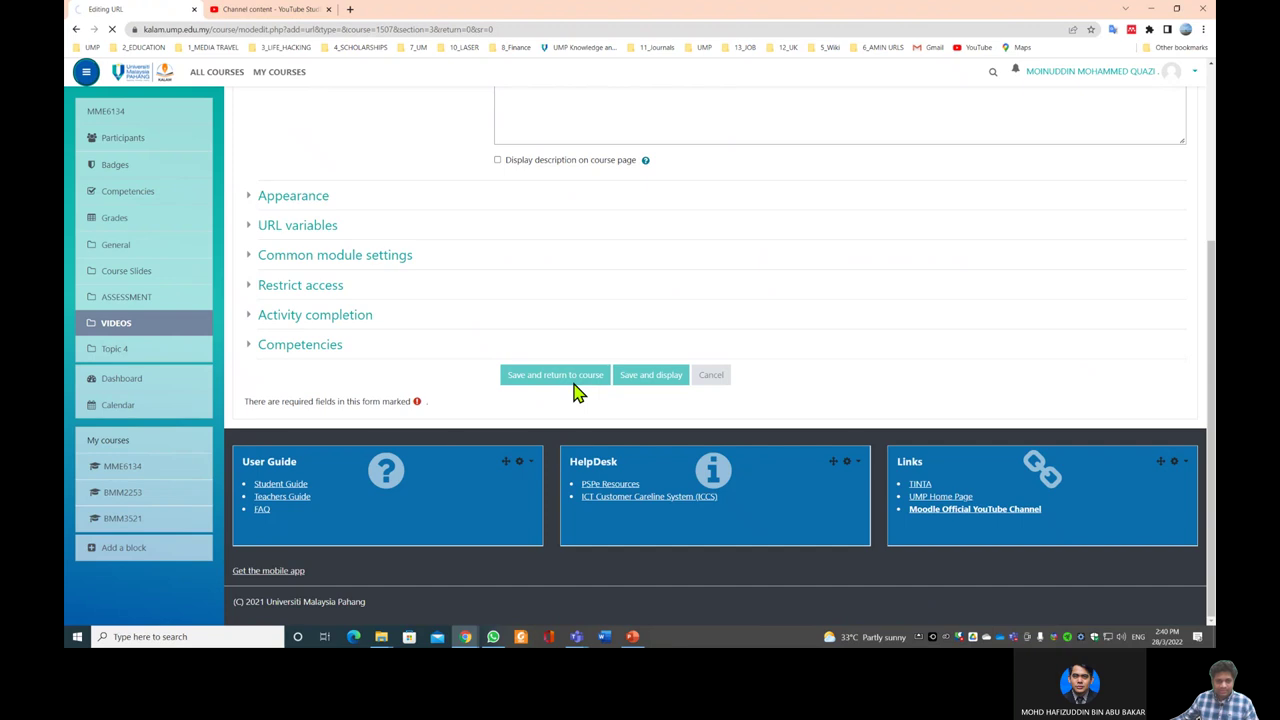
scroll(420, 340, up, 2)
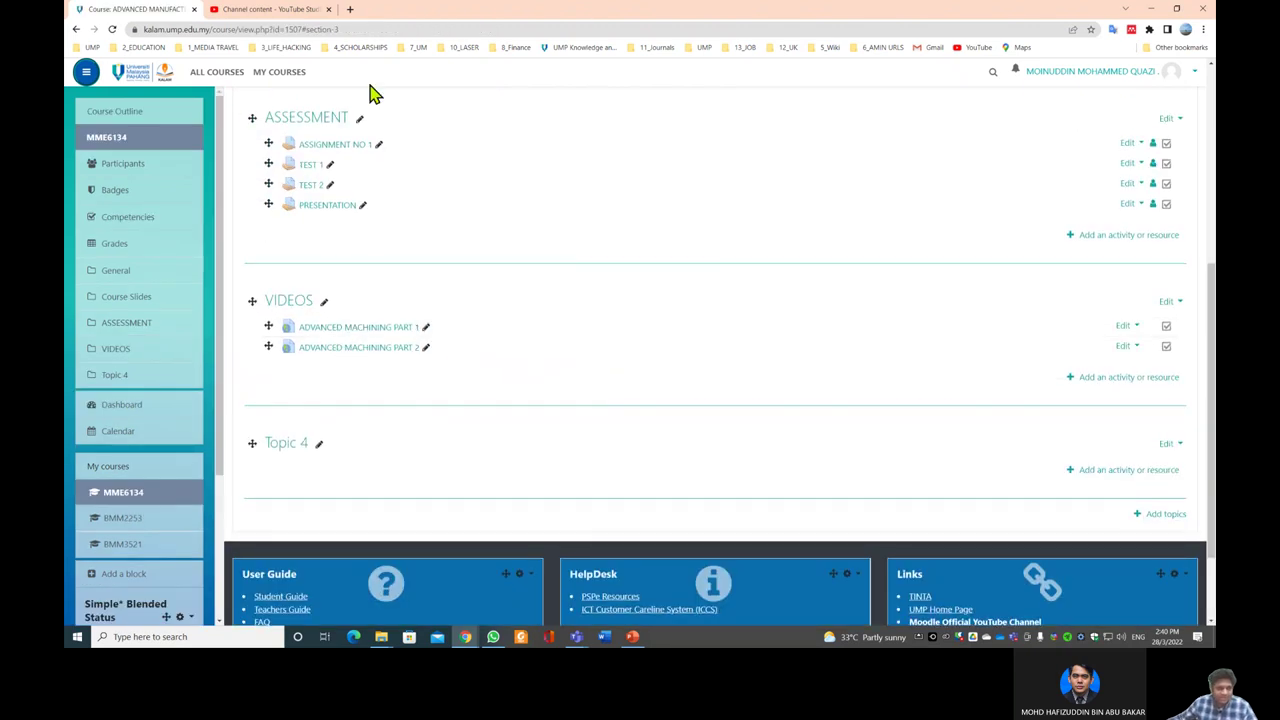
Close YouTube Studio's video processing notice, showing Part 2 at 94% and Part 1 at 95%
click(283, 9)
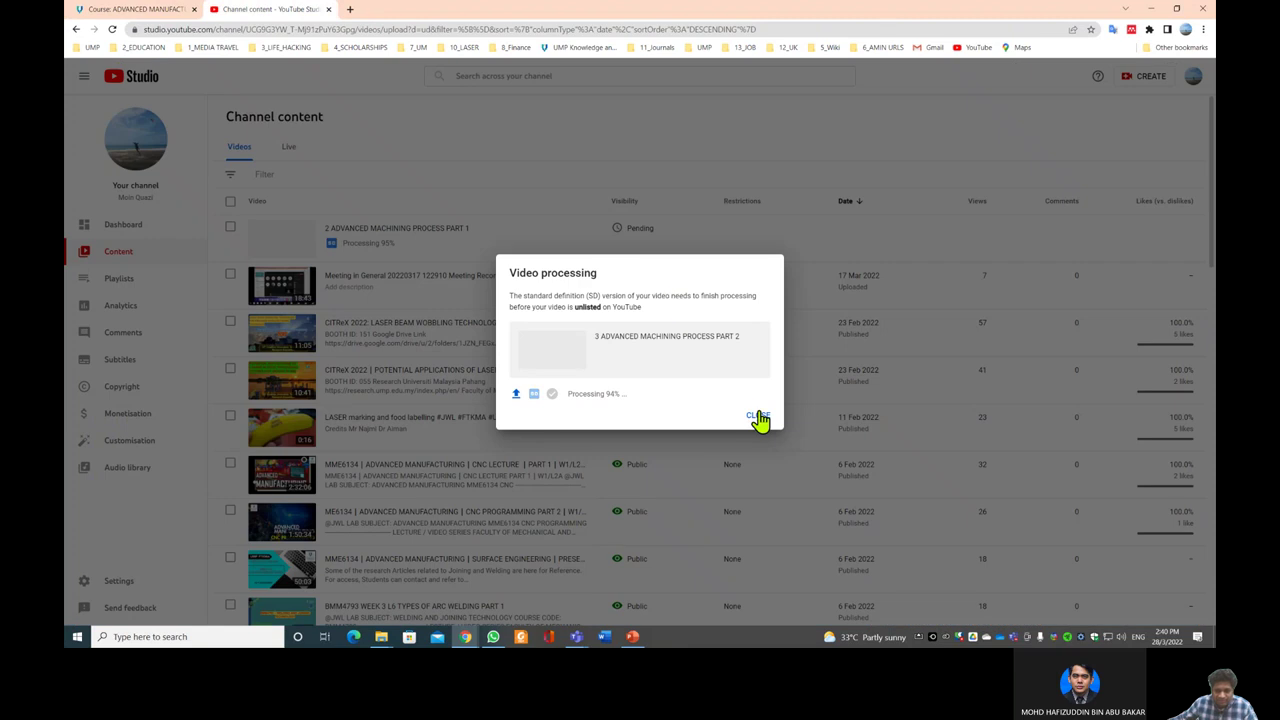
click(757, 414)
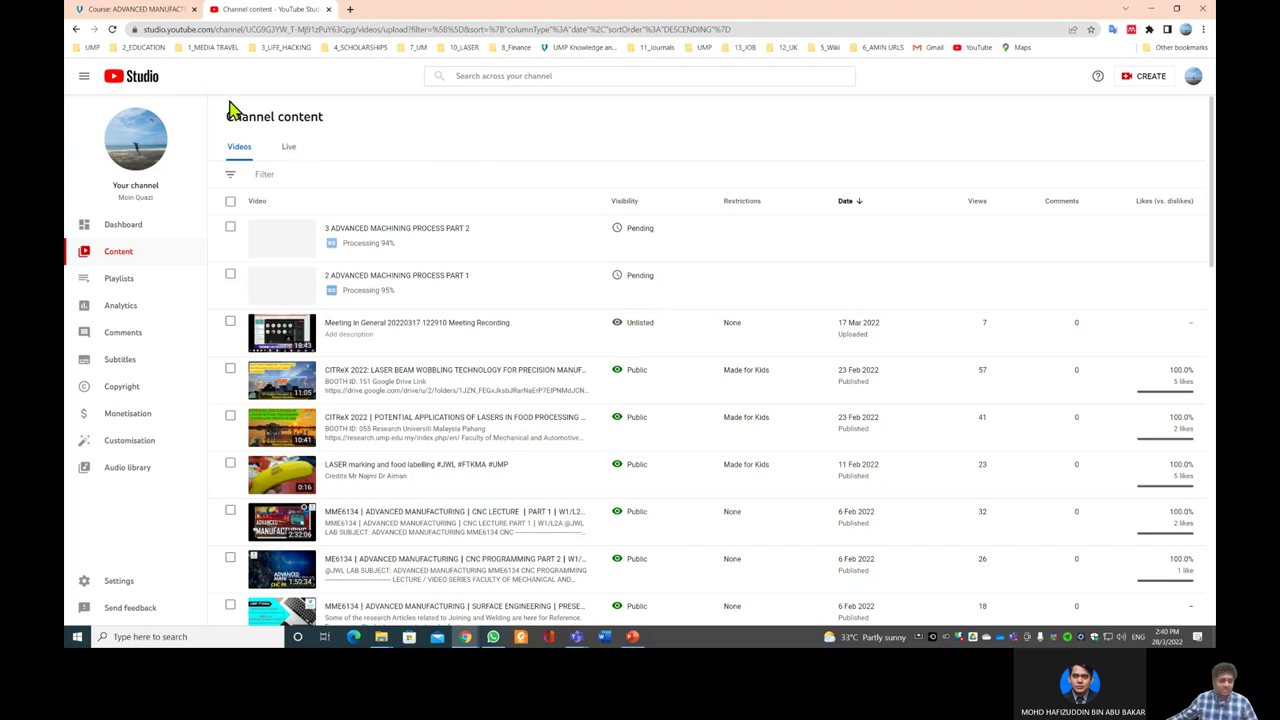
click(150, 10)
Delete 3. Advanced Casting Processes.pdf from the slides folder and save it with six PDFs remaining
scroll(587, 290, up, 2)
click(358, 192)
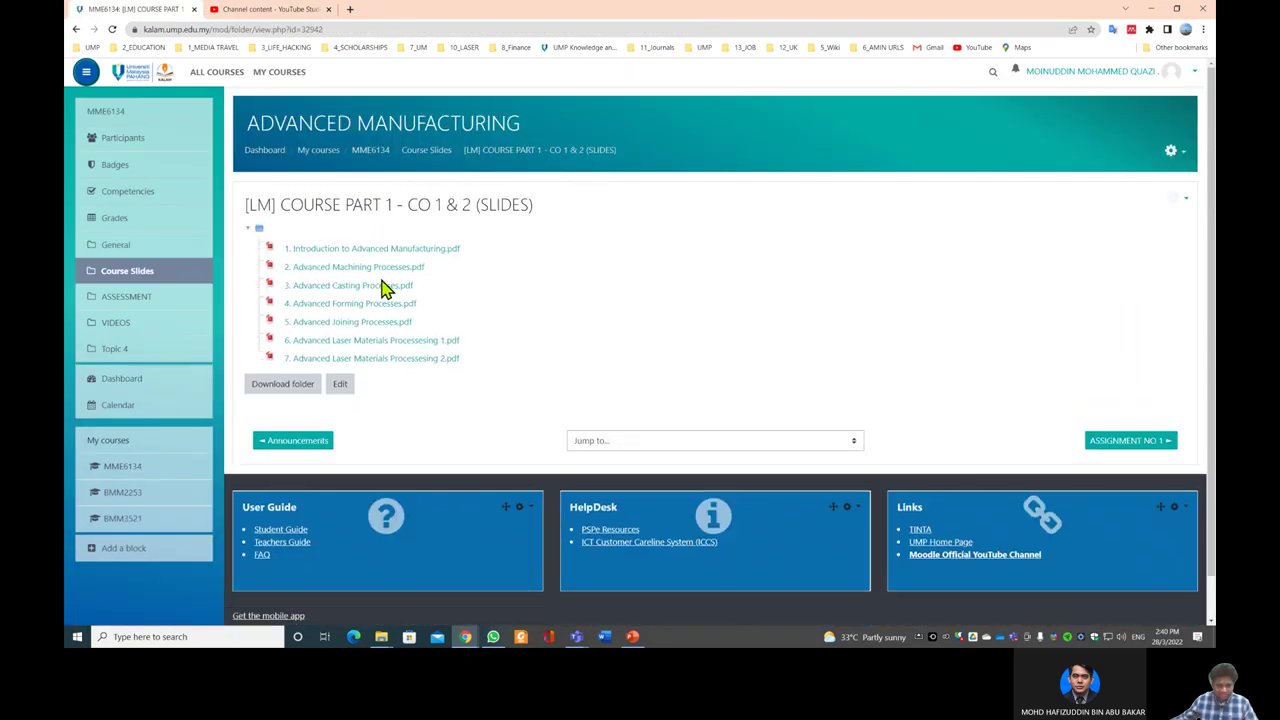
click(1176, 198)
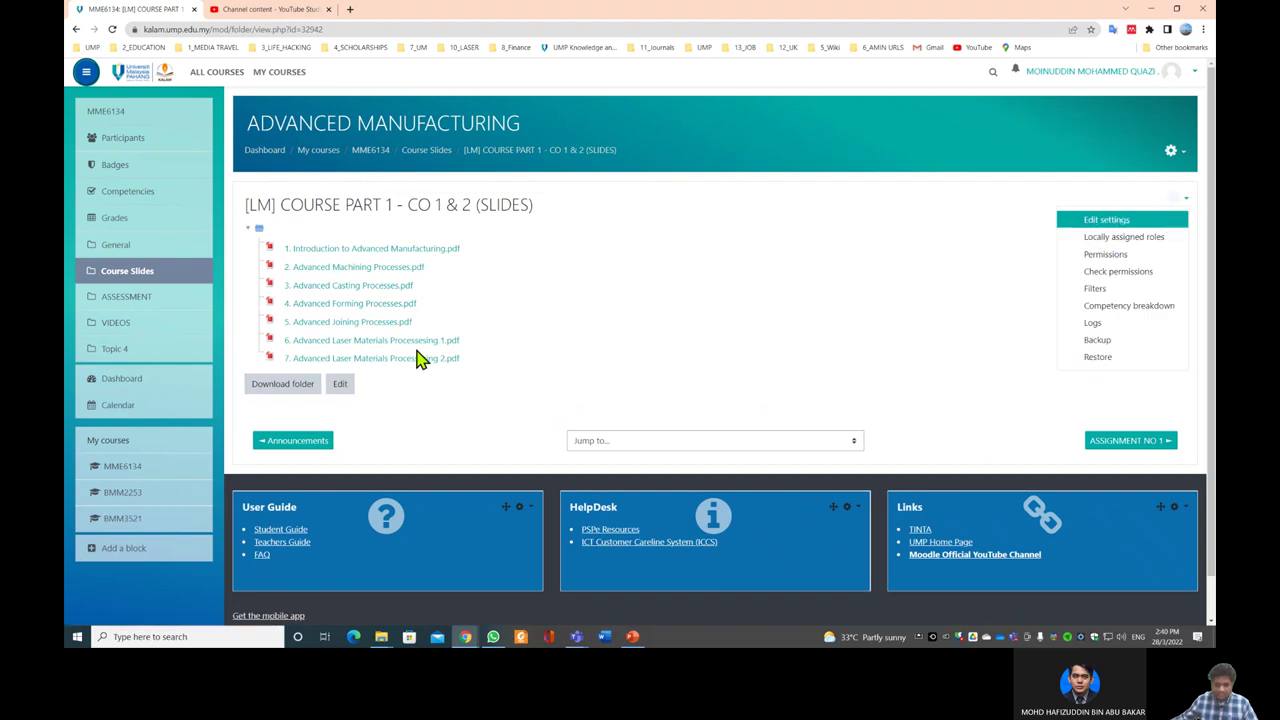
click(337, 387)
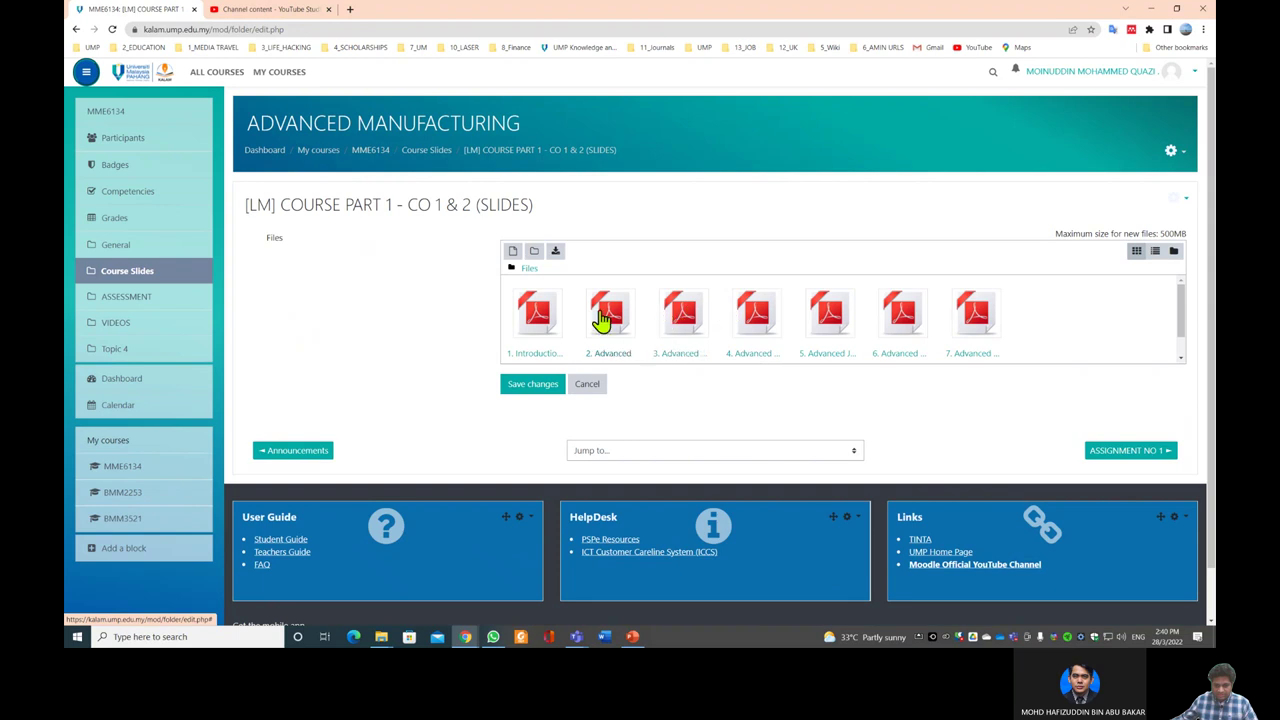
click(683, 313)
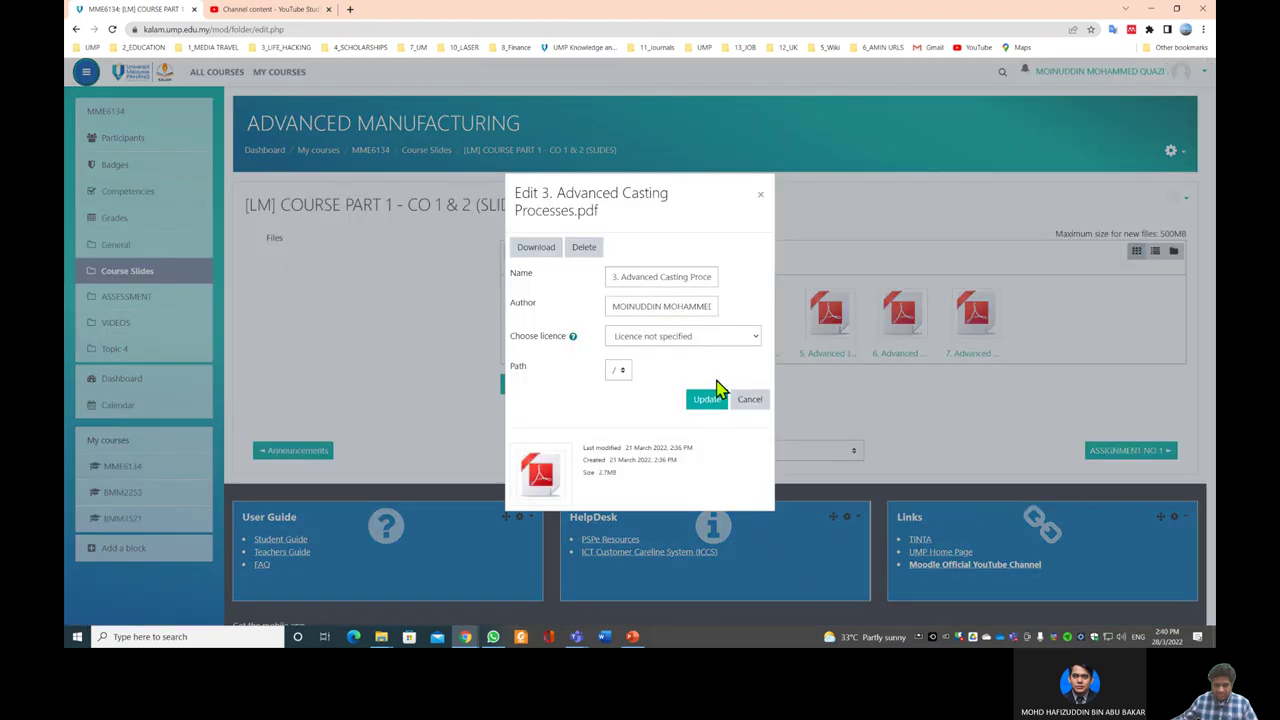
click(582, 250)
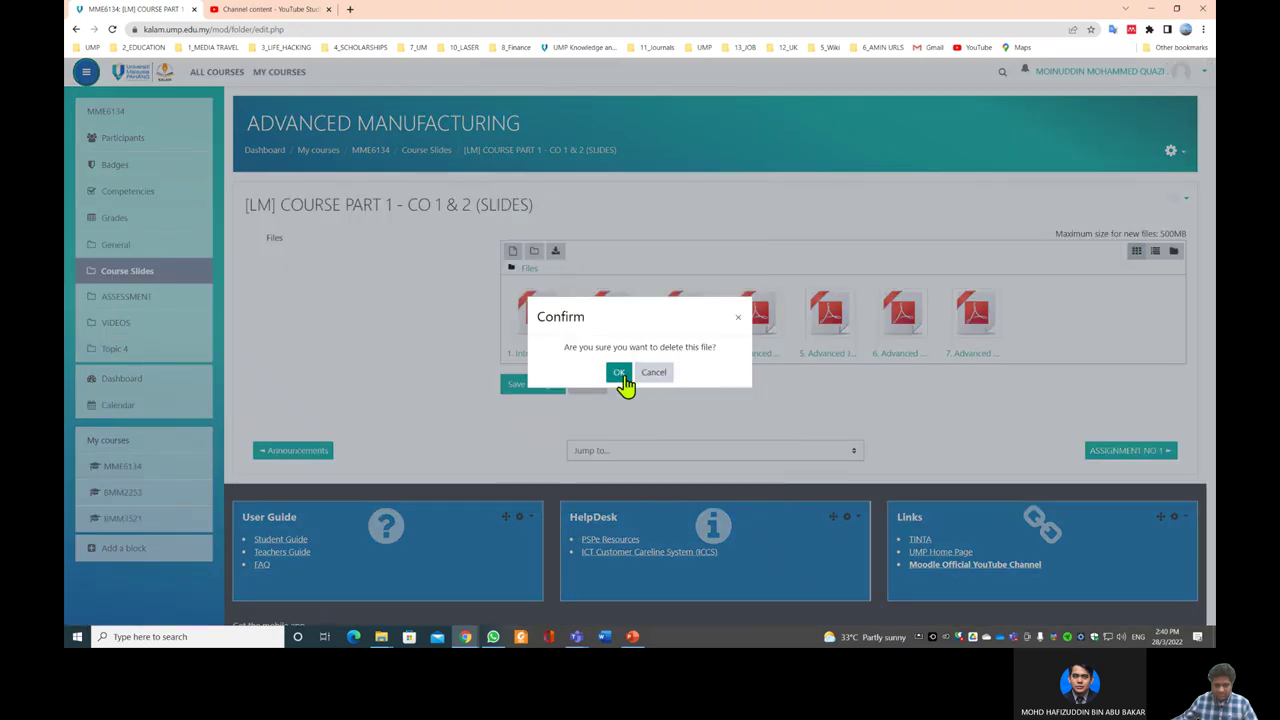
click(619, 372)
click(508, 383)
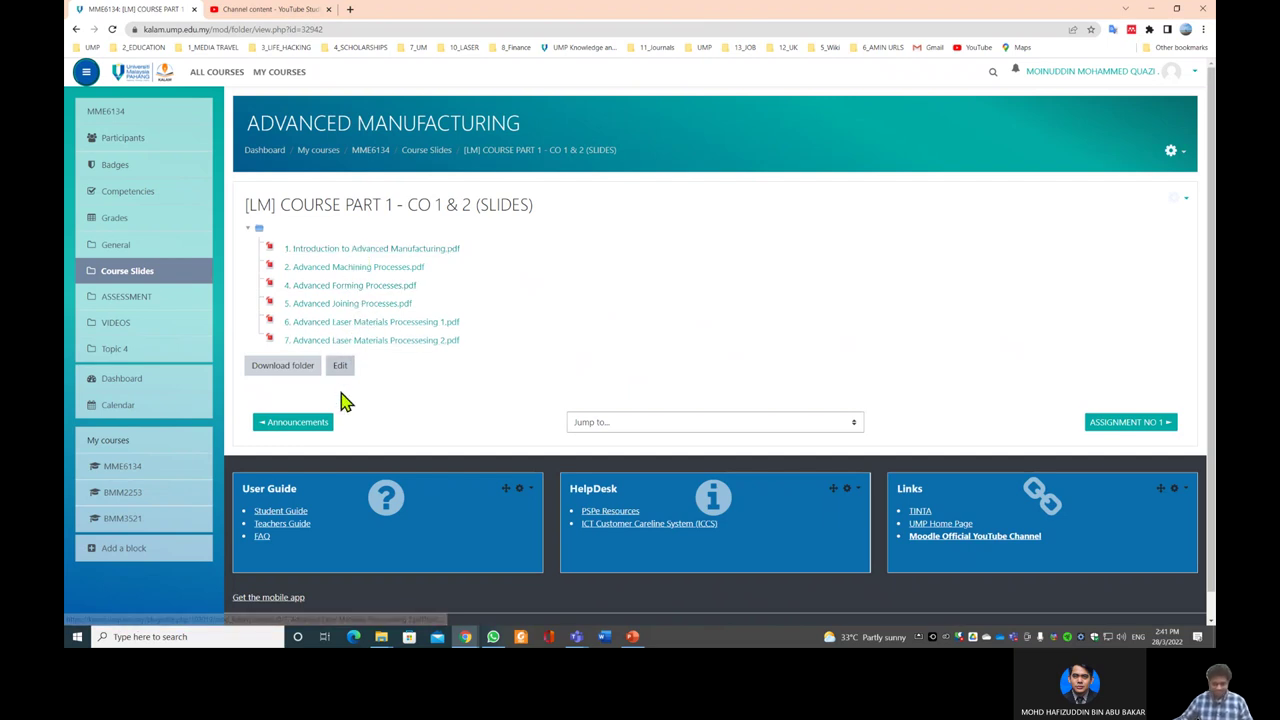
click(371, 150)
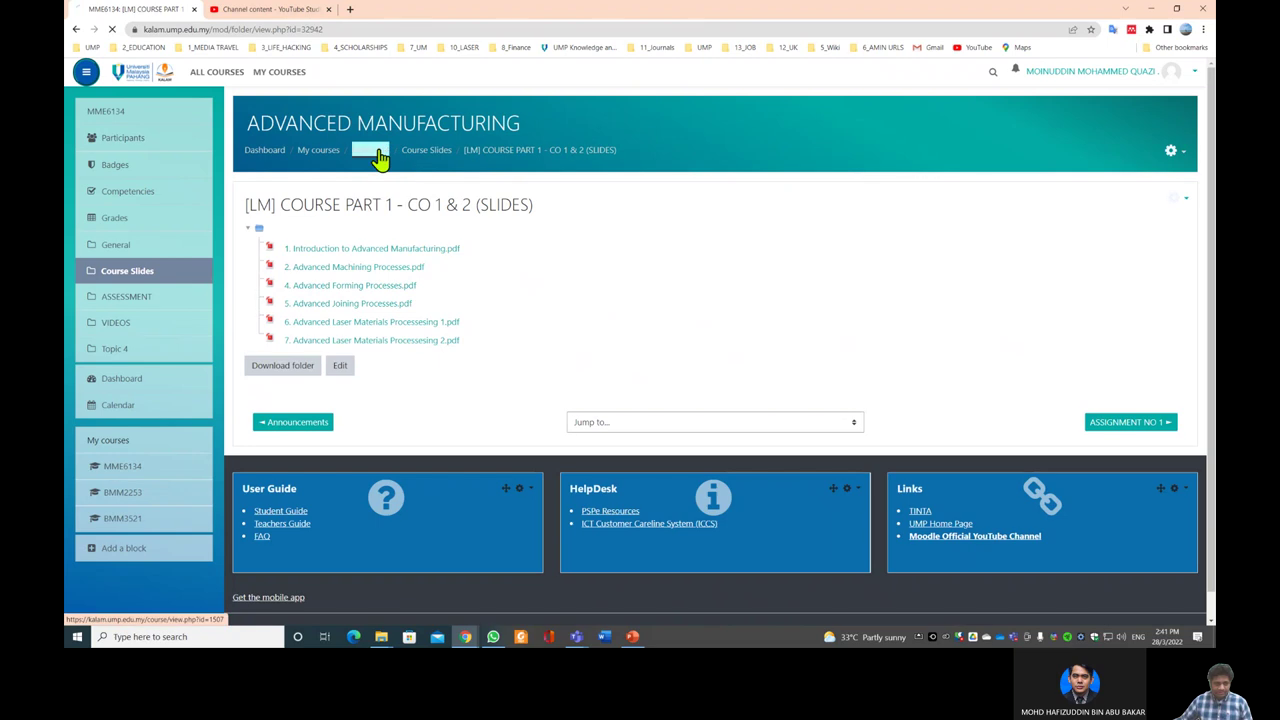
Open both ADVANCED MACHINING video links in new tabs, check the YouTube pages, then close them
scroll(468, 290, down, 2)
scroll(468, 292, down, 3)
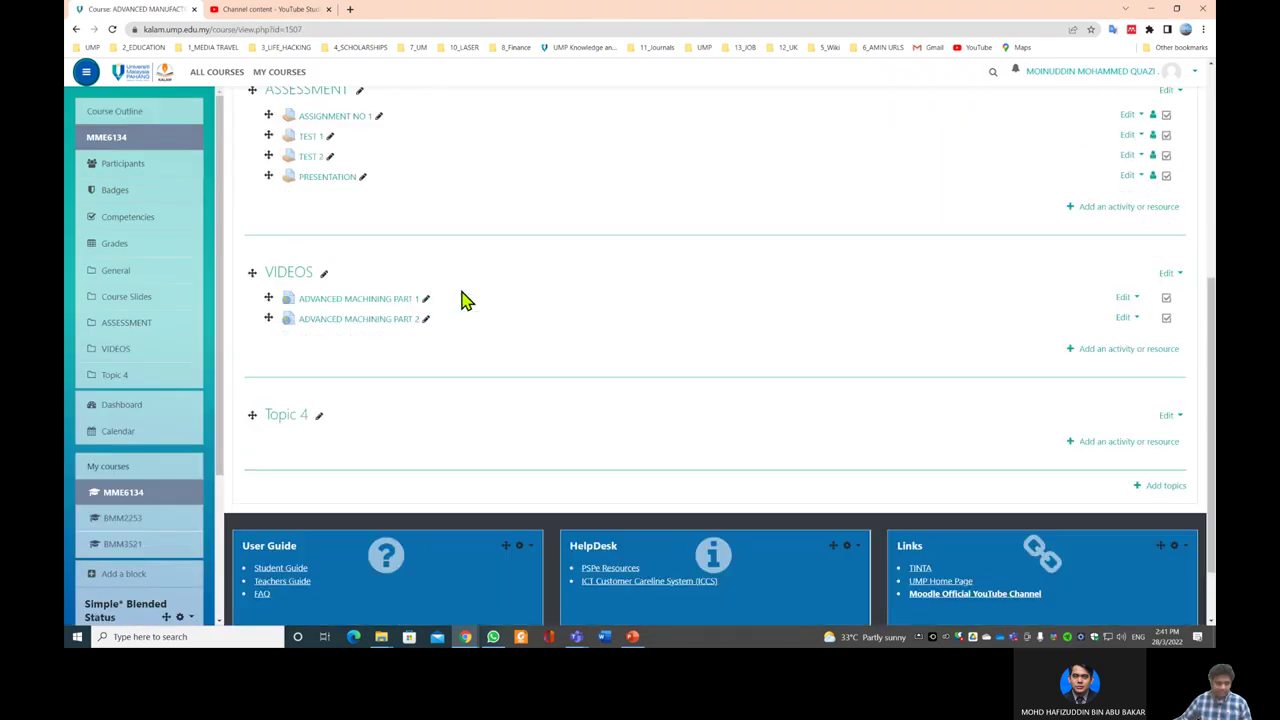
middle_click(330, 255)
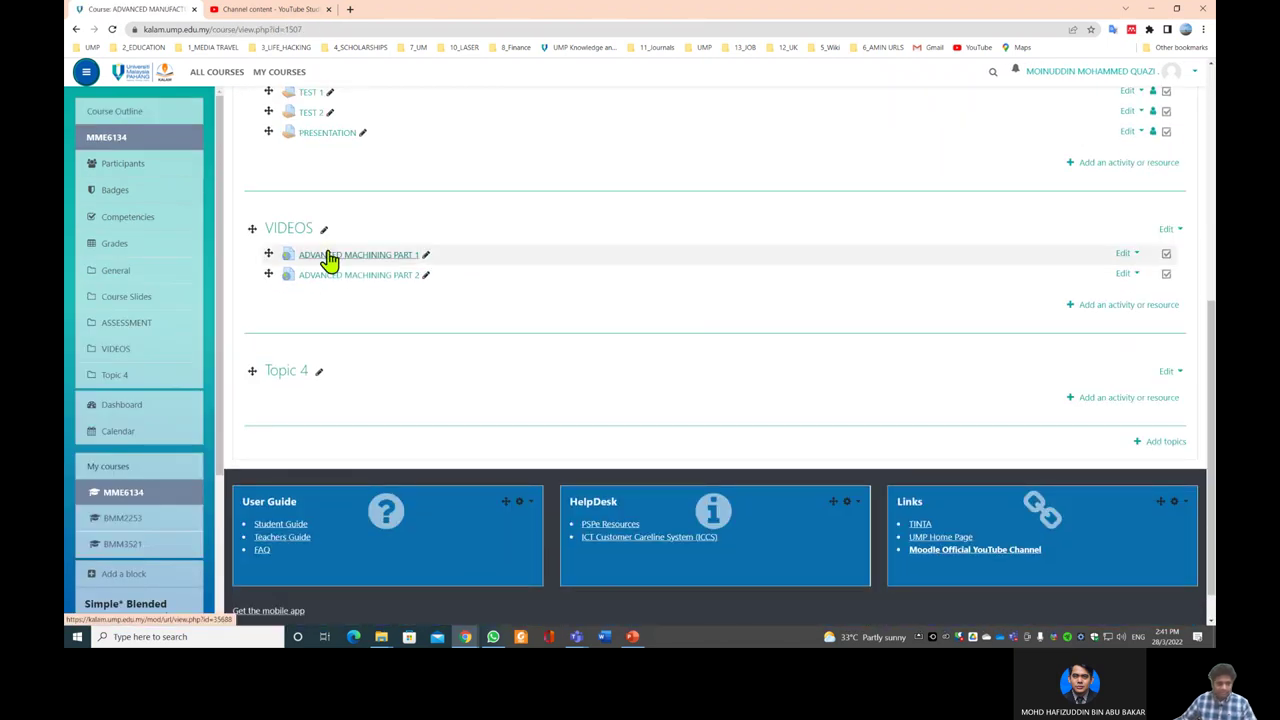
middle_click(333, 275)
click(280, 12)
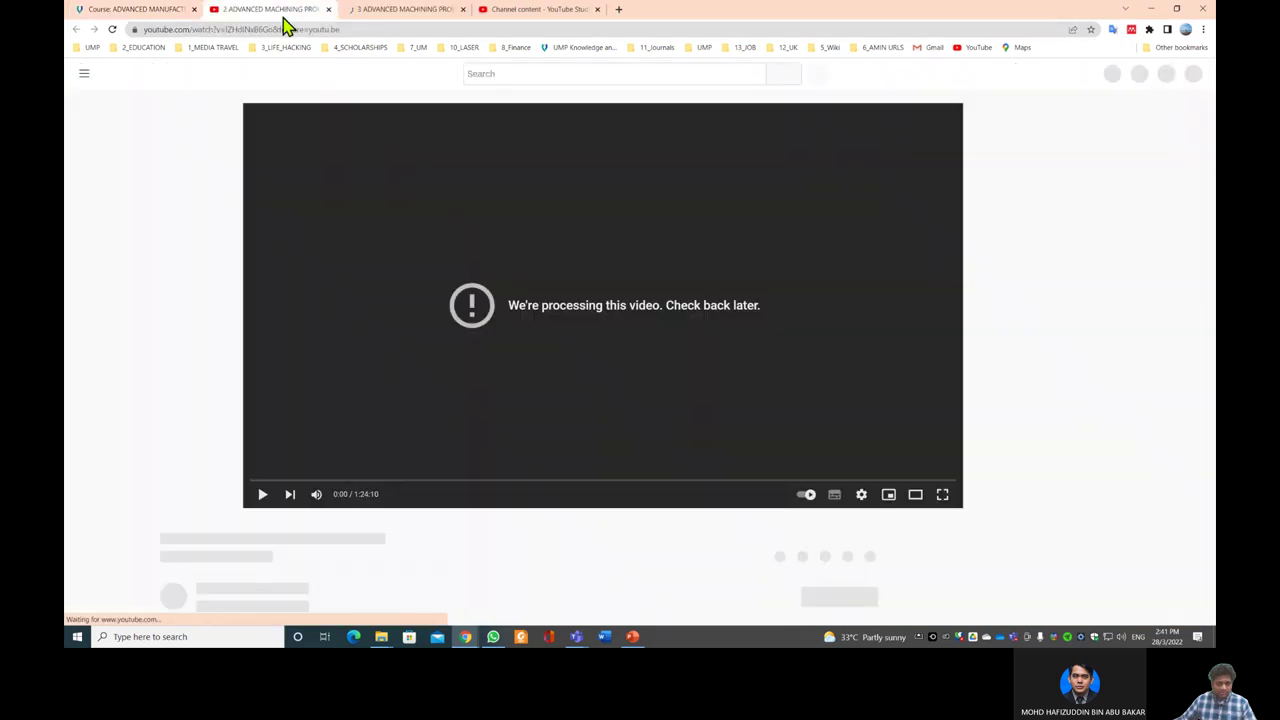
key(ctrl+w)
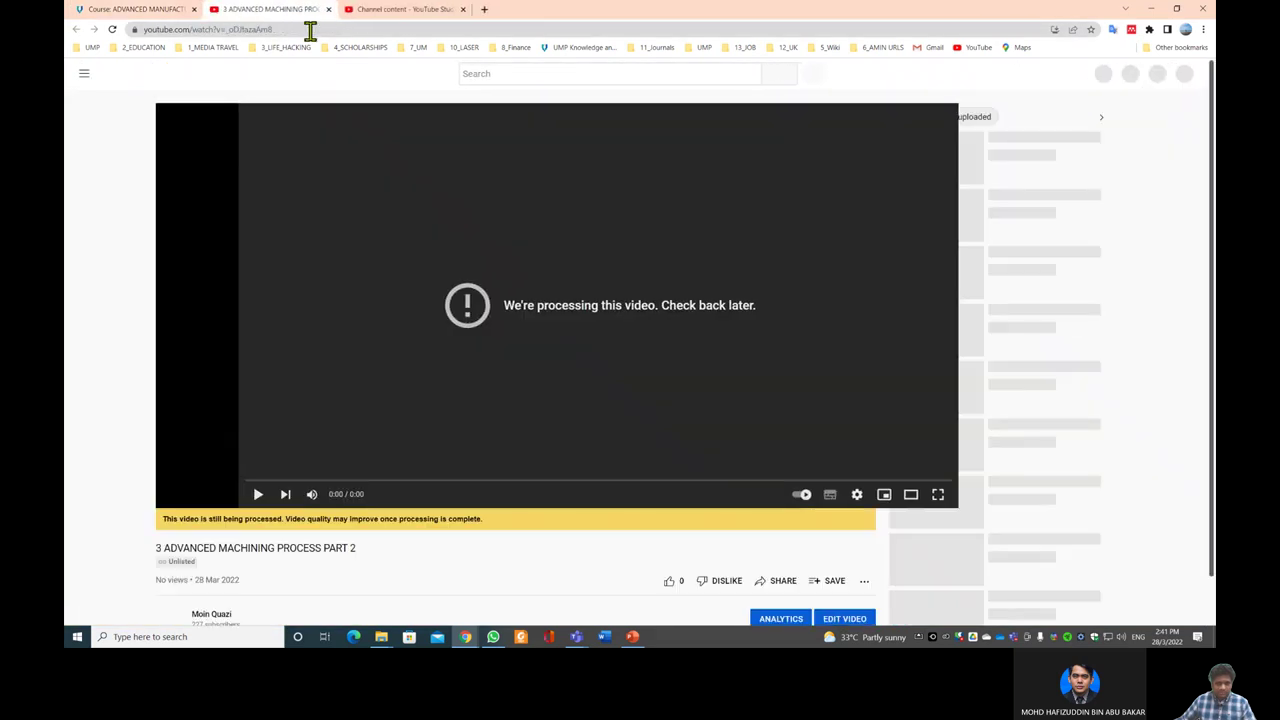
key(ctrl+w)
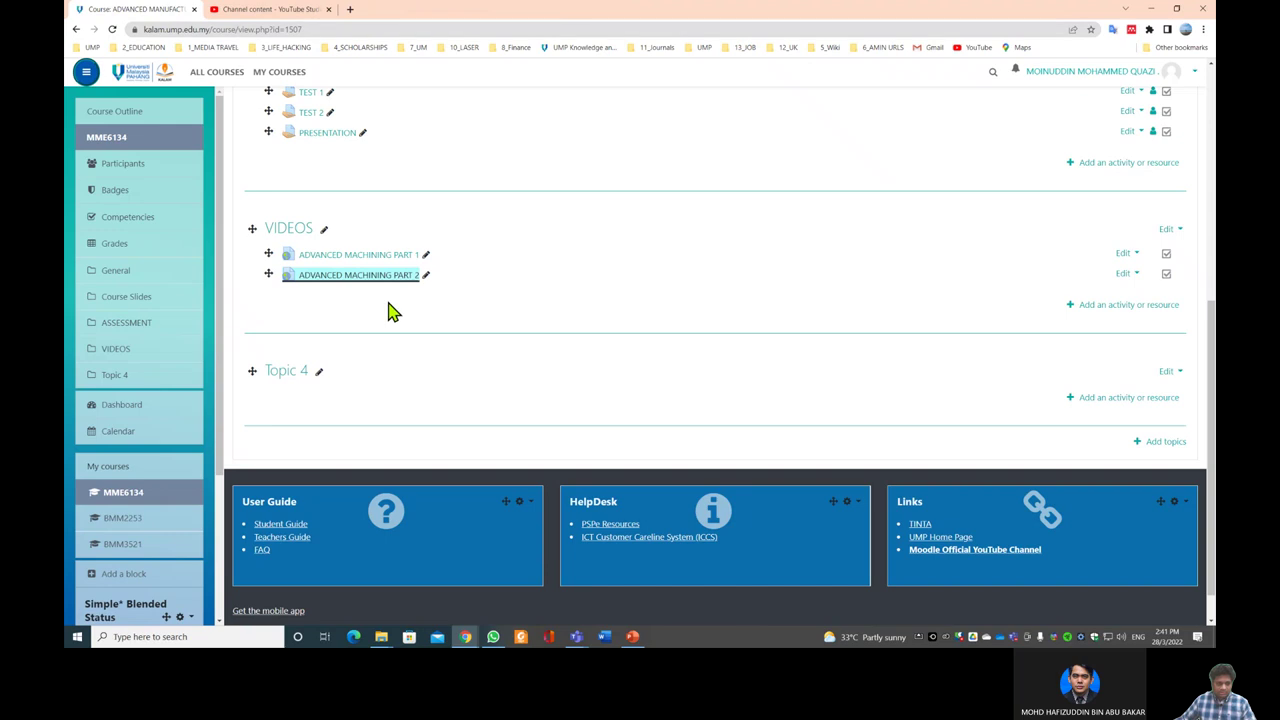
Minimise Chrome and File Explorer to reveal the 3. Electrical Discharge Machining slide
scroll(348, 386, up, 1)
scroll(345, 382, up, 3)
scroll(345, 382, down, 3)
scroll(365, 390, up, 2)
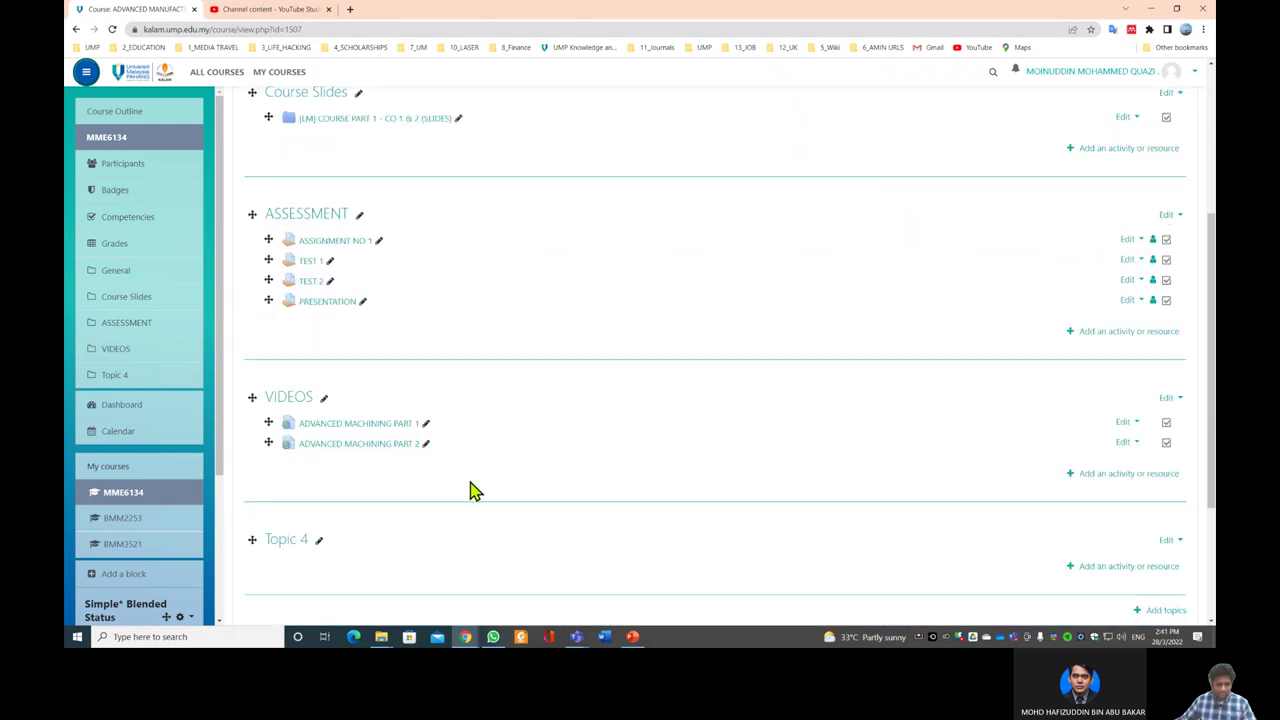
scroll(366, 417, up, 5)
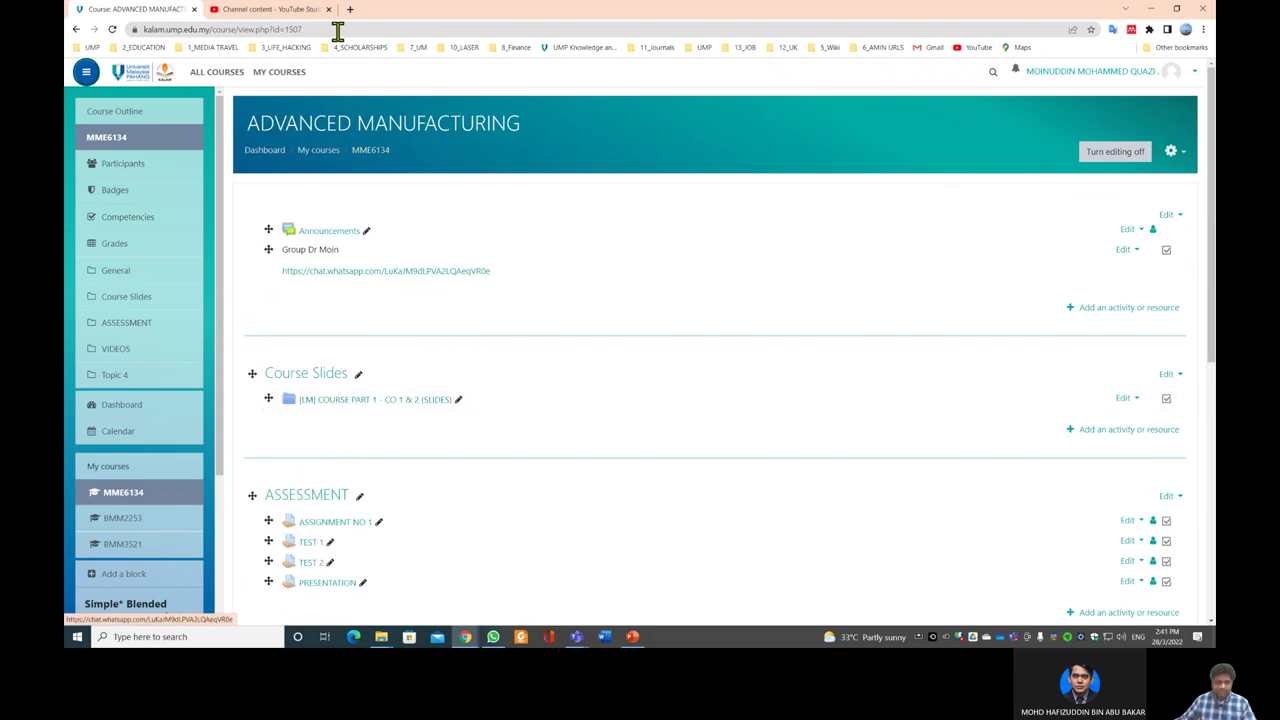
click(1151, 9)
drag(770, 288, 557, 129)
click(1104, 116)
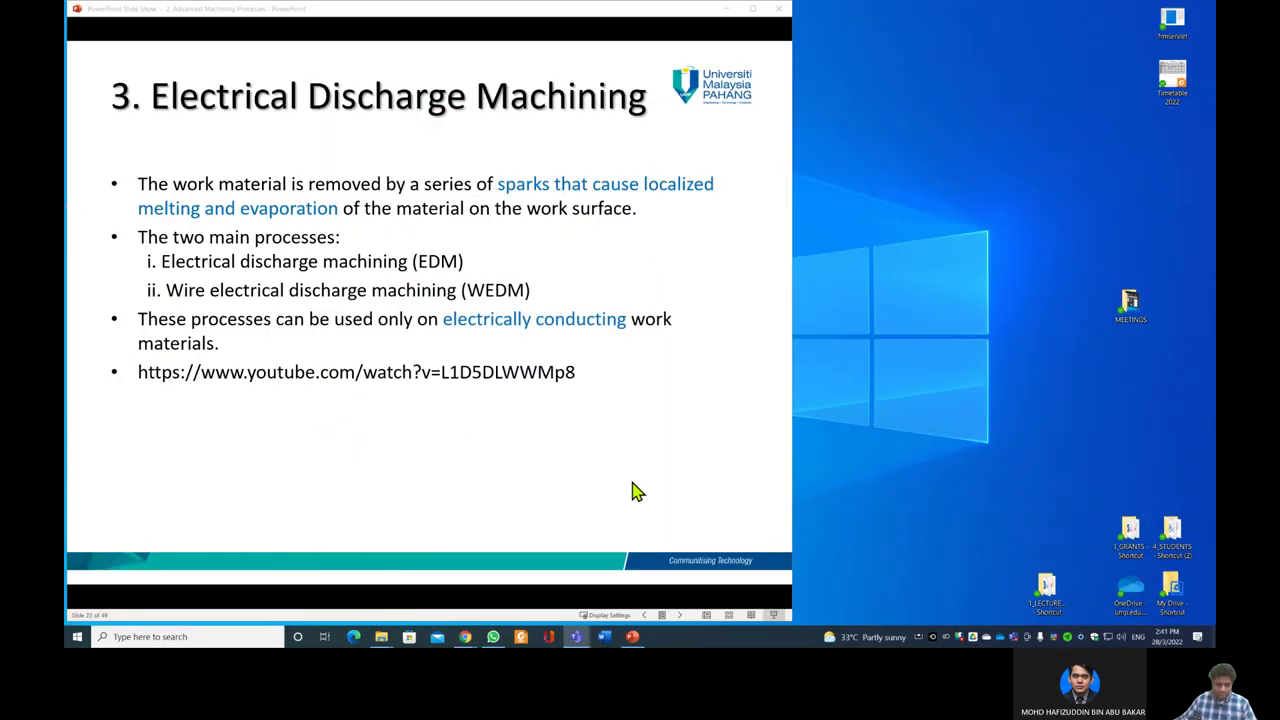
mouse_move(631, 640)
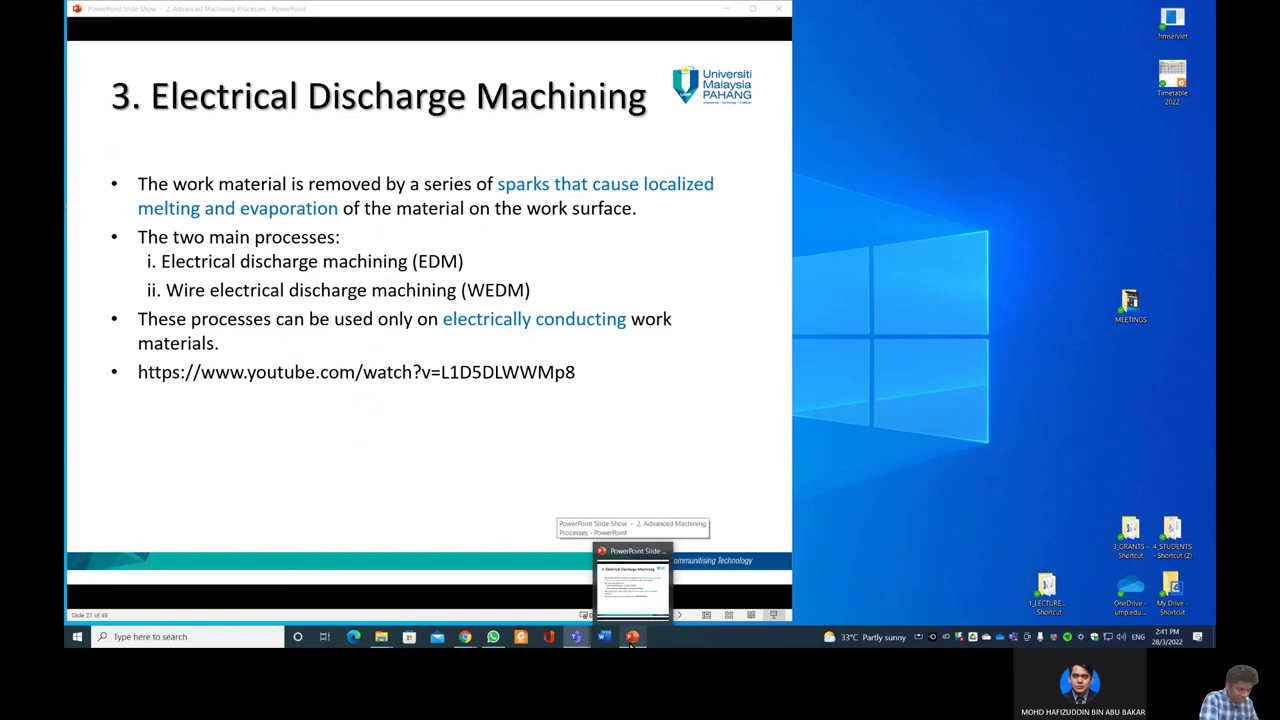
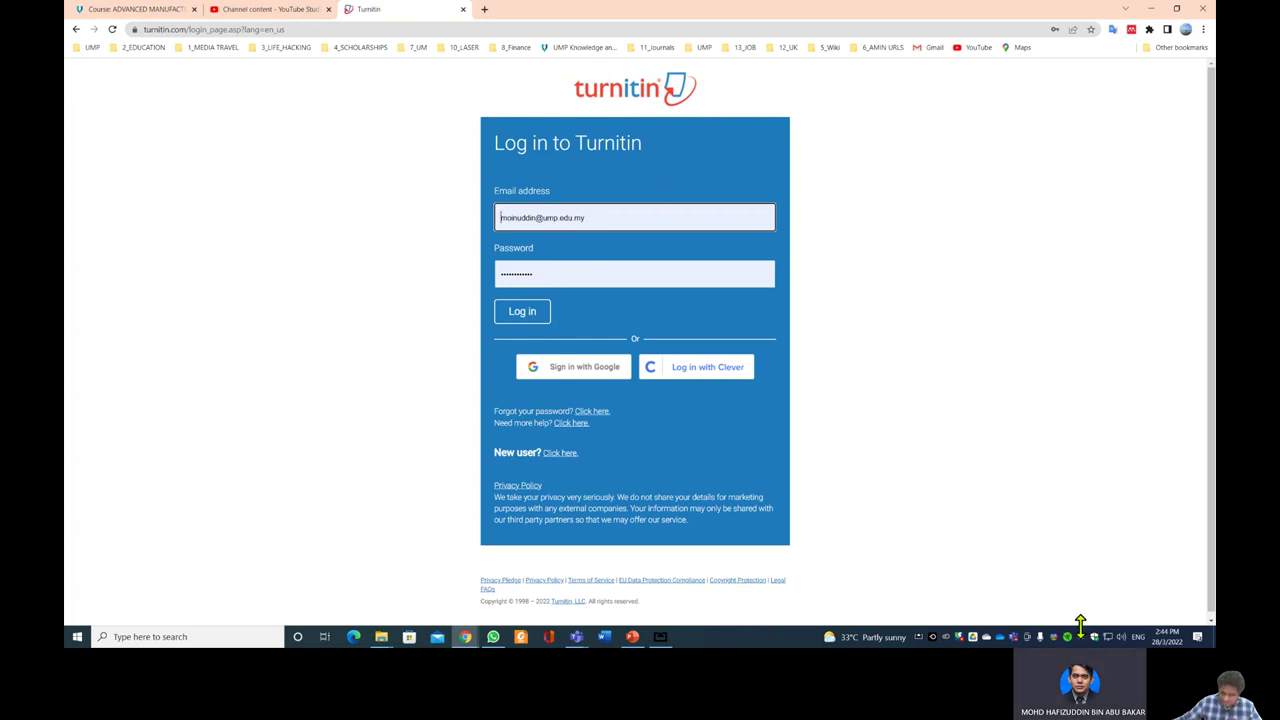
Log in to Turnitin and delete the expired Thesis Postgraduate and Welding Assignments classes
click(1121, 636)
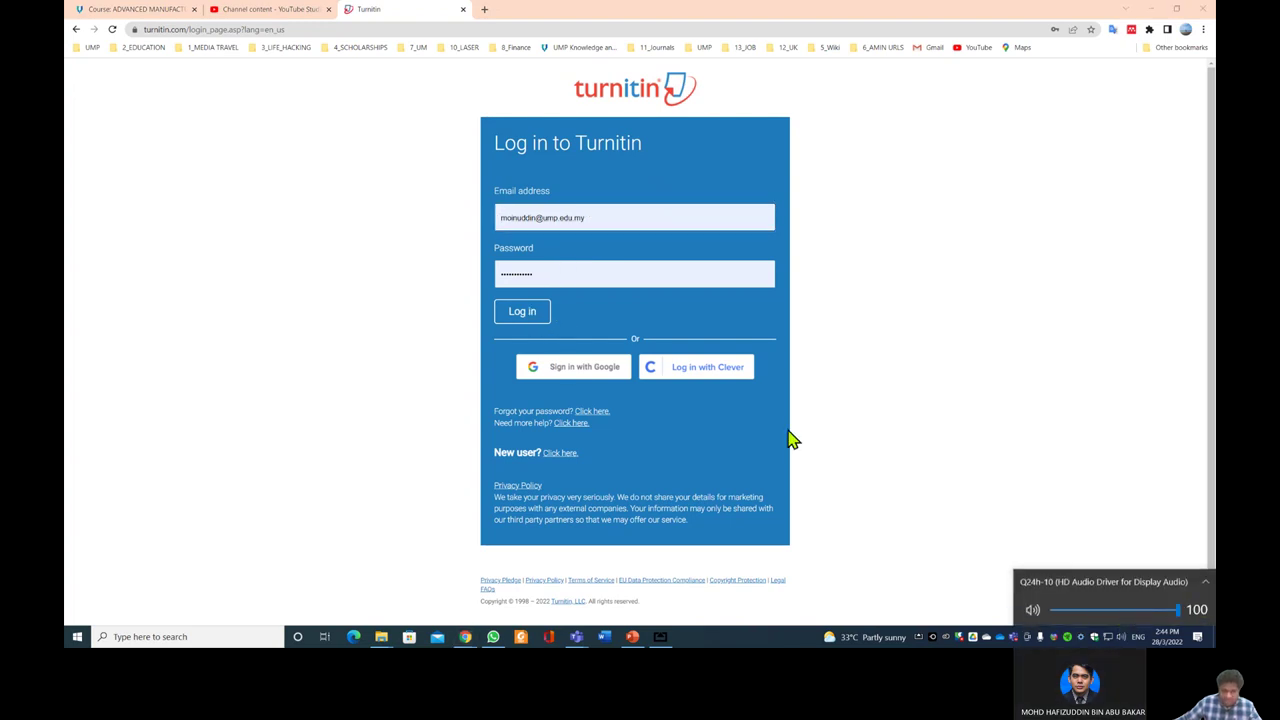
click(513, 322)
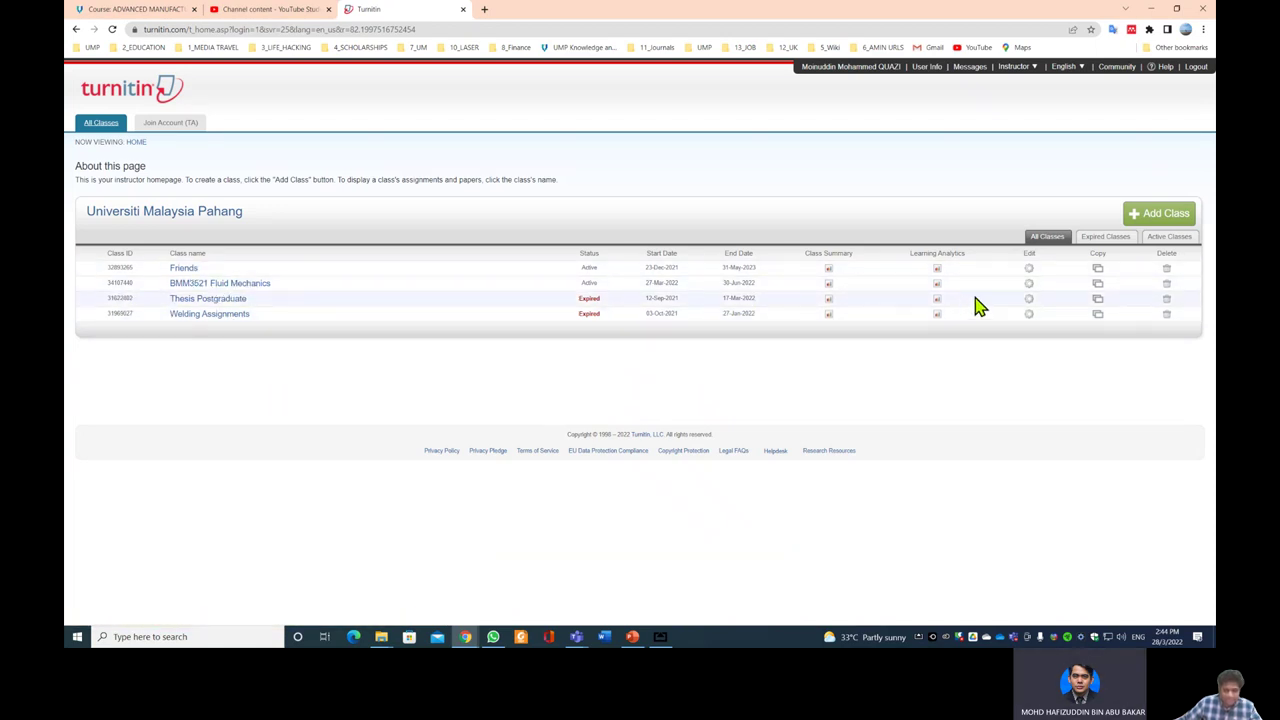
click(1166, 298)
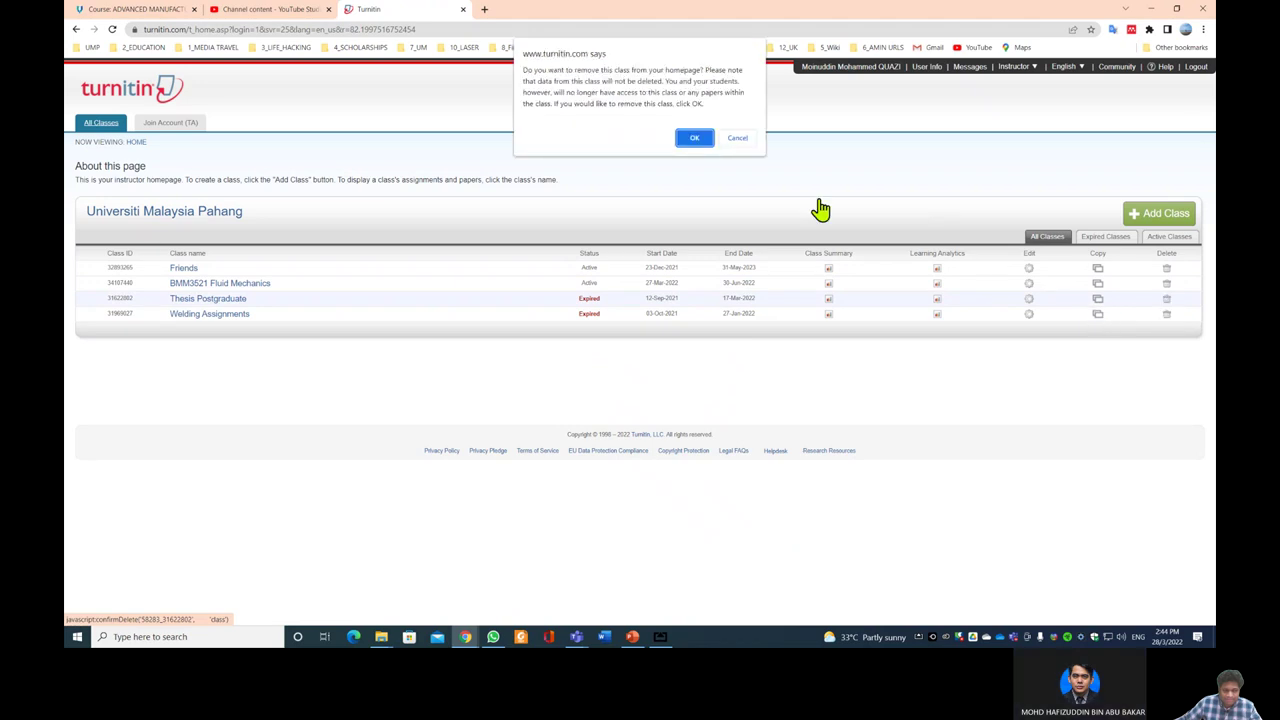
click(697, 140)
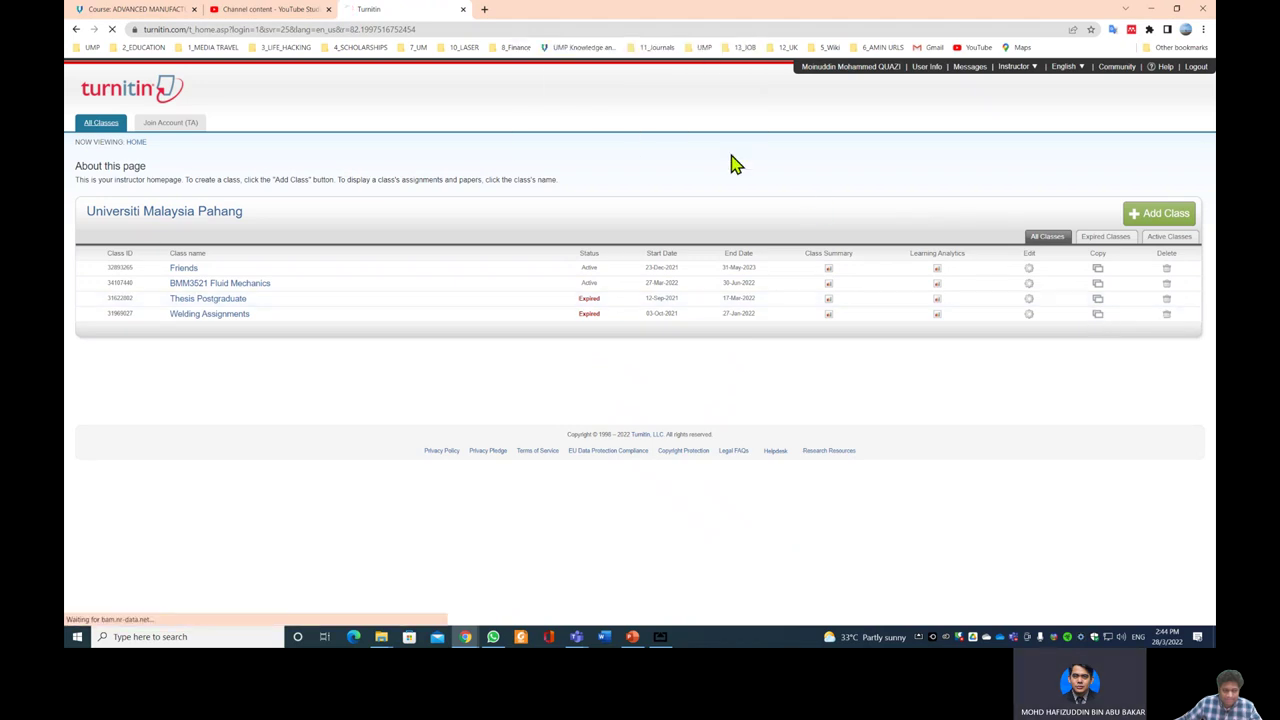
click(1166, 300)
click(695, 140)
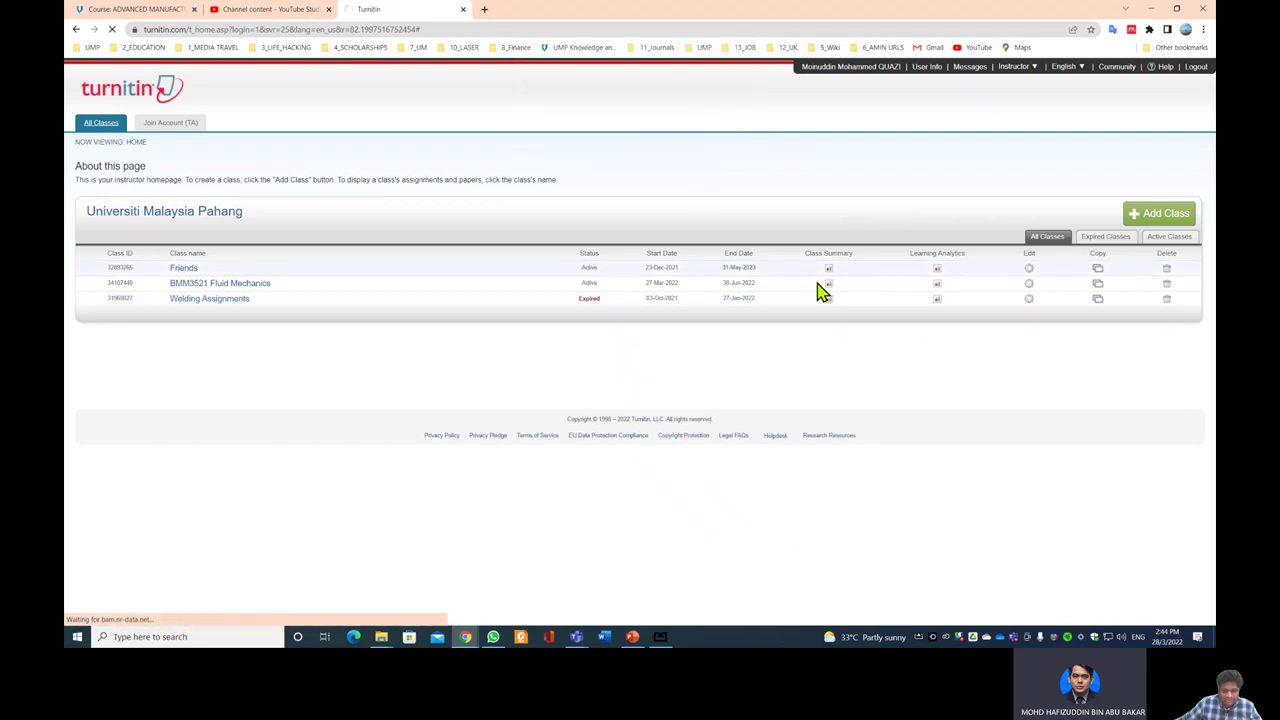
Start a new class named THESIS & MME6134 with the suggested enrollment key, Engineering, Postgraduate
click(1137, 222)
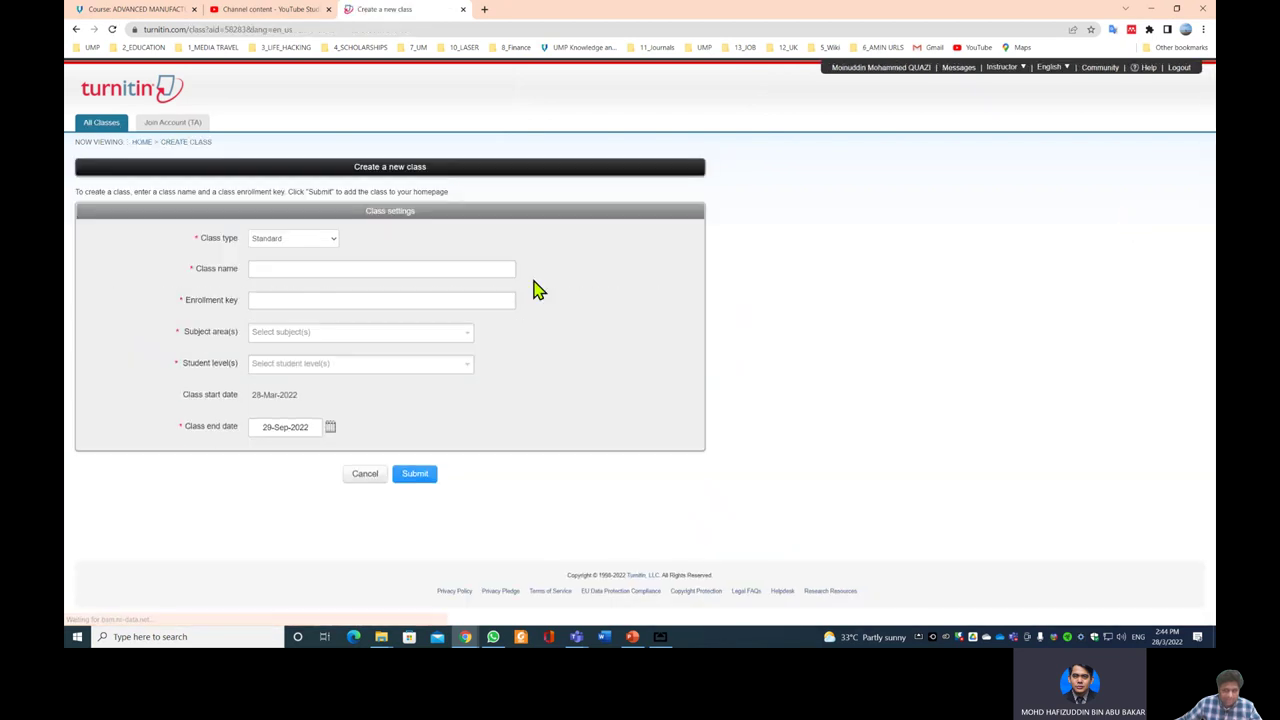
text(THESIS )
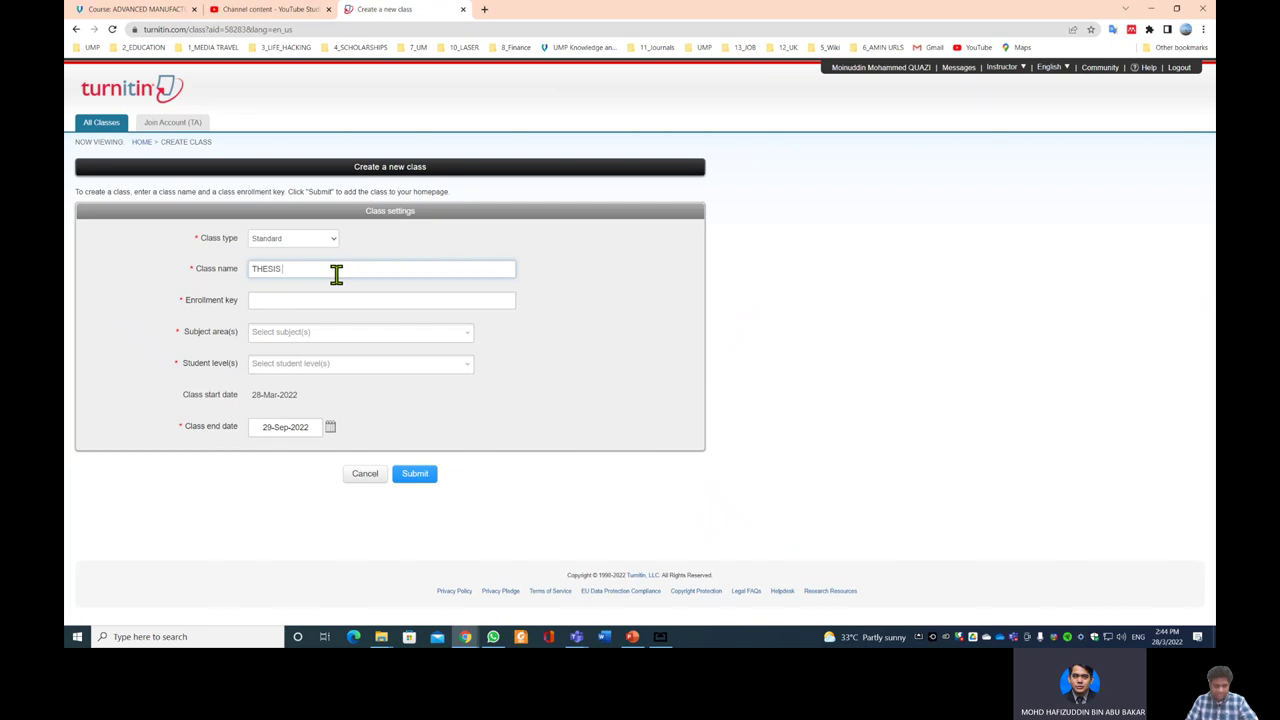
text(& MME)
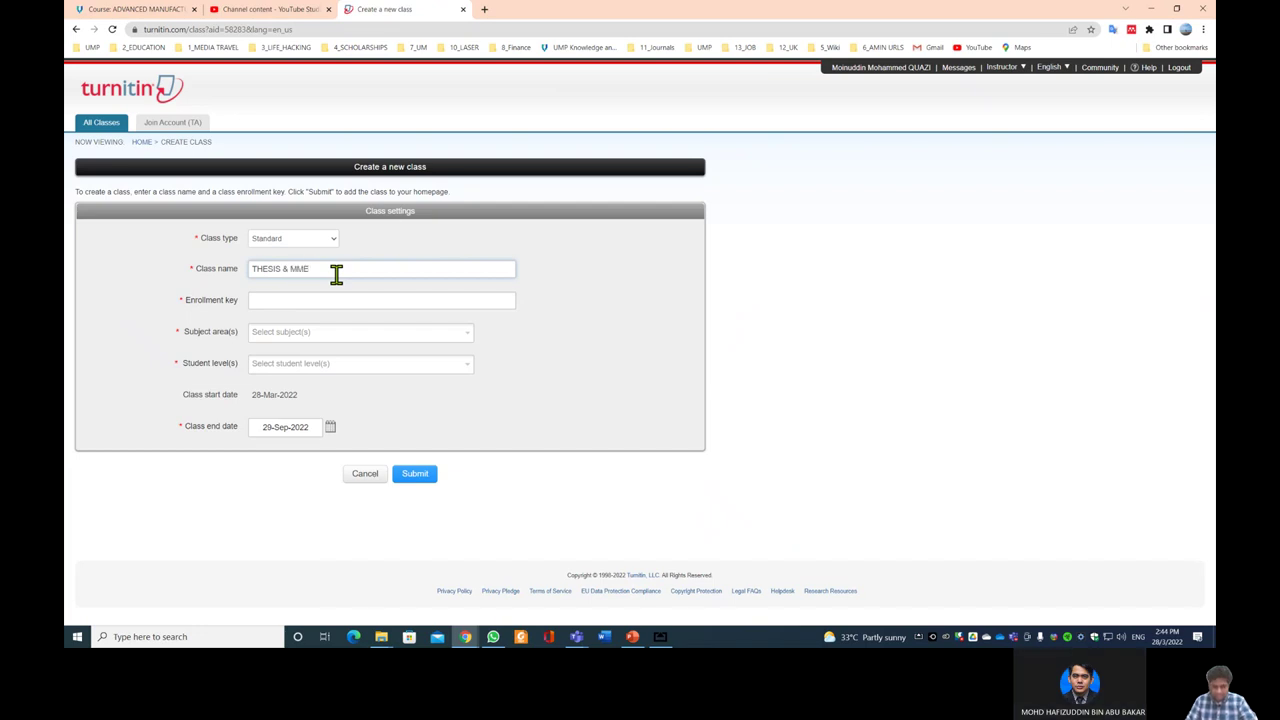
text(6134)
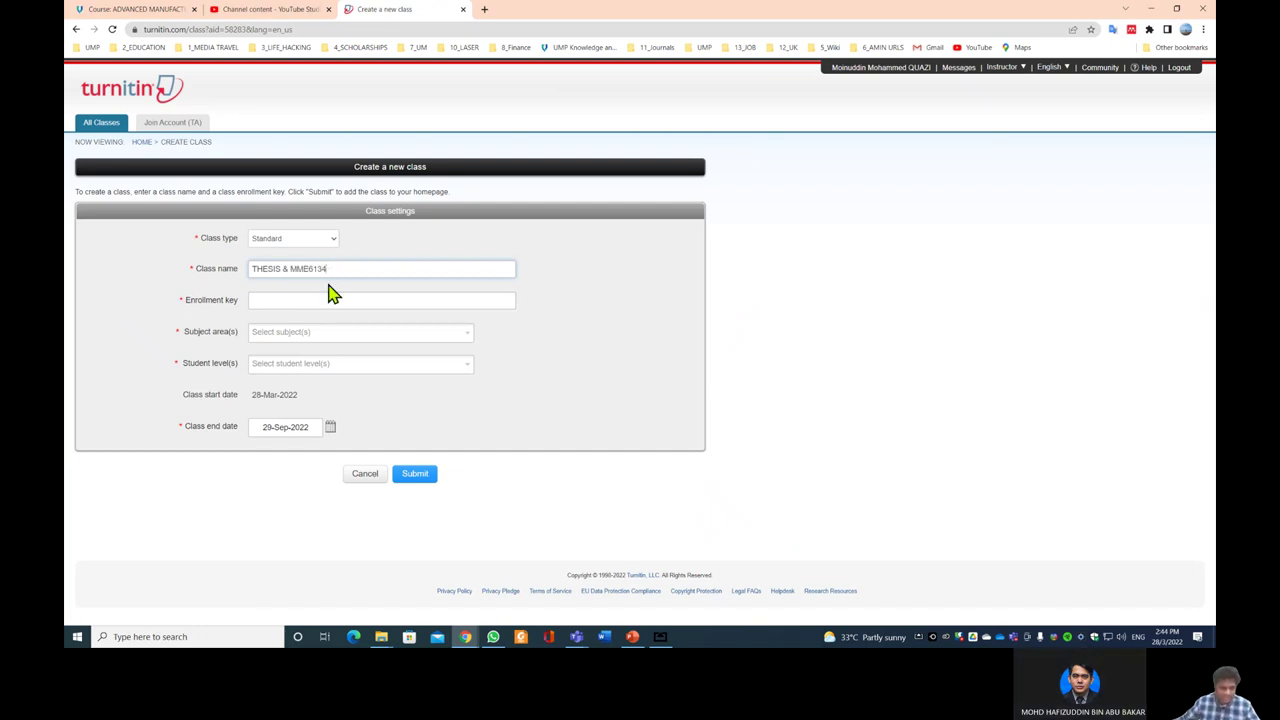
click(326, 298)
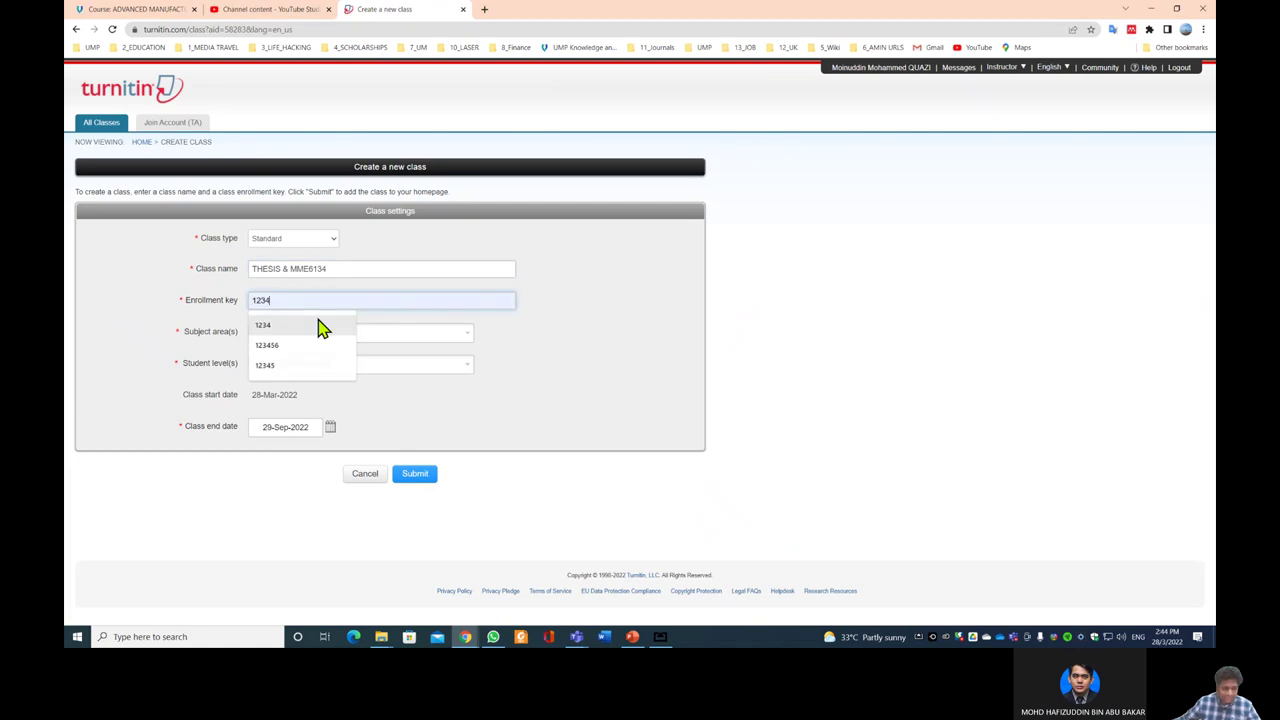
click(322, 326)
click(314, 331)
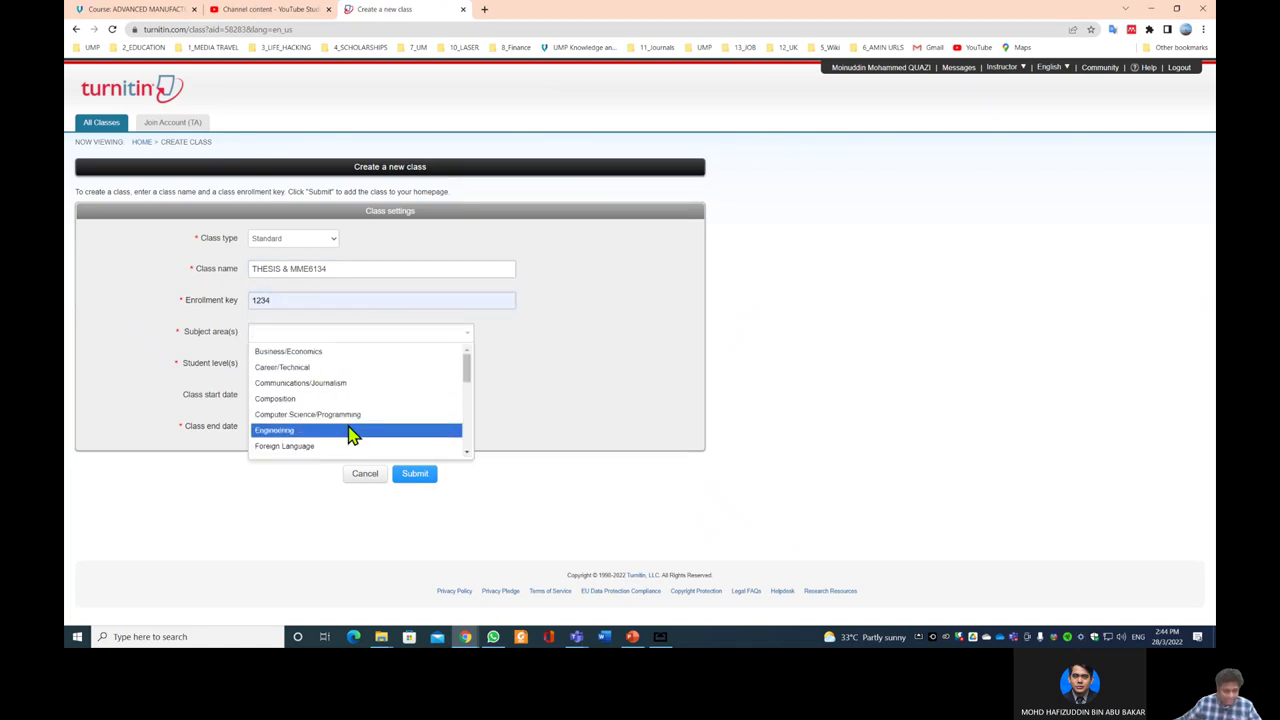
click(350, 430)
click(329, 363)
click(337, 415)
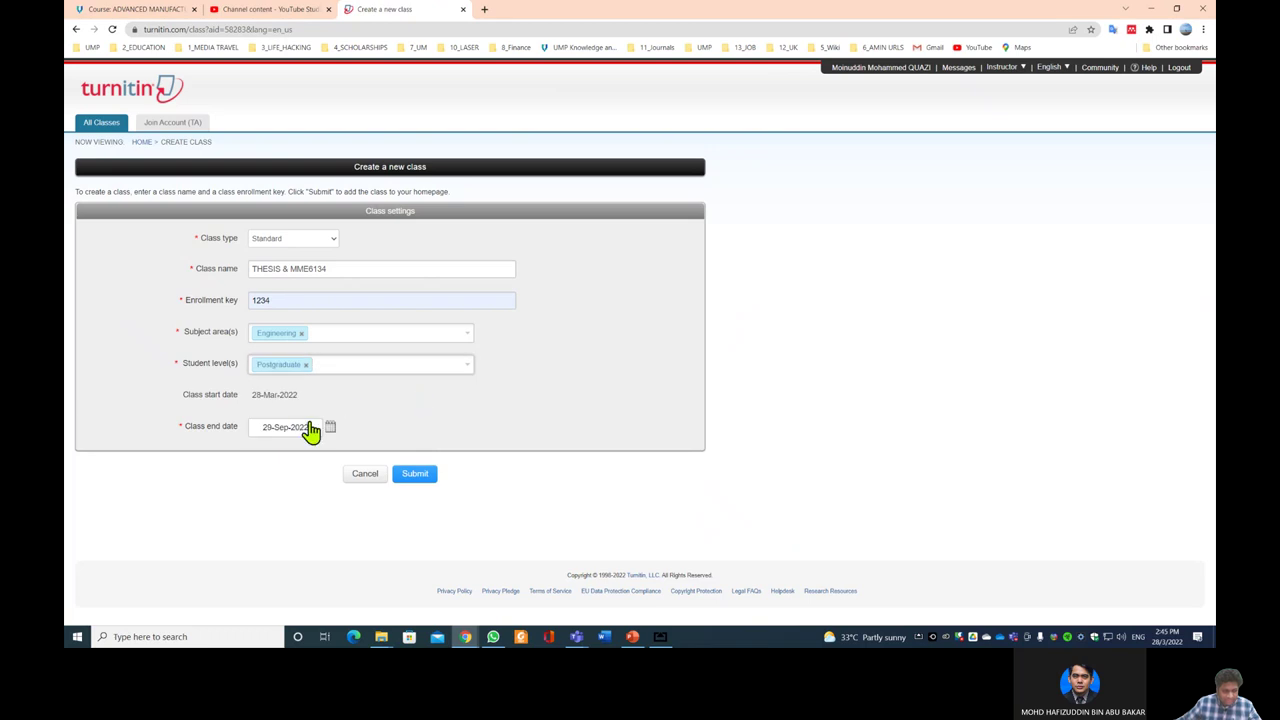
Set the class end date to 01-Jul-2022 and screenshot the filled-in form
click(332, 430)
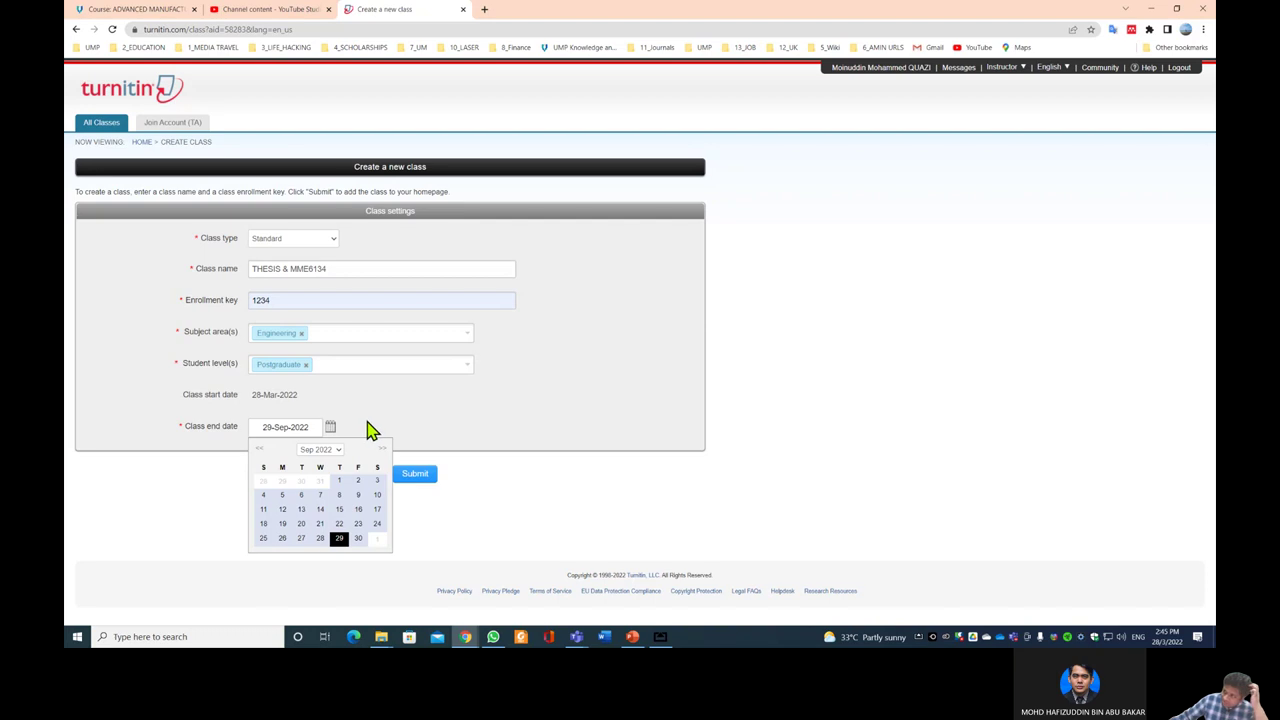
click(263, 451)
click(263, 451)
click(263, 451)
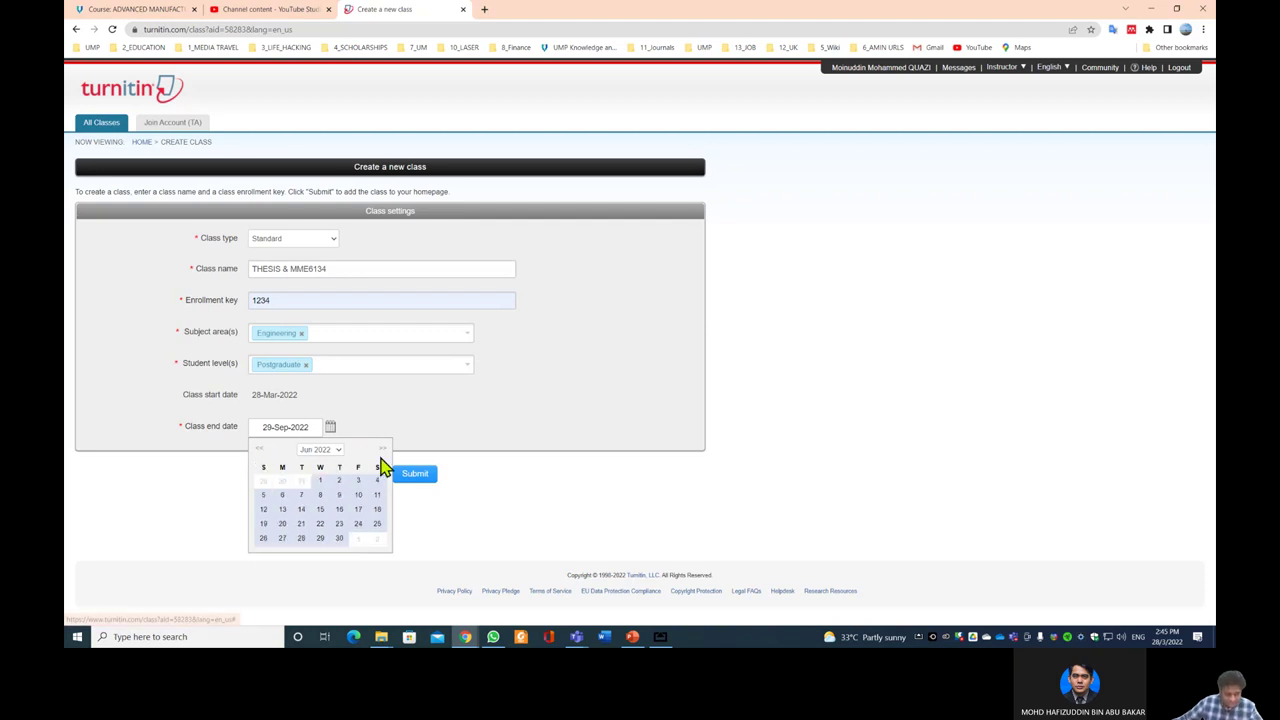
click(361, 486)
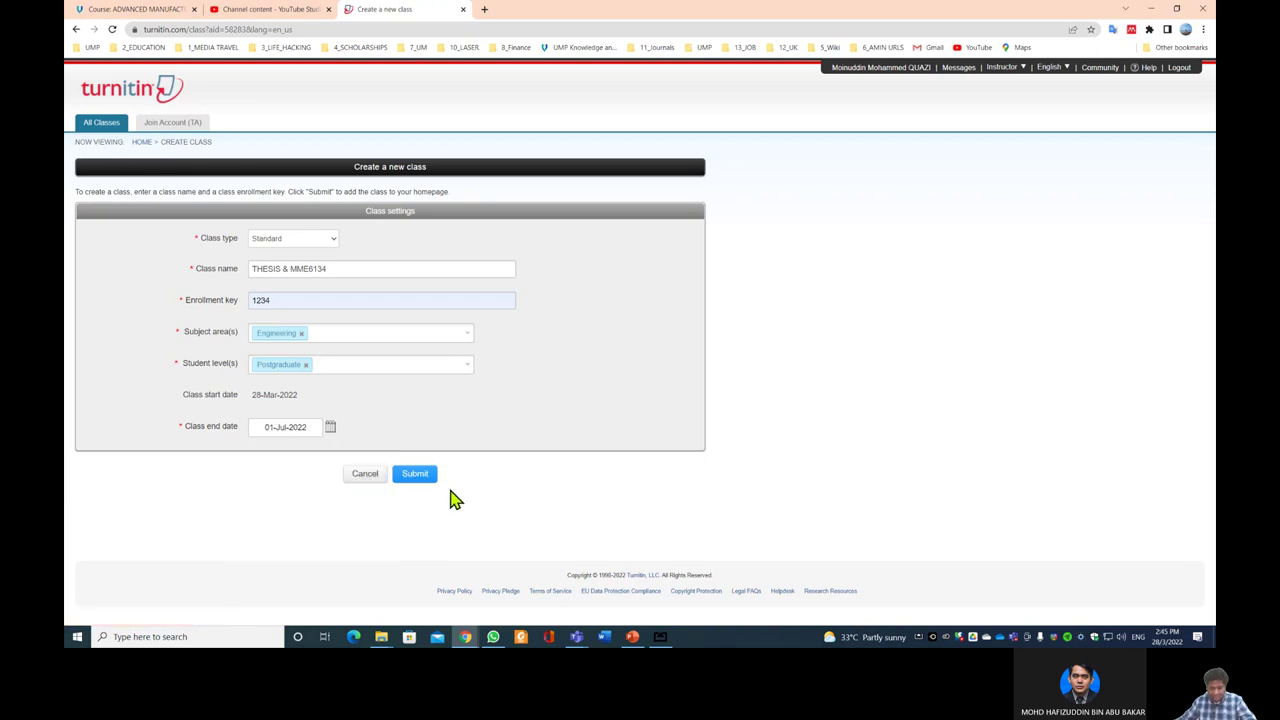
key(shift+super+s)
drag(150, 188, 614, 502)
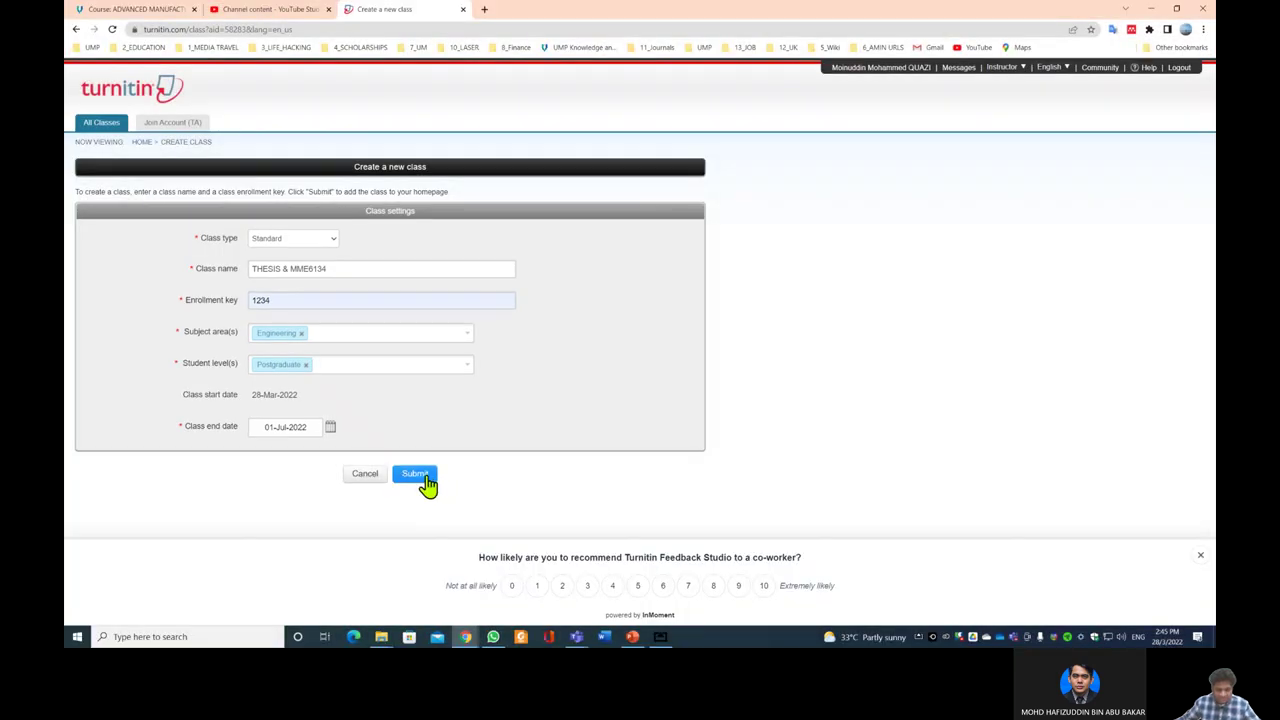
Submit the new class and screenshot the Class created confirmation
click(427, 484)
click(493, 636)
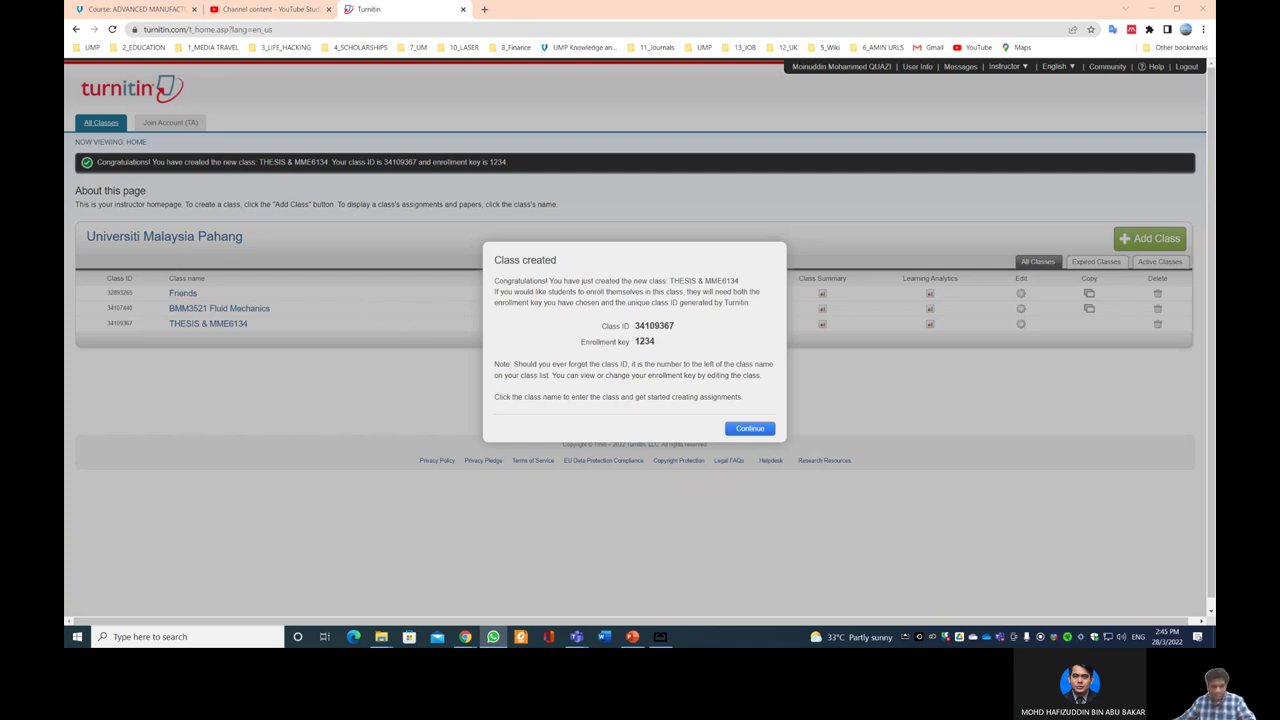
key(super+shift+s)
drag(474, 232, 803, 452)
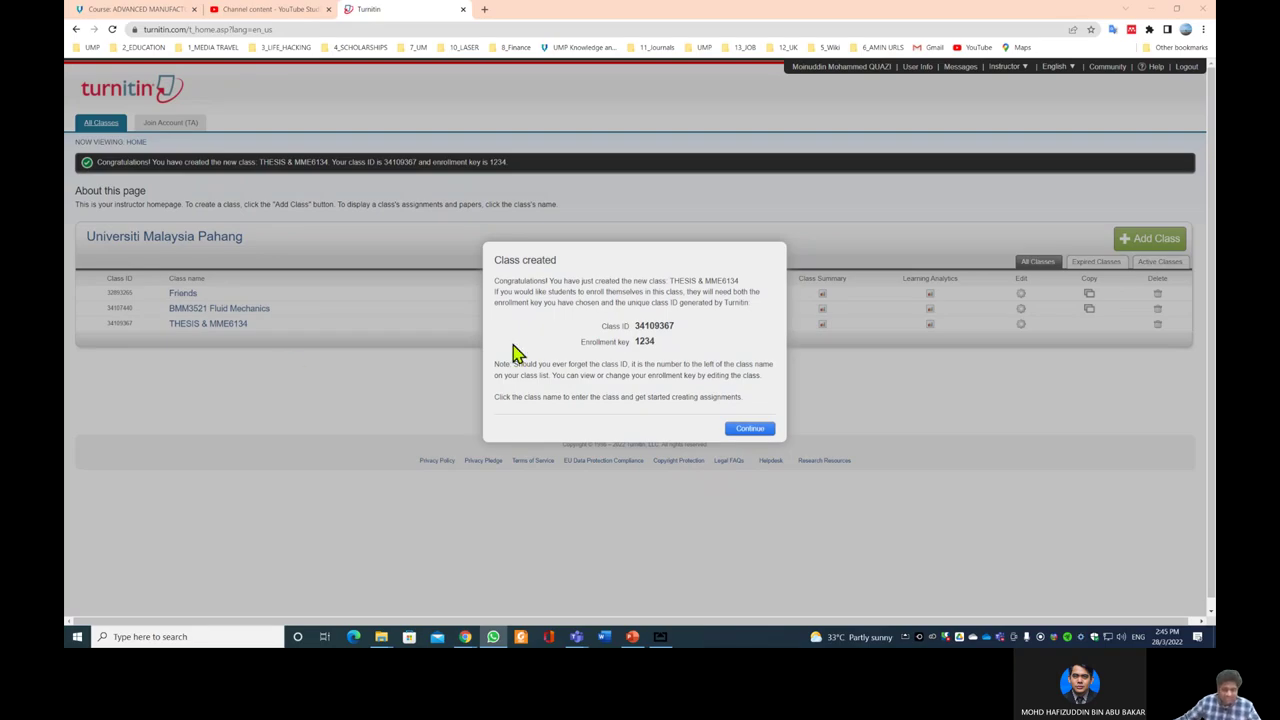
Select the class ID and enrollment key from the confirmation to share them in WhatsApp
drag(638, 326, 677, 334)
click(680, 336)
double_click(645, 341)
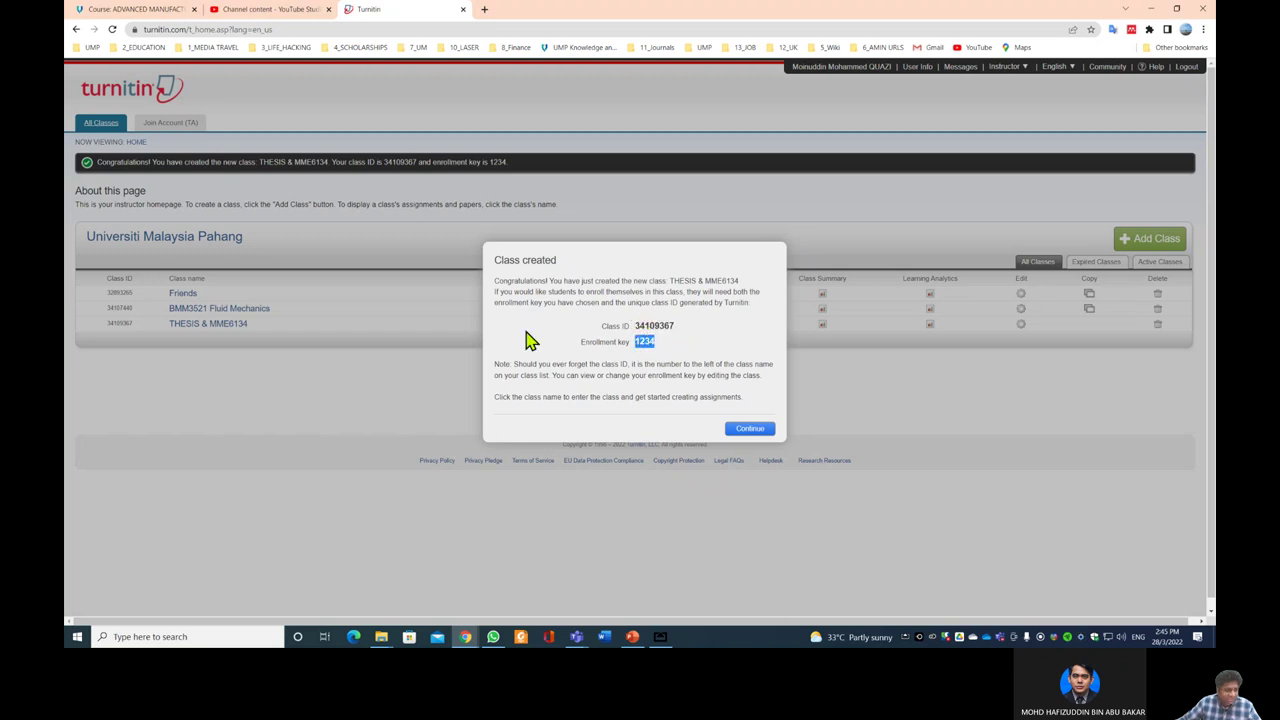
key(alt+Tab)
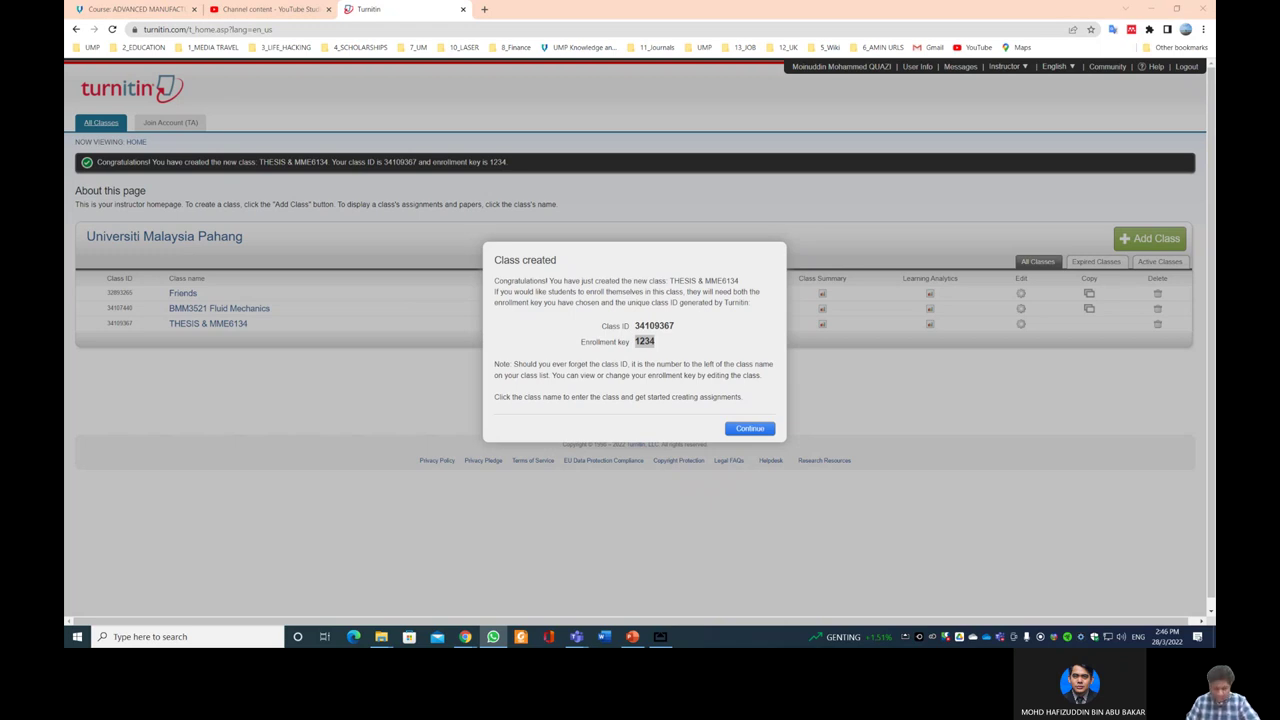
triple_click(608, 326)
drag(608, 326, 677, 331)
double_click(646, 327)
click(493, 636)
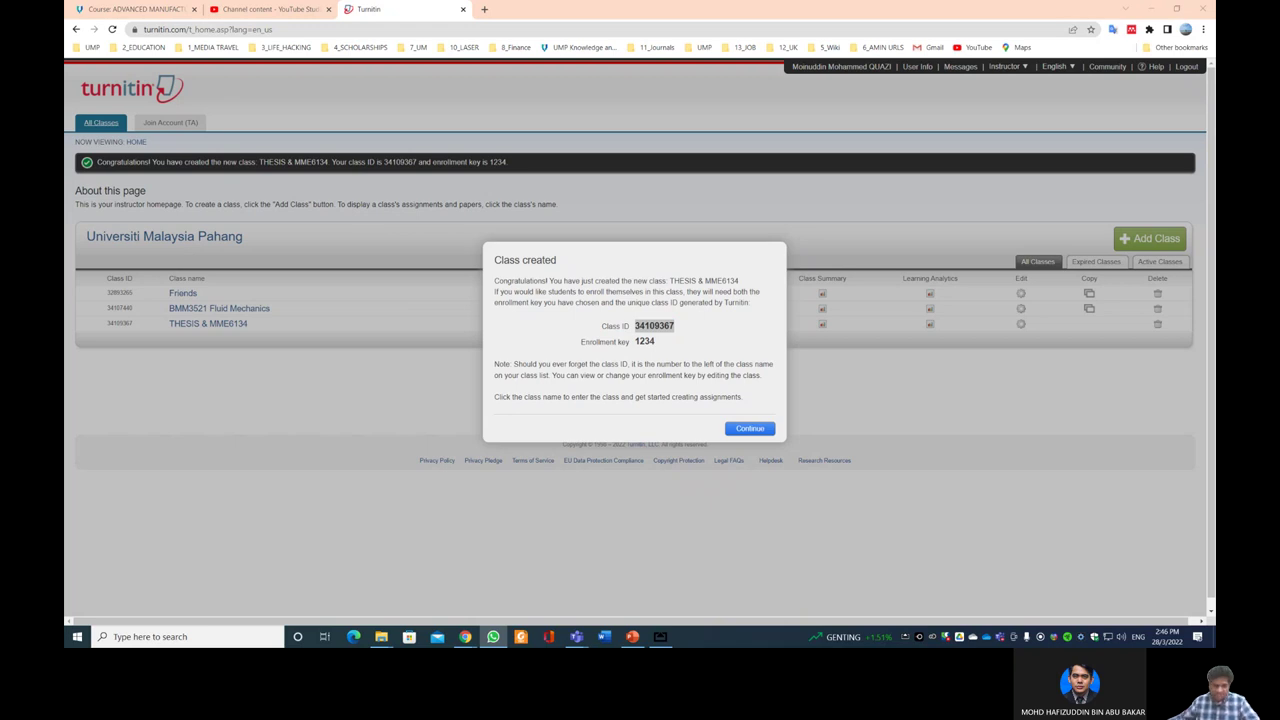
double_click(644, 341)
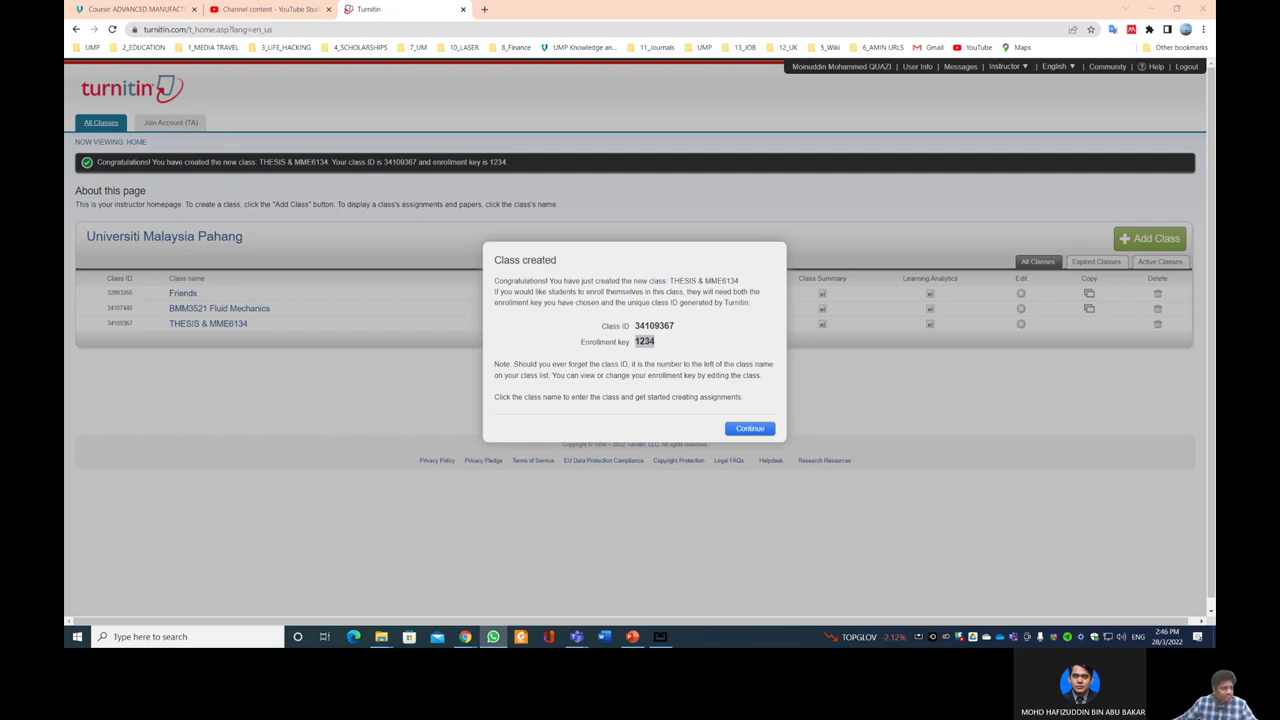
Close the confirmation, open the THESIS & MME6134 class and start adding an assignment
click(752, 428)
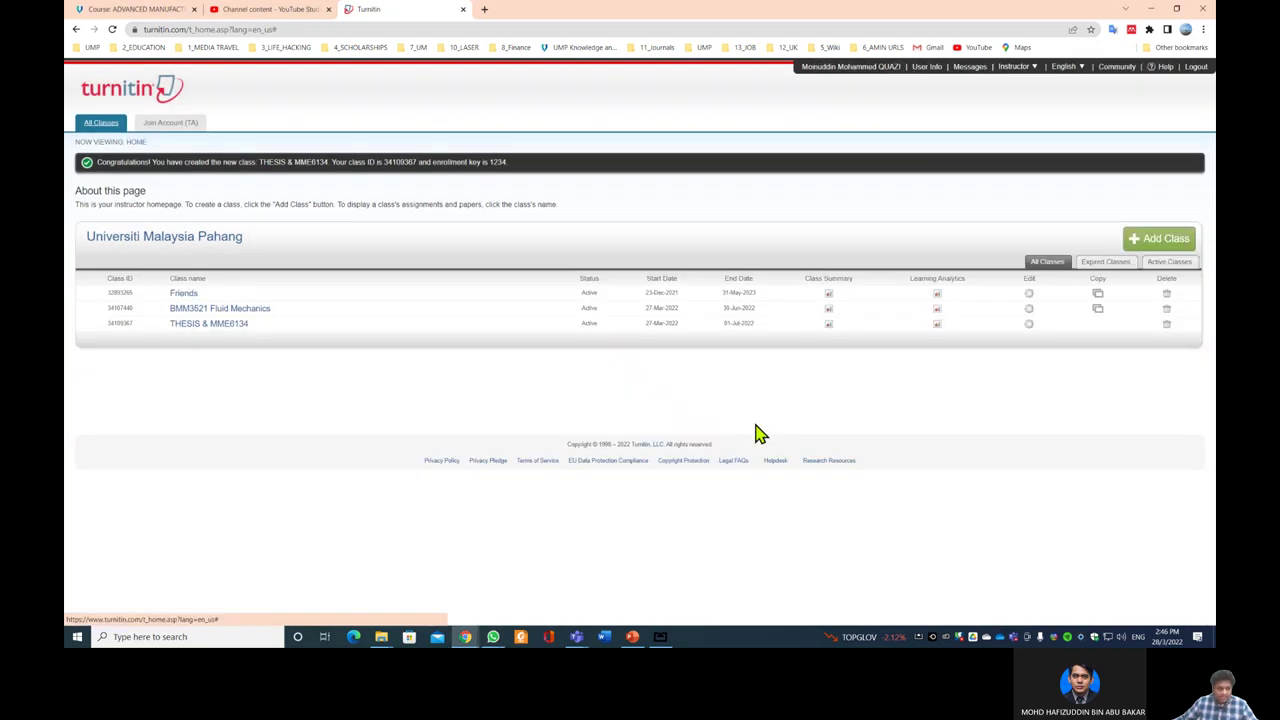
click(218, 324)
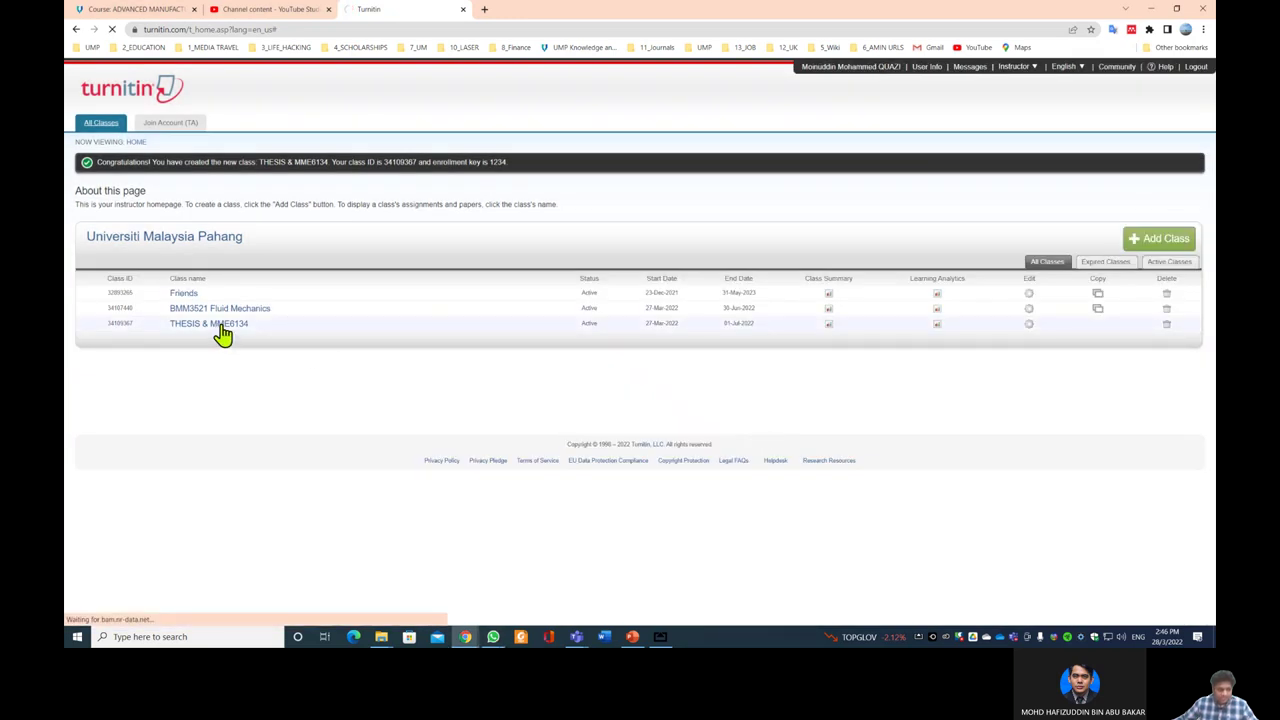
click(1126, 222)
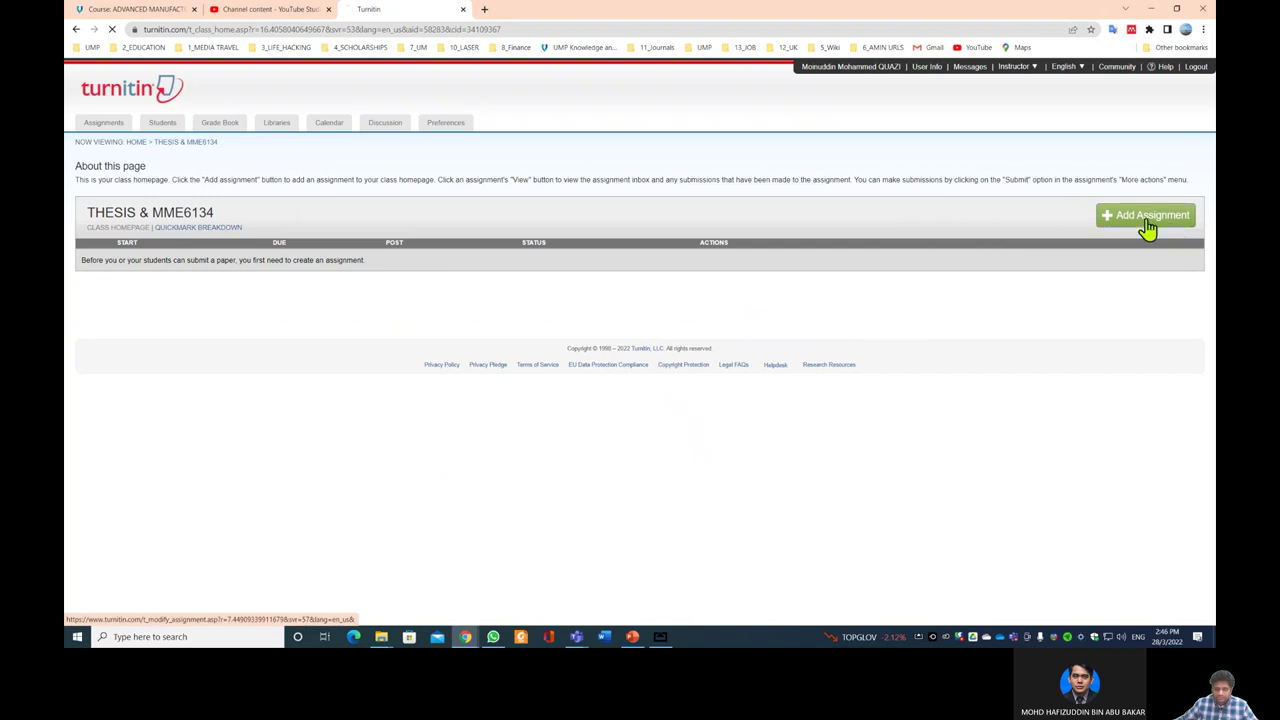
key(ctrl+t)
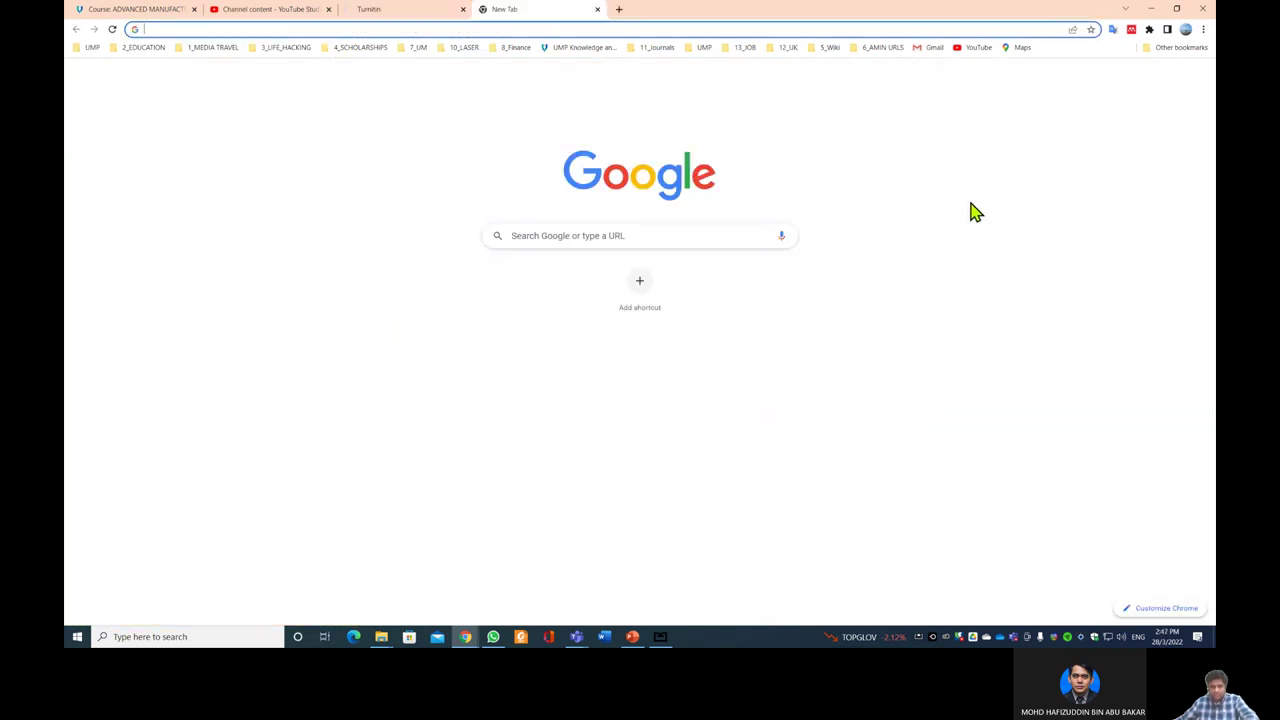
click(413, 9)
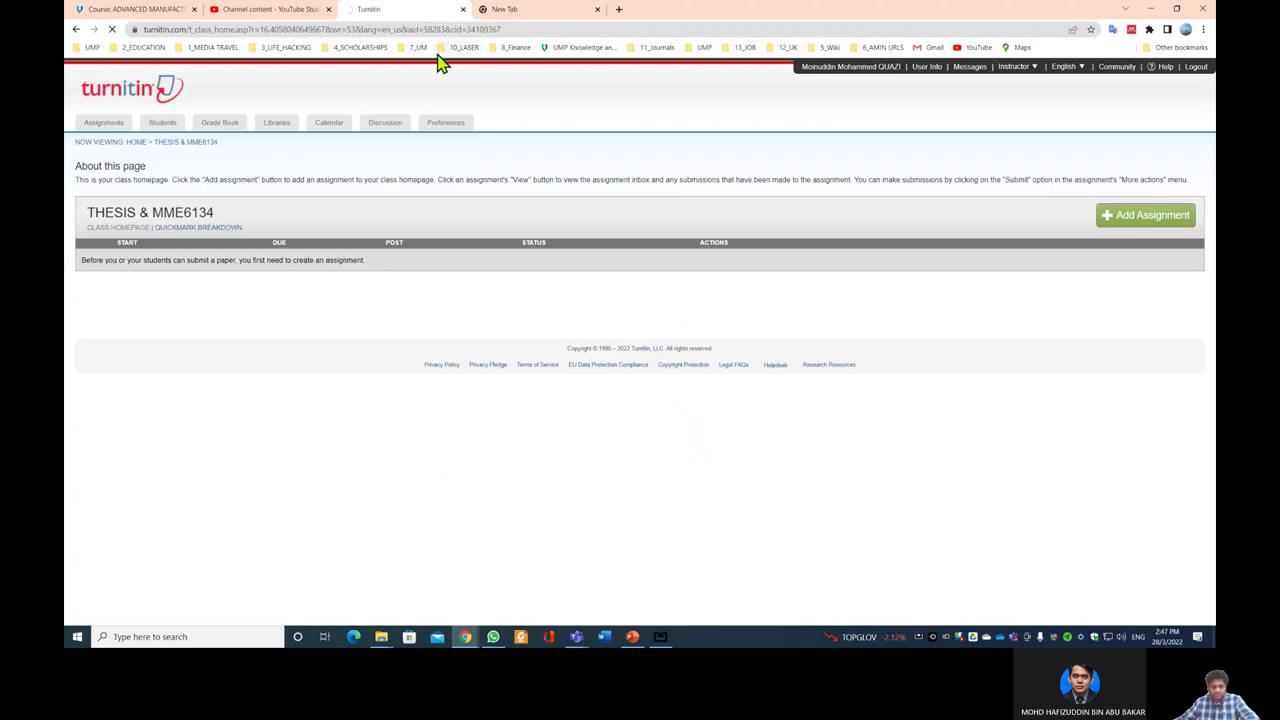
Title the assignment MME6134 and set its post date to 29-Mar-2022
click(555, 277)
text(MME6134)
key(Tab)
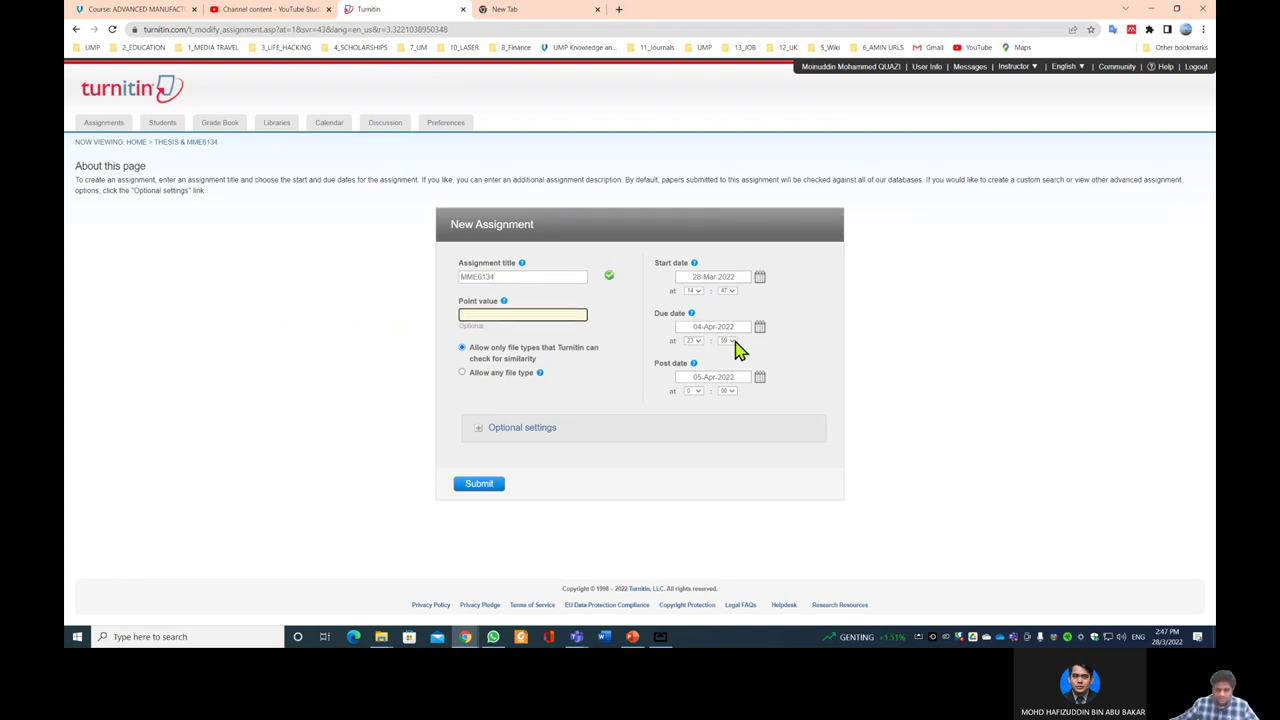
click(760, 380)
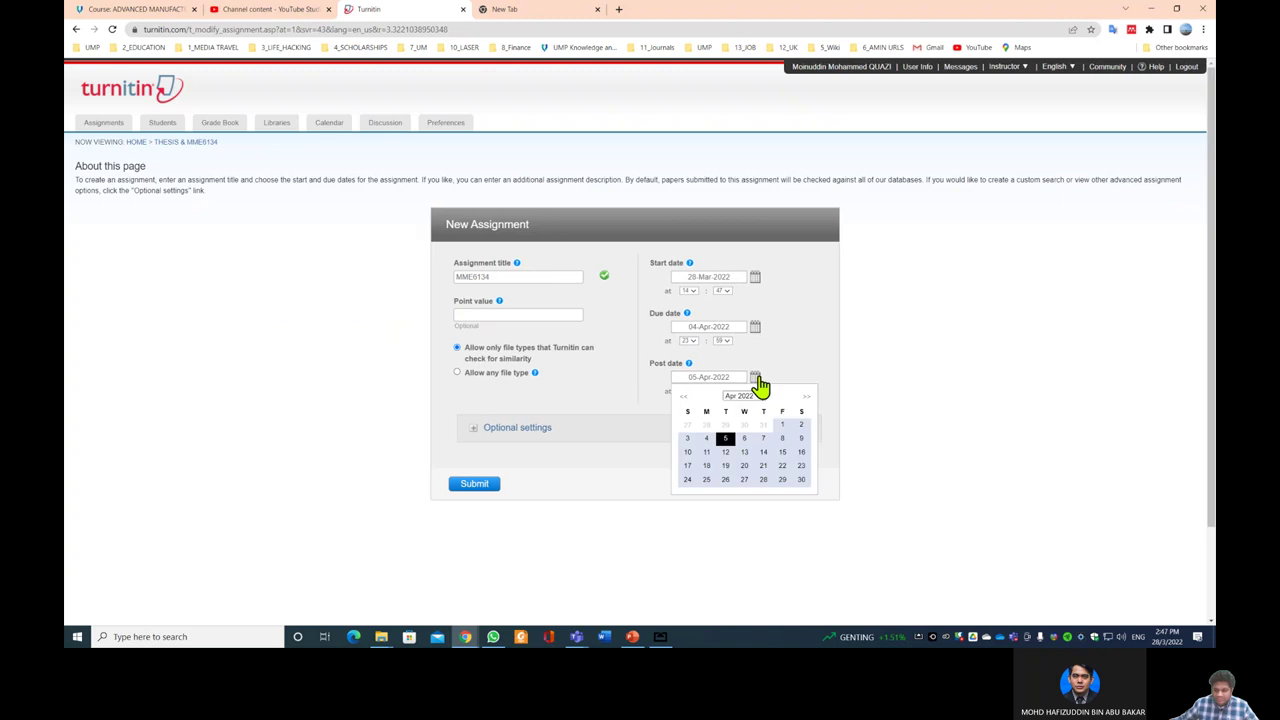
click(749, 398)
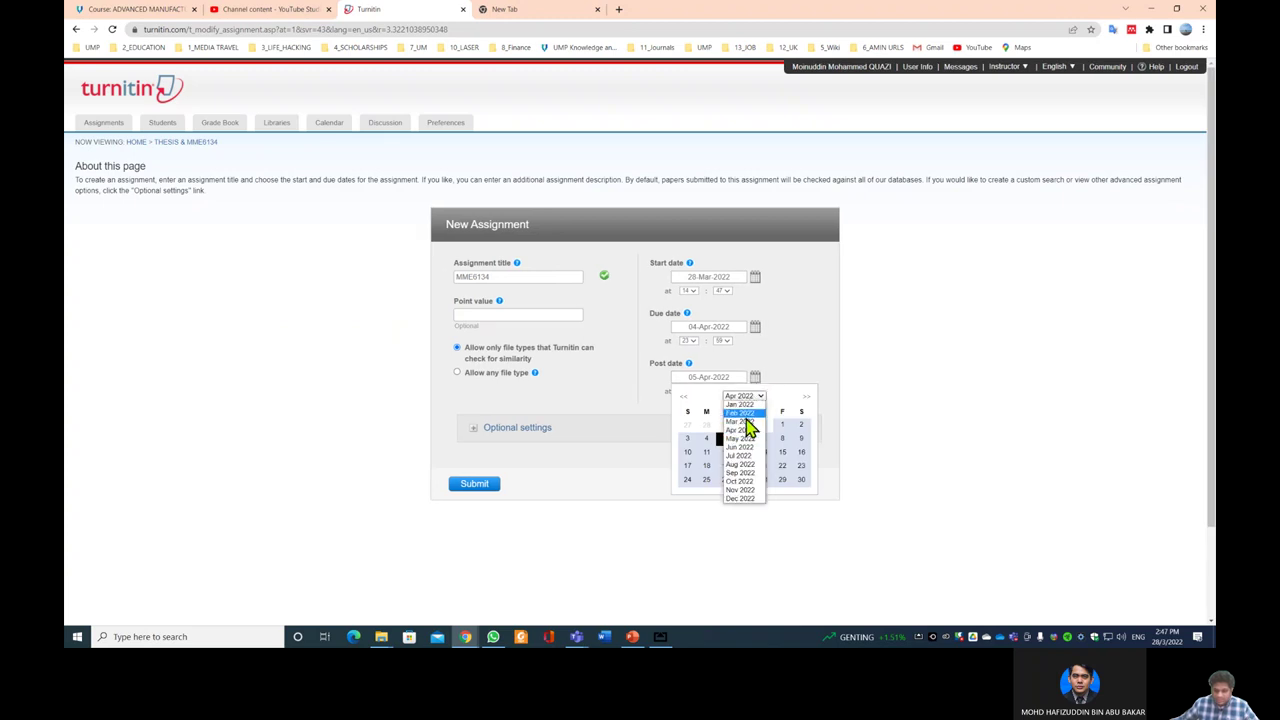
click(743, 421)
click(722, 476)
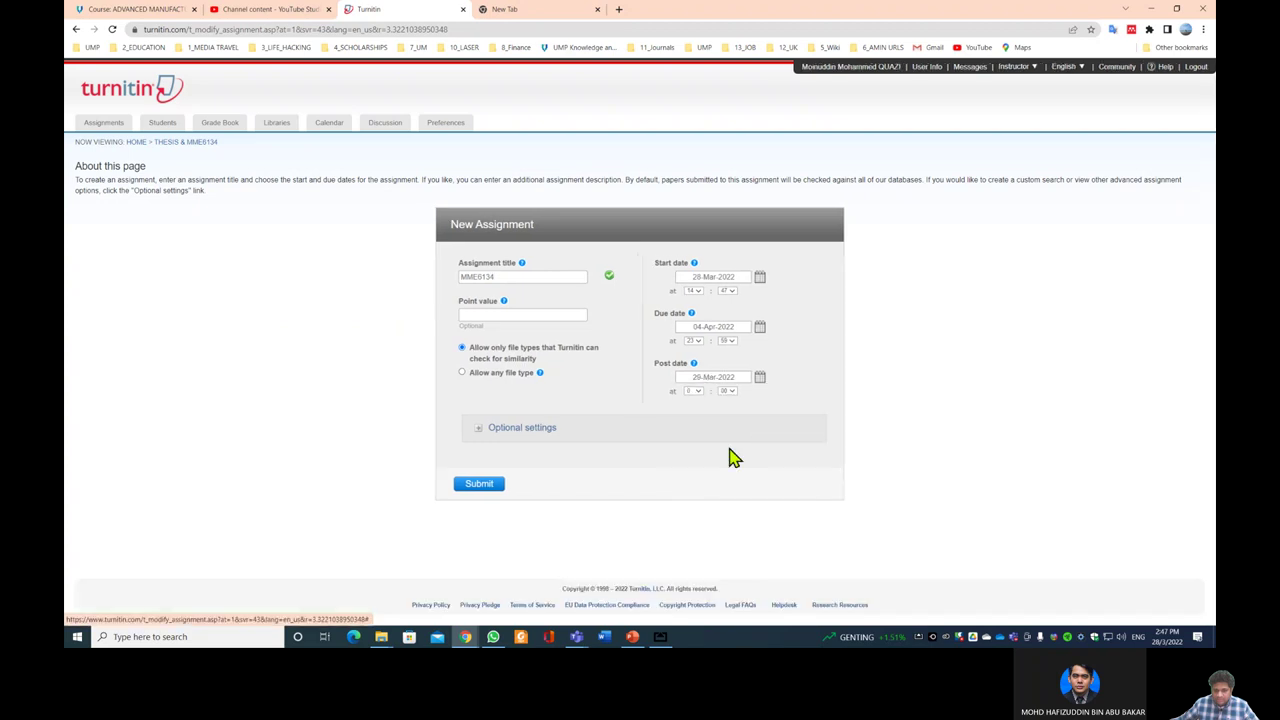
Set the due date to 30-Jun-2022 and submit the MME6134 assignment
click(756, 328)
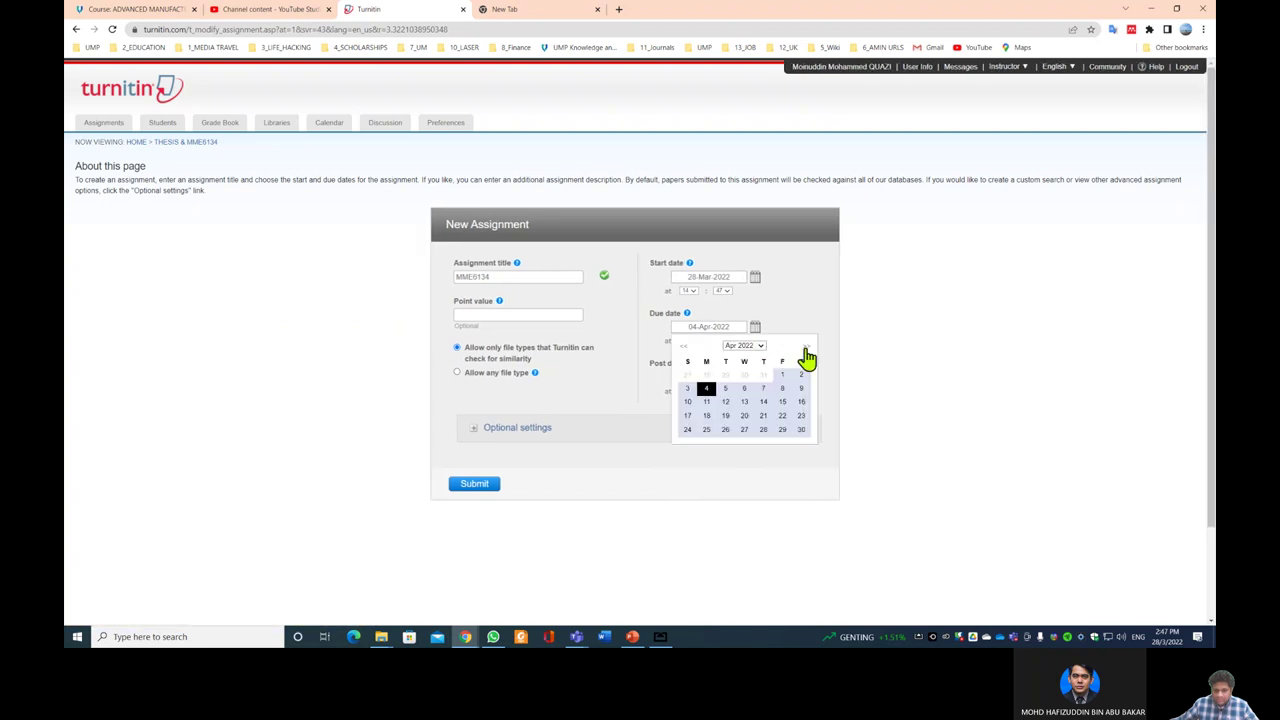
click(806, 348)
click(806, 348)
click(764, 430)
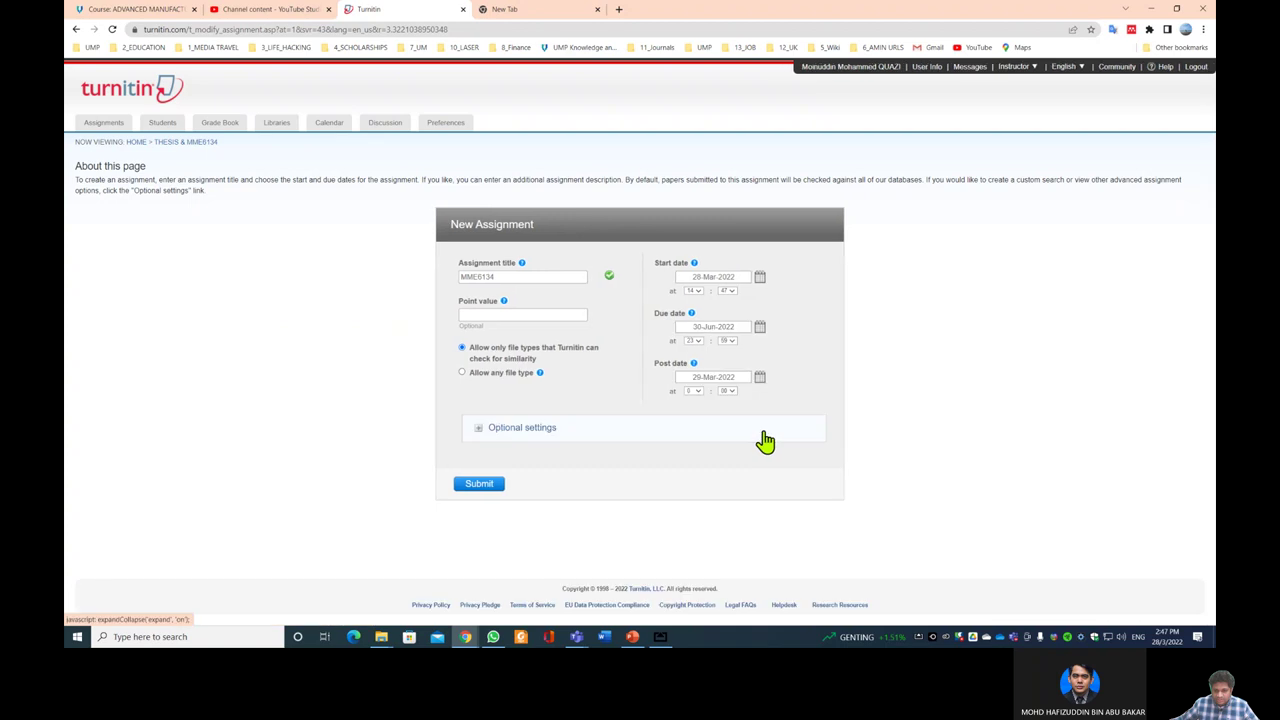
click(503, 428)
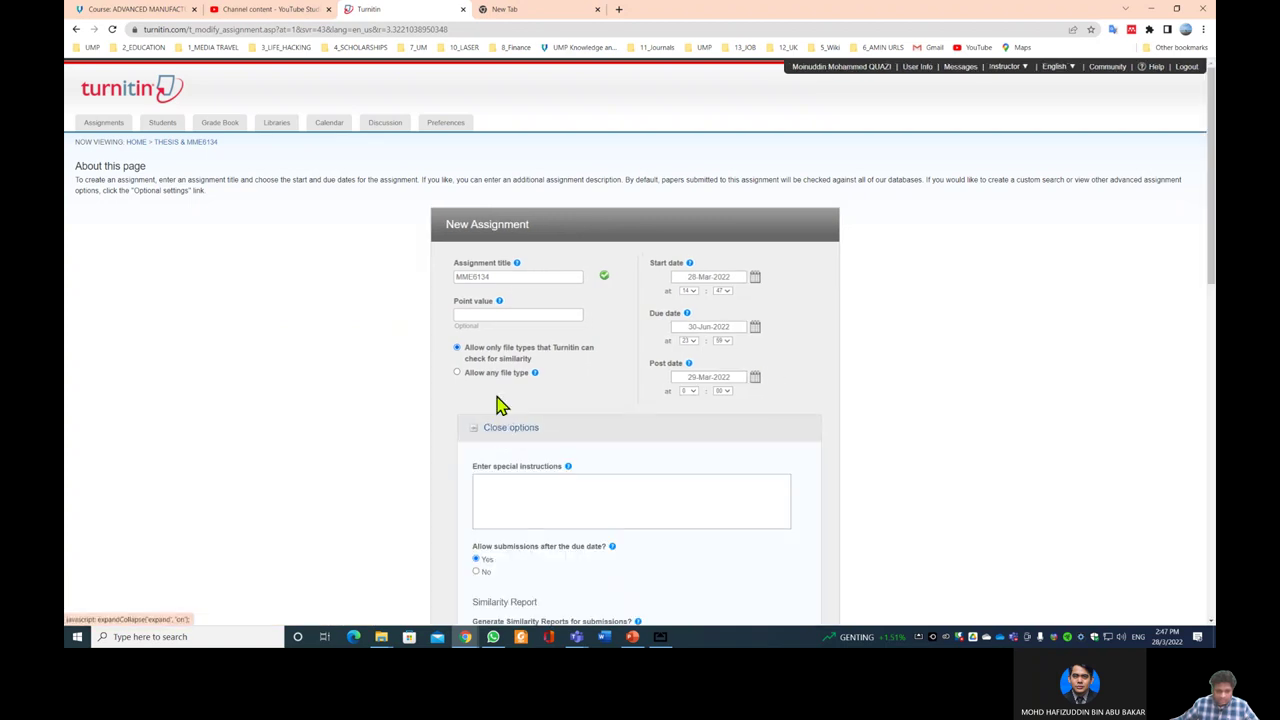
scroll(505, 400, down, 10)
scroll(511, 395, down, 3)
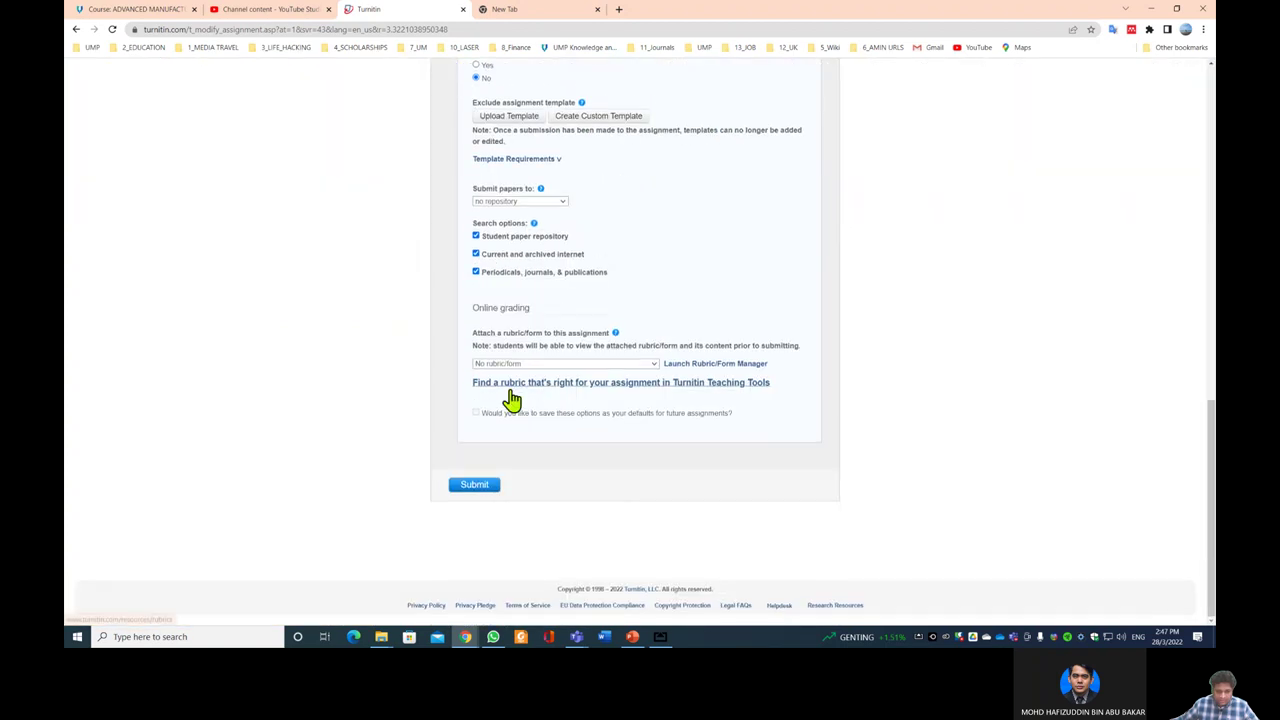
click(486, 488)
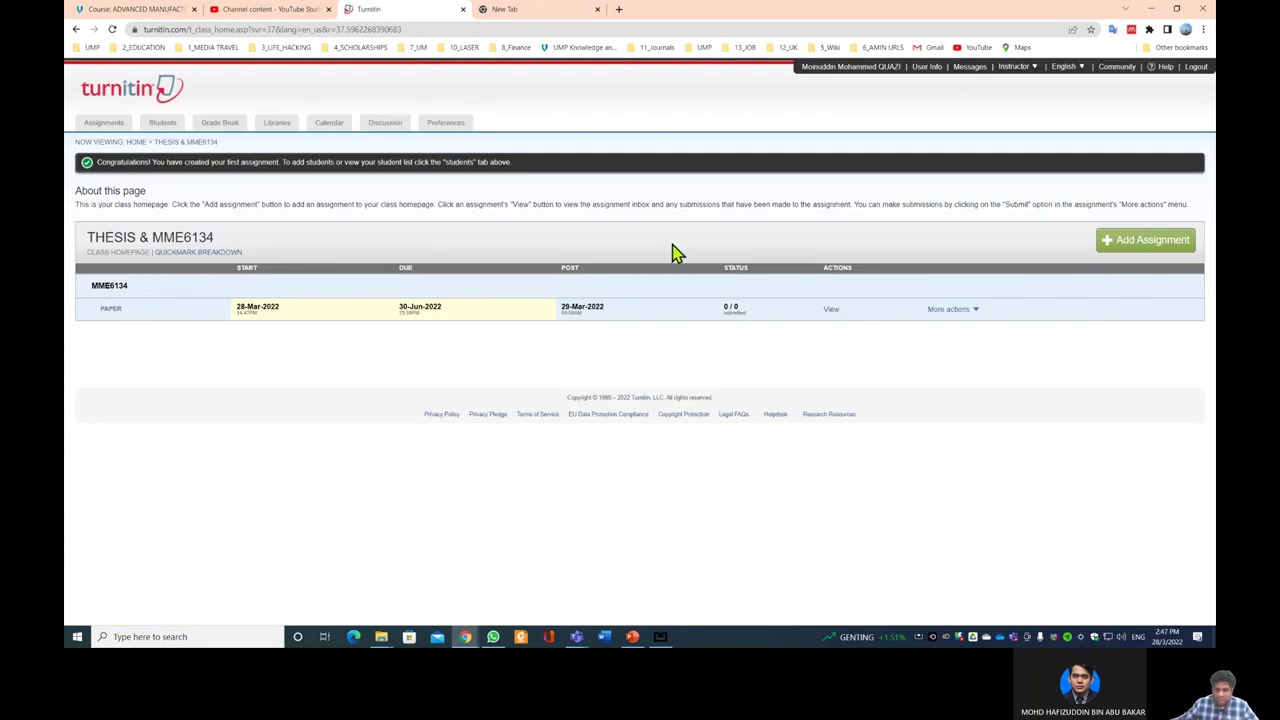
Start a new Paper Assignment and title it Thesis
click(1131, 250)
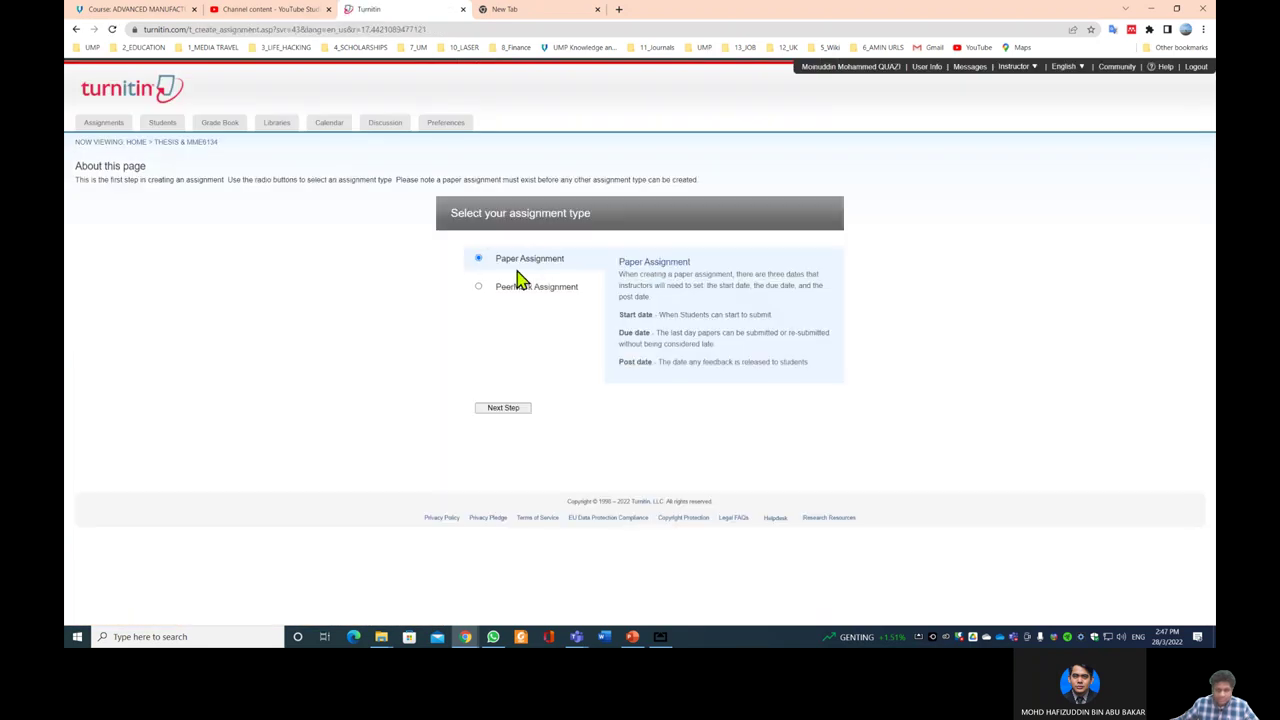
click(510, 290)
click(518, 265)
click(505, 409)
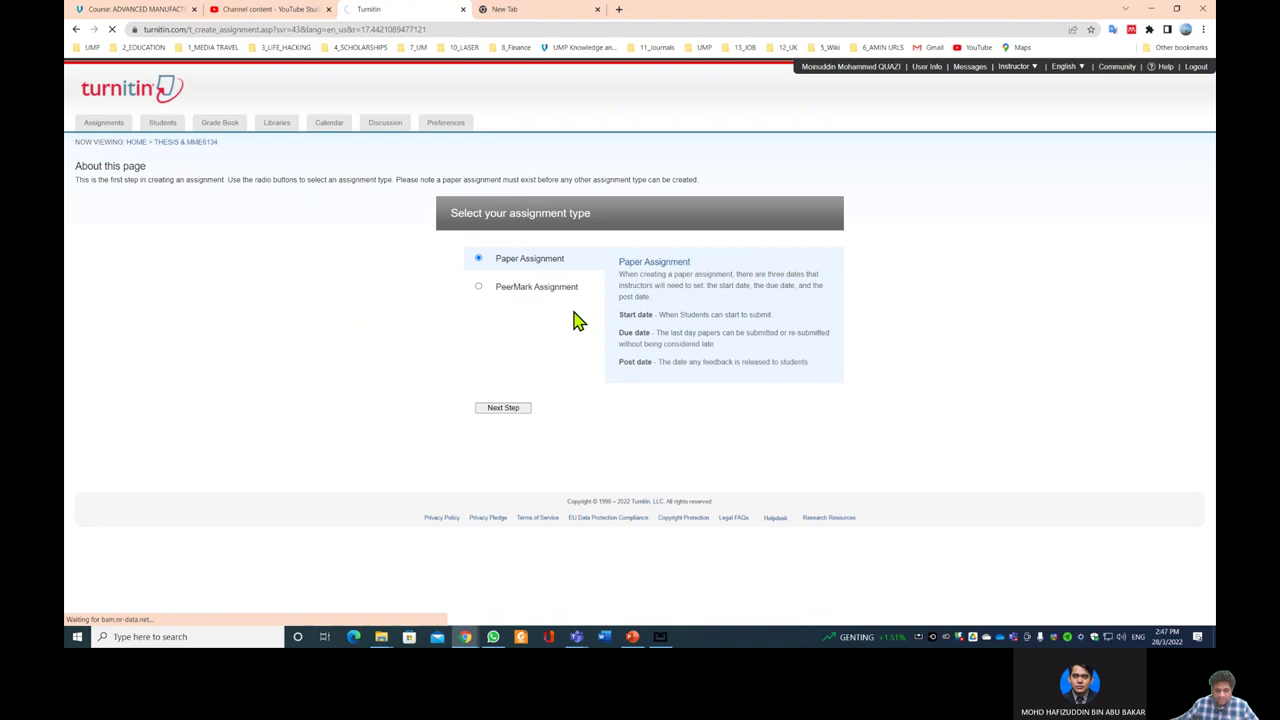
click(500, 409)
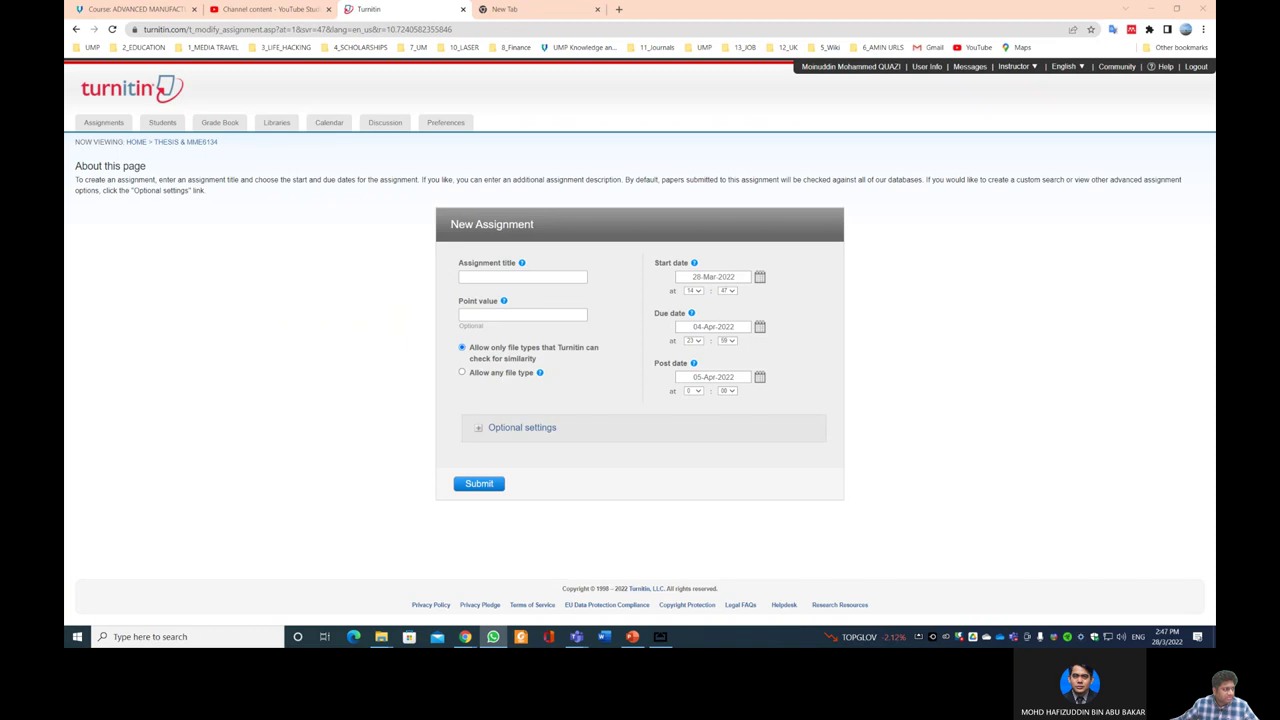
click(533, 277)
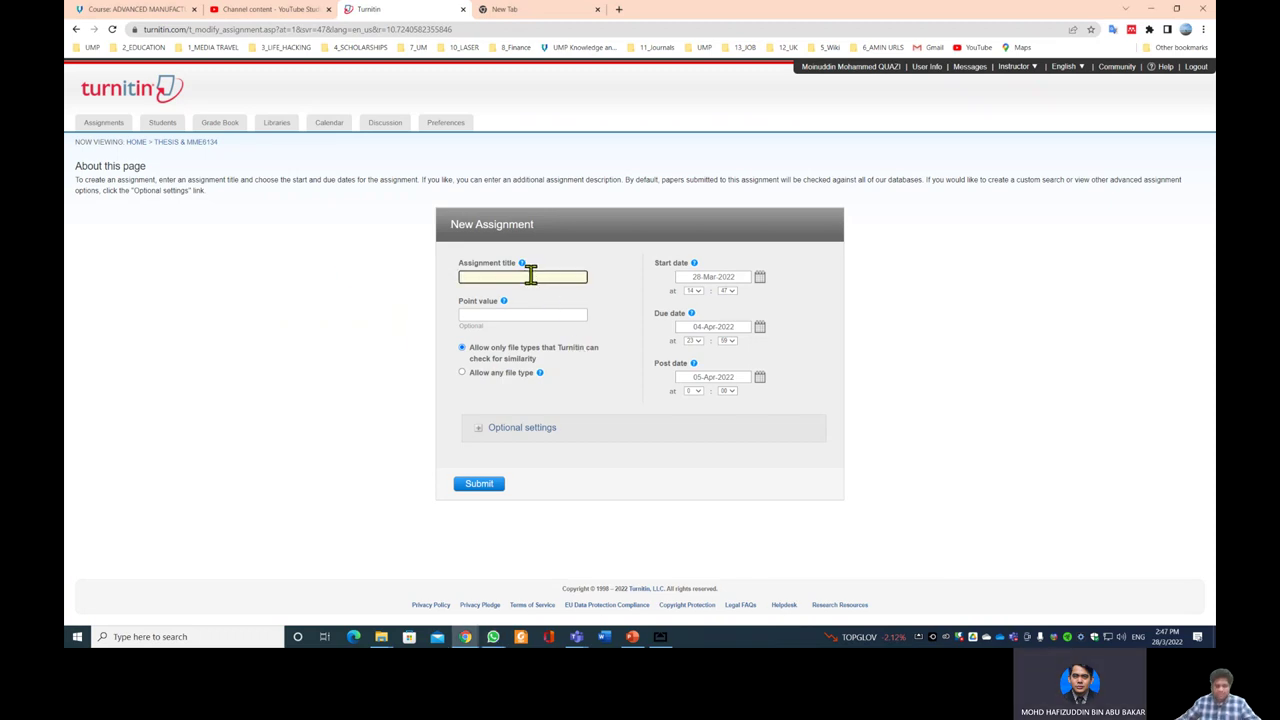
text(Thesis)
key(Tab)
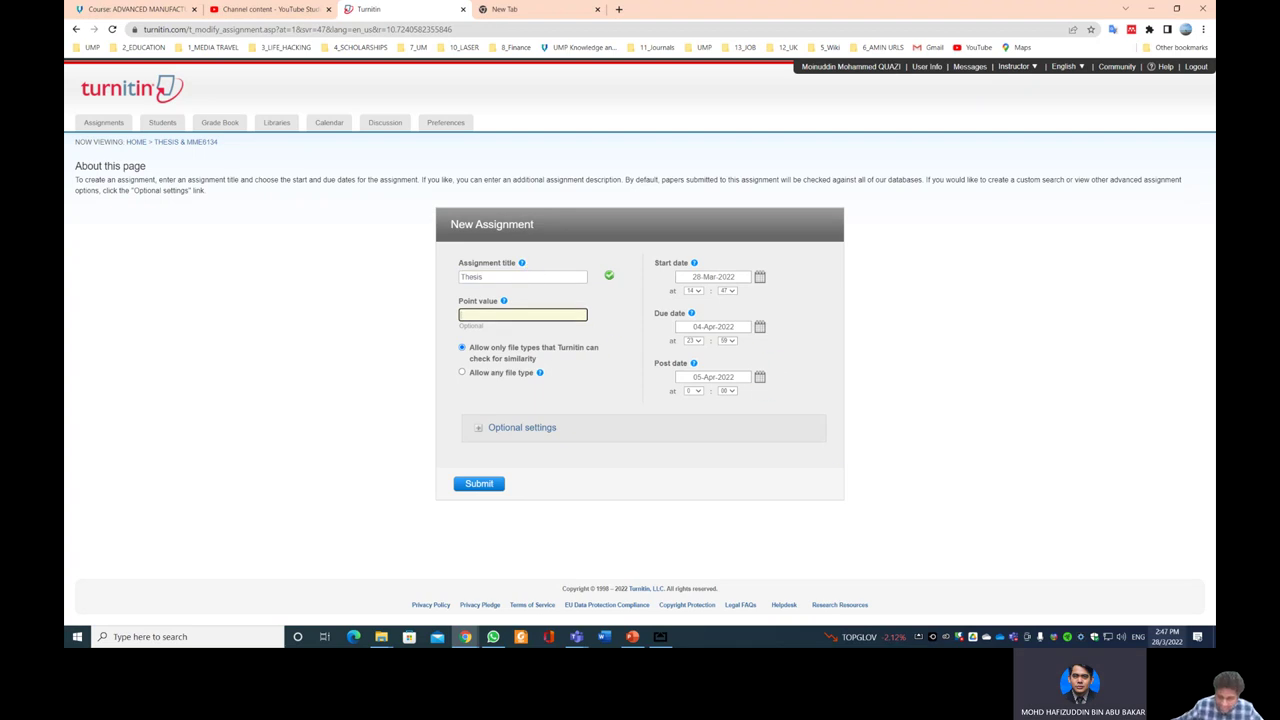
Raise the system volume to 100 and set the Thesis post date to 30-Mar-2022
click(1121, 636)
drag(1146, 617, 1185, 610)
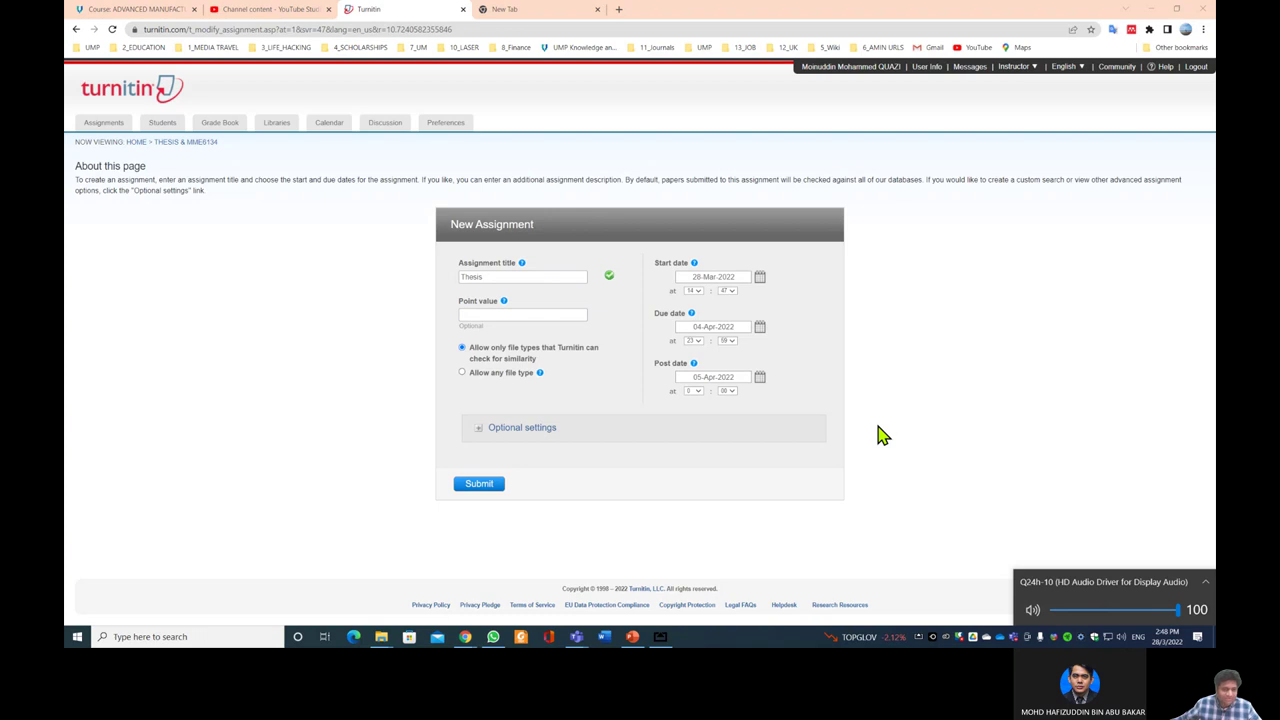
click(762, 379)
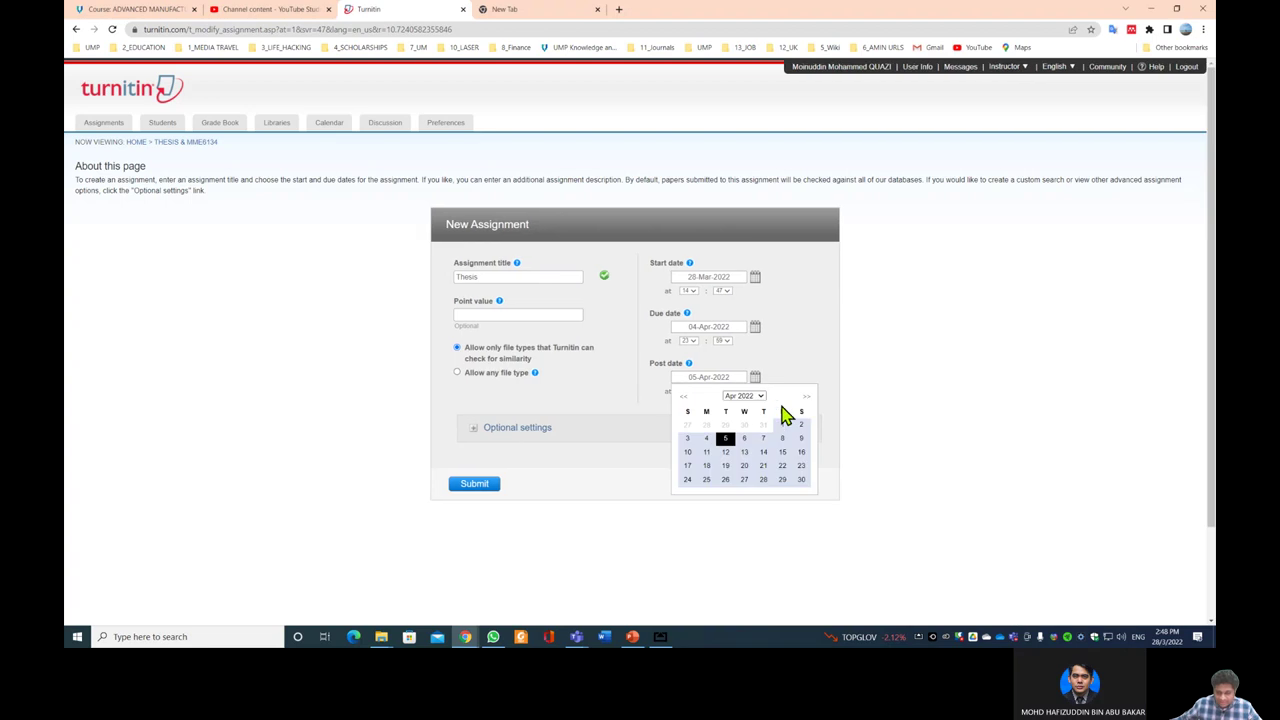
click(806, 398)
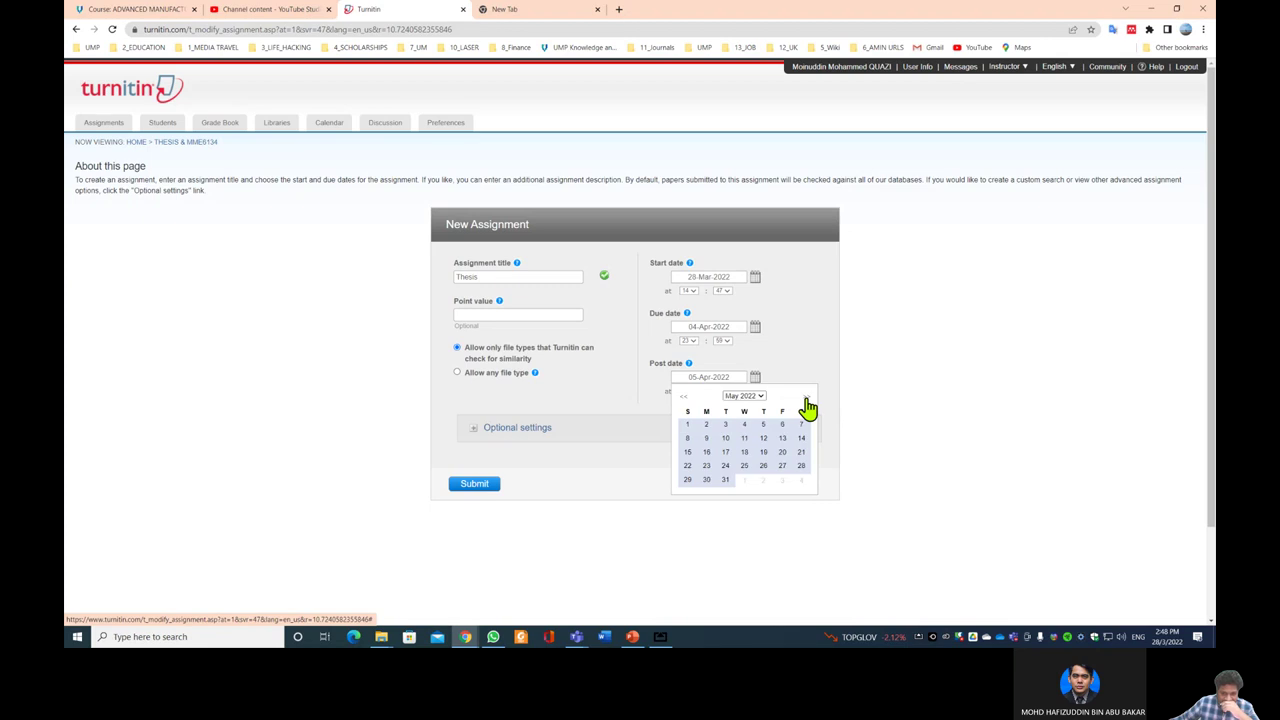
click(806, 398)
click(764, 481)
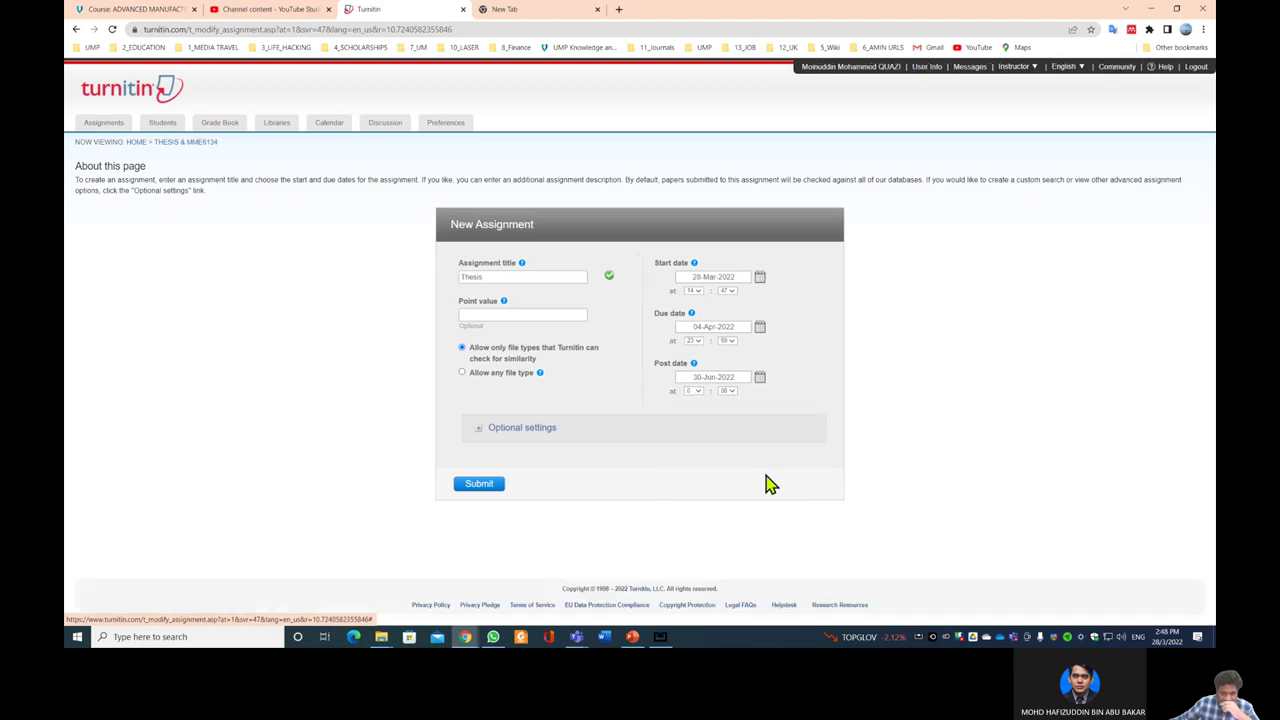
click(756, 378)
click(683, 398)
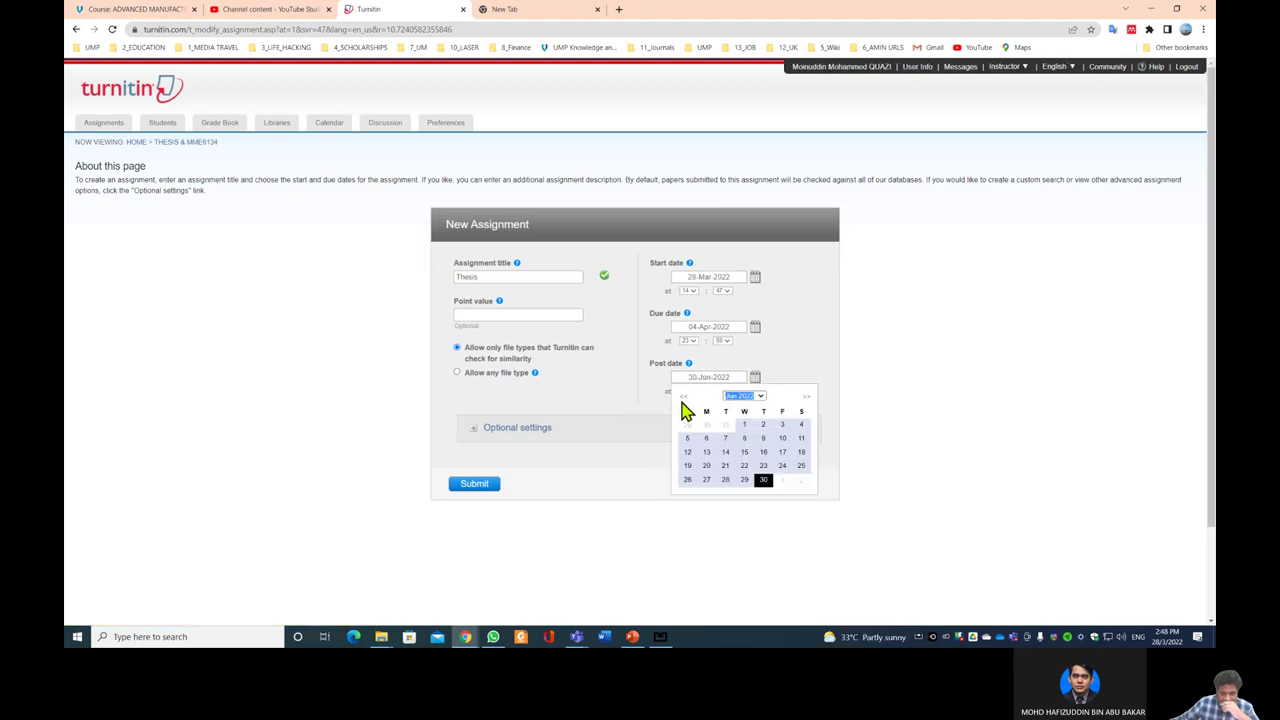
click(683, 398)
click(683, 398)
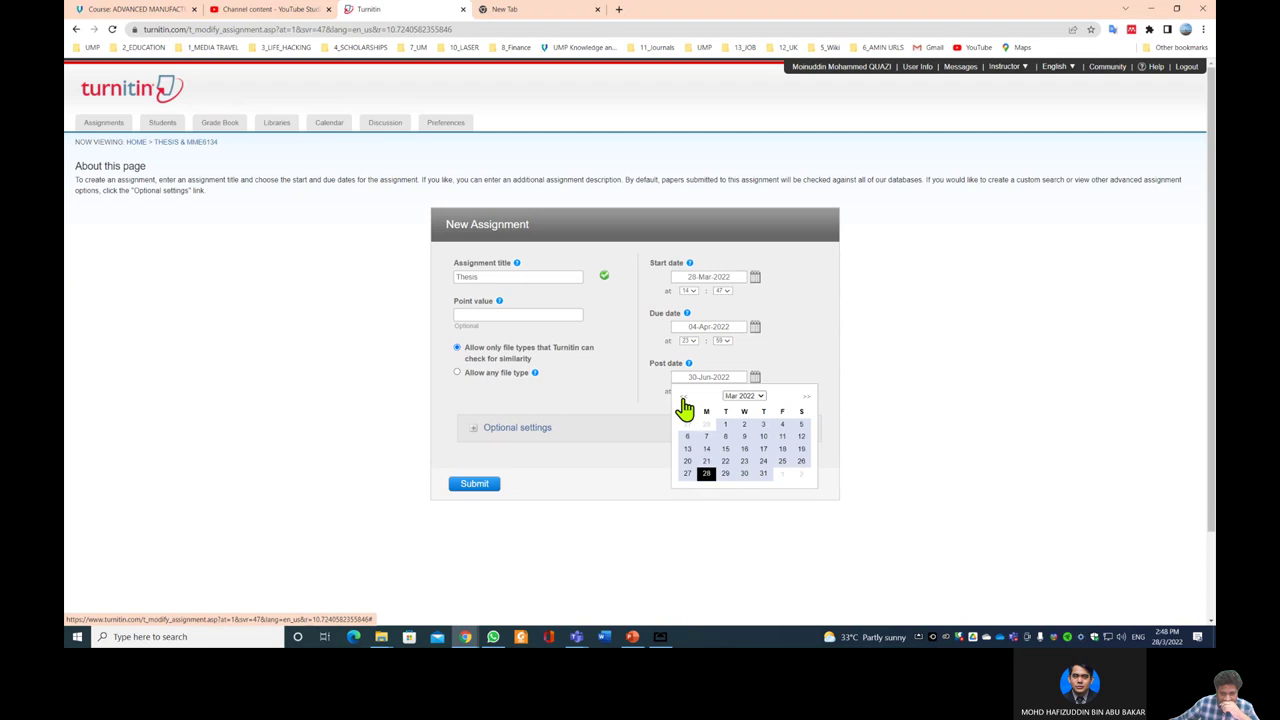
click(744, 473)
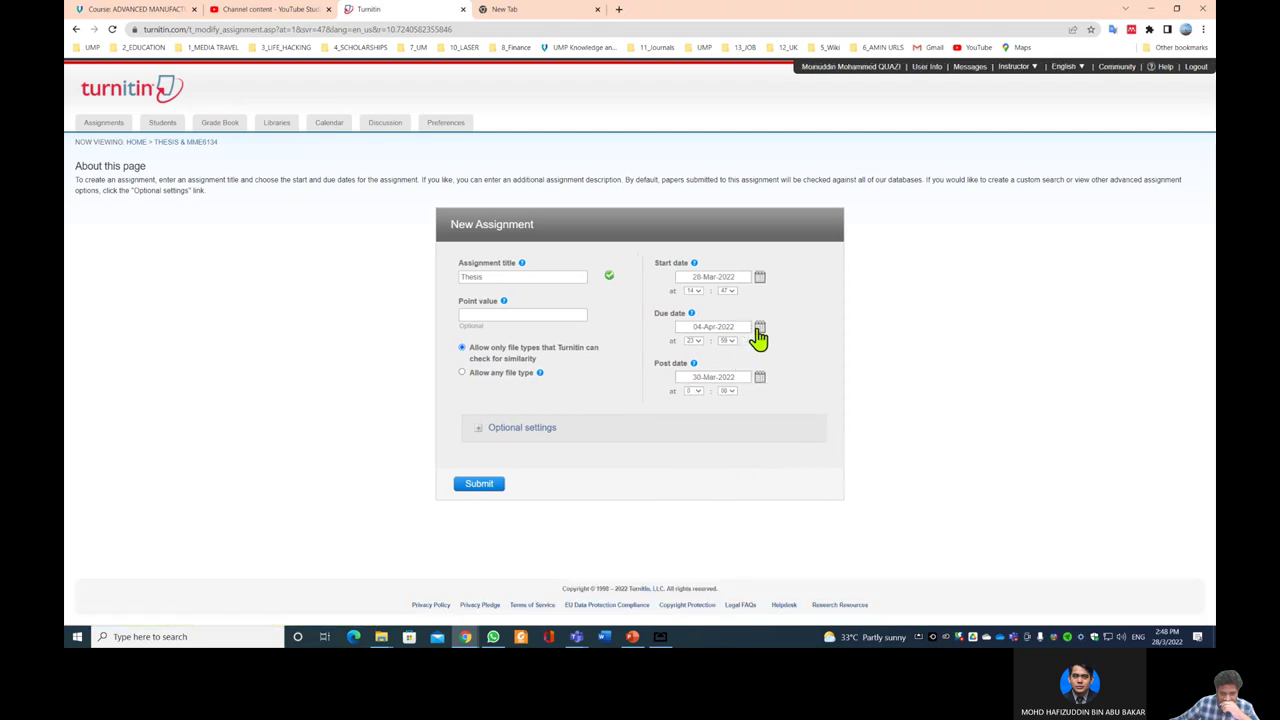
Set the due date to 30-Jun-2022 and submit the Thesis assignment
click(757, 333)
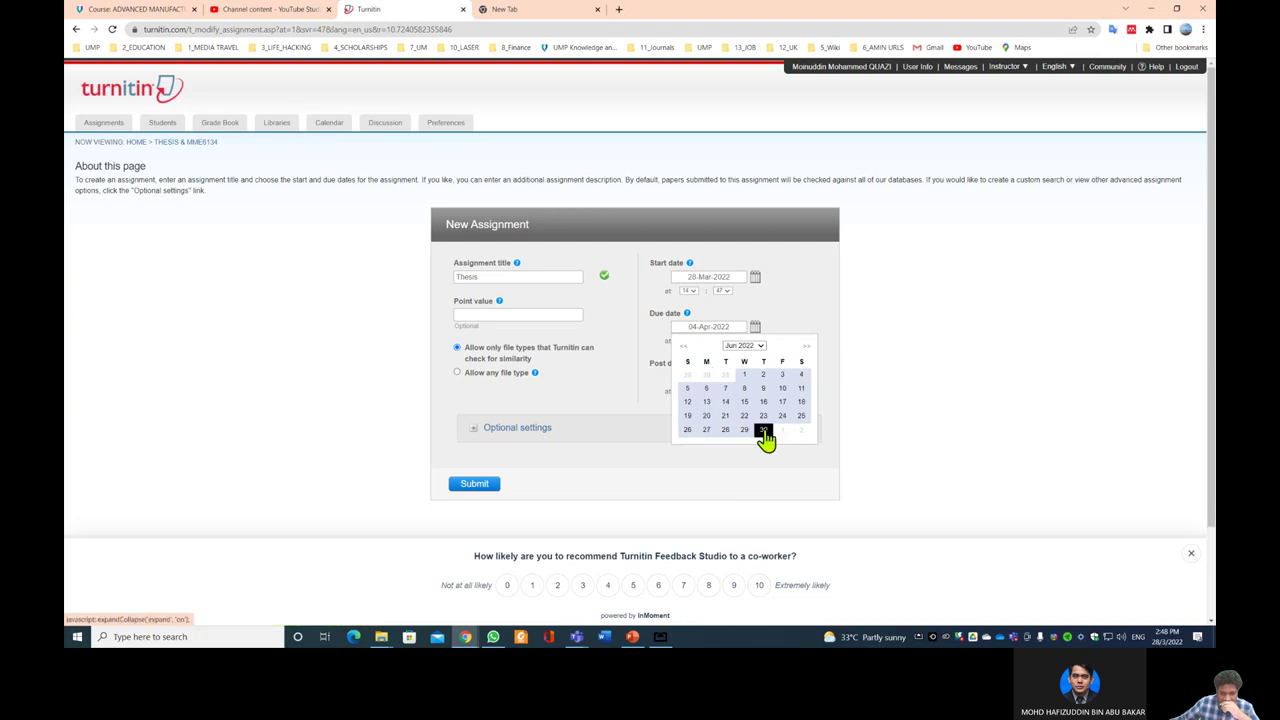
click(764, 431)
click(480, 484)
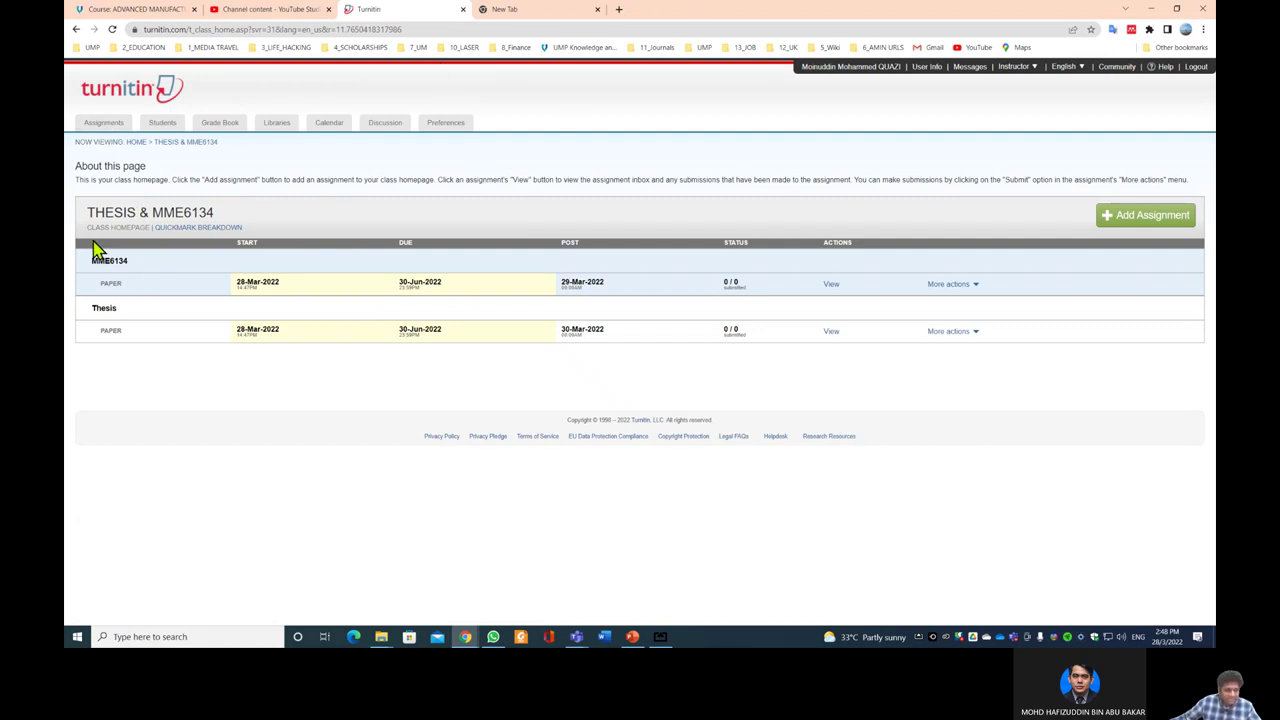
drag(91, 260, 154, 266)
click(283, 178)
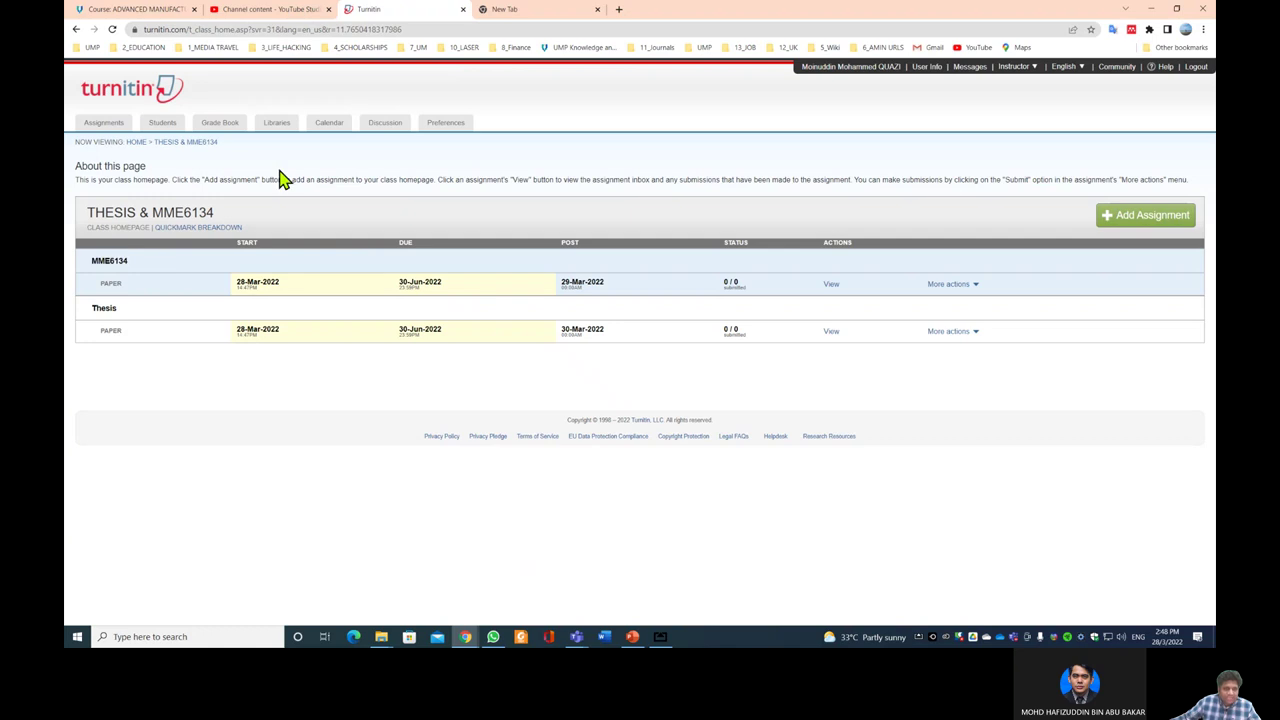
Rename the section to ASSESSMENT (100 % MARKS) and the first item to ASSIGNMENT NO 1 (20%)
click(202, 11)
scroll(409, 214, down, 3)
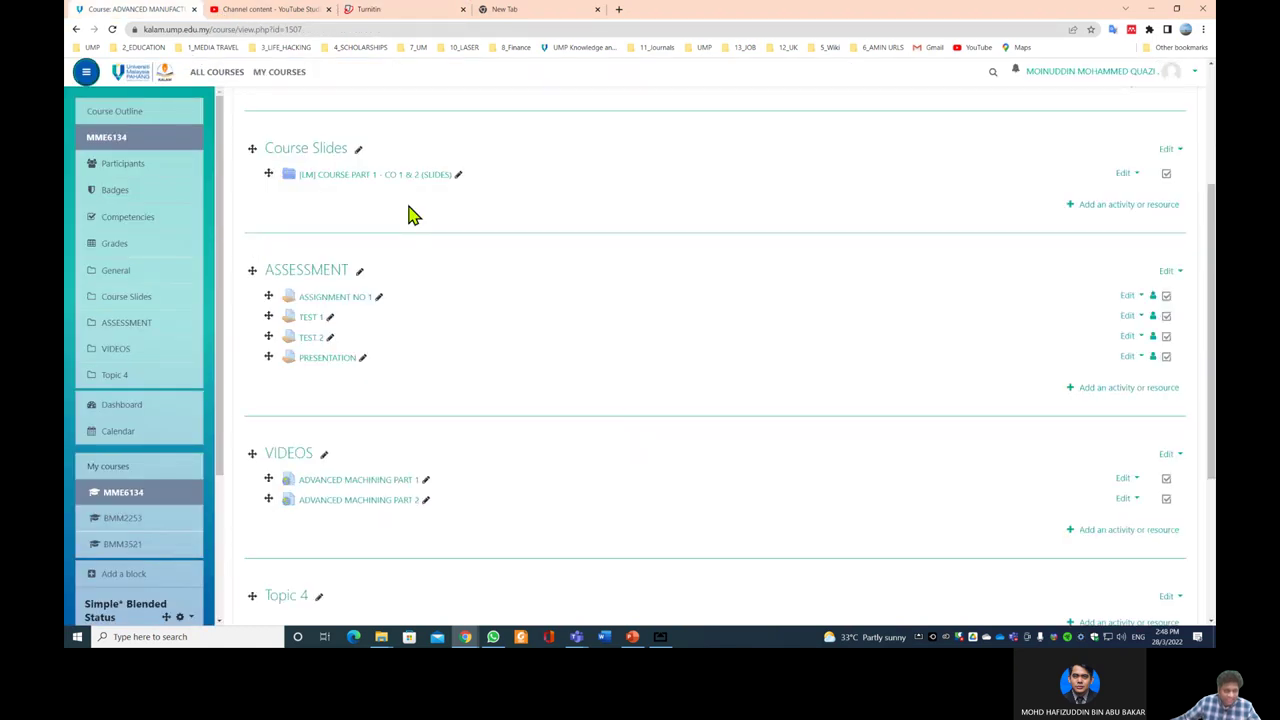
scroll(333, 200, up, 2)
scroll(335, 195, up, 1)
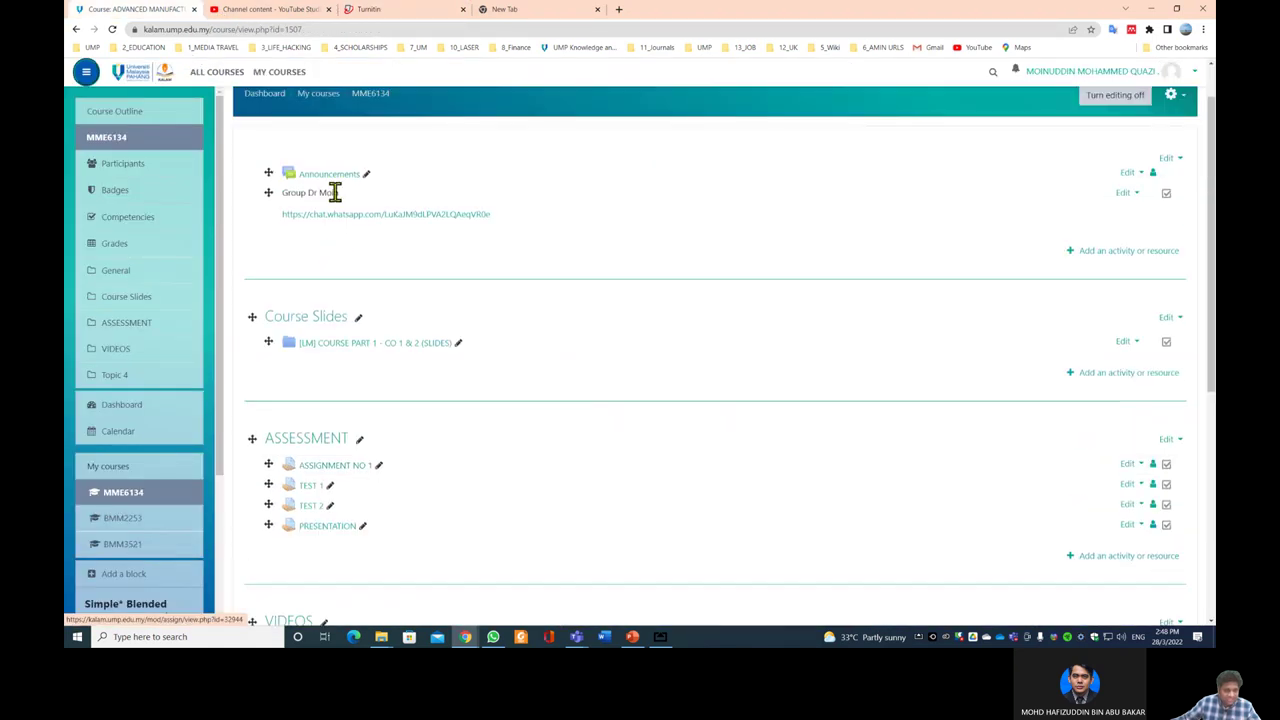
scroll(340, 215, down, 2)
click(357, 327)
click(377, 331)
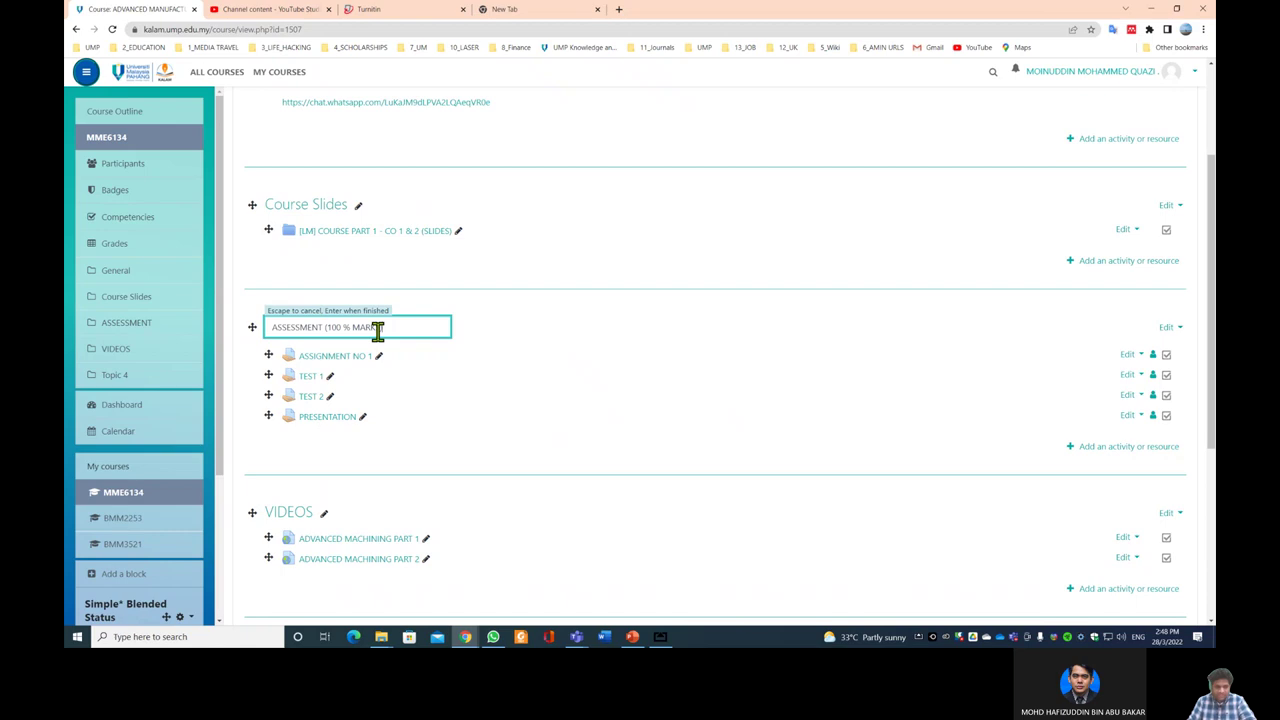
key(Return)
click(378, 356)
click(378, 355)
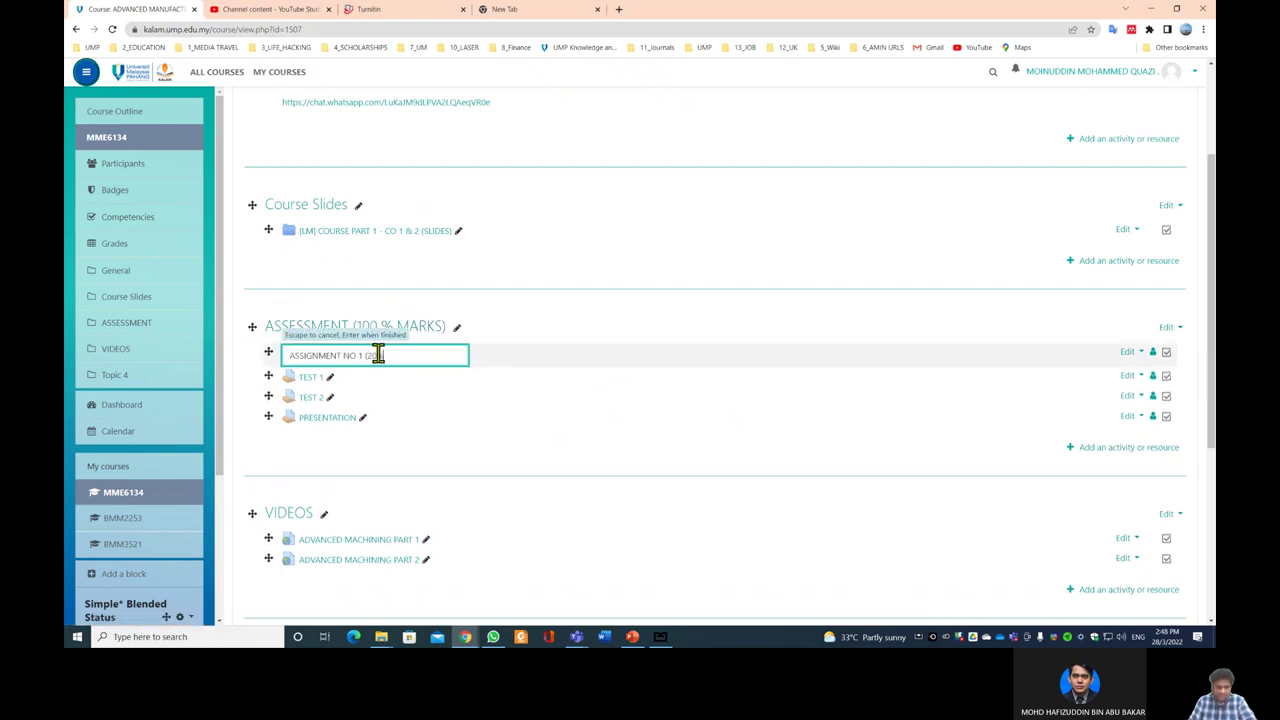
key(Return)
Rename the items to TEST 1 (30%), TEST 2 (30%) and PRESENTATION (20%)
click(330, 376)
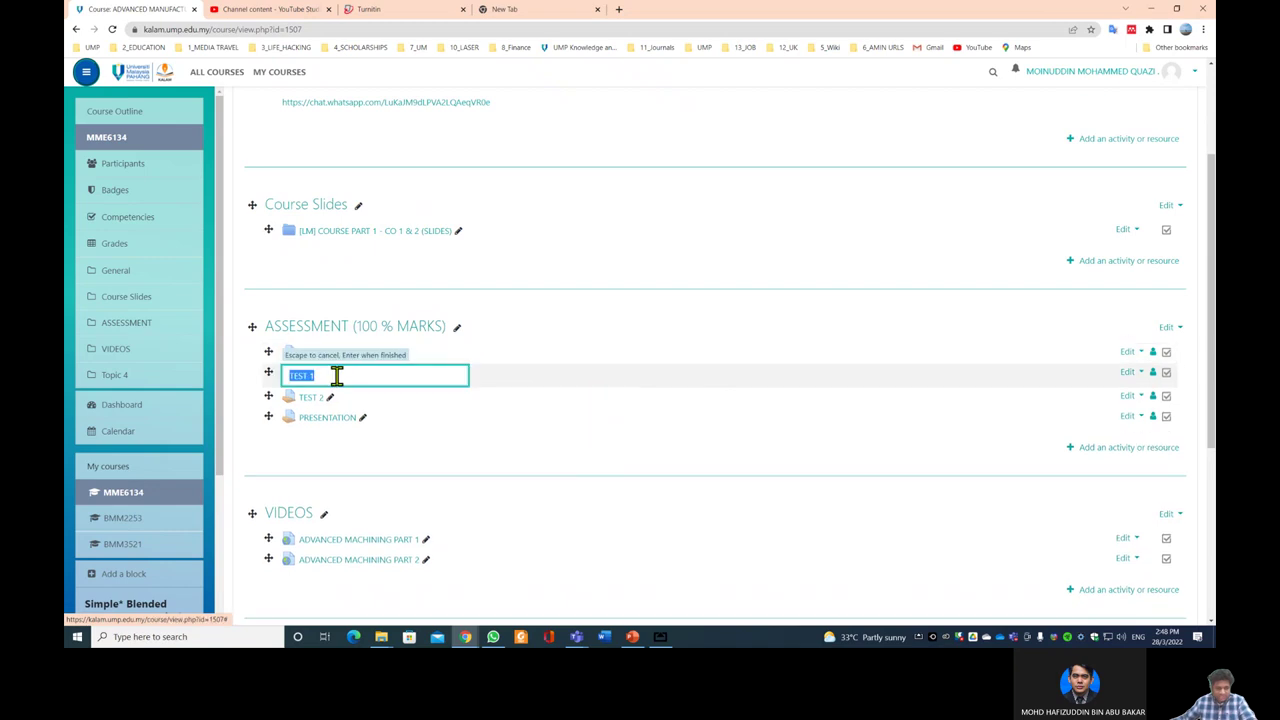
click(338, 375)
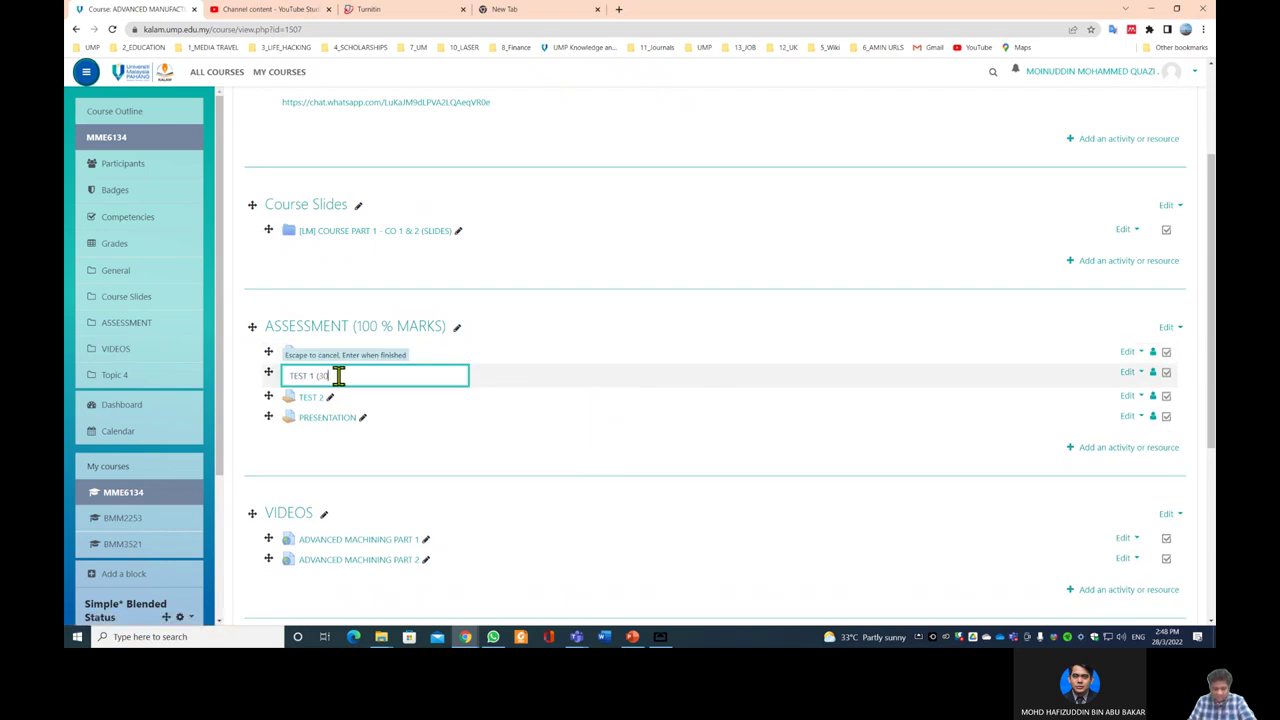
key(Return)
click(331, 397)
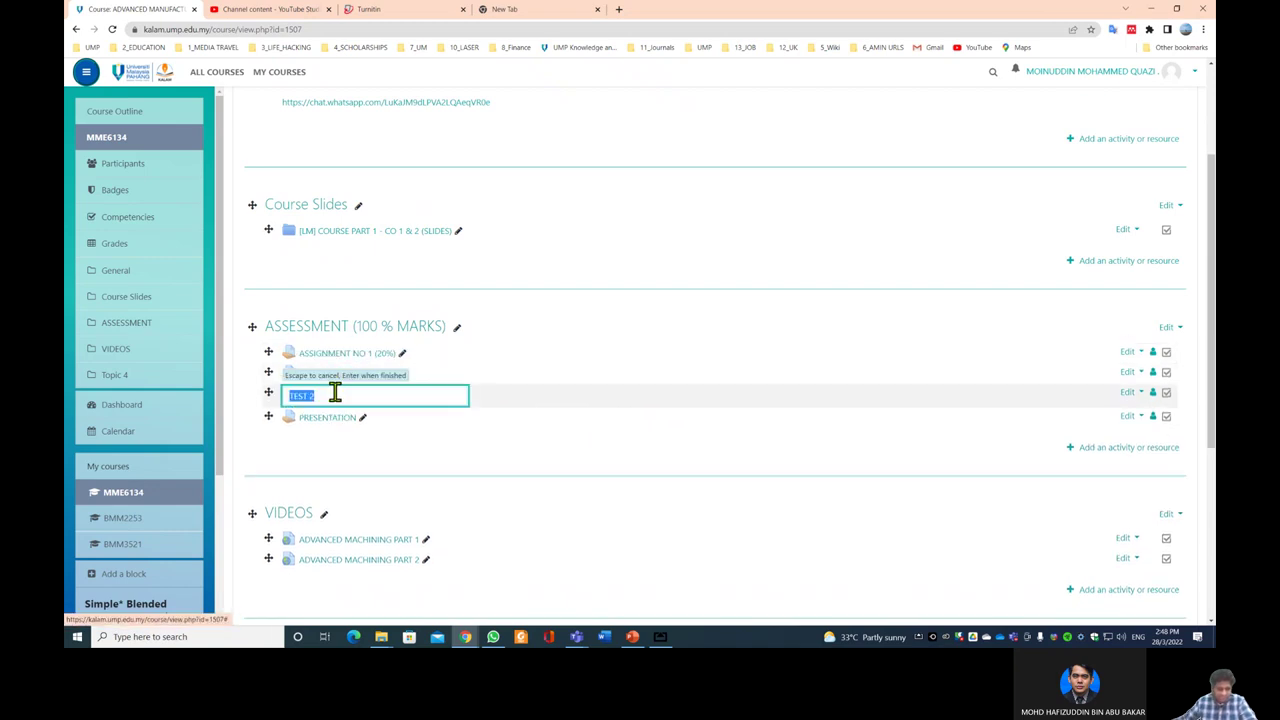
click(338, 394)
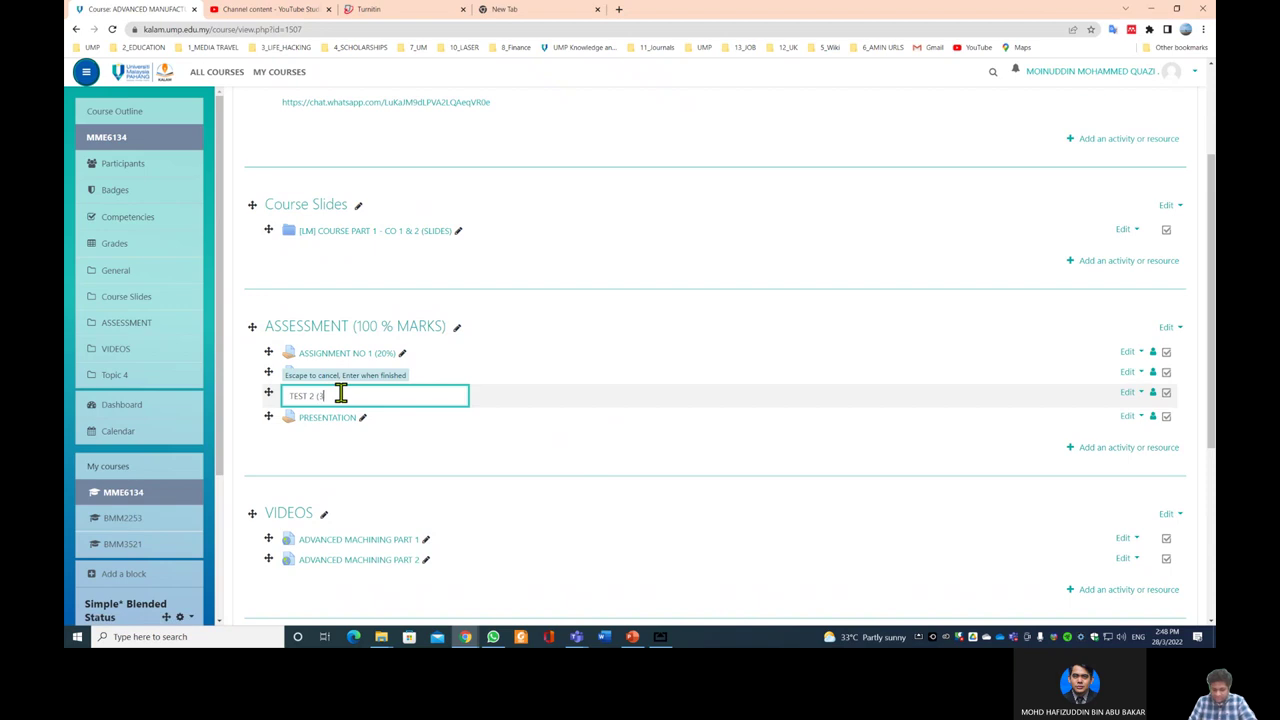
key(Return)
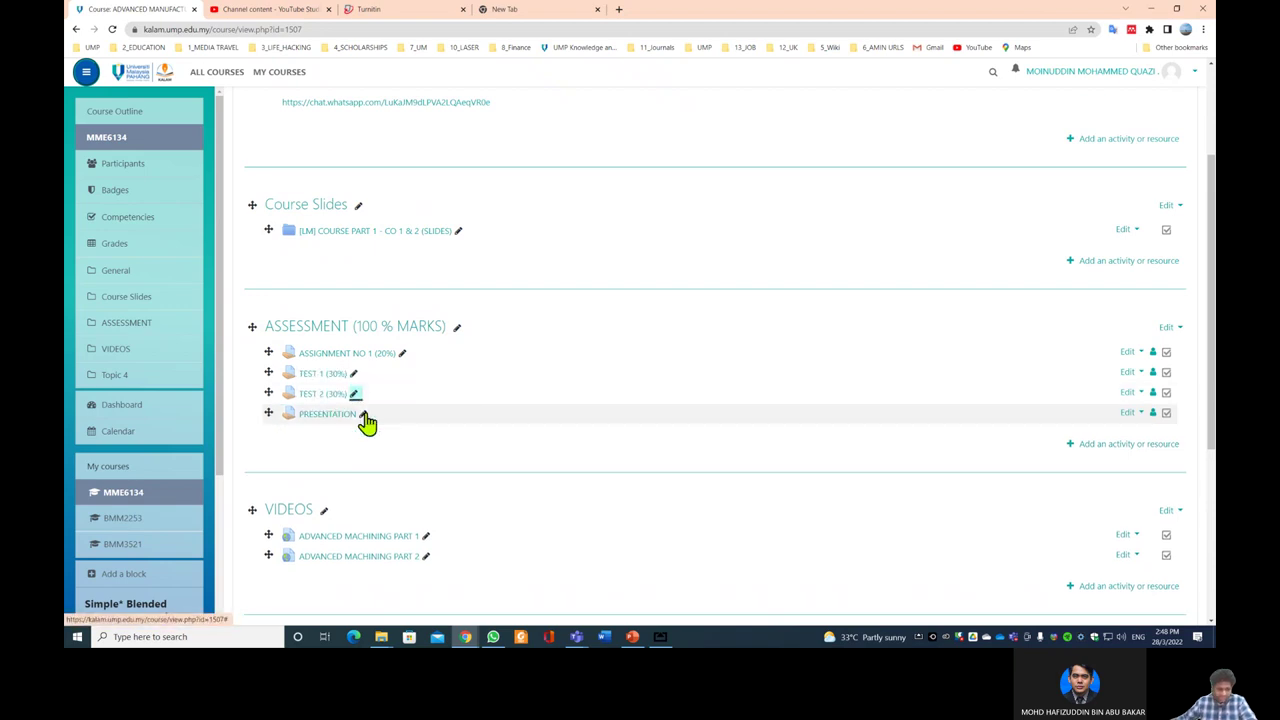
click(362, 418)
click(370, 412)
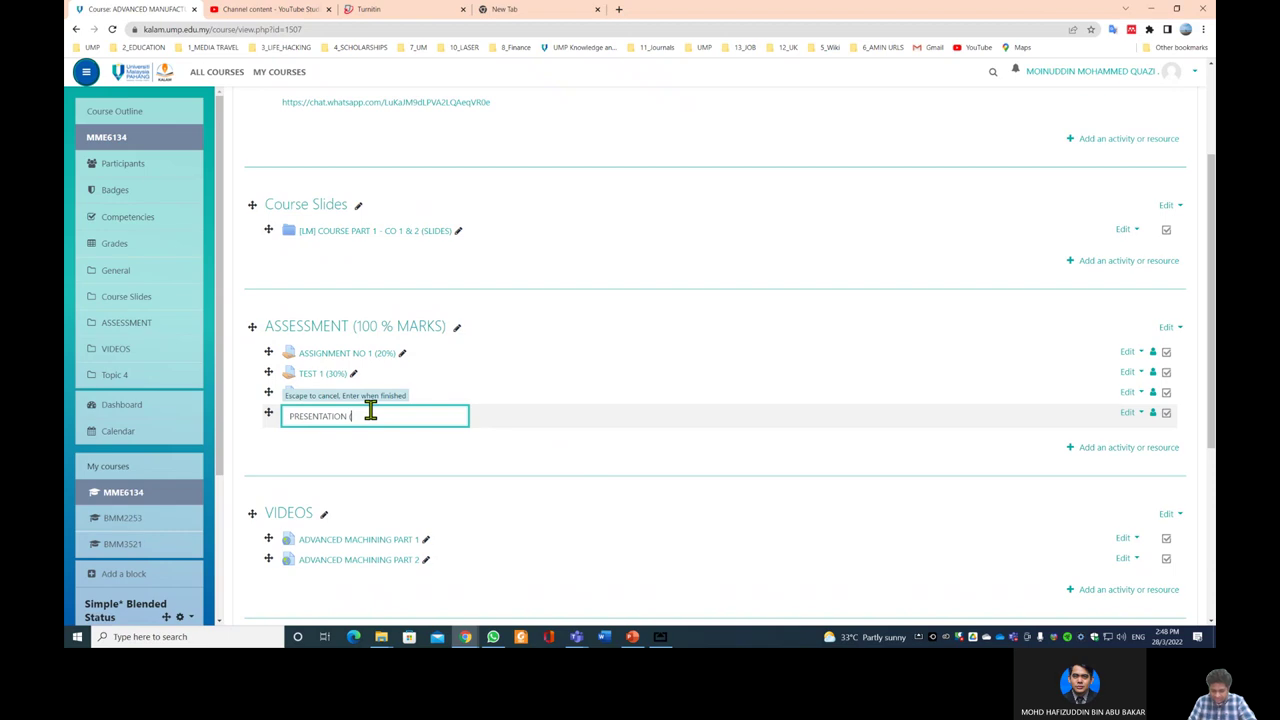
key(Return)
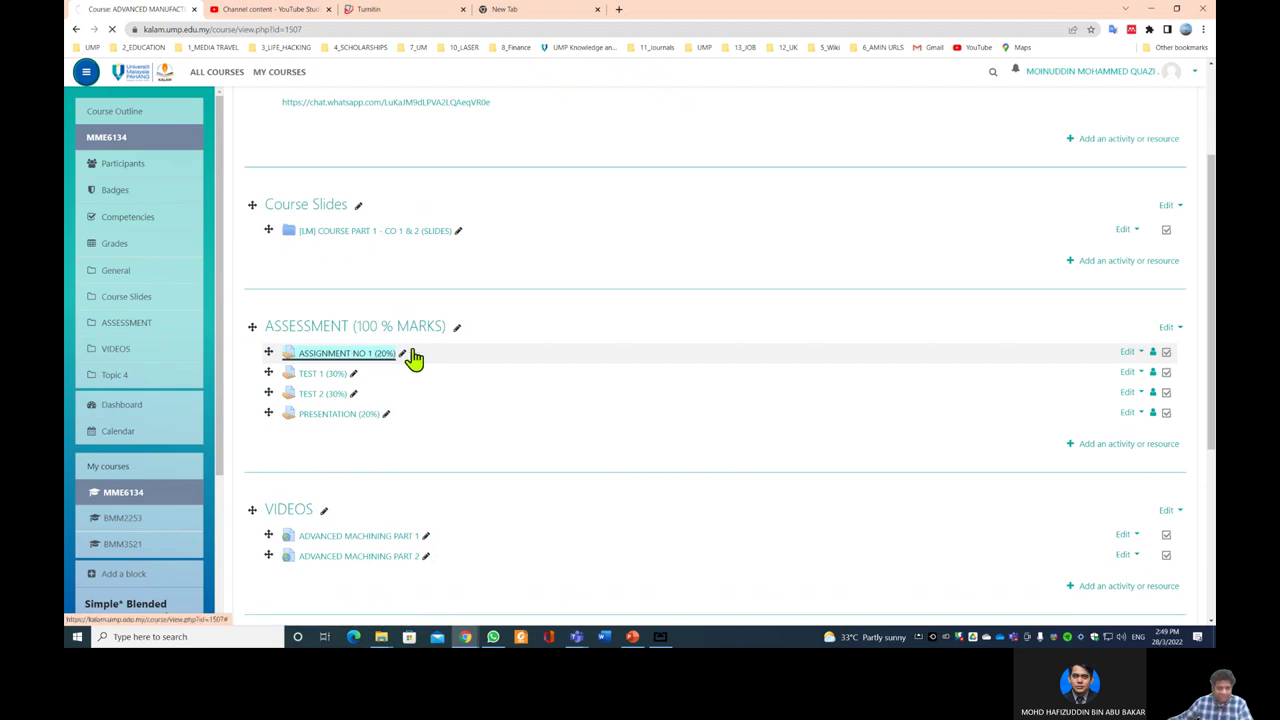
Open the ASSIGNMENT NO 1 settings for editing
click(378, 353)
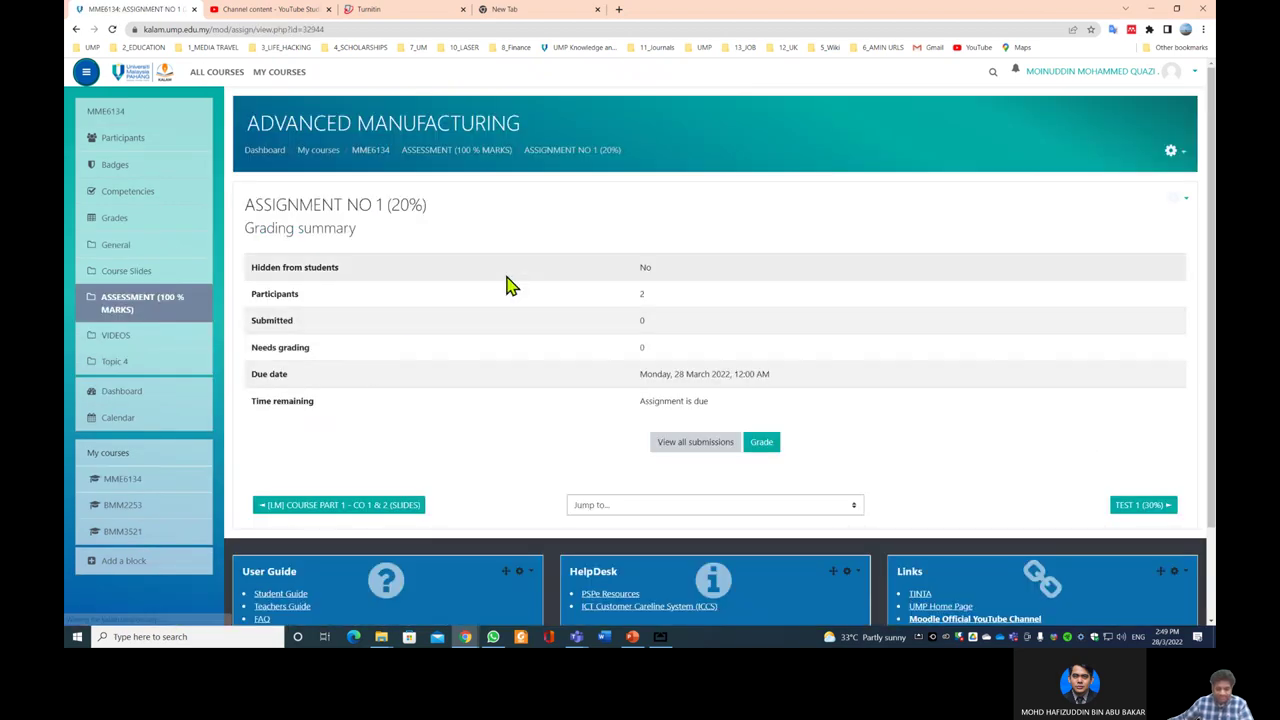
click(1183, 203)
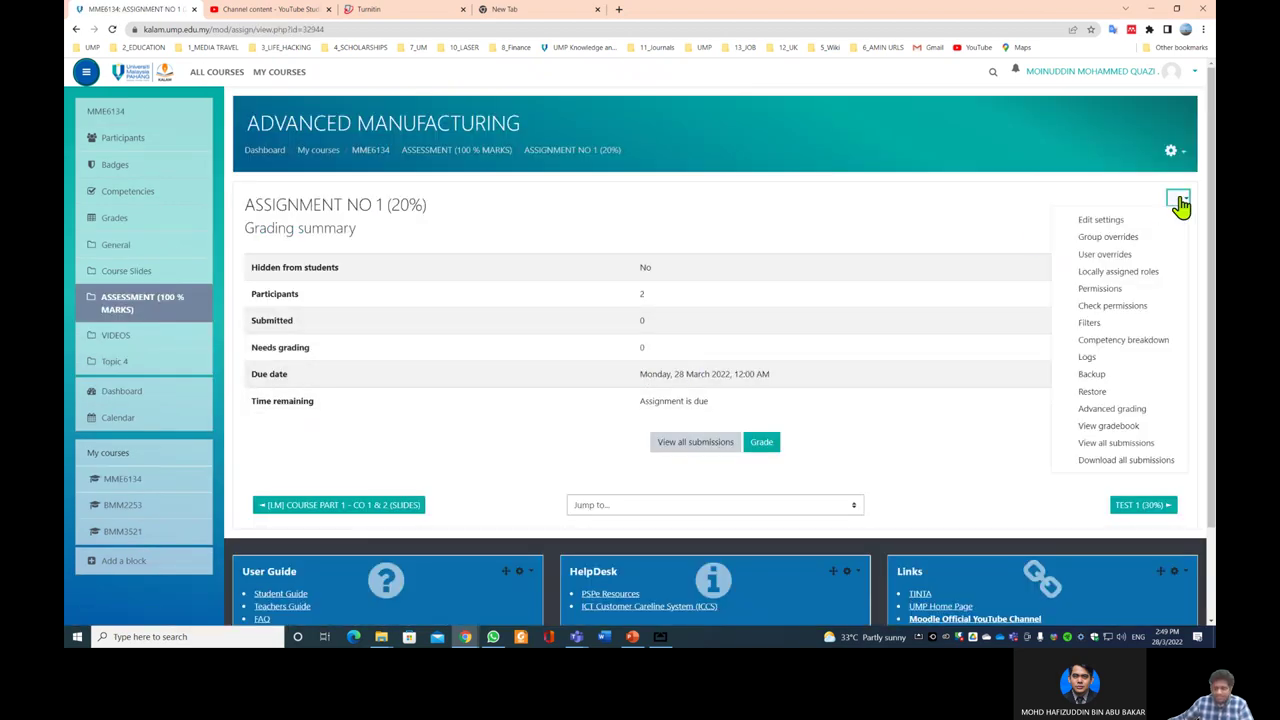
click(1180, 203)
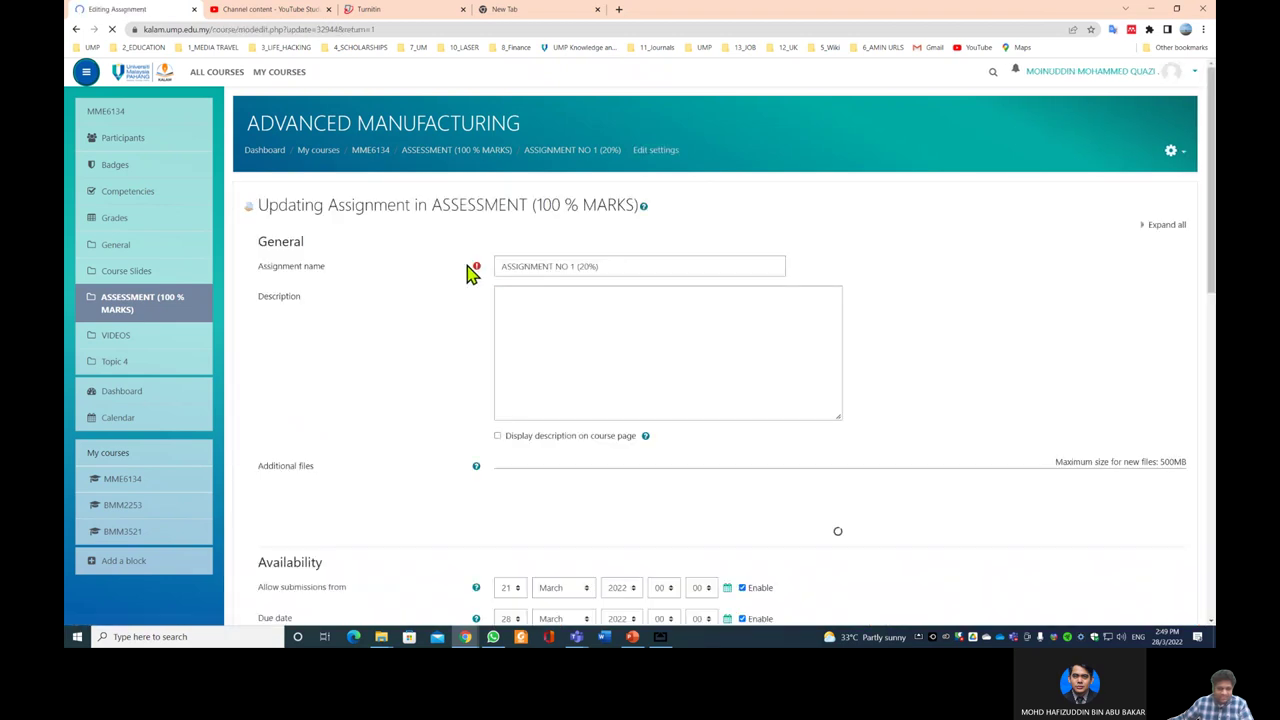
Write the description requiring 2 files, numbered: MS Word report and Turnitin Similarity Report
click(553, 325)
text(Sude)
key(BackSpace)
key(BackSpace)
key(BackSpace)
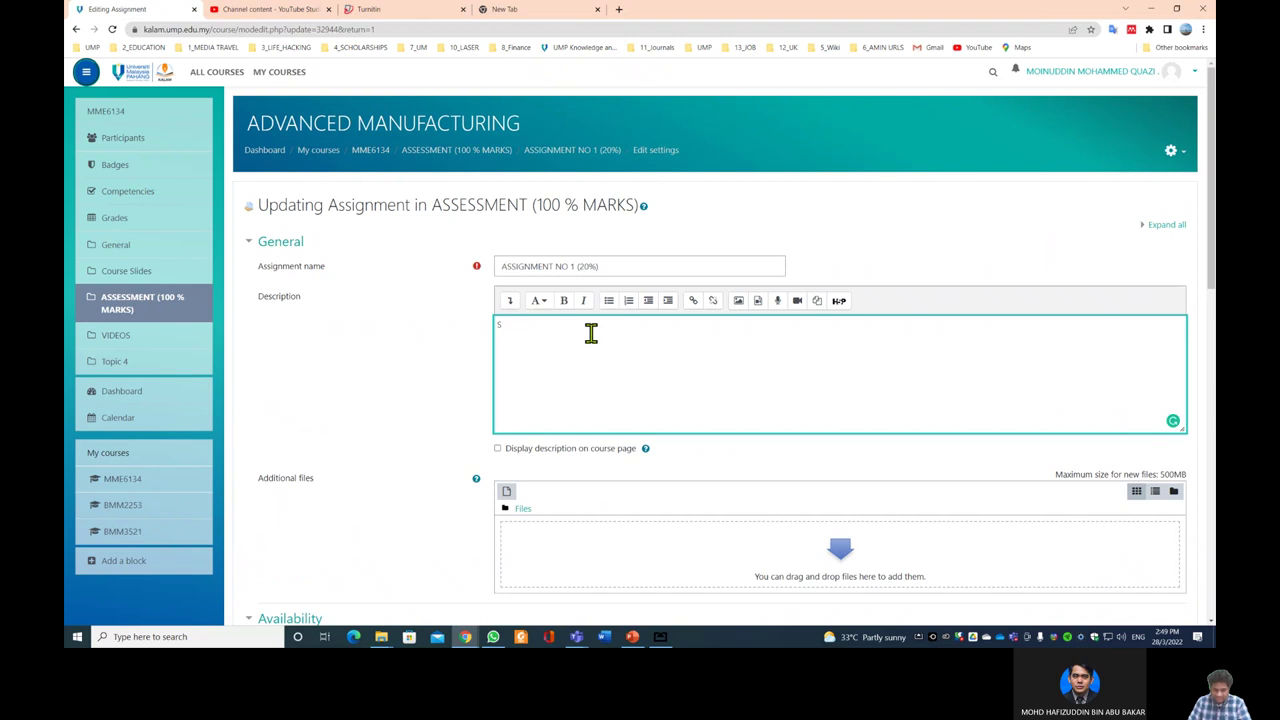
text(tudents)
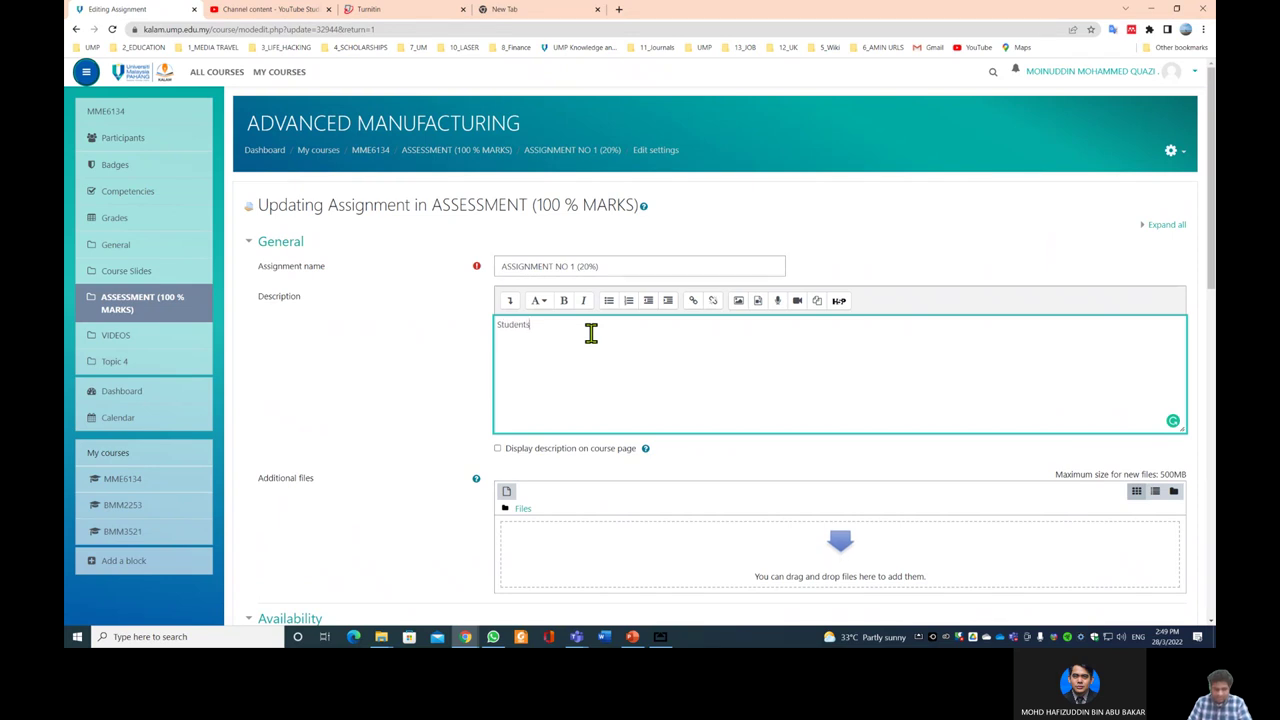
text( are required to submit 2 Files)
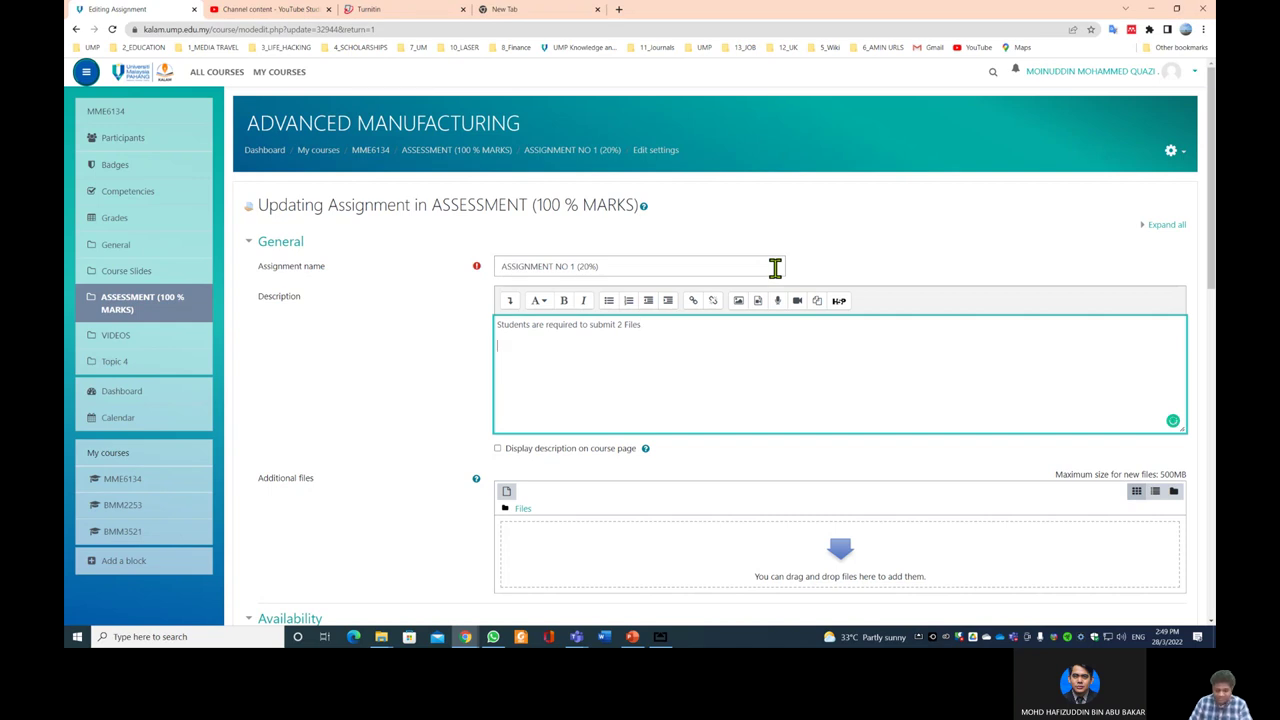
click(630, 302)
text(You MS Word Assignment Report File)
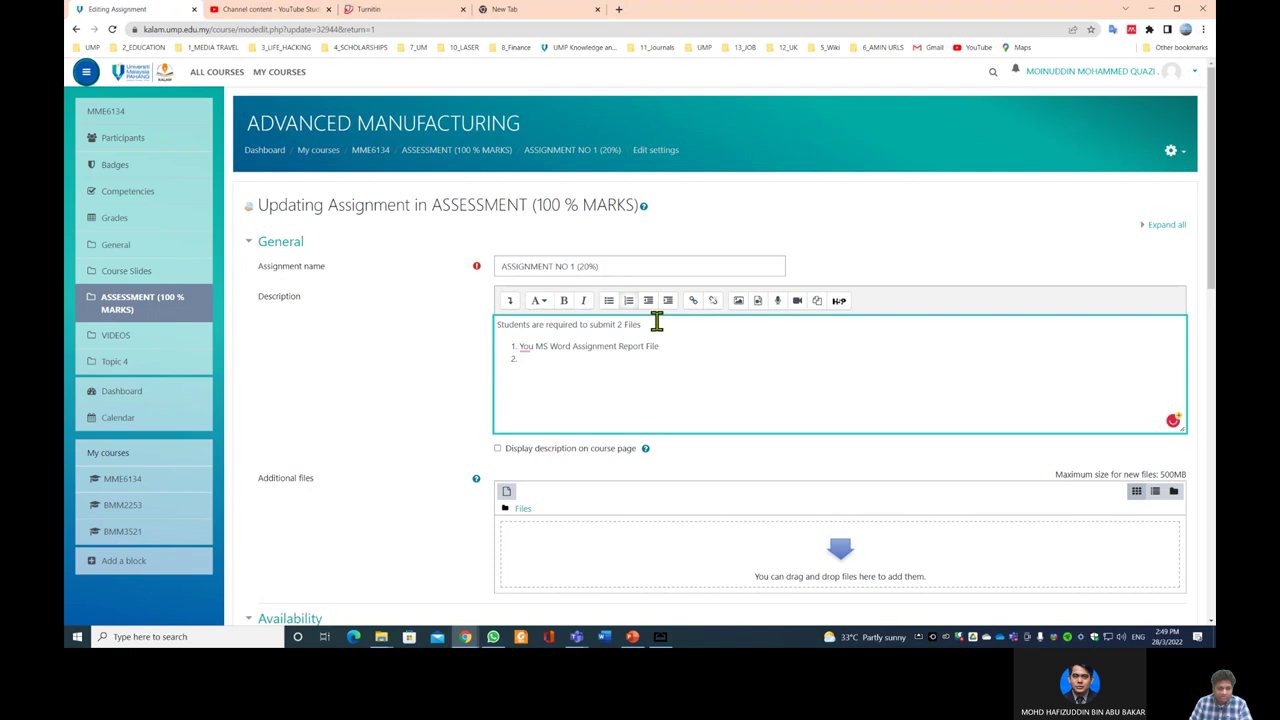
text(r)
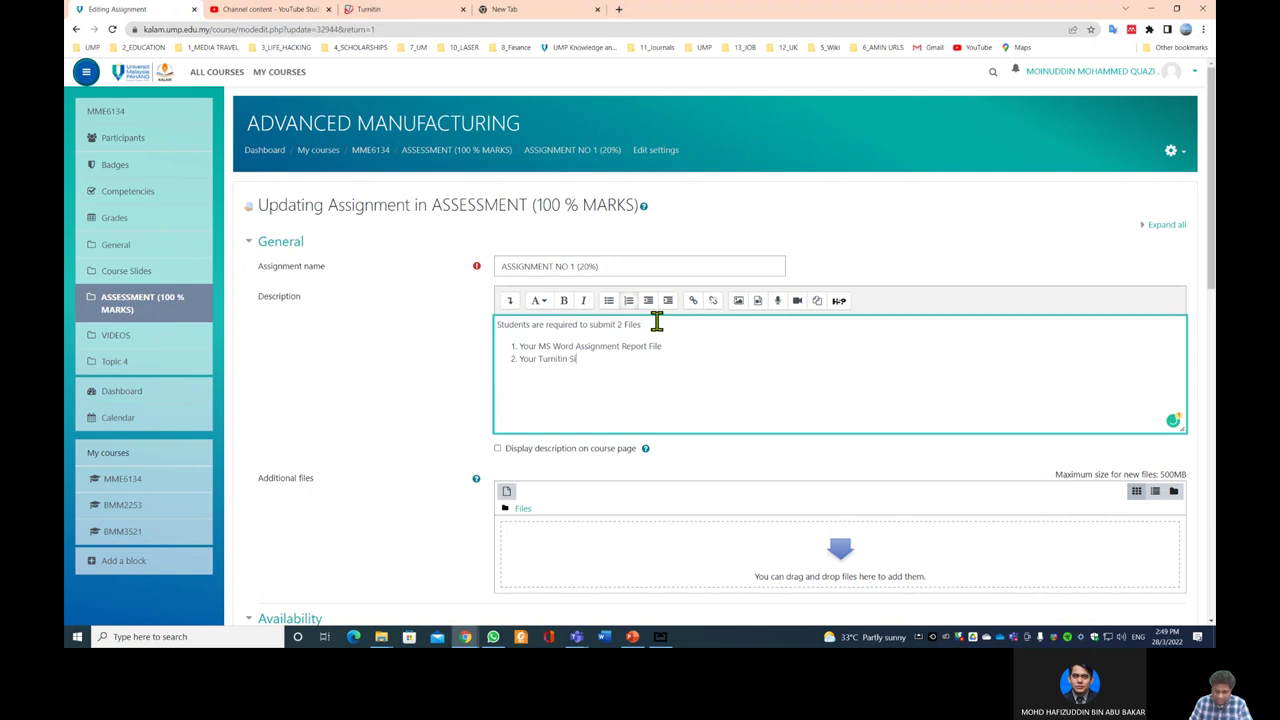
text(rt)
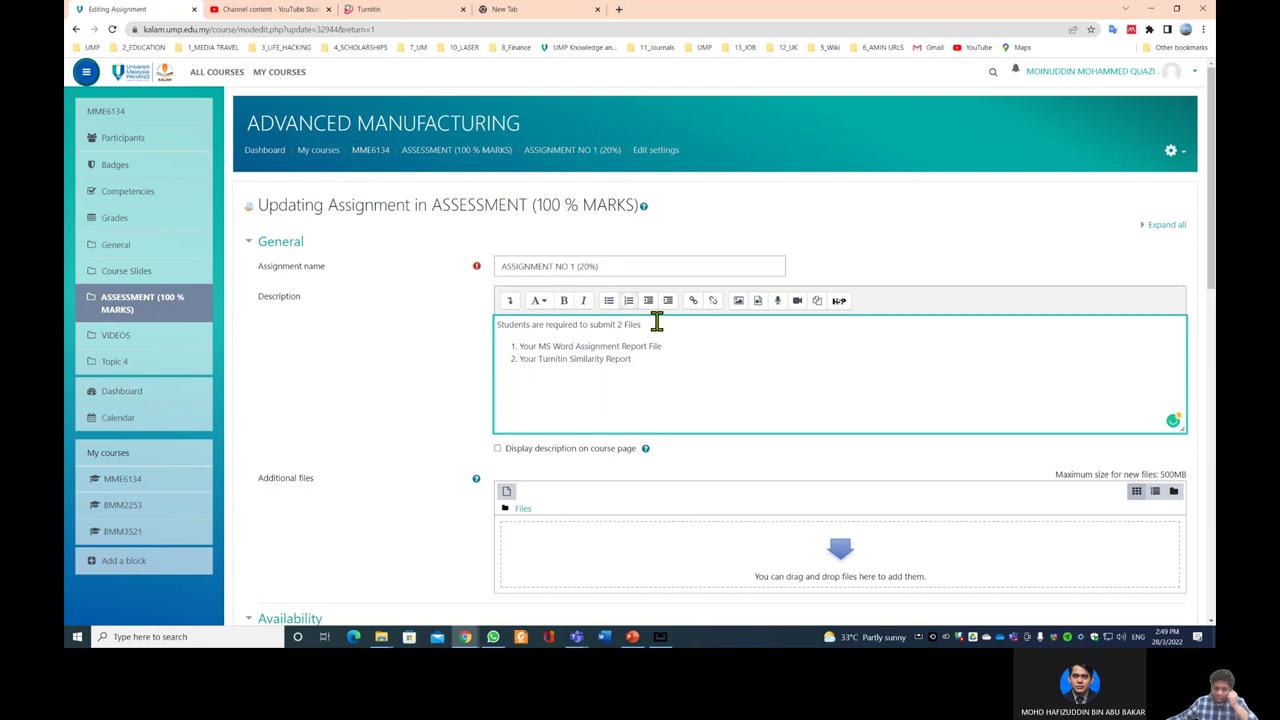
scroll(669, 342, down, 1)
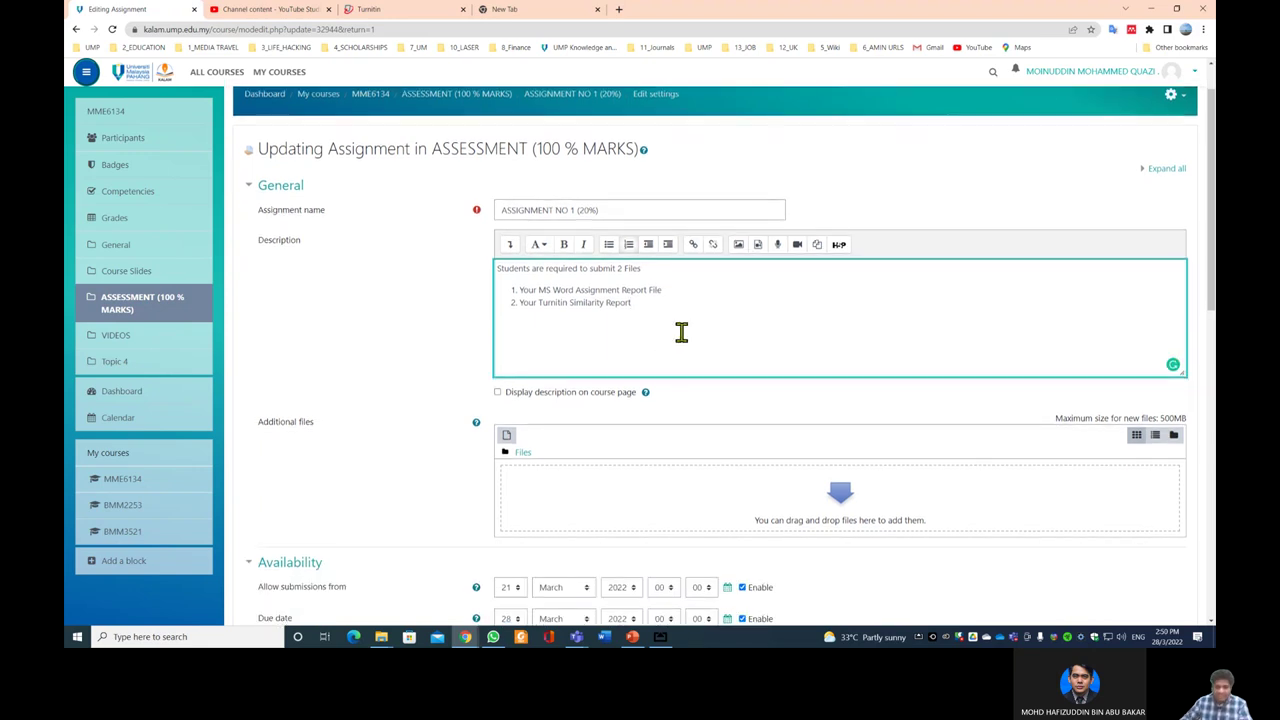
Add the line 'Turnitin Similarity Report = 25% for Assignment' below the list
key(Return)
key(Return)
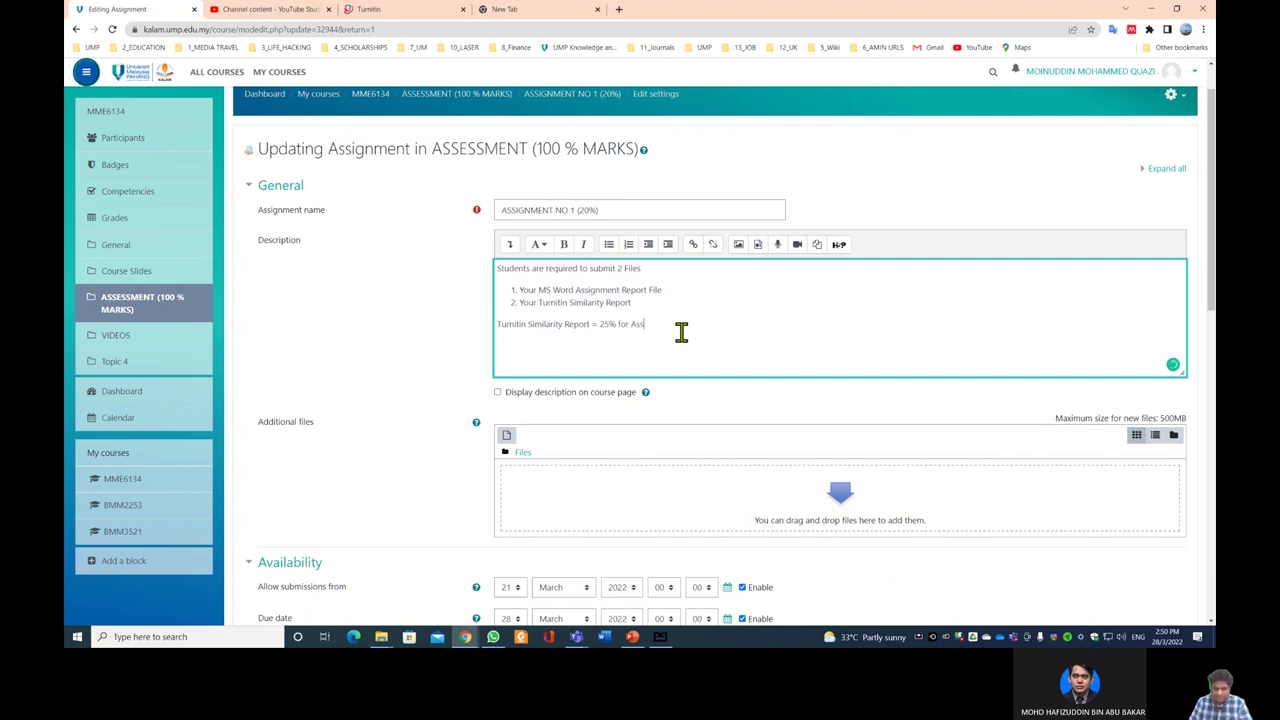
text(ignmnent)
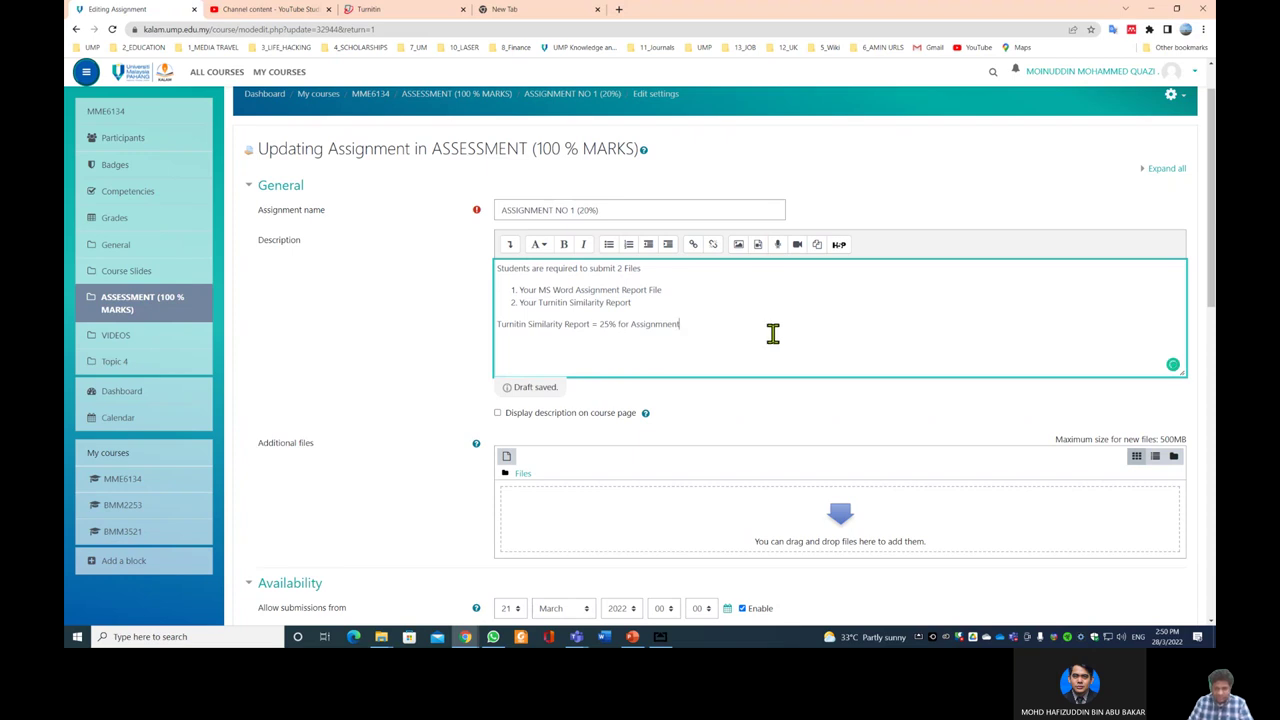
key(BackSpace)
key(BackSpace)
key(BackSpace)
key(BackSpace)
text(ent)
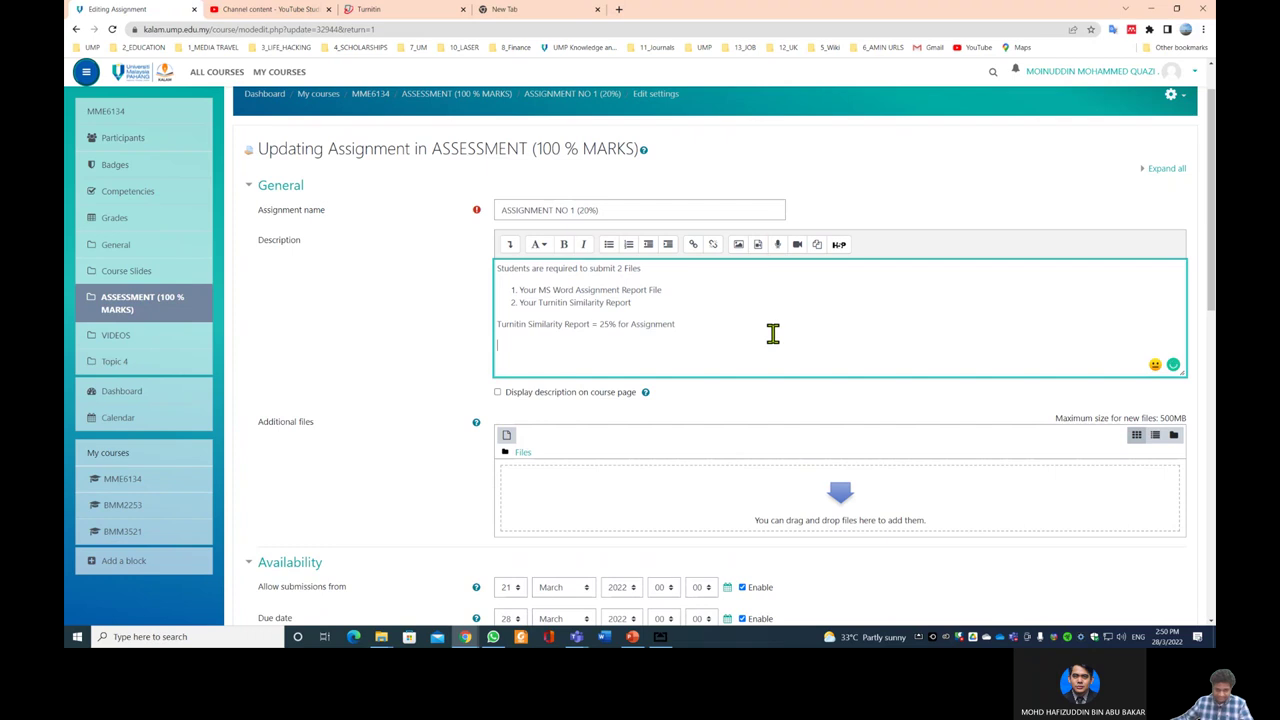
drag(592, 324, 686, 326)
click(690, 326)
key(Tab)
Duplicate that line and edit the copy to read 20% for Test 1 and Test 2
triple_click(669, 324)
key(ctrl+c)
click(690, 324)
key(ctrl+v)
click(609, 345)
key(BackSpace)
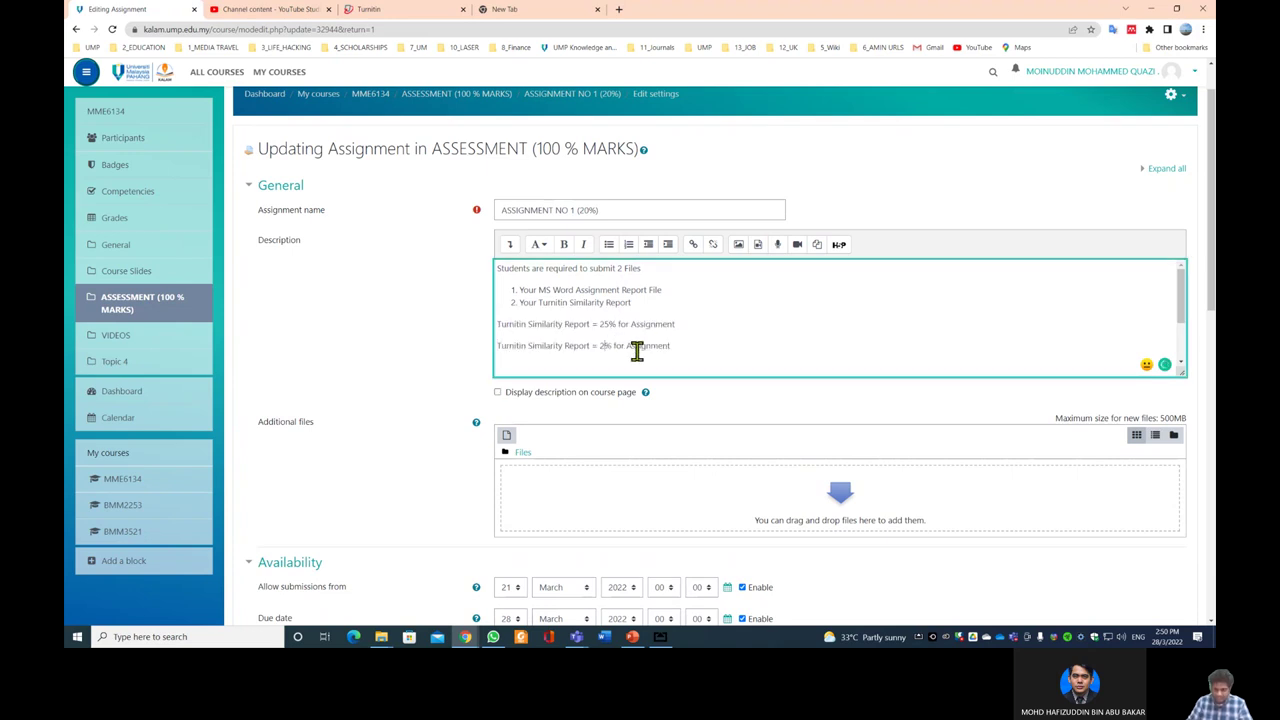
text(0)
key(Down)
key(Down)
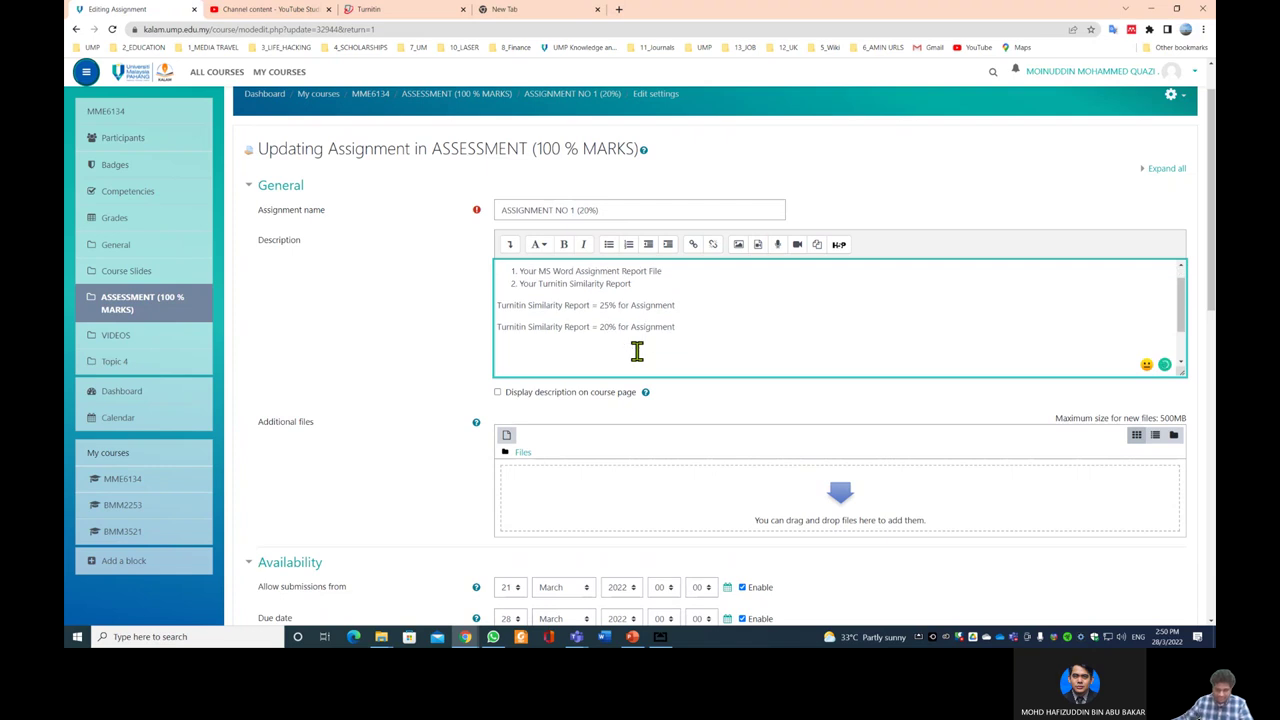
double_click(652, 326)
text(Test 1 and Test 2)
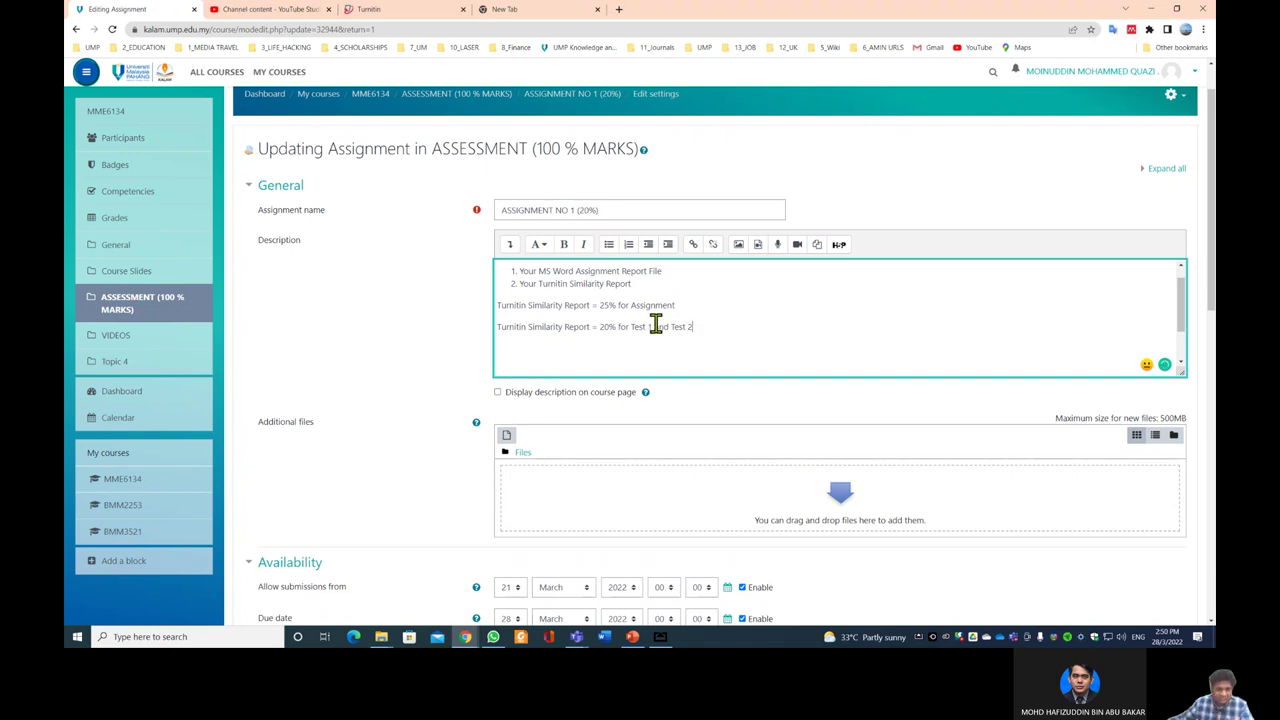
scroll(652, 326, up, 1)
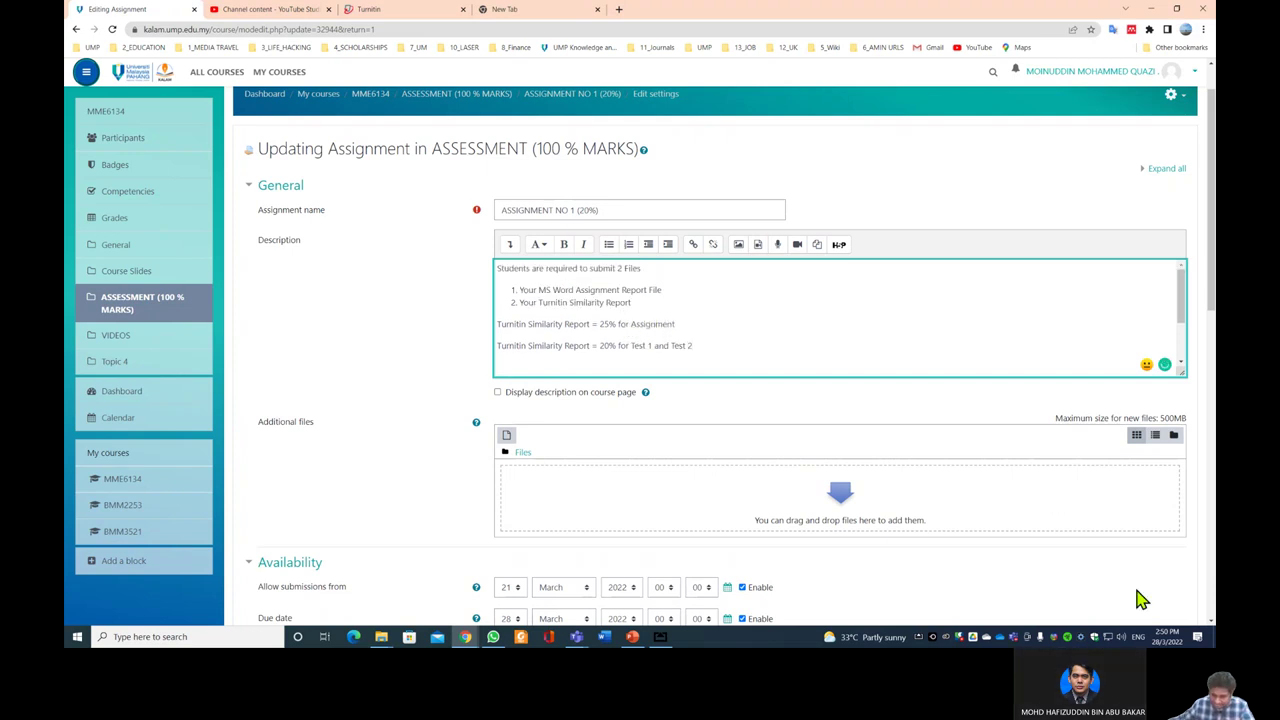
click(1123, 634)
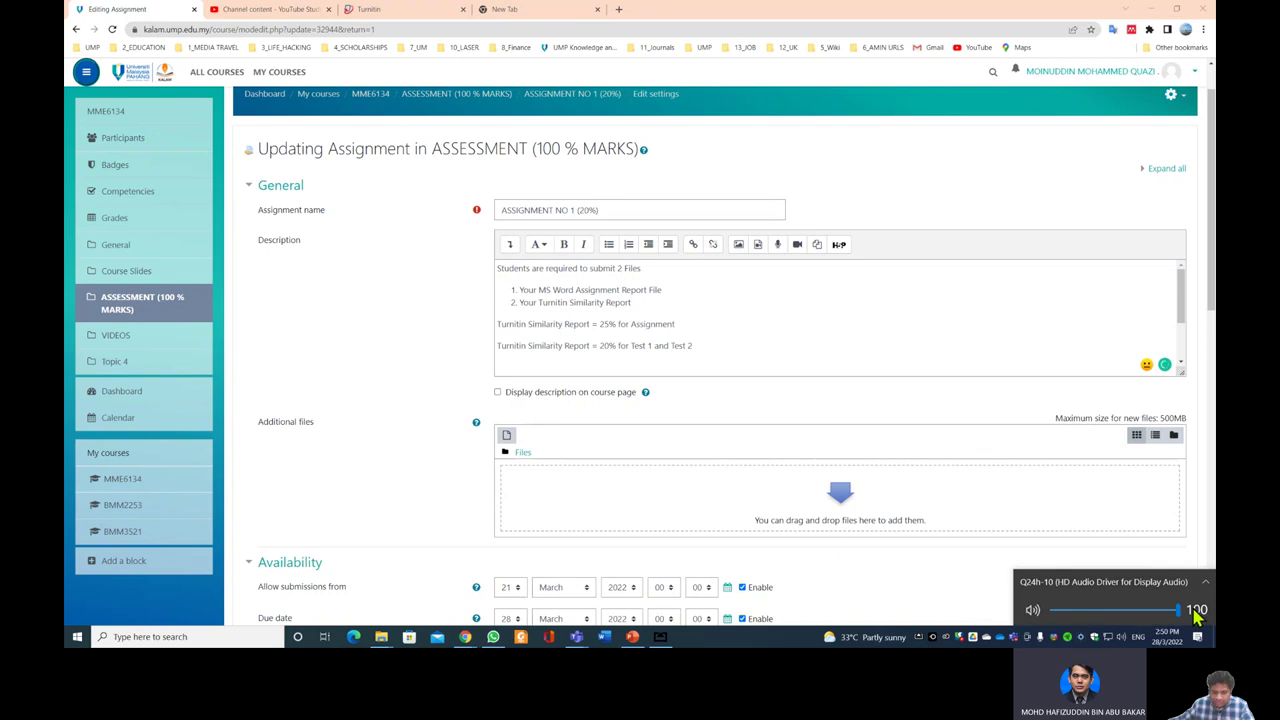
Add a 'Sources Allowed are' line below the Test 1 and Test 2 lines in the description
click(695, 345)
drag(695, 345, 514, 259)
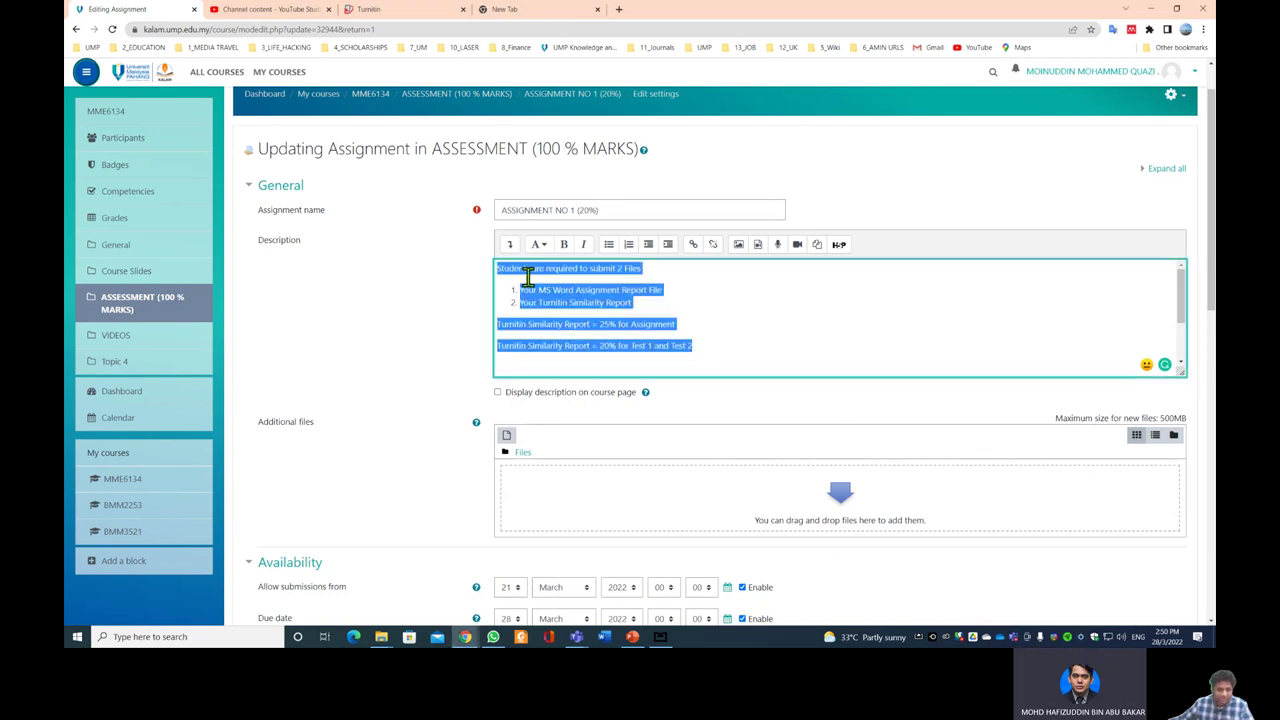
click(606, 294)
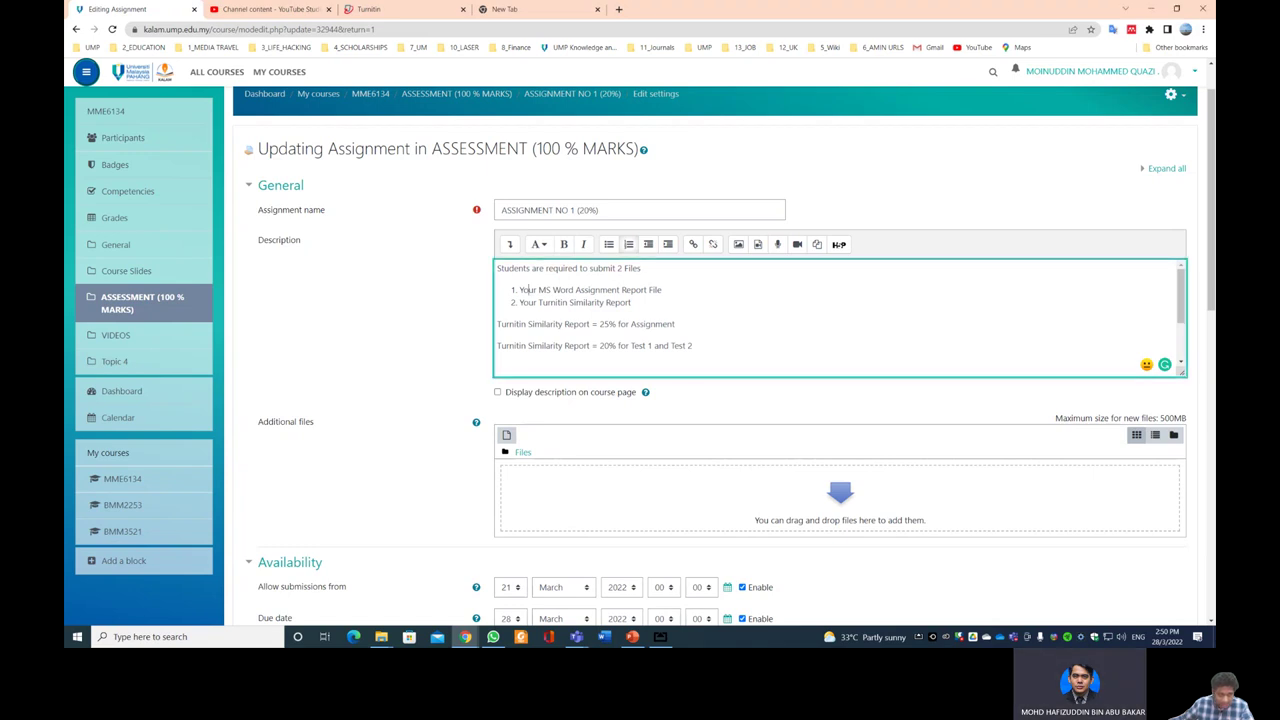
click(722, 346)
key(Return)
text(Sour)
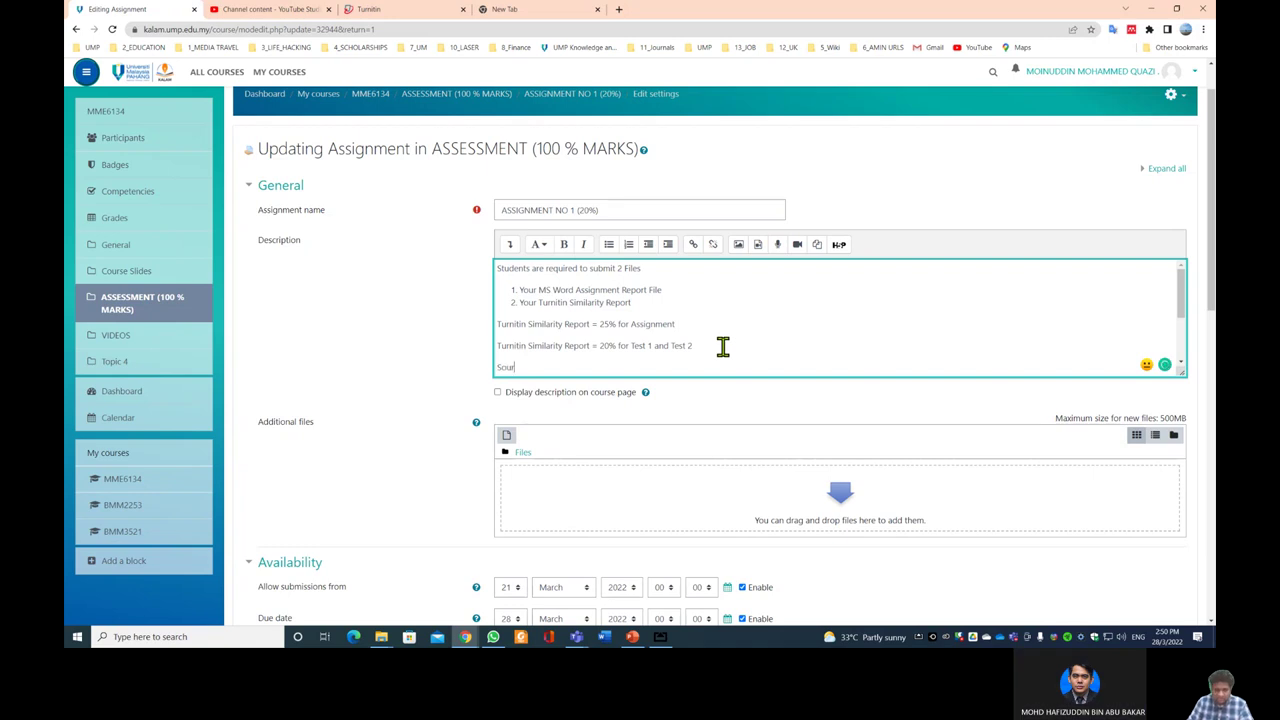
text(ces Allowed)
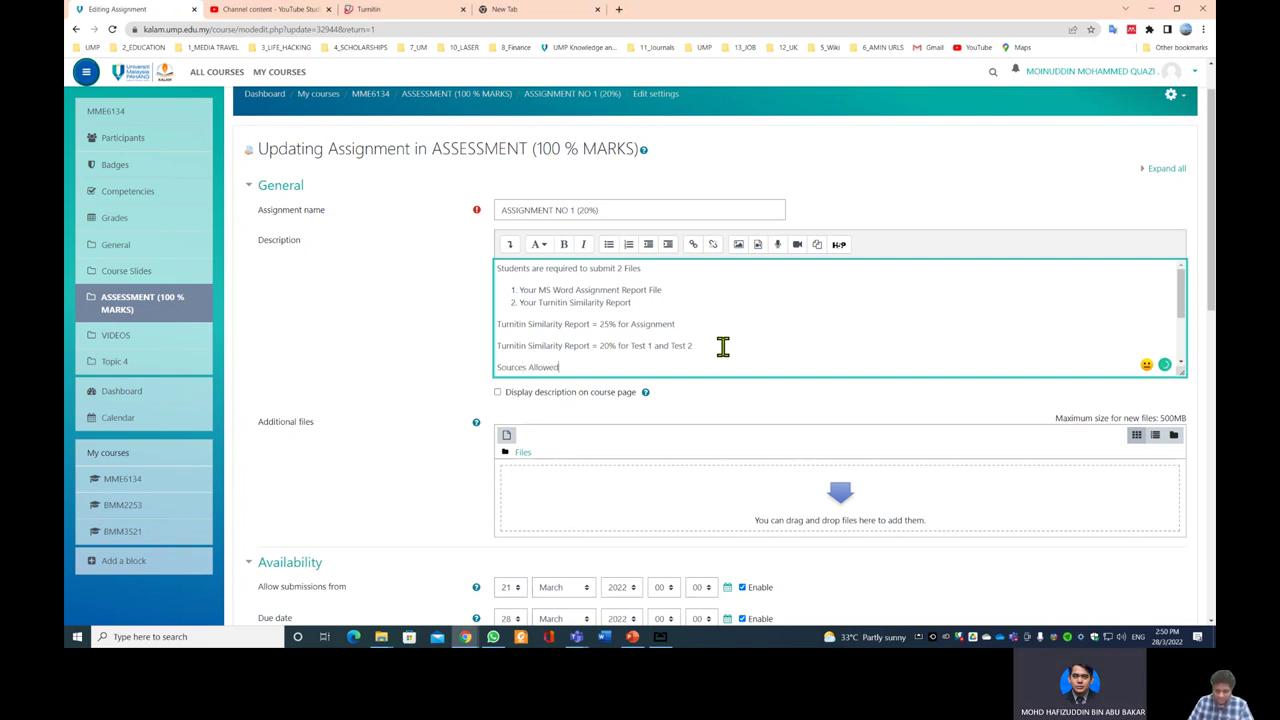
text( are)
key(Return)
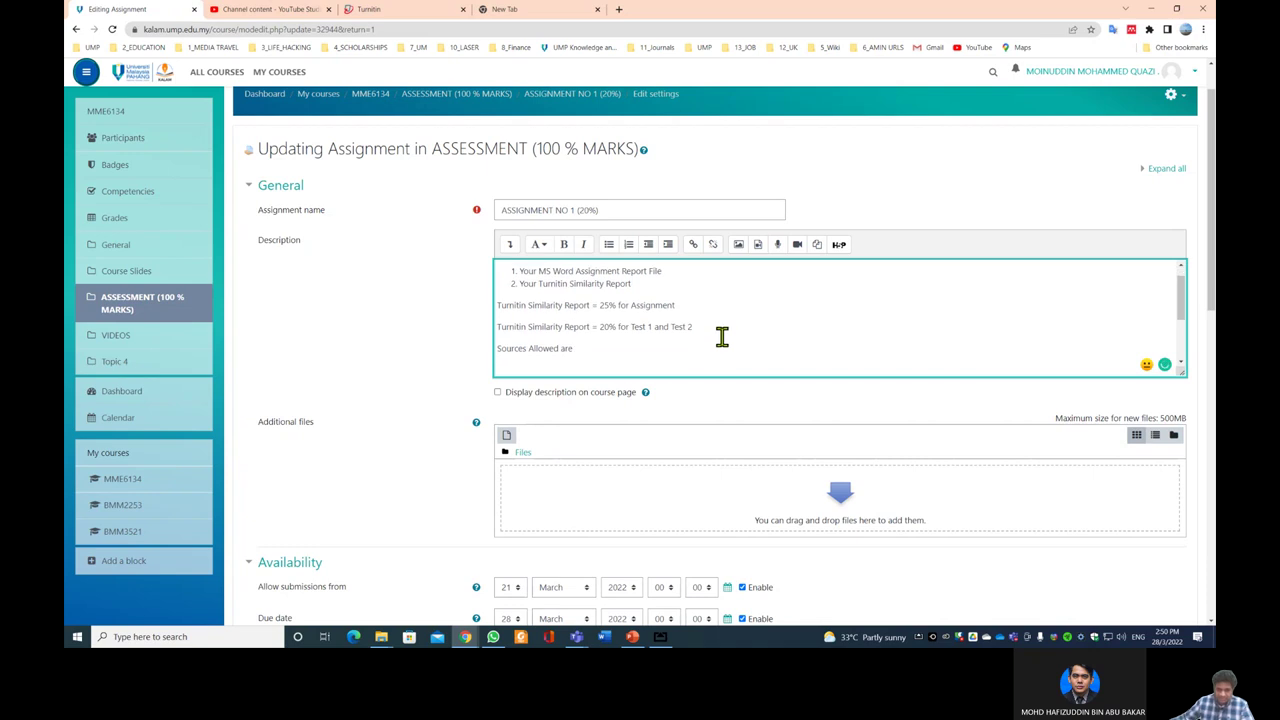
Create a numbered list: Websites, Books, Journals, Internet web pages periodicals etc, fixing 'periodicles'
click(629, 252)
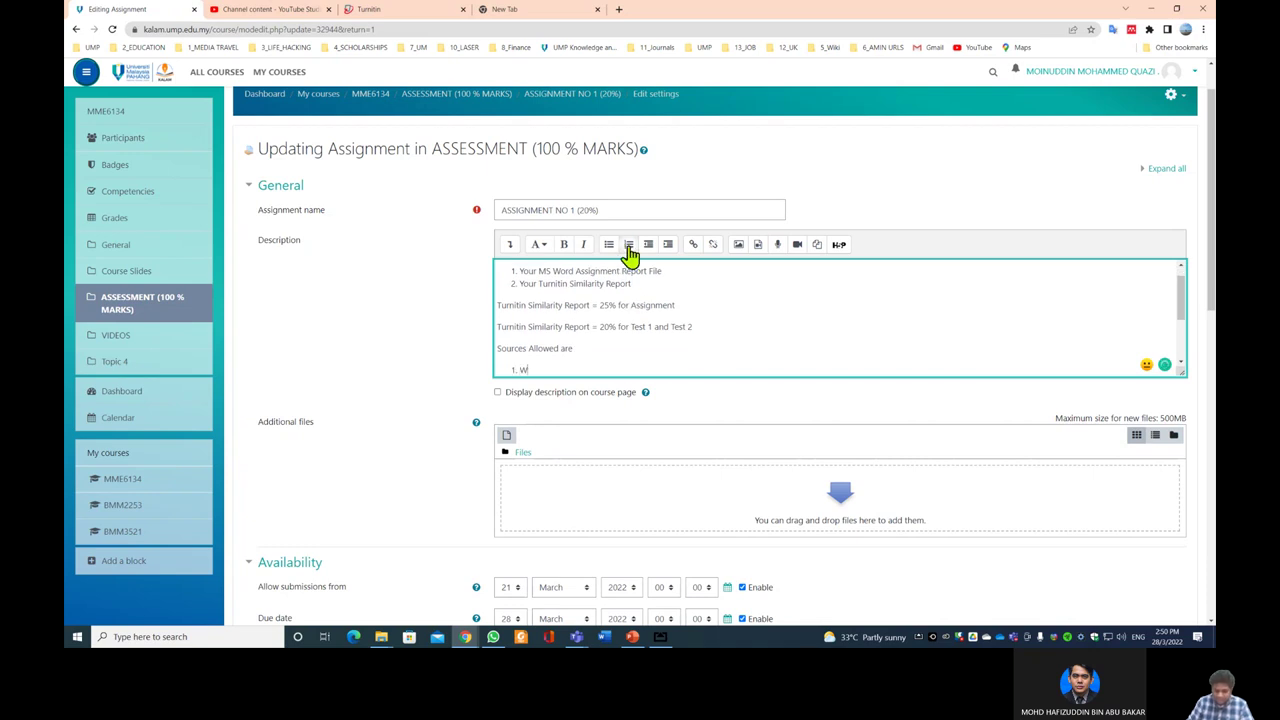
text(Websites,)
key(Return)
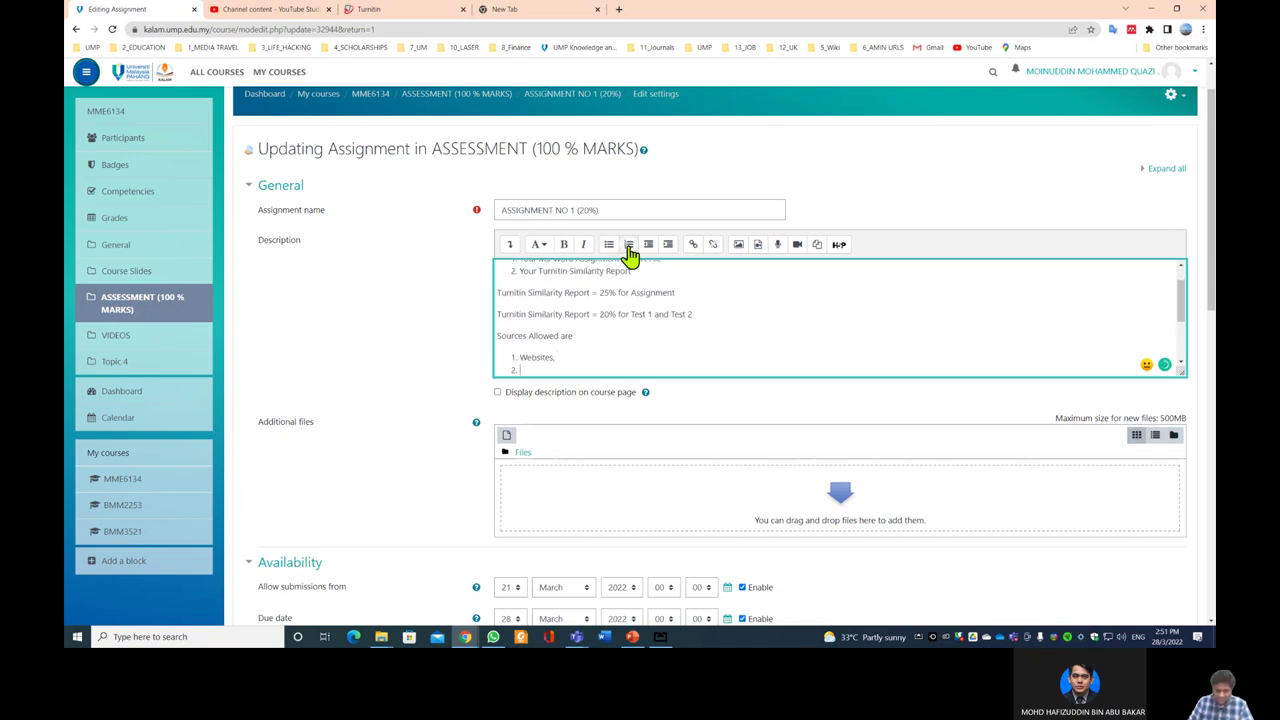
text(Books)
key(Return)
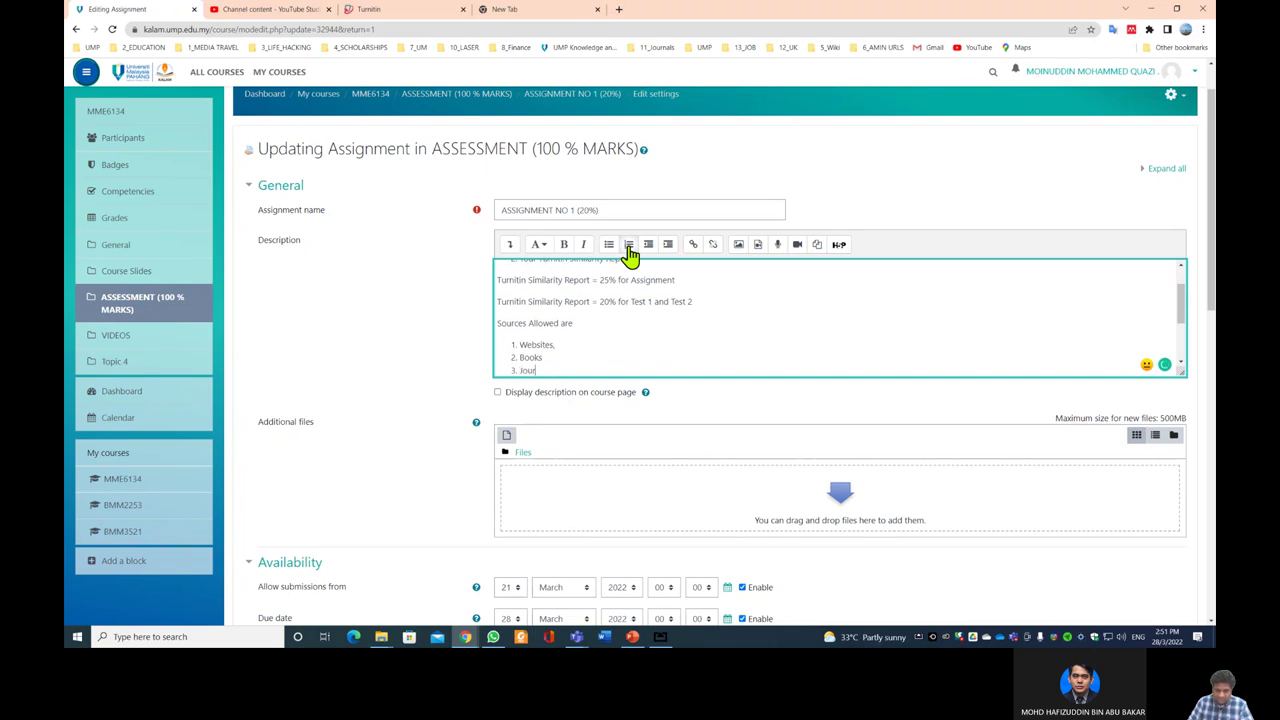
text(Journals)
key(Return)
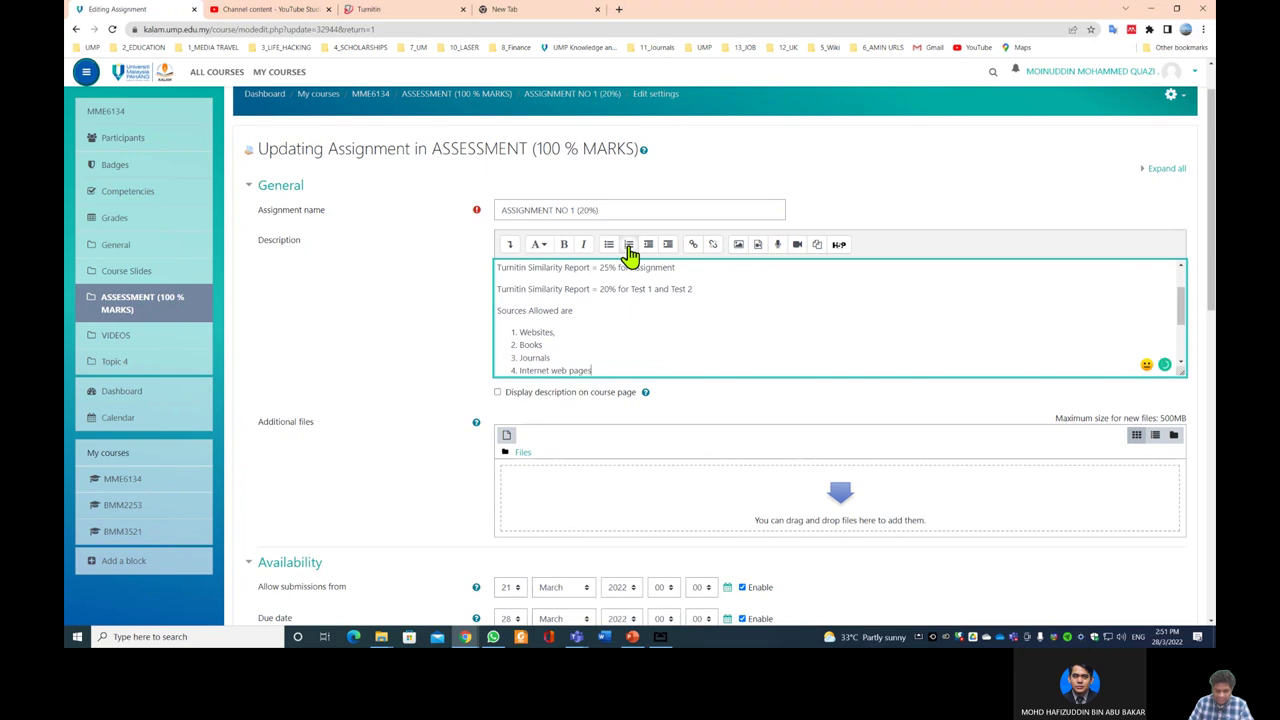
text(Internet web pages periodicles etc)
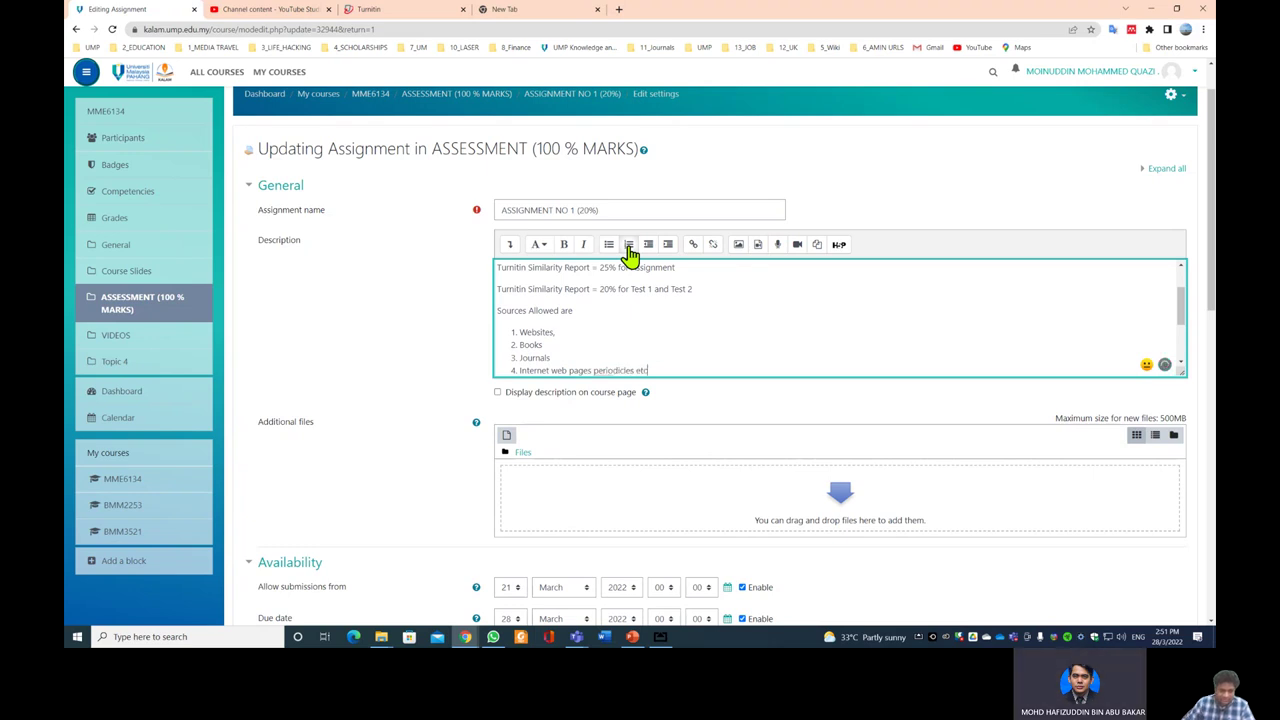
click(610, 367)
click(630, 411)
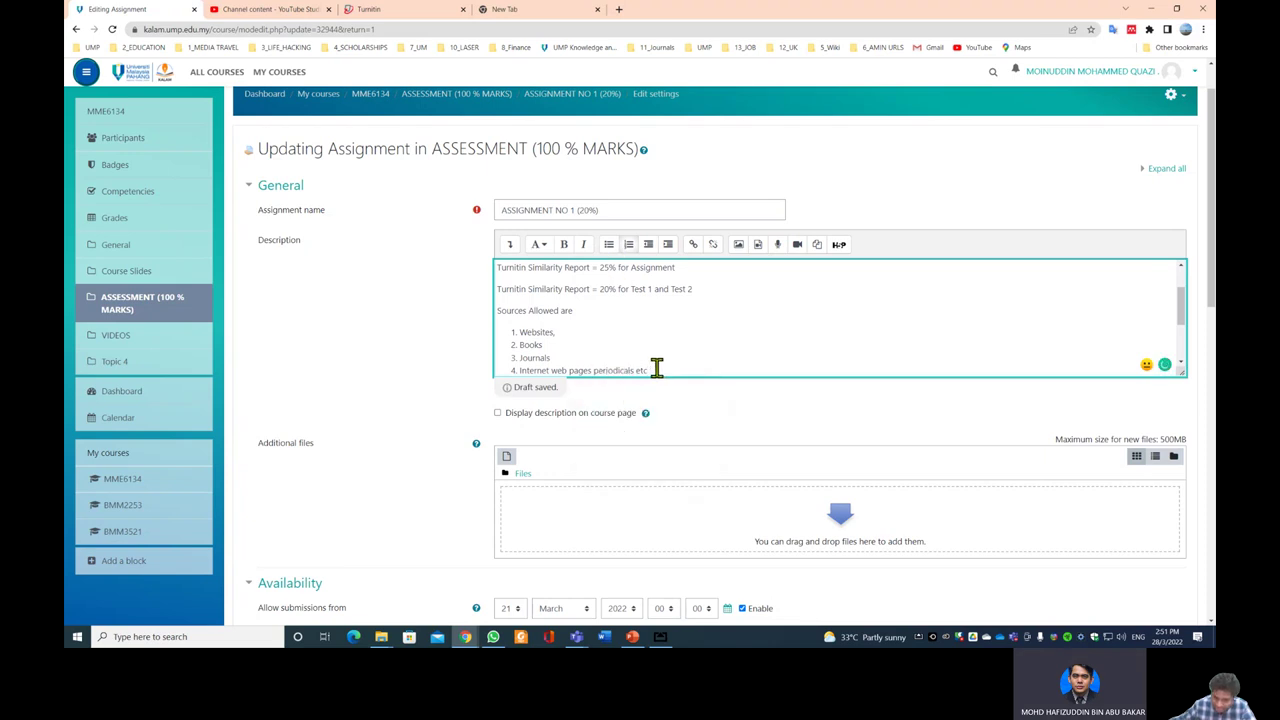
drag(666, 366, 623, 334)
scroll(623, 333, up, 2)
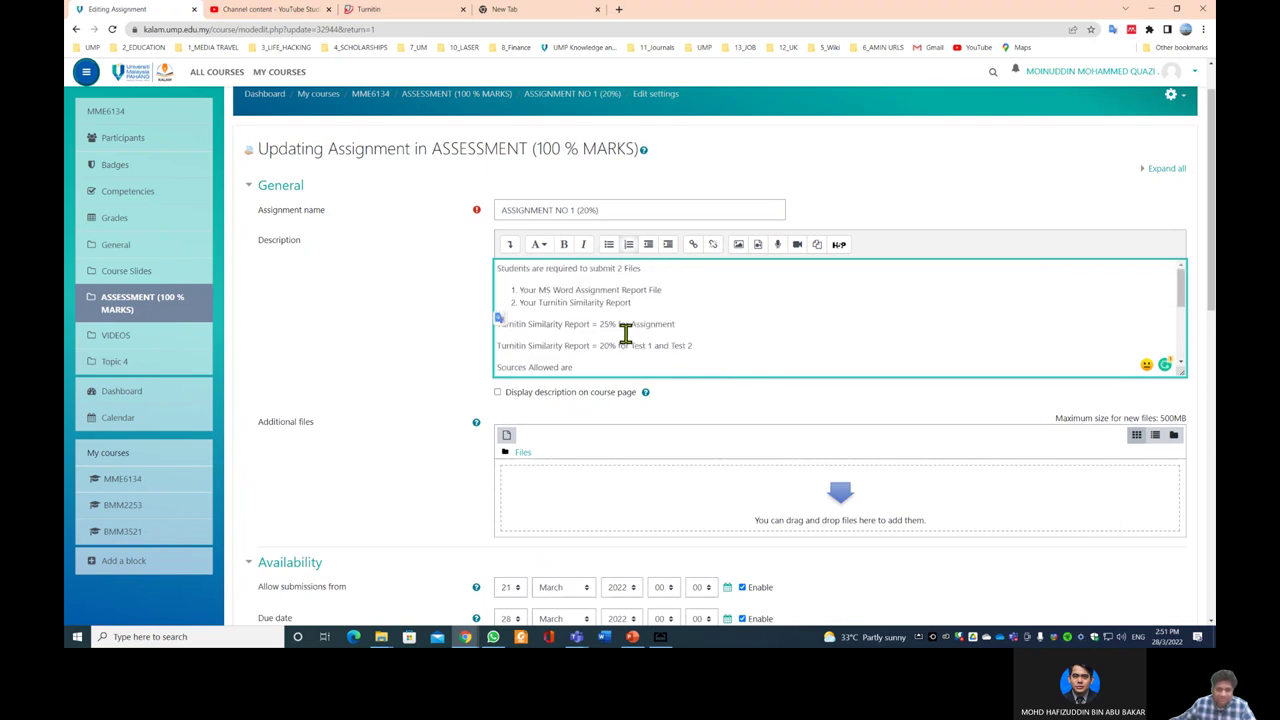
scroll(625, 334, down, 2)
scroll(614, 240, down, 3)
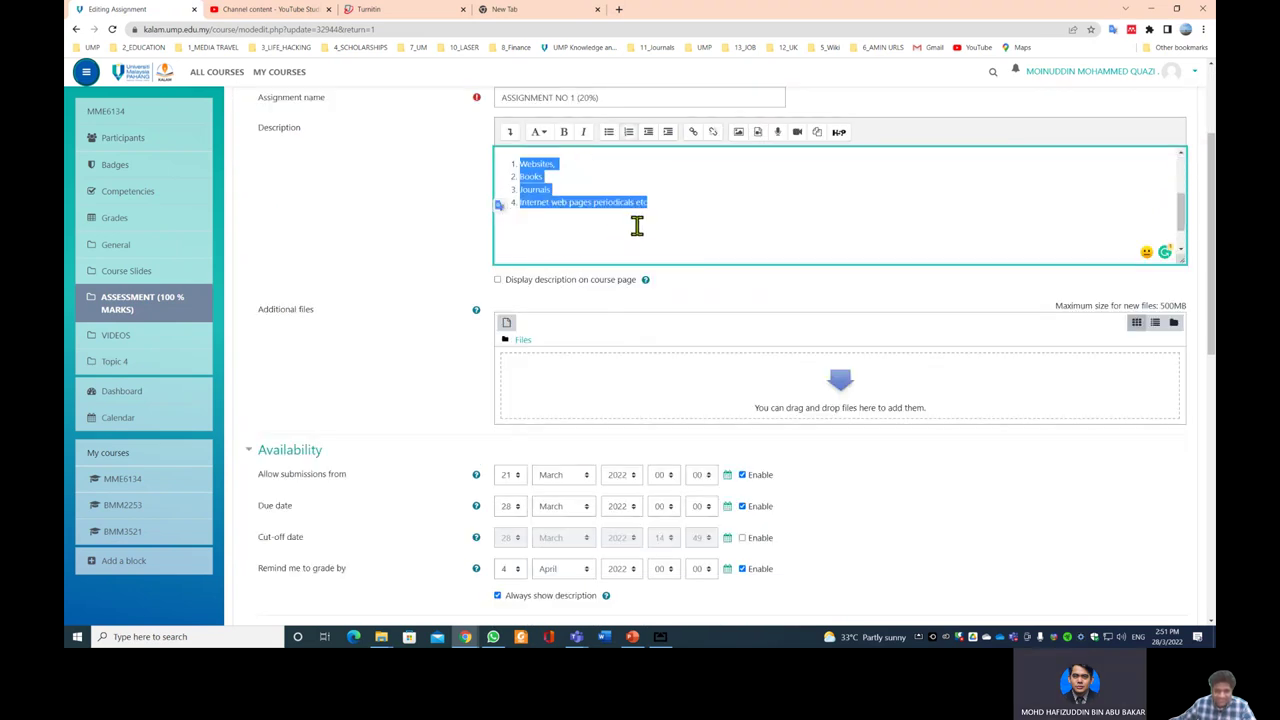
End the numbered sources list, removing the empty fifth item
click(668, 207)
key(Return)
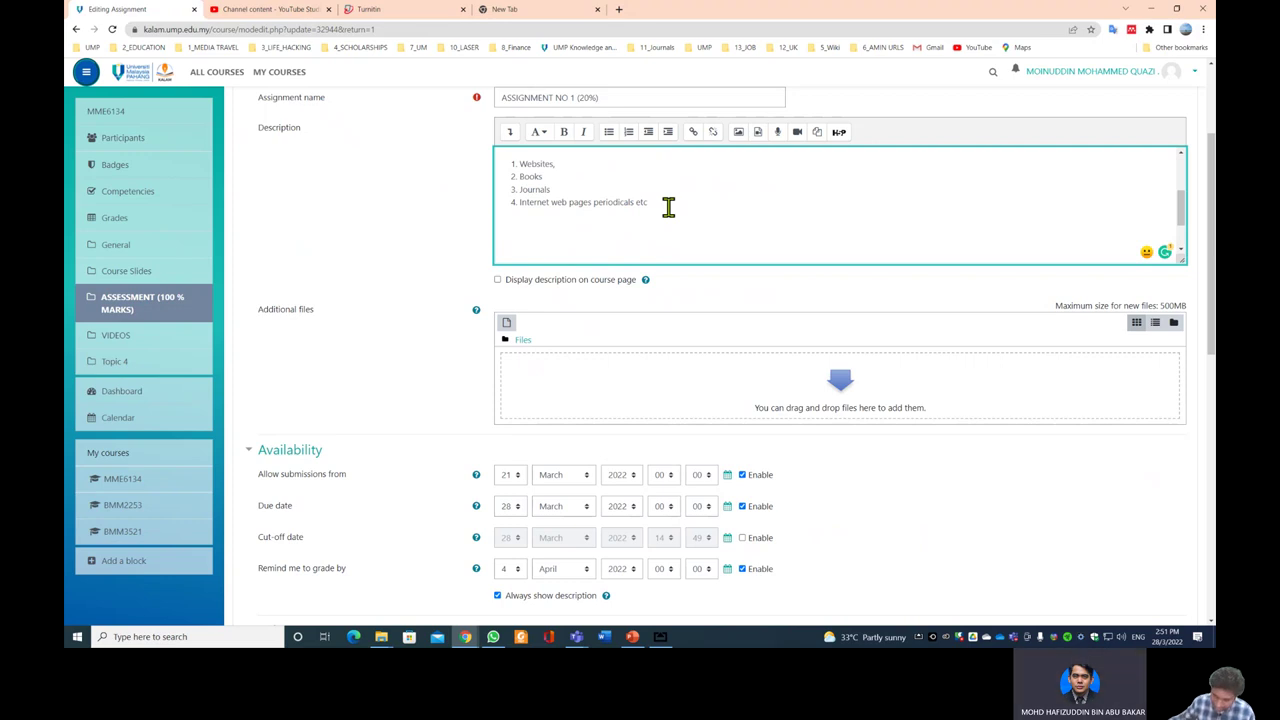
scroll(662, 200, up, 1)
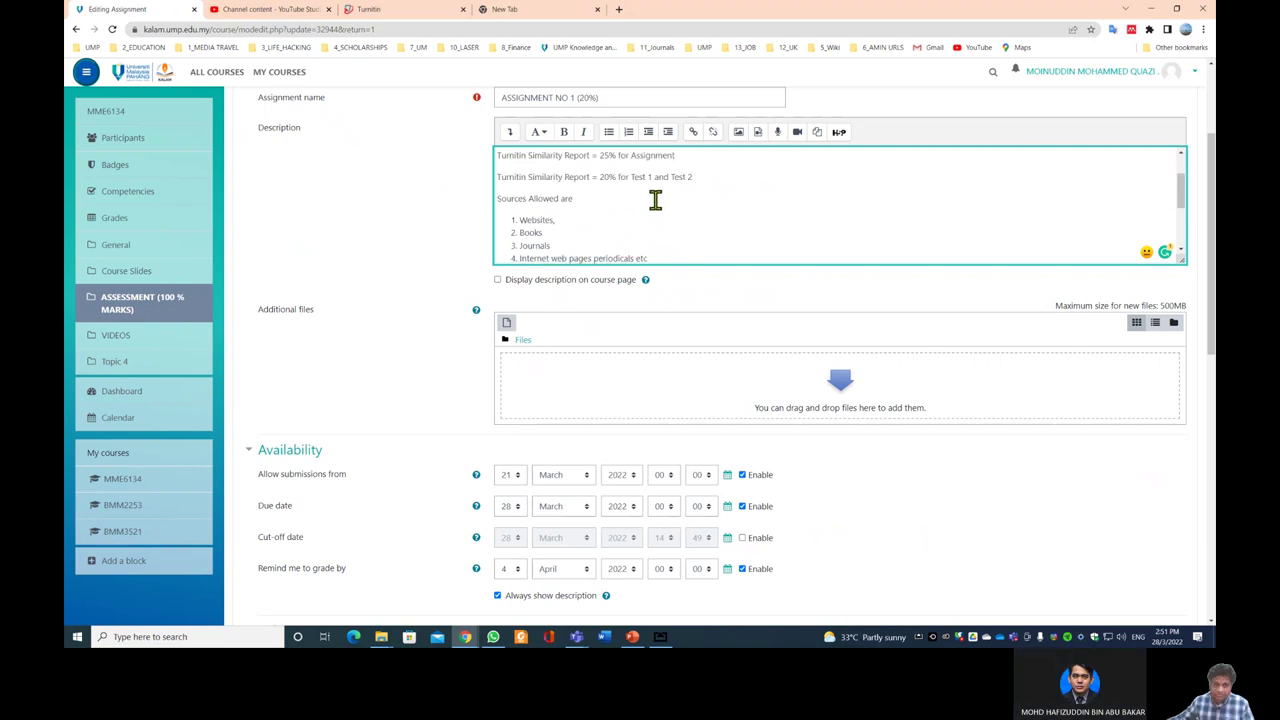
scroll(655, 200, up, 1)
Make the 25% assignment and 20% test similarity limits bold
double_click(604, 211)
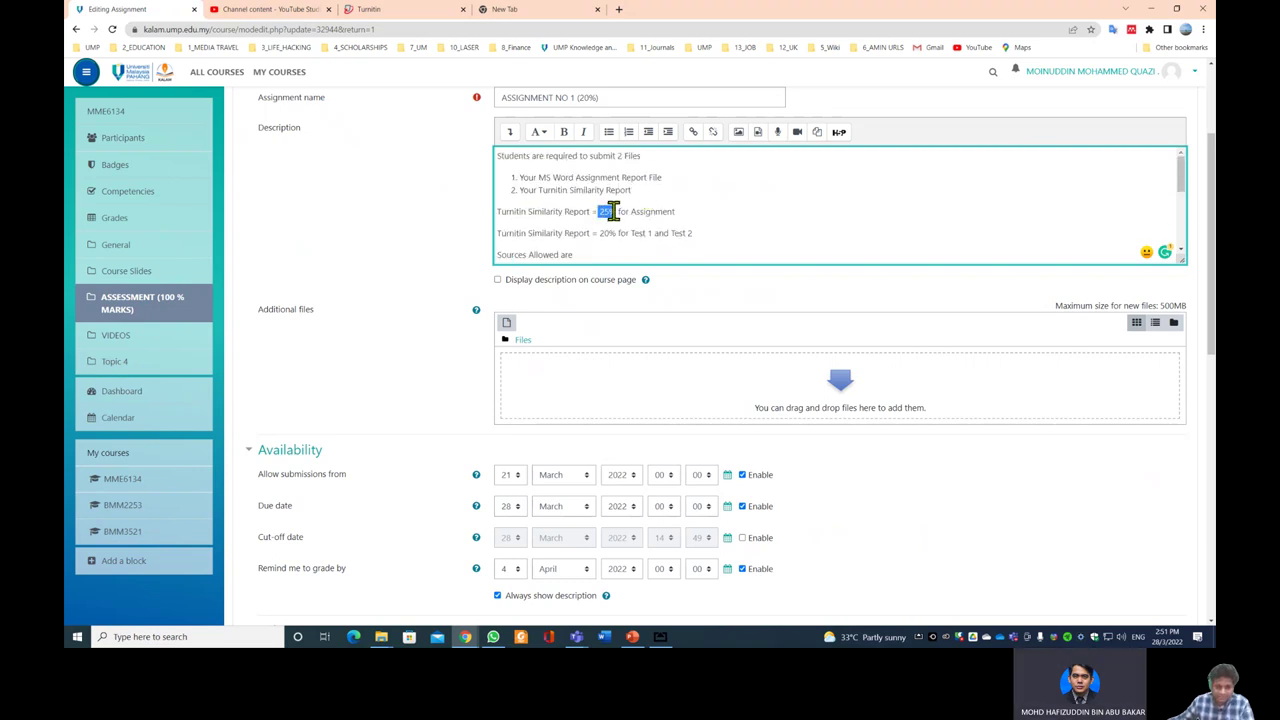
key(ctrl+b)
drag(597, 233, 617, 232)
key(ctrl+b)
click(695, 234)
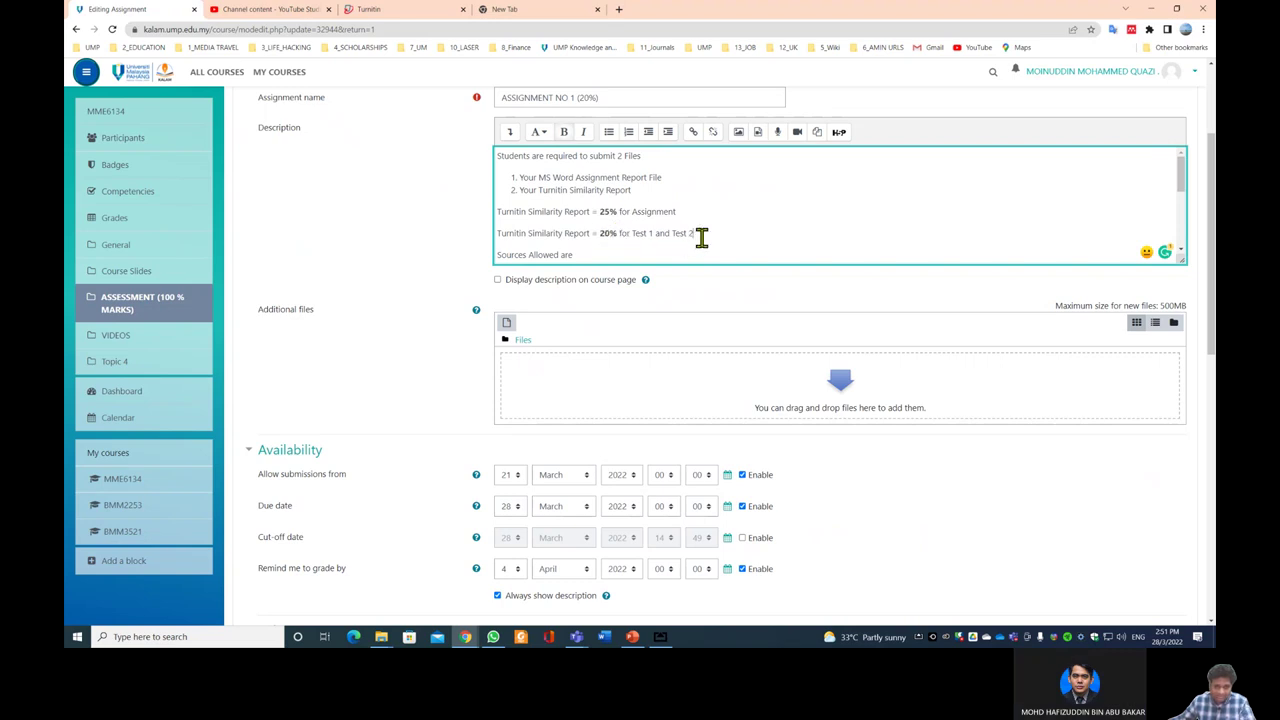
drag(688, 211, 497, 211)
click(617, 232)
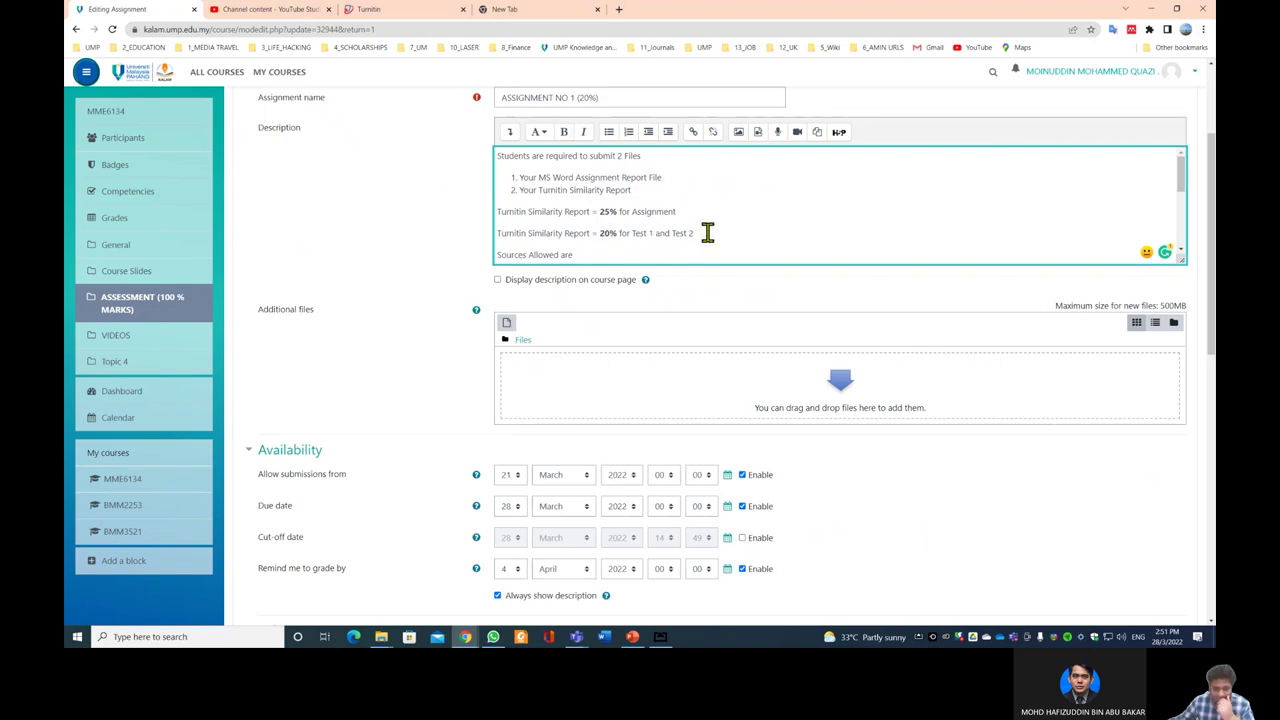
scroll(666, 222, down, 3)
scroll(662, 222, up, 3)
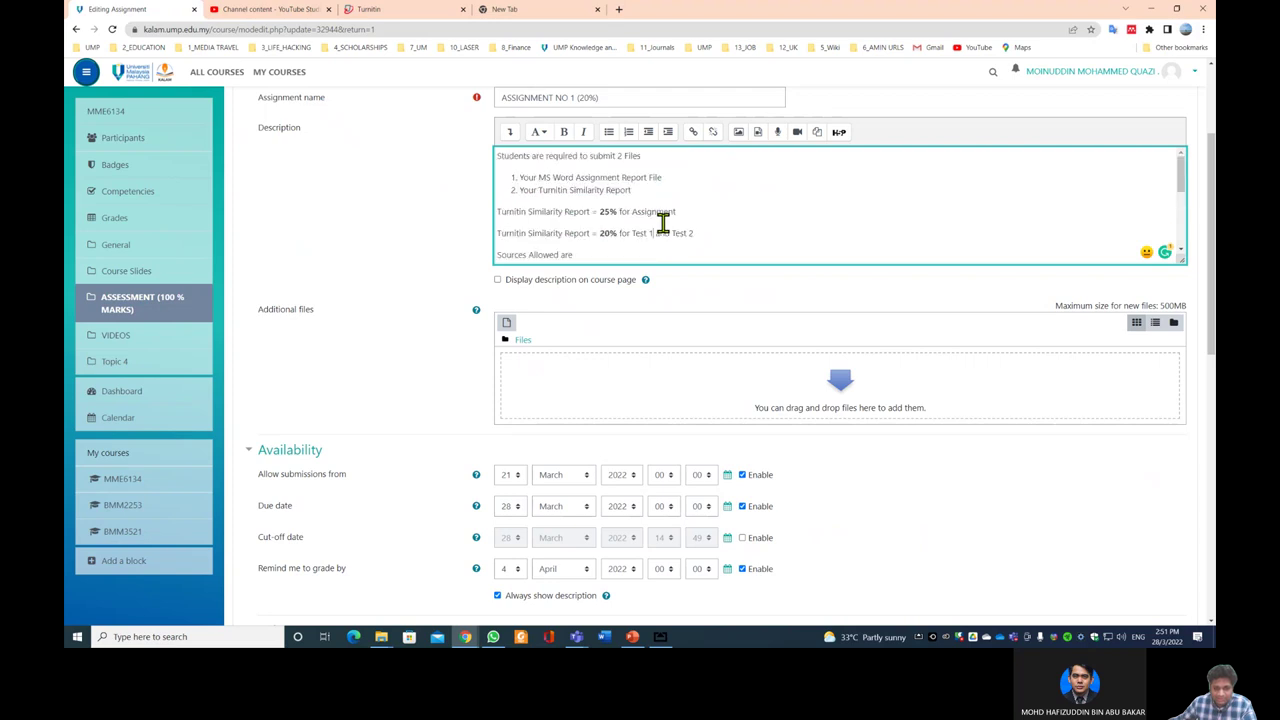
scroll(662, 222, down, 5)
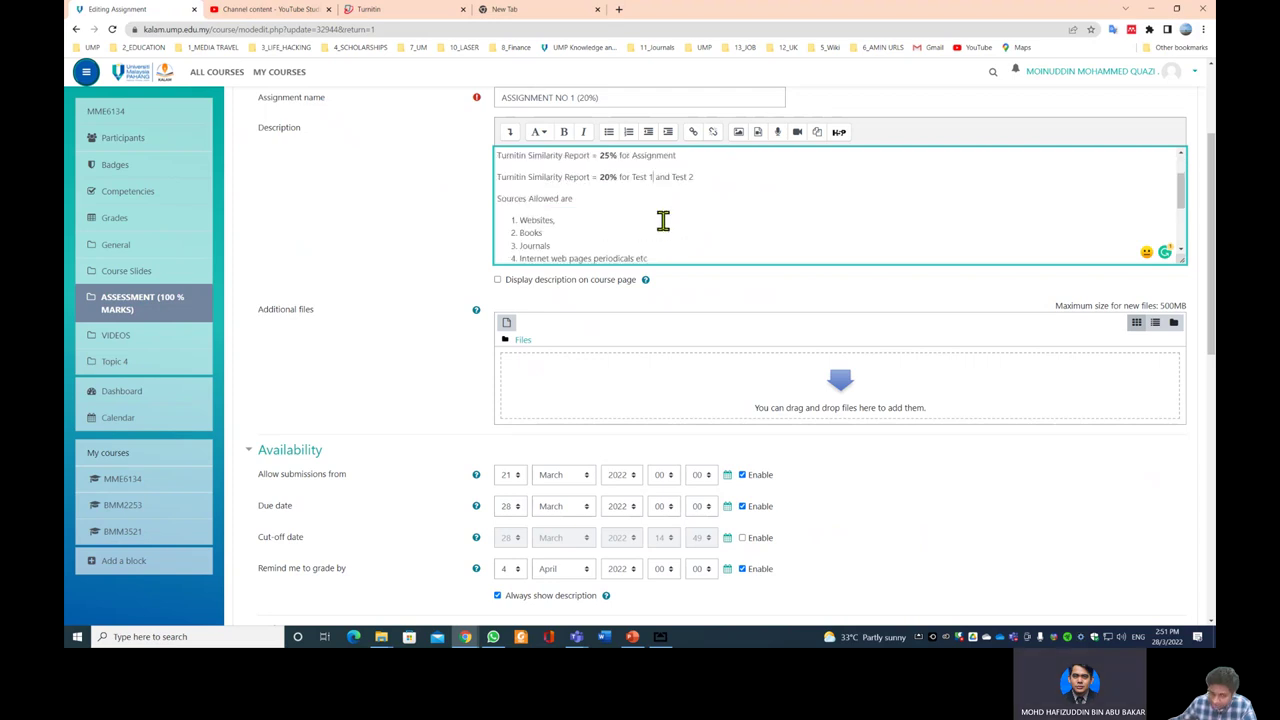
scroll(663, 220, up, 1)
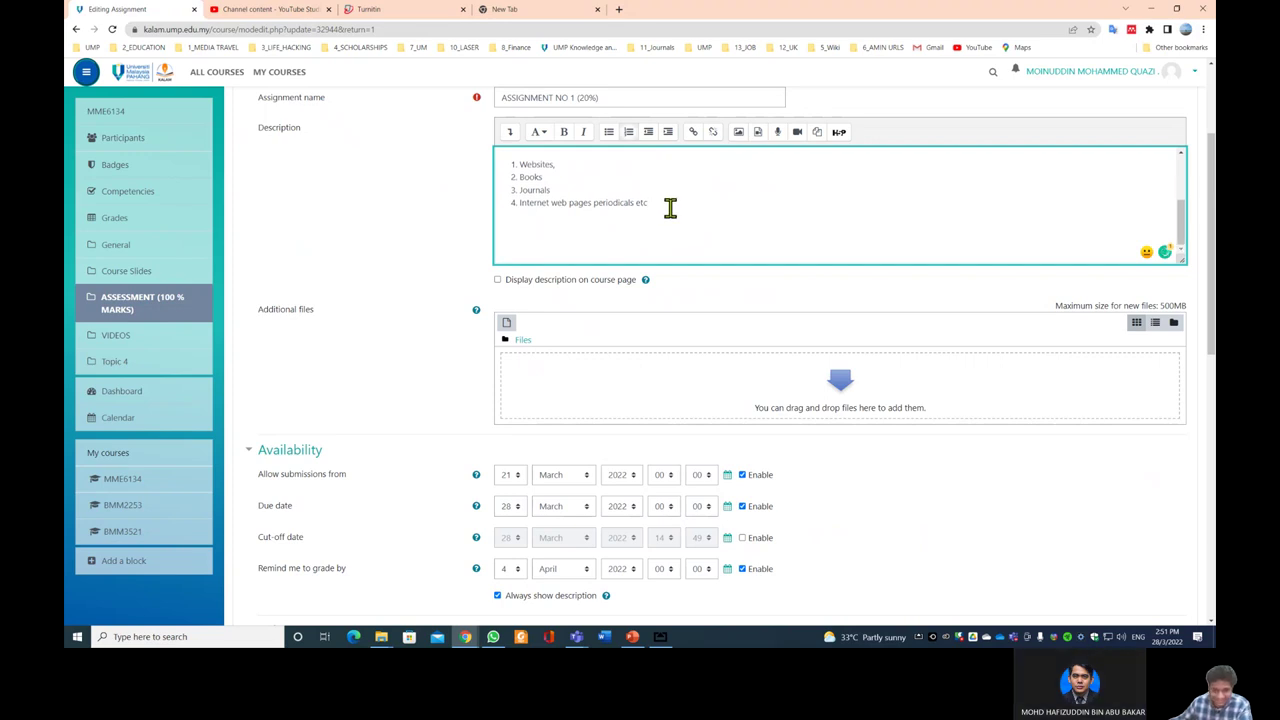
scroll(669, 218, up, 1)
scroll(694, 289, down, 5)
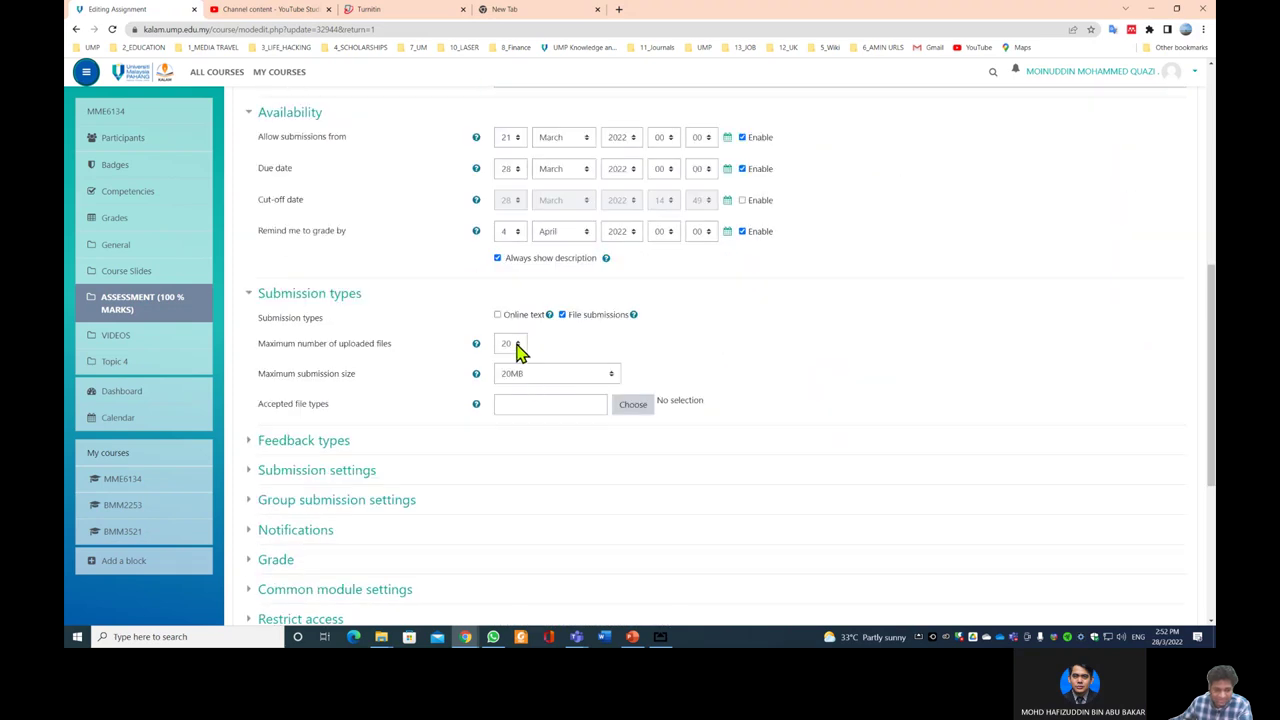
Keep the 20MB maximum submission size and save the assignment, returning to the MME6134 course page
click(568, 378)
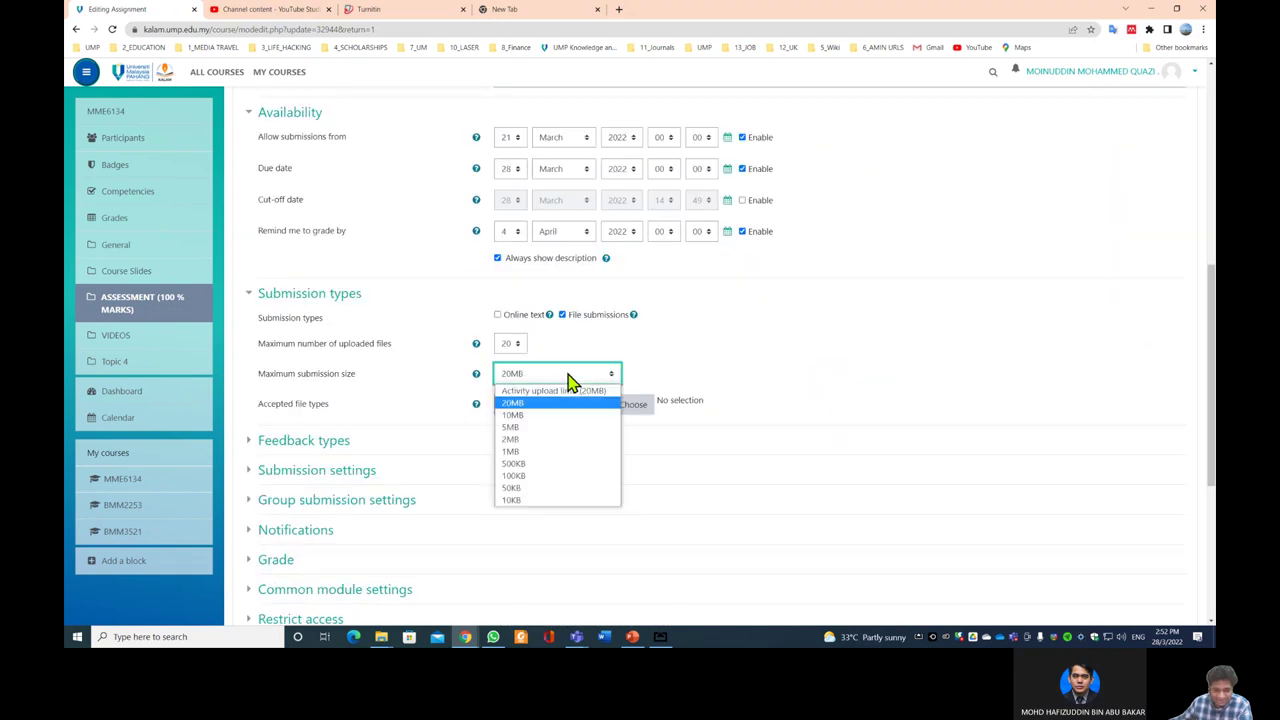
click(568, 404)
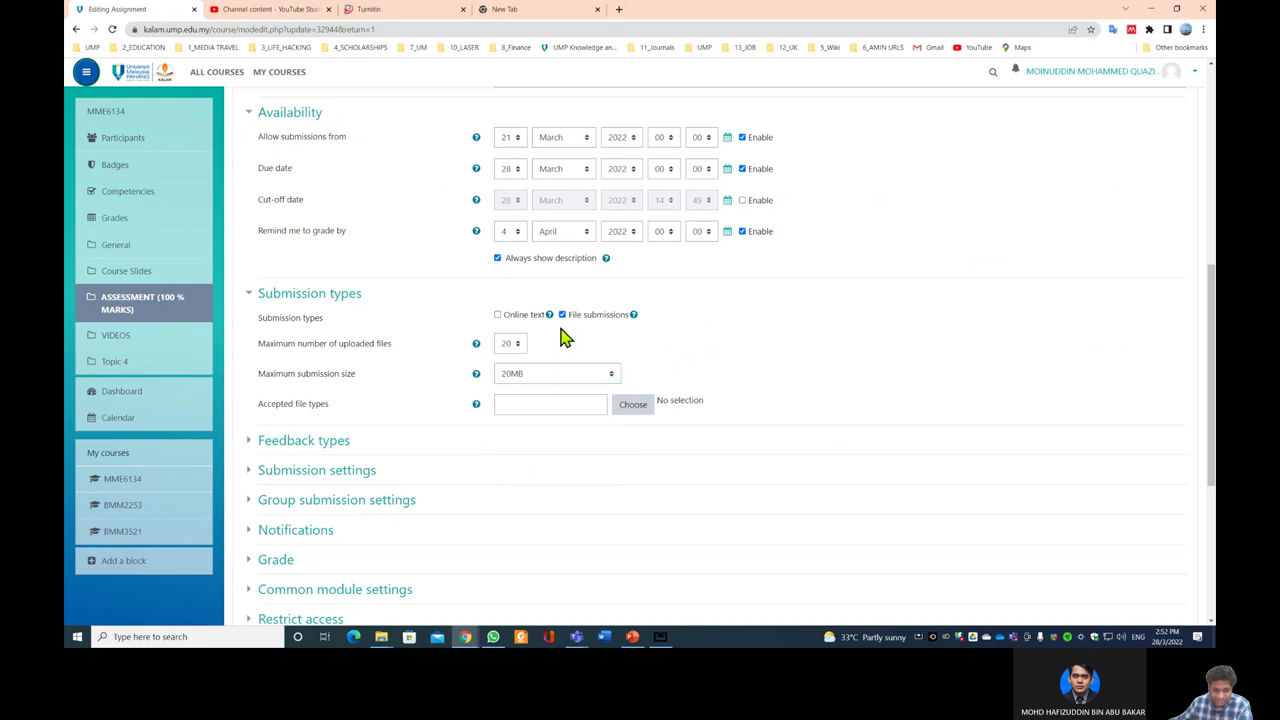
scroll(524, 389, down, 1)
scroll(516, 393, up, 2)
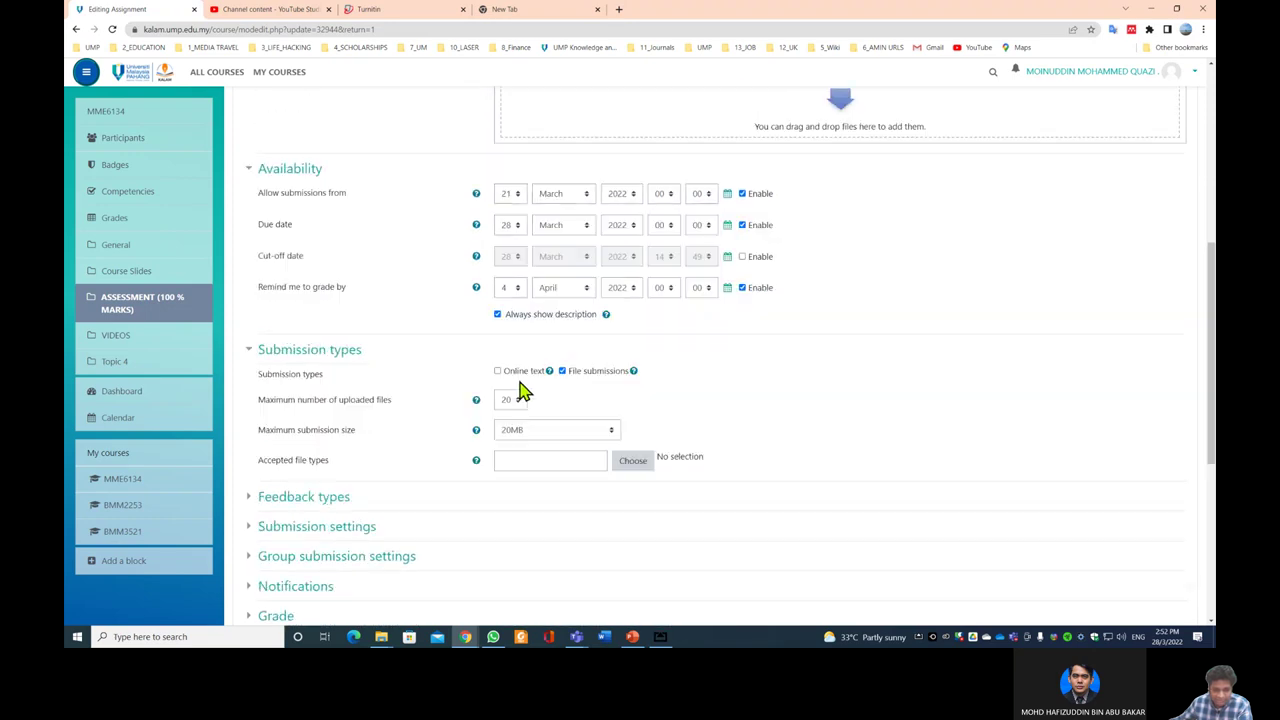
scroll(634, 385, up, 1)
scroll(638, 381, up, 2)
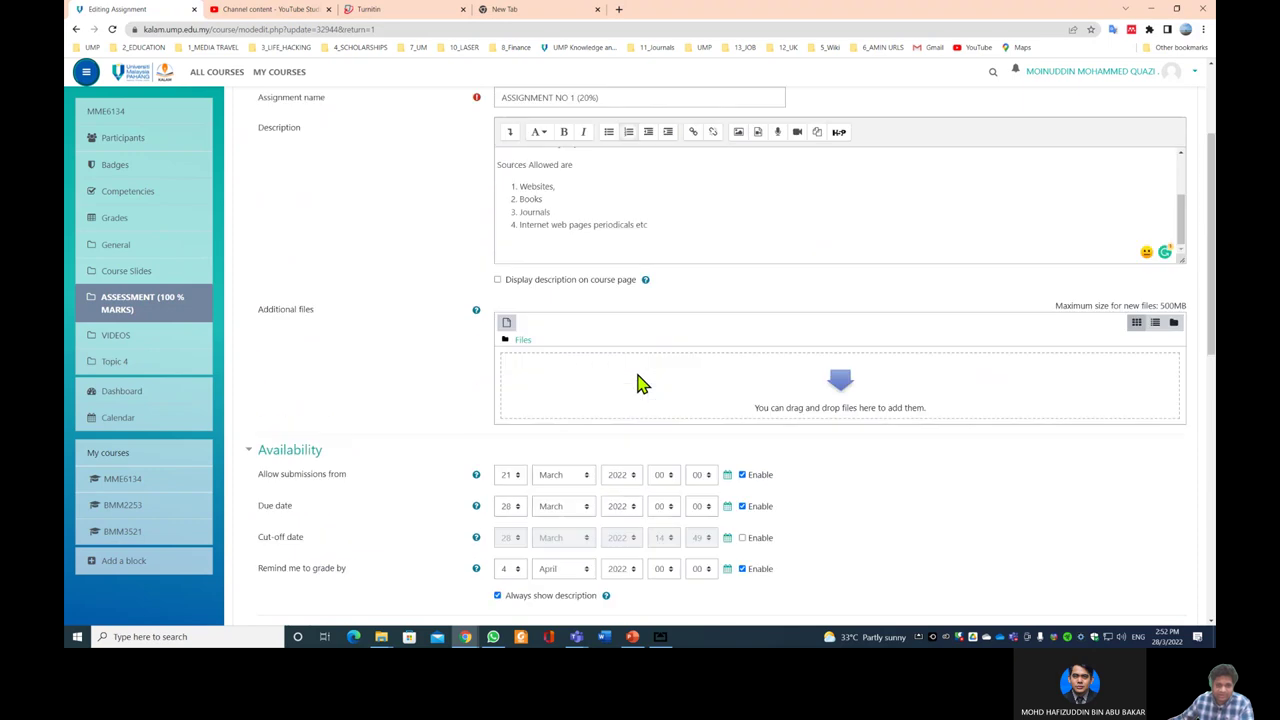
scroll(640, 381, up, 1)
drag(660, 289, 487, 210)
click(538, 233)
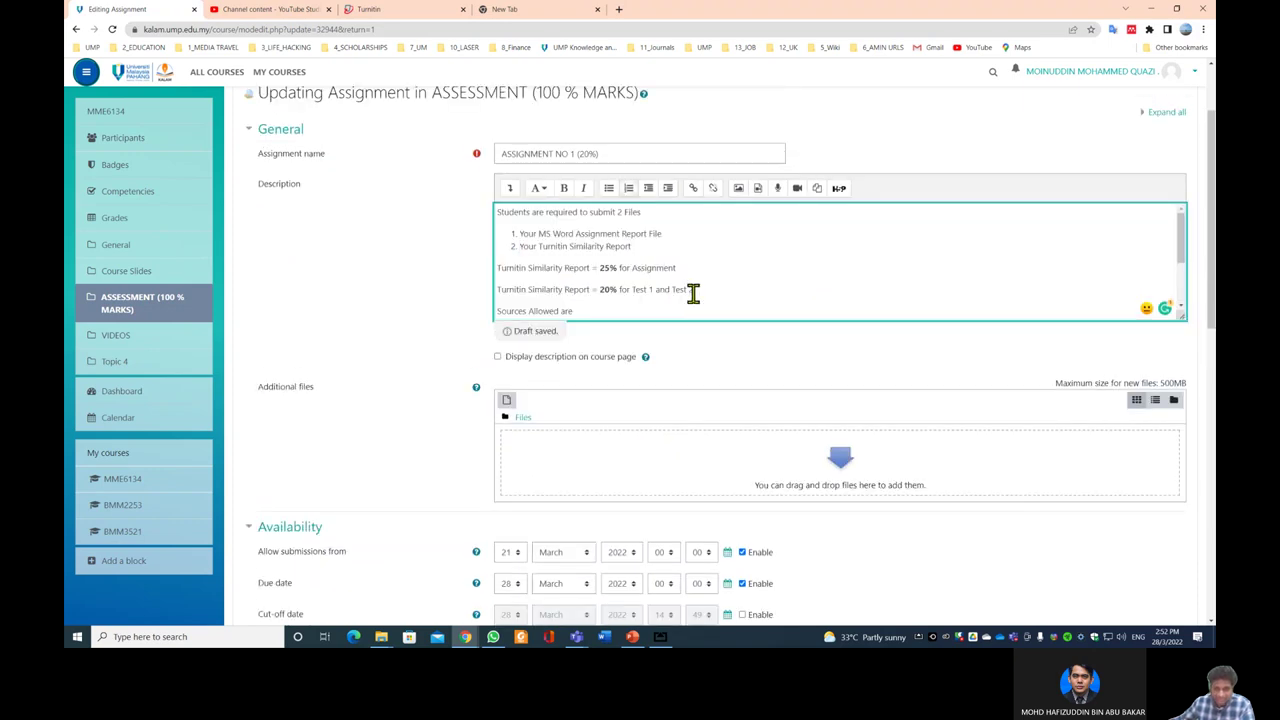
scroll(718, 384, down, 4)
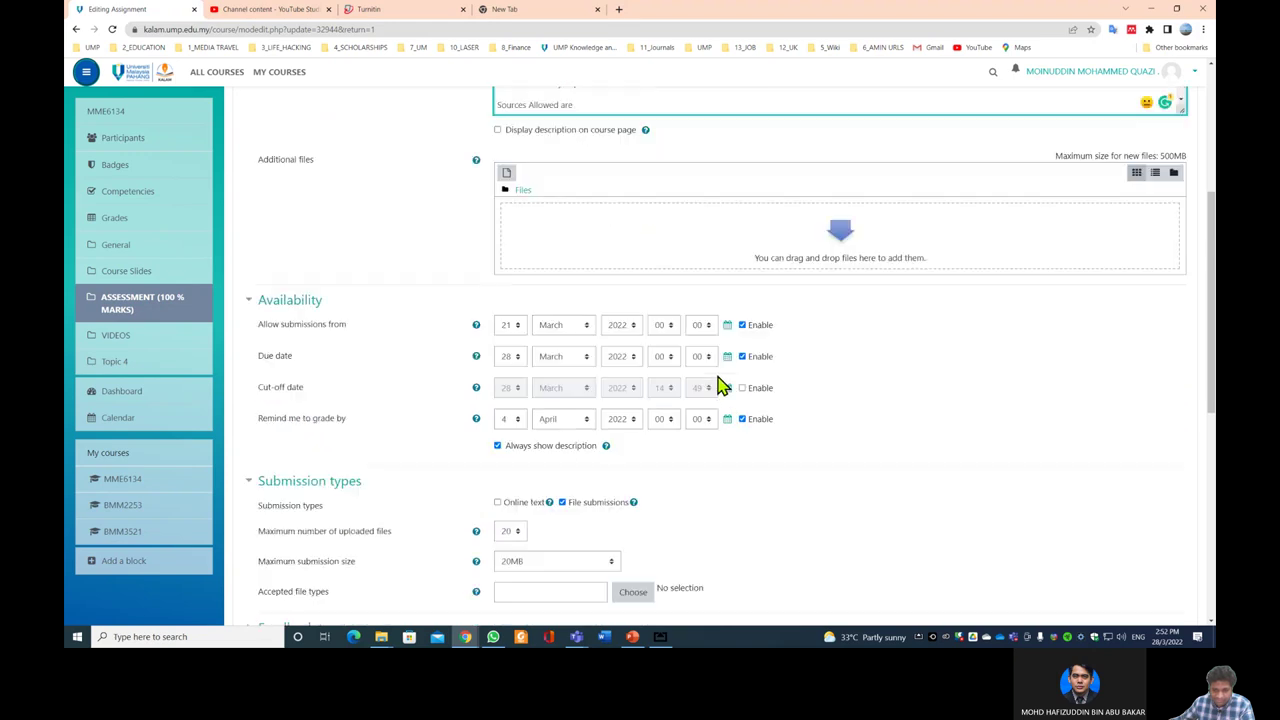
scroll(680, 385, down, 3)
click(584, 426)
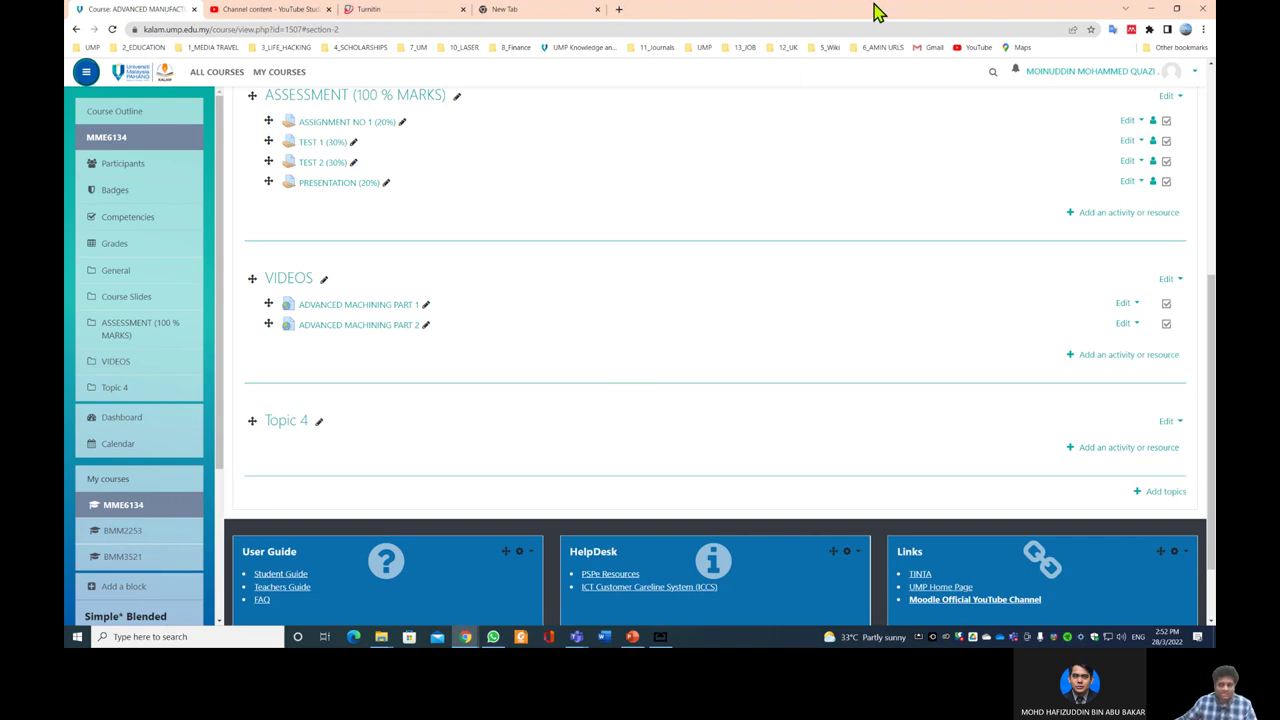
Go to the Google Scholar homepage in a new browser tab
key(ctrl+t)
text(go)
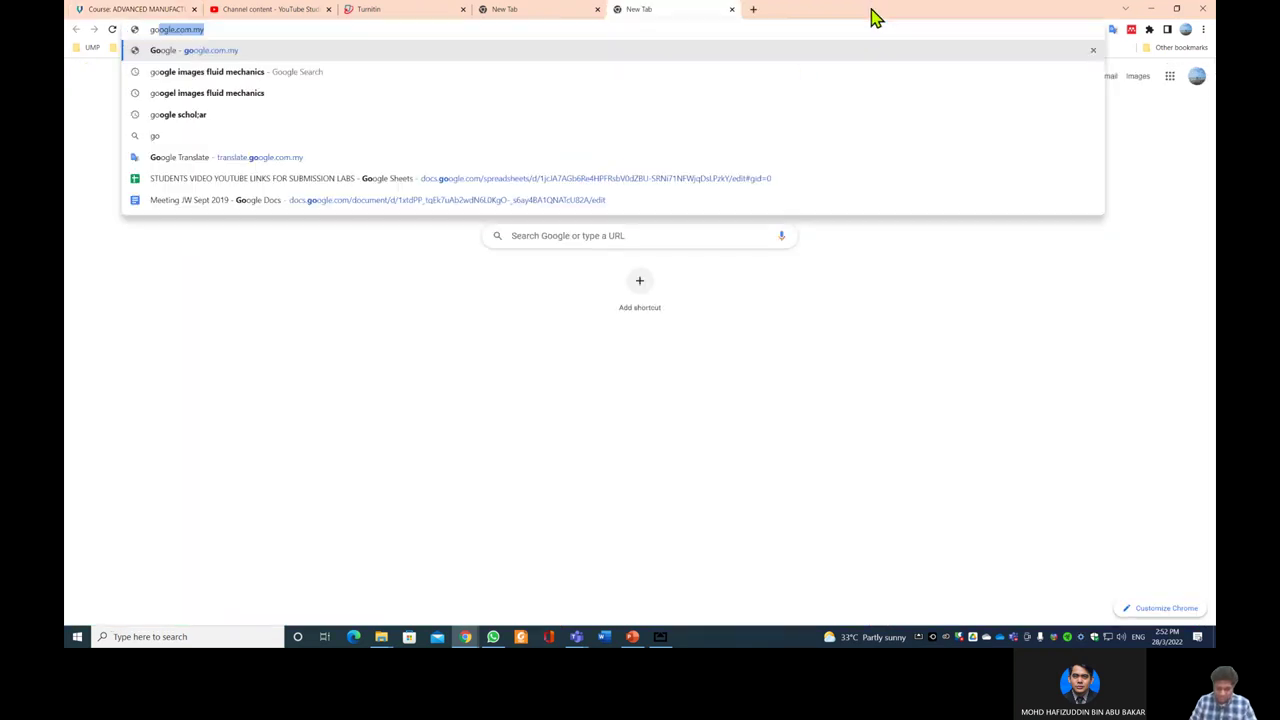
text(ogle schlar)
key(Return)
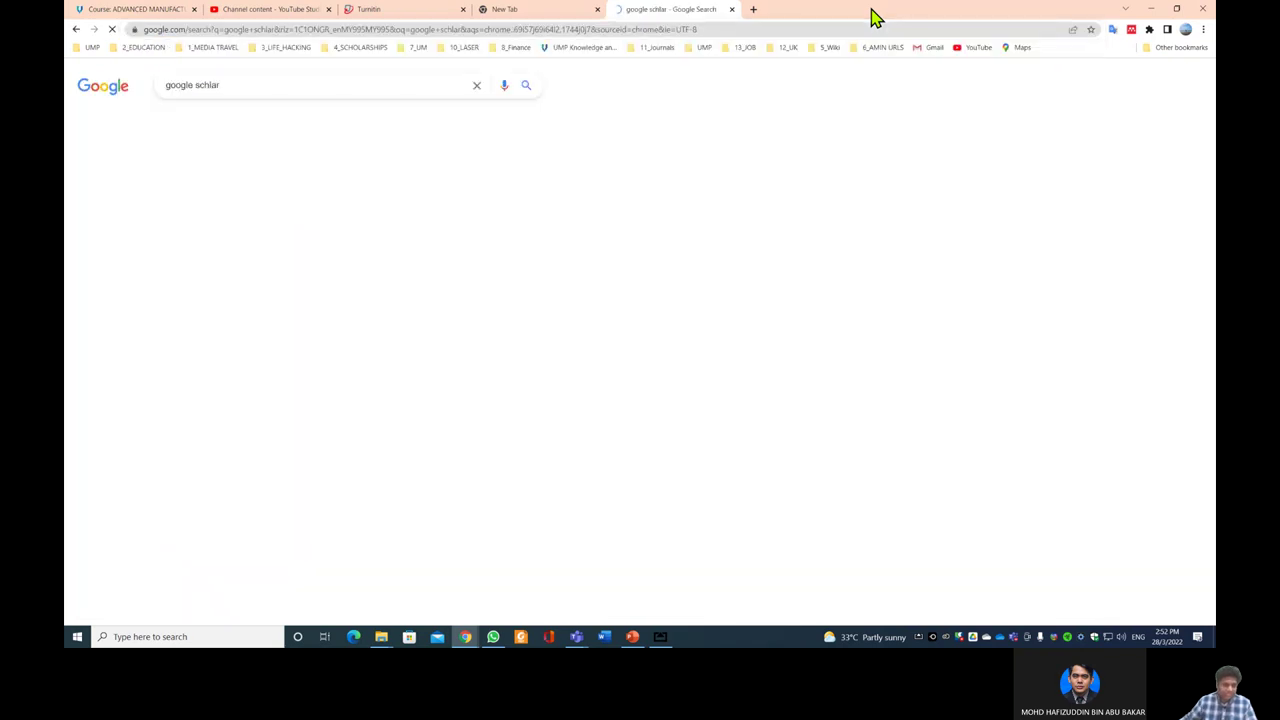
click(201, 227)
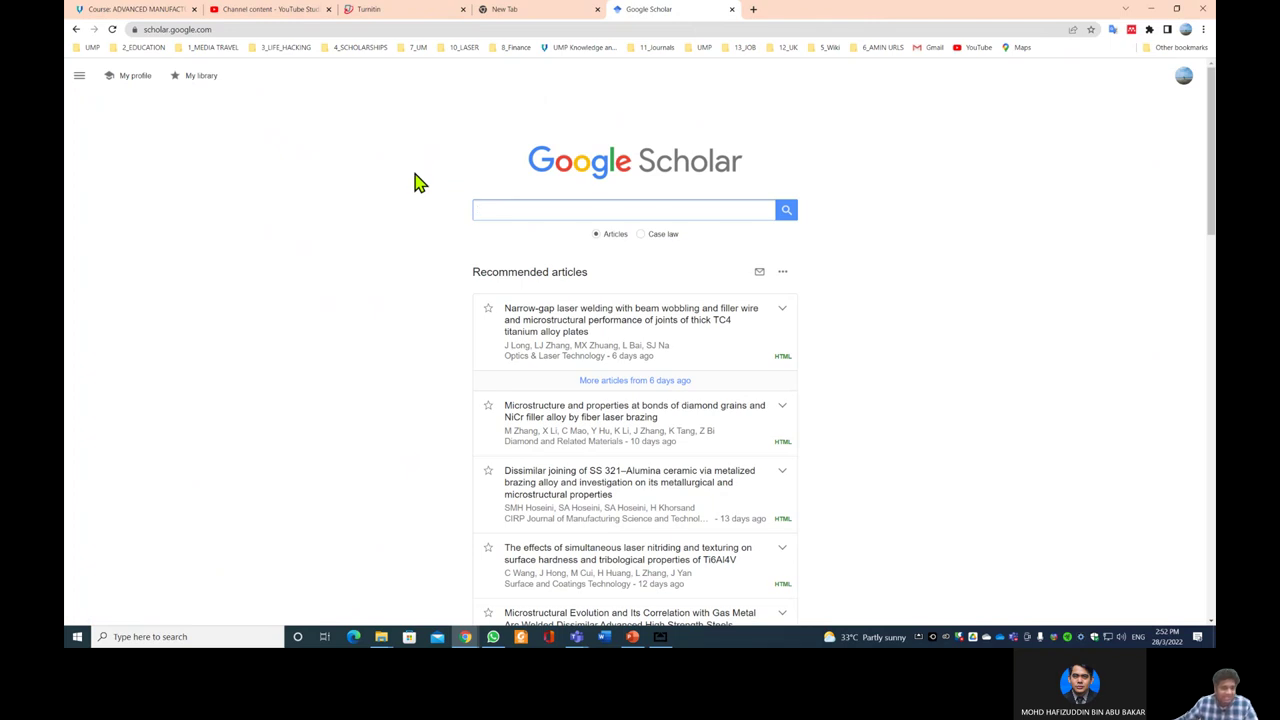
Search Google Scholar for 'Additive Manufacturing of gears'
click(523, 202)
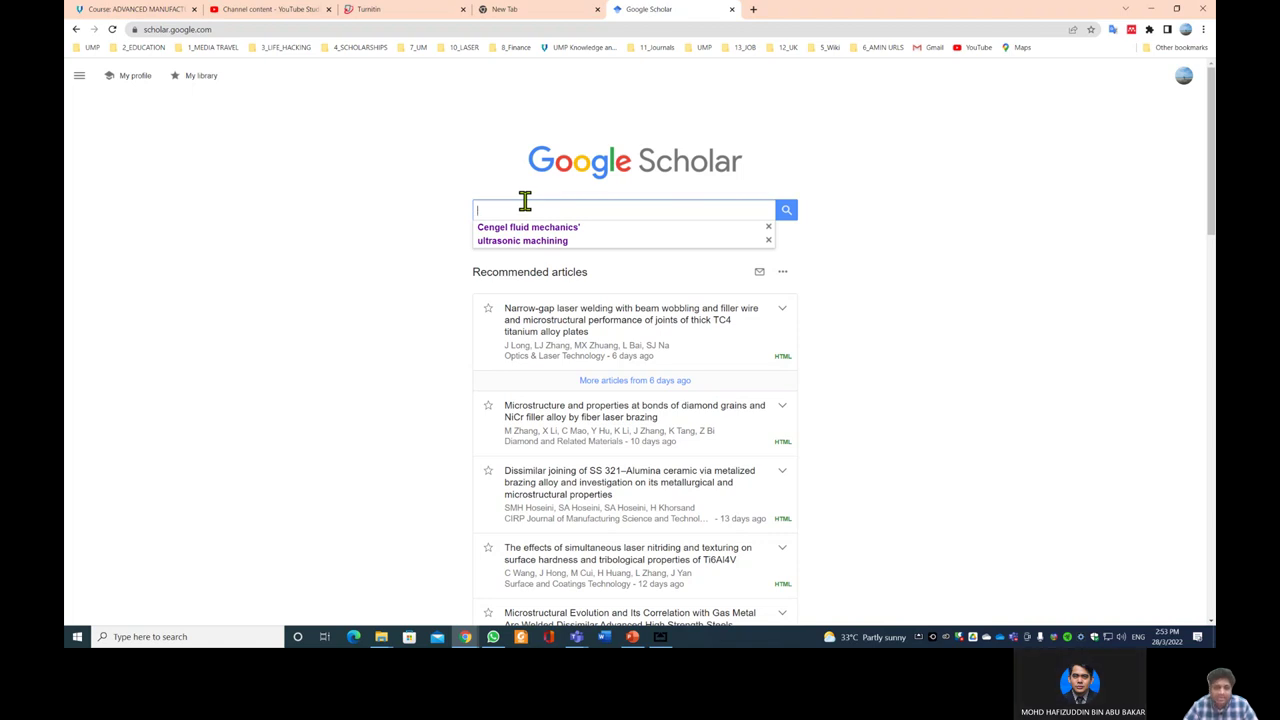
text(Ad)
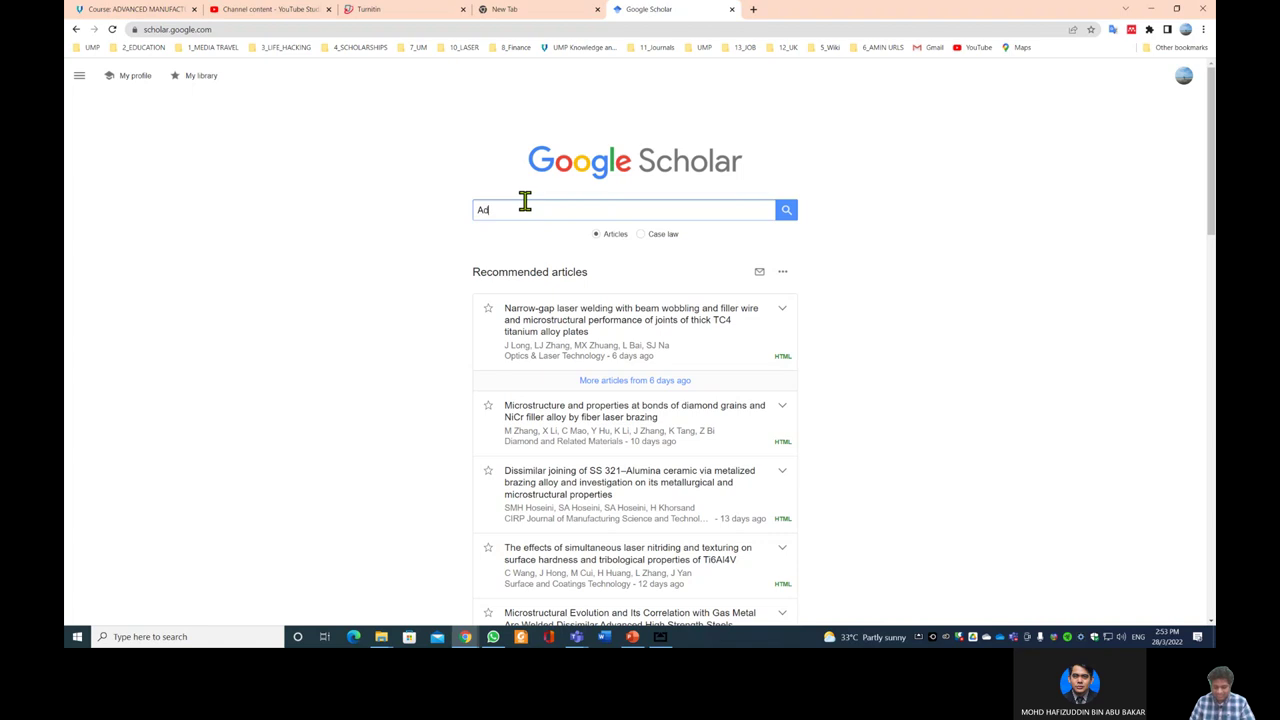
text(ditive Manufacturing of g)
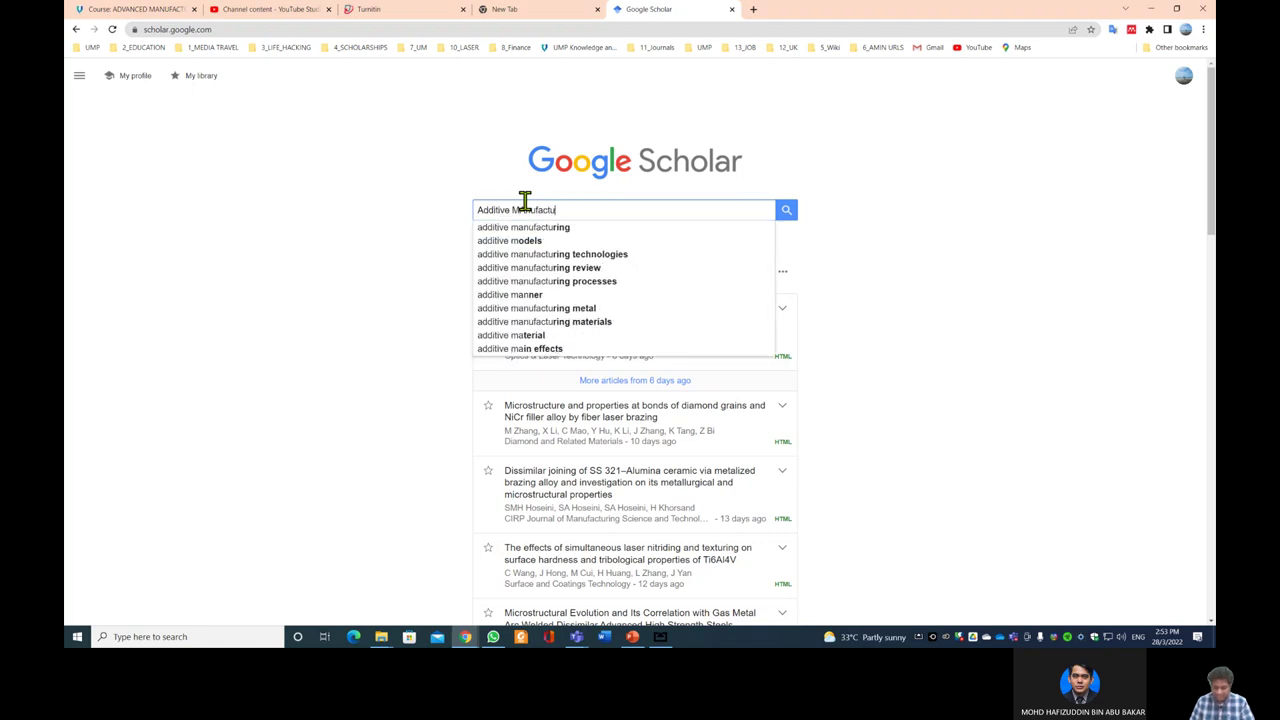
text(ears)
key(Return)
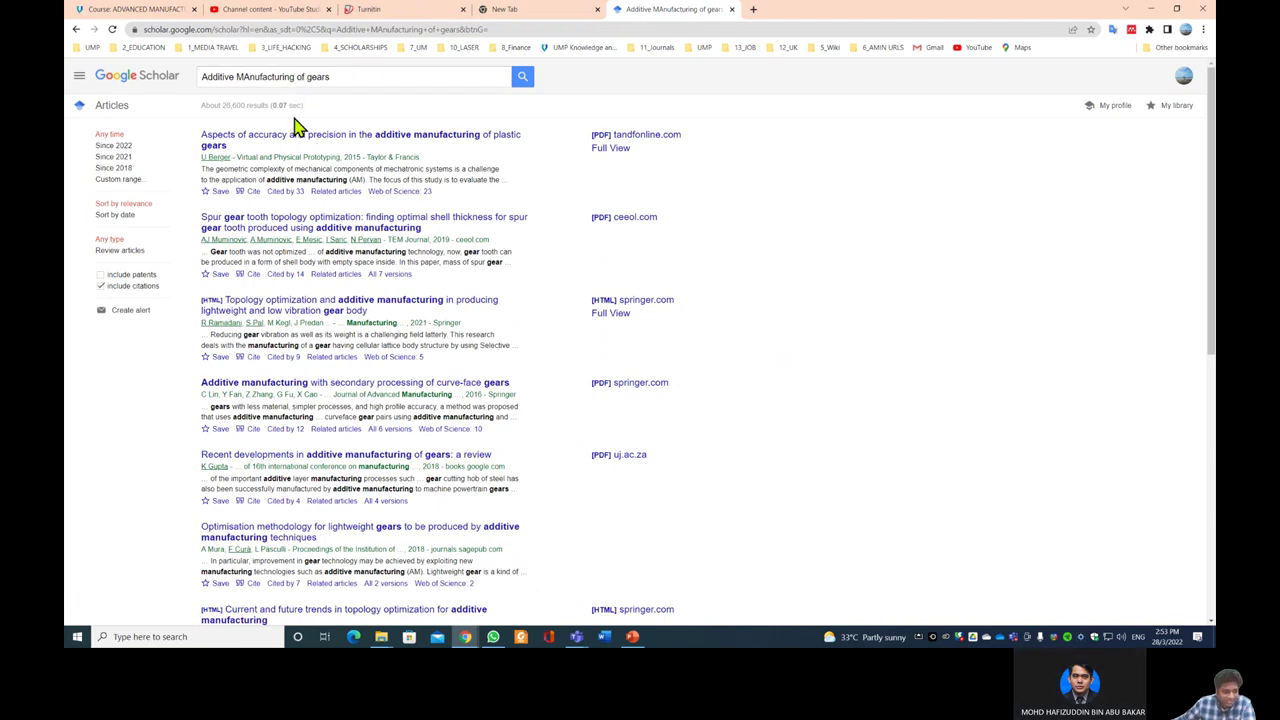
scroll(307, 236, down, 1)
scroll(310, 245, down, 1)
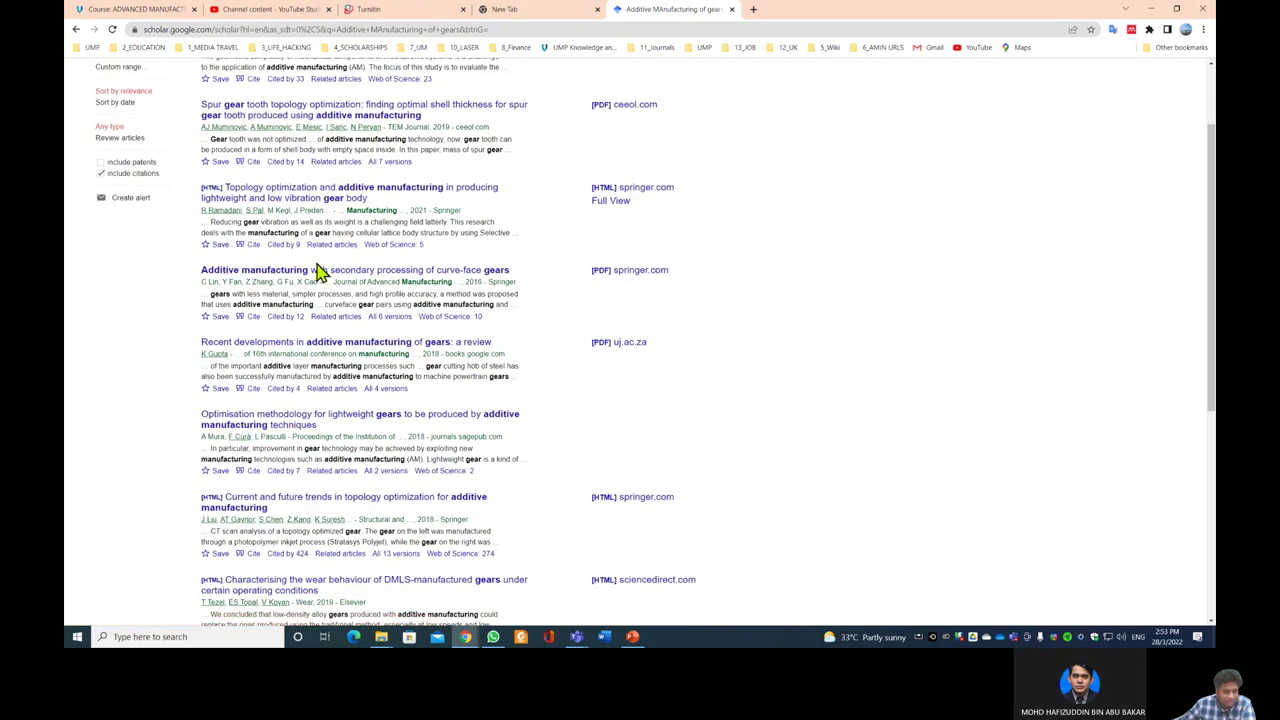
scroll(330, 325, up, 2)
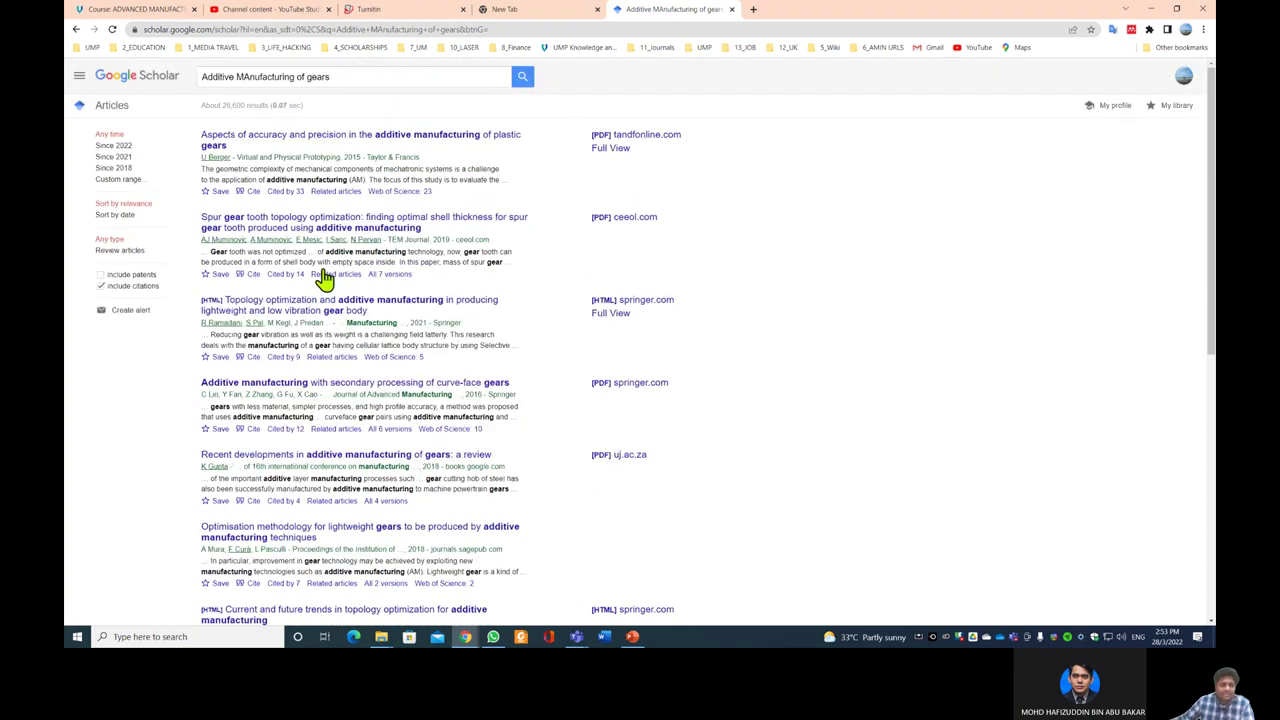
Open the plastic gears accuracy paper and the curve-face gears paper in background tabs
middle_click(335, 145)
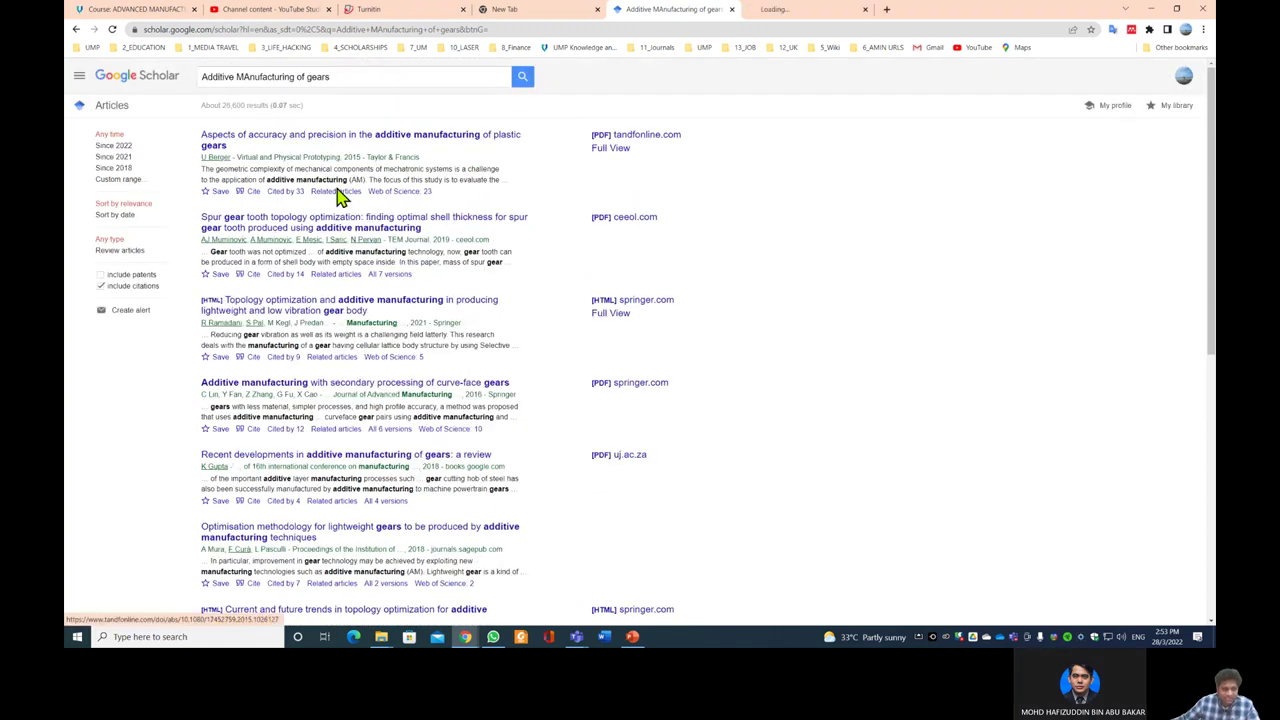
middle_click(364, 388)
scroll(366, 396, down, 3)
scroll(366, 392, down, 1)
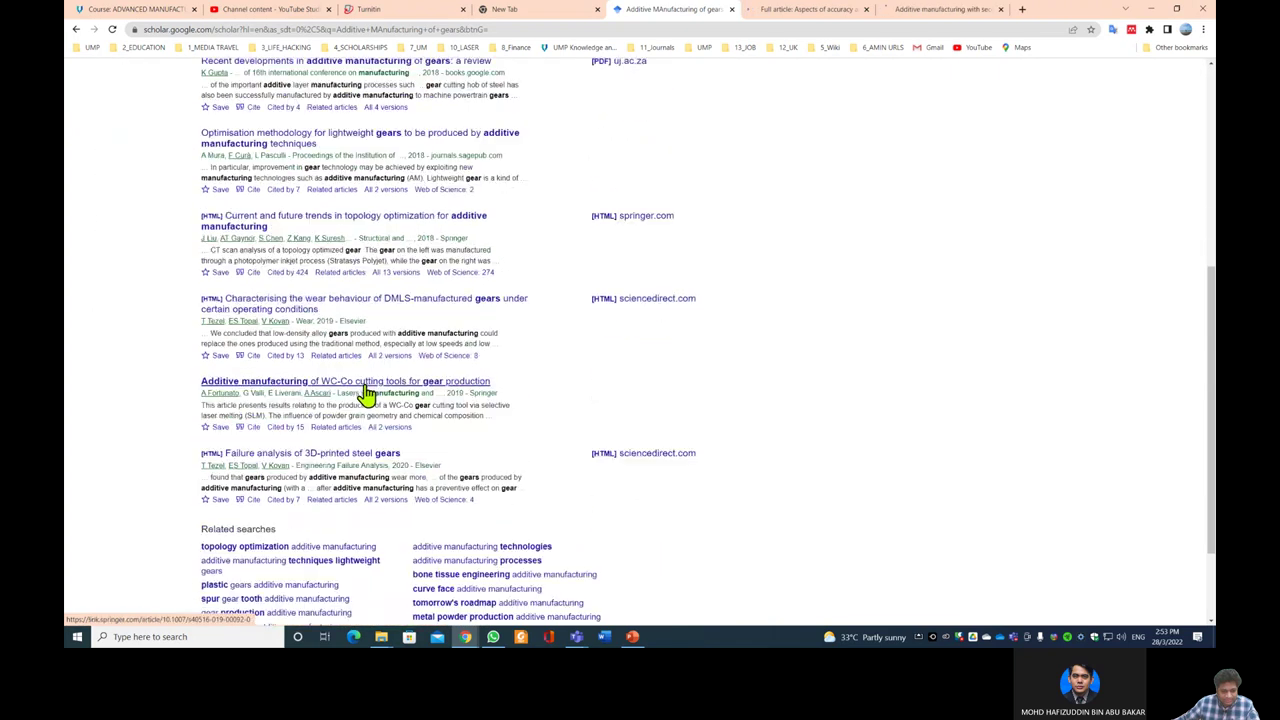
scroll(366, 392, up, 5)
Go to ScienceDirect and search for 'additive manufacturing biomedical'
click(362, 32)
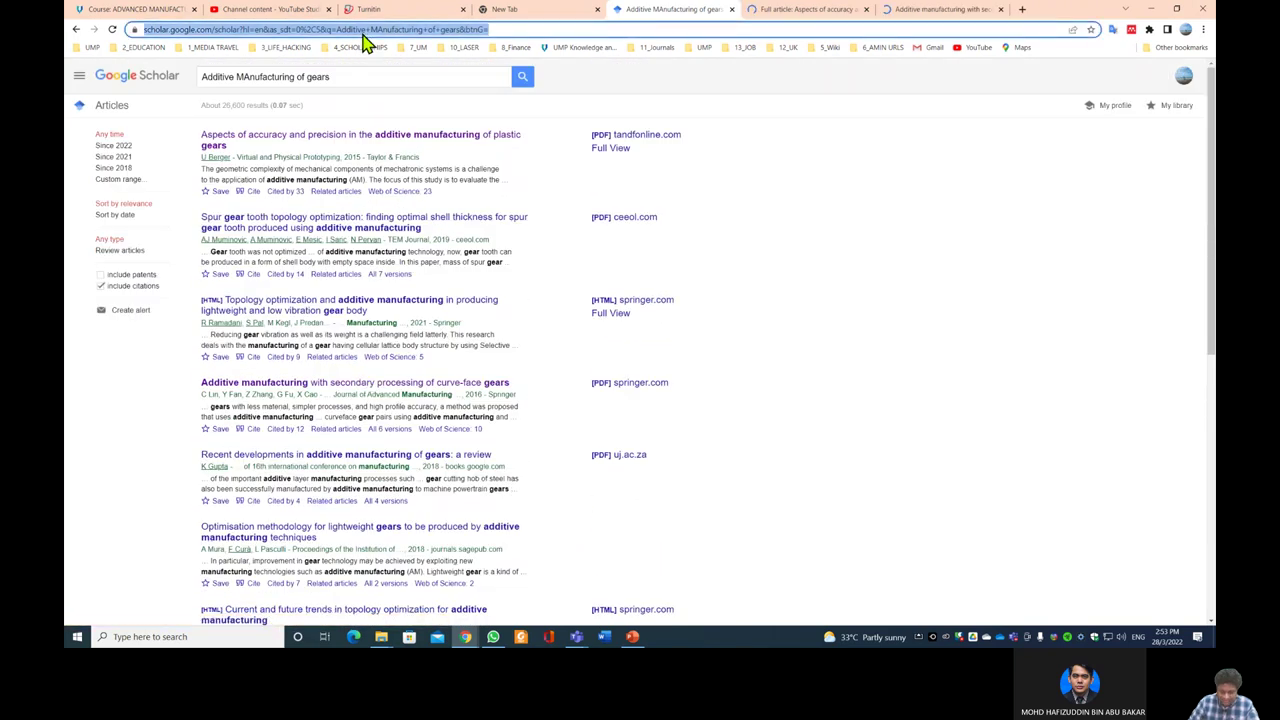
text(science direct)
key(Return)
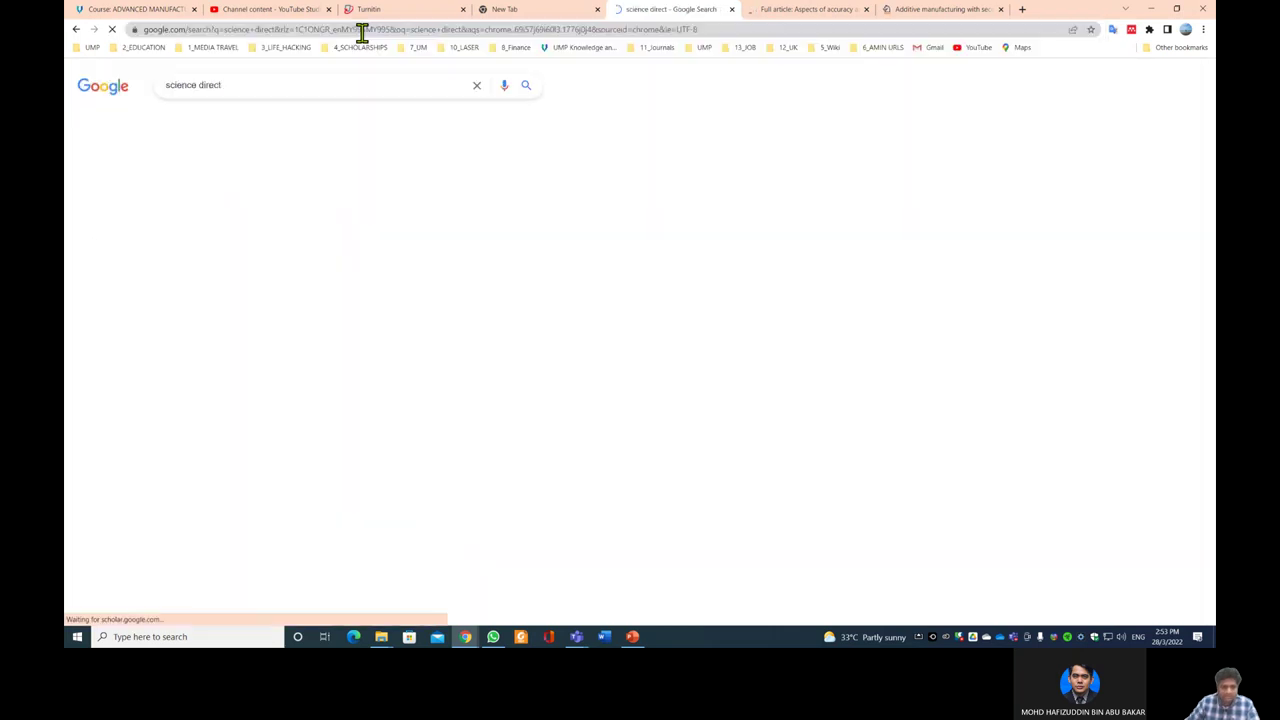
click(312, 184)
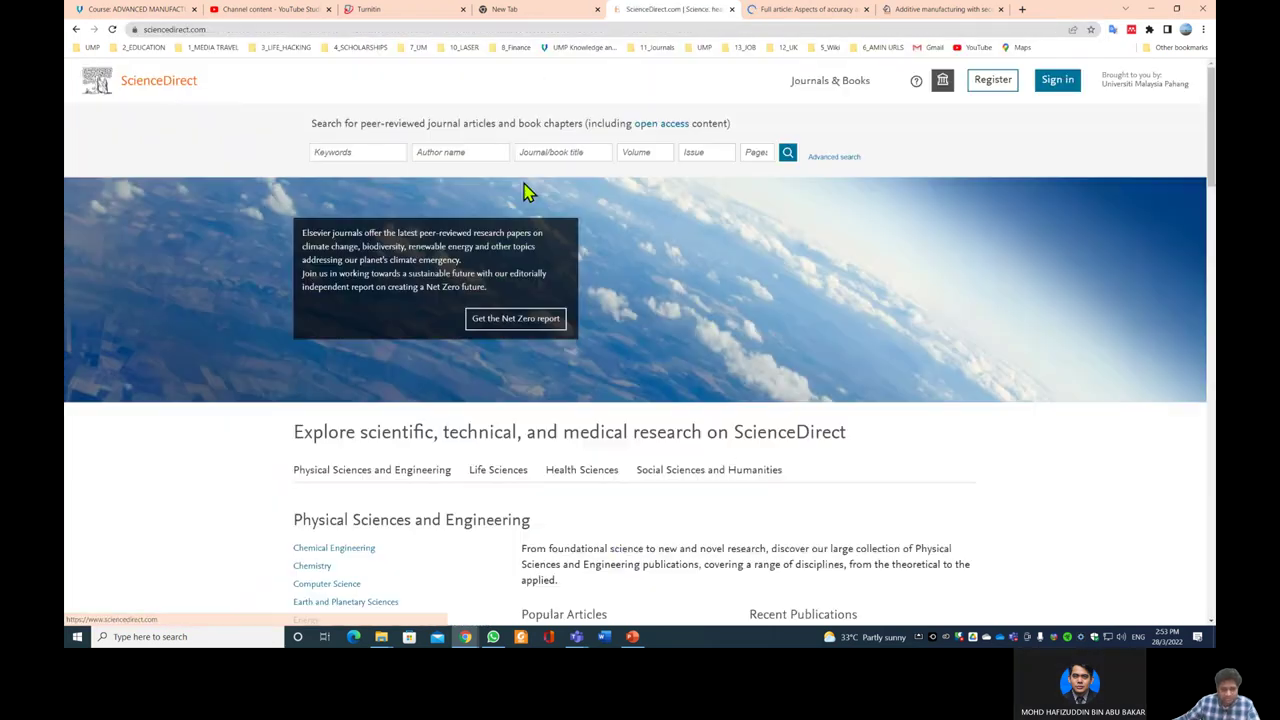
click(368, 151)
text(additive manufac)
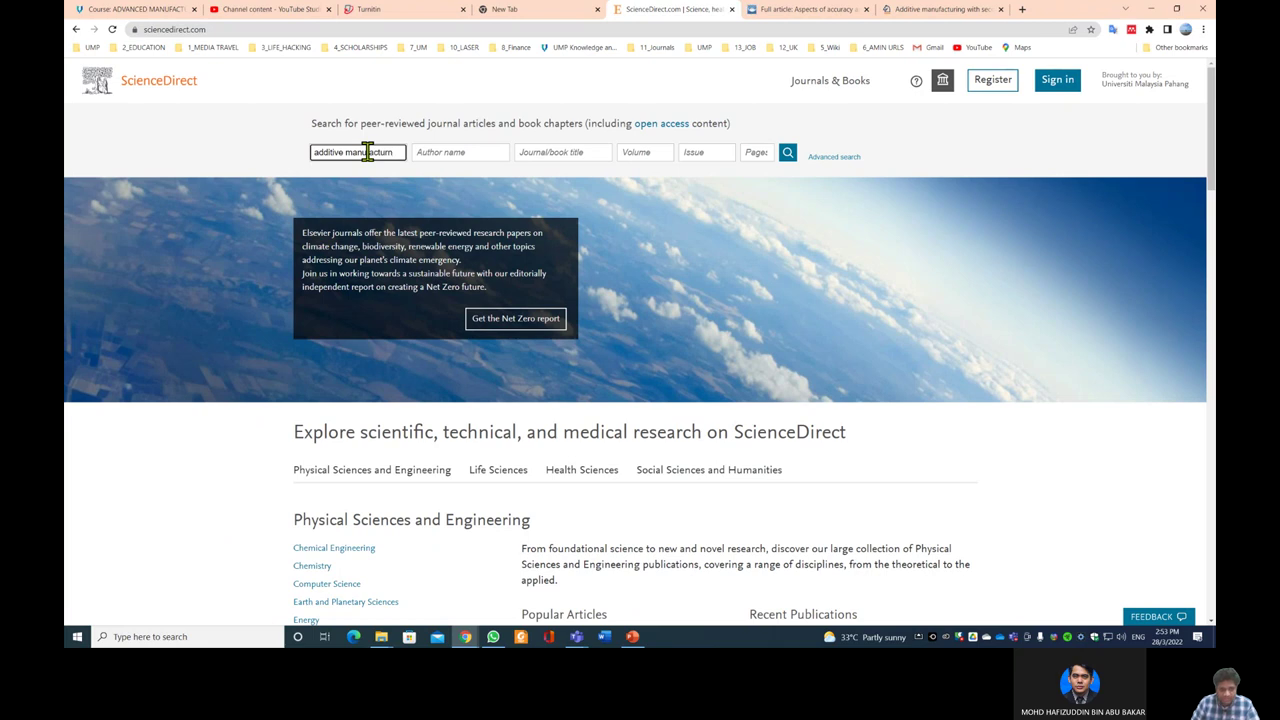
text(turing biomedical)
key(Return)
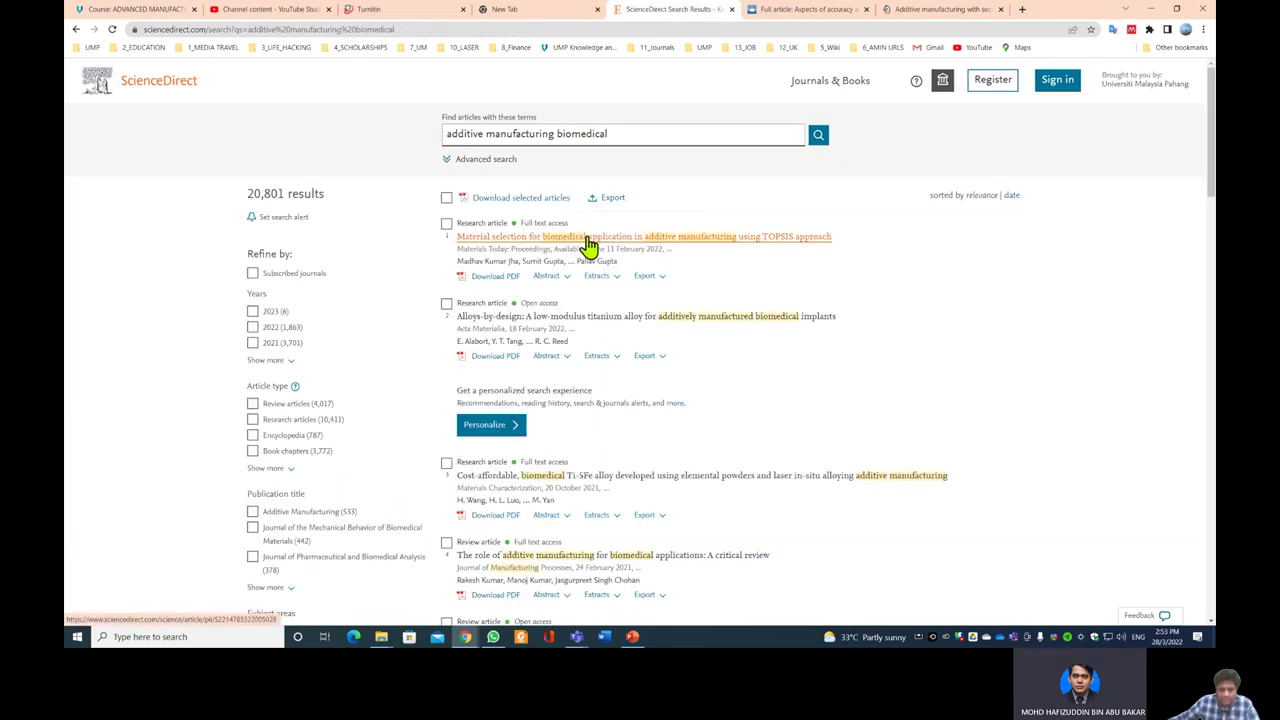
Open the TOPSIS material selection, Alloys-by-design and Ti-5Fe alloy articles in background tabs
middle_click(588, 240)
middle_click(646, 317)
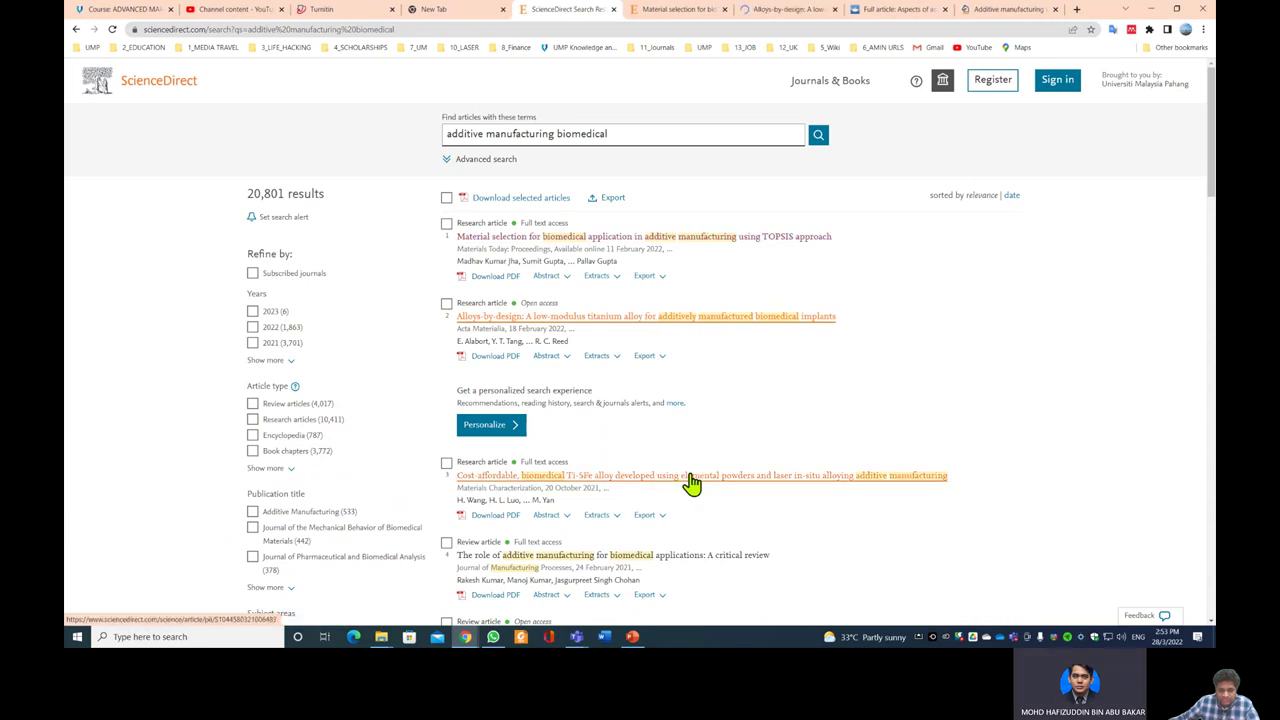
middle_click(685, 477)
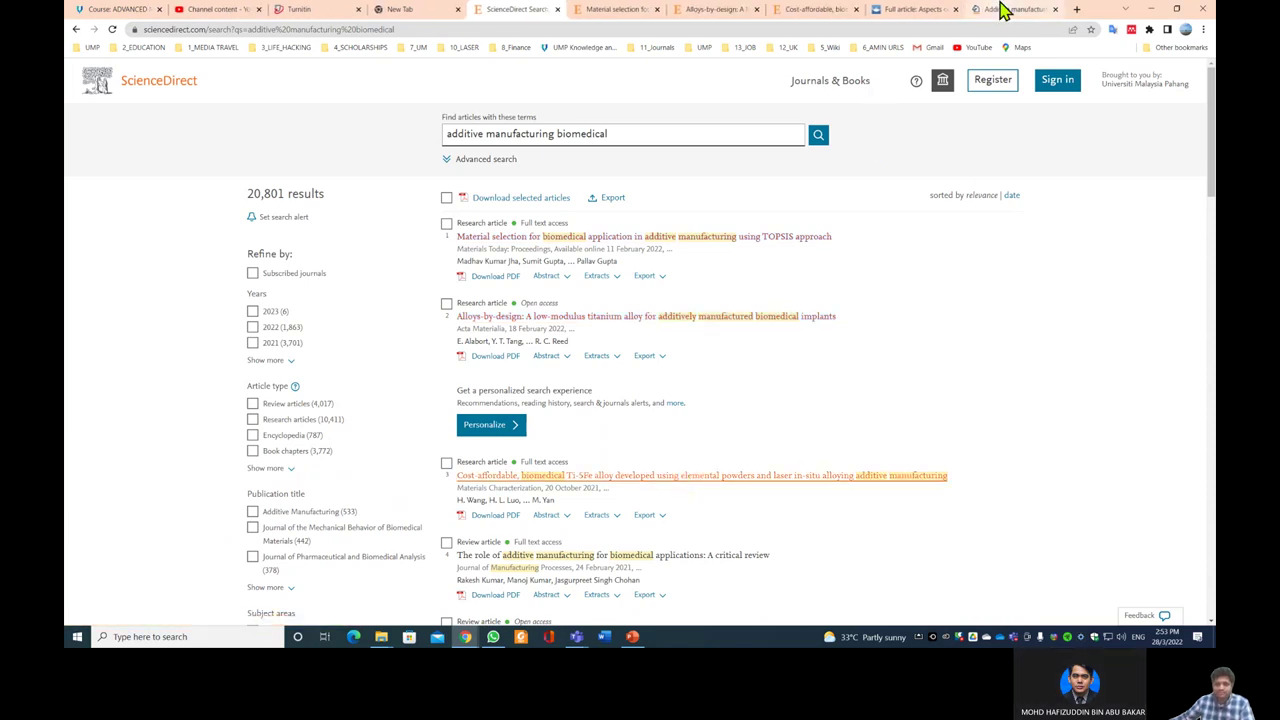
Review each opened article tab, return to the ScienceDirect results, and launch Microsoft Word
click(1003, 10)
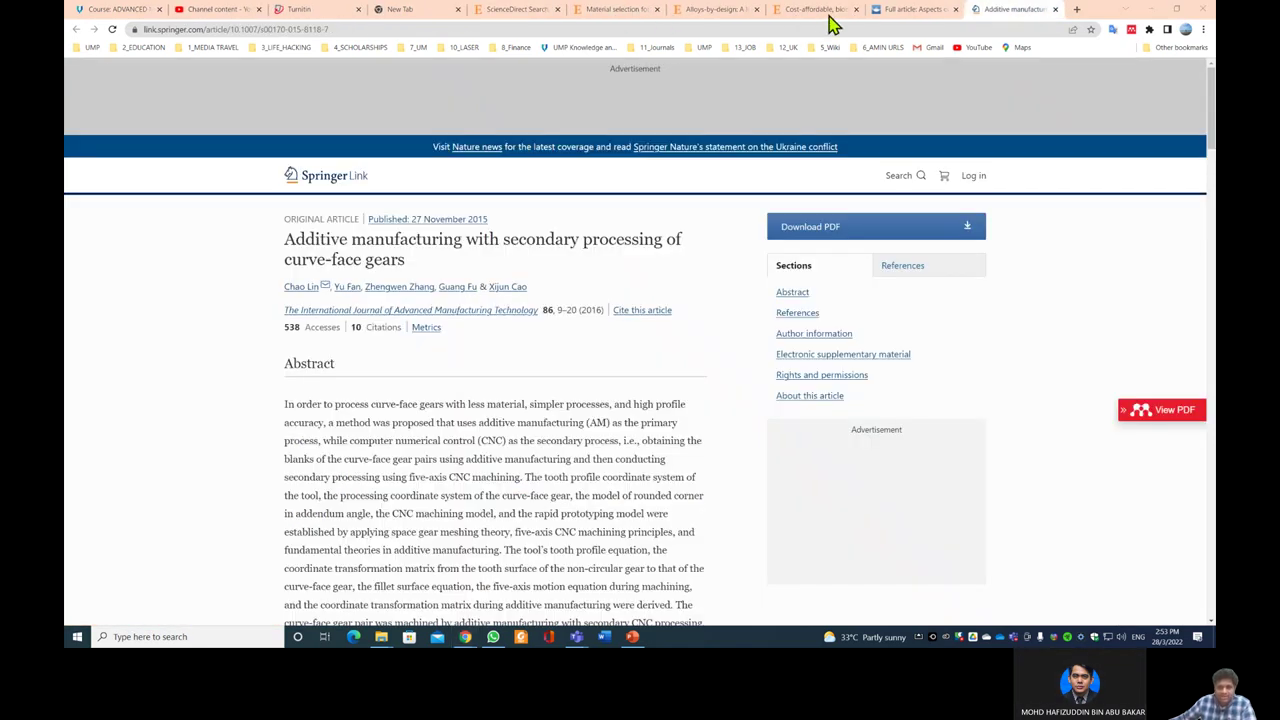
click(512, 10)
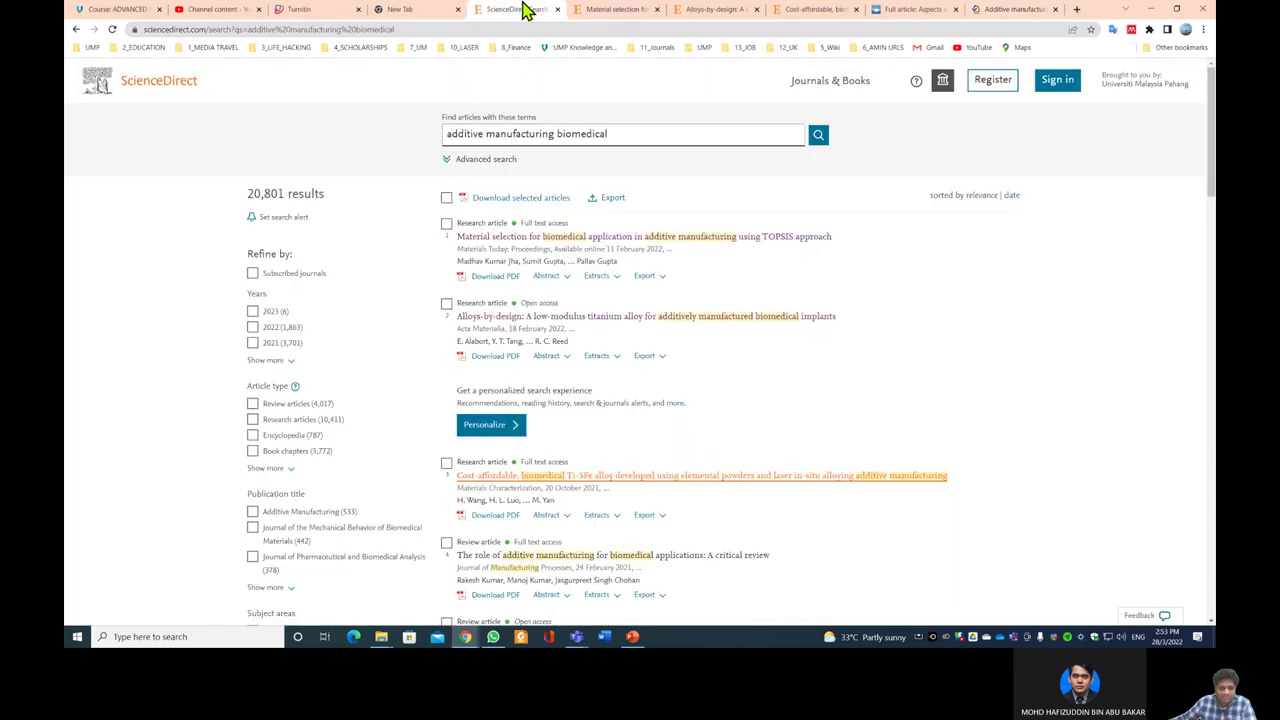
click(641, 16)
click(713, 18)
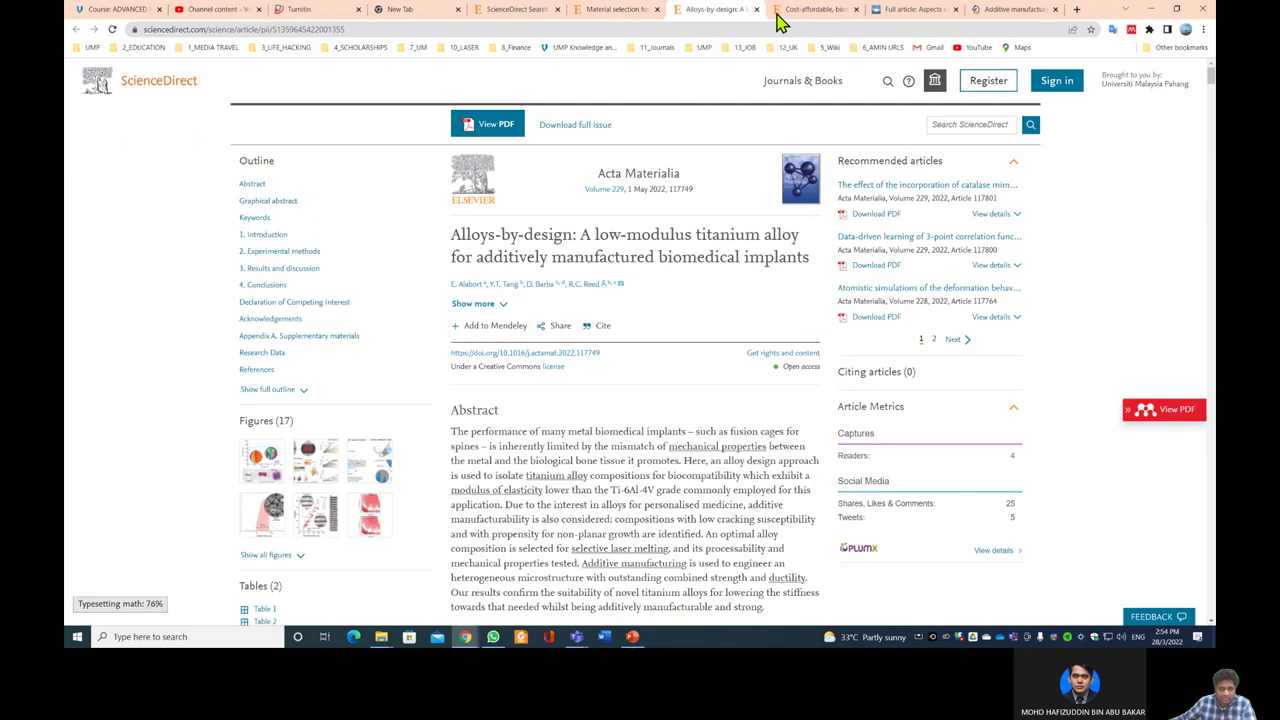
click(792, 16)
click(905, 12)
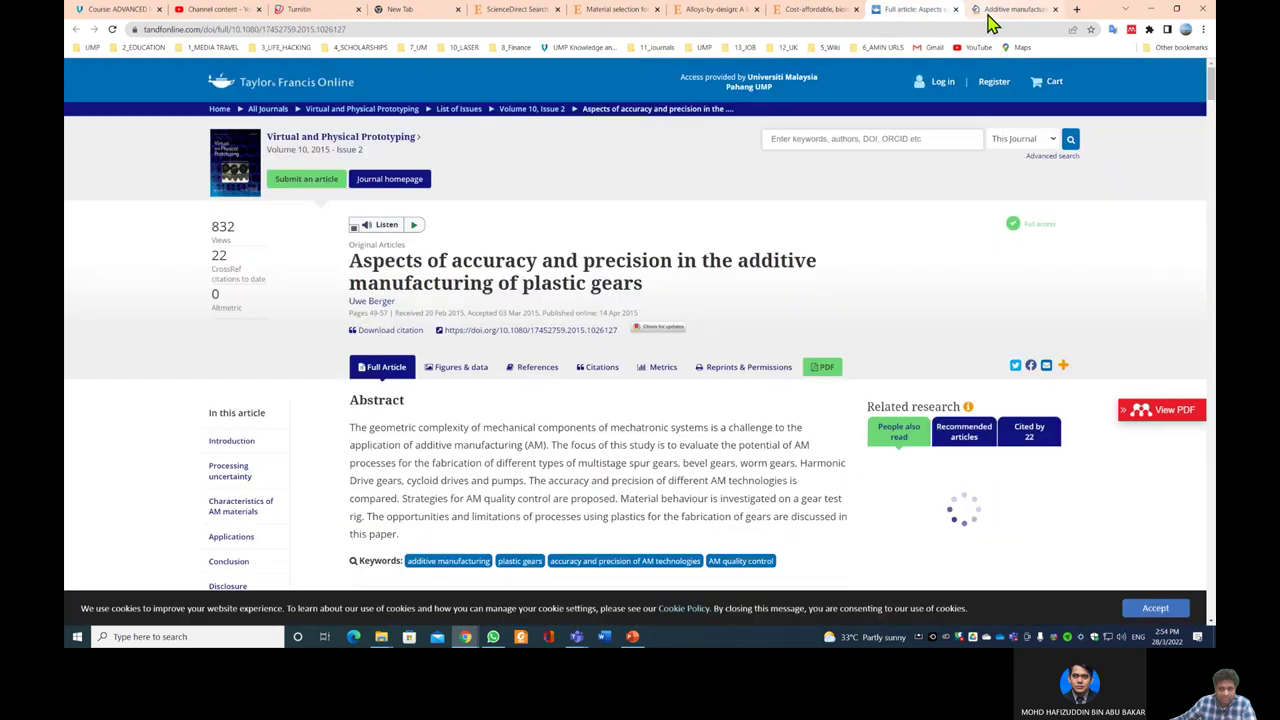
click(988, 12)
click(520, 12)
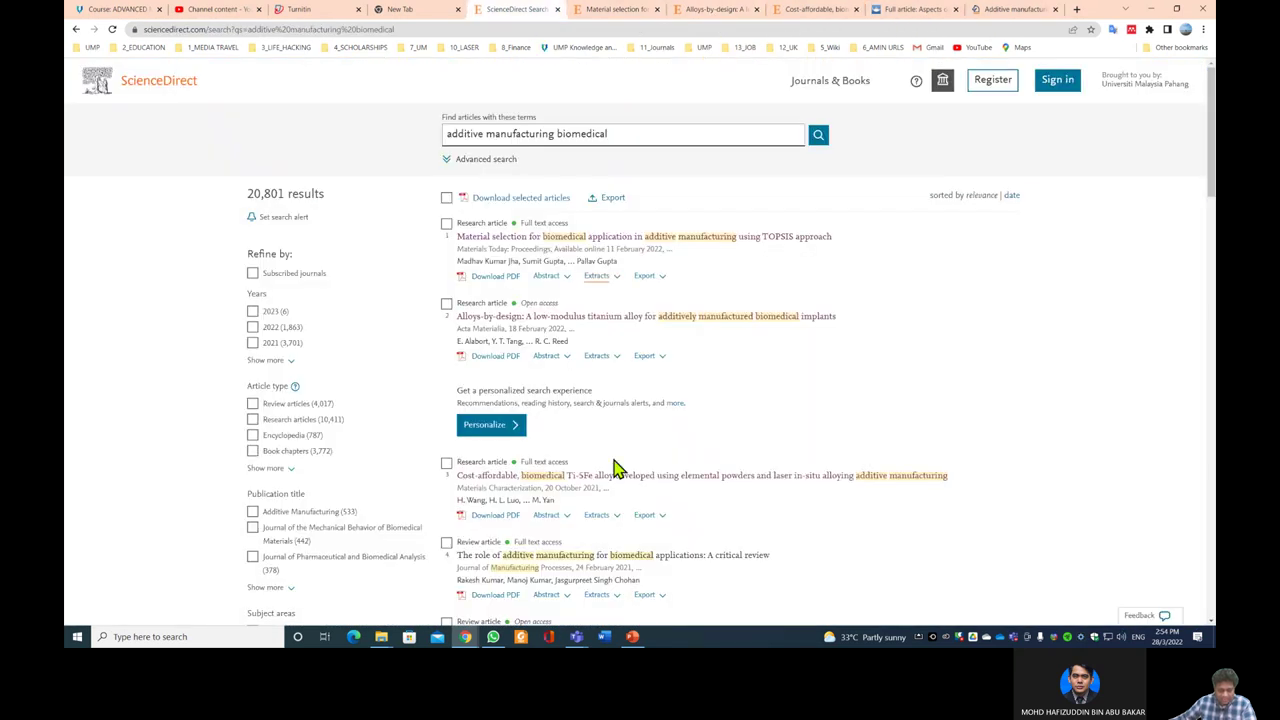
click(606, 638)
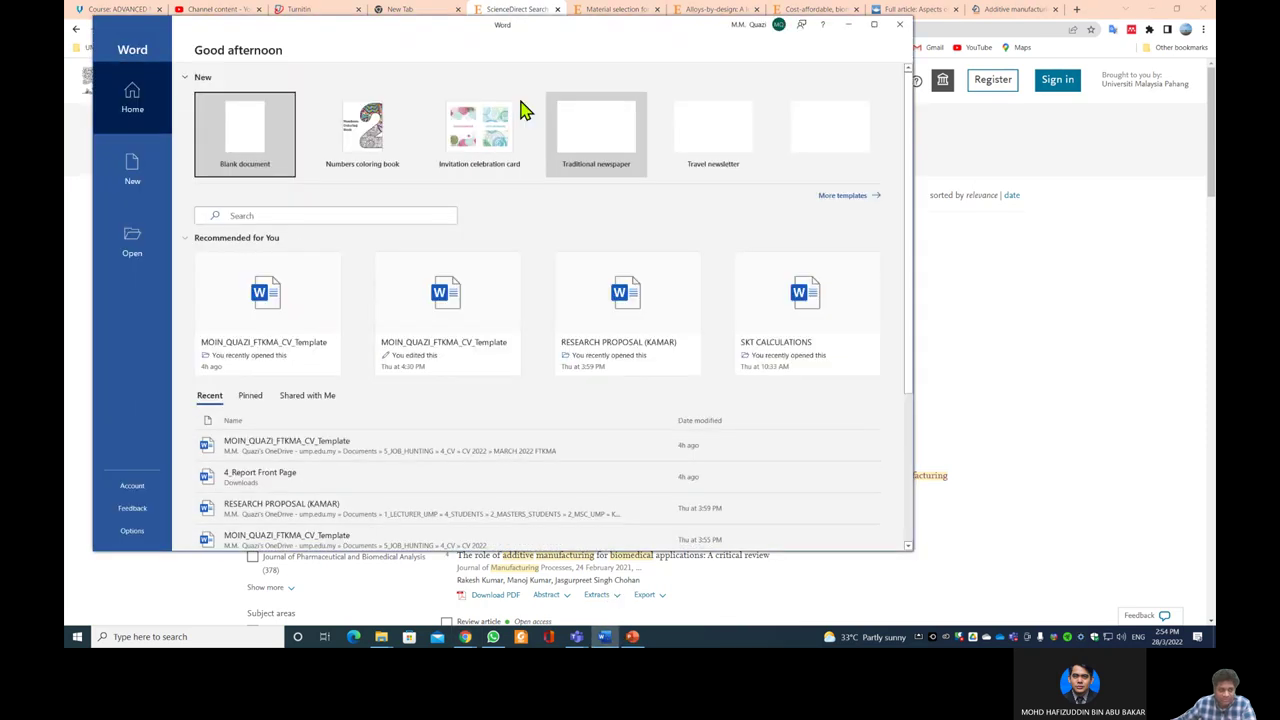
Create a blank document beside the browser and type the additive manufacturing question prompt
click(240, 130)
drag(300, 30, 528, 31)
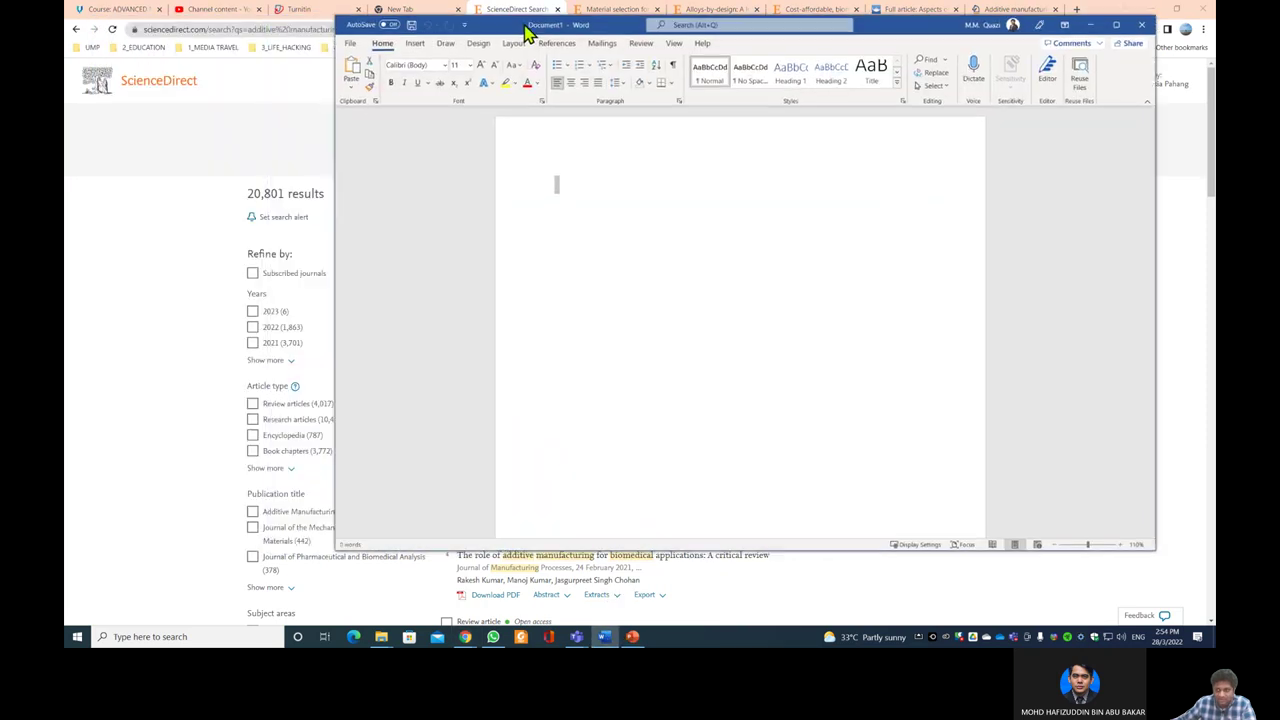
drag(334, 97, 605, 105)
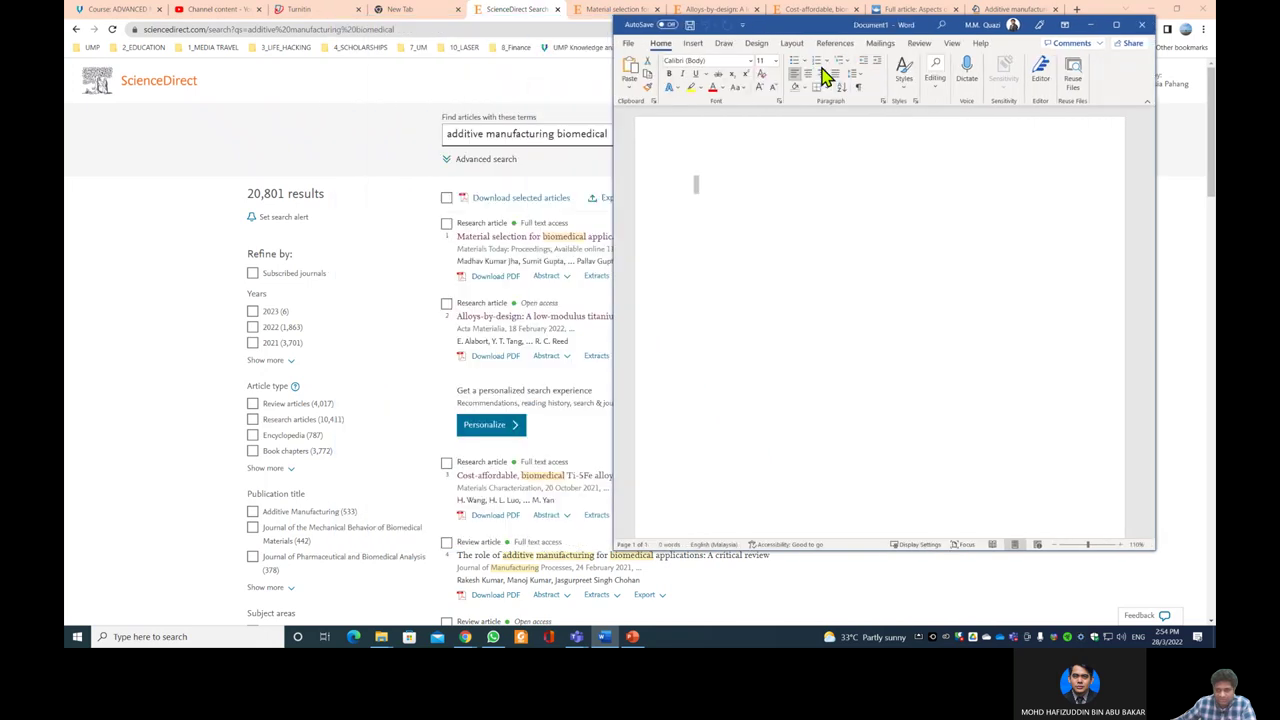
text(Based on the dif)
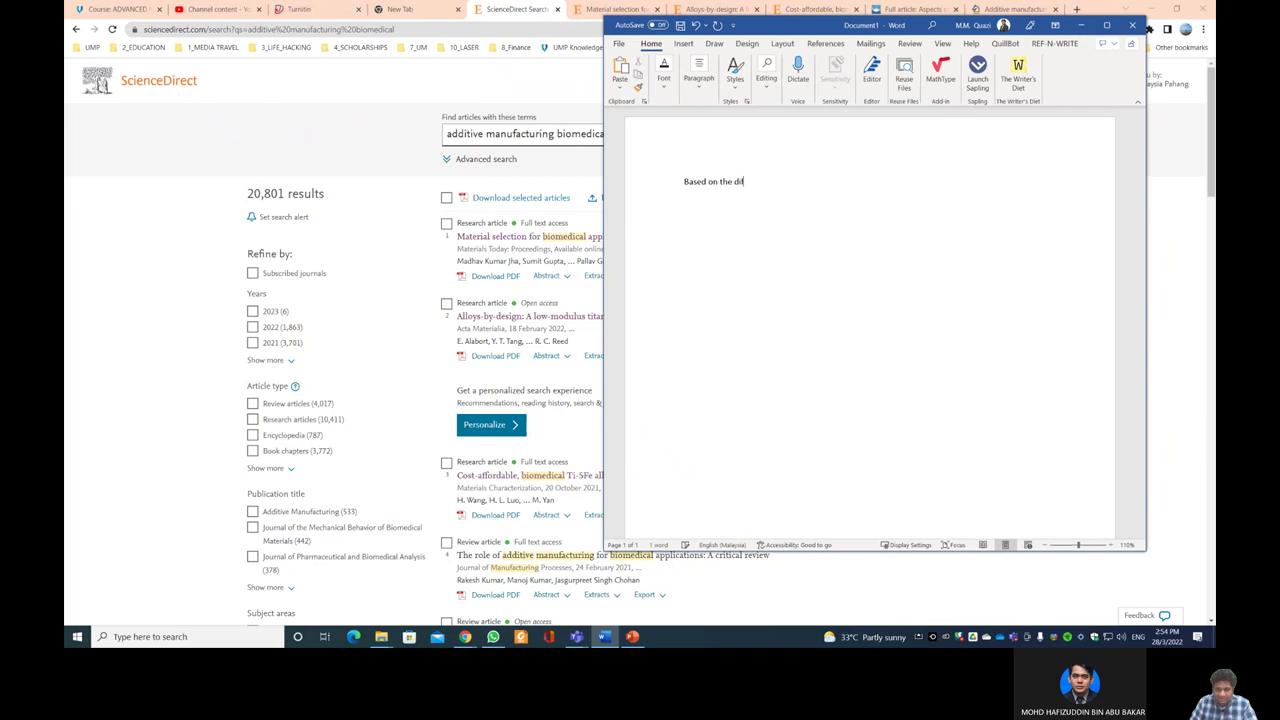
text(ferent additive manufacturing tecvh)
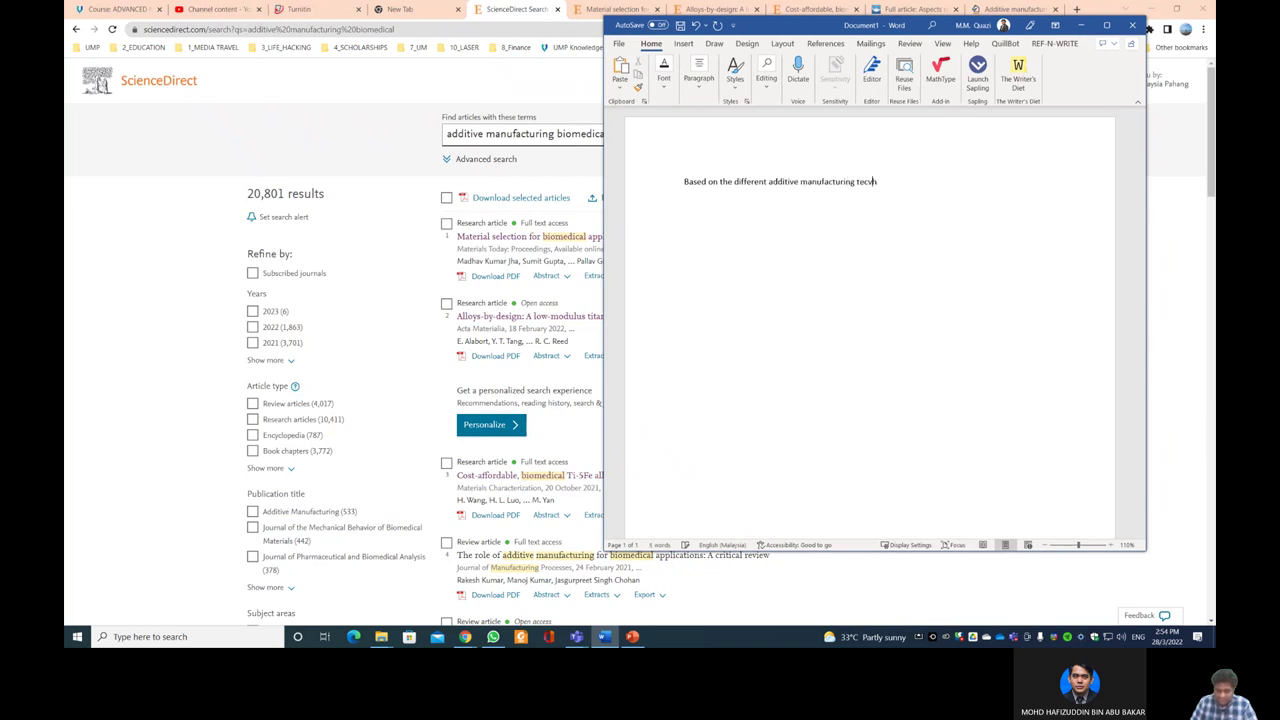
text(niques pleas)
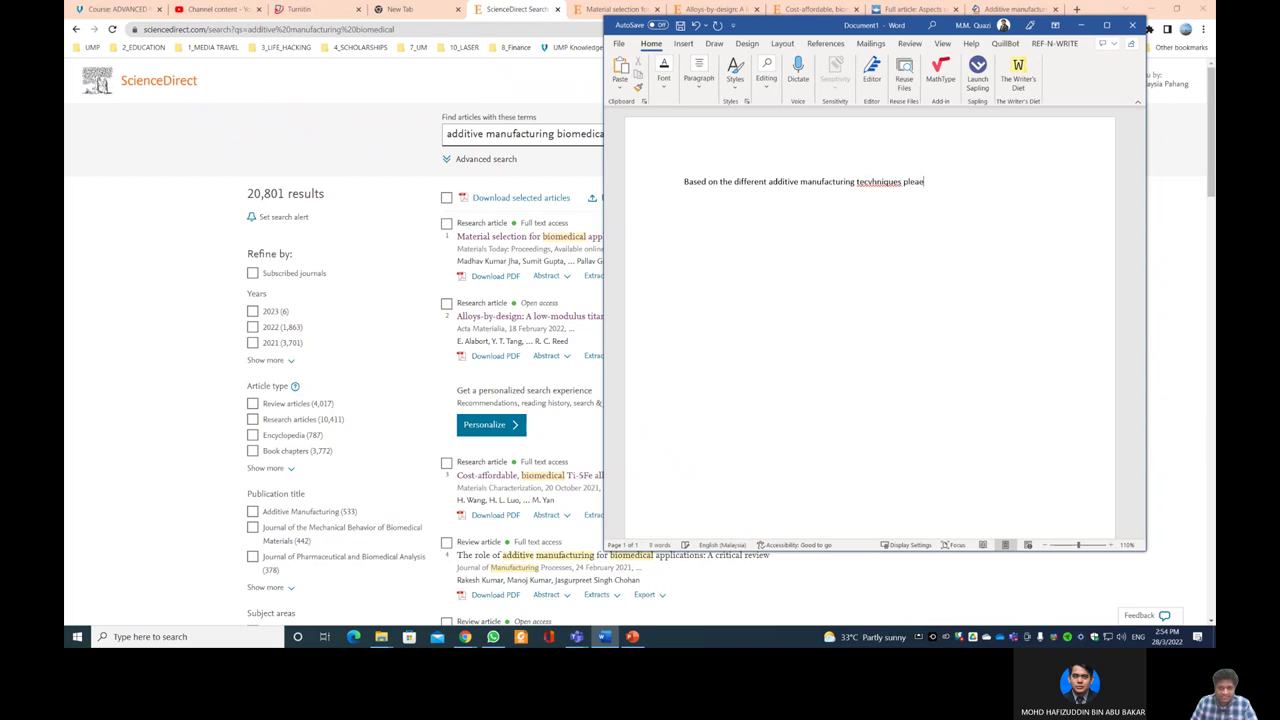
text(e give your input)
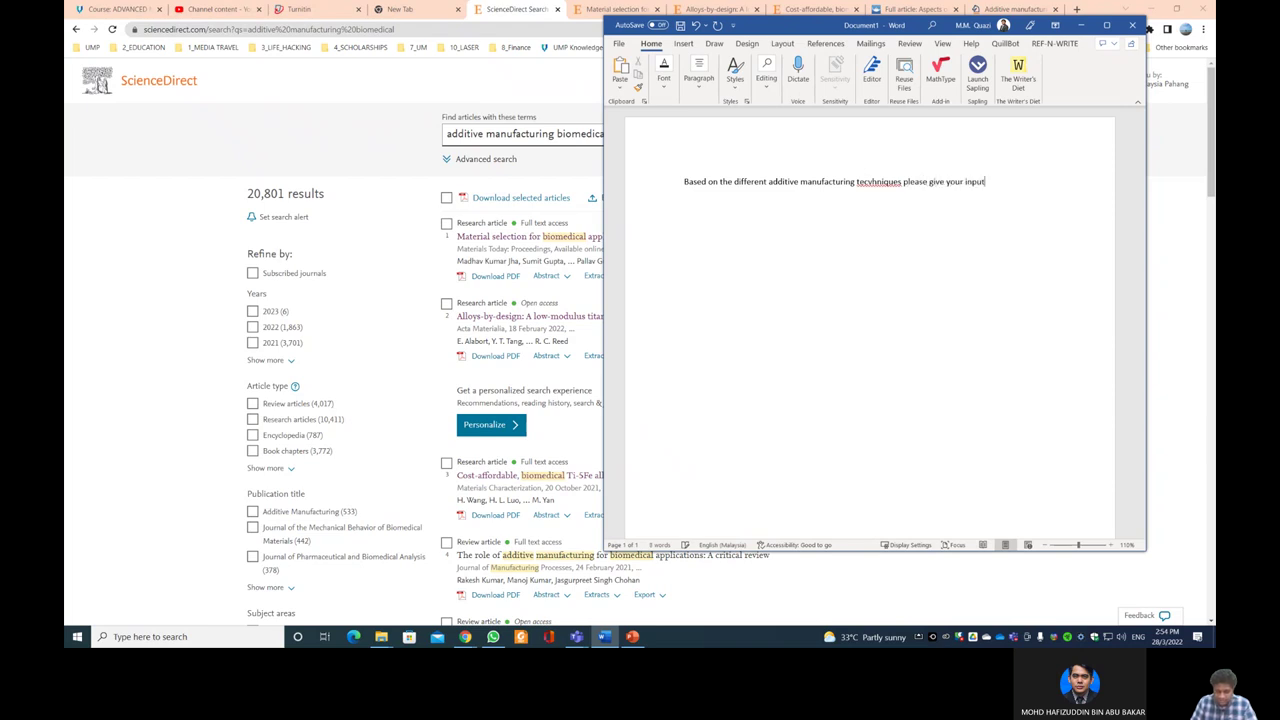
text( / s)
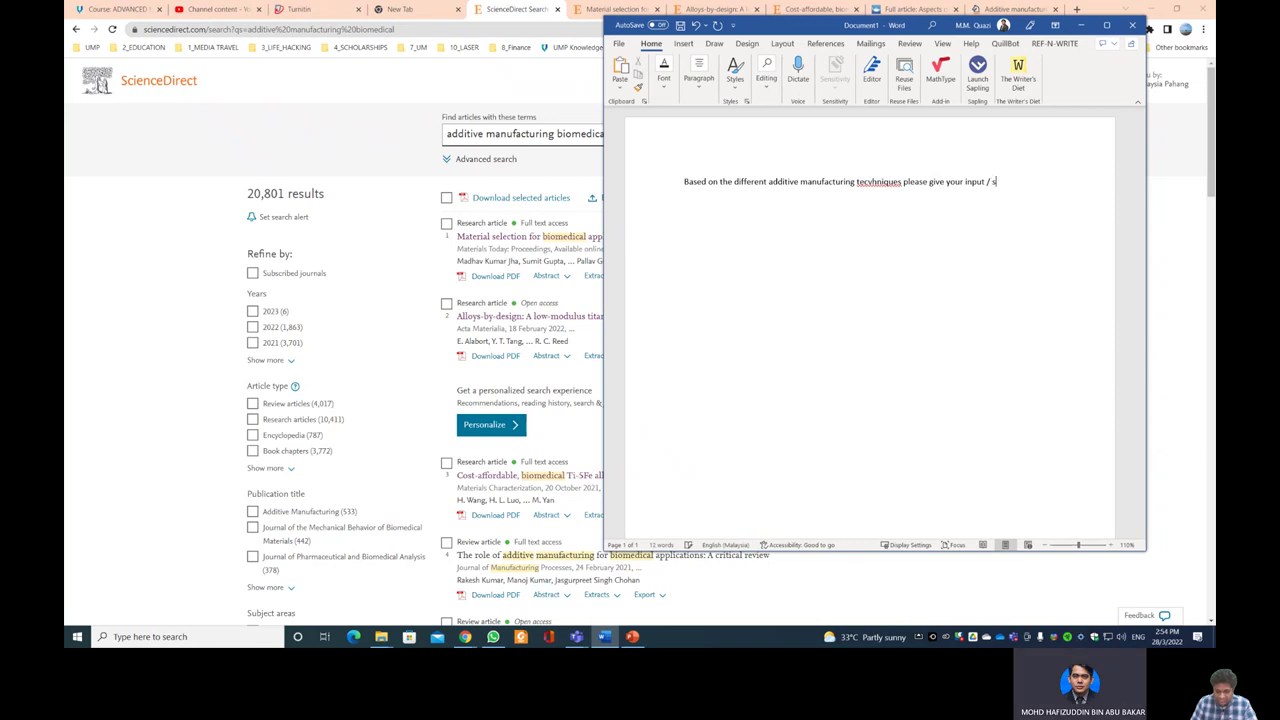
text(elect a process )
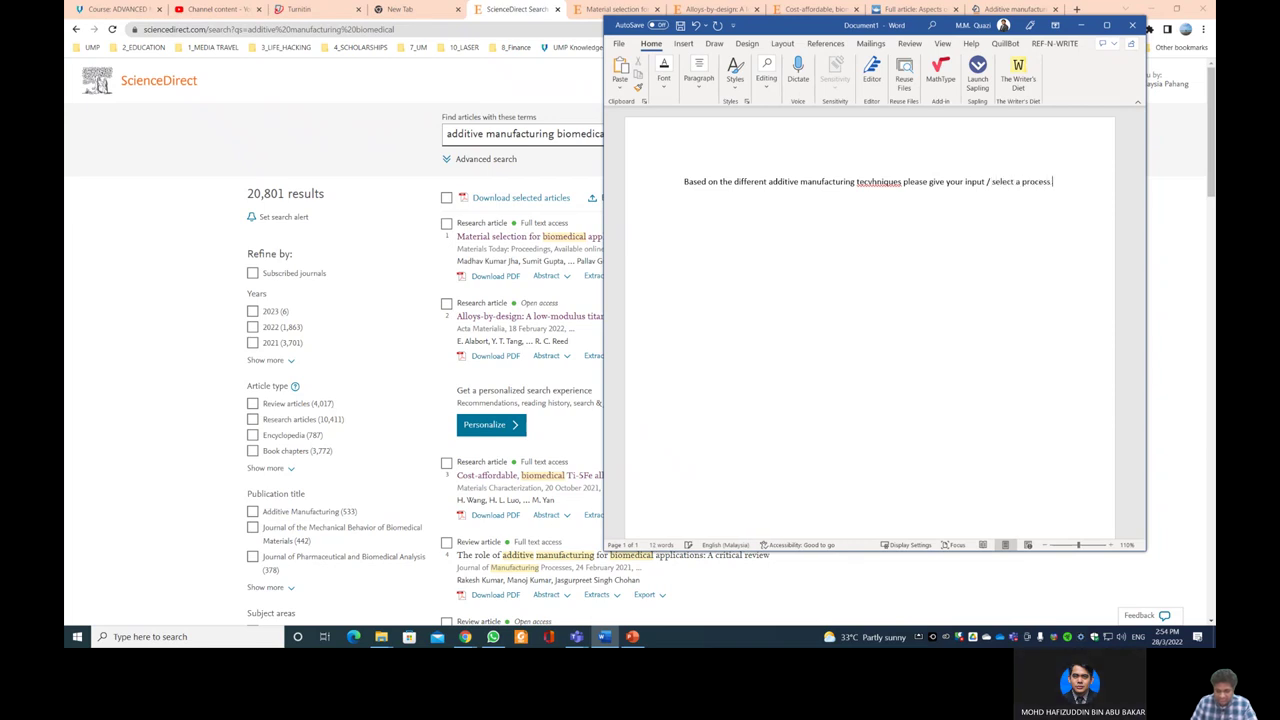
text(uitable for )
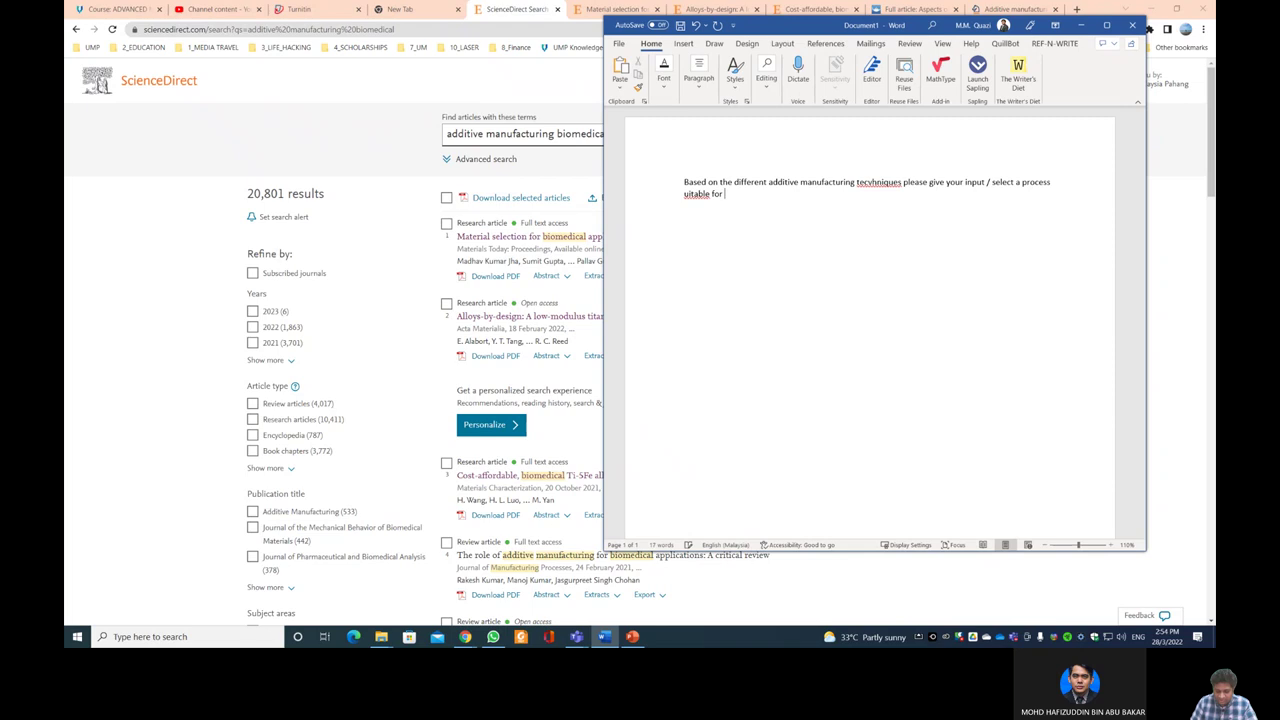
text(bioemdical aimplant applications)
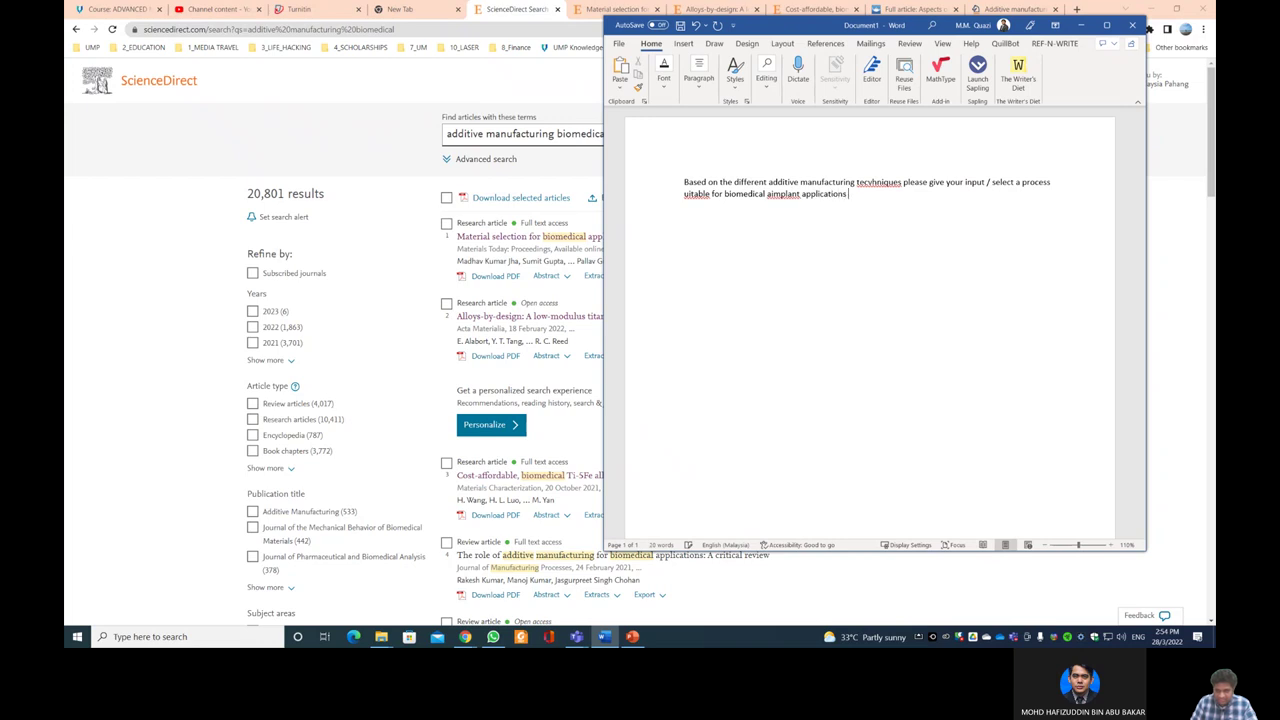
Fix 'aimplant' to 'implant' and end the sentence with 'which also involve machine motions.'
right_click(775, 194)
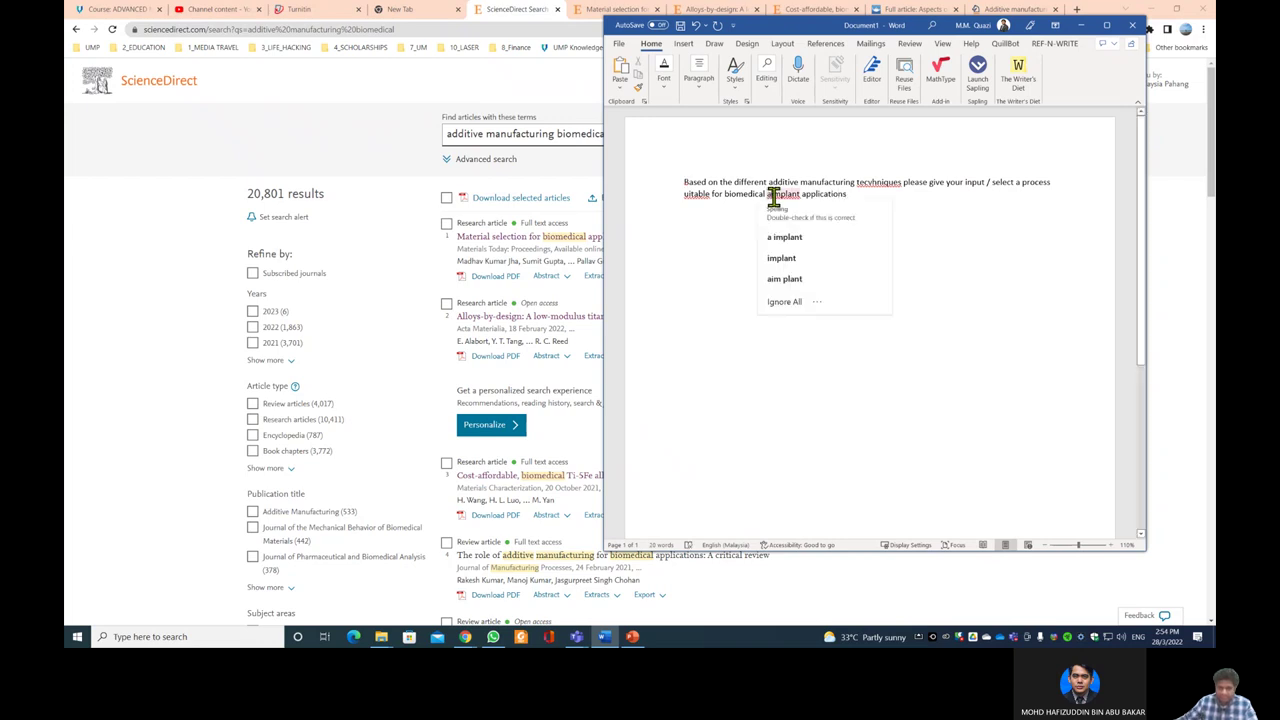
click(785, 237)
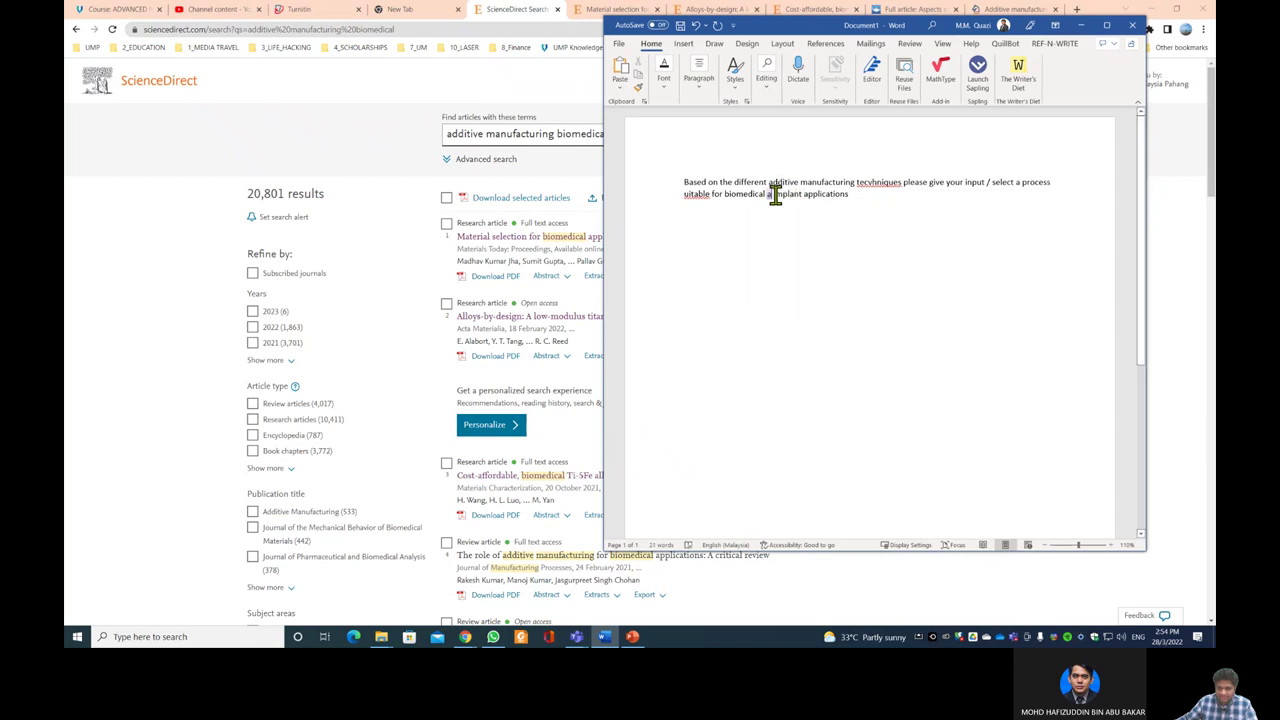
double_click(791, 196)
text(implant)
key(End)
text(which also involve dynamics)
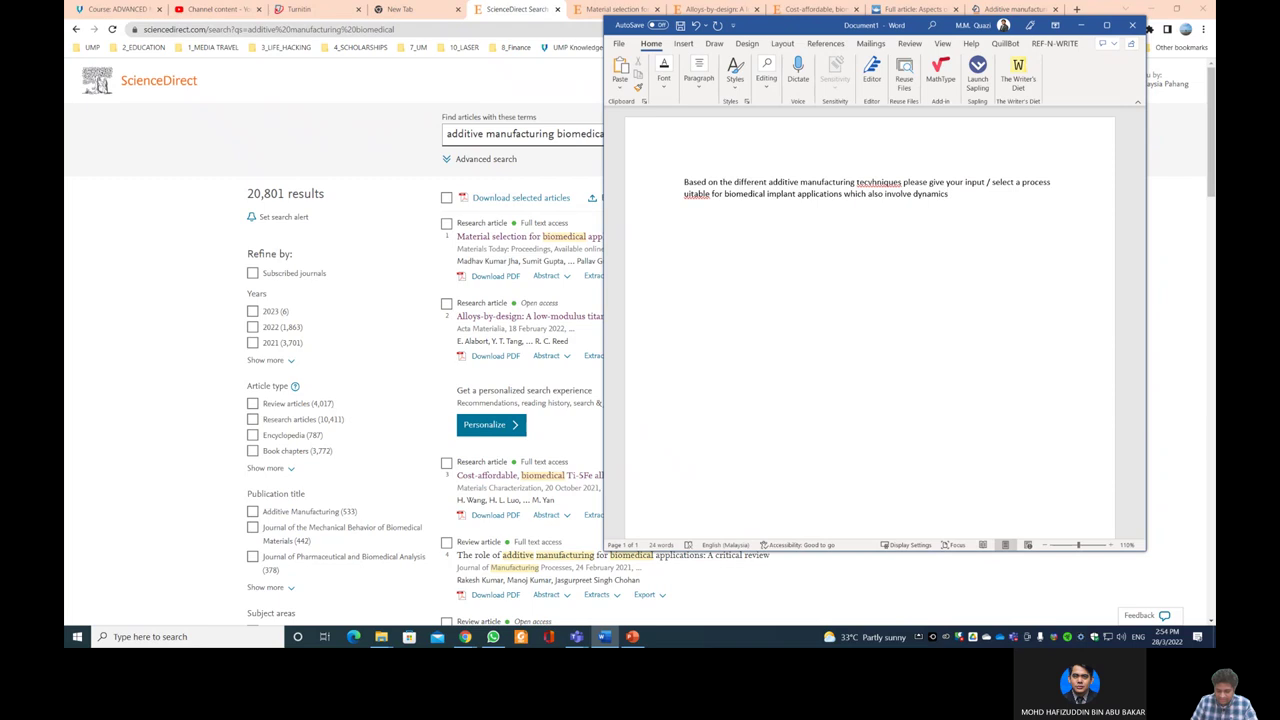
key(BackSpace)
key(BackSpace)
key(BackSpace)
key(BackSpace)
key(BackSpace)
key(BackSpace)
key(BackSpace)
key(BackSpace)
key(BackSpace)
text(machine motions.)
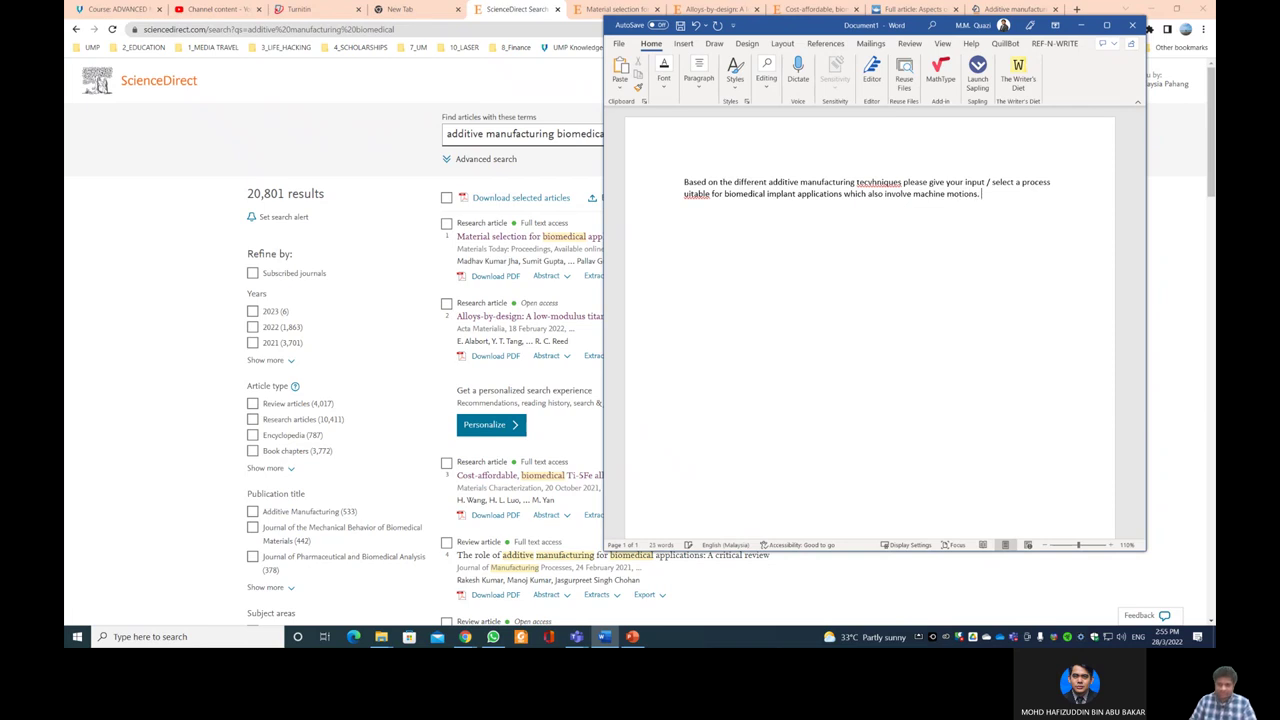
Correct 'tecvhniques' to 'techniques' and 'uitable' to 'suitable'
right_click(860, 182)
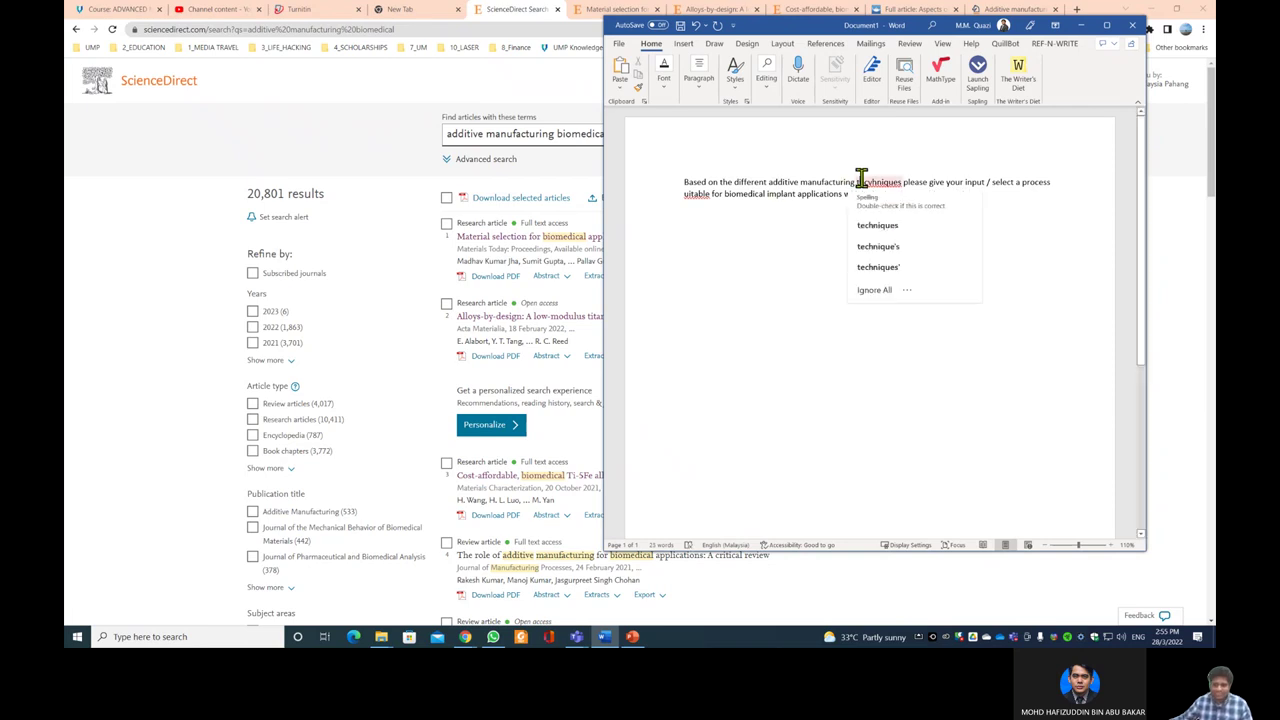
click(877, 206)
right_click(698, 195)
click(708, 238)
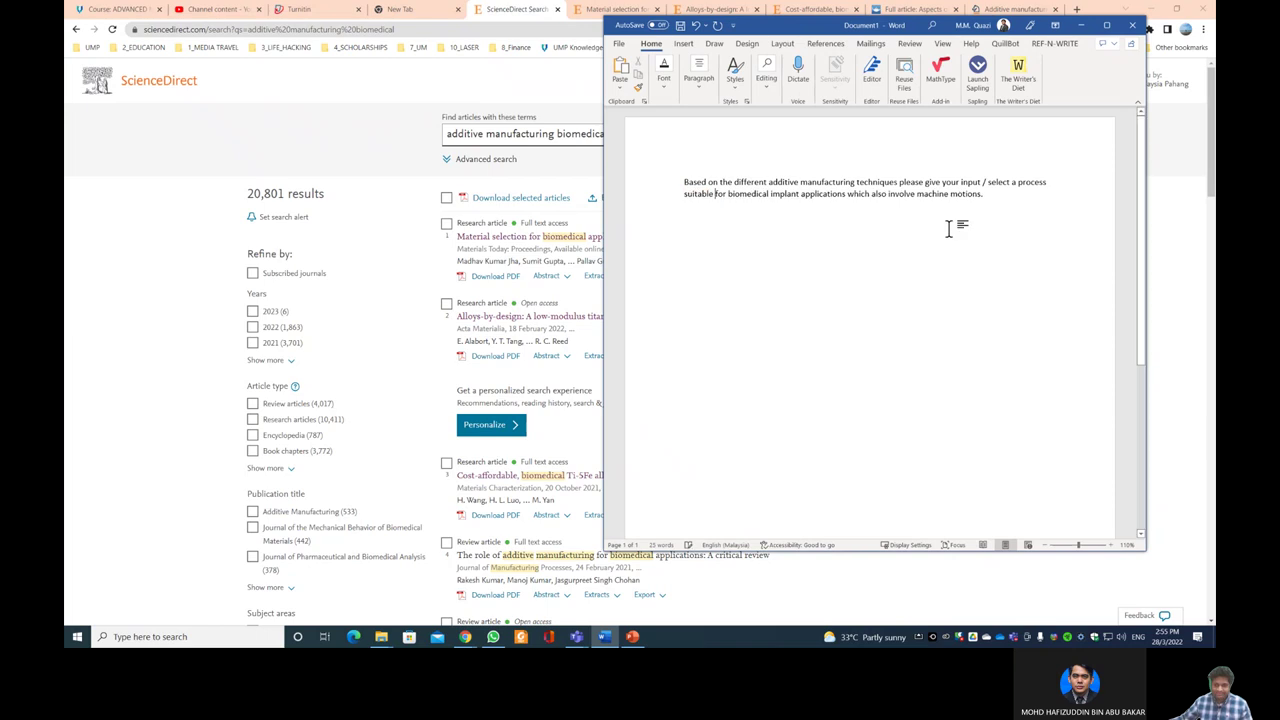
Append '(15 MARKS)', add a TEST 1 heading above, and prefix the question with 'QUESTIONS 1:'
click(1028, 200)
text(()
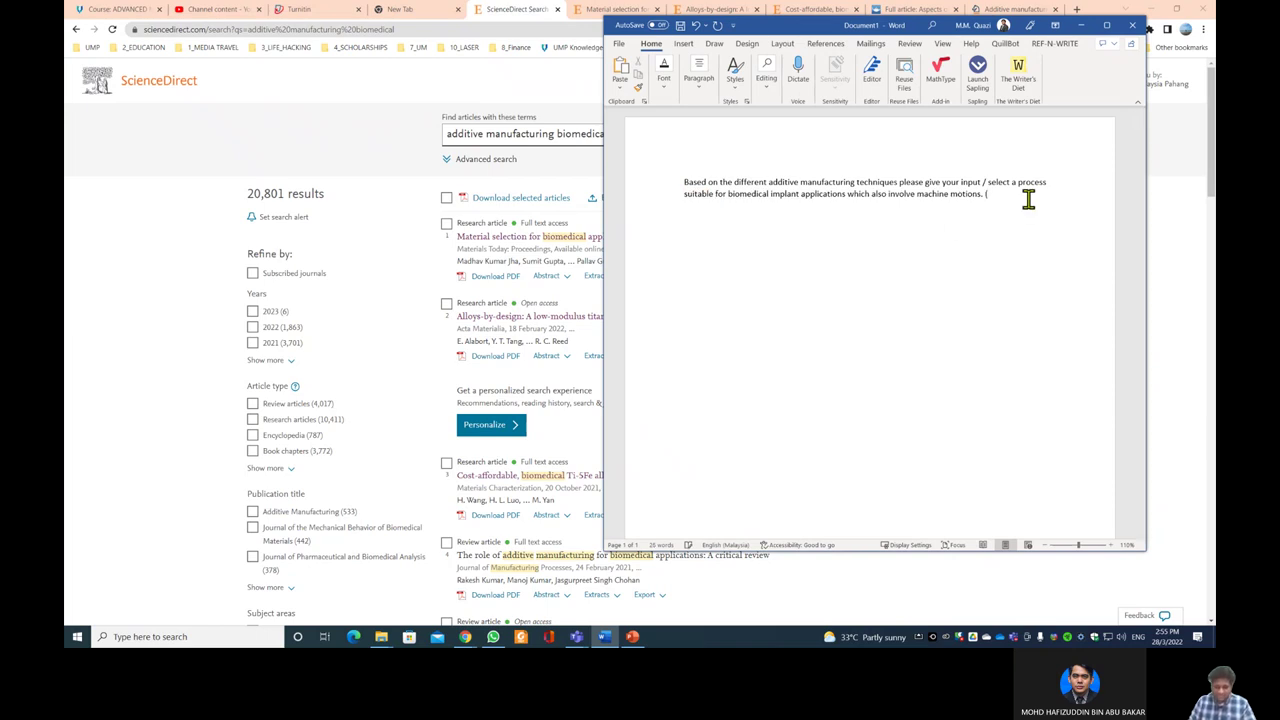
text(15 MARKS))
key(Return)
key(Return)
key(Up)
text(TEST 1)
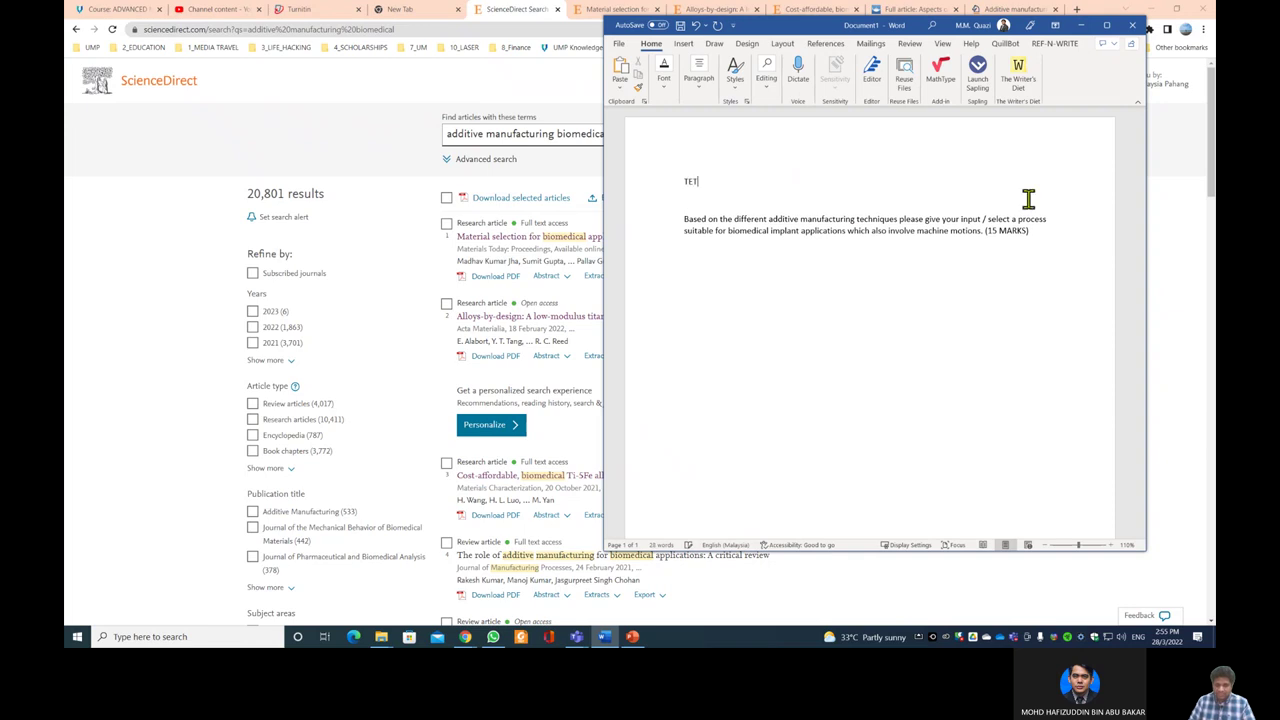
key(Return)
key(Return)
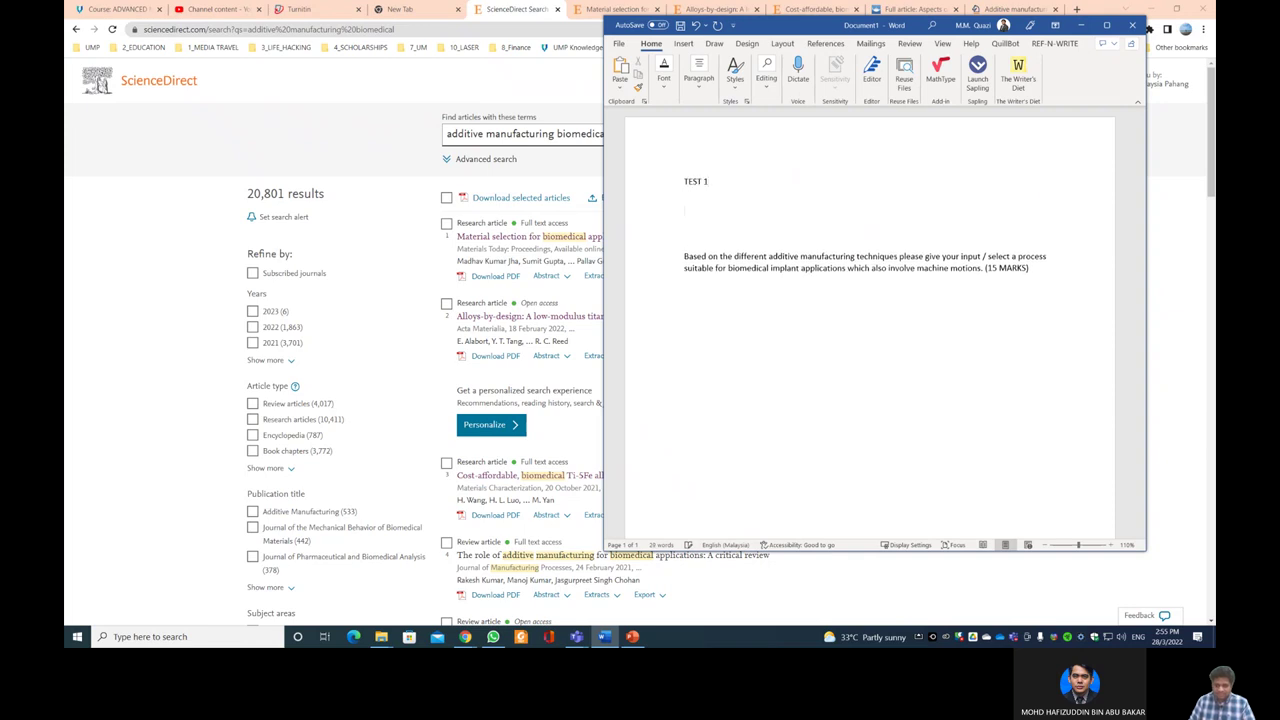
text(QU)
key(BackSpace)
text(UESTIONS 1:)
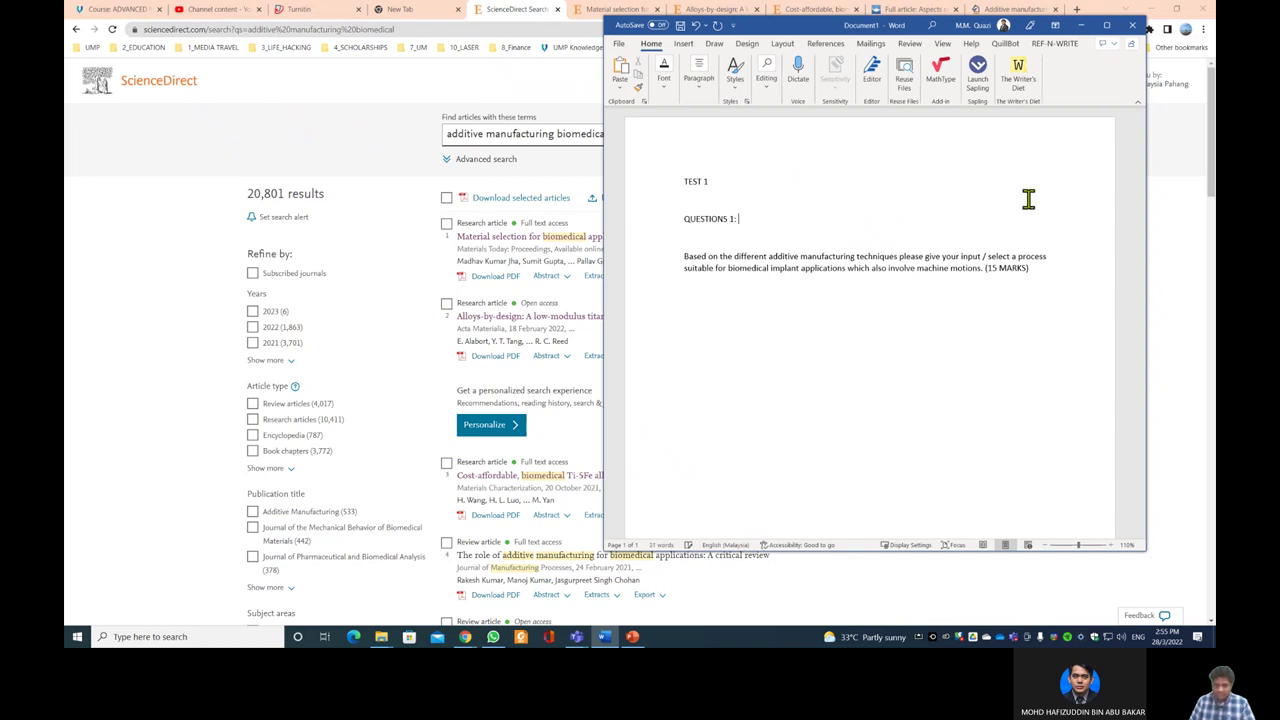
key(Delete)
key(Delete)
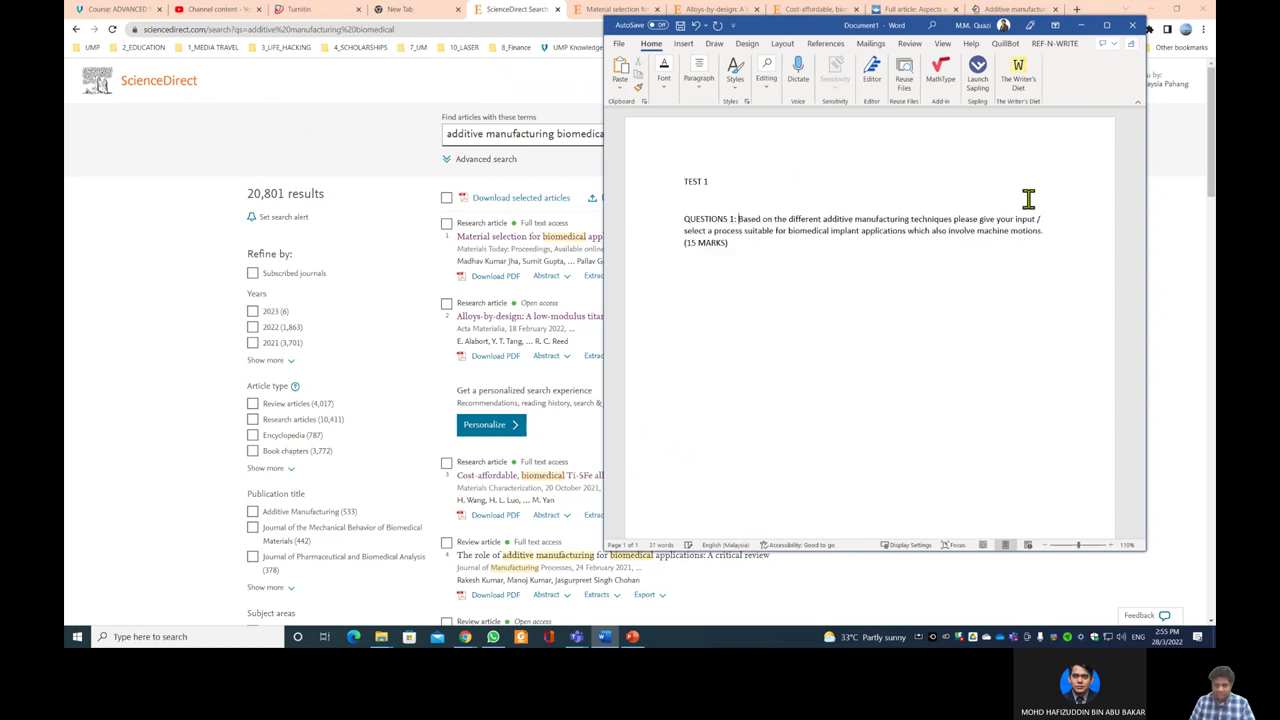
Add a 'QUESTIONS 2: 15 MARKS' line below the first question
double_click(731, 216)
key(ctrl+c)
click(716, 284)
key(ctrl+v)
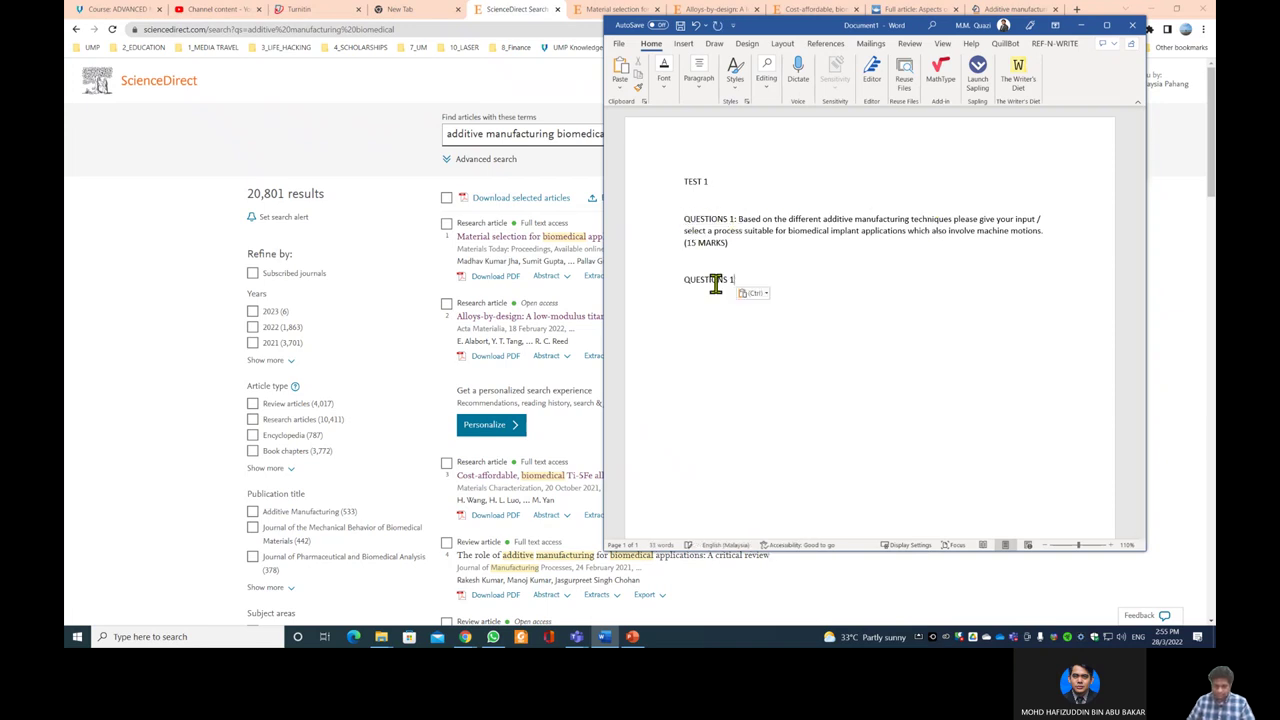
text(2)
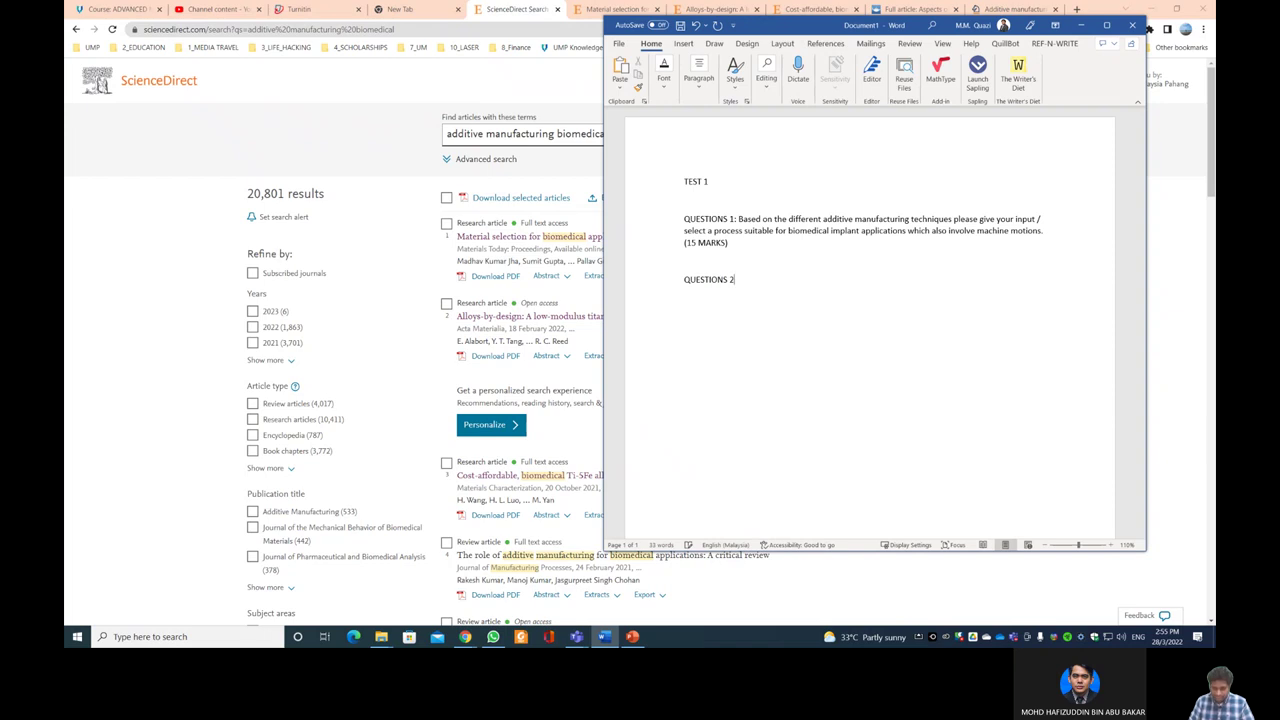
text(: 15 MARKS)
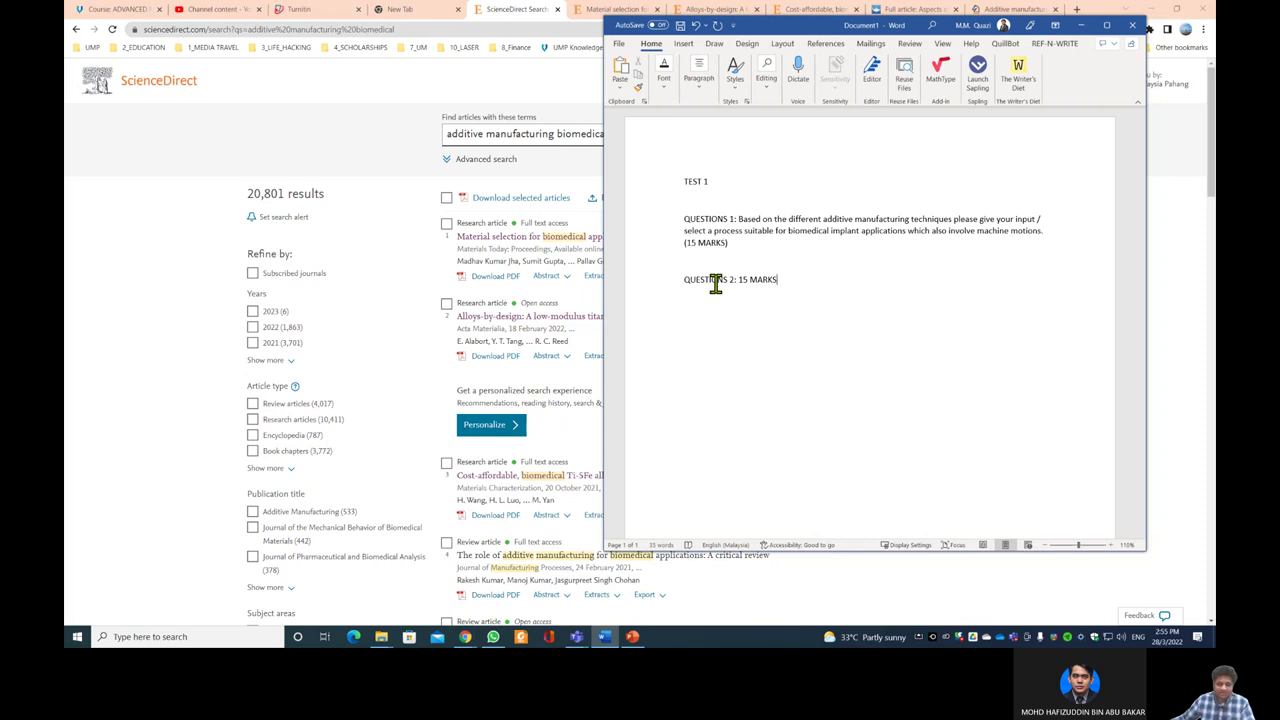
Extend the heading to 'TEST 1 (4 Hours to solve this question)'
drag(763, 249, 717, 212)
click(734, 173)
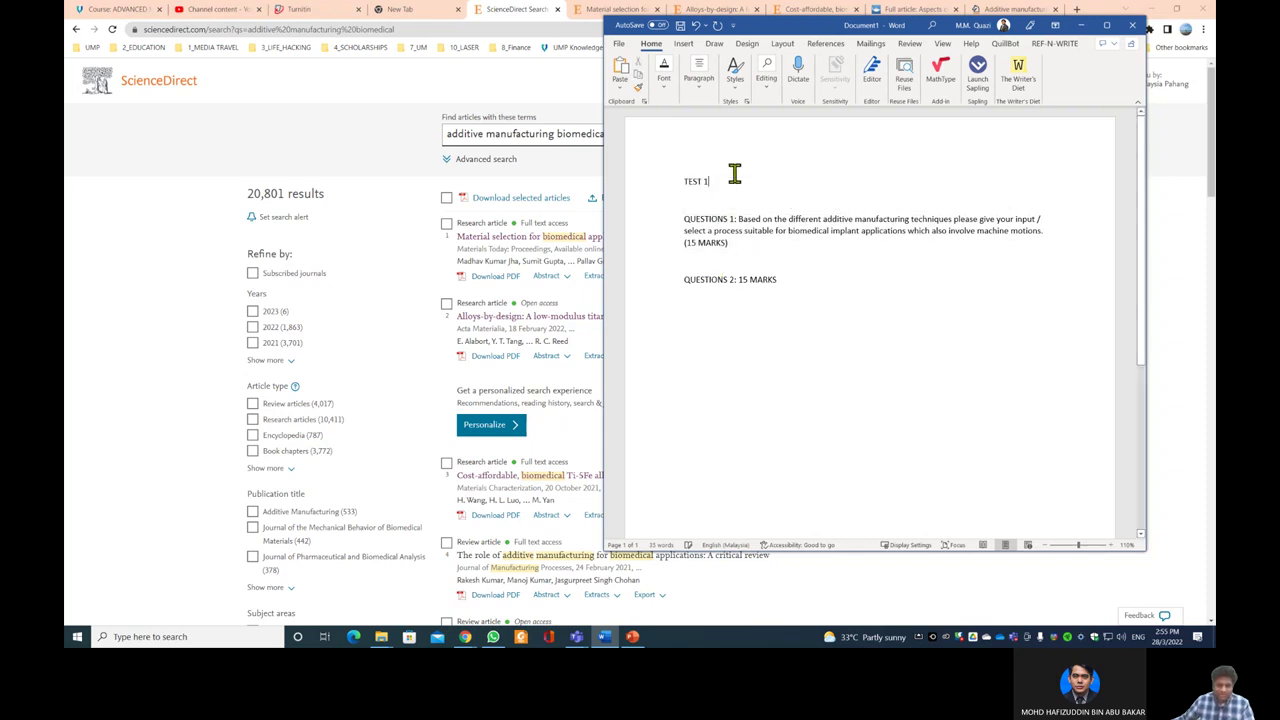
text((4 Hours to solve this question))
Below Question 1, start the note 'There is no definite answer,'
click(758, 240)
key(Return)
key(Return)
key(Return)
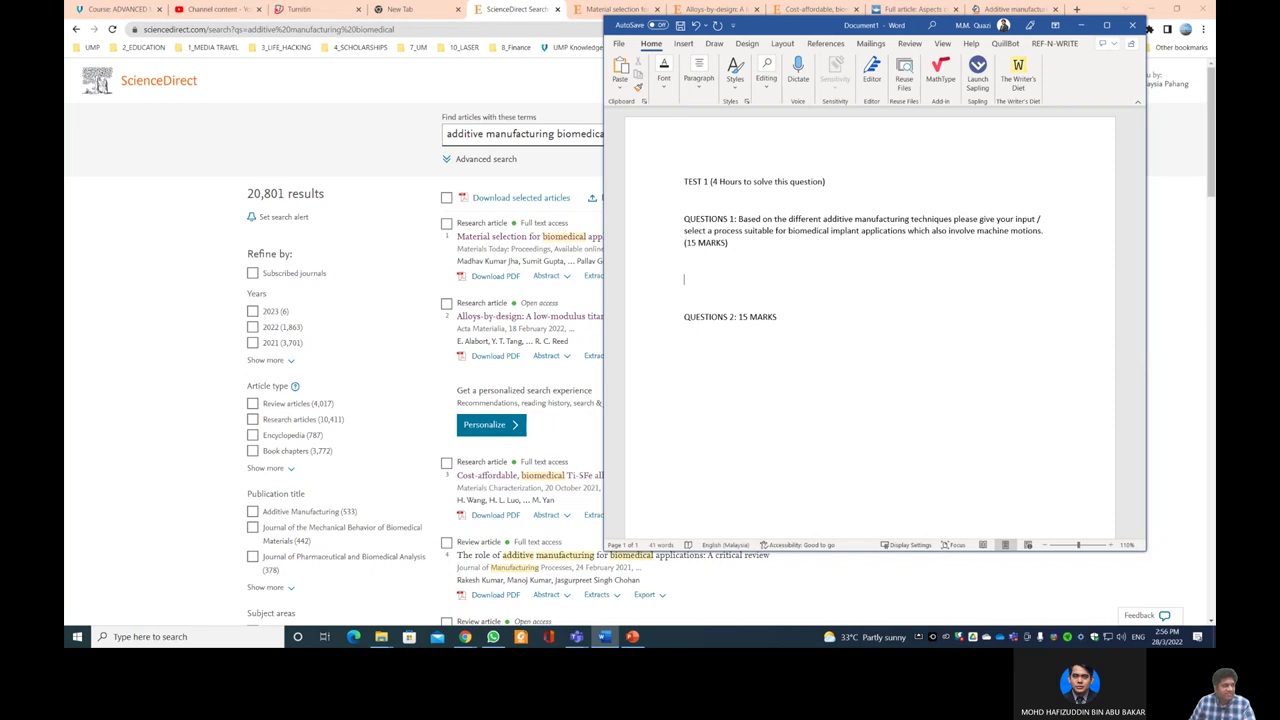
text(There is)
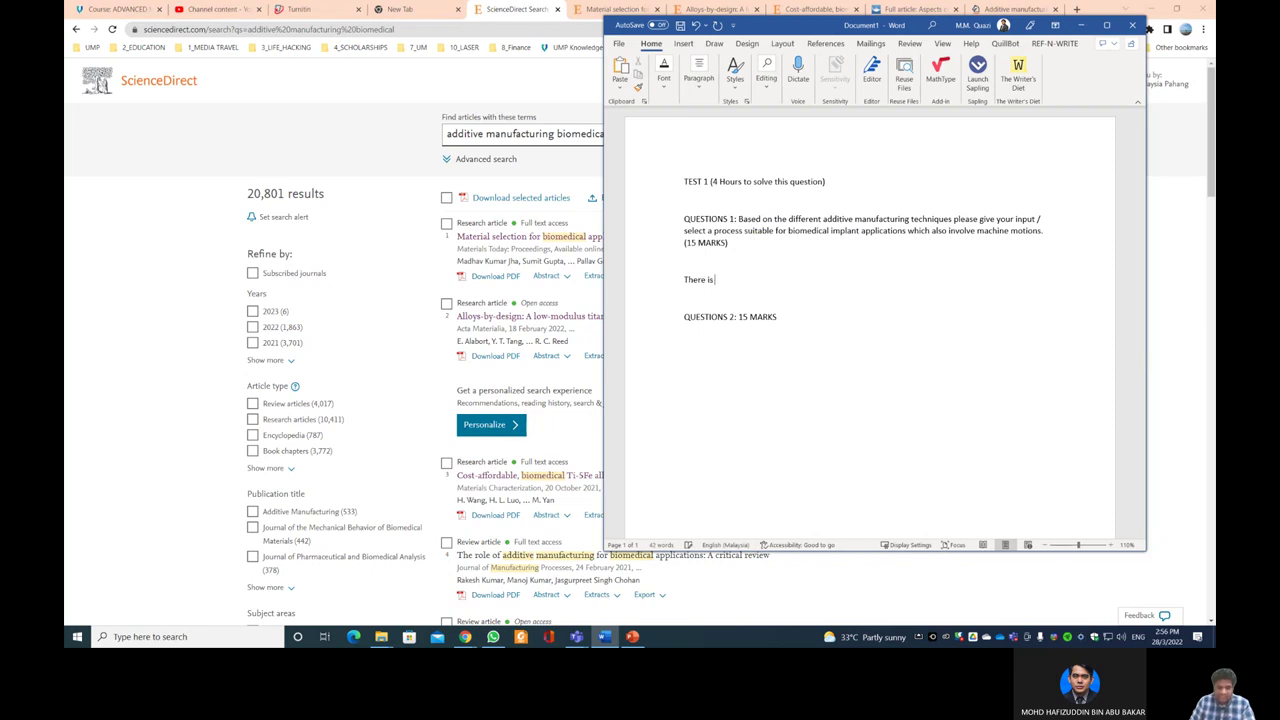
text( no definite answer,)
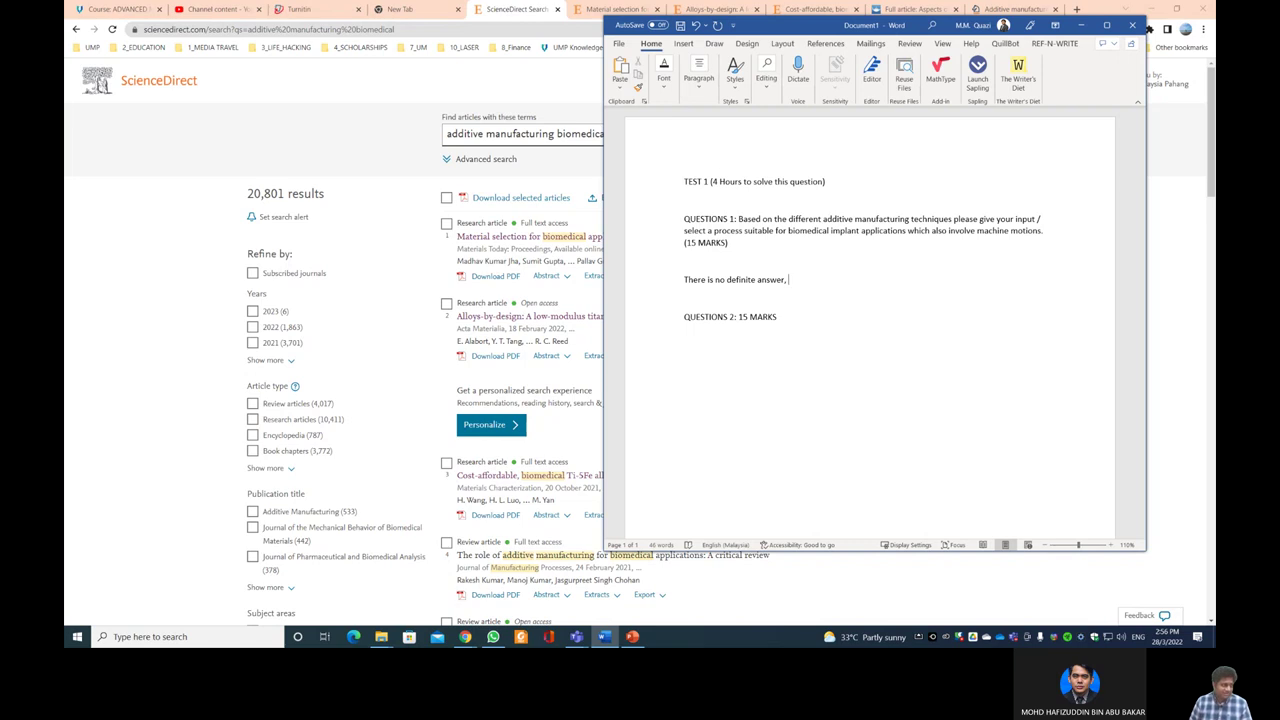
Continue the note with 'It is kind of a short repot / essay type questions.'
text(It is)
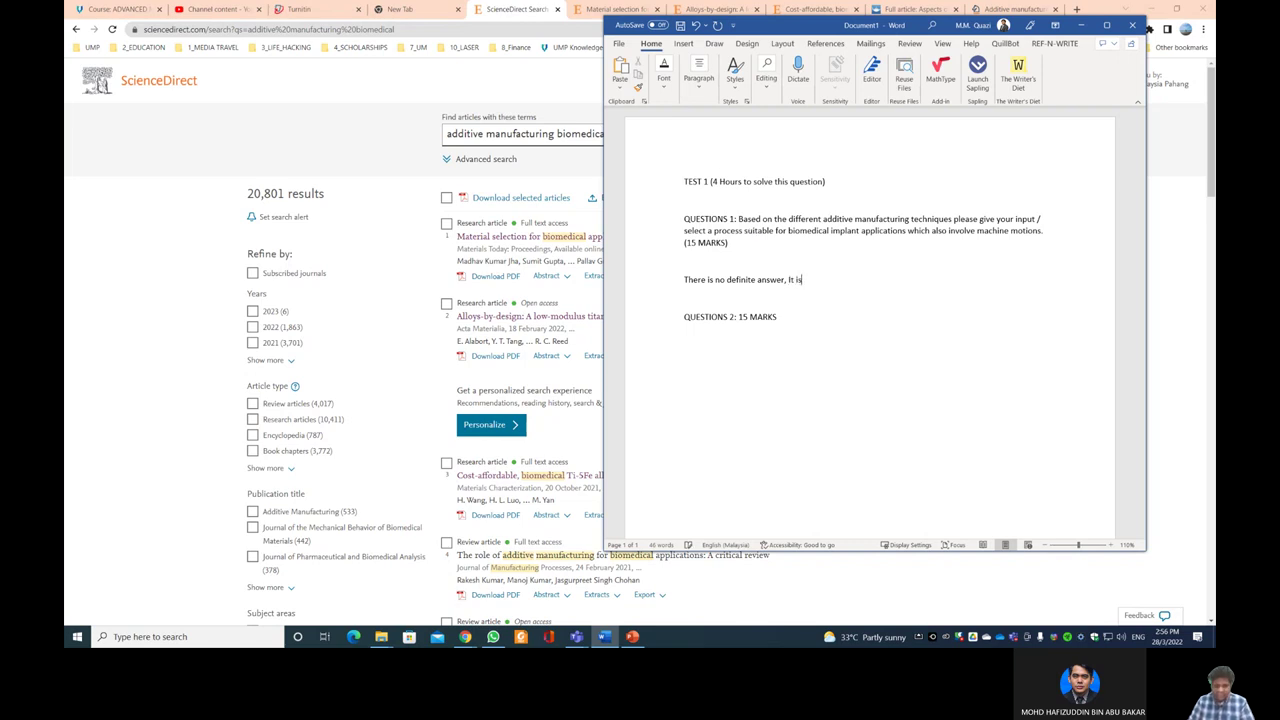
text( kind of a)
text(sum)
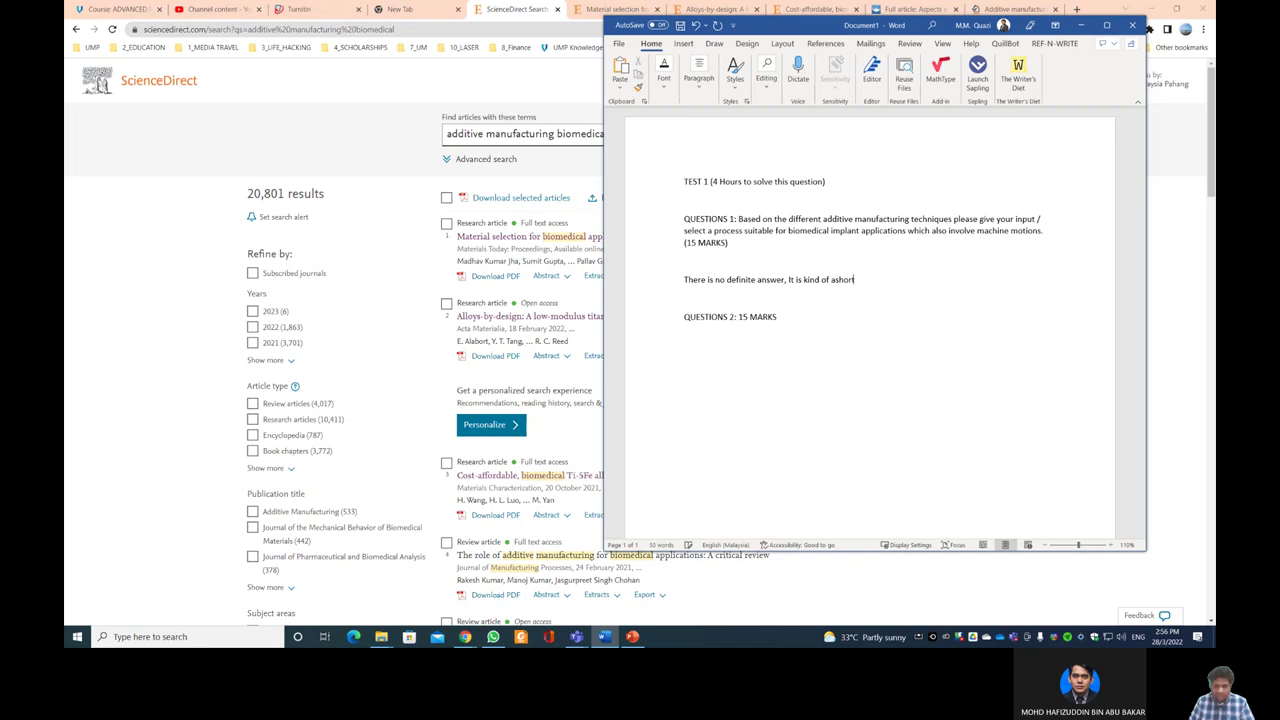
key(BackSpace)
key(BackSpace)
key(BackSpace)
key(BackSpace)
text(short repot / essay type questions.)
key(Return)
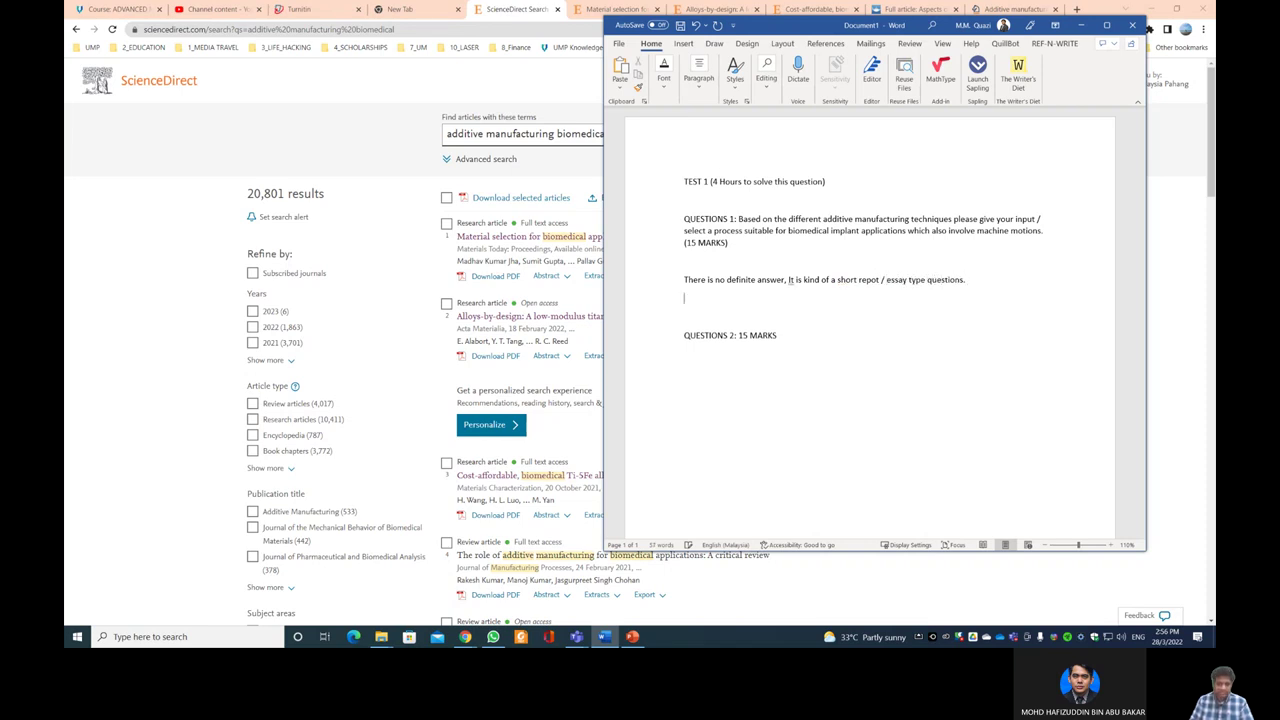
key(Return)
key(BackSpace)
Add a new line 'Here you are going' below the guidance sentence
text(Here you are going c)
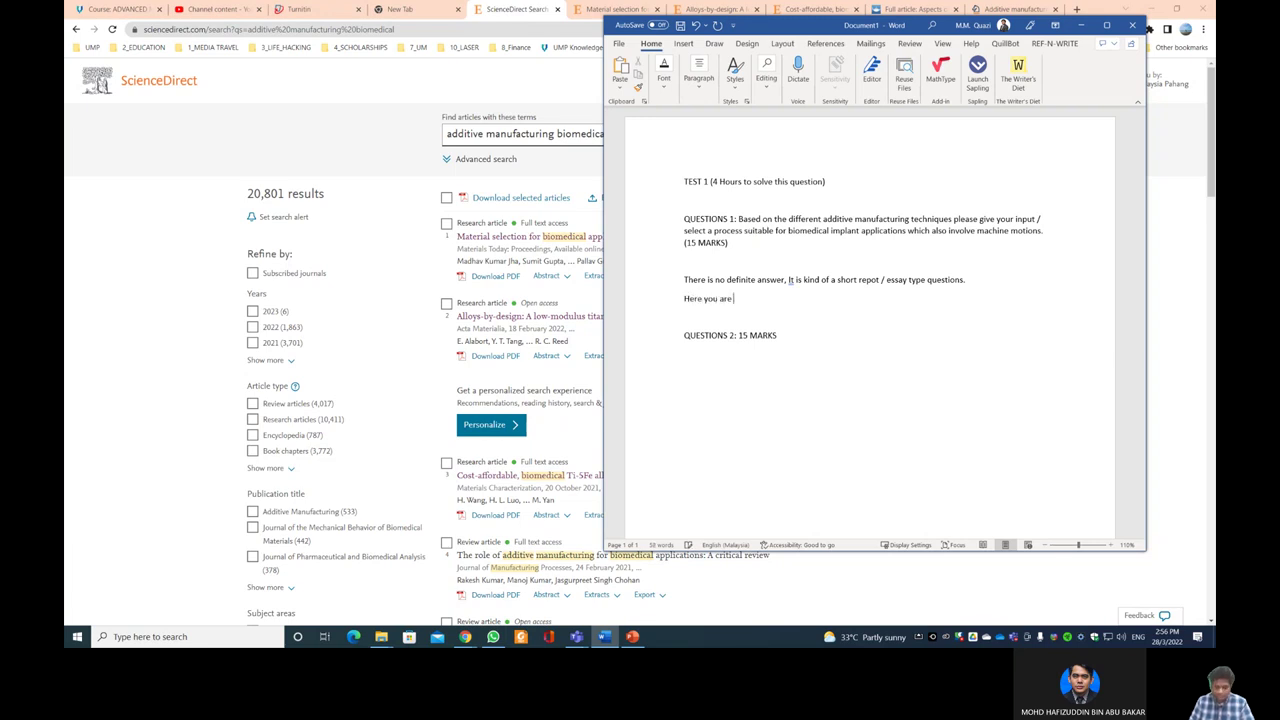
key(BackSpace)
text(re)
key(BackSpace)
key(BackSpace)
key(Return)
Start a numbered list: 'Review the literature', 'Get information about process', 'Give notes about parameters'
click(703, 93)
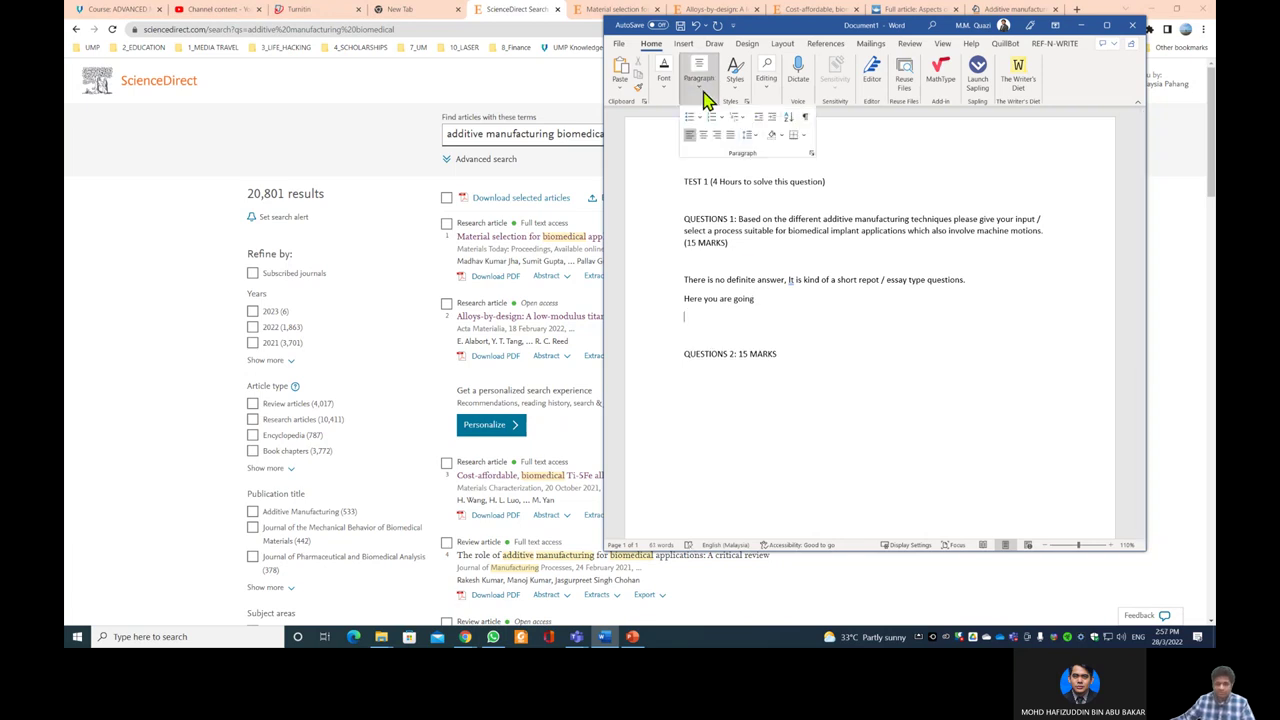
click(712, 117)
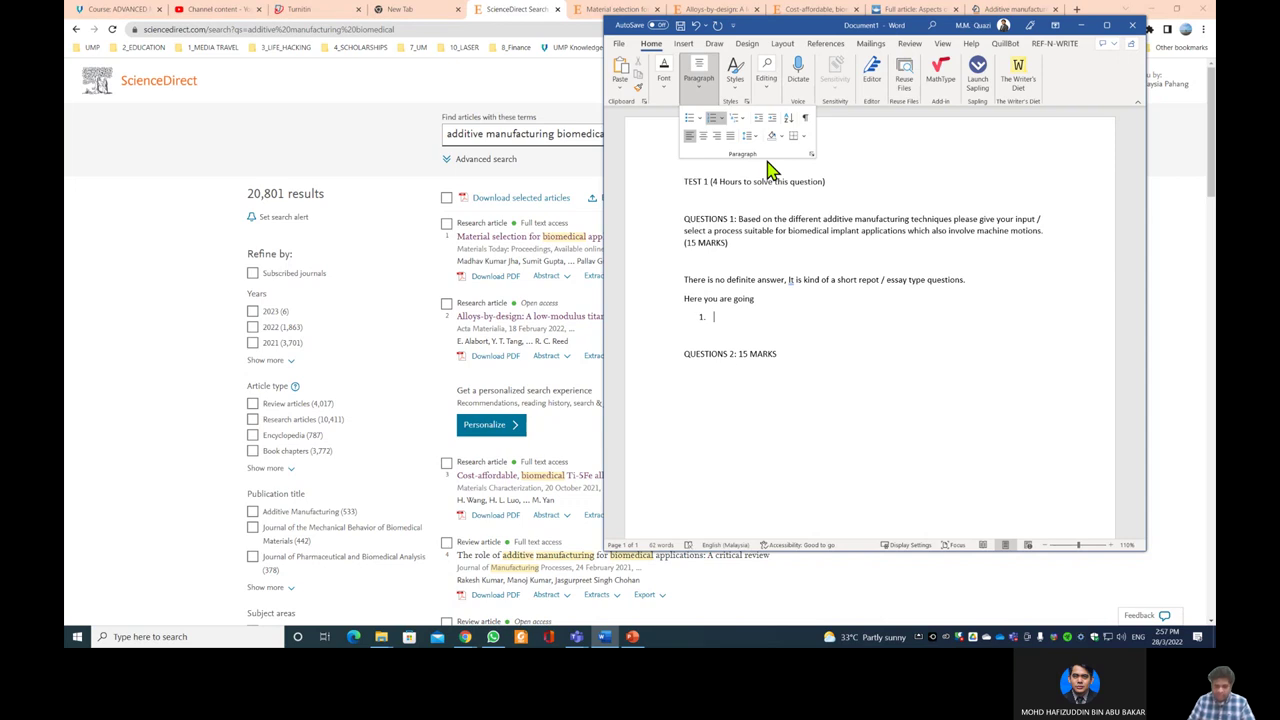
click(740, 312)
text(Revie)
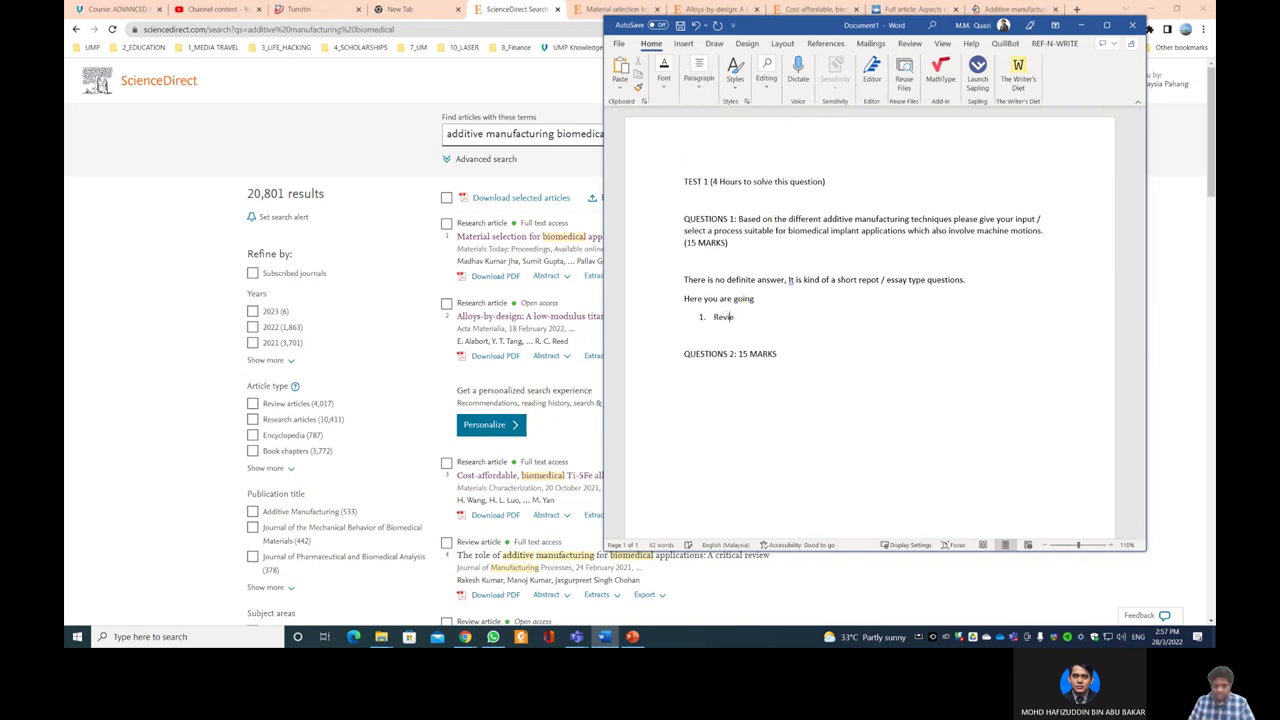
text(w the literature)
key(Return)
text(G)
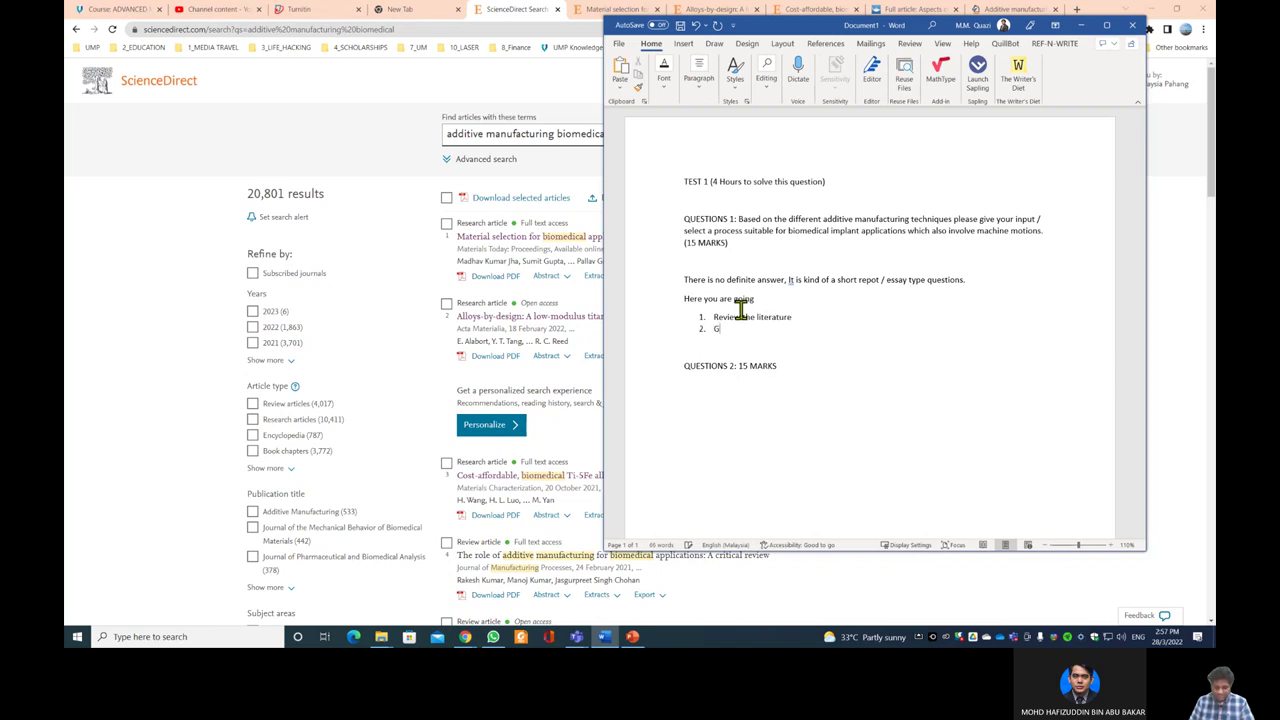
text(et information about proce)
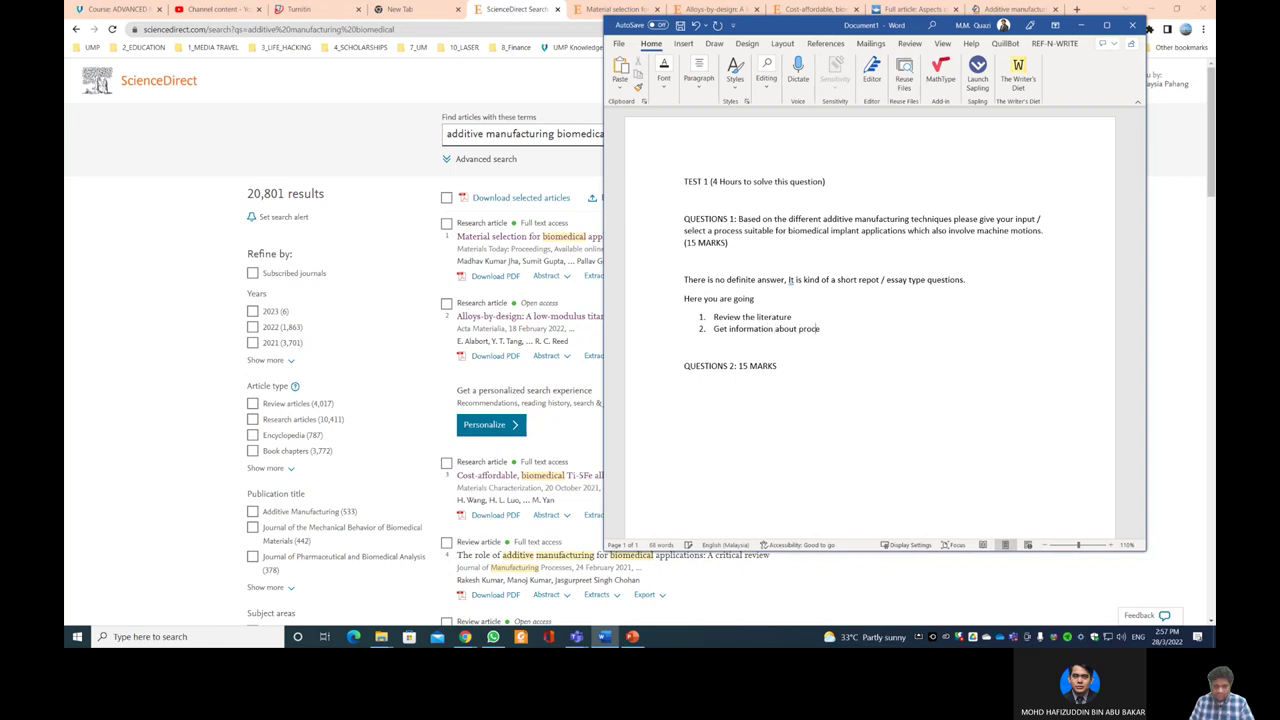
text(ss)
key(Return)
text(Give notes about parameters)
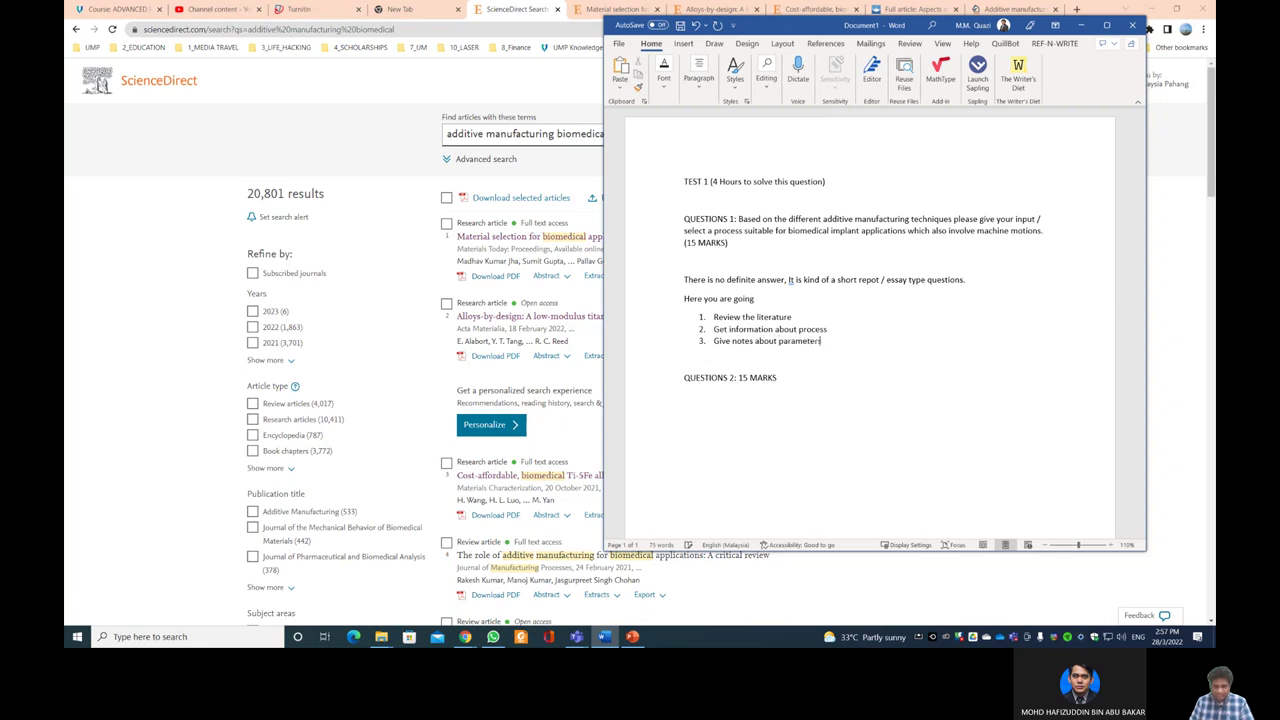
Add the special-information item and 'Conclusion or concluding remarks.', fixing 'remakrs' to 'remarks'
key(Return)
text(Give any speci)
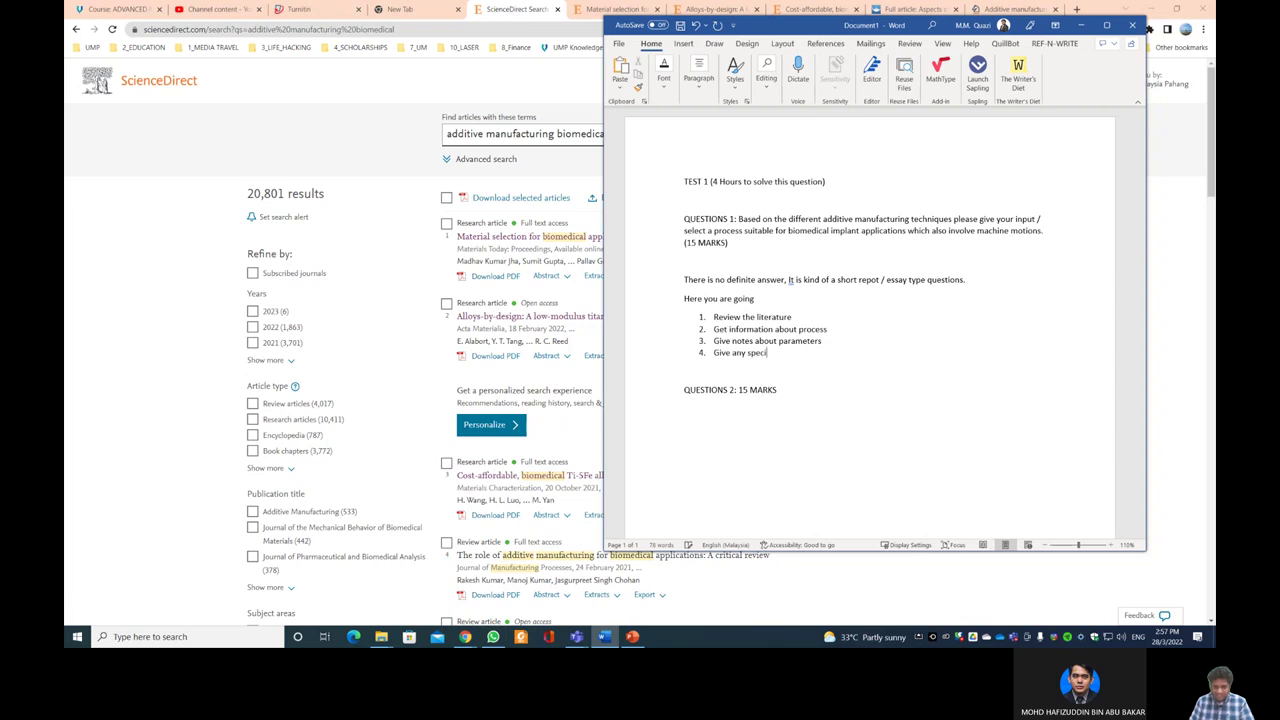
text(al information wi)
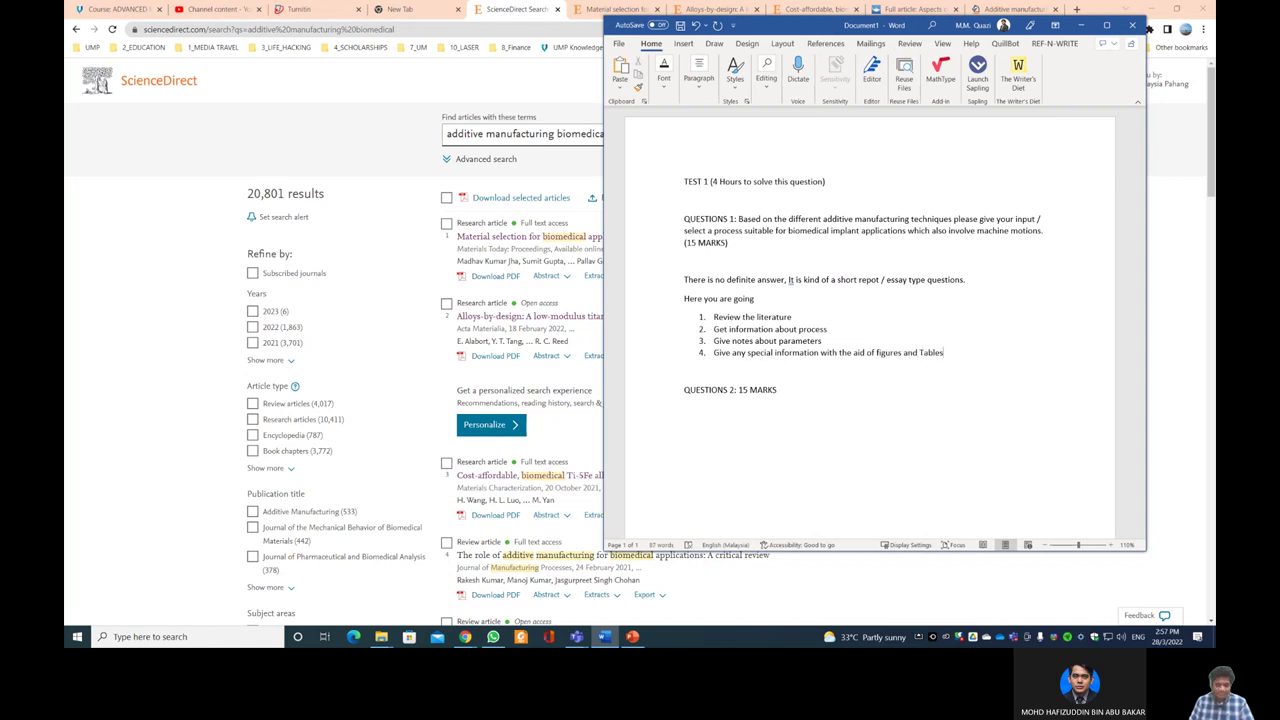
key(Return)
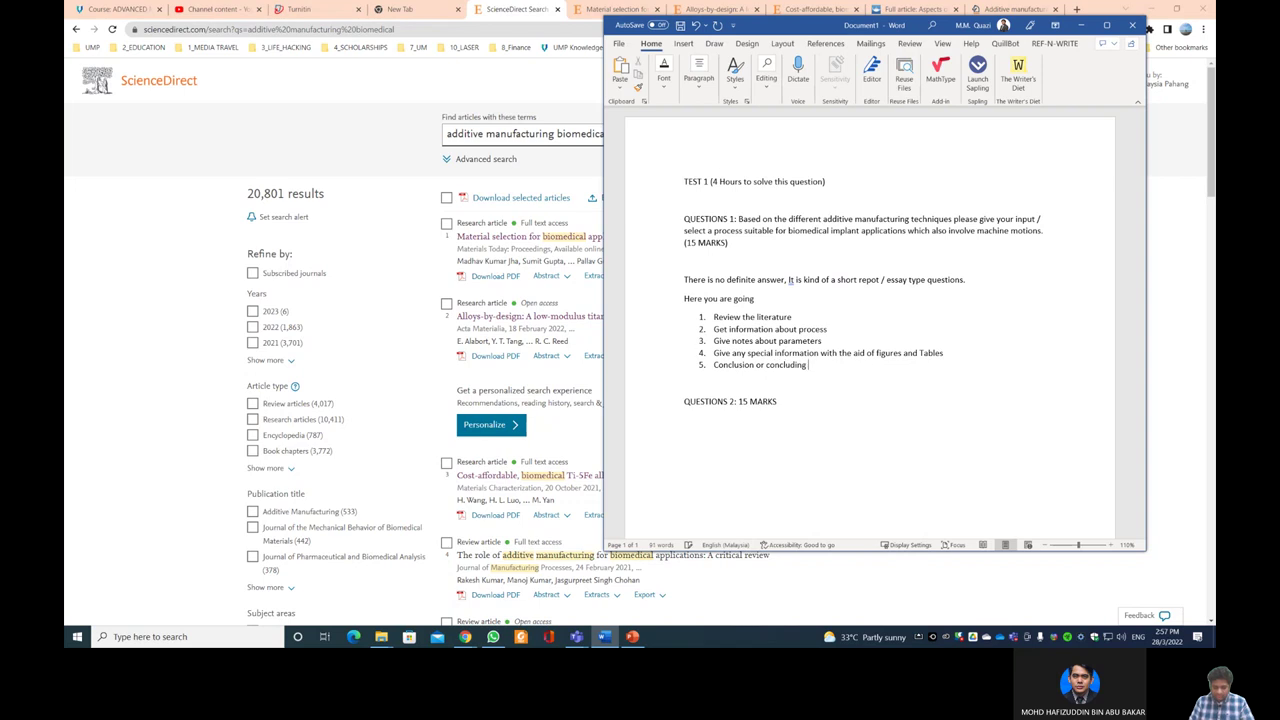
text(.)
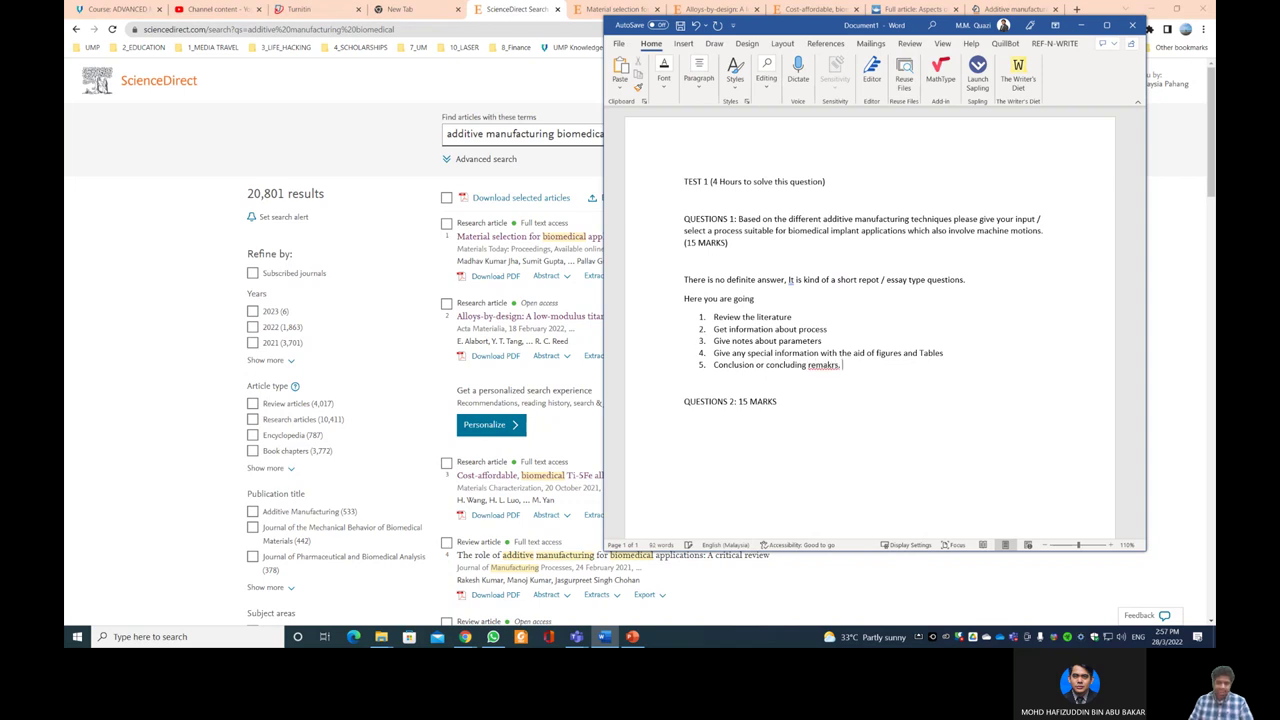
right_click(814, 364)
click(843, 408)
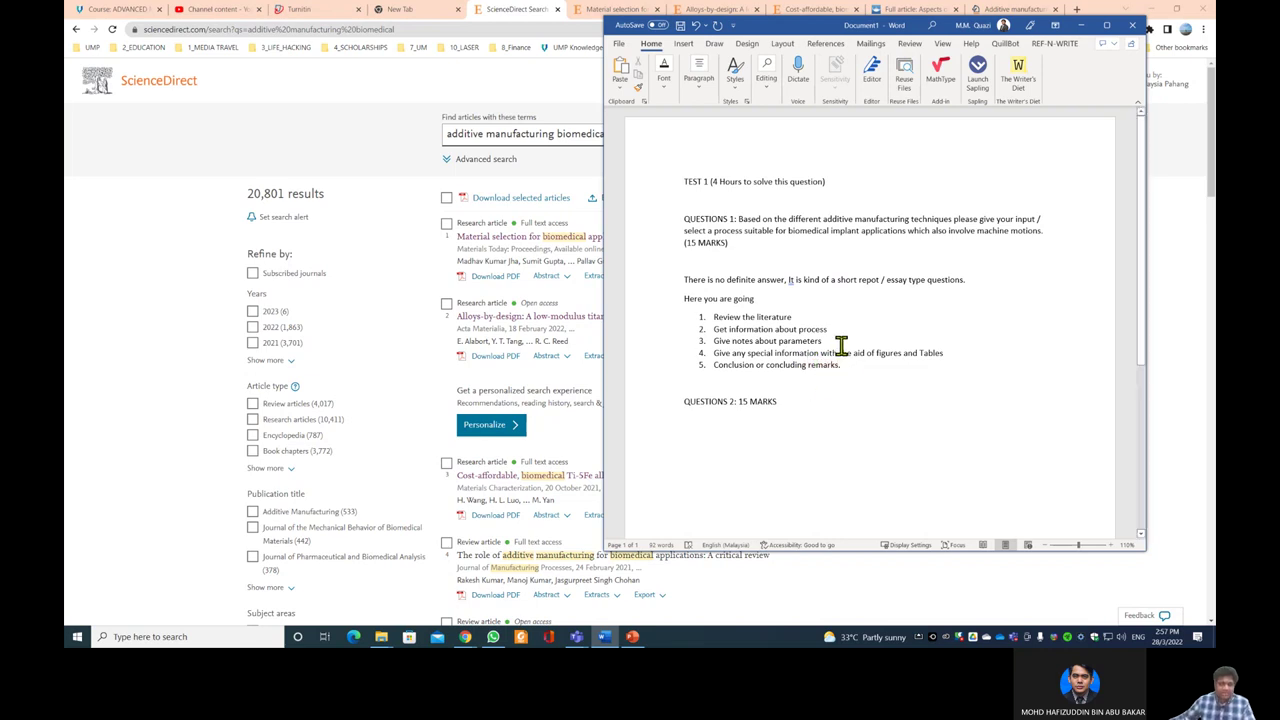
Add a bold '2 HOURS' note after (15 MARKS) in Question 1
click(834, 242)
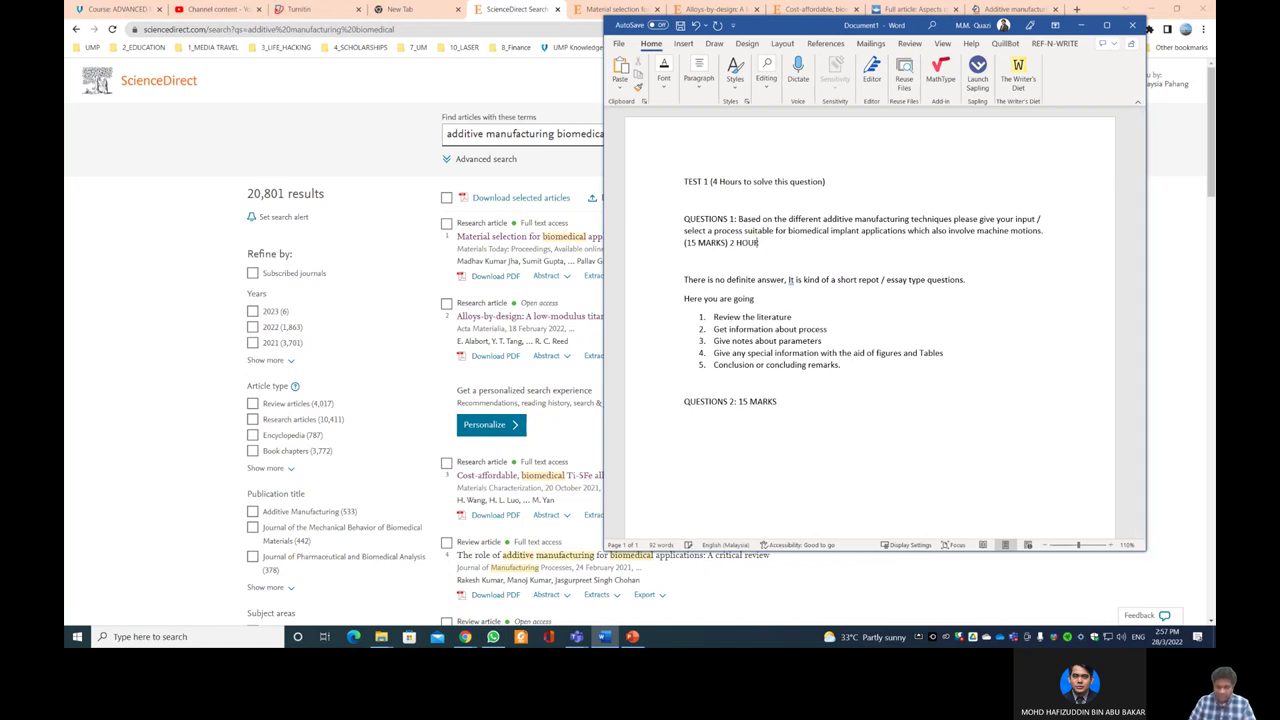
key(ctrl+a)
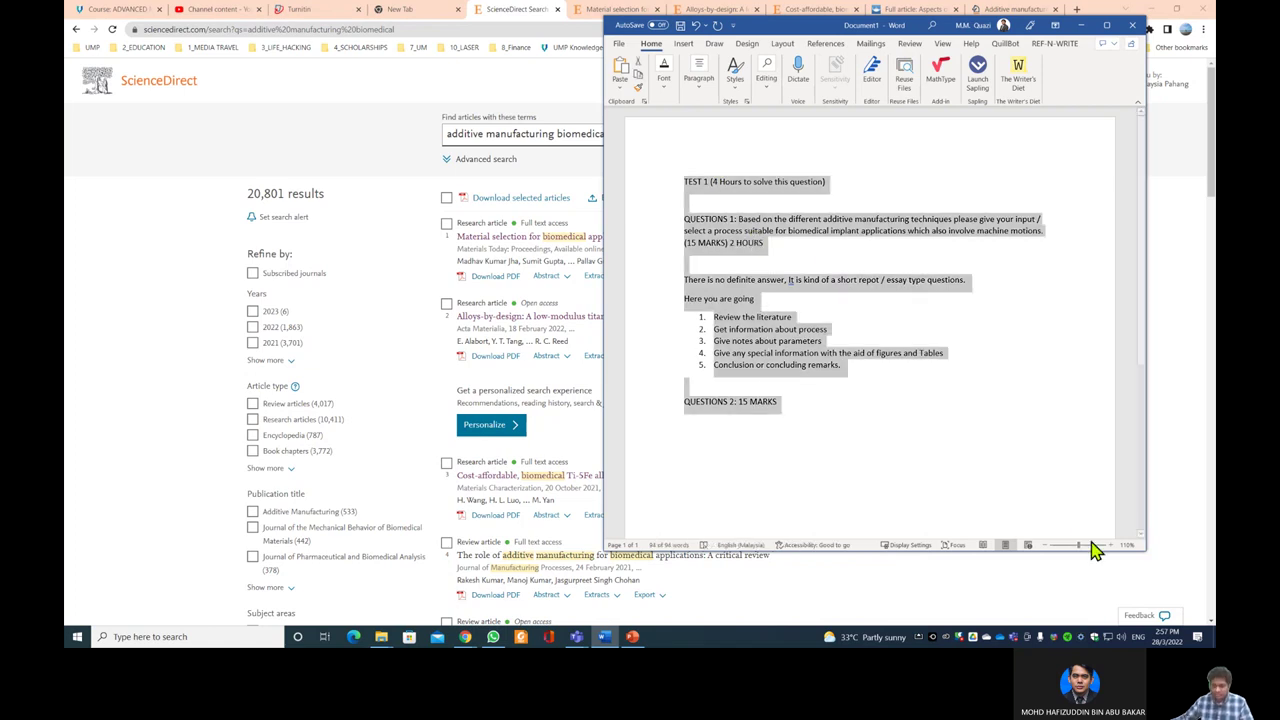
click(1089, 544)
drag(603, 320, 200, 303)
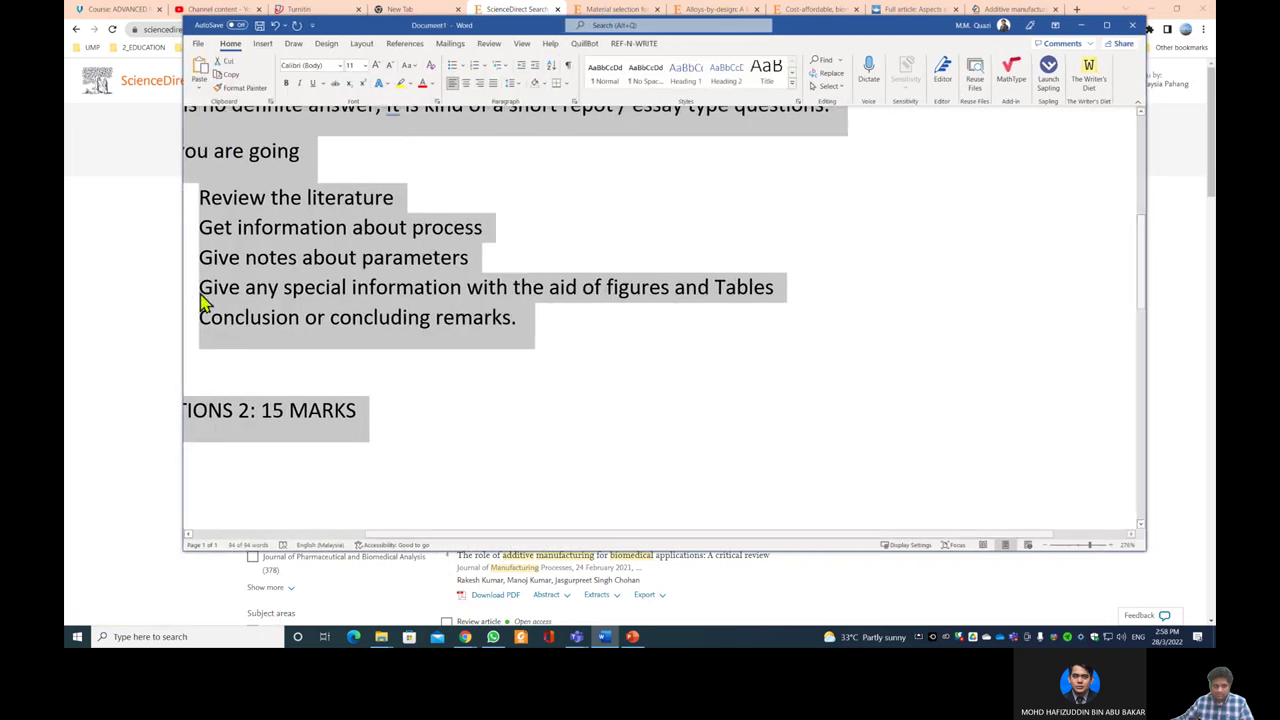
click(465, 305)
scroll(486, 289, up, 5)
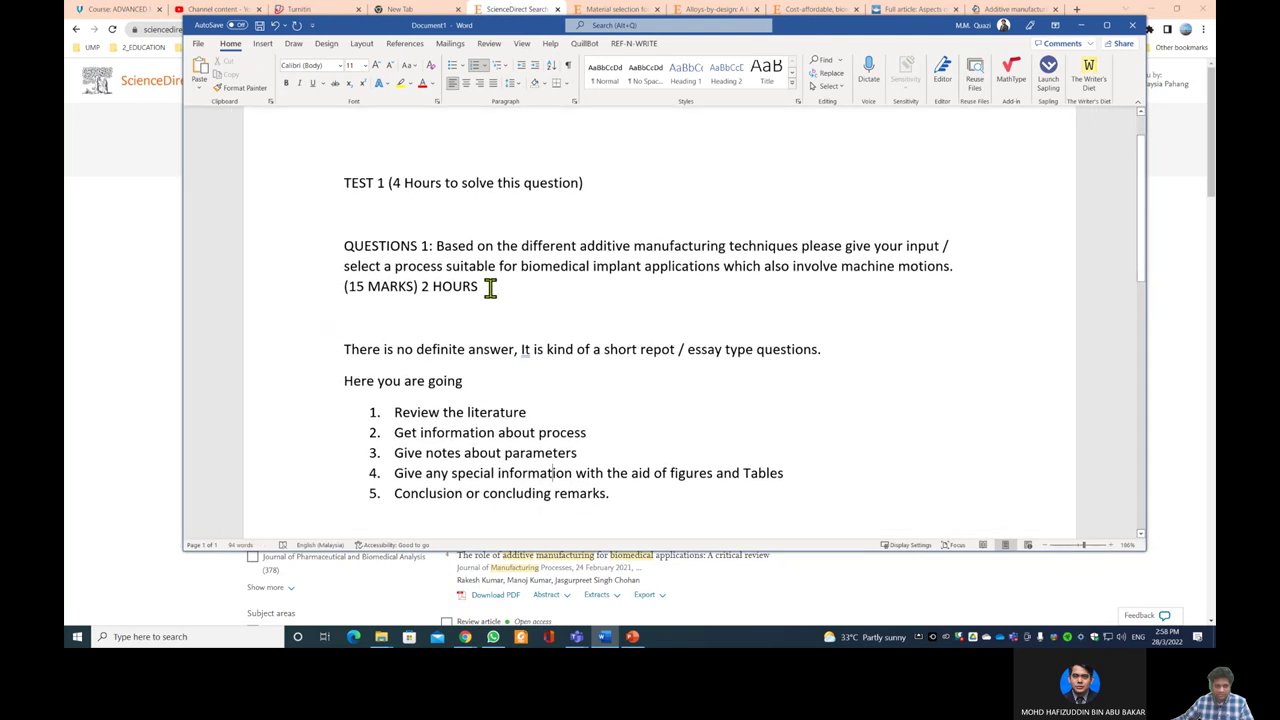
drag(490, 288, 427, 288)
key(ctrl+b)
click(500, 307)
scroll(584, 358, down, 2)
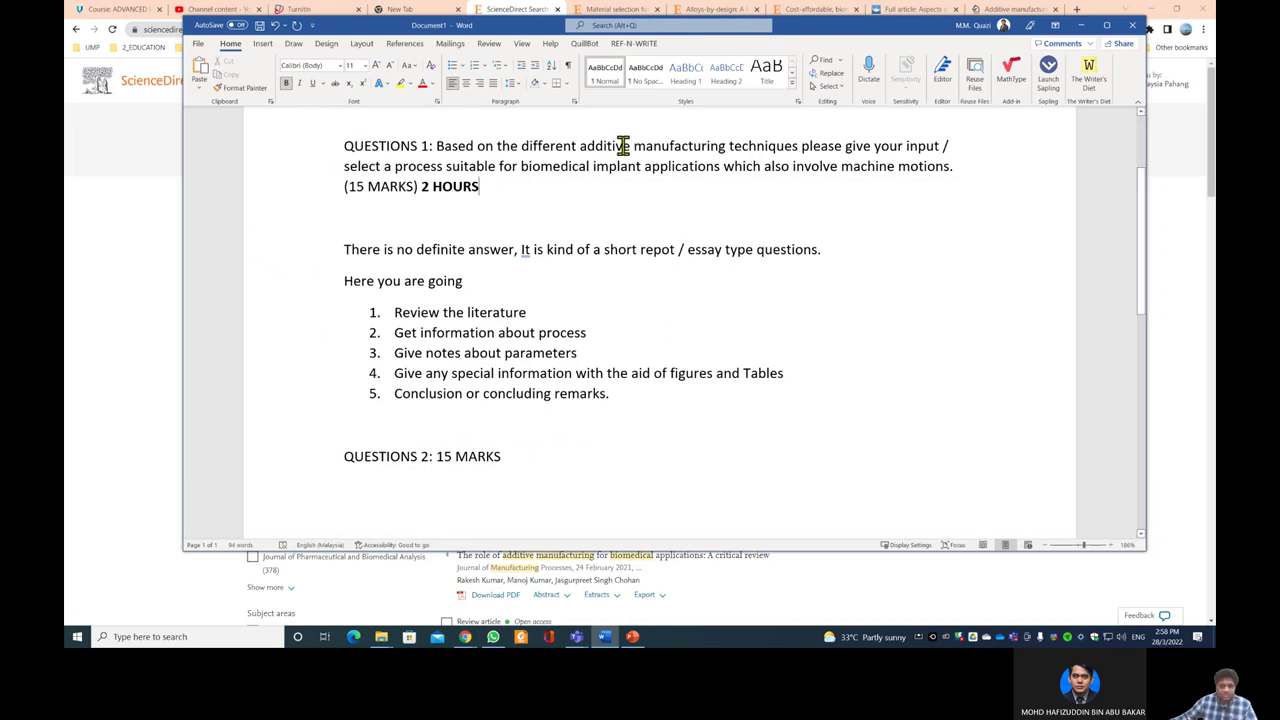
Highlight 'additive manufacturing' and 'biomedical implant' in yellow
drag(580, 146, 726, 146)
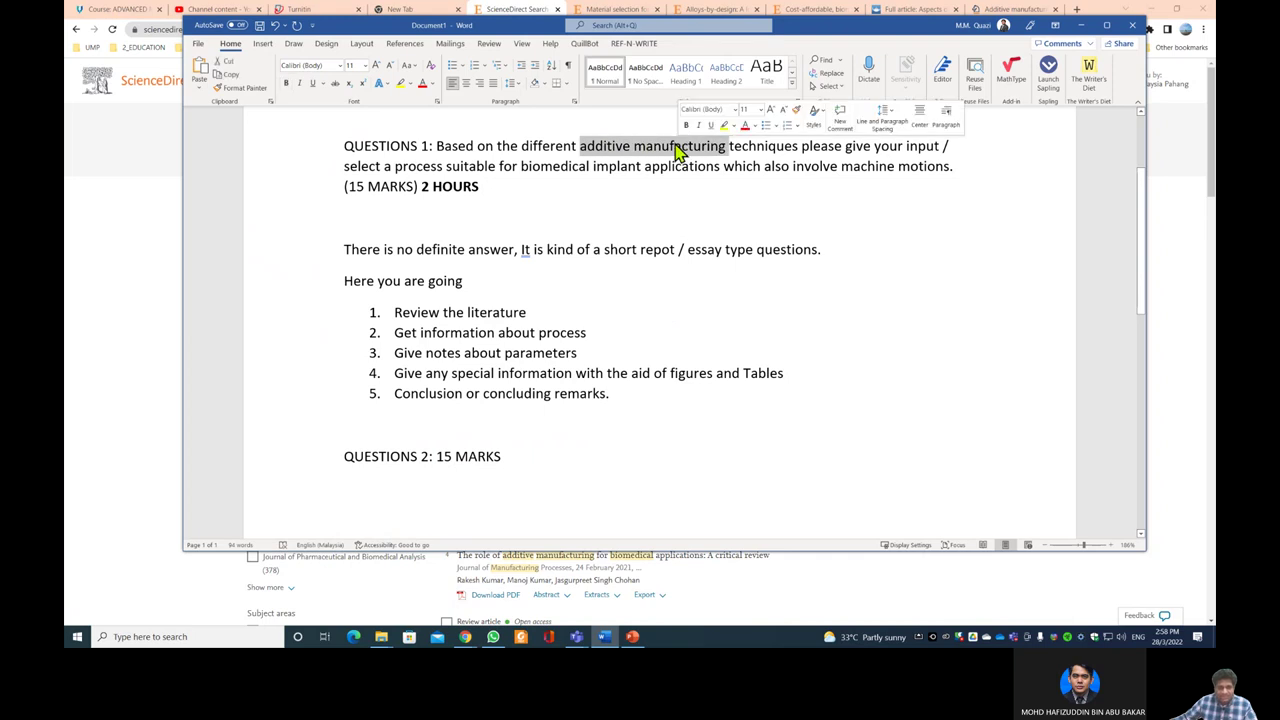
click(400, 83)
drag(521, 166, 641, 166)
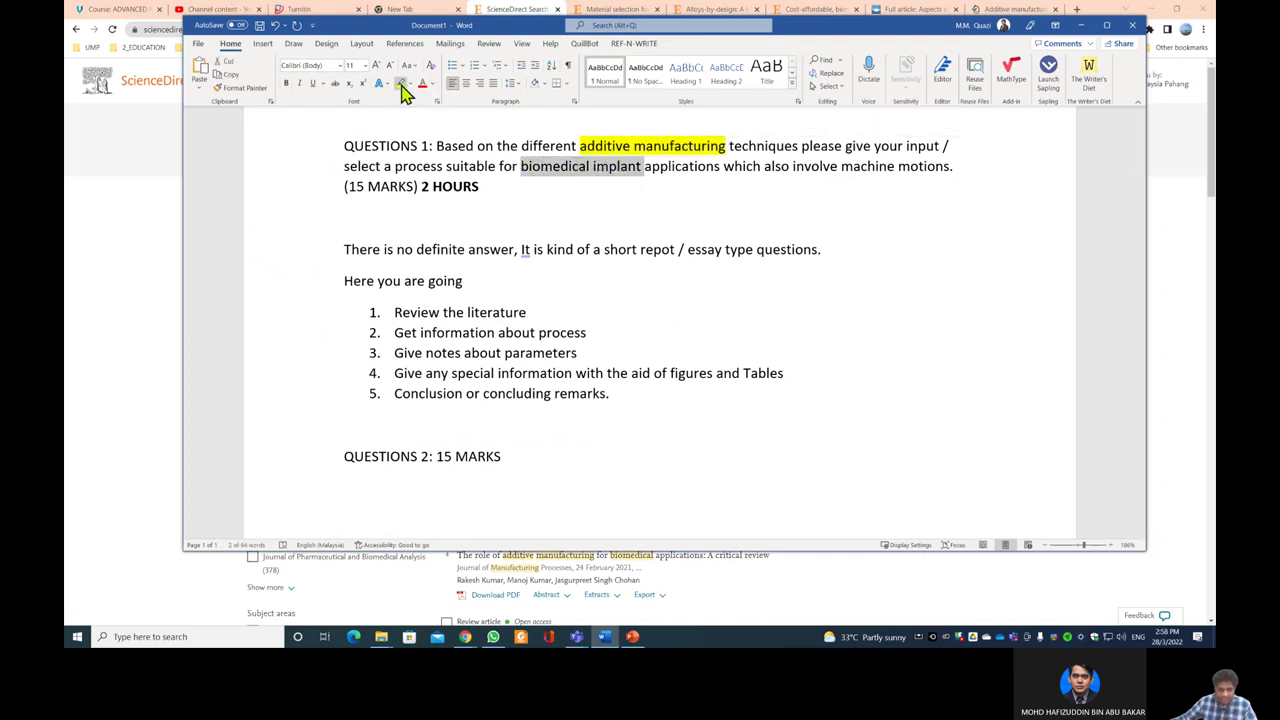
click(400, 84)
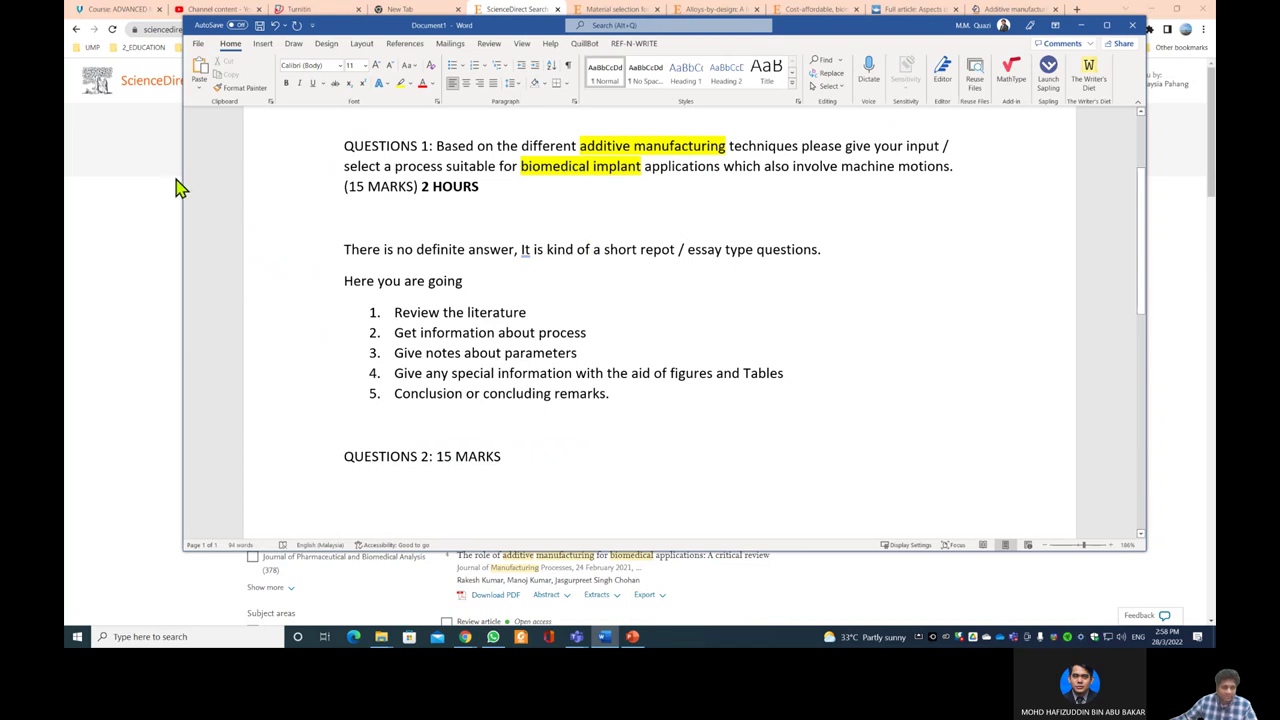
Bring the web browser forward in a blank new tab, ready for a web search
click(174, 189)
click(440, 16)
click(440, 29)
Search the web for Google Scholar and open the Google Scholar site
text(google shoclar)
key(Return)
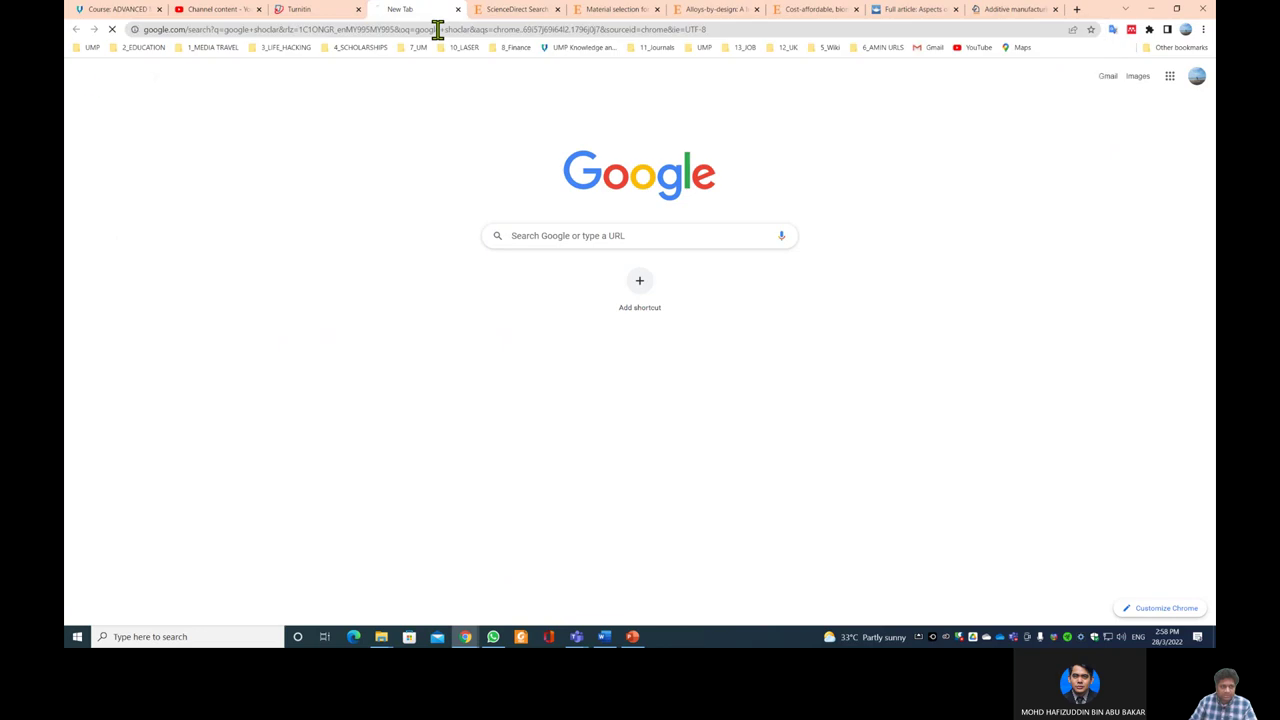
click(220, 223)
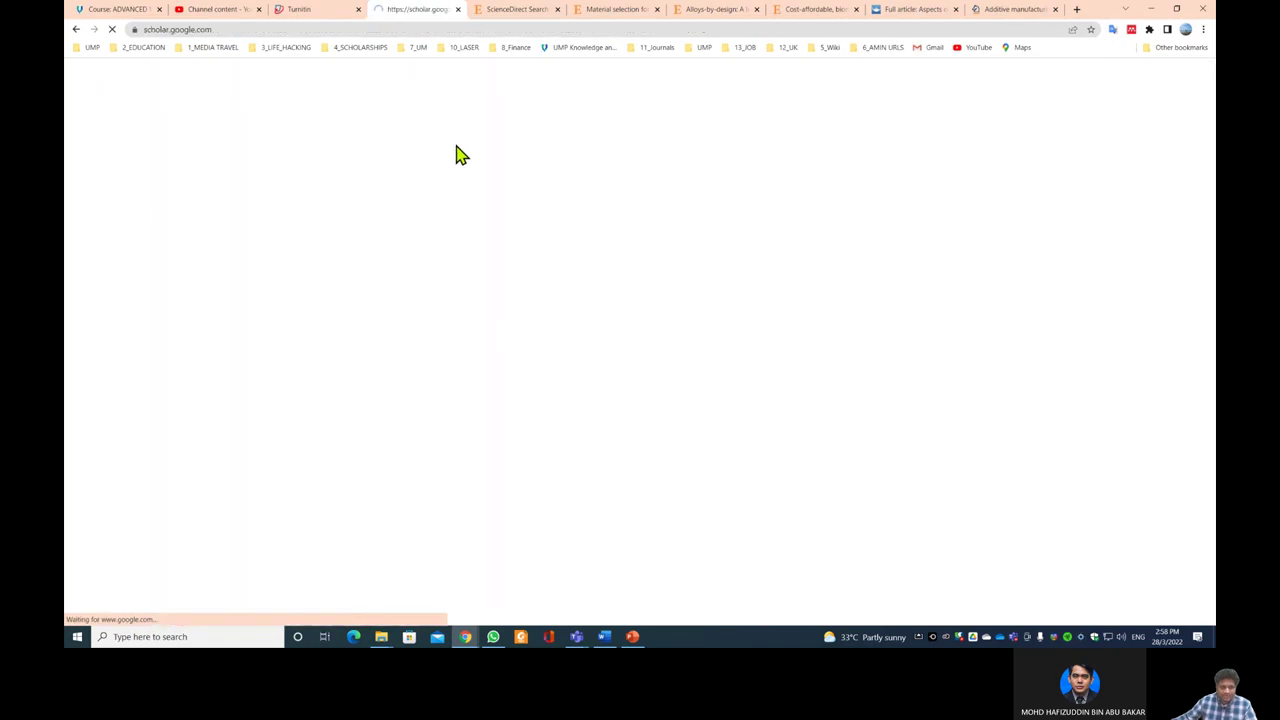
Search Scholar for 'Additive manufacturing and biomedical implant', correcting the misspelled words
click(519, 208)
text(Add)
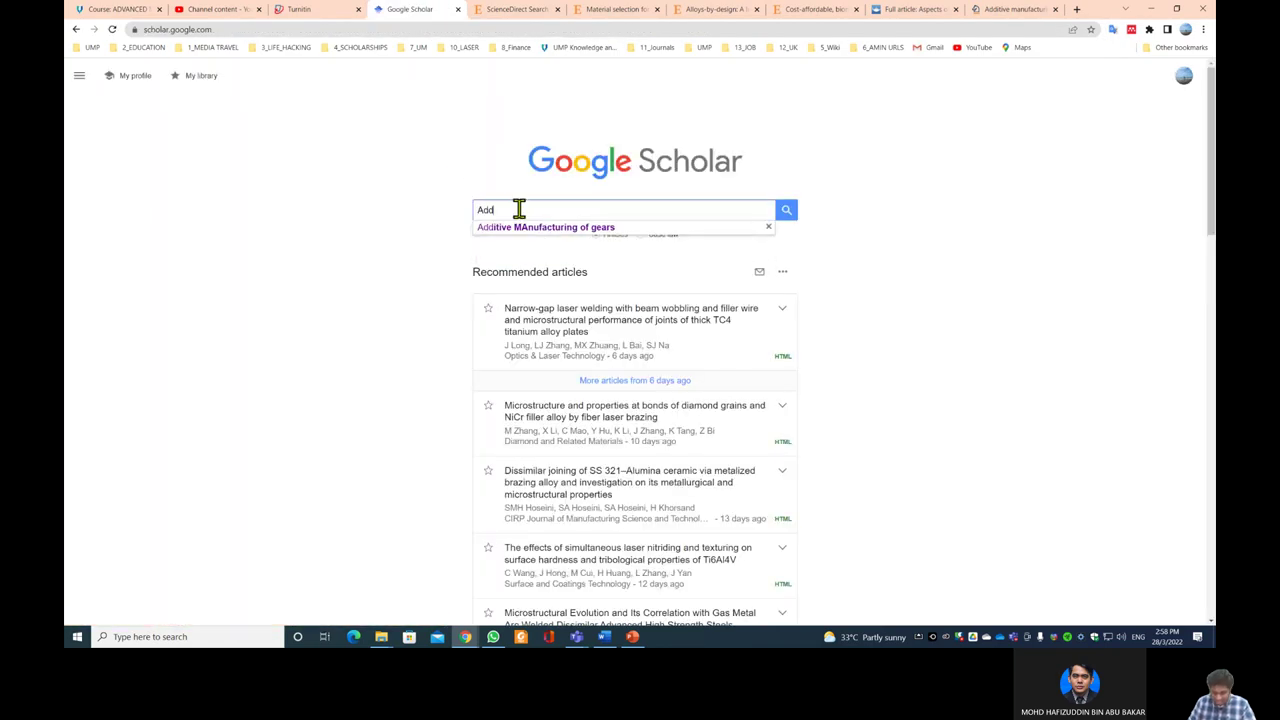
text(tive man)
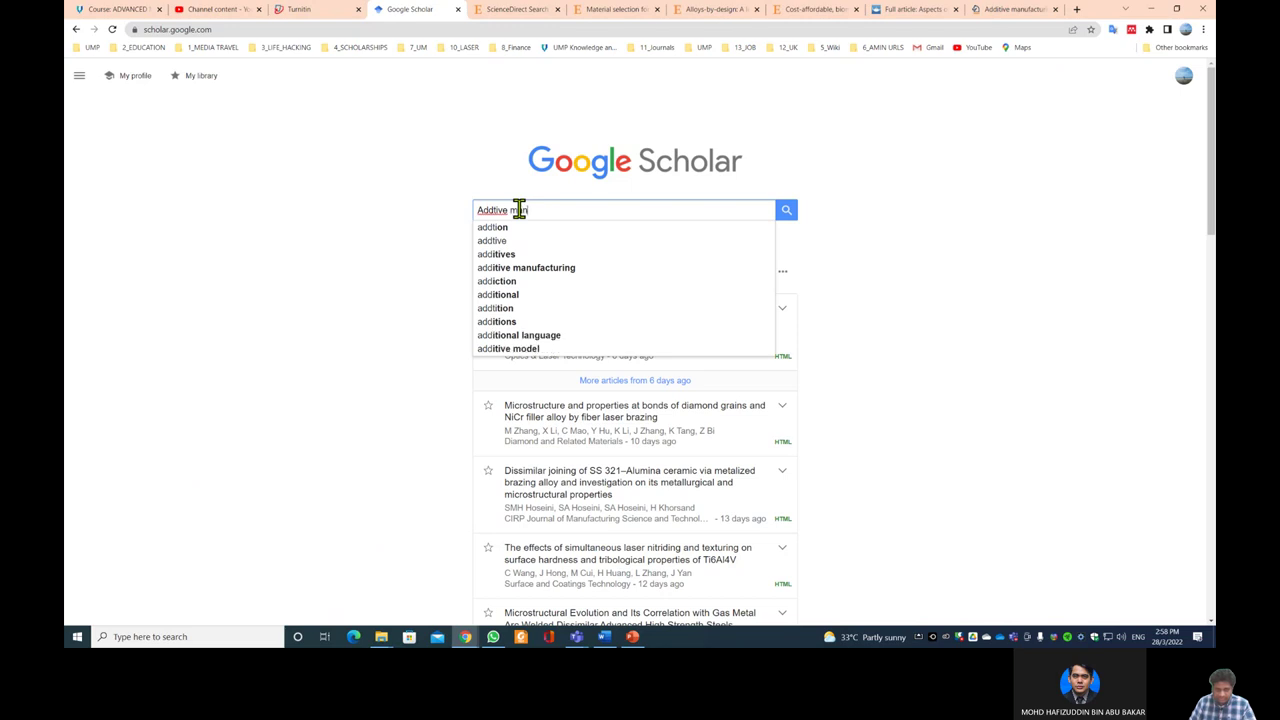
text(ufactrugin)
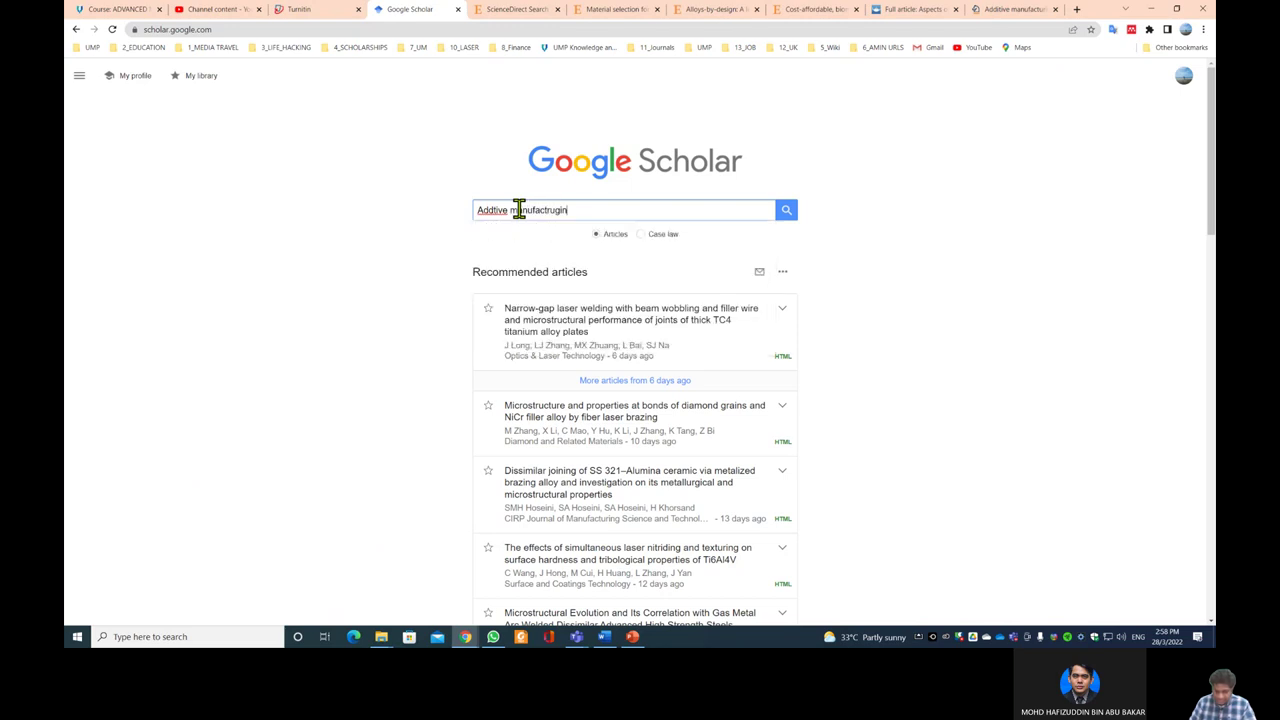
text( and biomedical imporant)
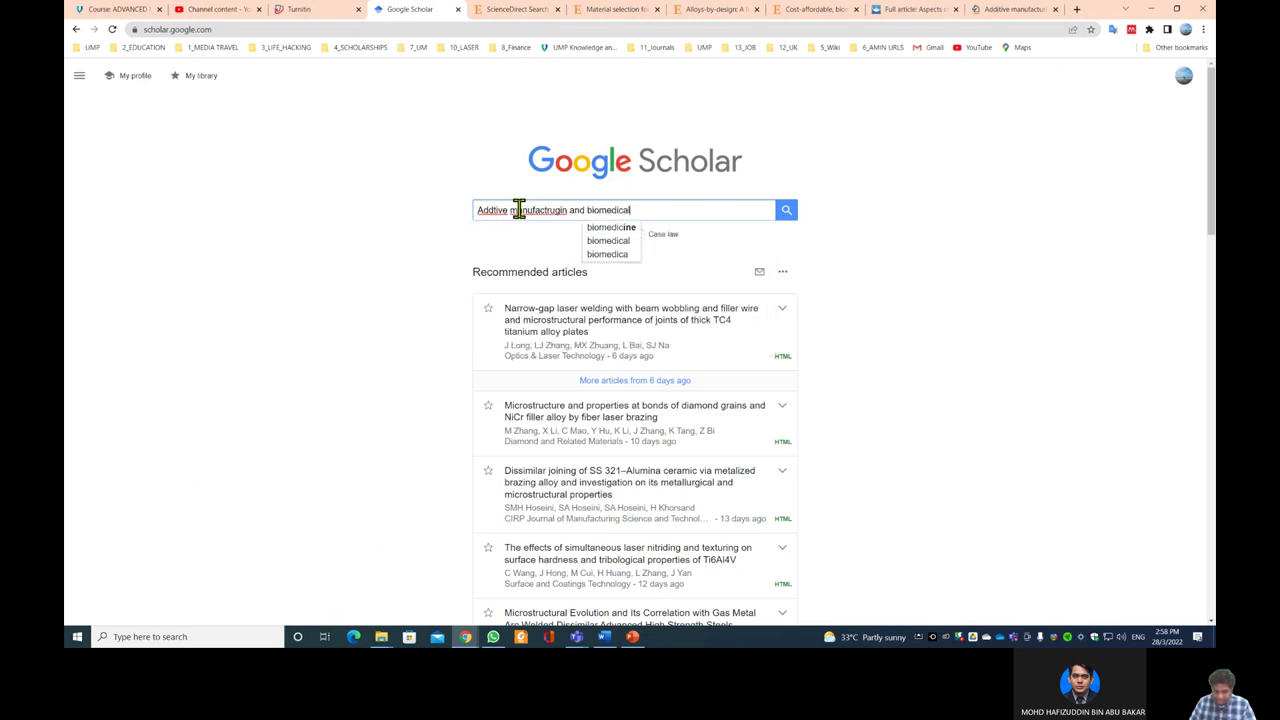
key(Return)
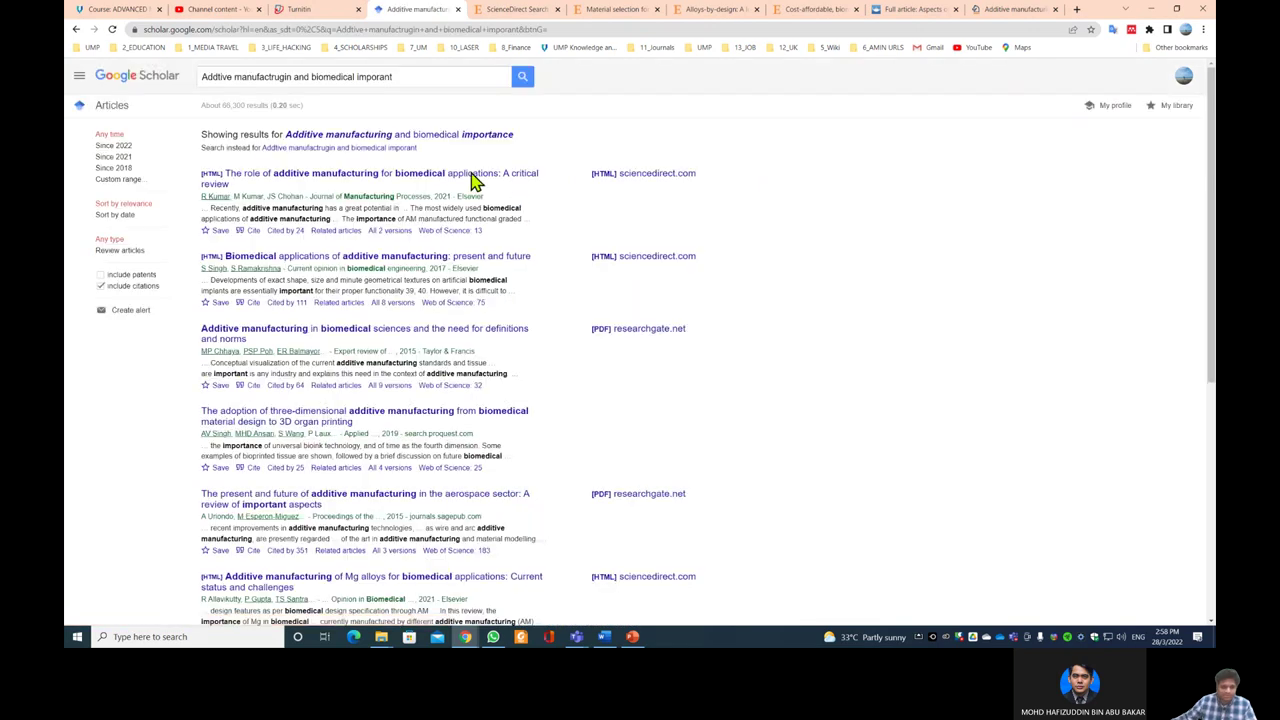
double_click(377, 77)
text(implant)
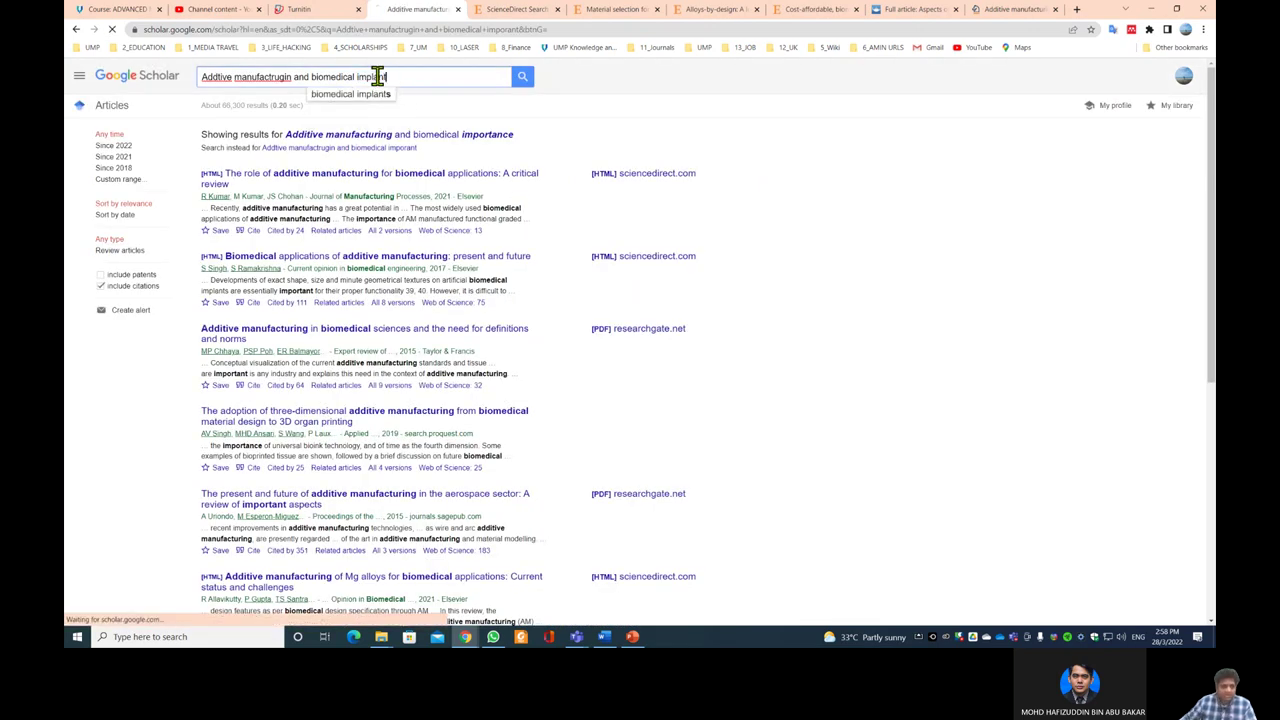
key(Return)
click(352, 140)
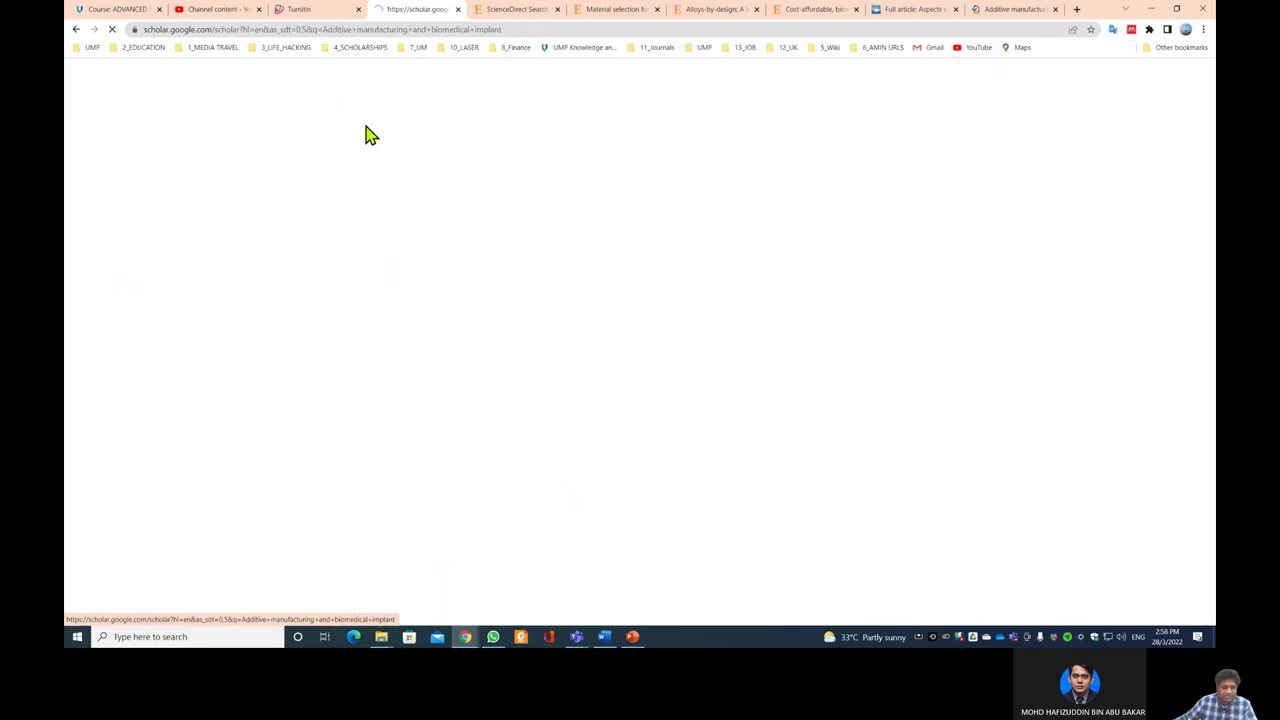
Change the query's 'and' to 'AND', rerun it, and scroll through the results
double_click(303, 77)
text(ANDbiomedical implant)
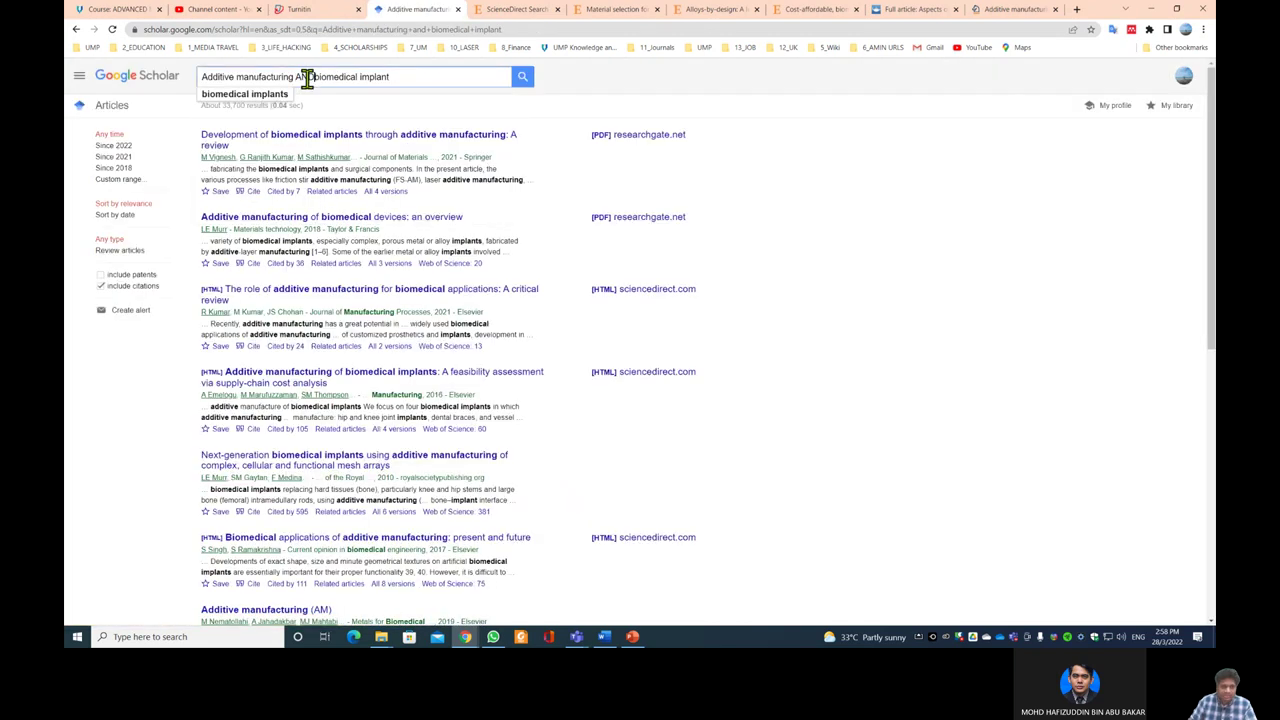
key(Return)
click(314, 77)
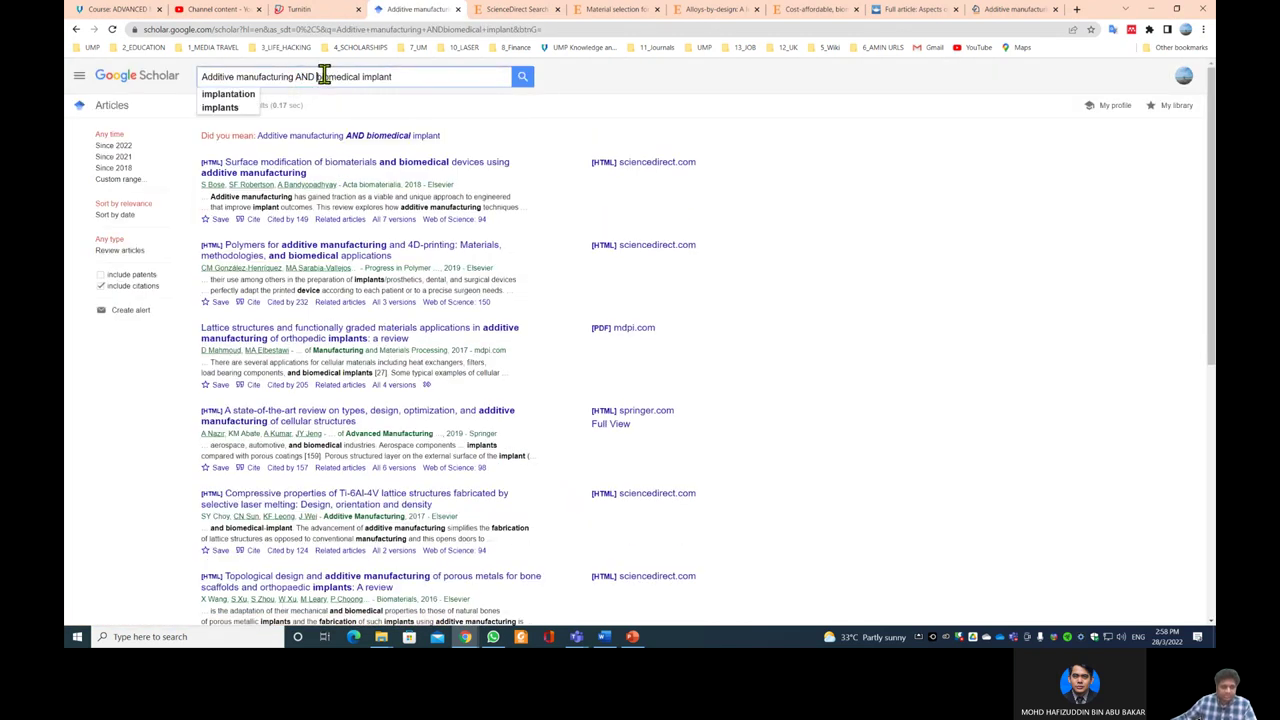
key(Return)
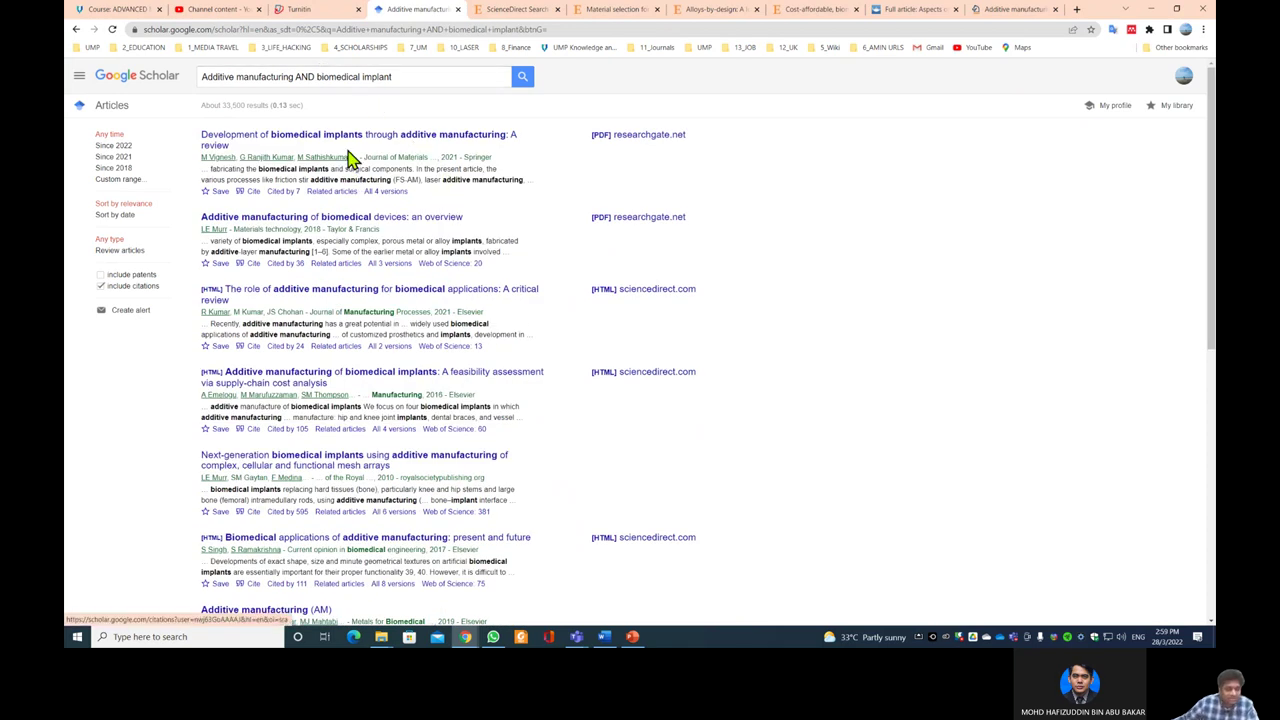
scroll(350, 165, down, 1)
scroll(338, 184, down, 1)
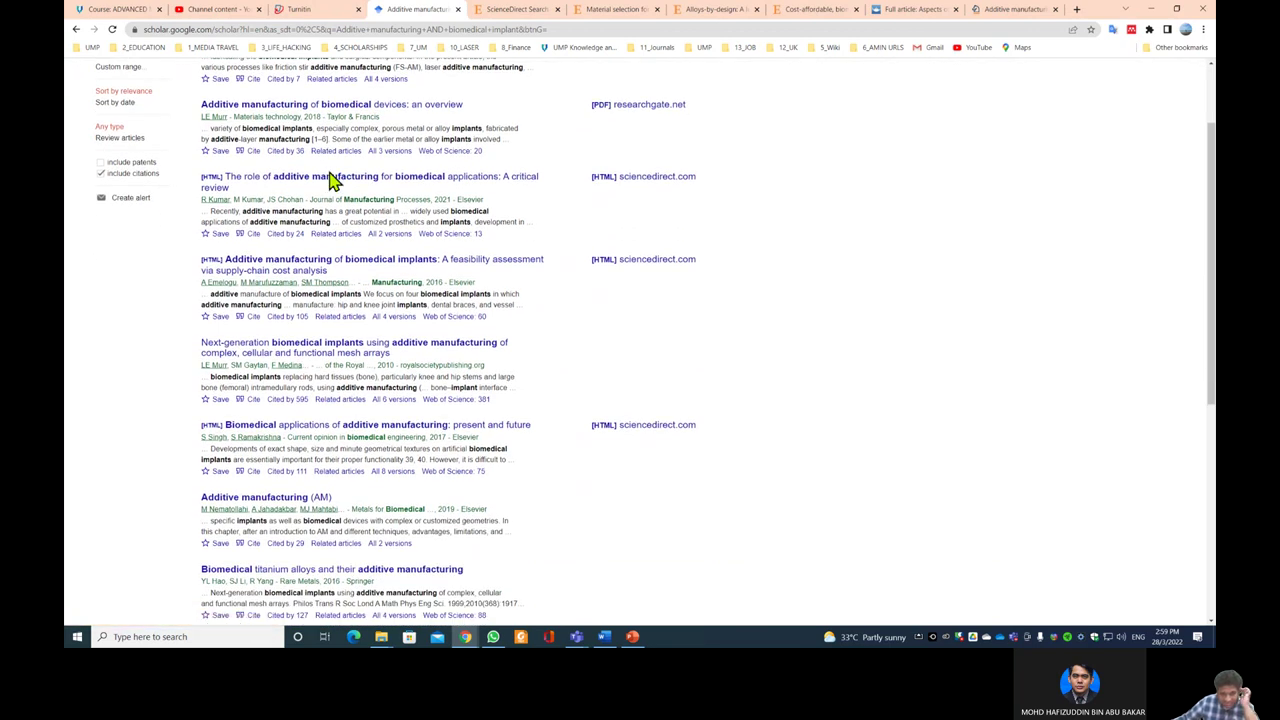
scroll(334, 182, down, 2)
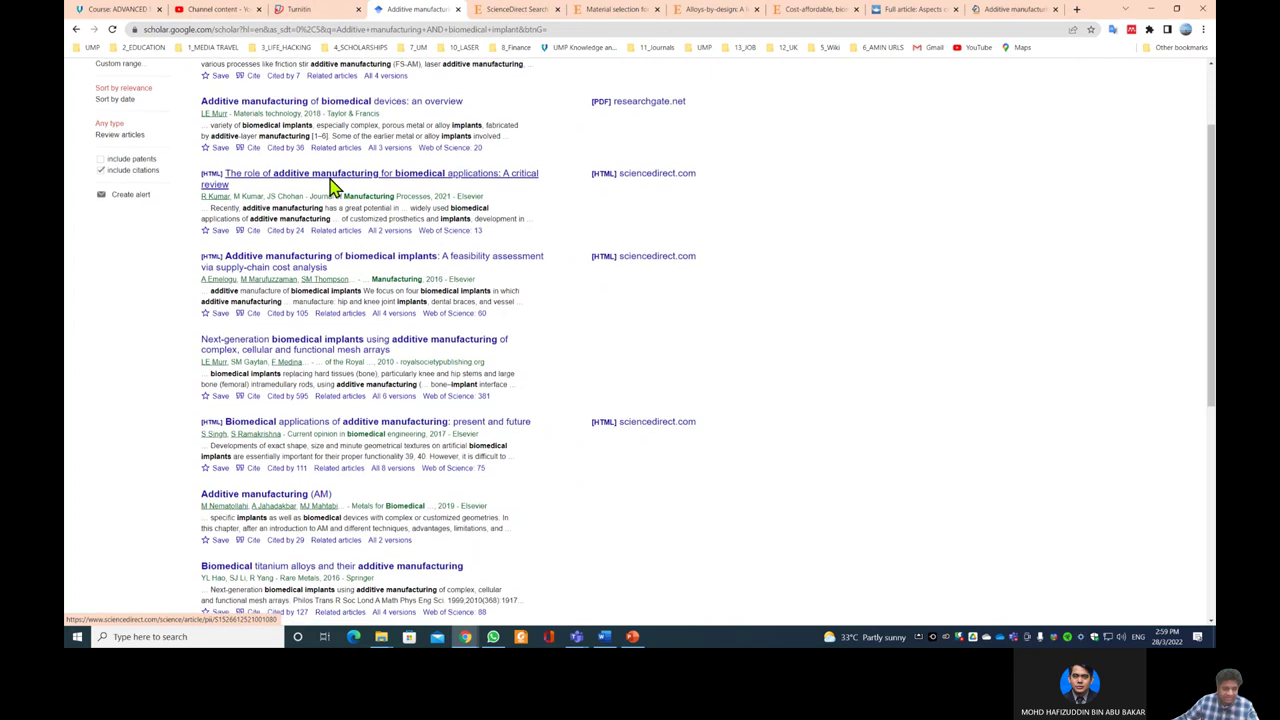
scroll(336, 184, down, 1)
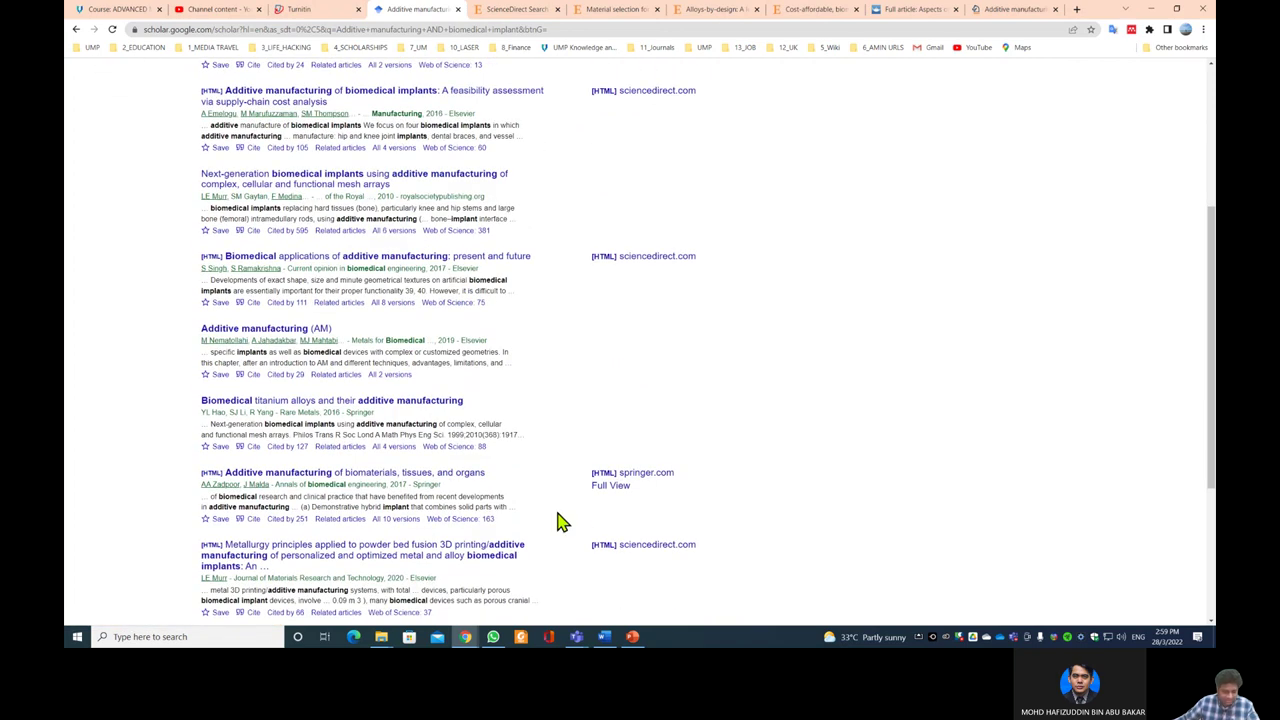
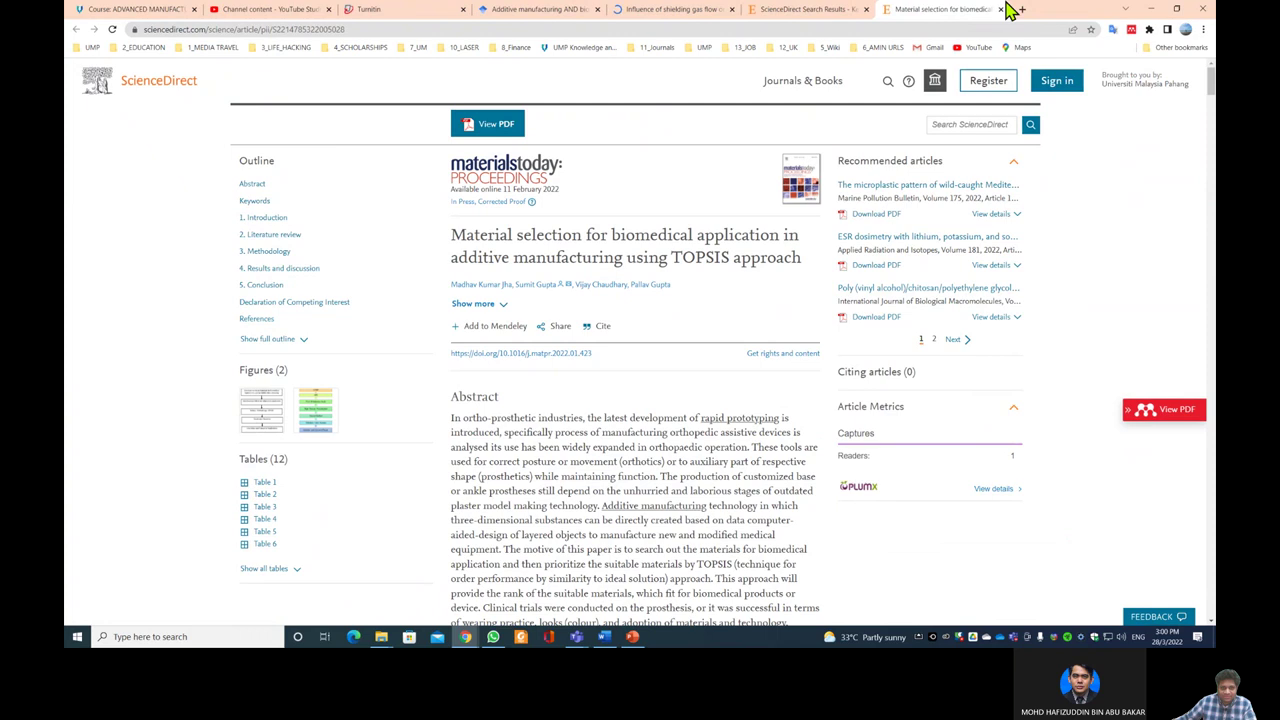
Close the ScienceDirect tabs and open the Post-processing 316L lattice and Wetting behavior SLM 316L results in new tabs
click(1008, 9)
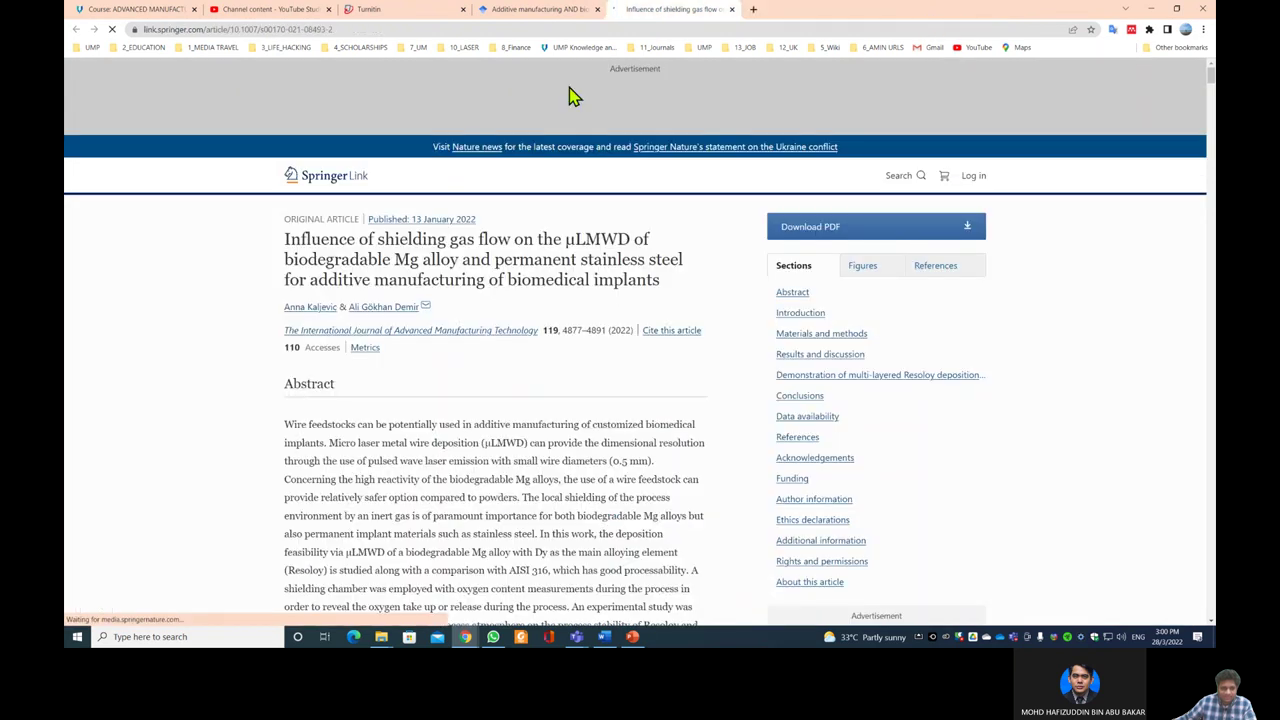
click(514, 9)
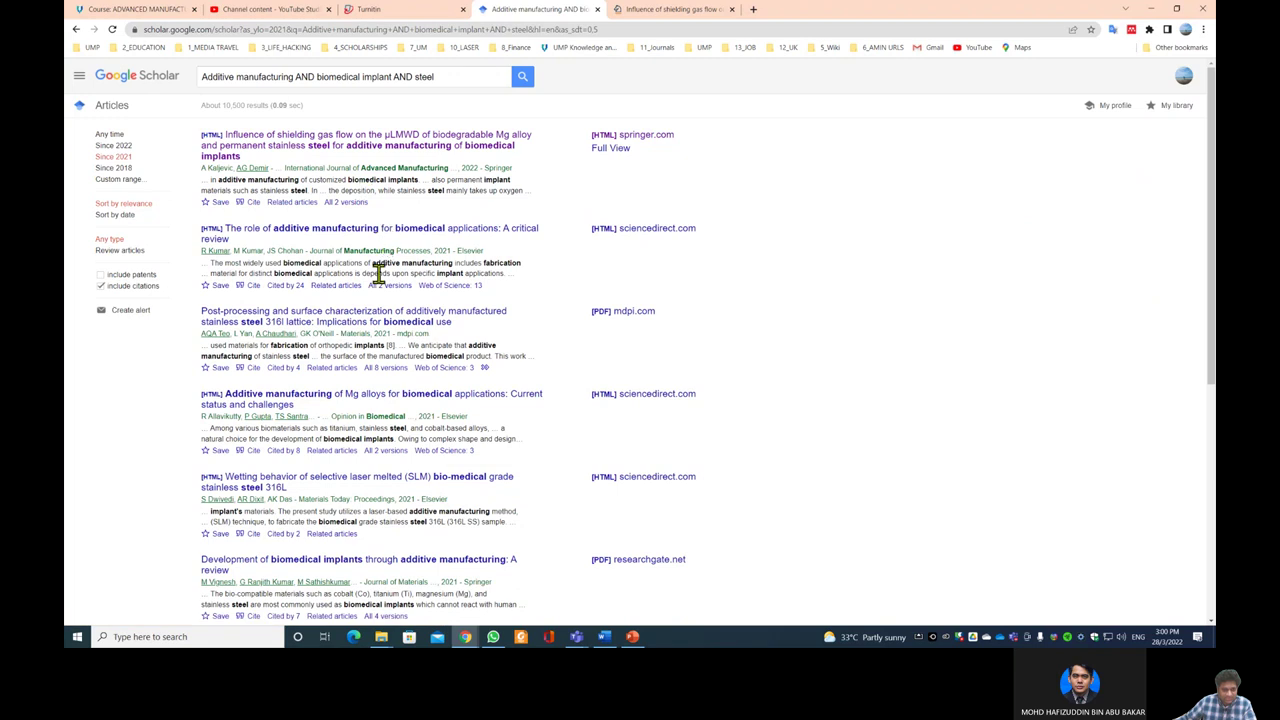
middle_click(380, 322)
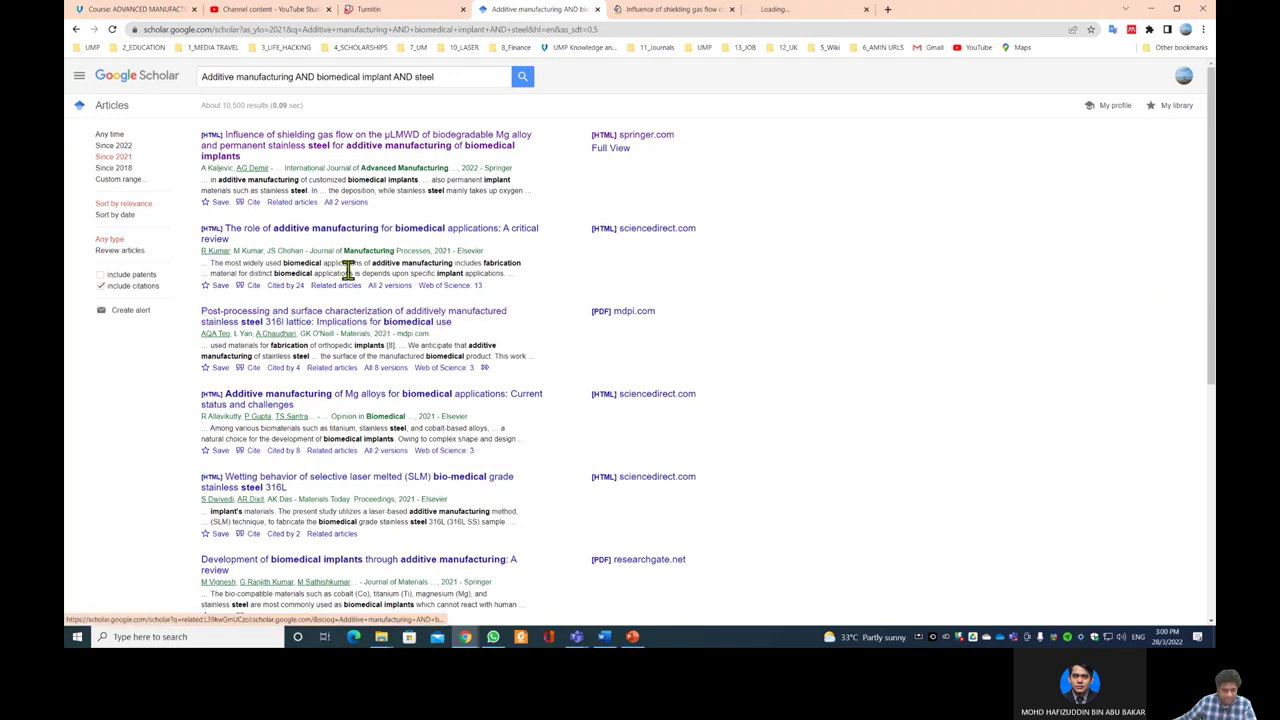
scroll(345, 270, down, 2)
scroll(345, 270, down, 1)
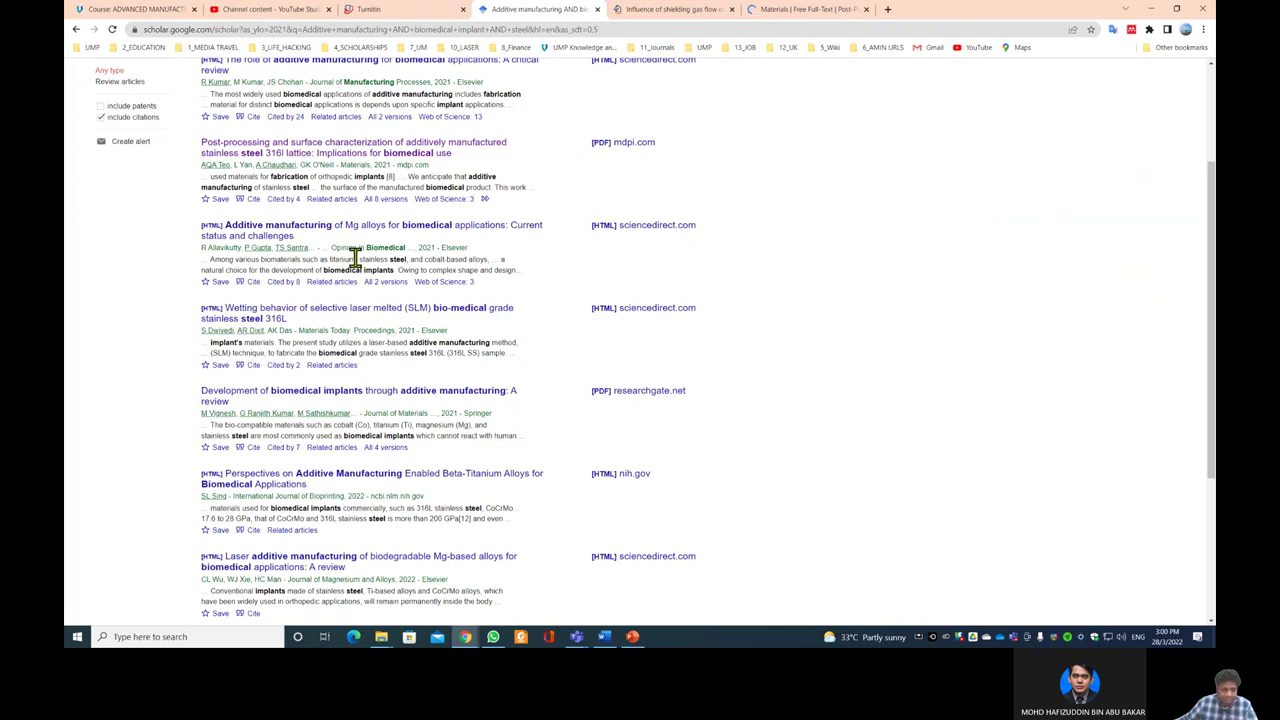
middle_click(349, 309)
scroll(349, 312, down, 3)
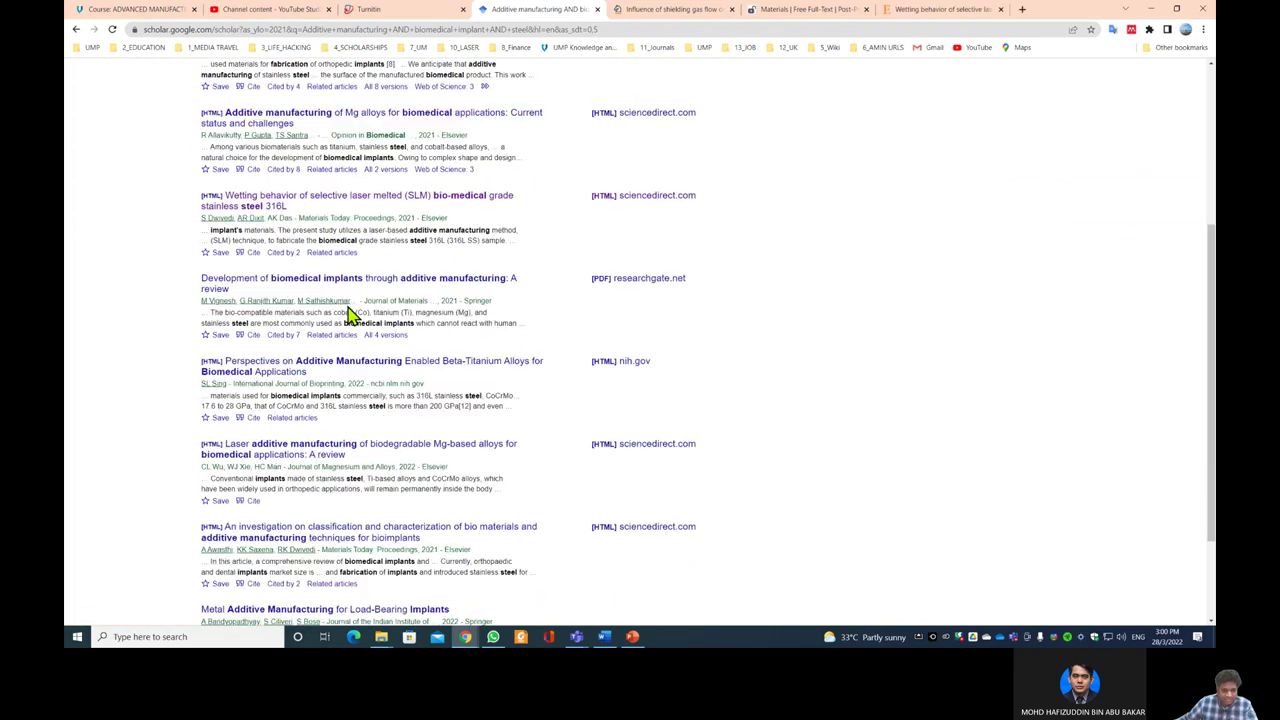
scroll(349, 312, down, 2)
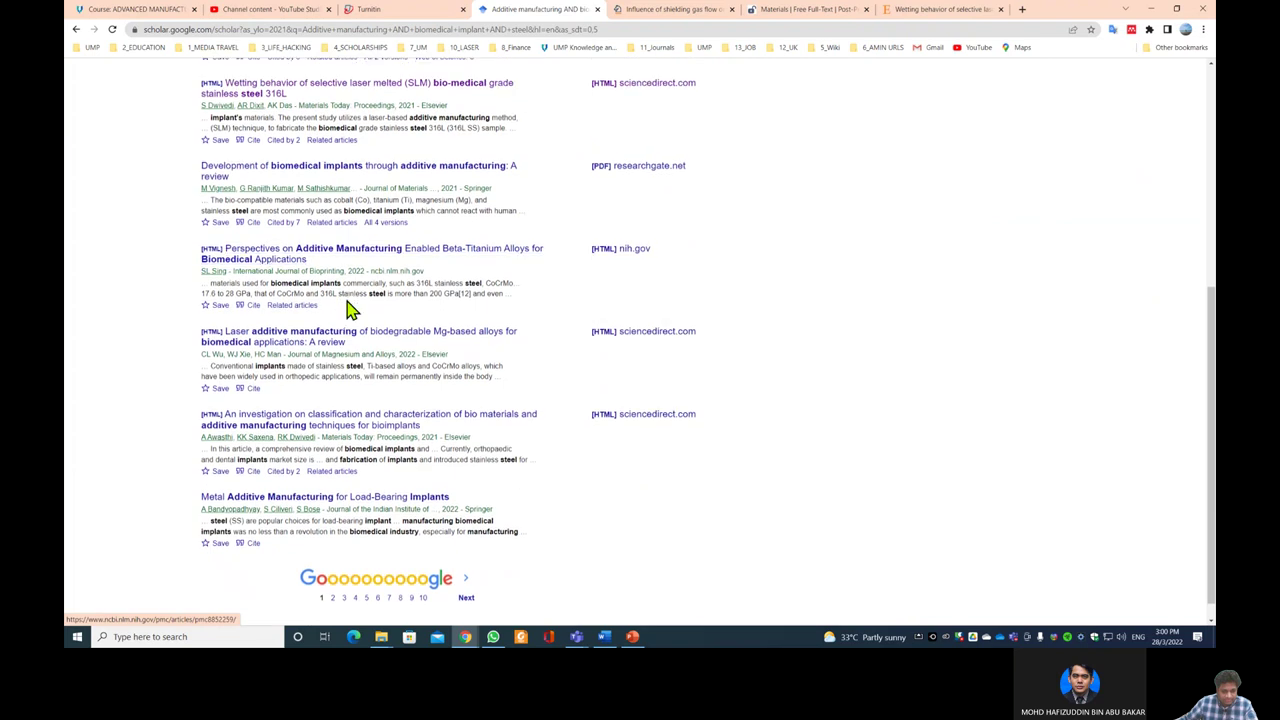
On later result pages, open the Corrosion performance and Additively manufactured 316L articles, then return to the Springer tab
click(461, 576)
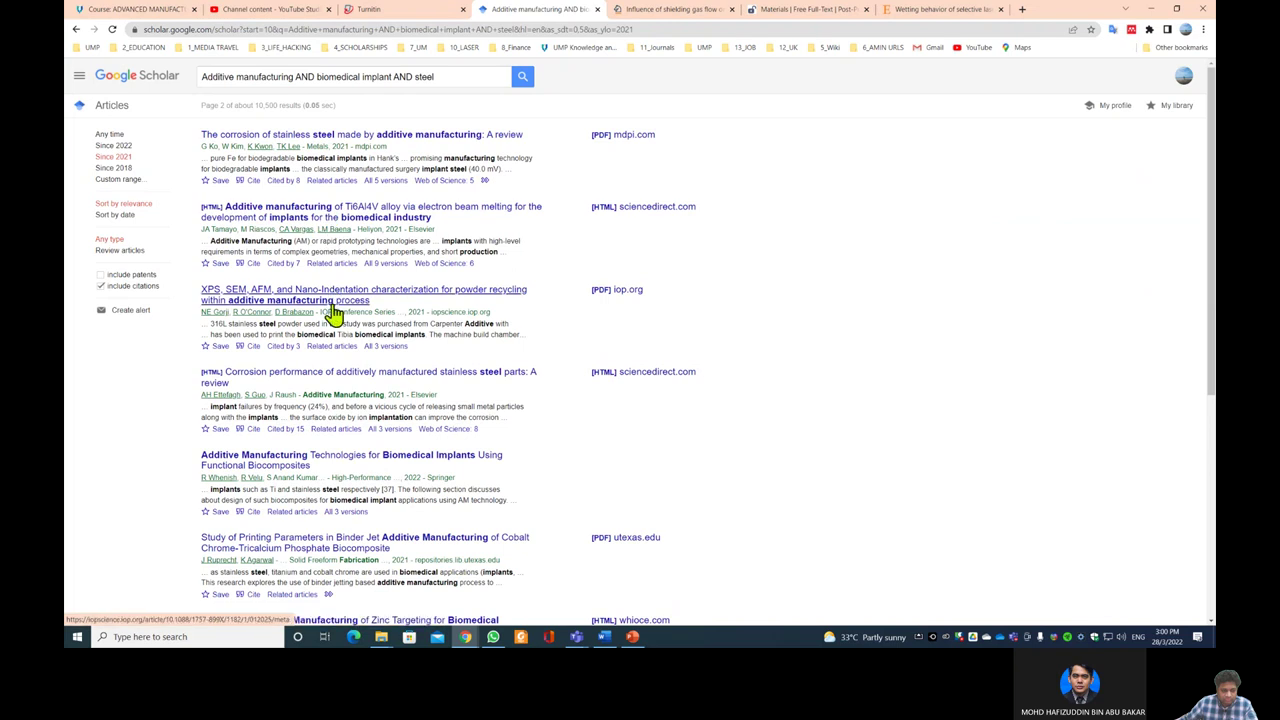
middle_click(340, 378)
scroll(342, 375, down, 3)
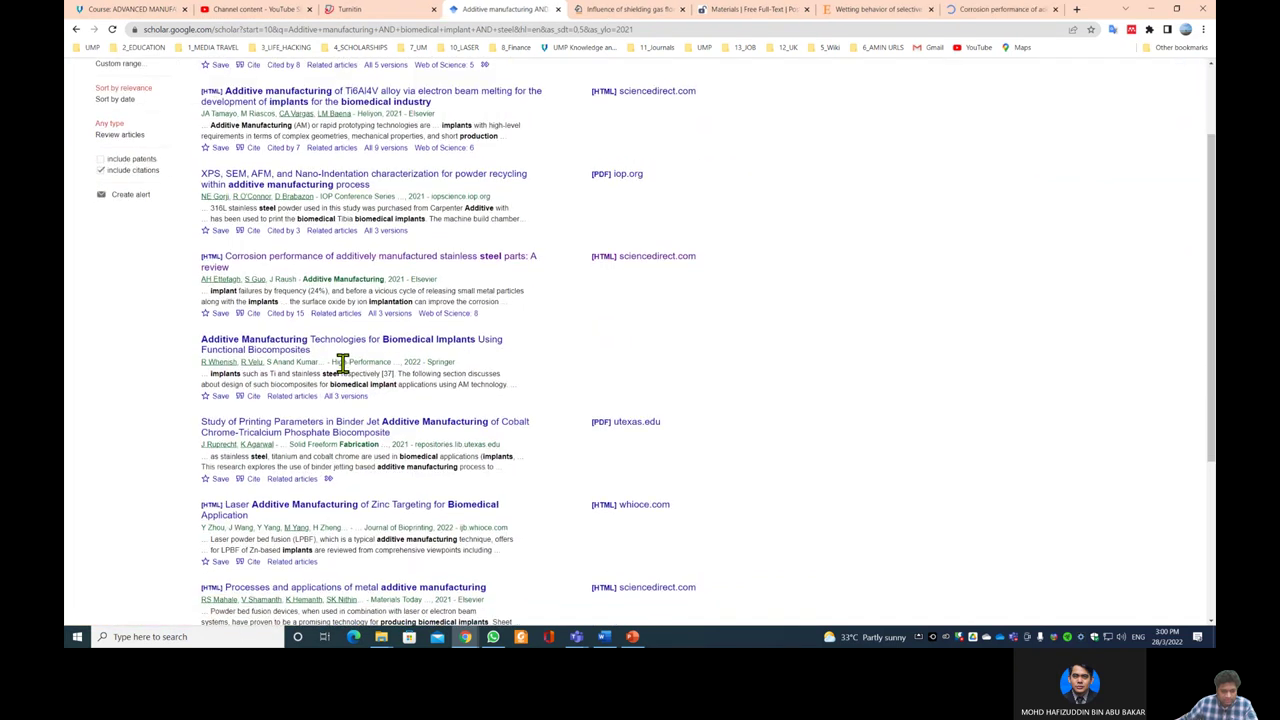
scroll(325, 360, down, 2)
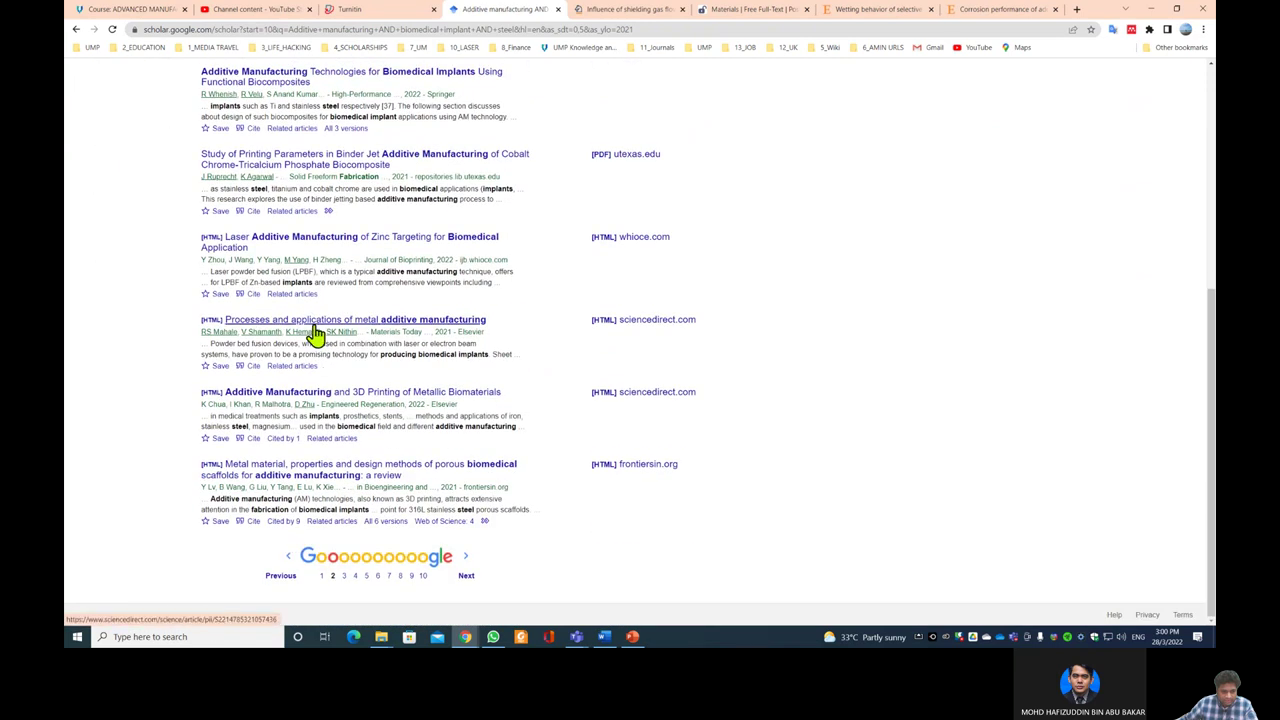
click(460, 573)
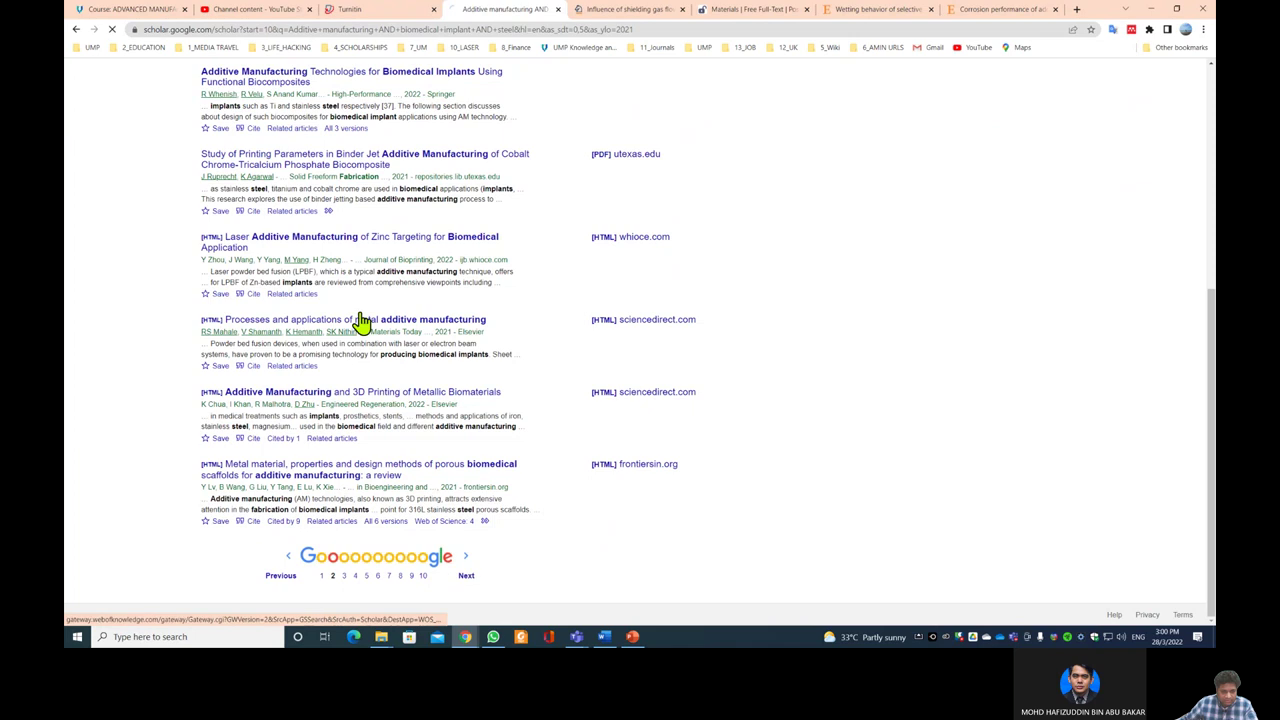
scroll(320, 397, down, 1)
scroll(318, 397, up, 1)
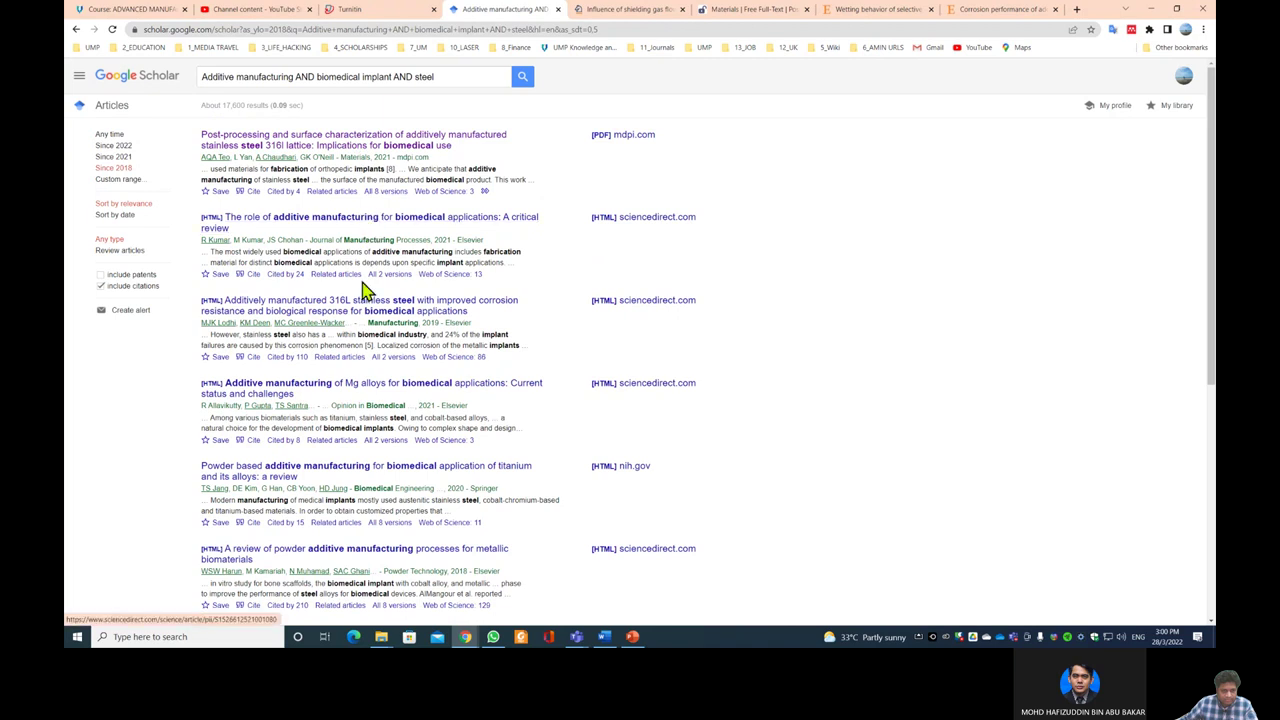
middle_click(357, 311)
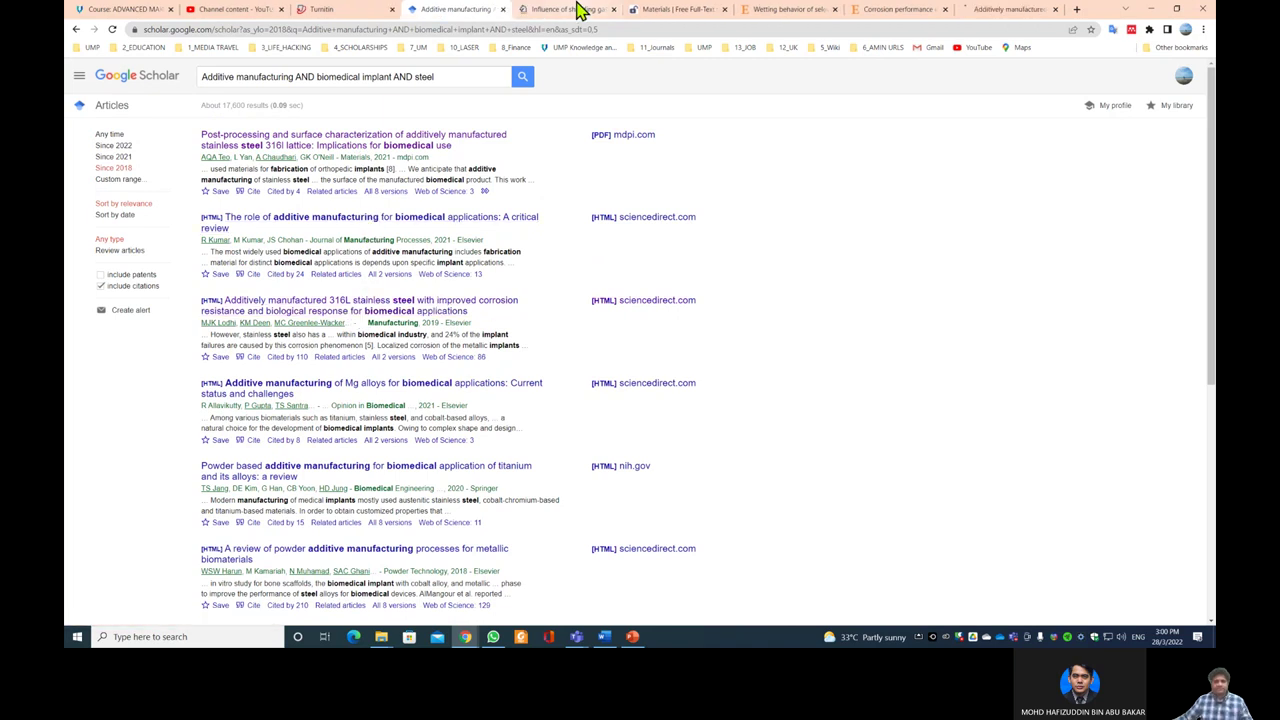
click(578, 10)
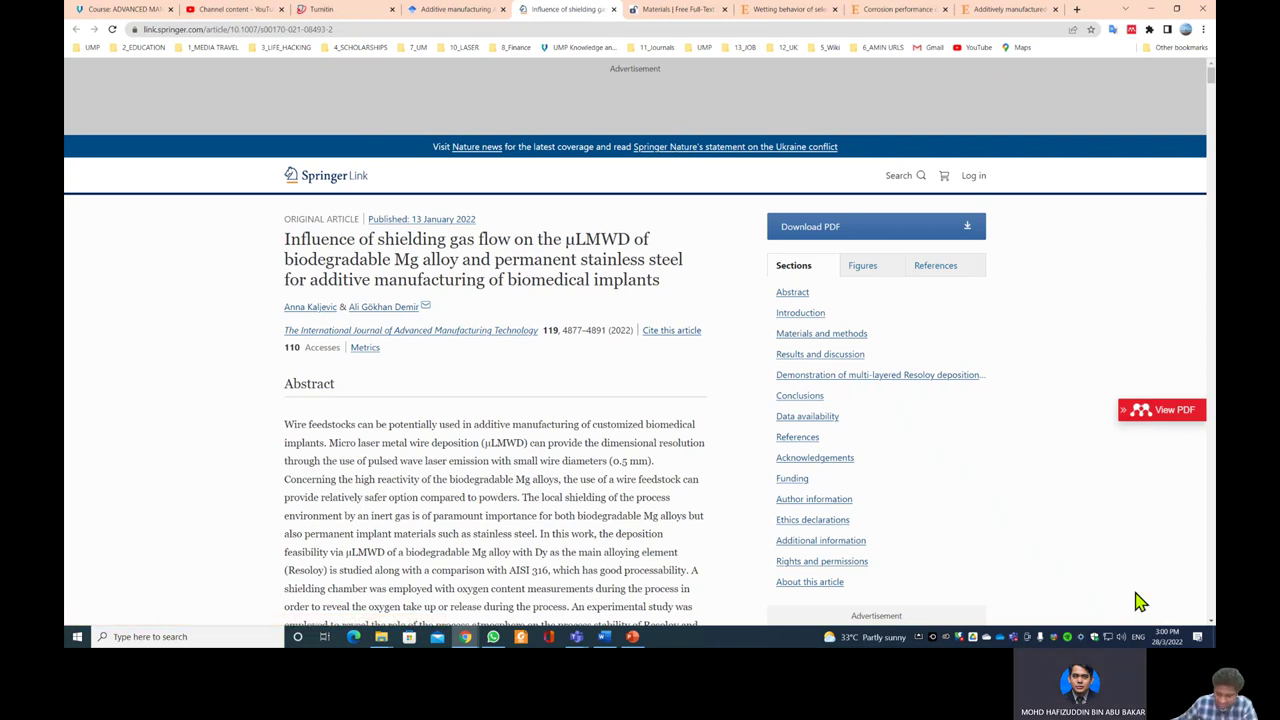
Check and dismiss the system volume control, then open a new Chrome tab on Google's start page
click(1121, 637)
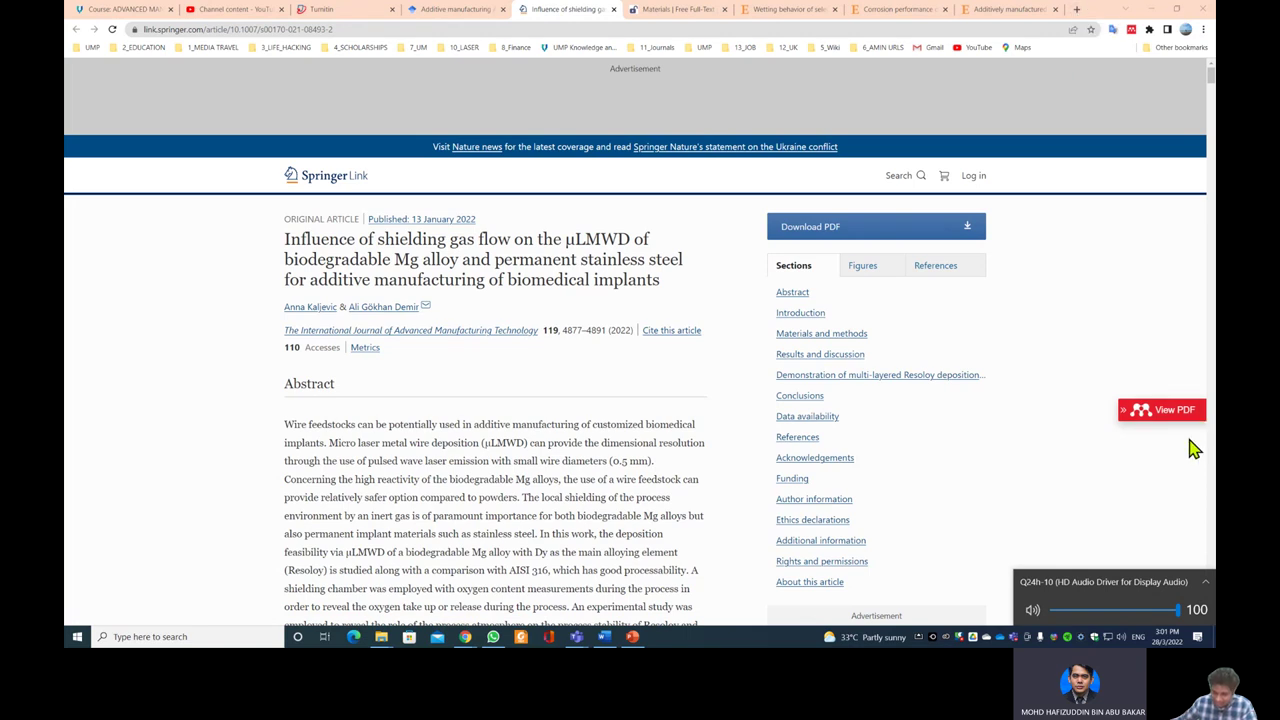
click(1172, 472)
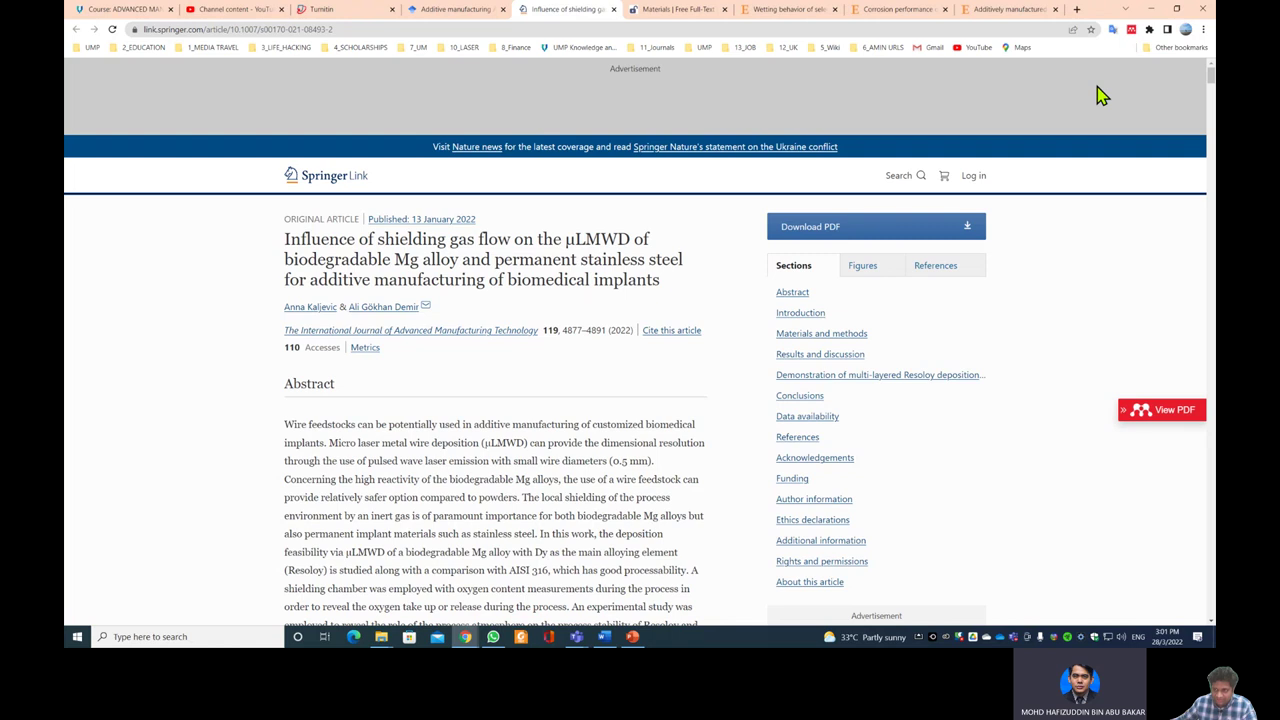
click(1078, 12)
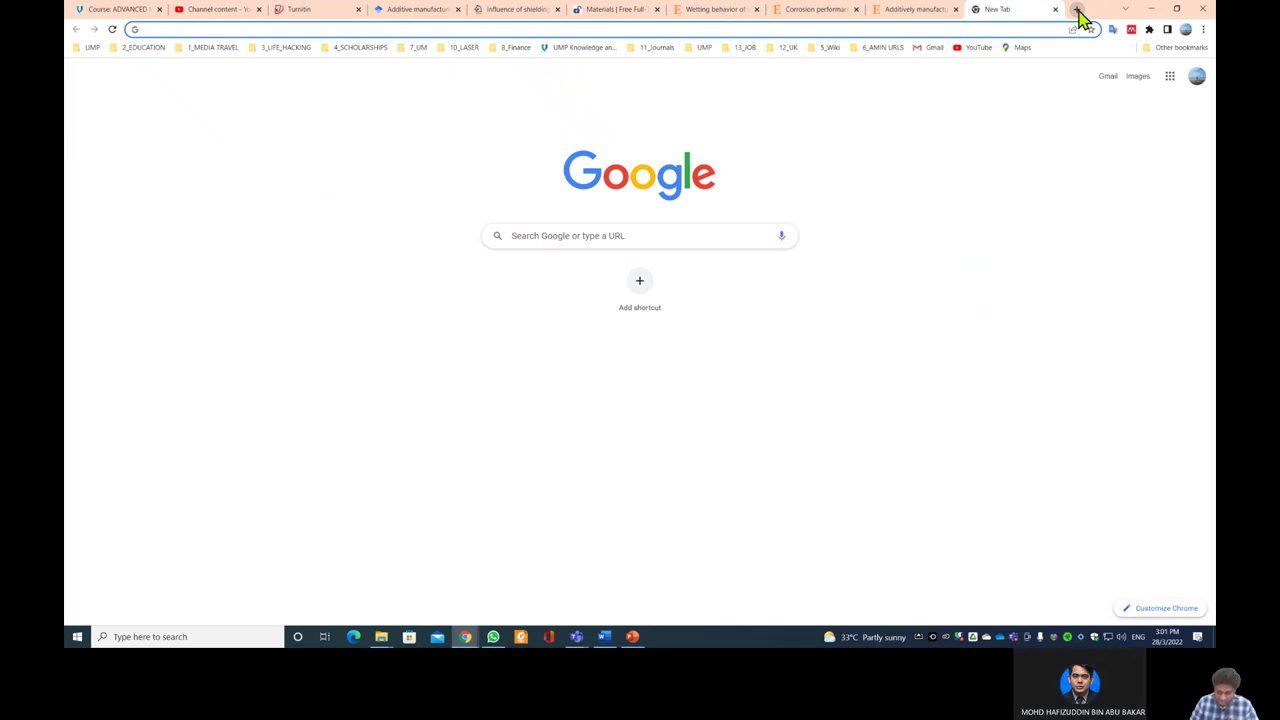
Search Google for 'mendeley', visit mendeley.com, then close that tab
text(mendeley)
key(Return)
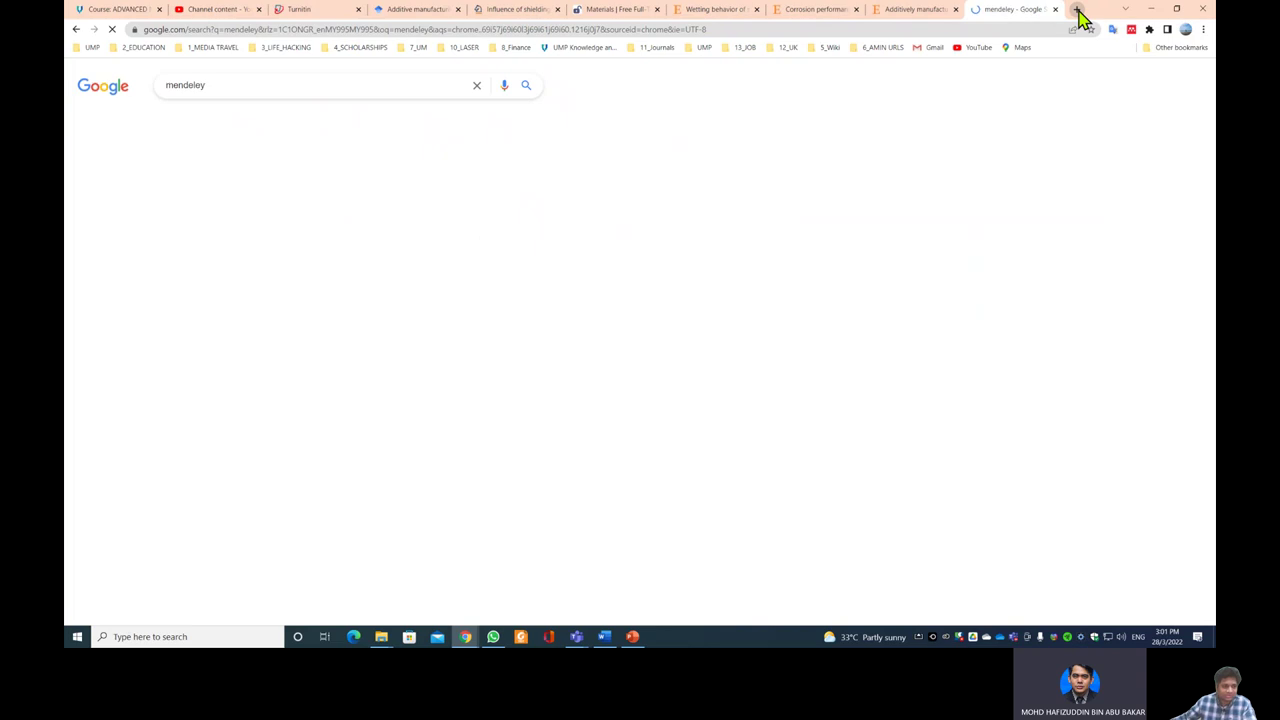
click(355, 230)
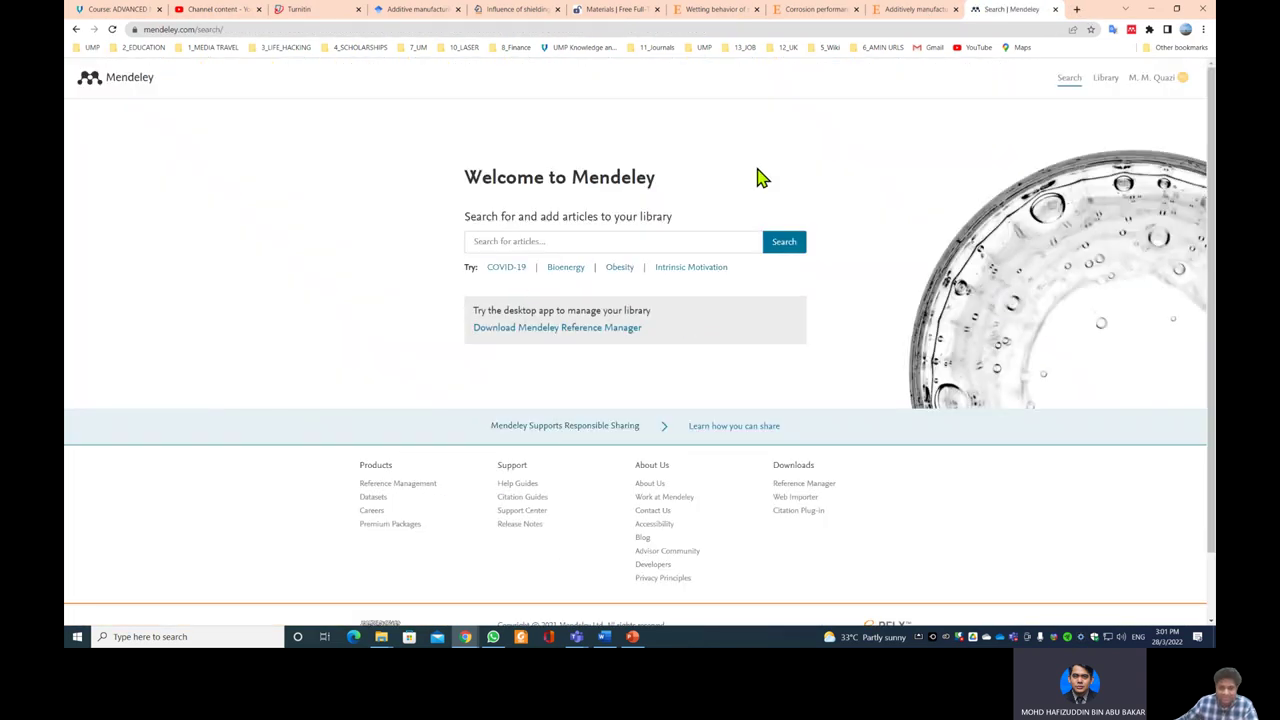
click(1056, 9)
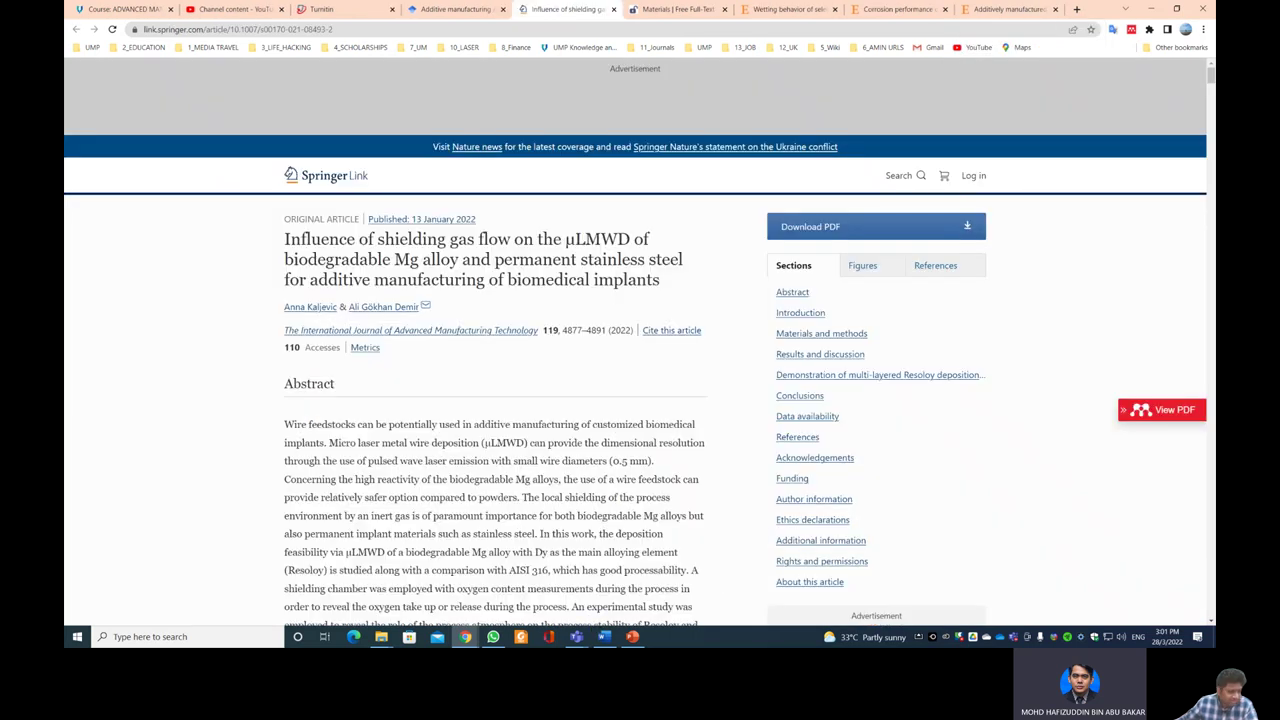
Launch the Mendeley Reference Manager desktop app by searching 'mend' in Windows search
click(117, 636)
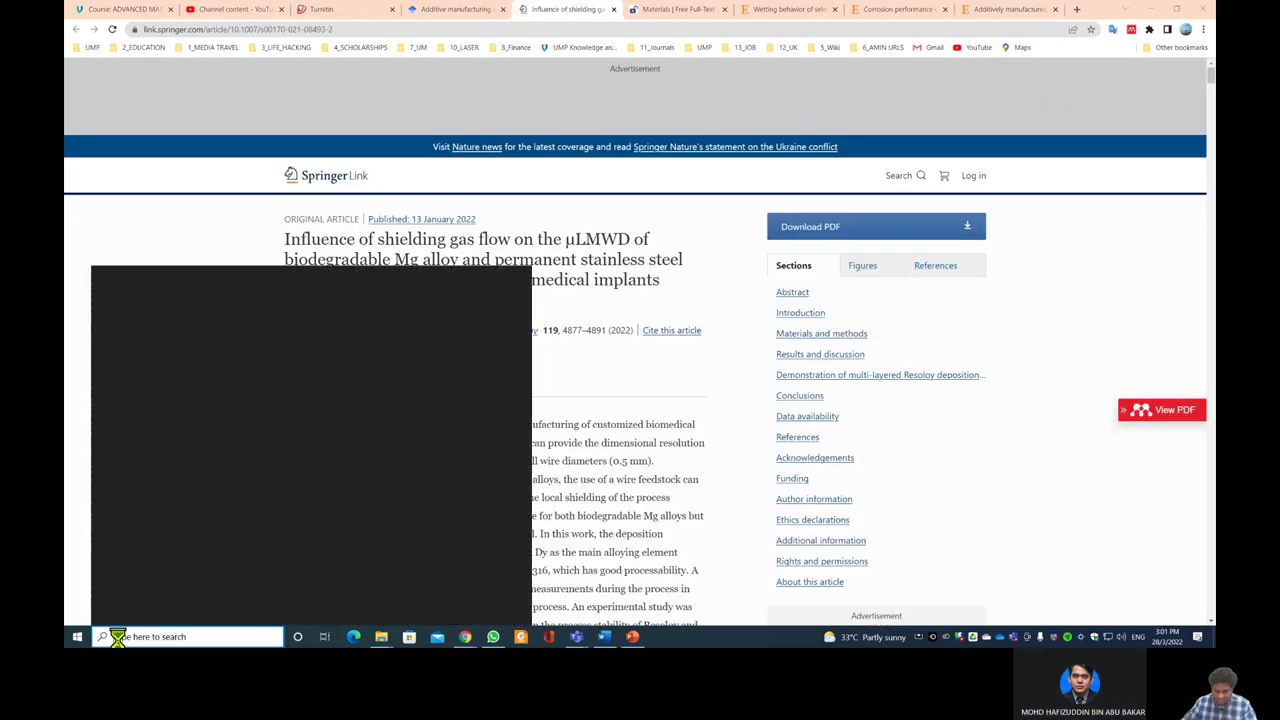
text(mend)
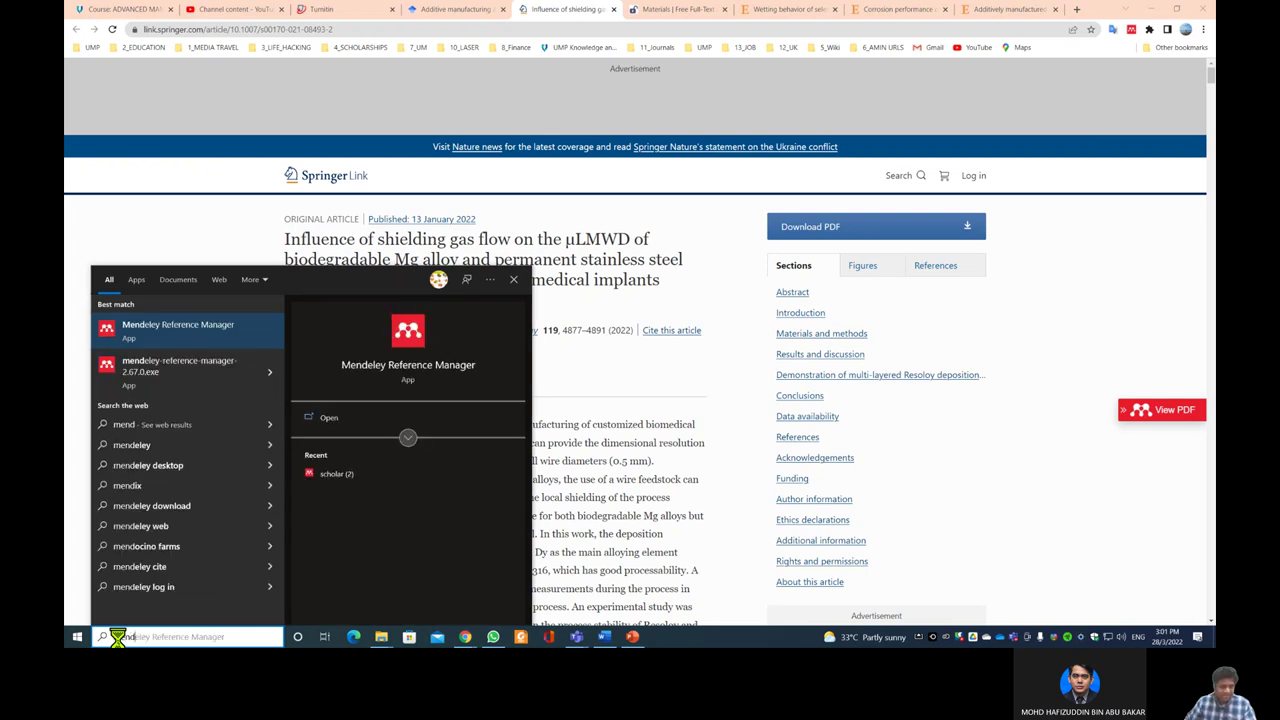
key(Return)
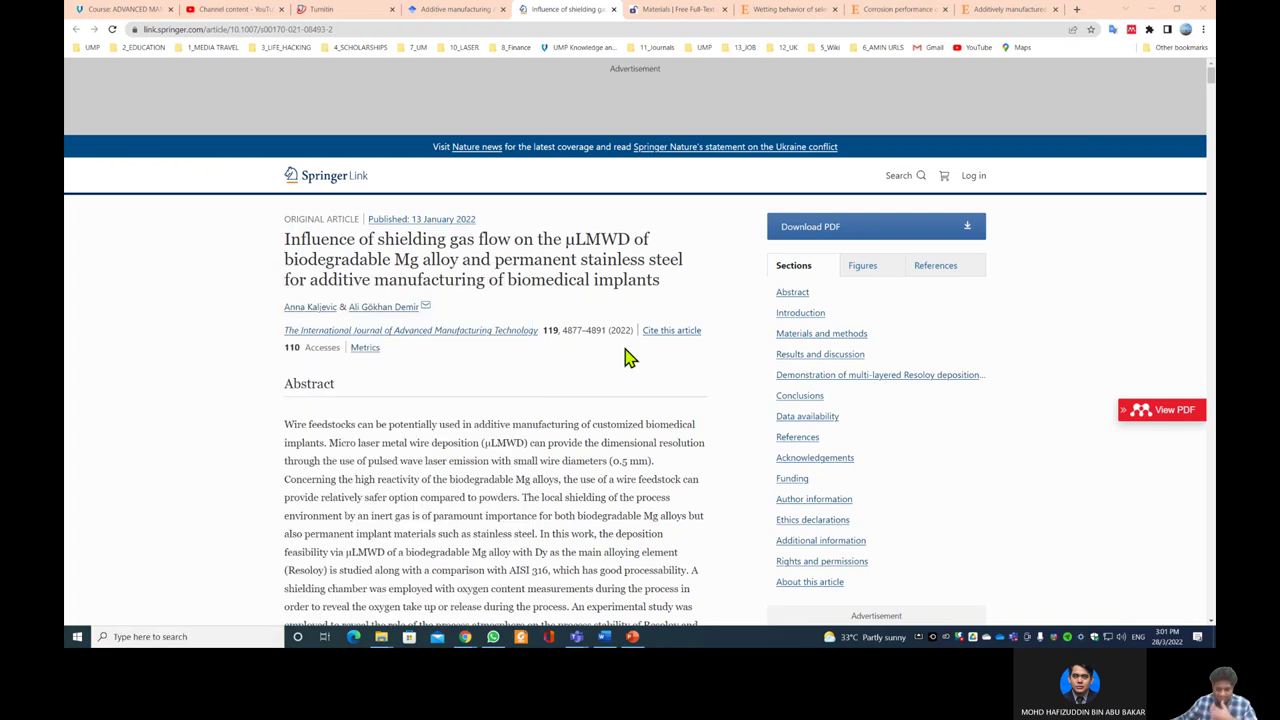
right_click(660, 636)
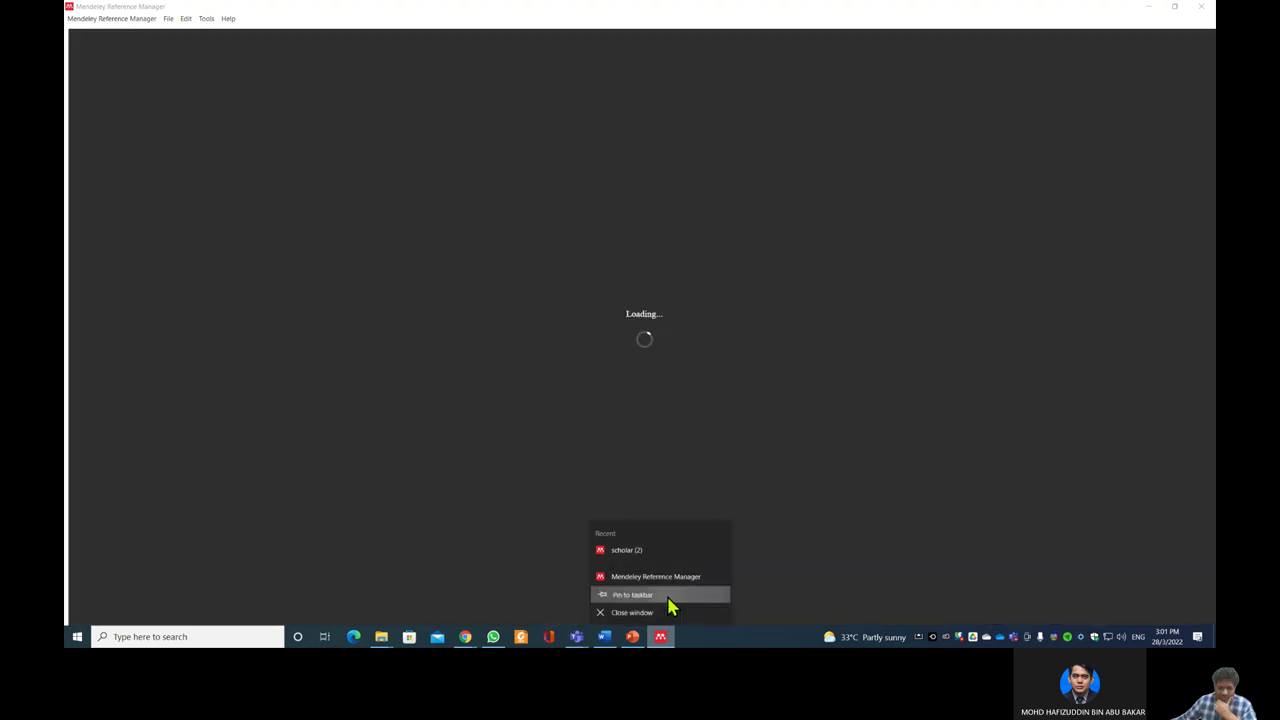
Let the three-reference library load, check the Tools menu, then bring the Springer article window forward
click(669, 598)
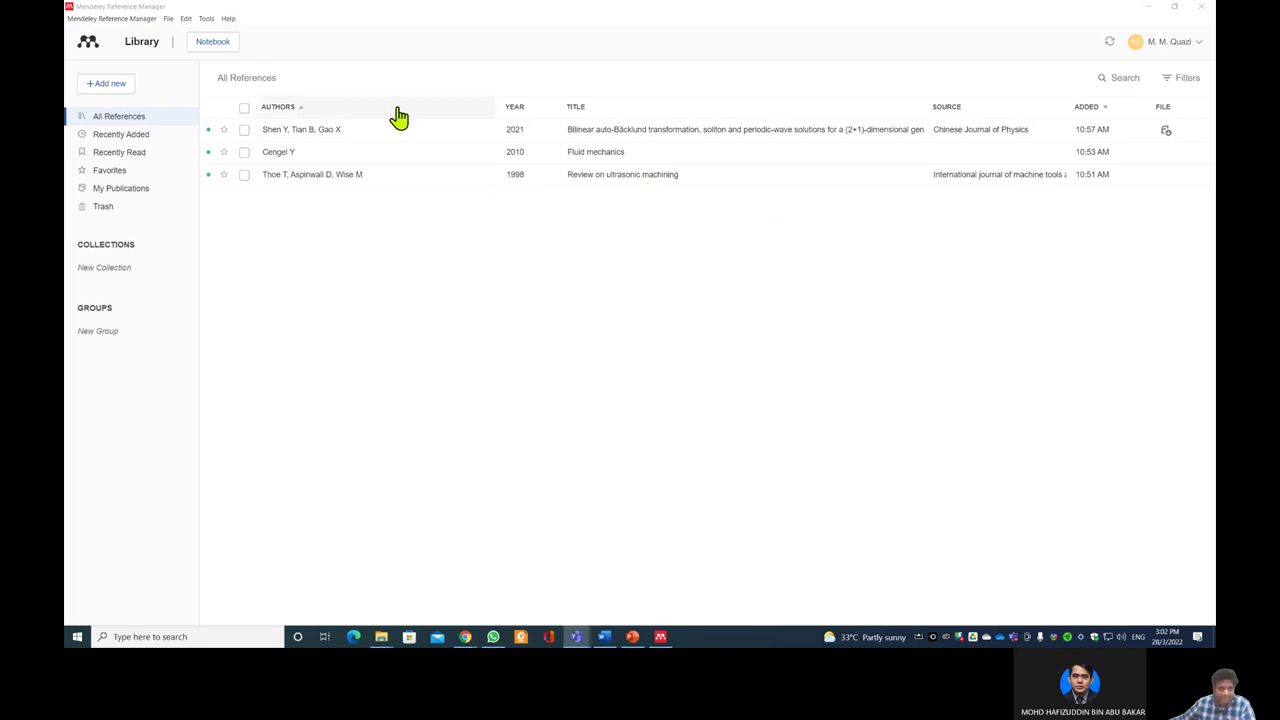
click(206, 19)
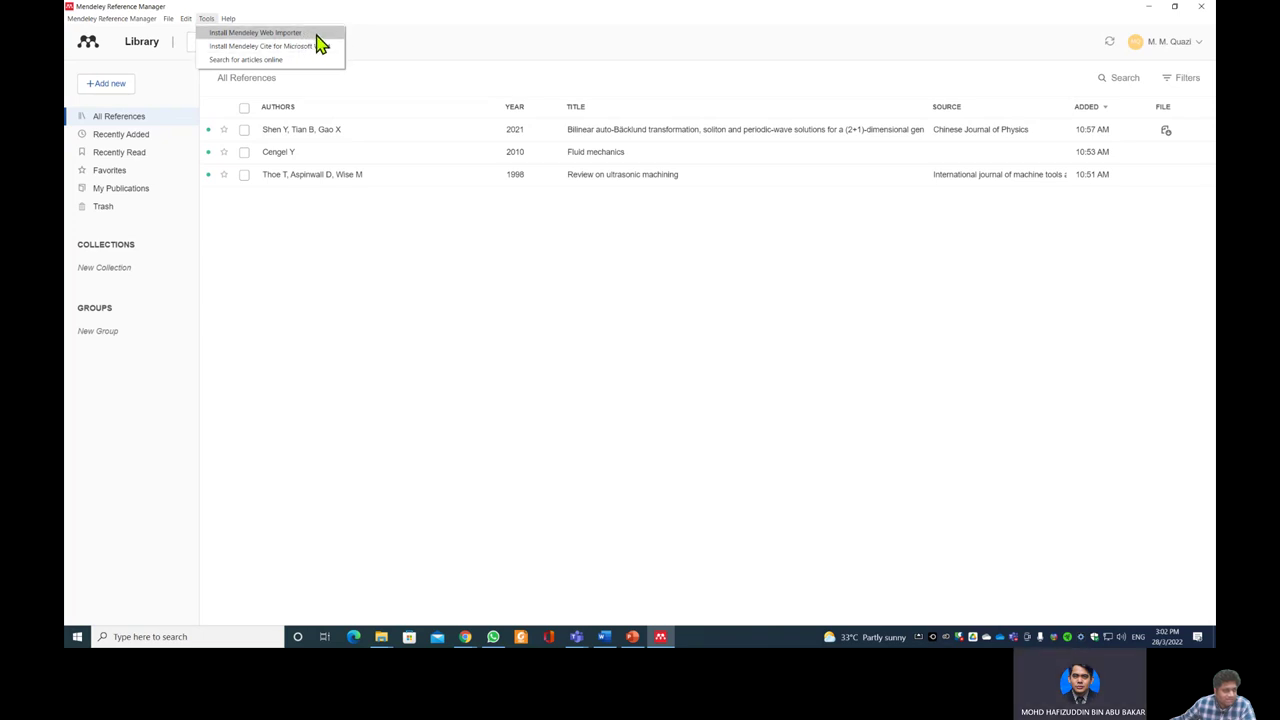
mouse_move(465, 637)
click(497, 610)
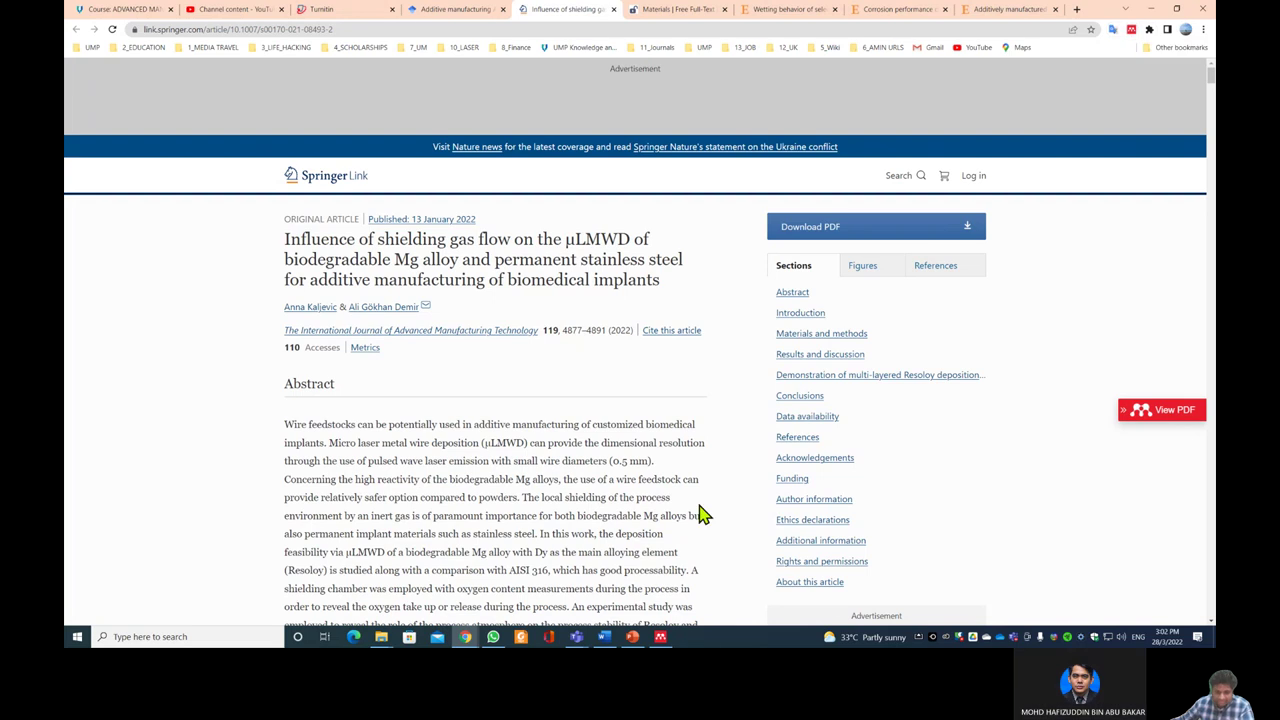
Bring the Mendeley library forward and look at the Web Importer and Word add-ons under Tools
click(660, 636)
click(205, 19)
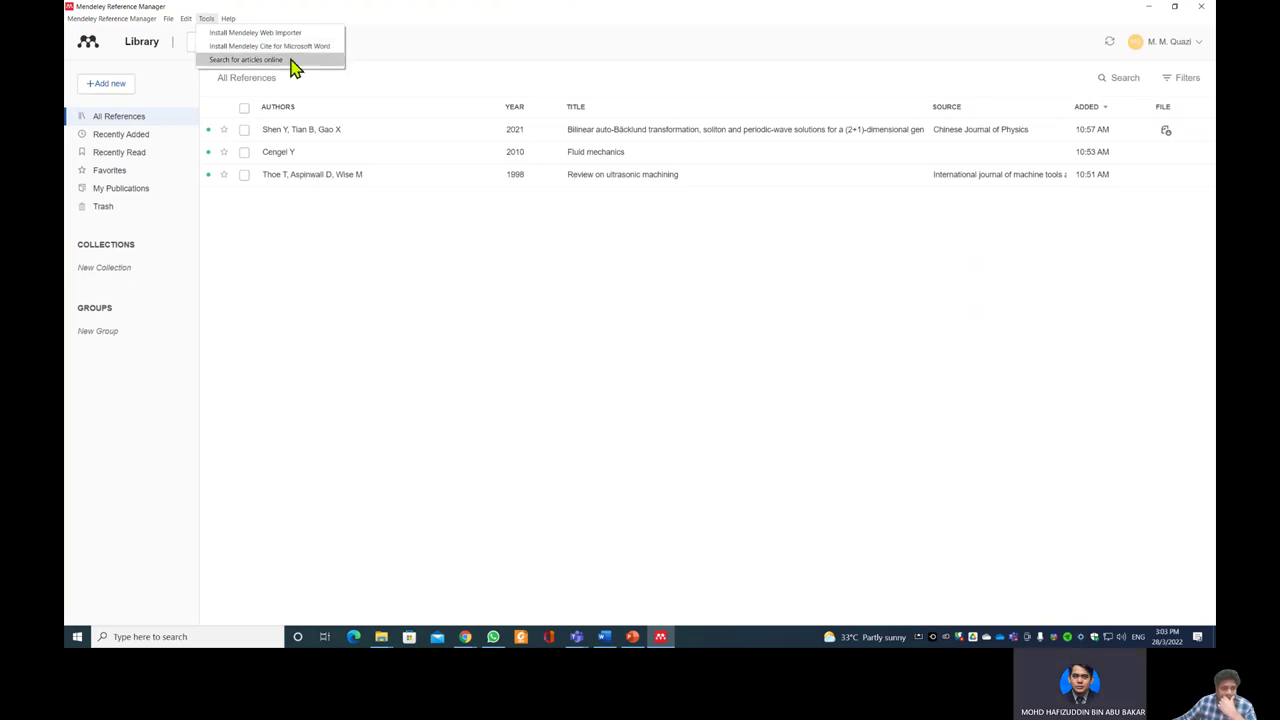
Close the Tools menu, then select and deselect all three references in the library
click(310, 150)
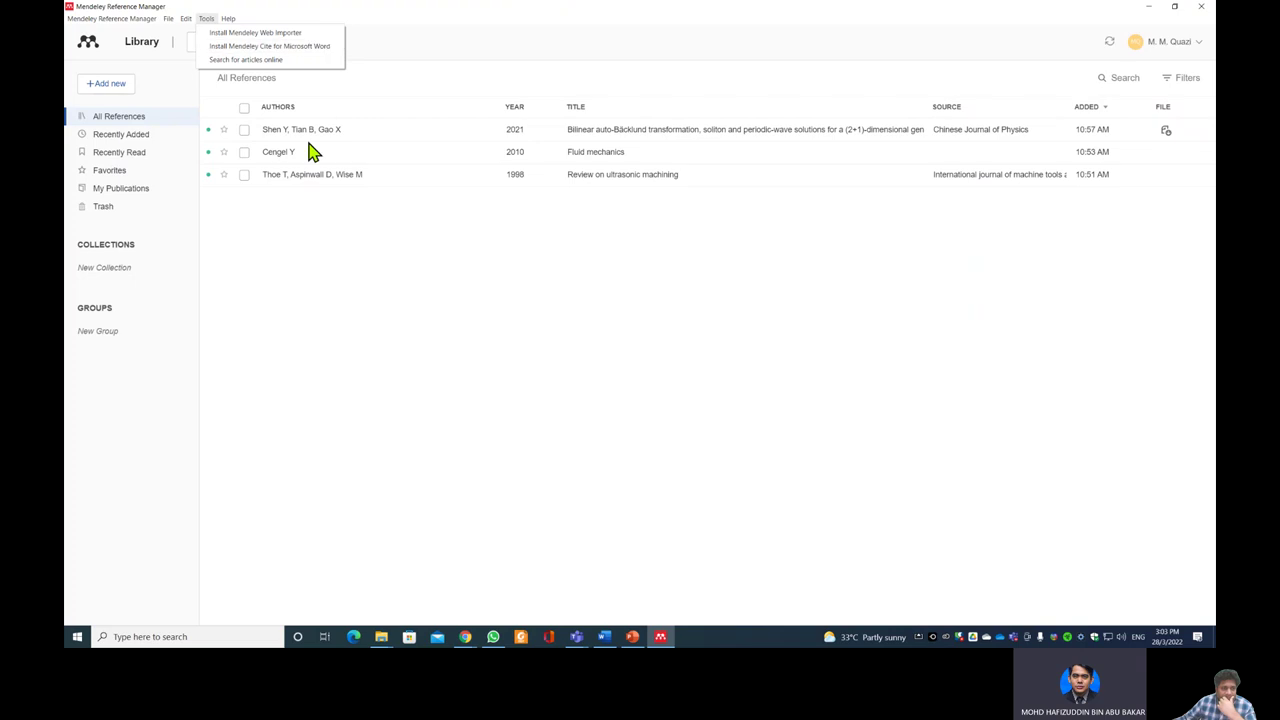
drag(316, 225, 257, 80)
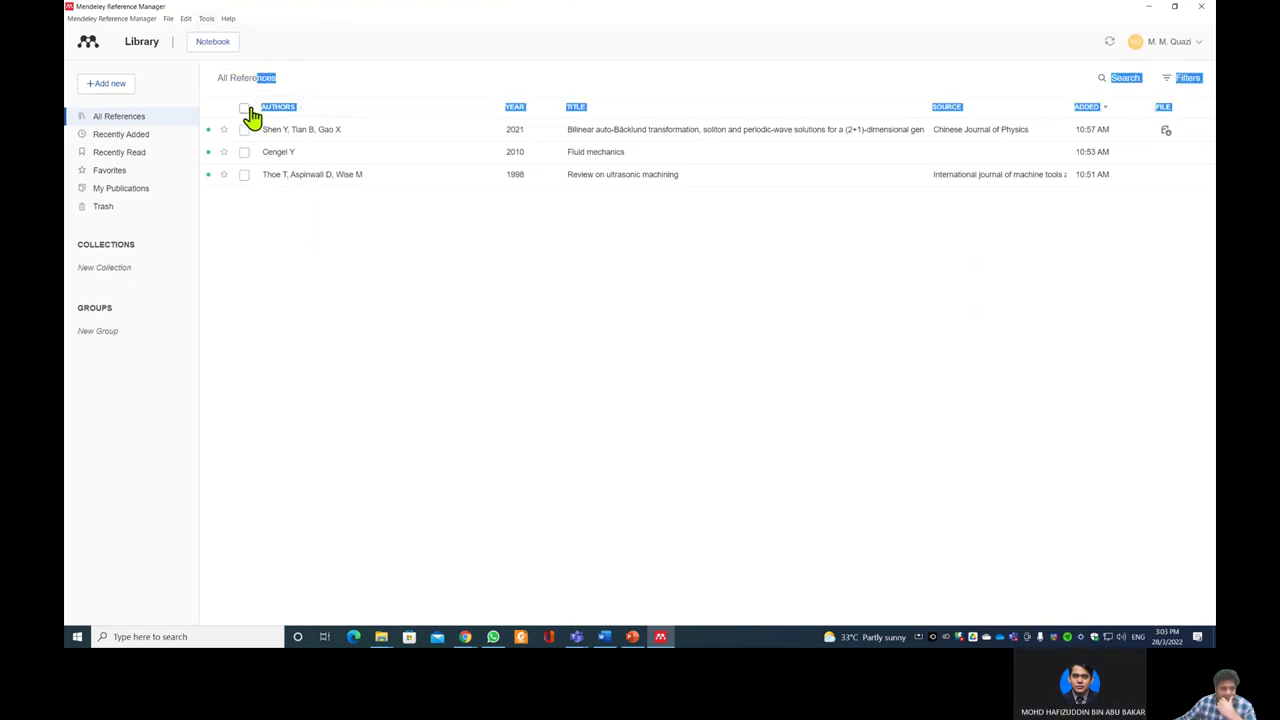
click(244, 107)
click(1097, 248)
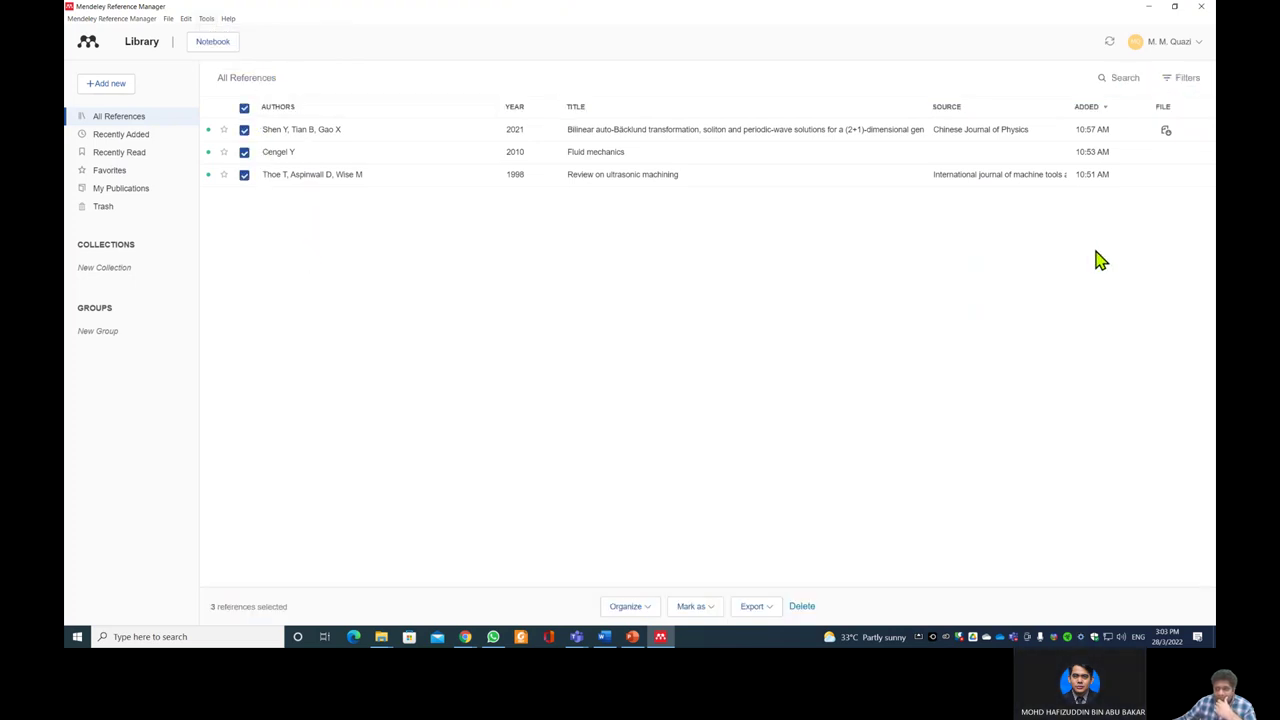
click(186, 20)
click(220, 93)
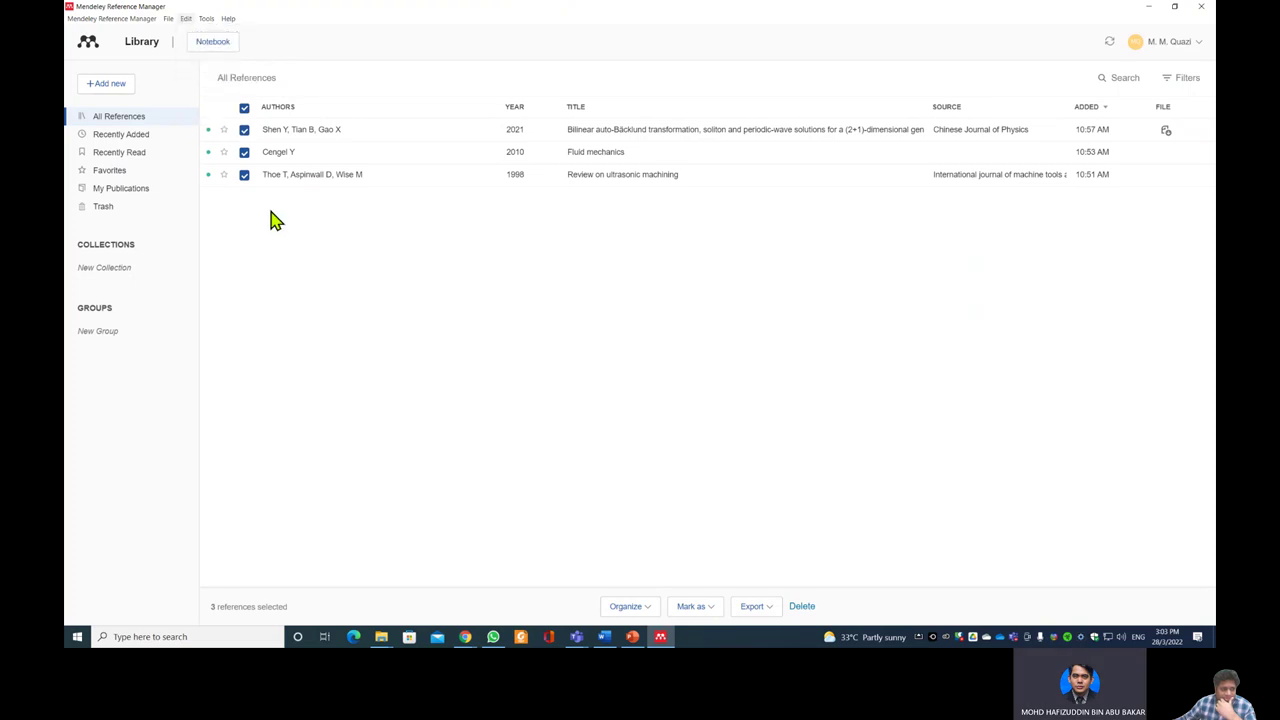
click(244, 107)
Delete each of the three references via right-click Delete Reference, then minimize Mendeley
right_click(267, 137)
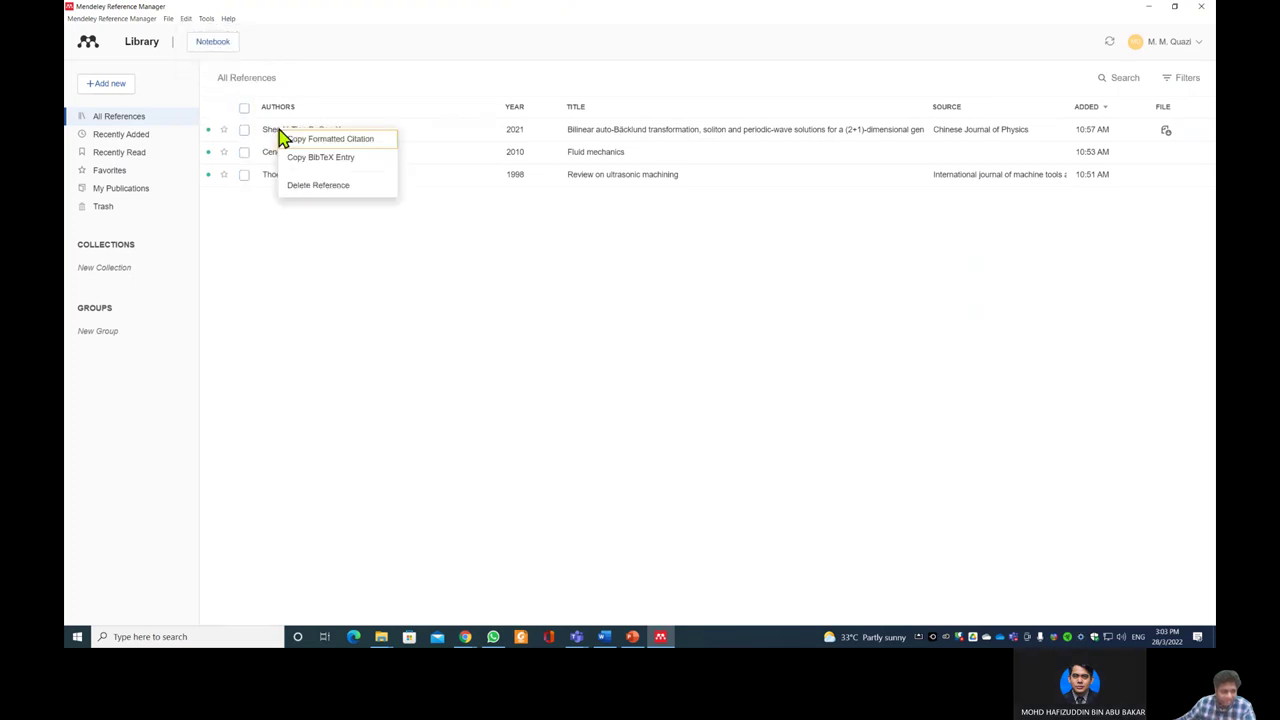
click(313, 193)
right_click(280, 131)
click(314, 190)
right_click(277, 132)
click(313, 185)
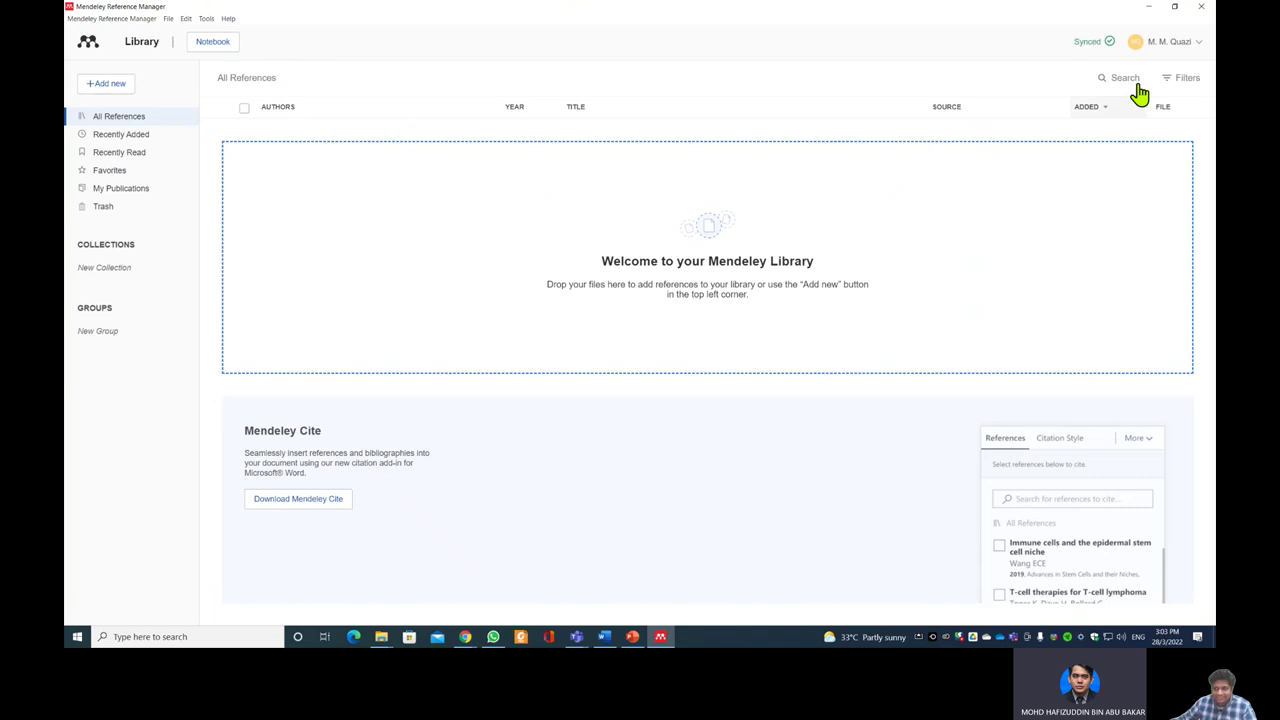
click(1157, 14)
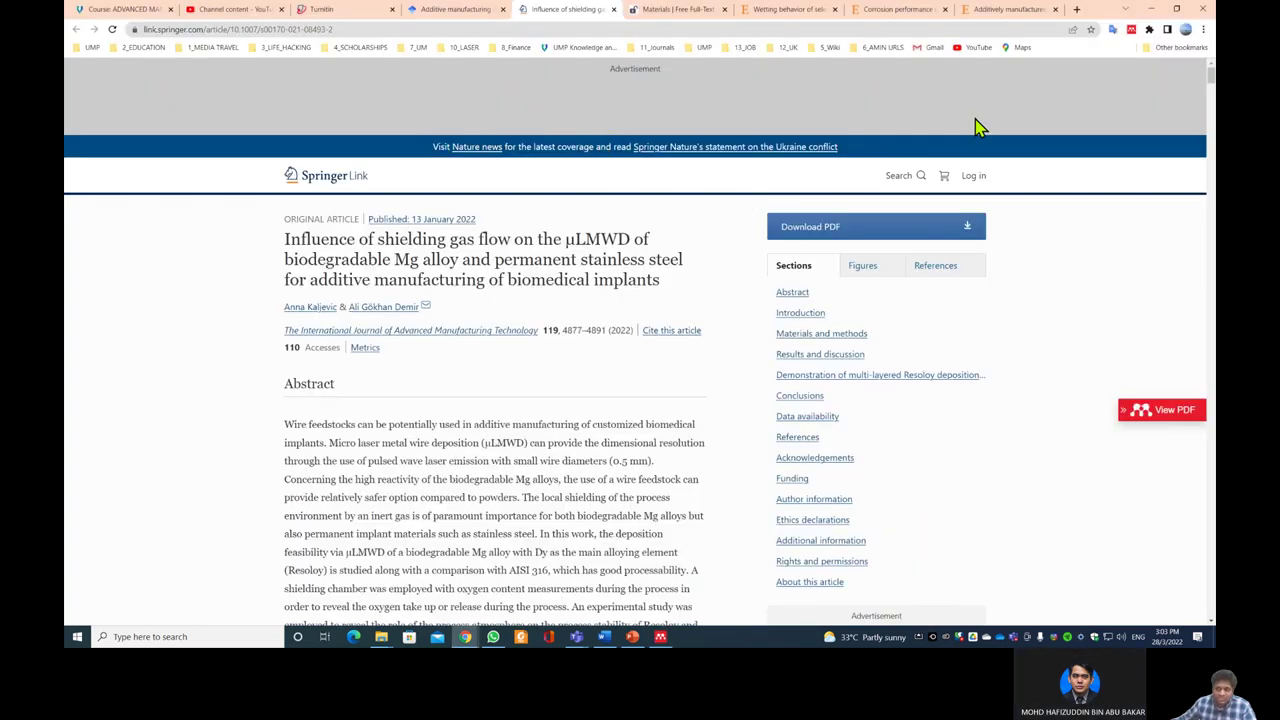
Import the shielding-gas µLMWD article to Mendeley using the Web Importer's Add to Mendeley button
click(1131, 30)
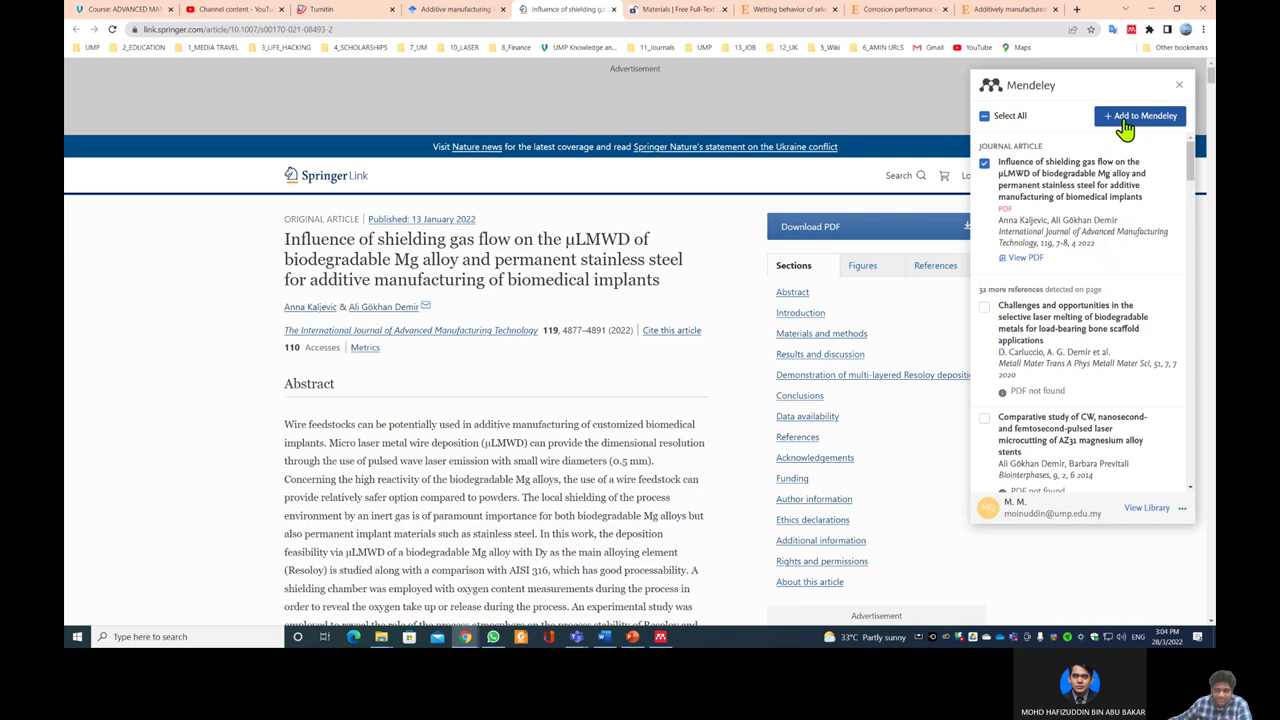
click(1126, 126)
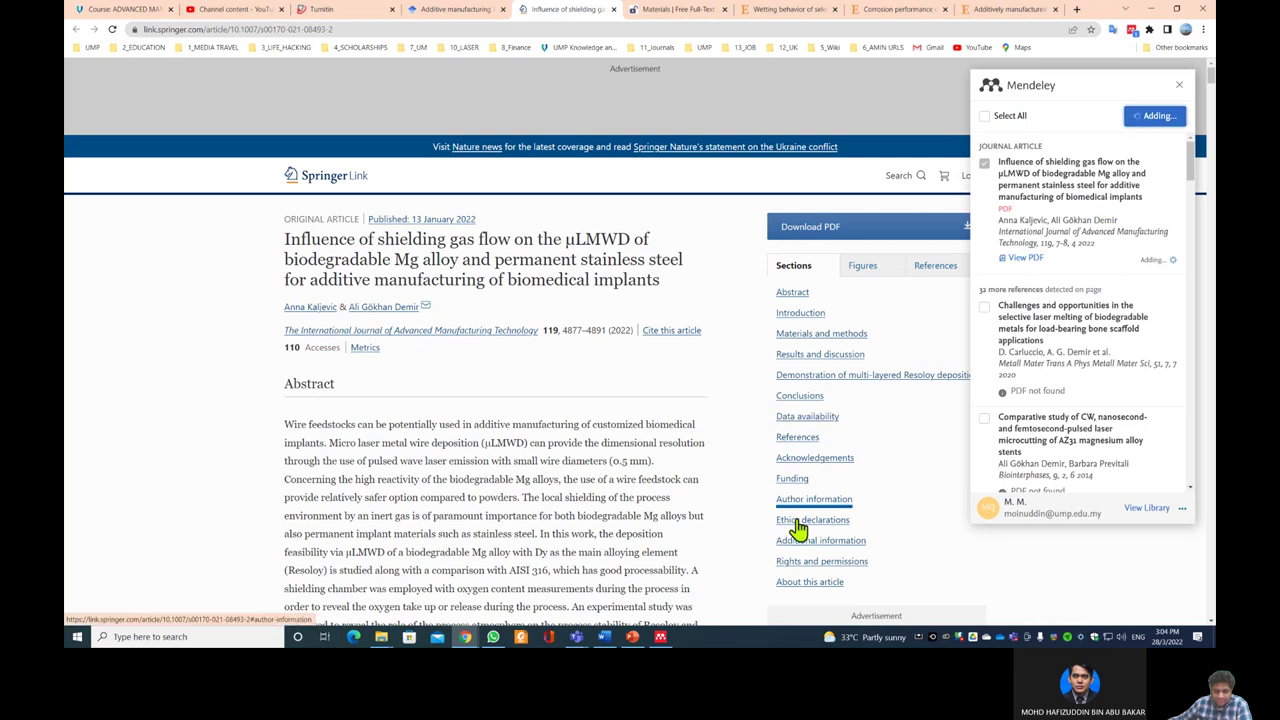
mouse_move(657, 640)
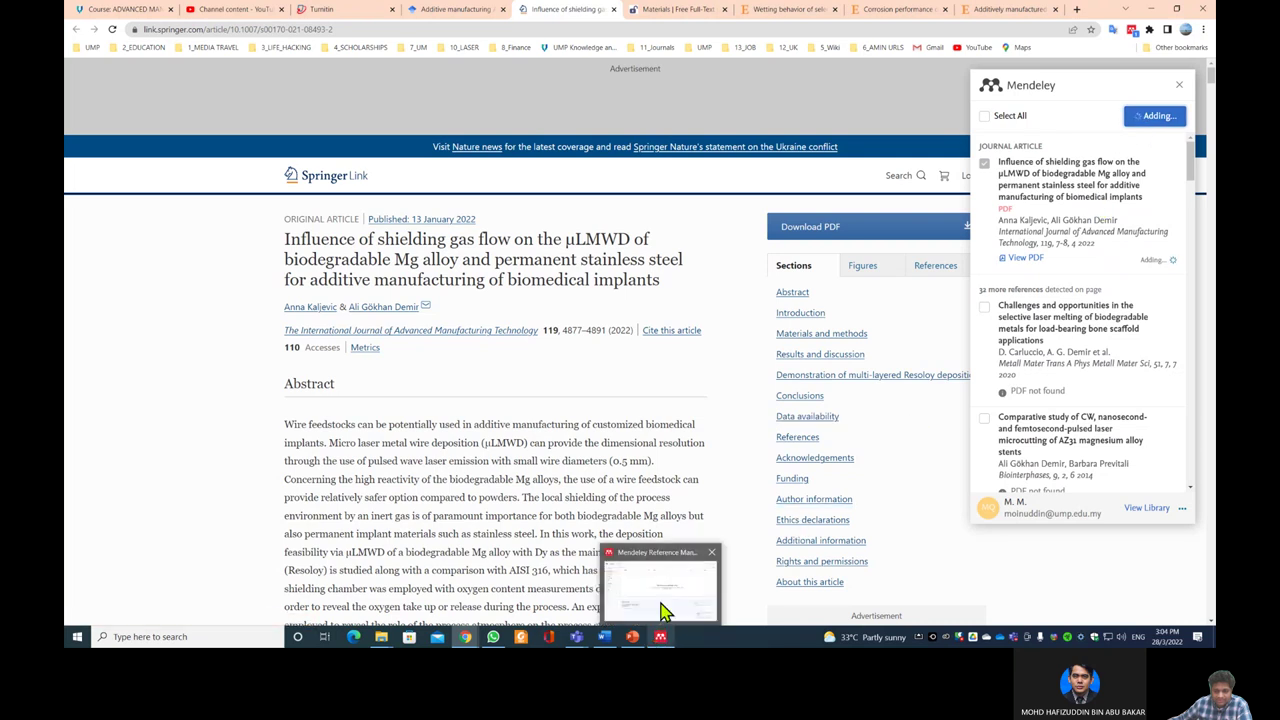
click(660, 606)
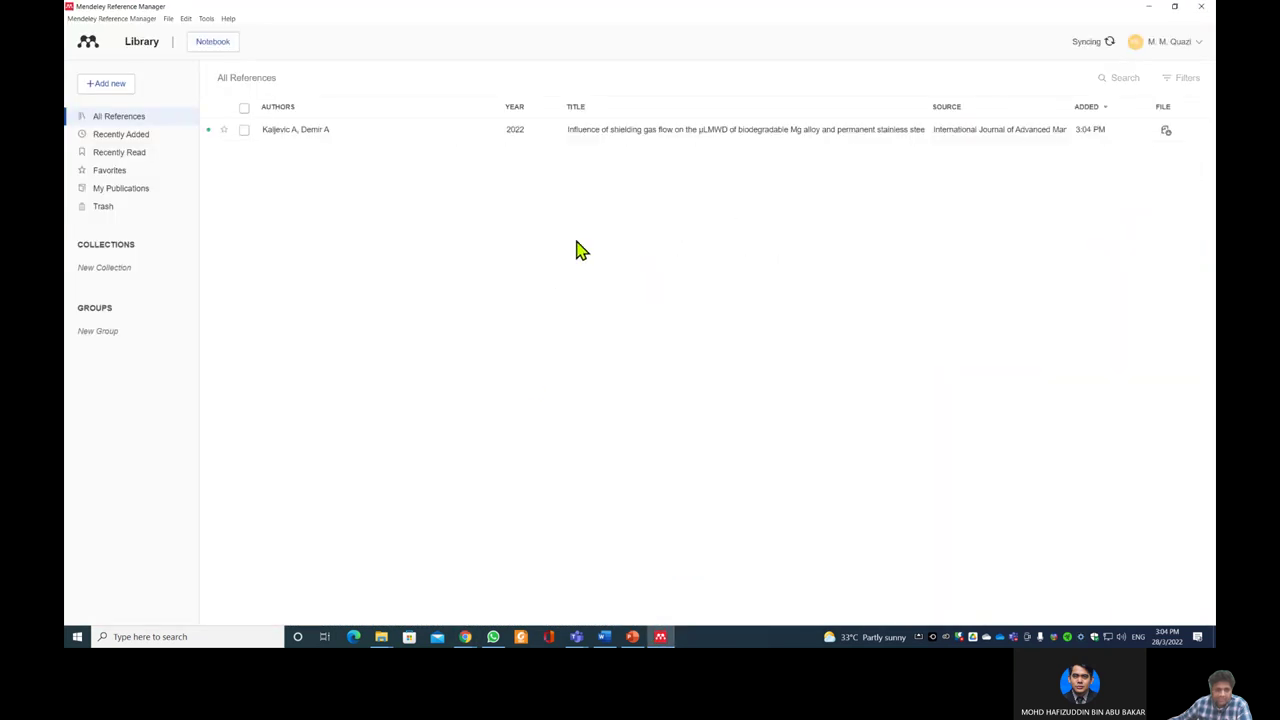
Download the shielding-gas article's PDF, open it in the reader, then minimize Mendeley
click(1165, 132)
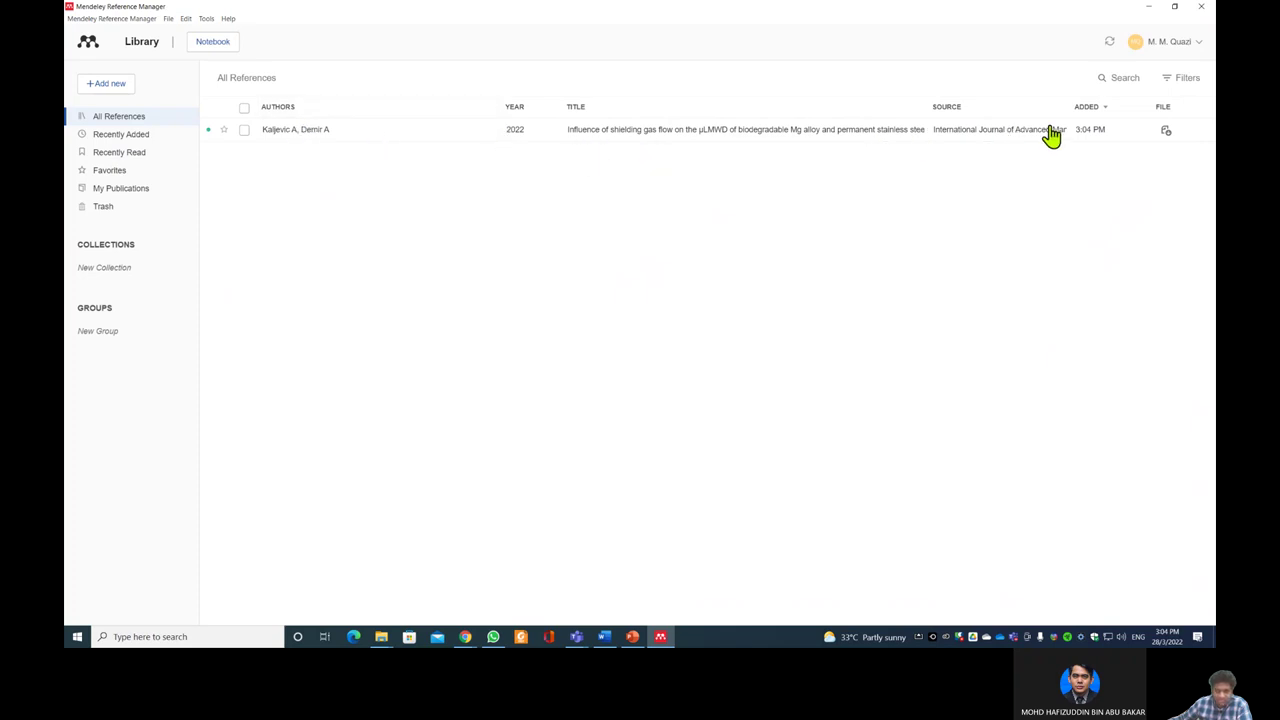
click(1166, 132)
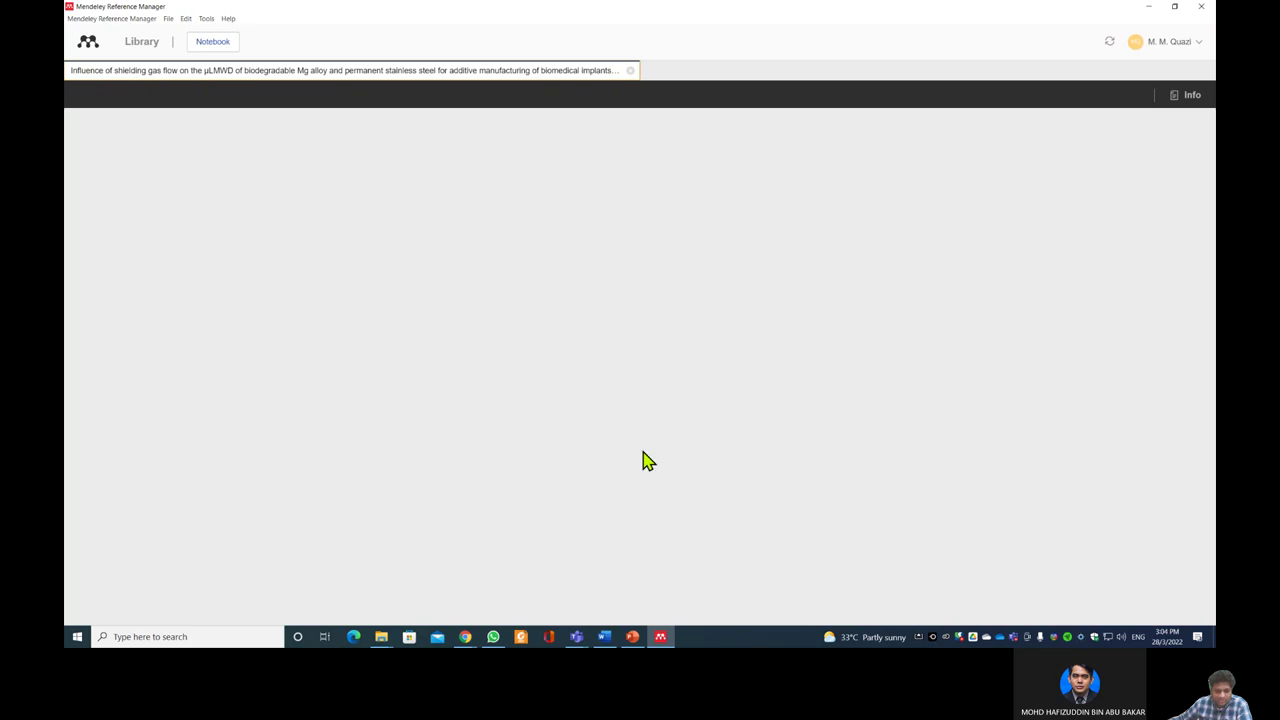
click(660, 636)
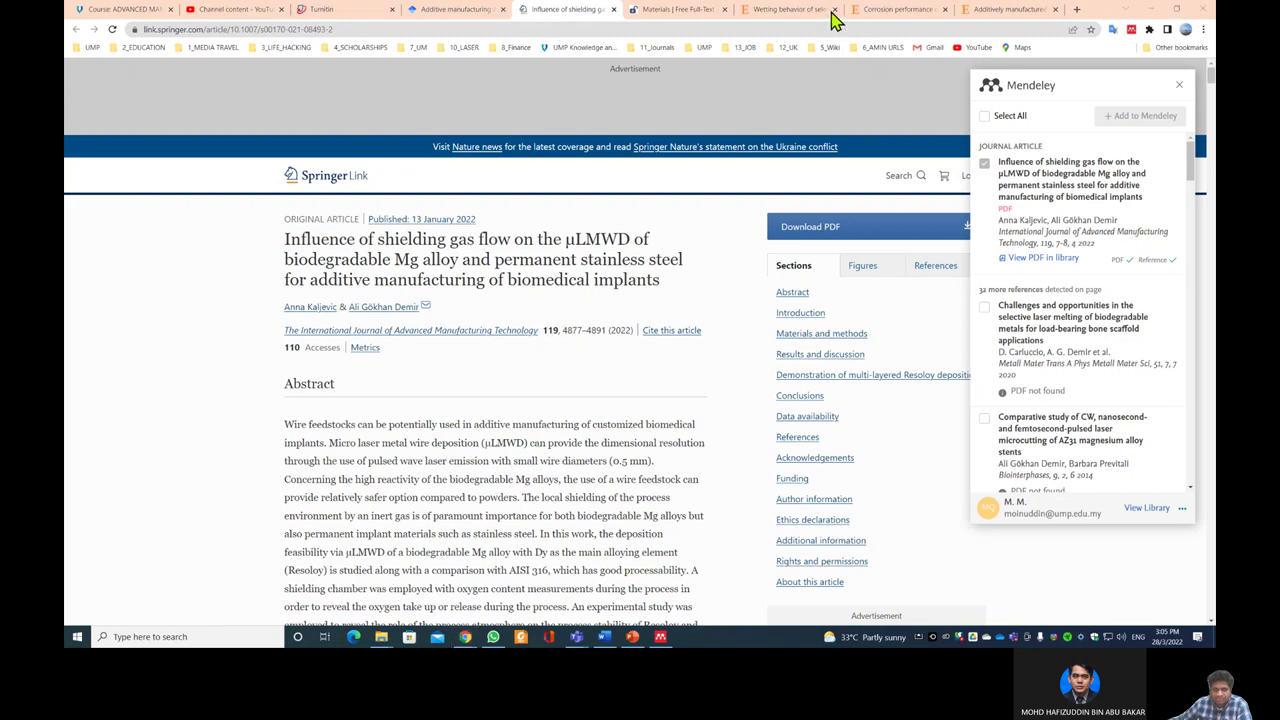
Close the importer panel and save the ScienceDirect additively manufactured 316L steel article to Mendeley
click(1179, 86)
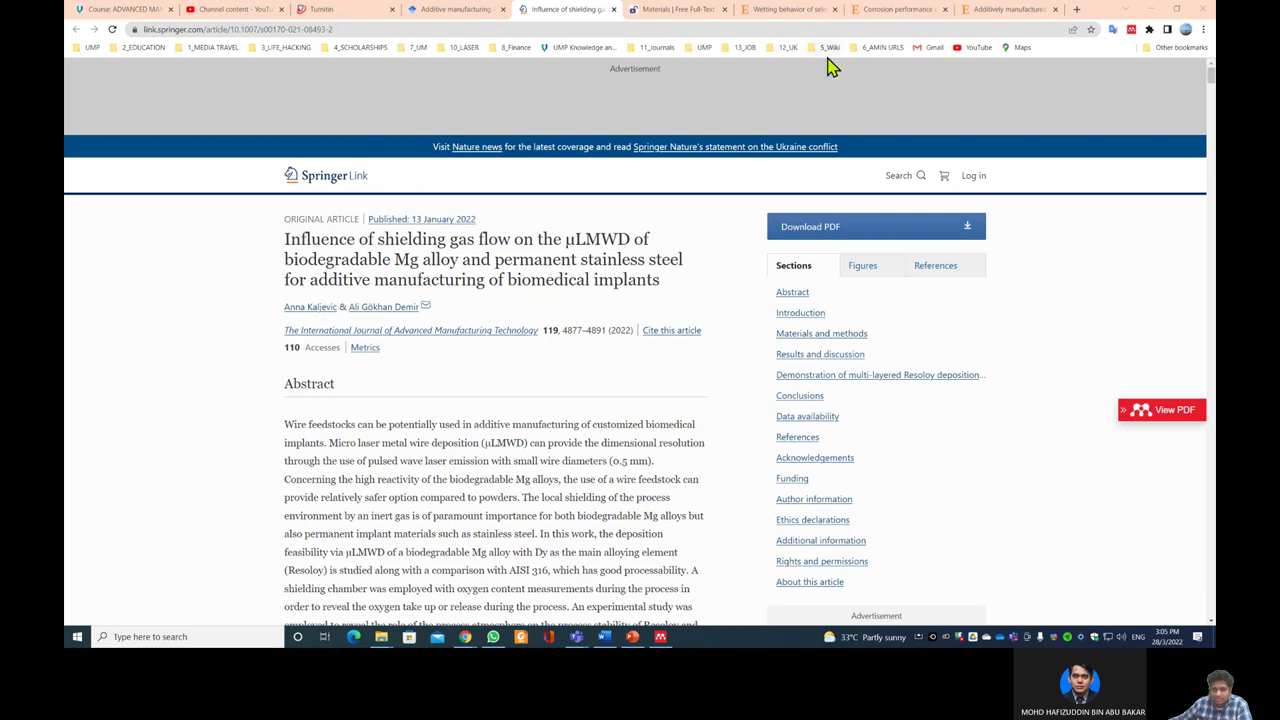
click(864, 14)
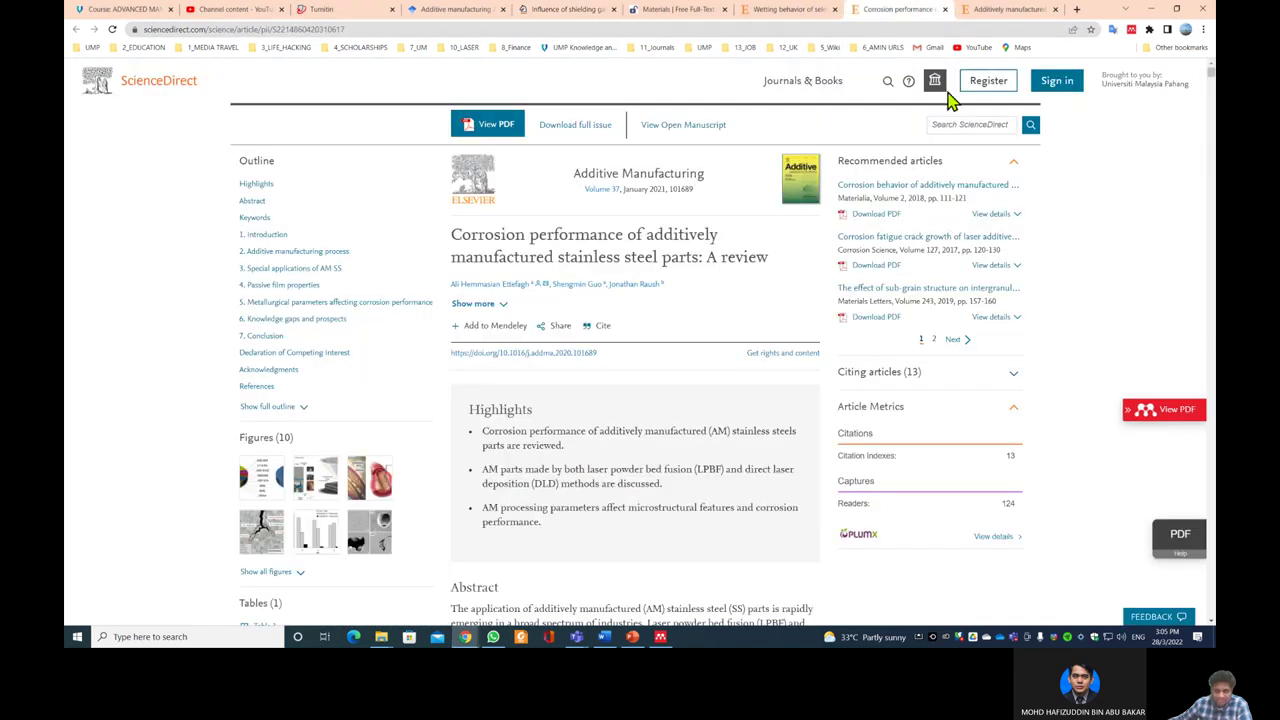
click(1005, 10)
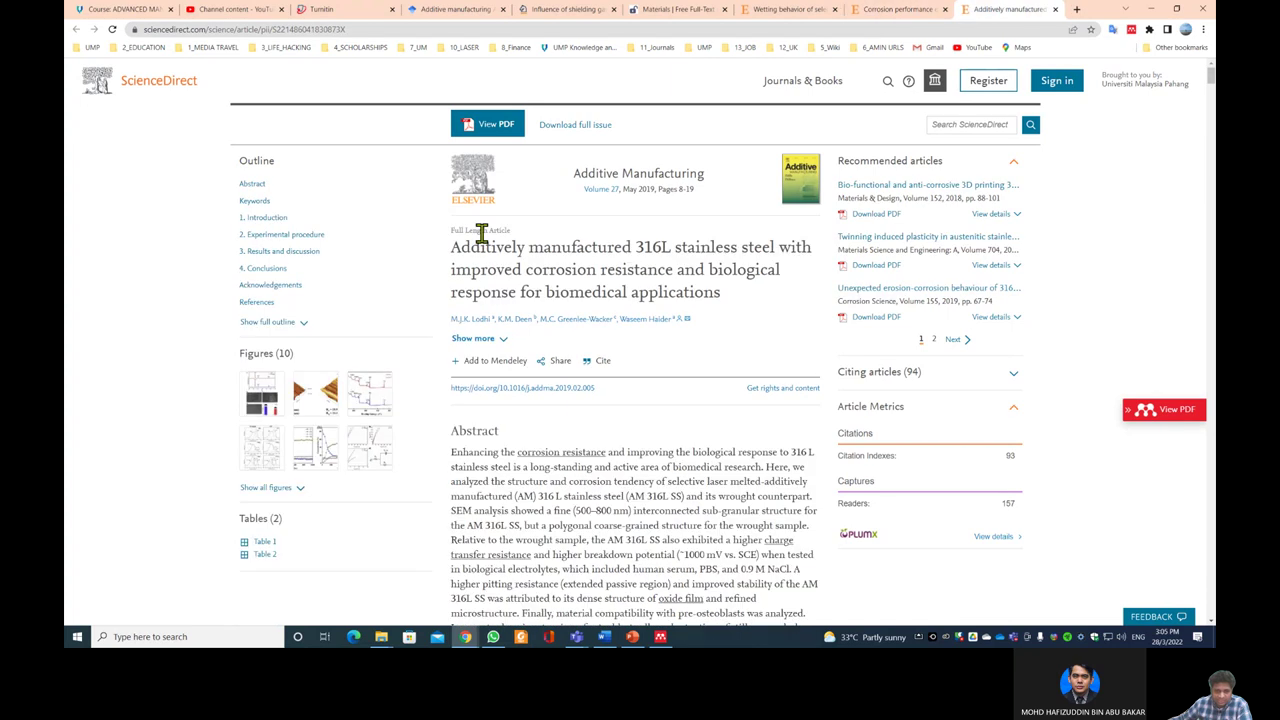
click(1132, 31)
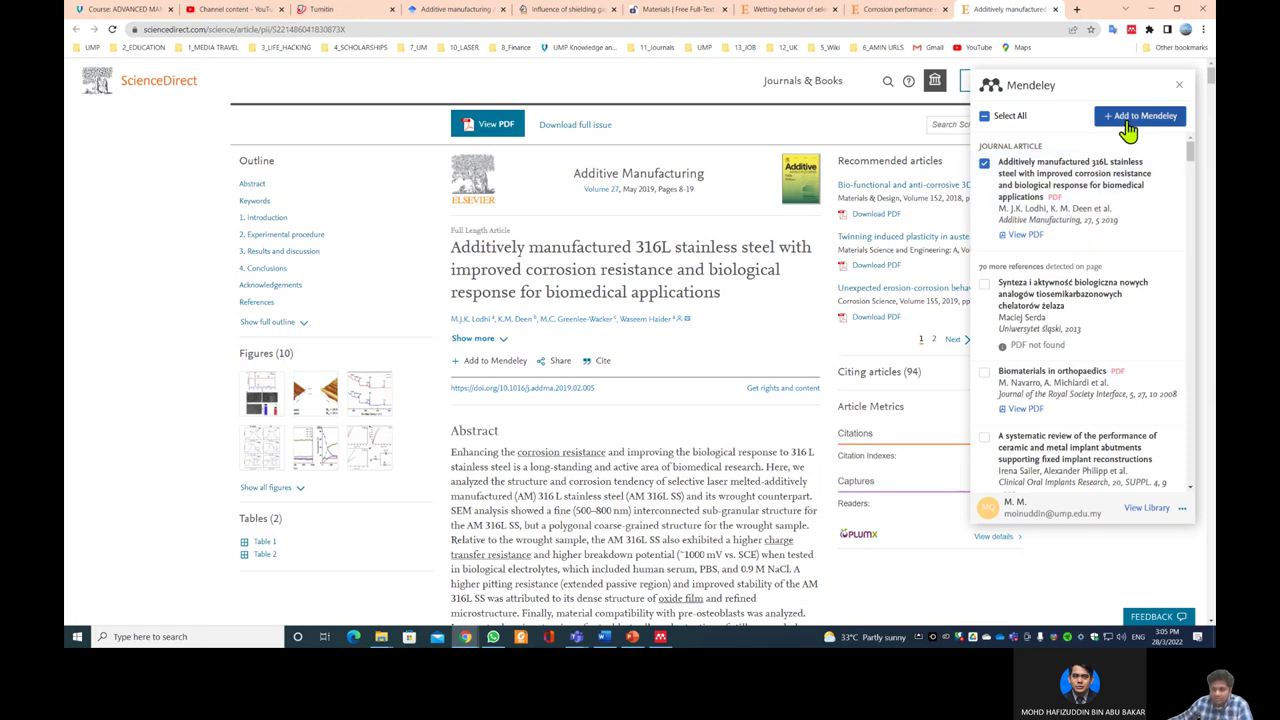
click(1128, 117)
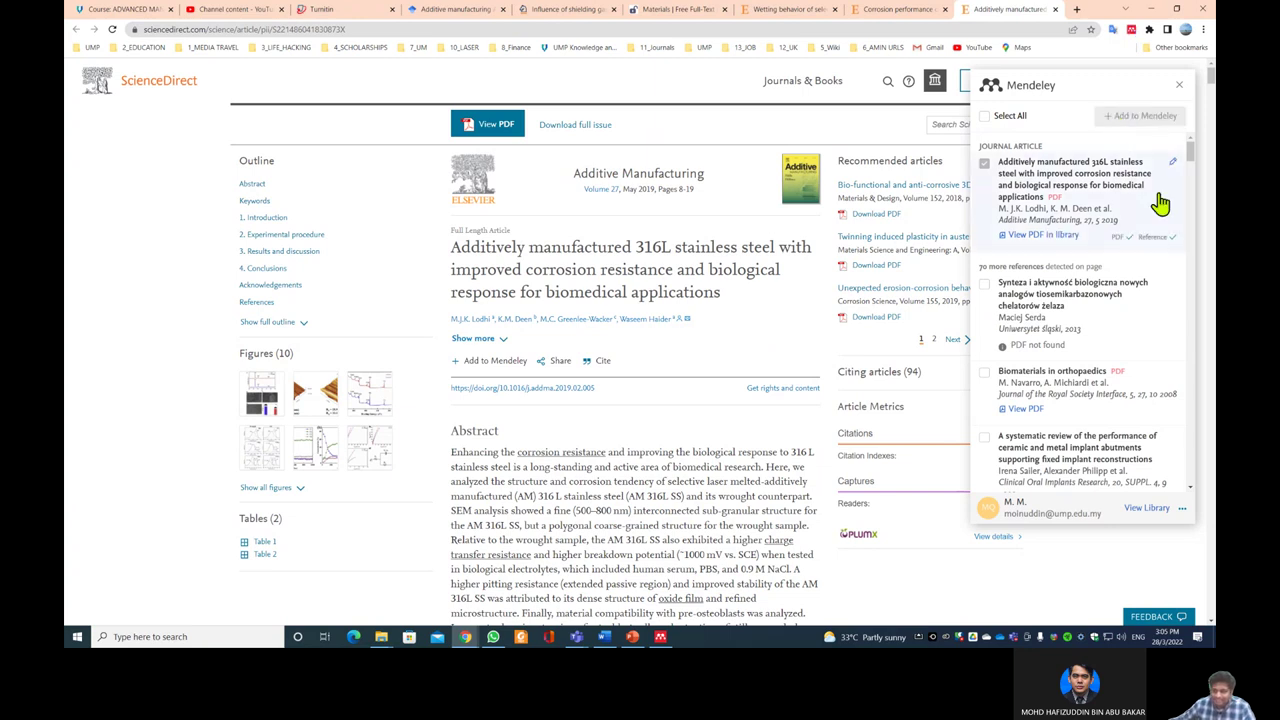
click(943, 9)
click(991, 9)
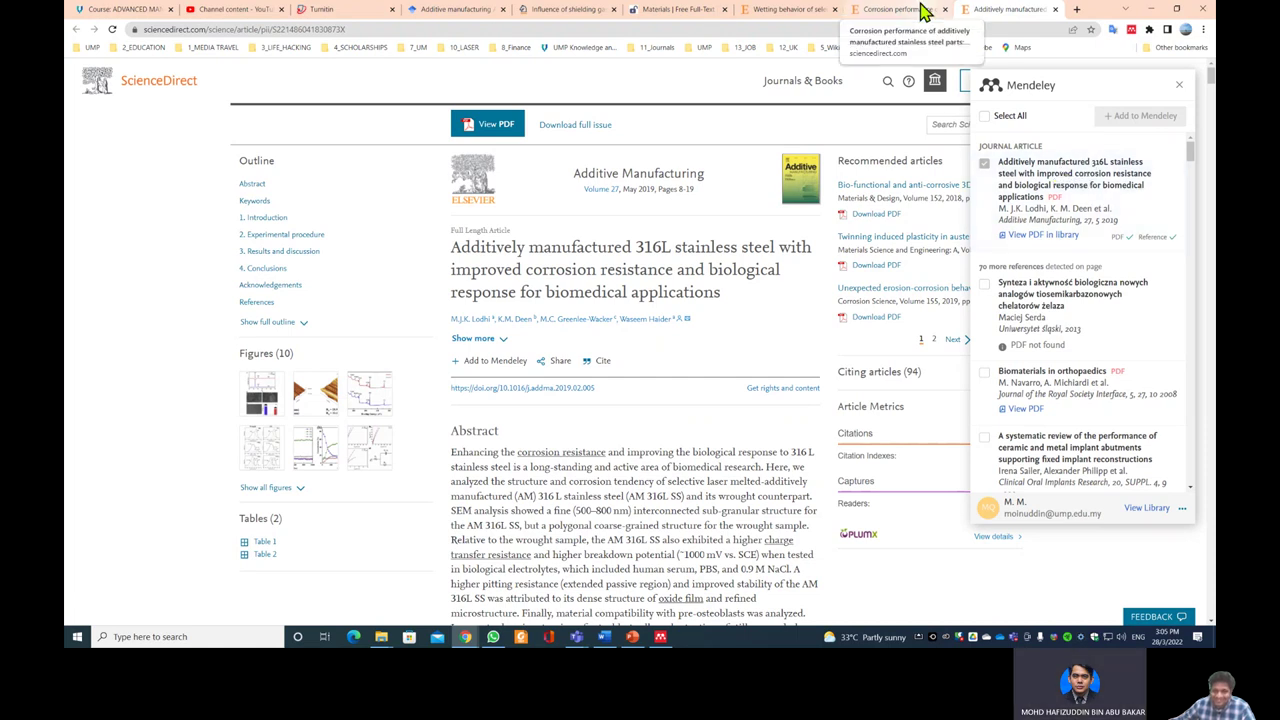
From their ScienceDirect tabs, send the corrosion performance review and SLM 316L wetting article through the Web Importer
click(925, 11)
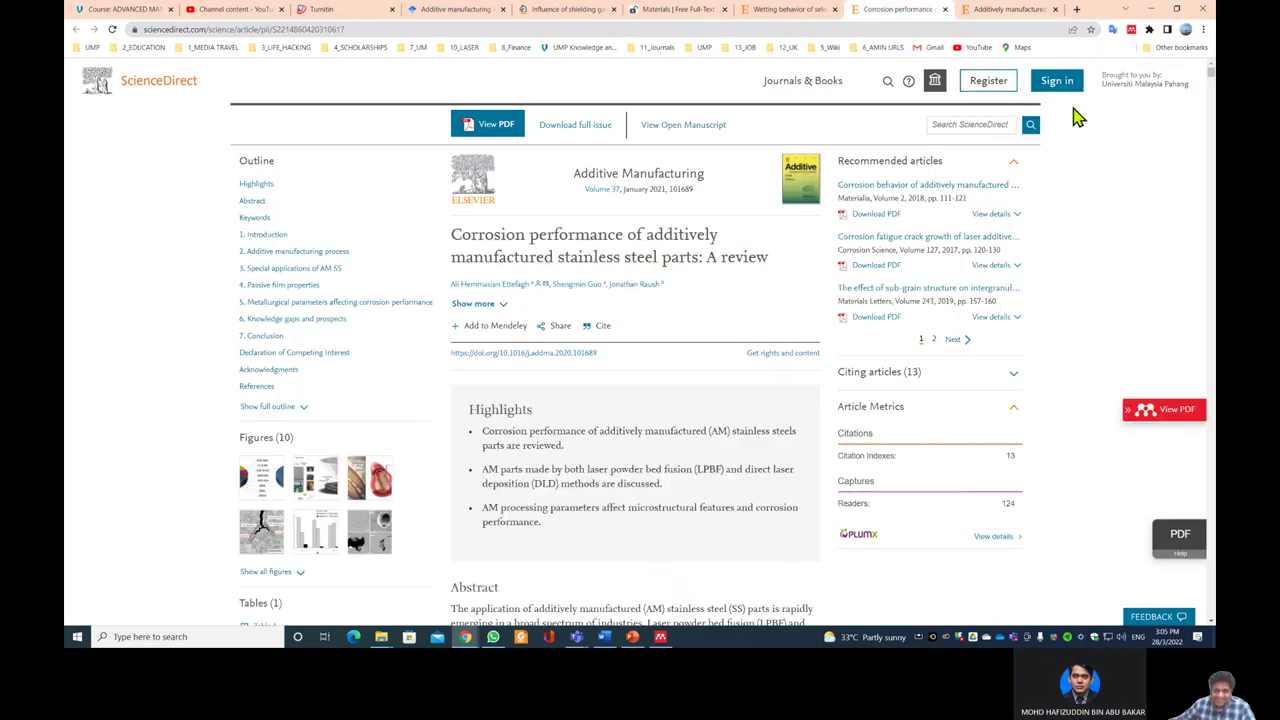
click(1132, 31)
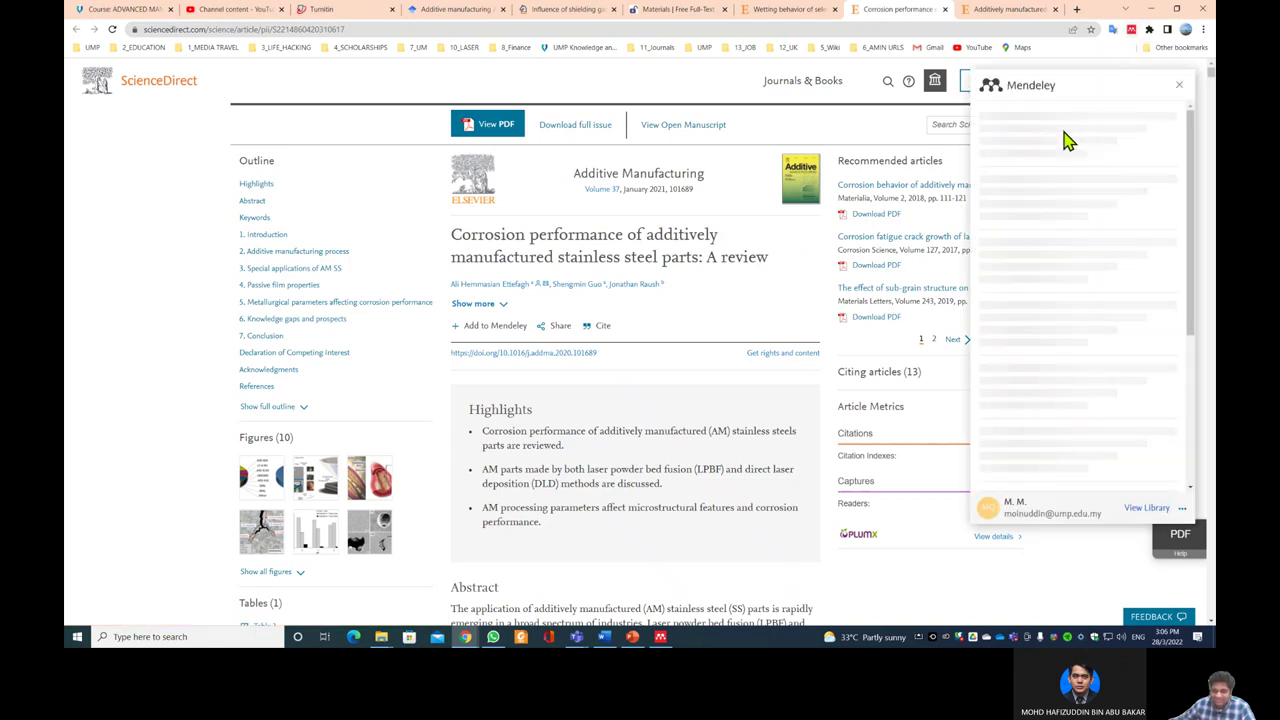
click(1140, 117)
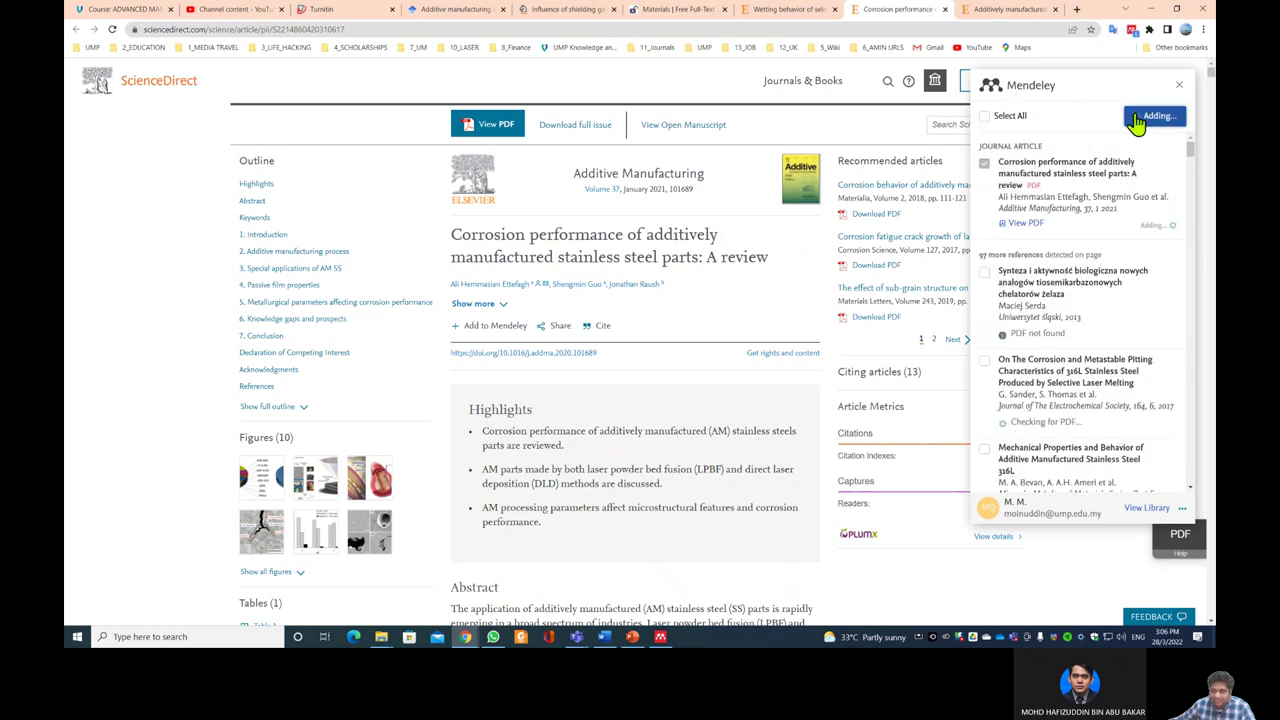
click(818, 10)
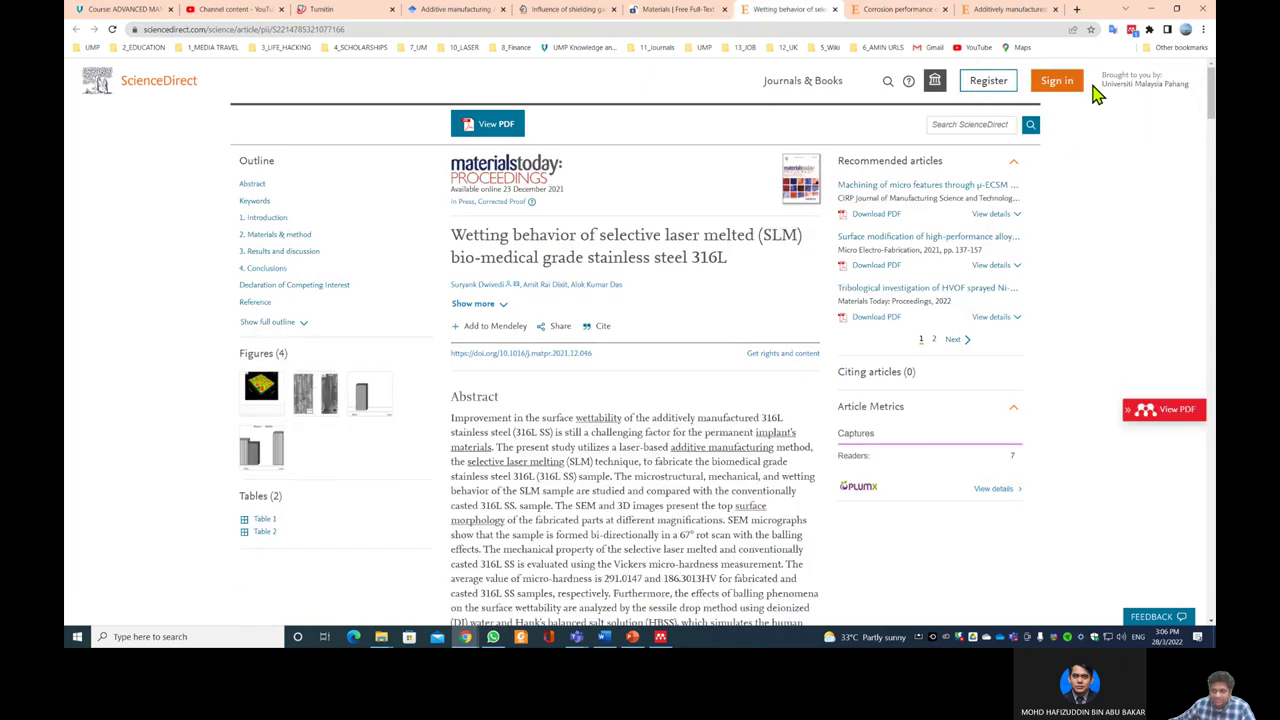
click(1133, 31)
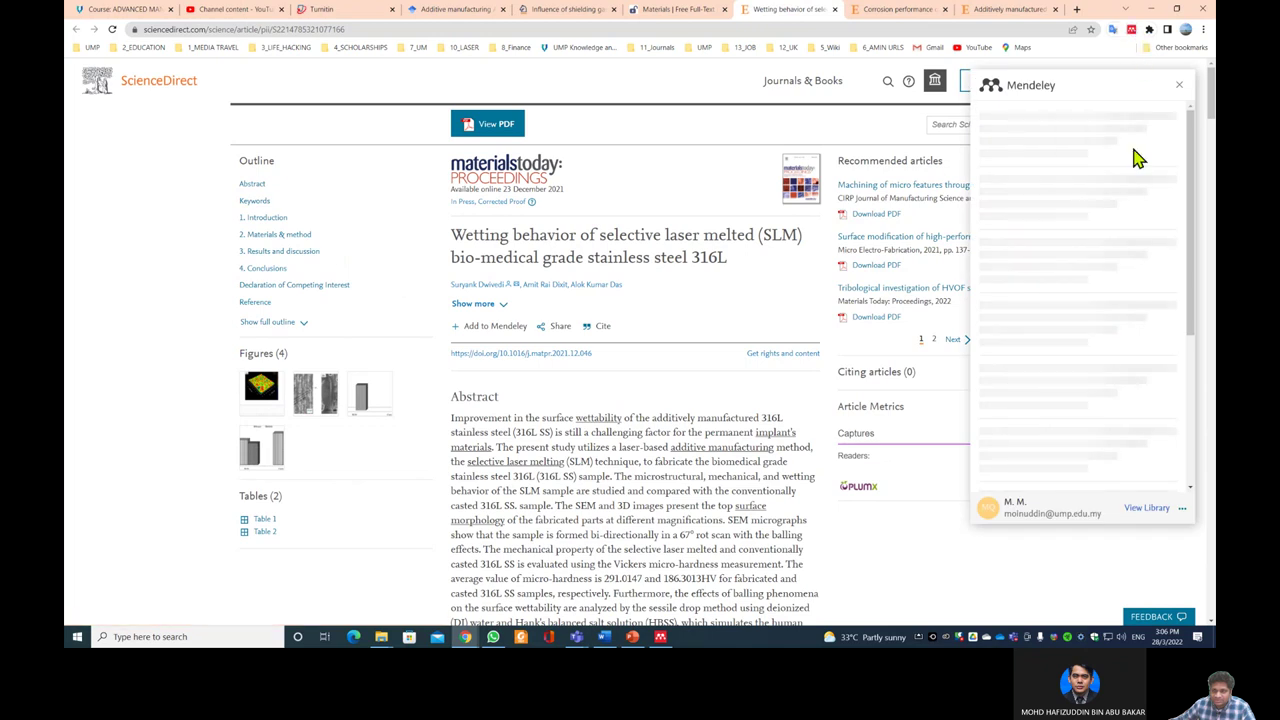
click(1147, 118)
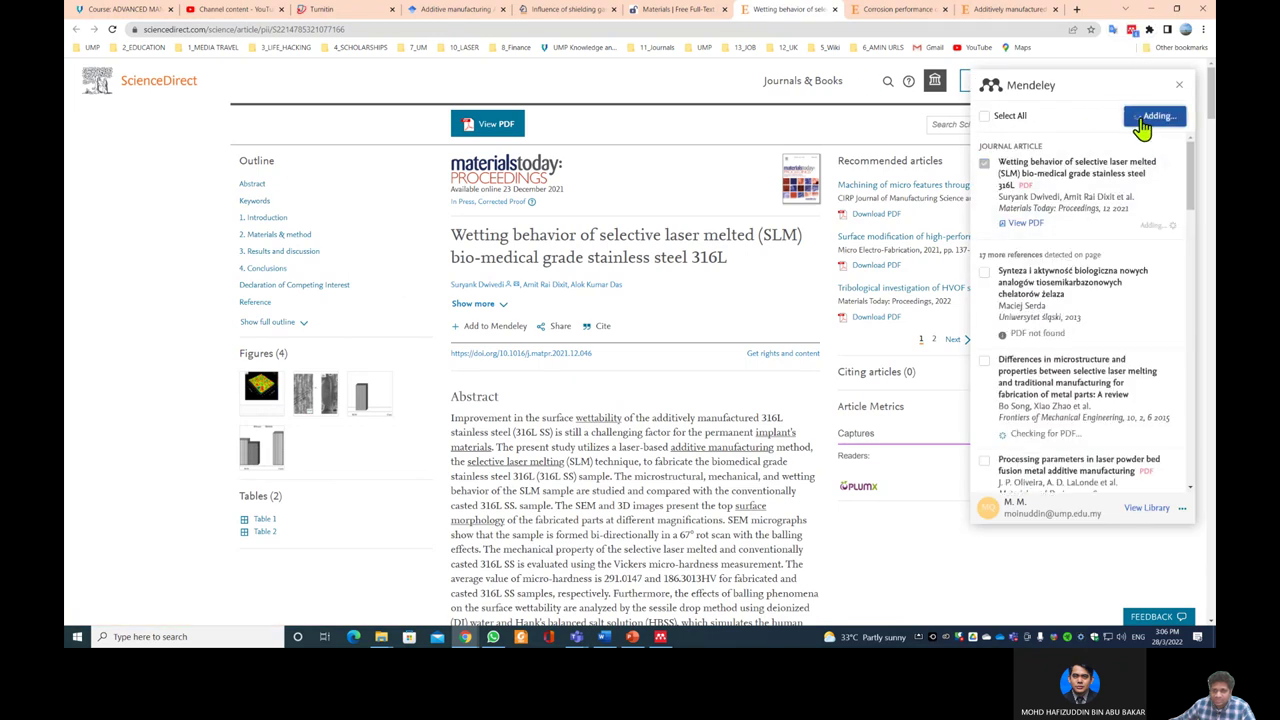
click(690, 10)
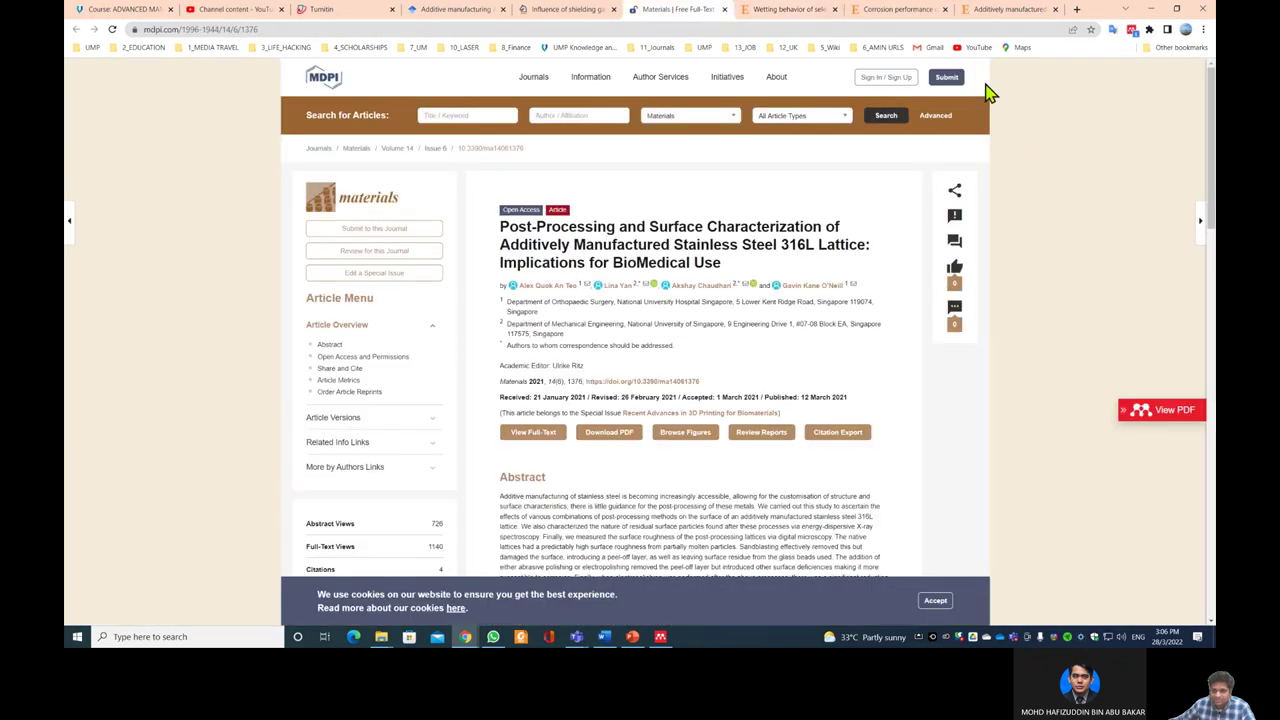
Open the Mendeley importer on the MDPI article and compare it with the wetting-behavior and 316L steel tabs
click(1131, 32)
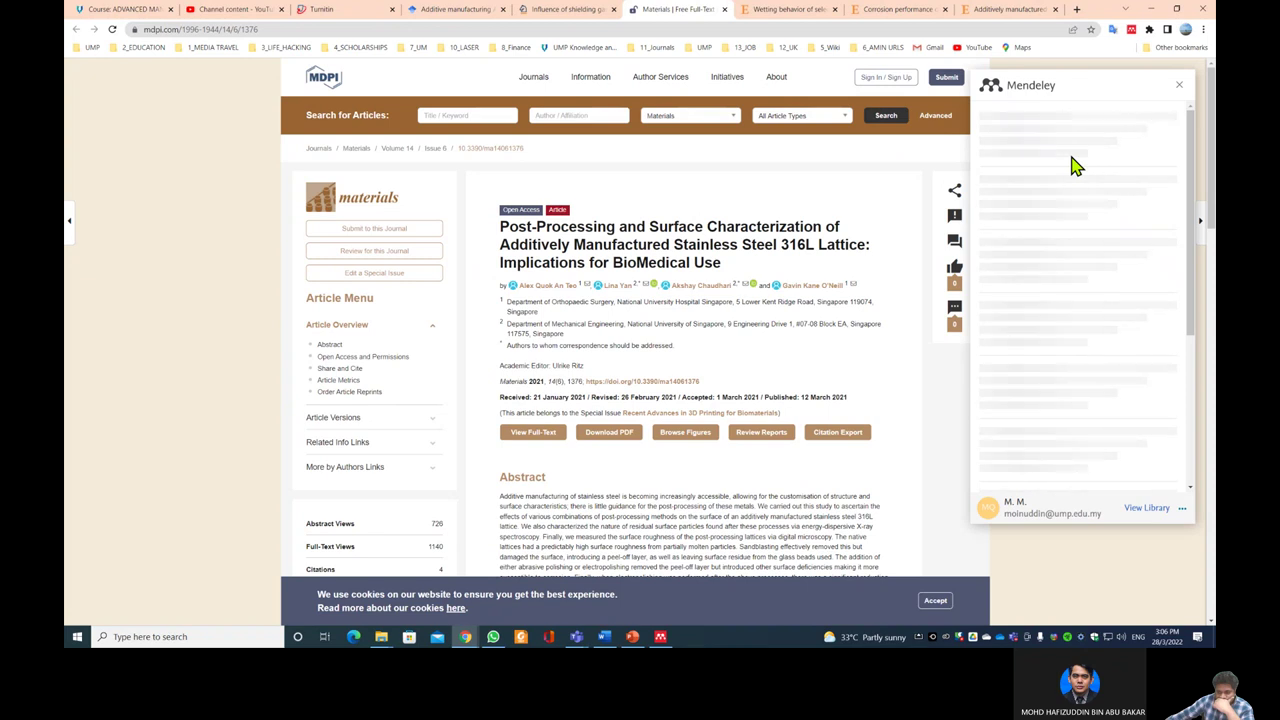
click(798, 10)
click(686, 12)
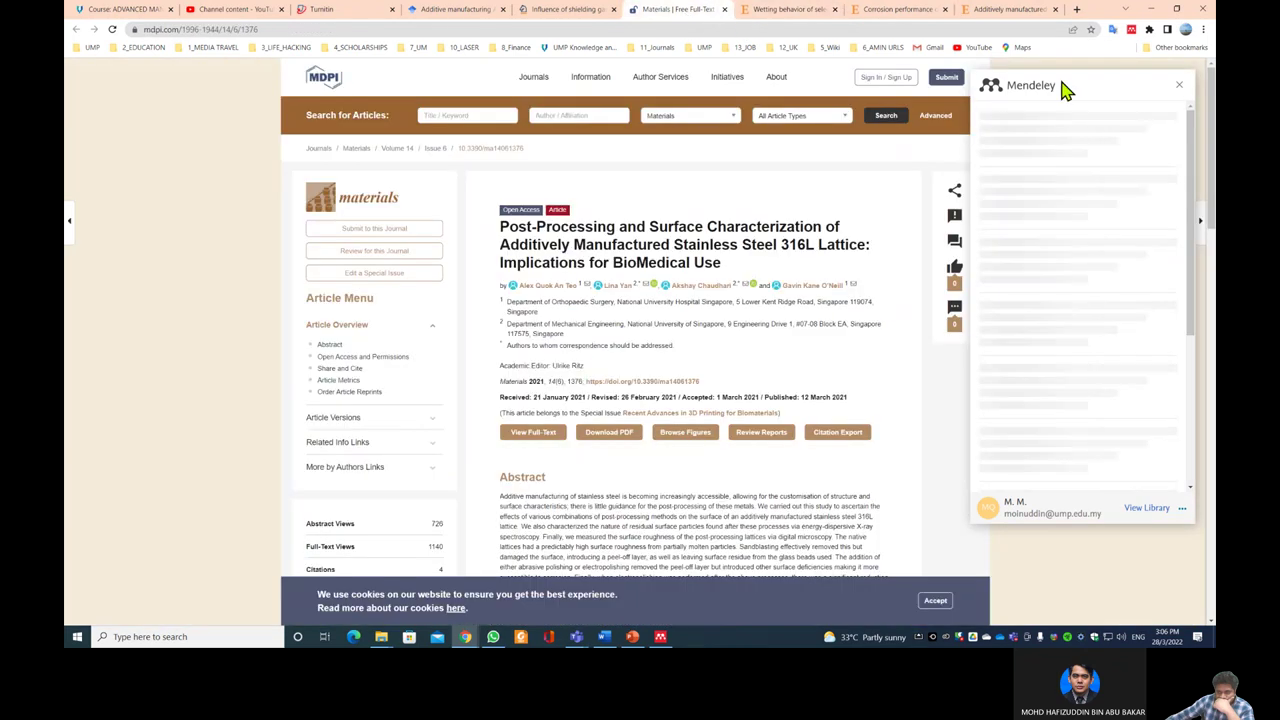
click(1010, 10)
click(795, 10)
click(686, 10)
scroll(826, 302, down, 2)
scroll(826, 302, up, 2)
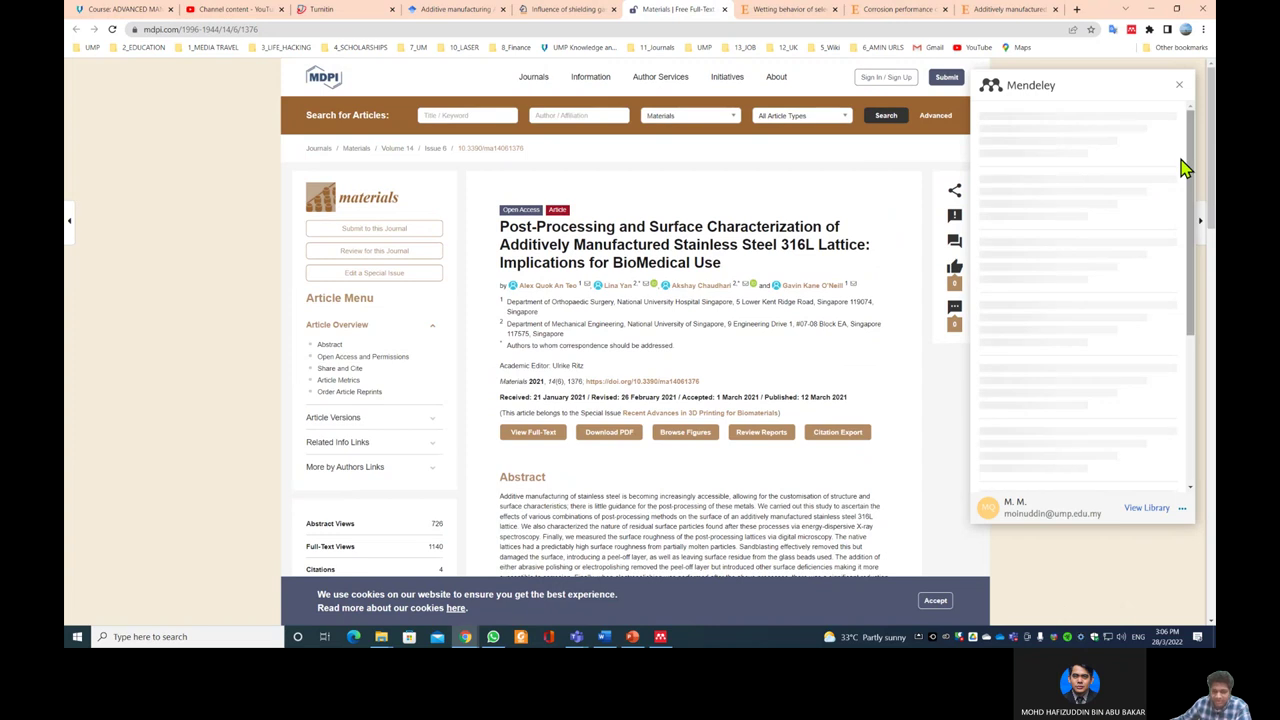
Close the importer panel, select the MDPI article's full title, and start a new tab
click(1181, 92)
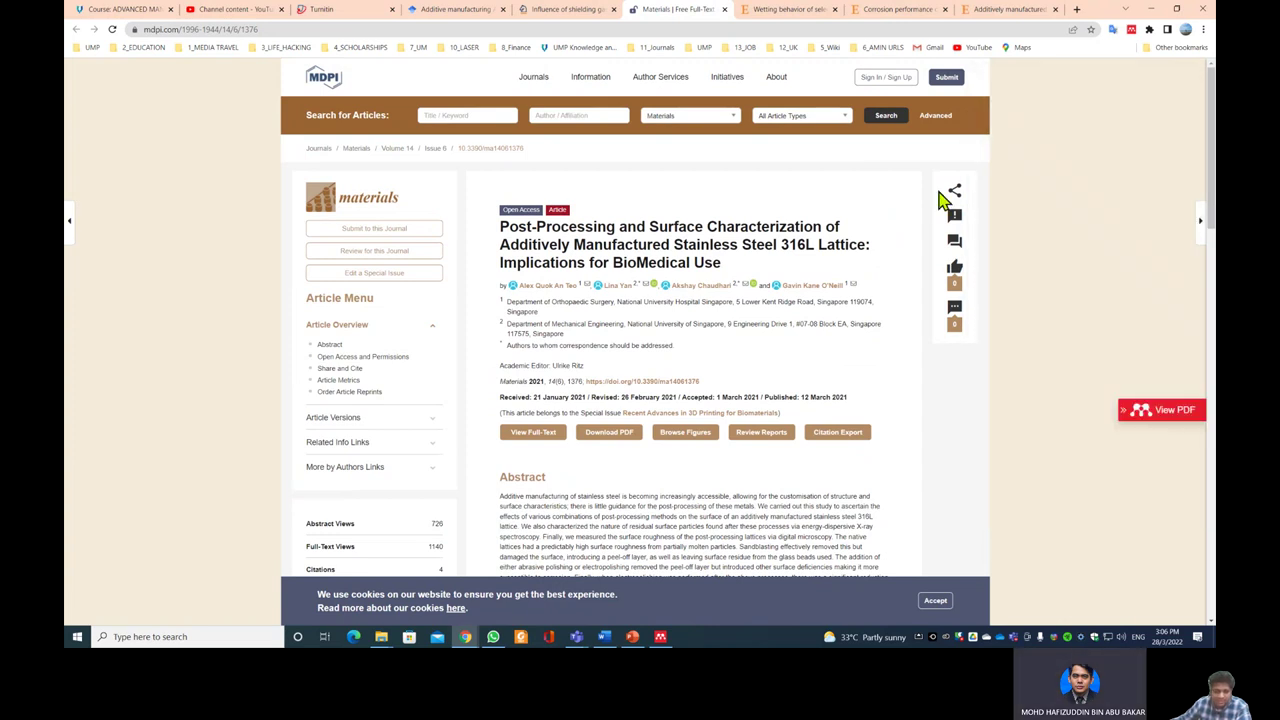
mouse_move(501, 227)
mouse_down()
mouse_move(581, 227)
mouse_move(743, 266)
mouse_up()
key(ctrl+c)
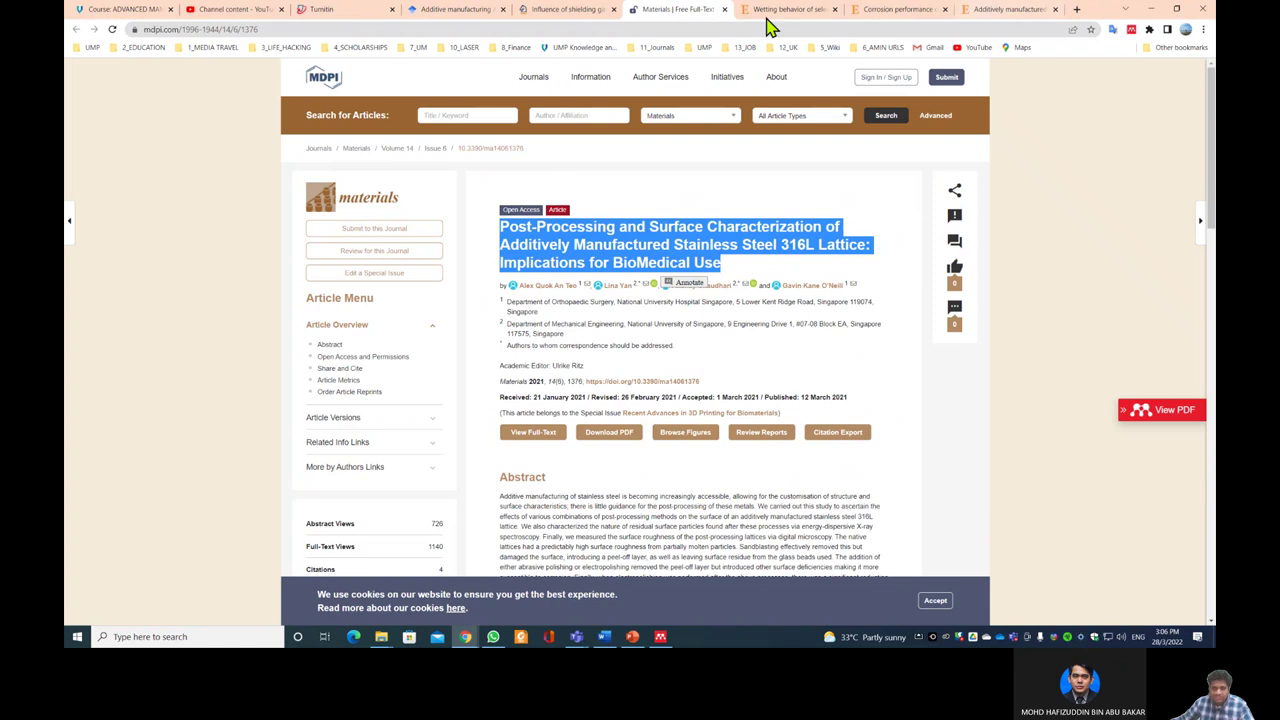
click(1077, 10)
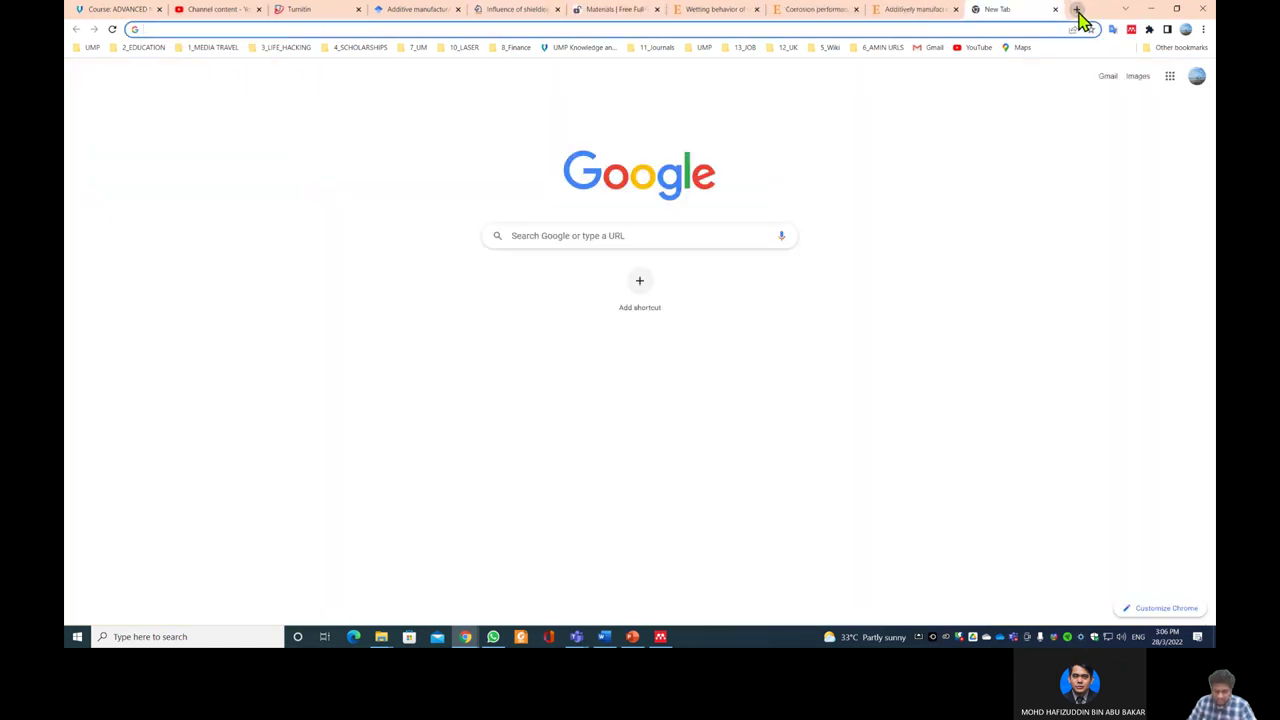
Search Google for 'google scholar' and go to the Scholar home page
text(google scholar)
key(Return)
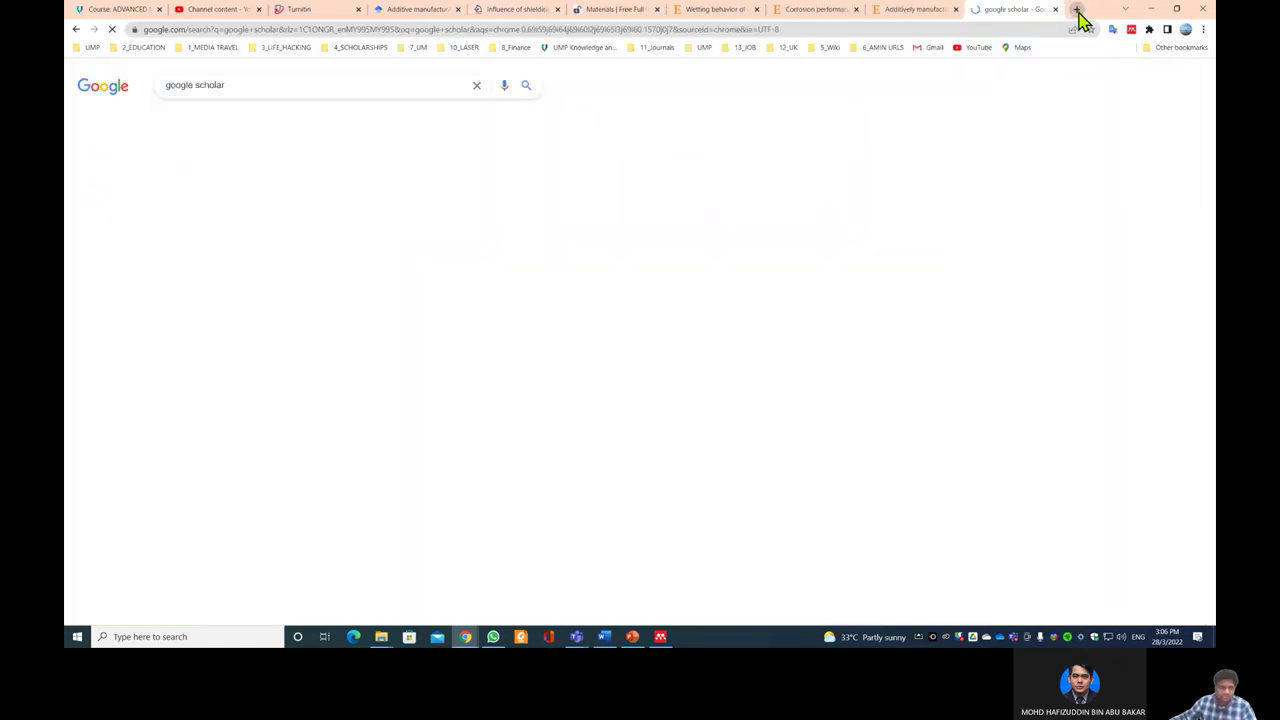
click(190, 218)
Search Scholar for the pasted 316L lattice title and open its RIS citation, scholar (3).ris, in Mendeley
click(509, 209)
key(ctrl+v)
click(786, 222)
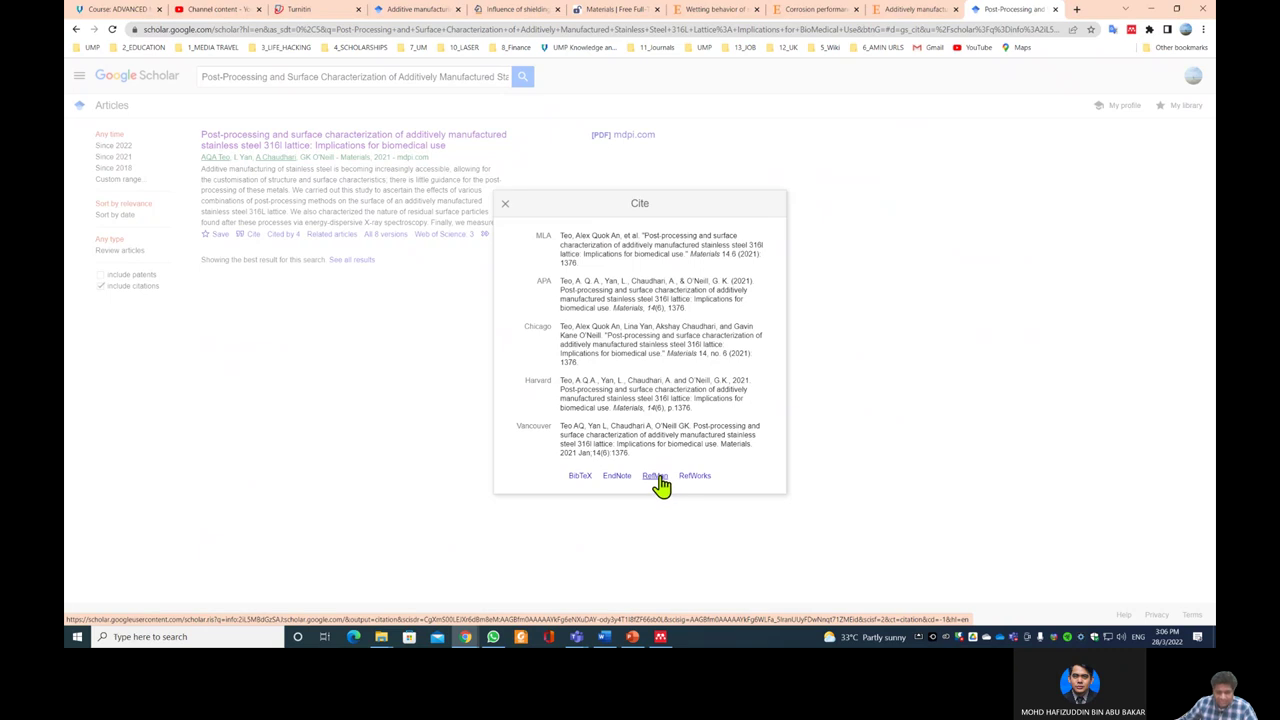
click(656, 477)
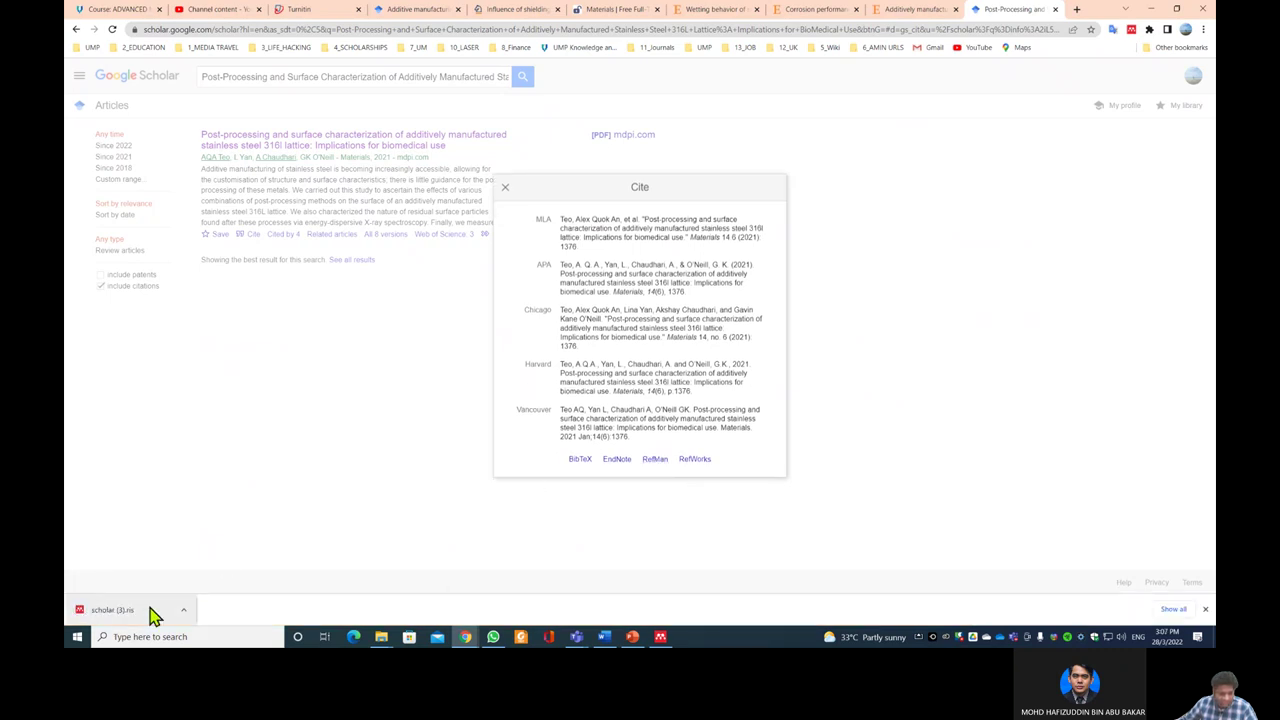
click(155, 614)
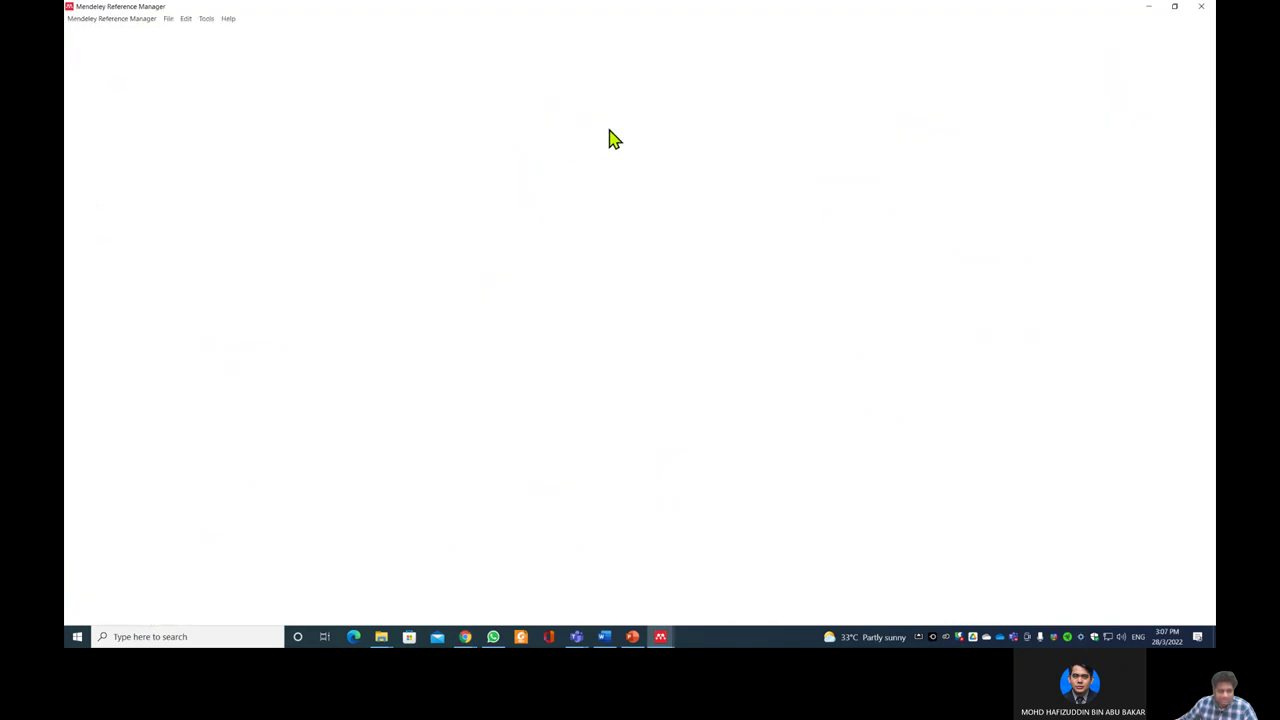
Close the open PDFs, including the Corrosion performance review and Wetting behavior papers, returning to the library
mouse_move(660, 634)
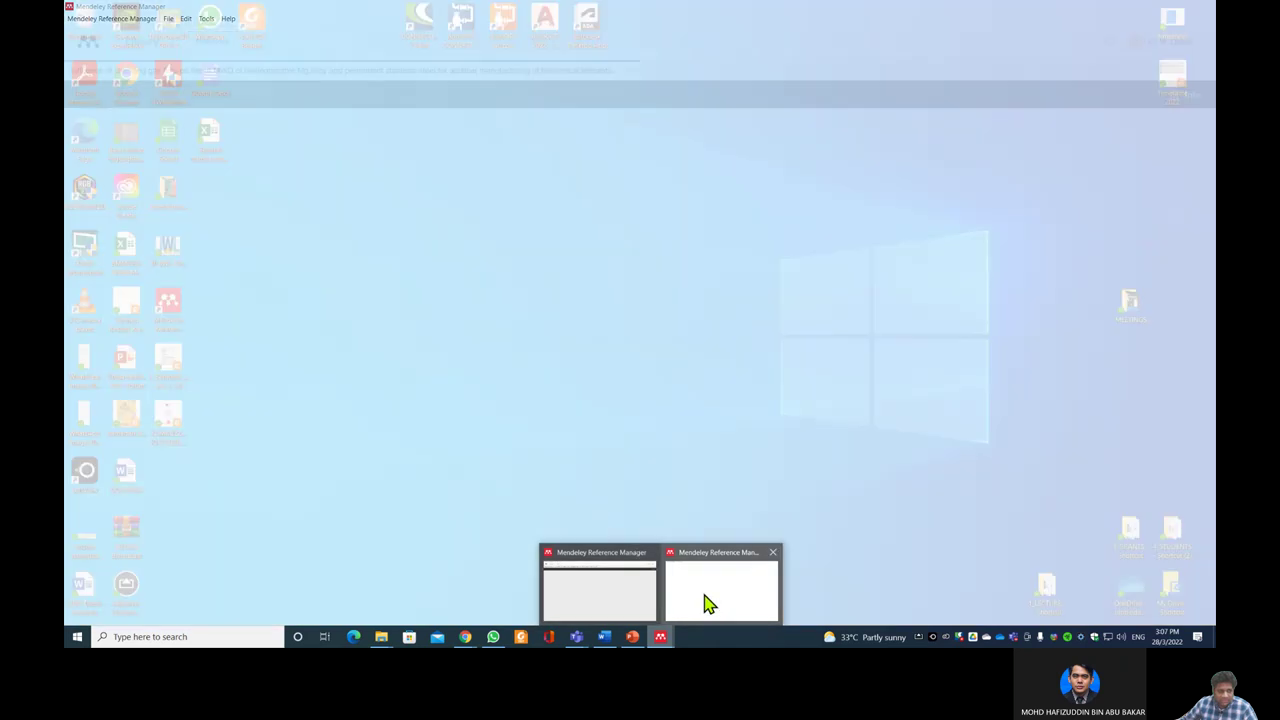
click(634, 603)
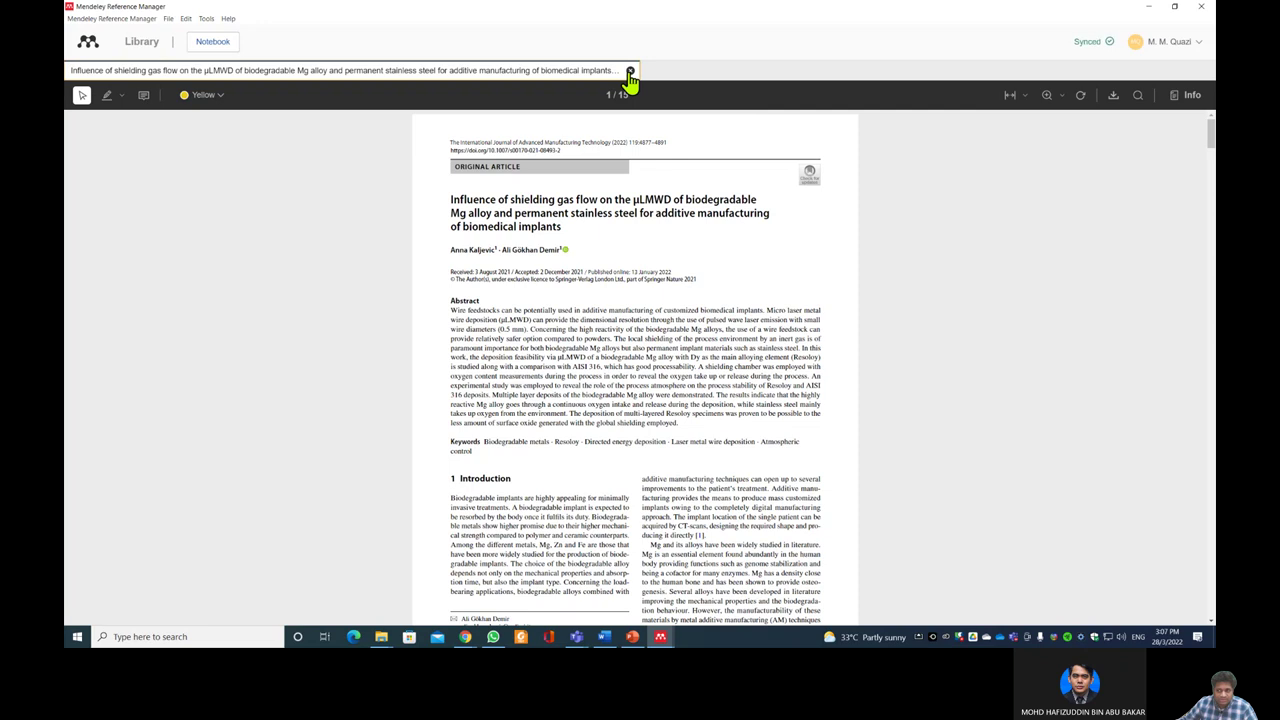
click(630, 75)
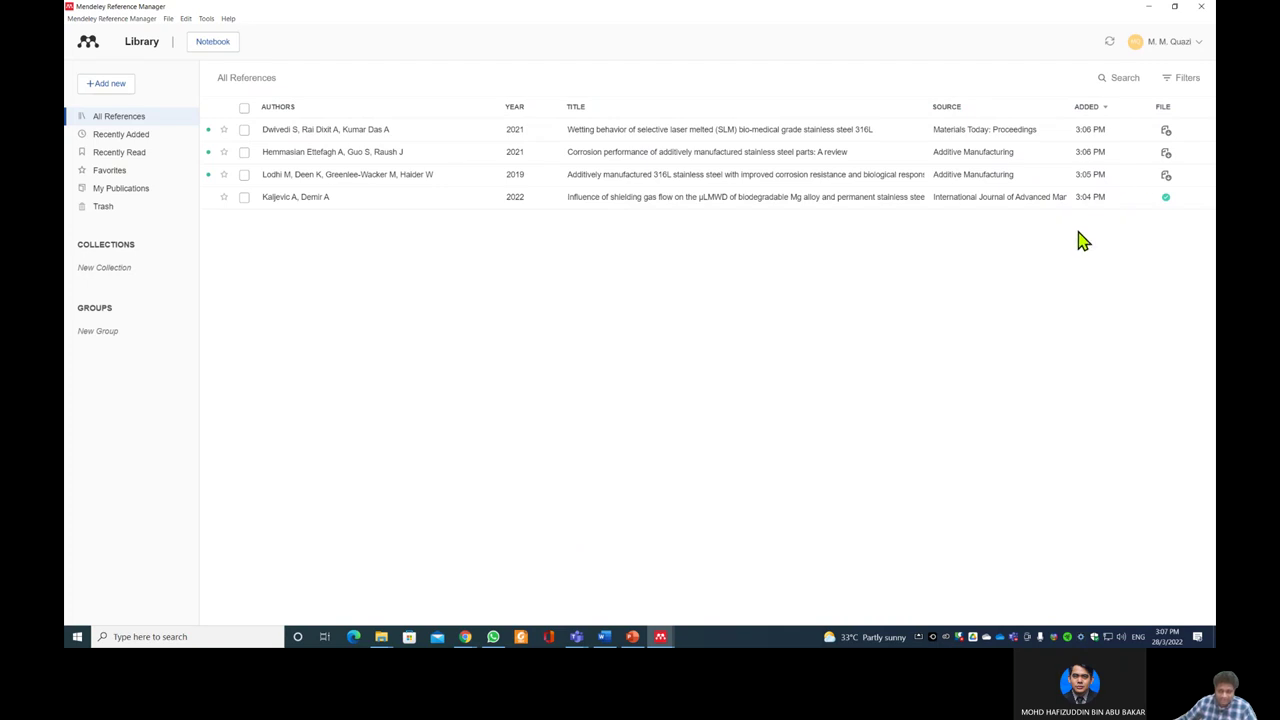
click(1165, 175)
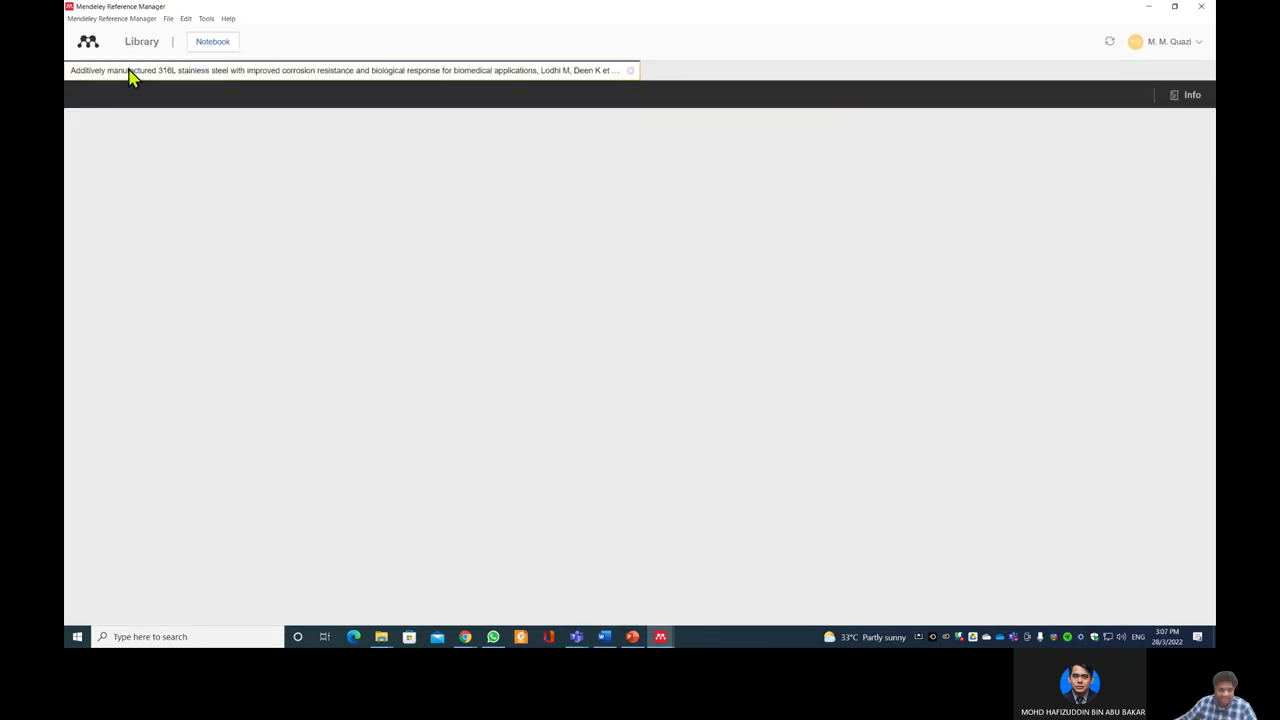
click(630, 70)
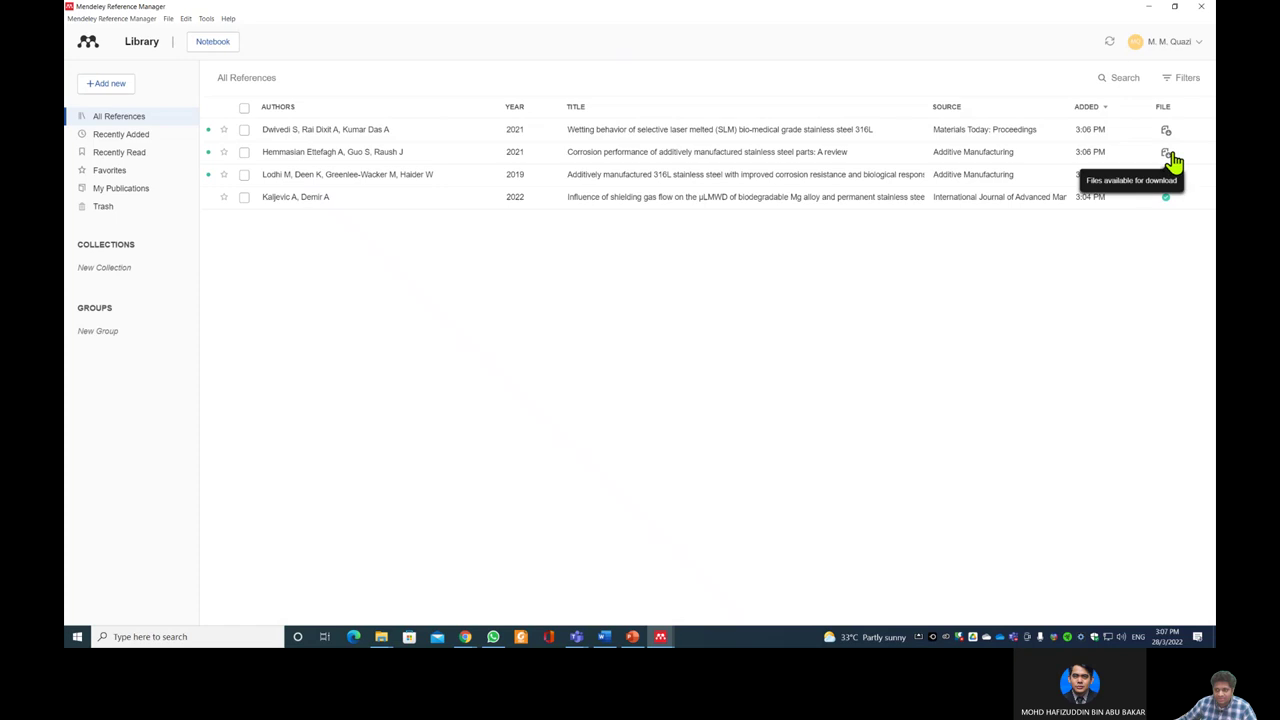
click(1166, 151)
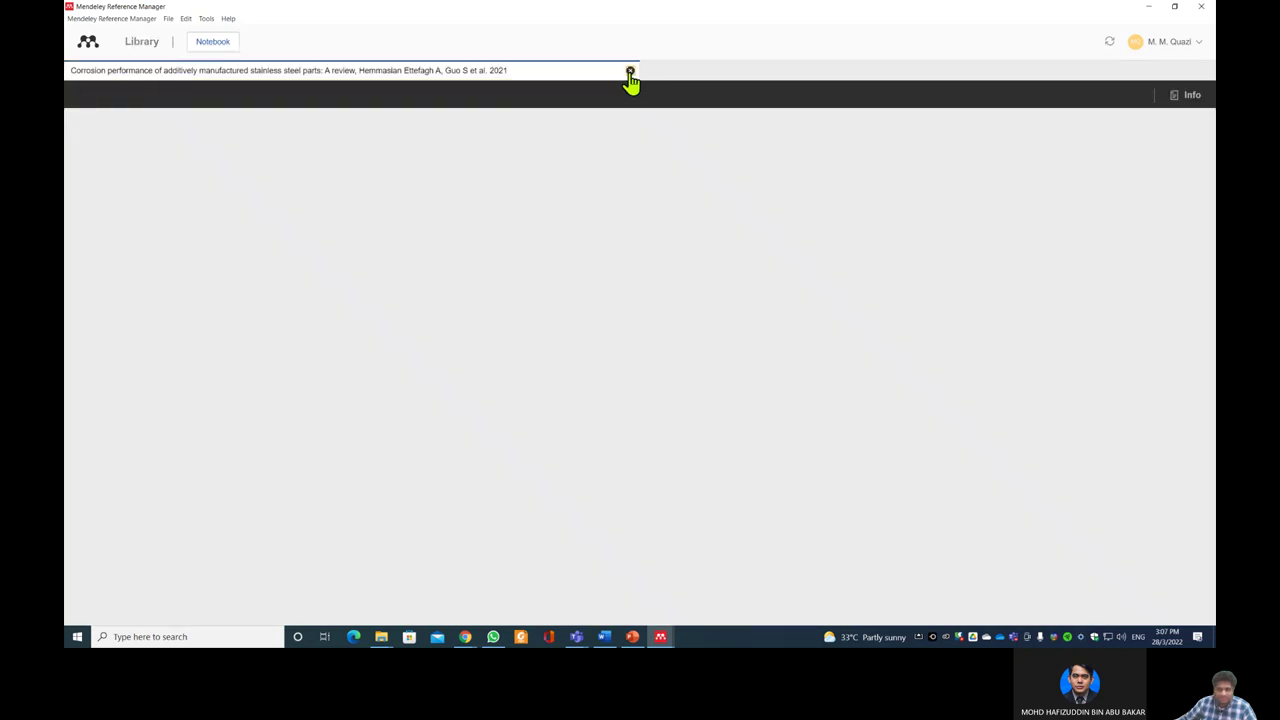
click(630, 70)
click(1166, 130)
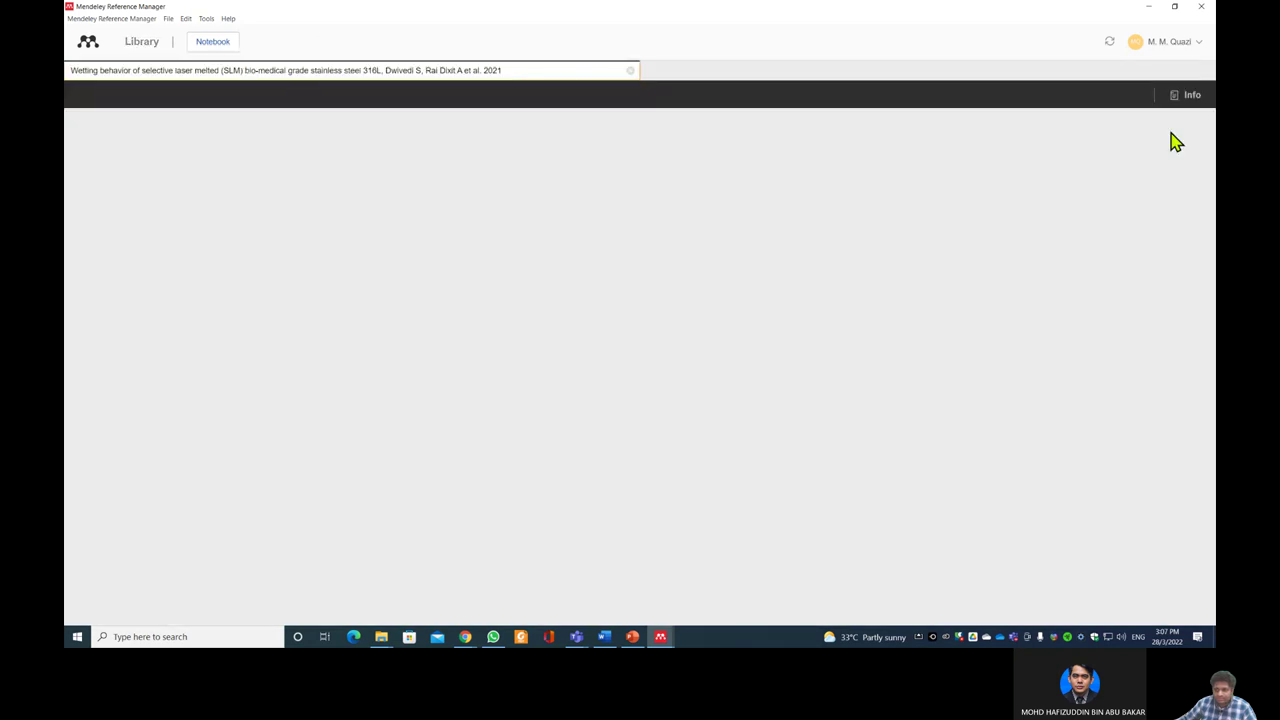
click(630, 72)
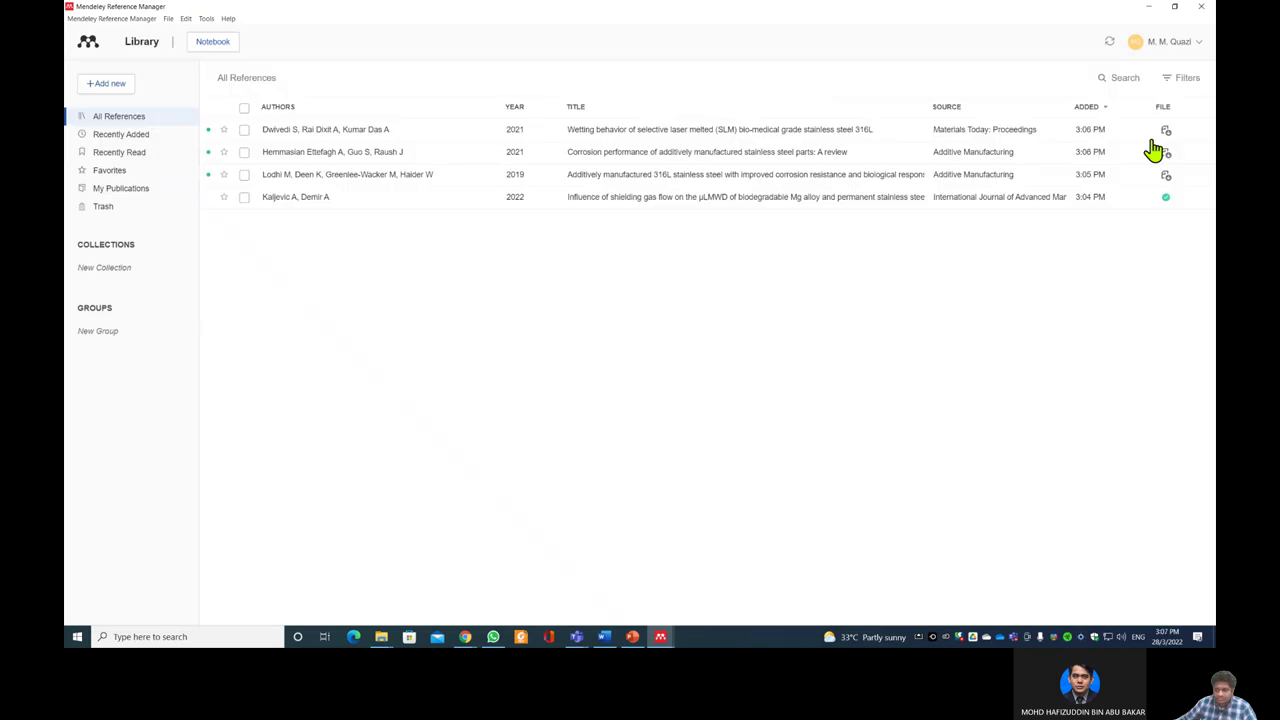
Dismiss a reference's right-click options and close the duplicate Mendeley window
right_click(1165, 146)
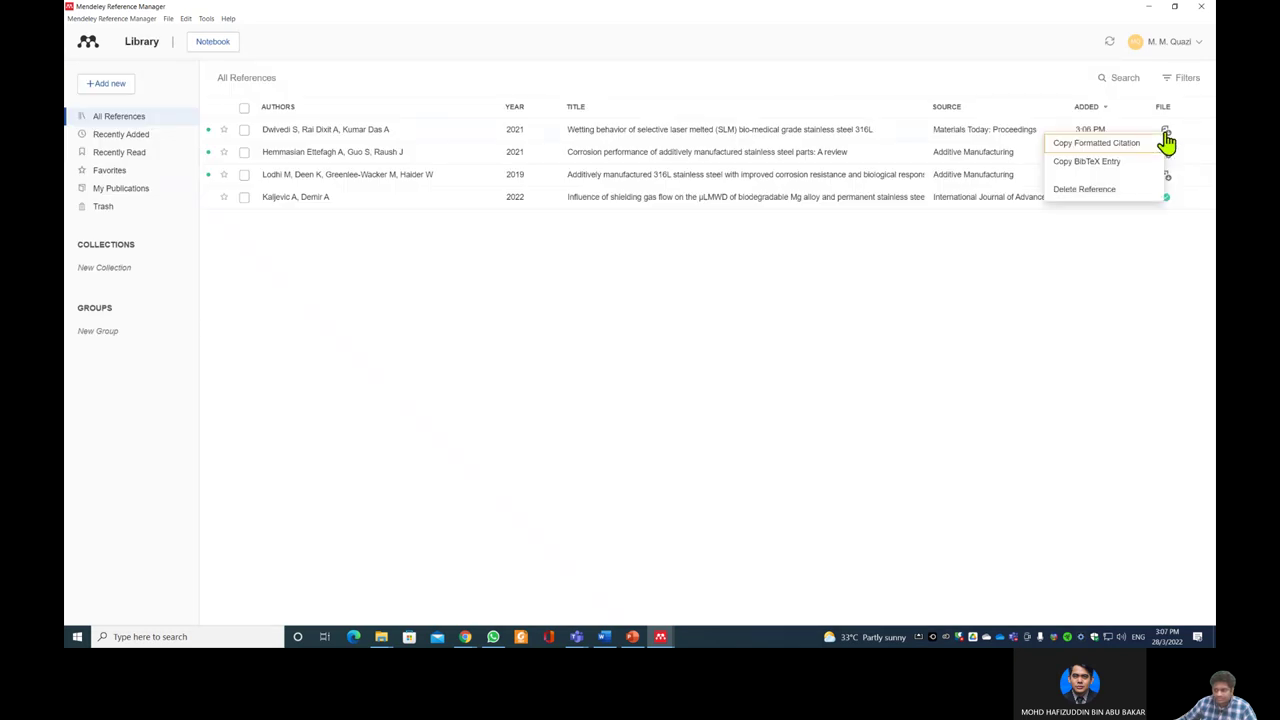
click(1133, 245)
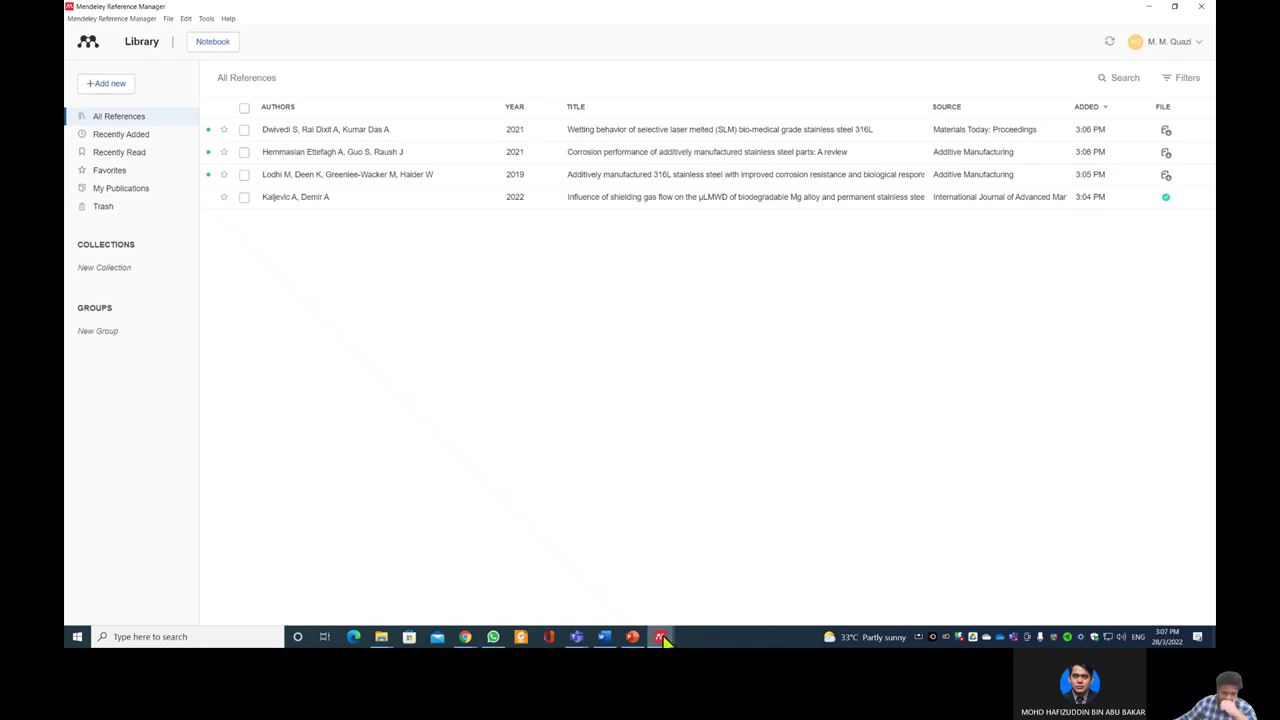
mouse_move(660, 636)
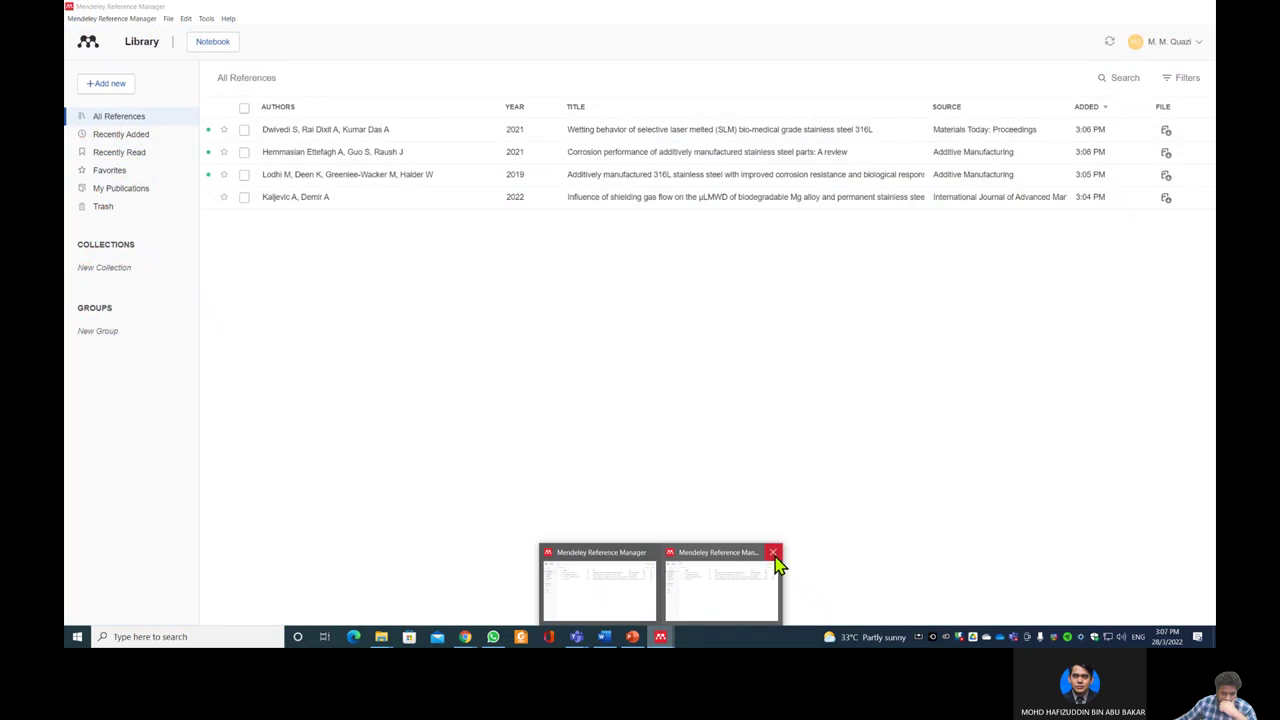
click(775, 553)
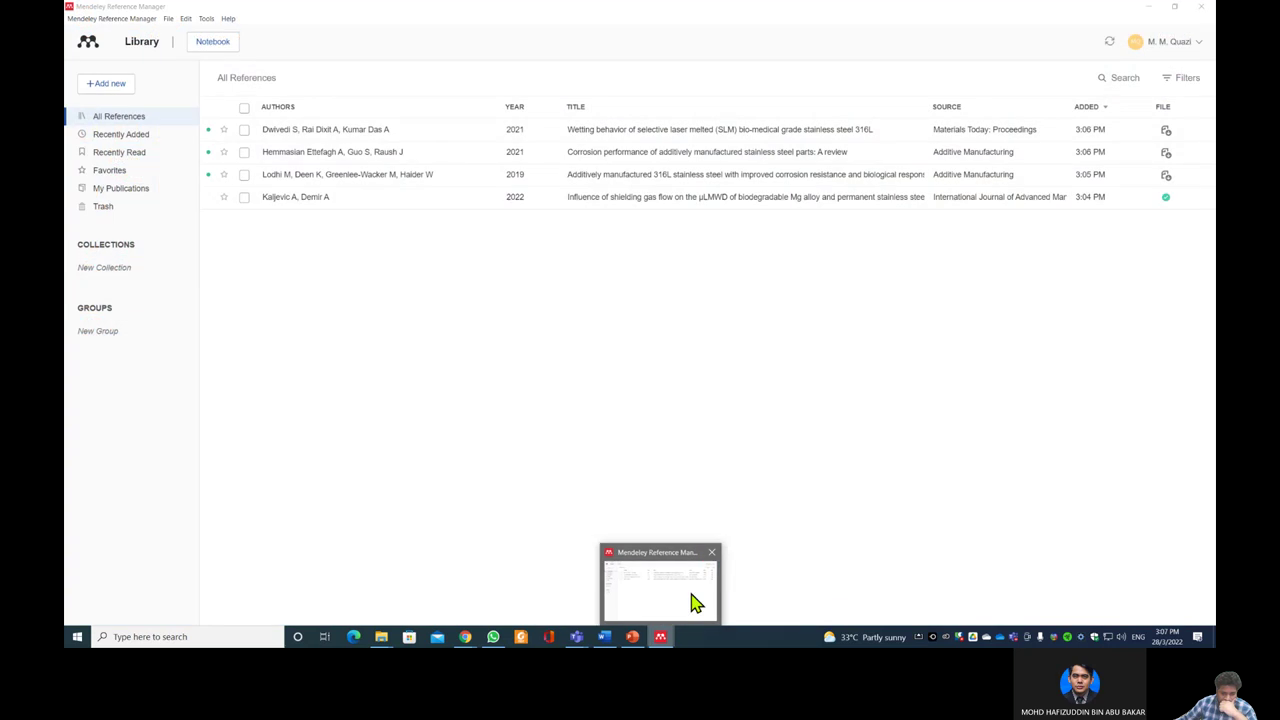
Type placeholder text 'ASDjfgklja;j;asfasdf' on the empty line below the search keywords
click(605, 637)
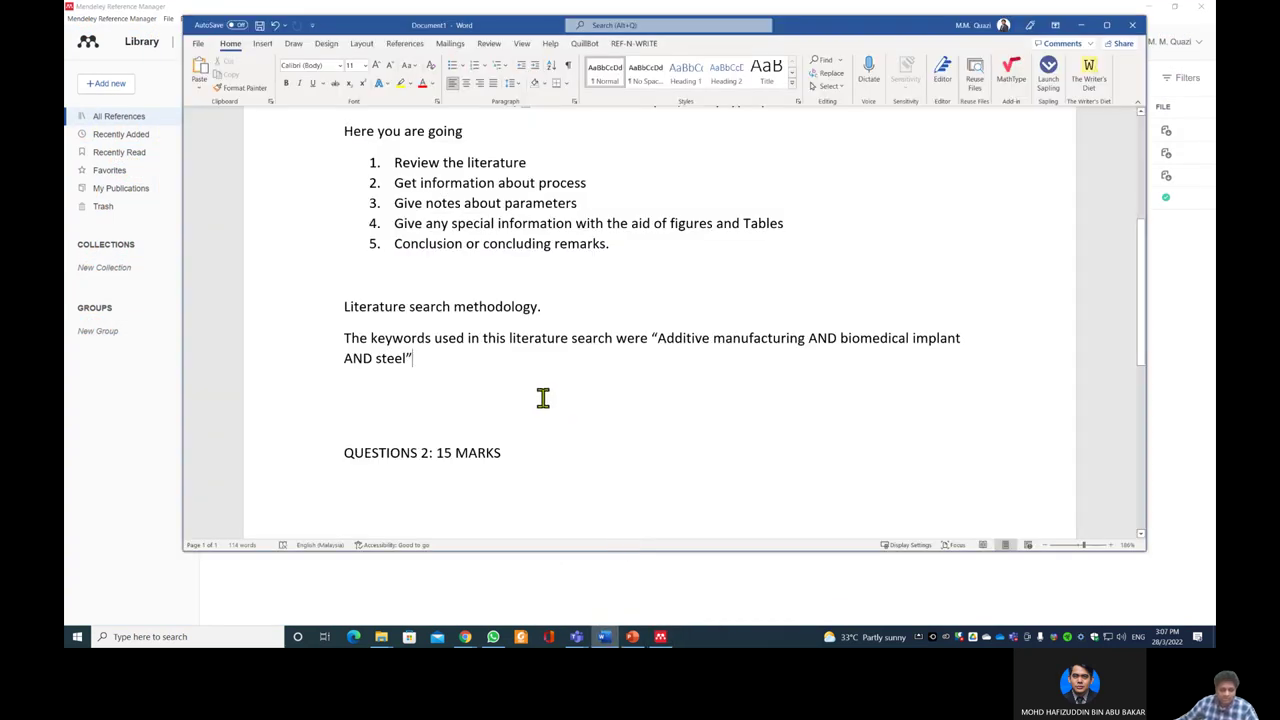
ctrl+scroll(543, 398, down, 4)
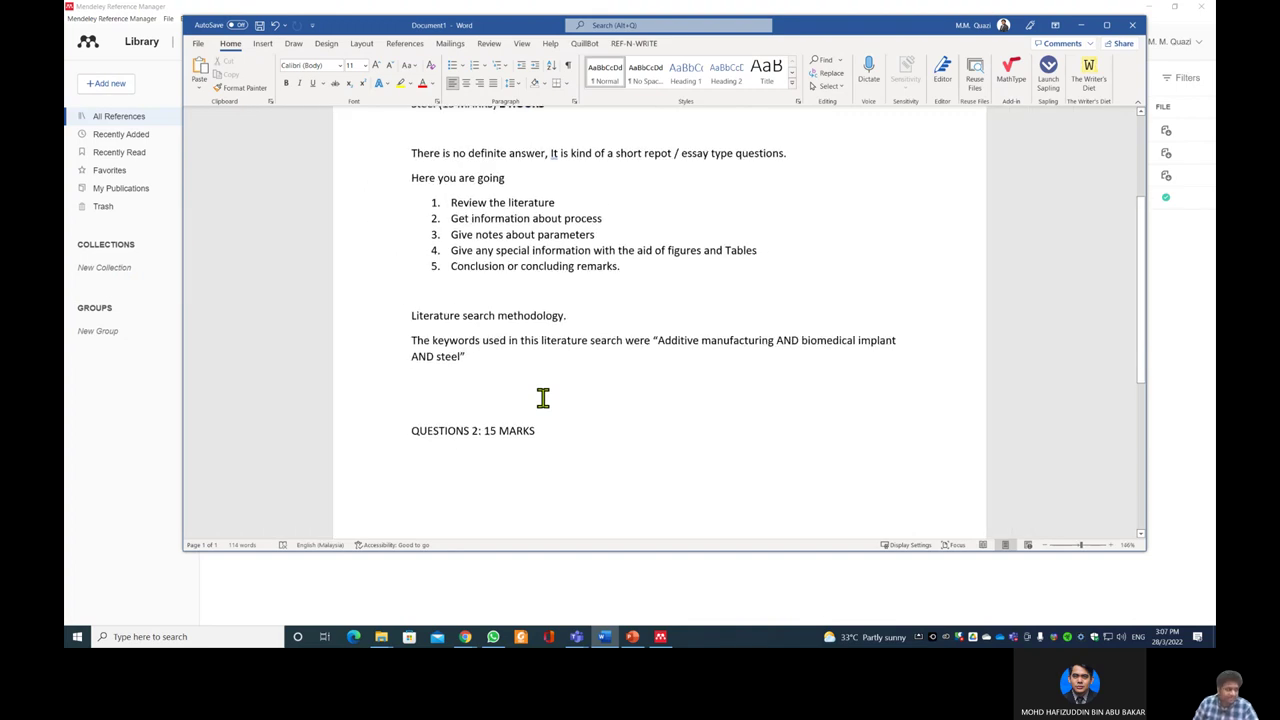
click(550, 397)
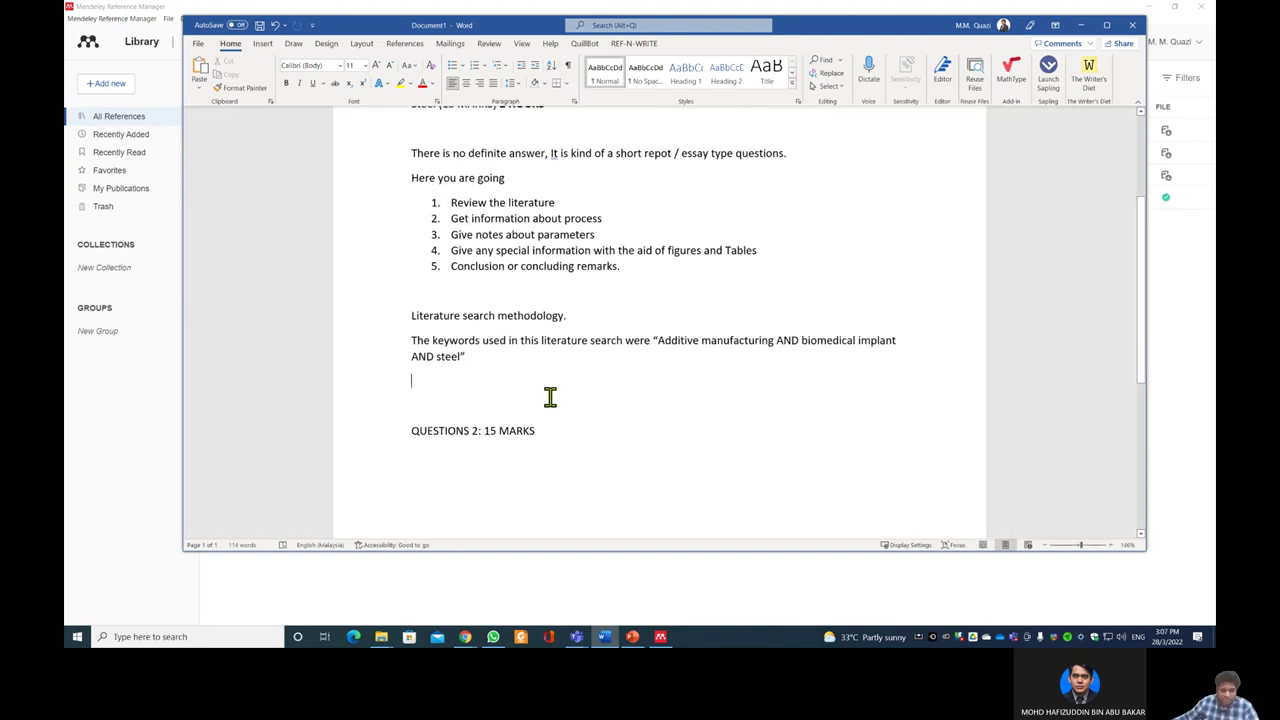
scroll(600, 388, down, 1)
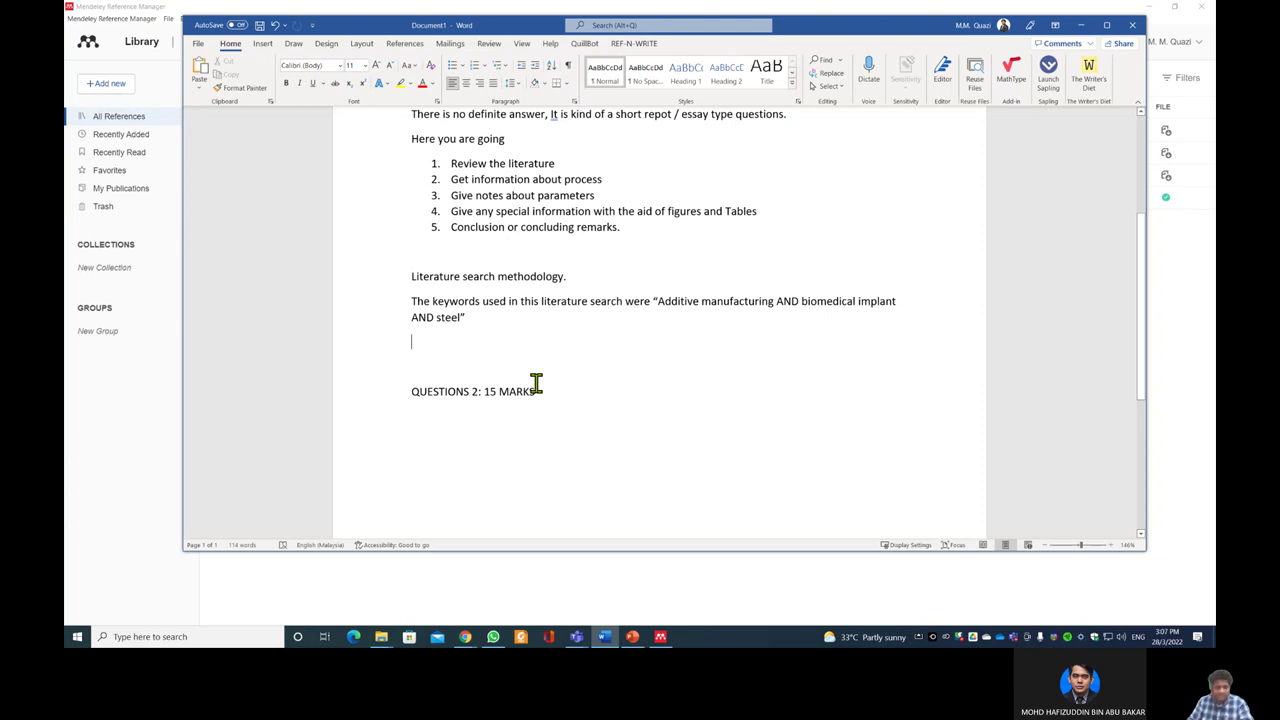
text(ASDjfgklja;j;asfasdf)
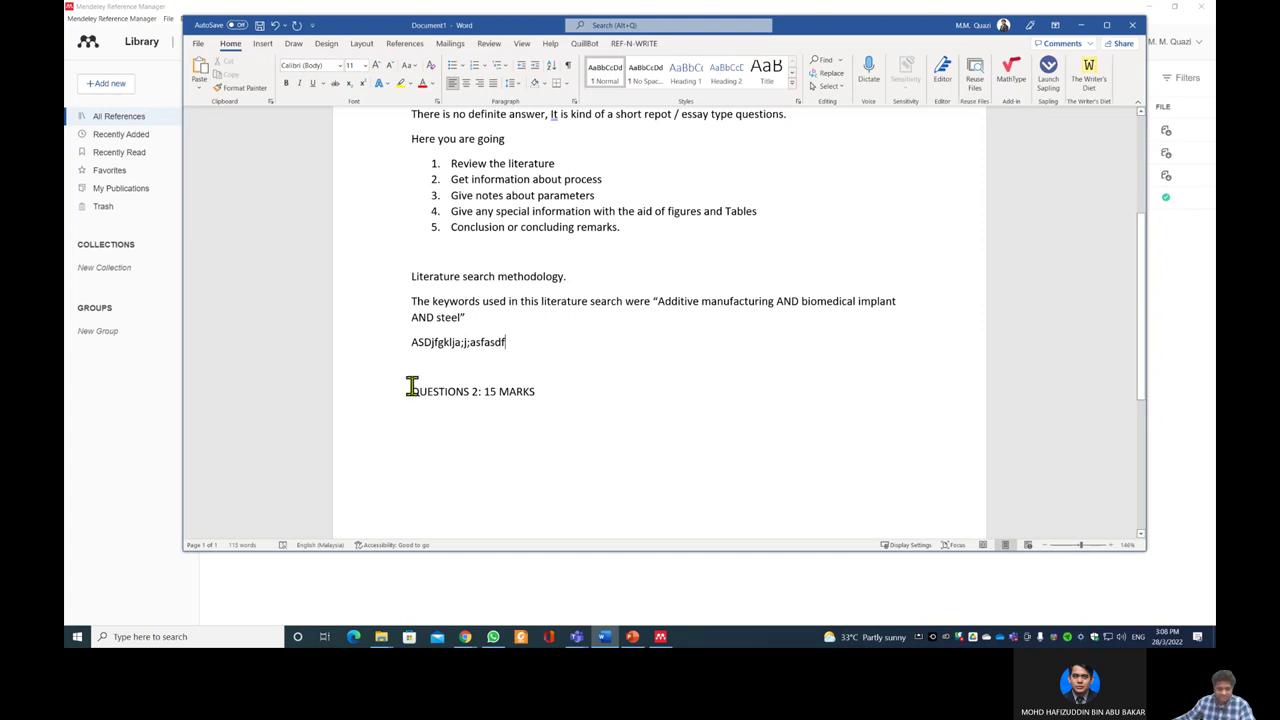
Insert a page break so QUESTIONS 2 starts on a new page, and extend the placeholder with 'nhdfklhaslkh fa'
click(262, 43)
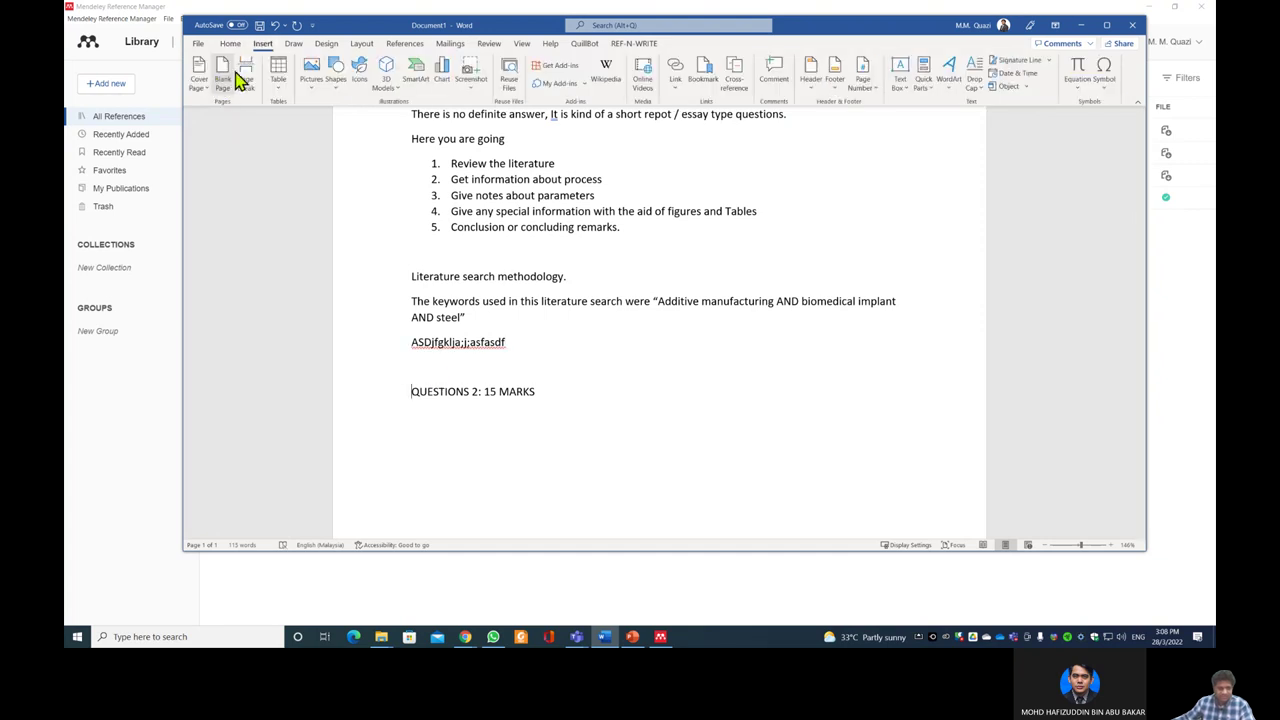
click(245, 77)
scroll(474, 343, up, 5)
drag(403, 397, 526, 403)
click(546, 401)
text(nhdfklhaslkh fa)
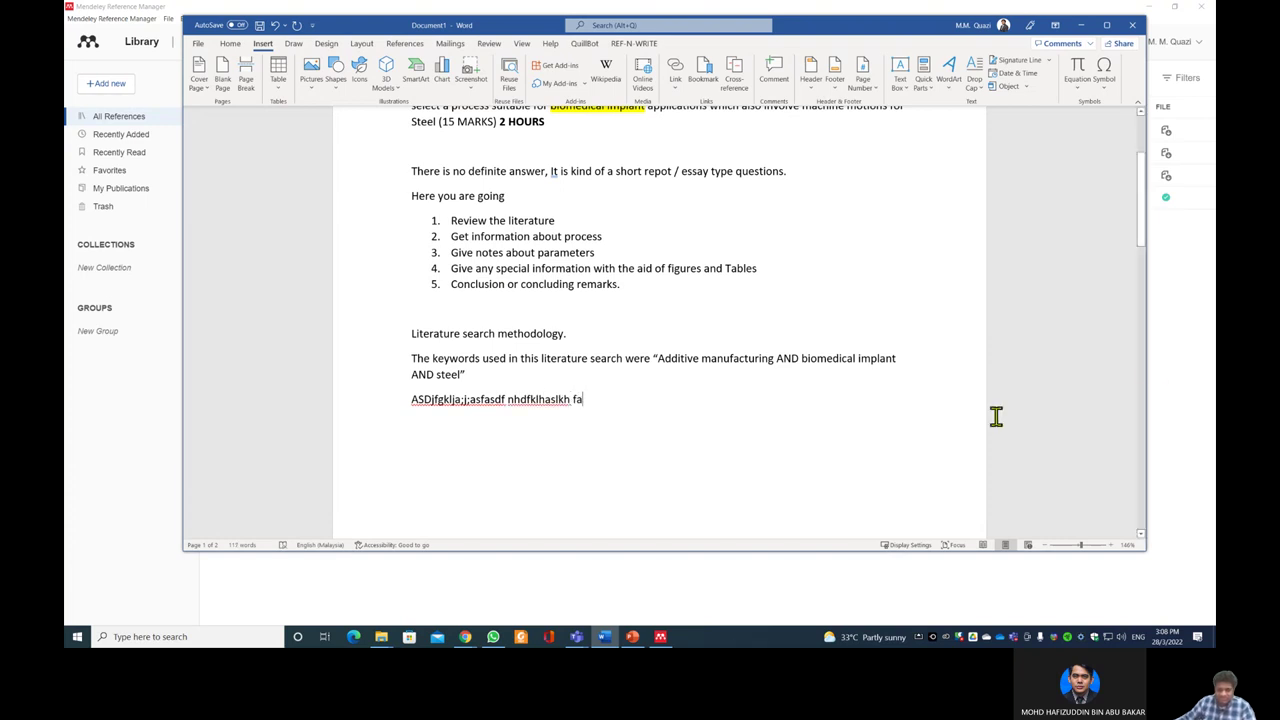
click(1175, 340)
Select the shielding-gas paper's opening Introduction passage on biodegradable implants, then select Word's placeholder line
click(1166, 202)
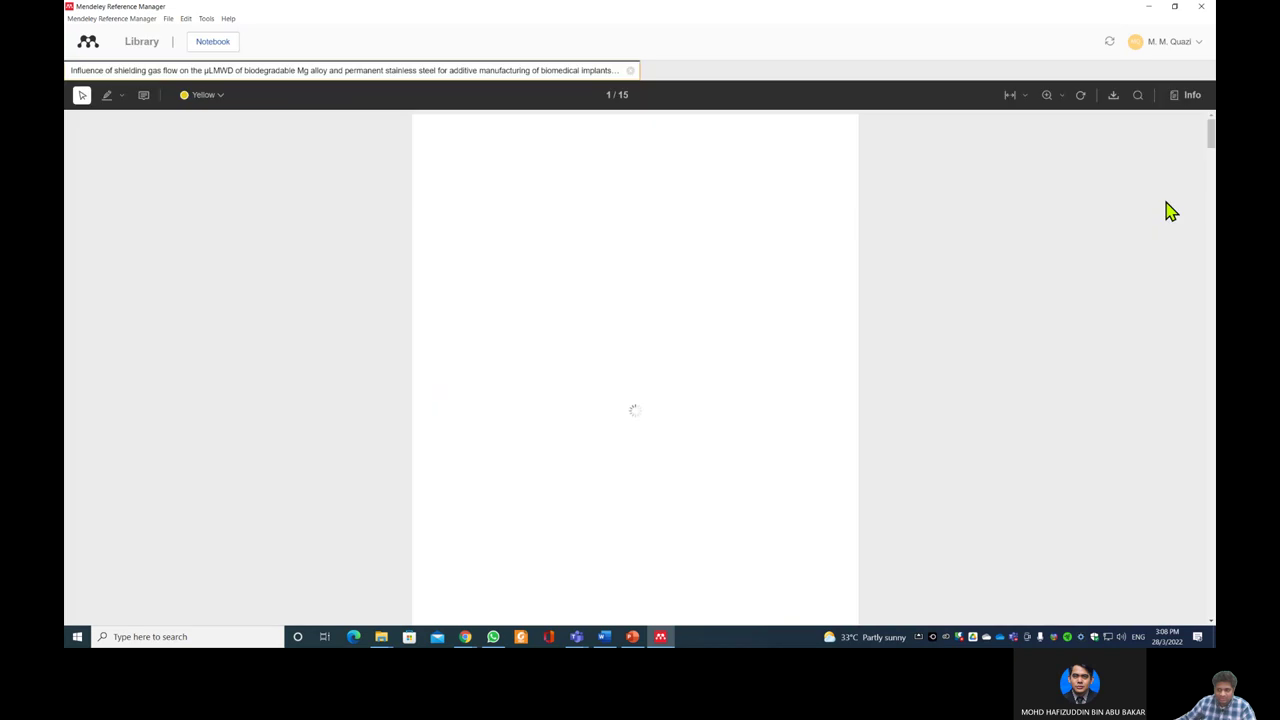
scroll(549, 374, down, 4)
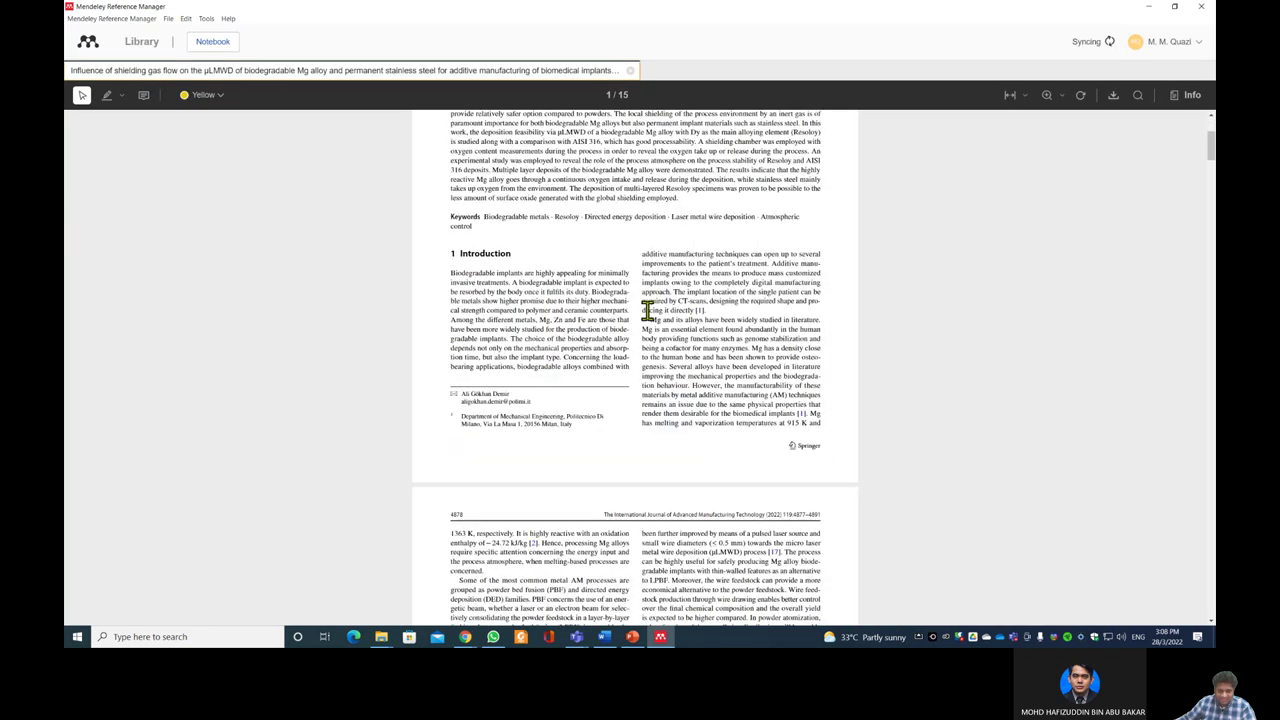
drag(450, 282, 626, 310)
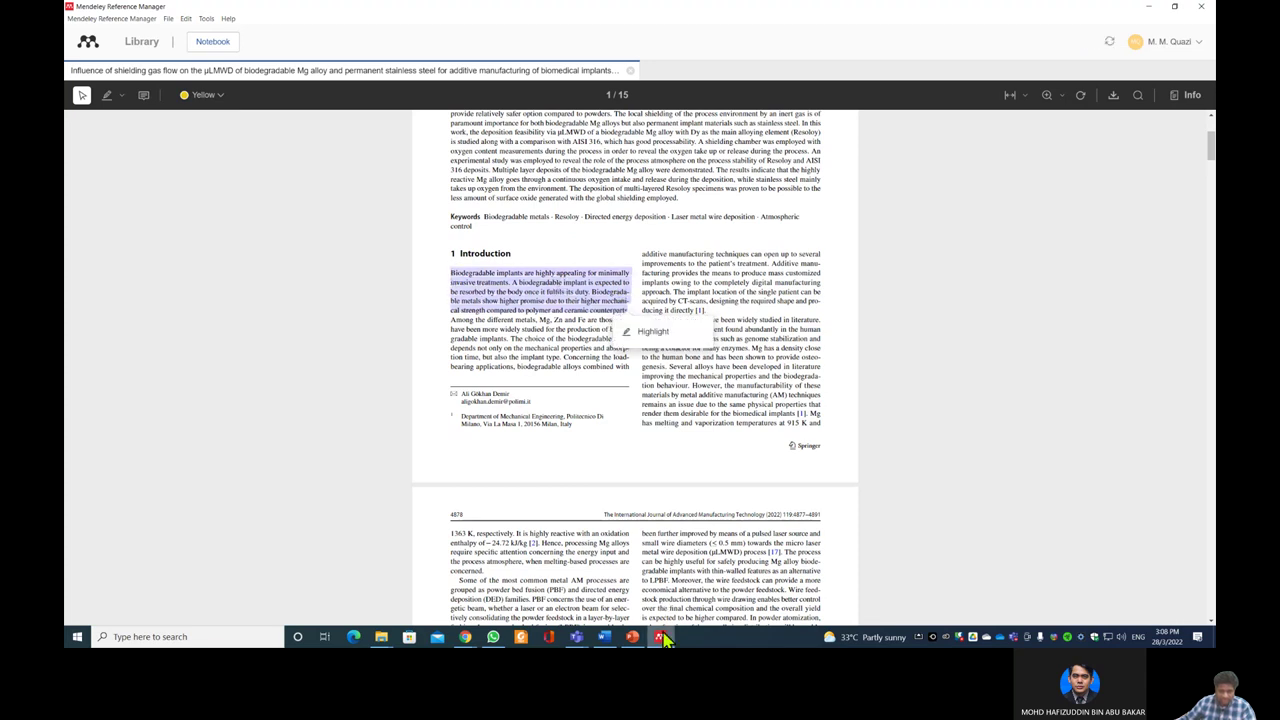
click(664, 638)
drag(592, 401, 398, 402)
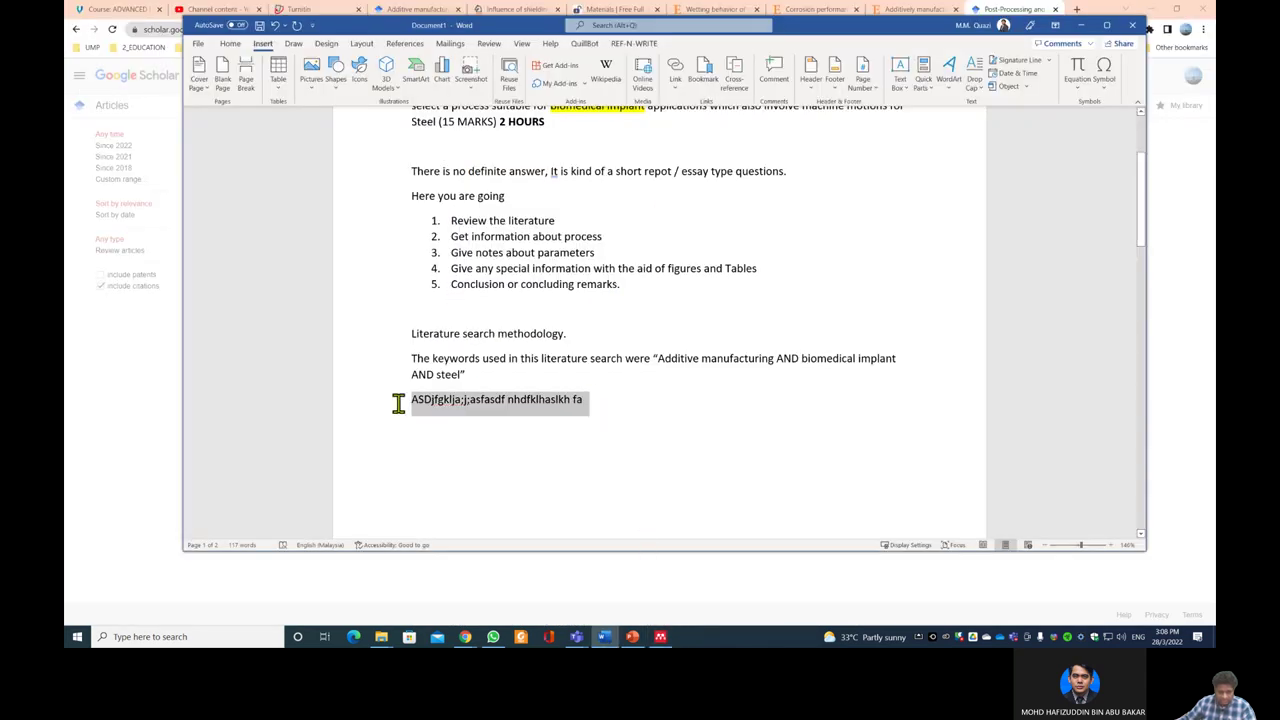
Paste the Biodegradable passage as plain text over the placeholder line and highlight it yellow
key(ctrl+alt+v)
click(563, 230)
click(735, 367)
scroll(640, 385, down, 2)
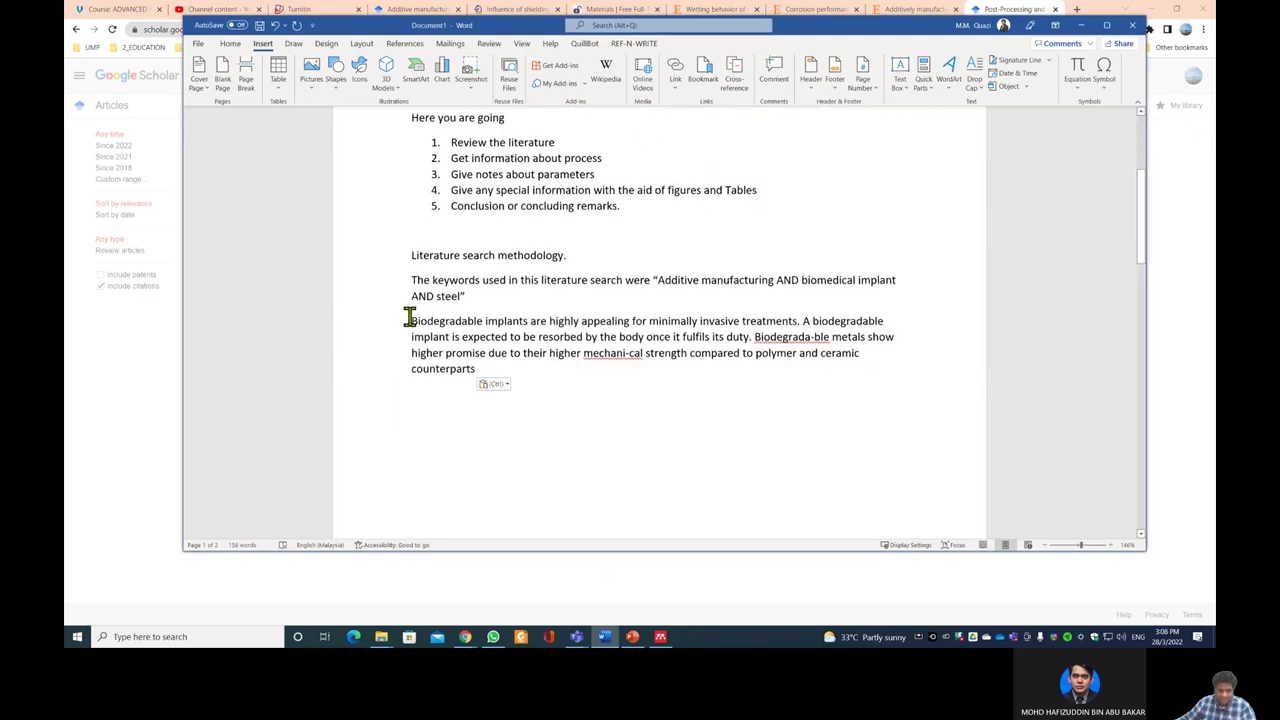
drag(410, 318, 491, 368)
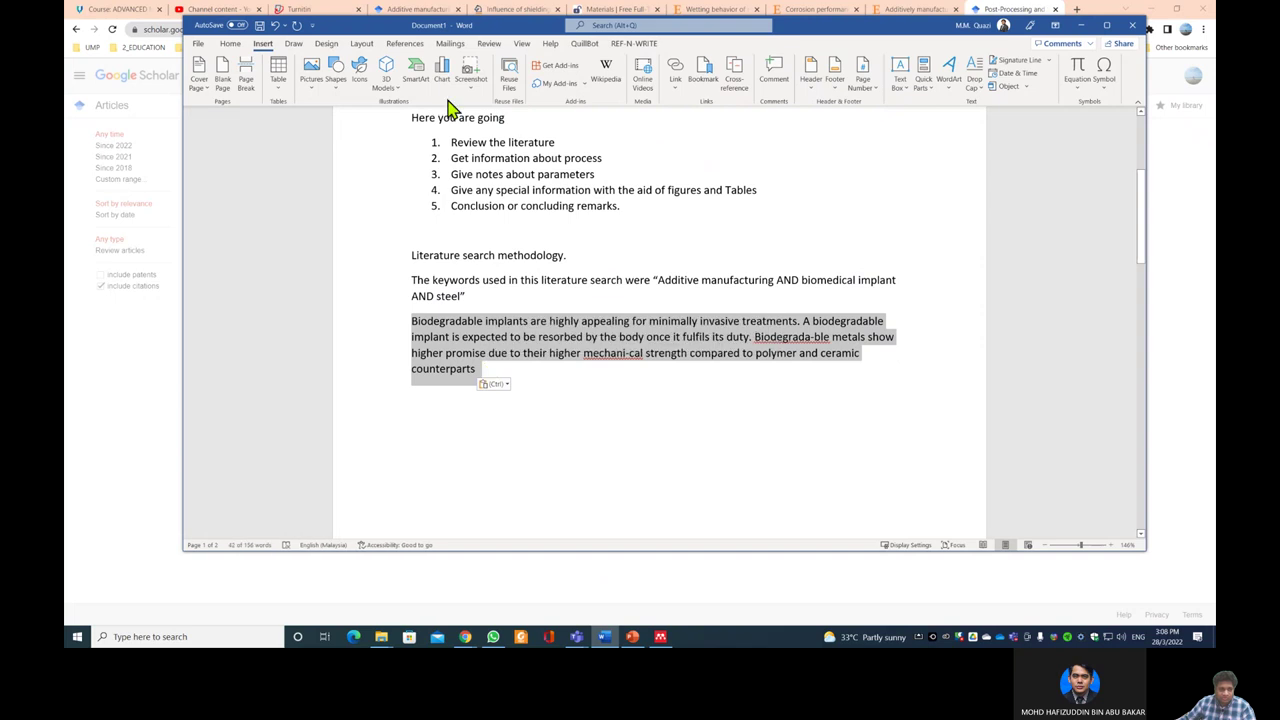
click(230, 45)
click(402, 84)
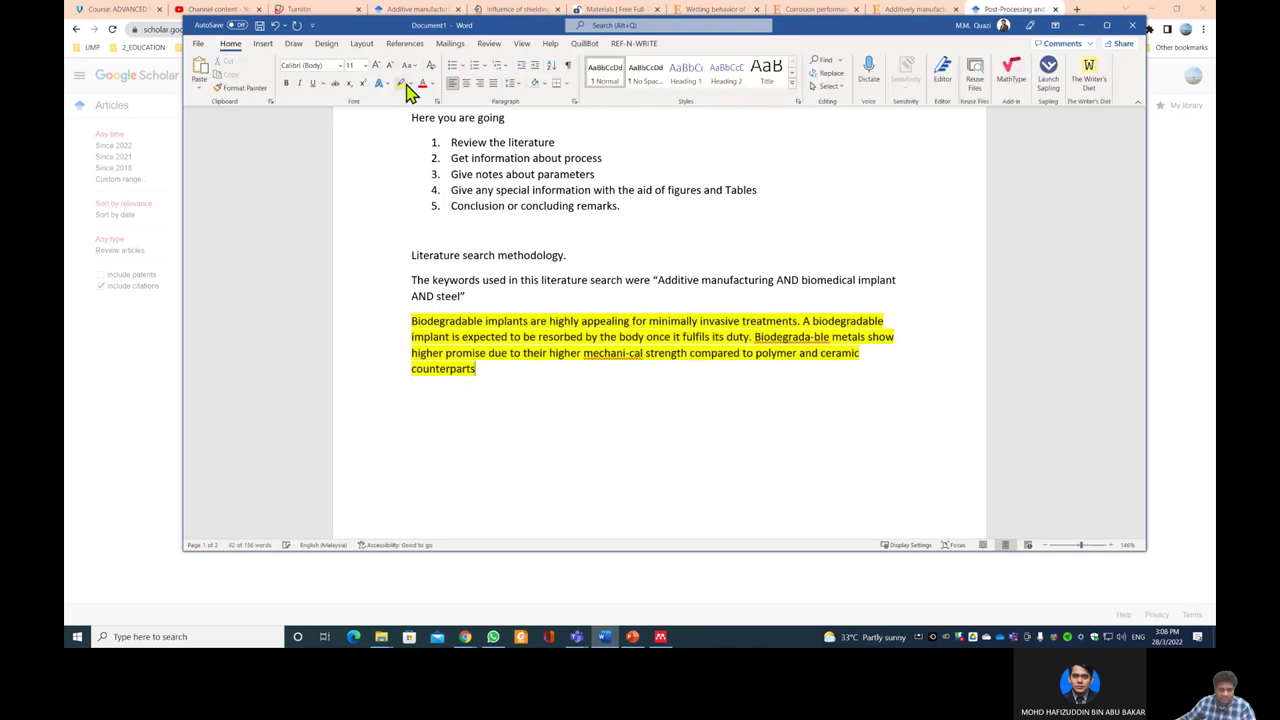
Type a new line above the passage, correcting 'biodegradely' to 'biodegrade' and 'imporants' to 'implant'
click(411, 322)
key(Return)
key(Return)
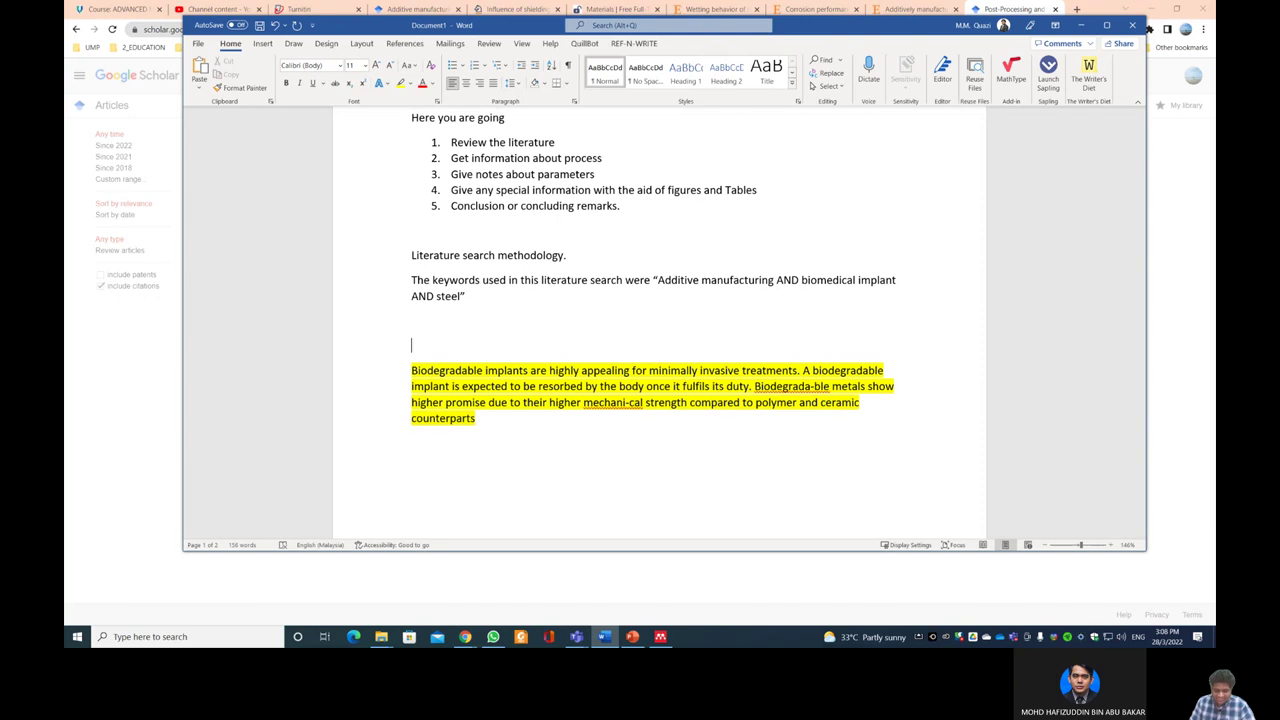
text(he application of bi)
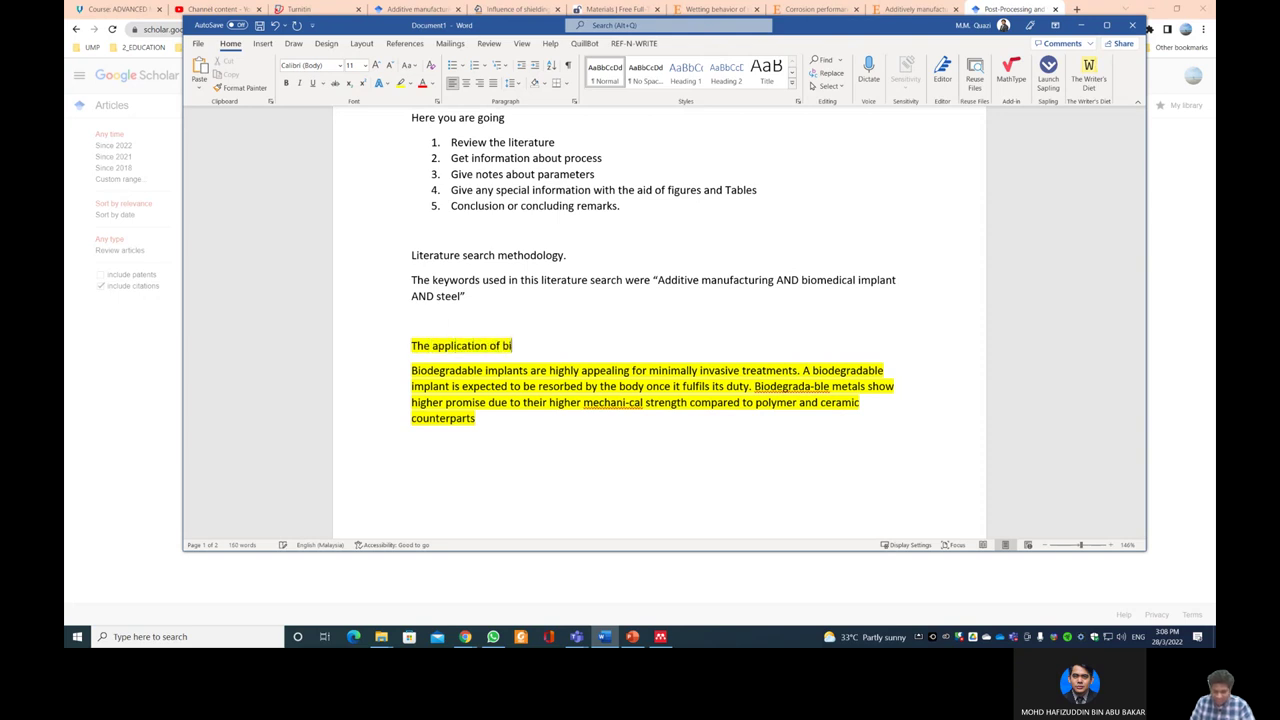
text(y imporants are)
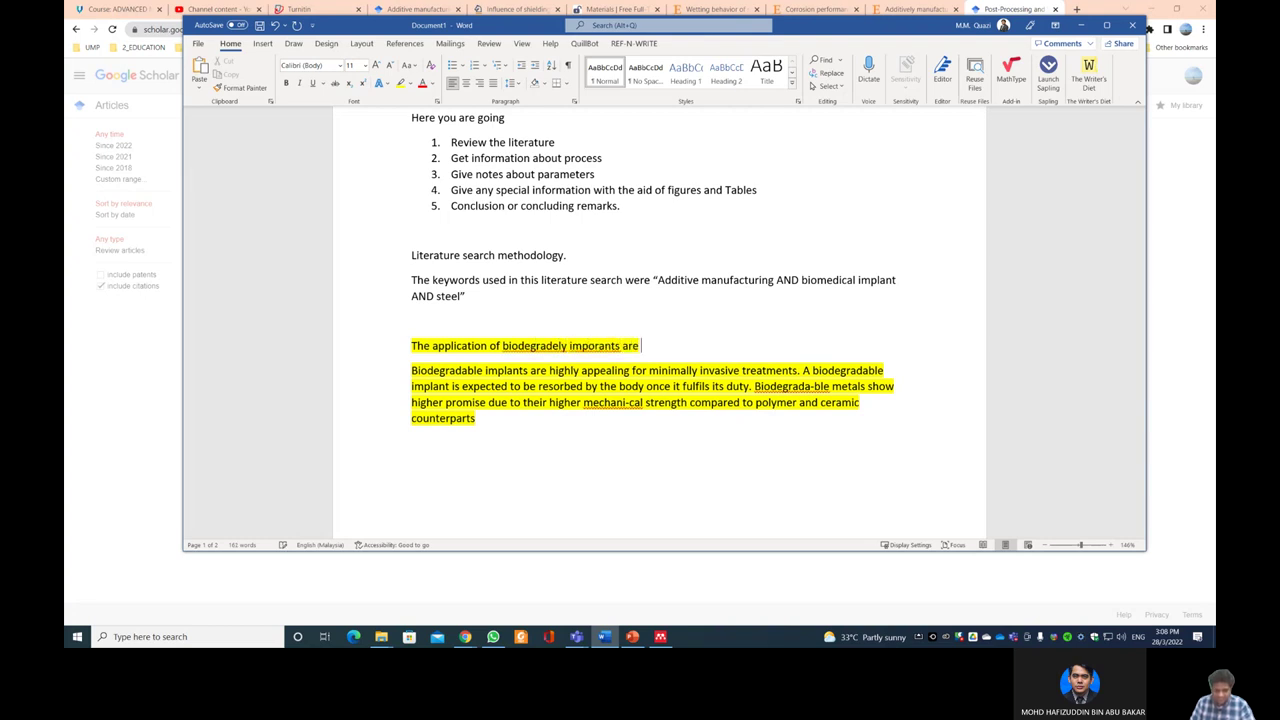
text( now increasing)
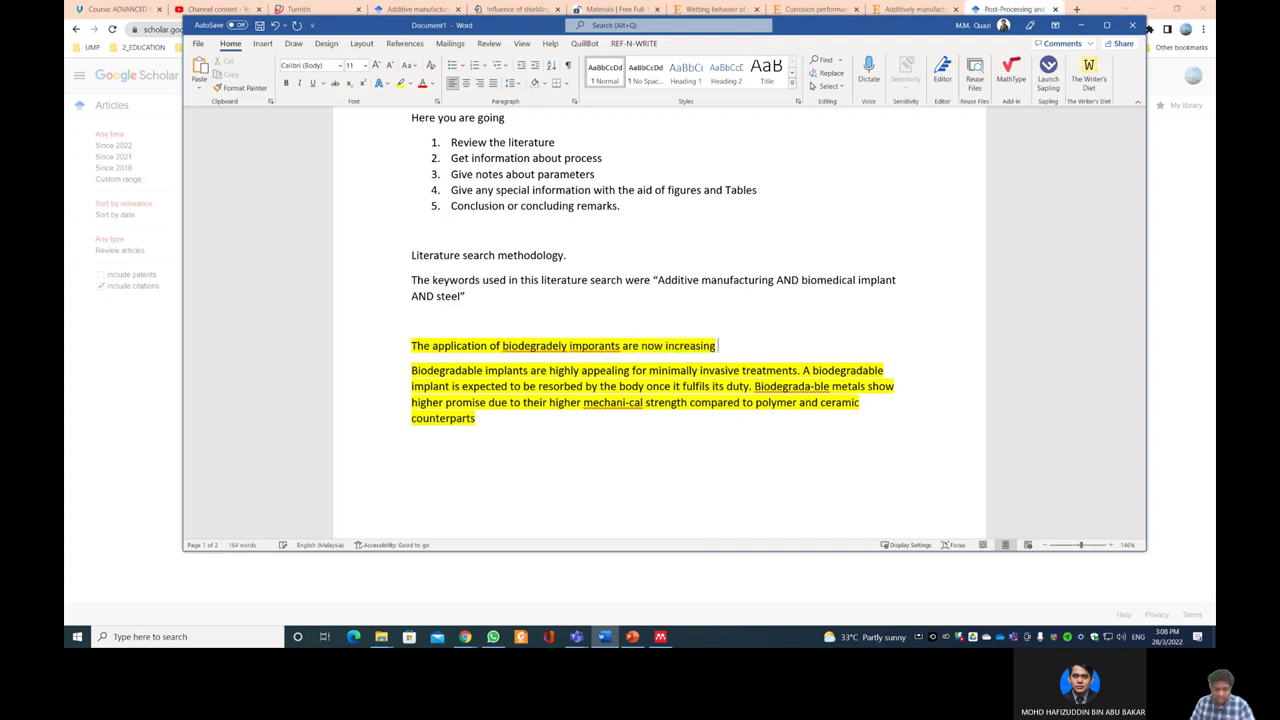
text( as they are minimal)
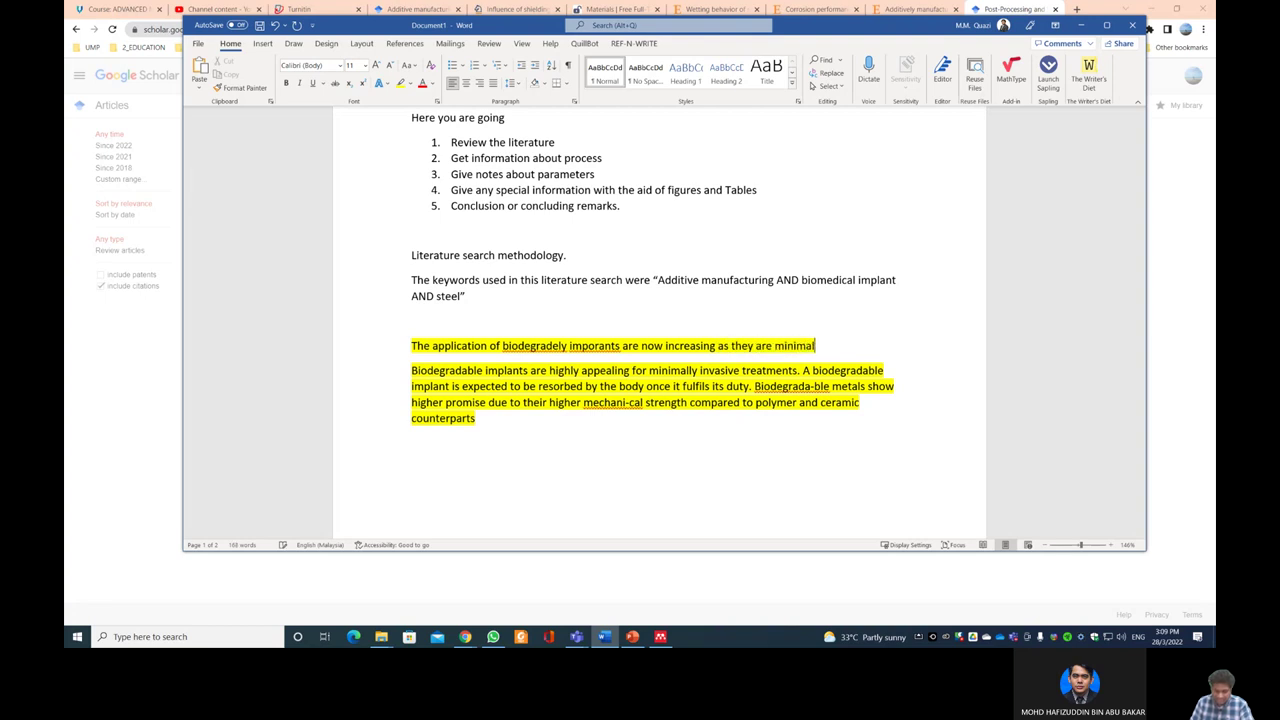
text(ve)
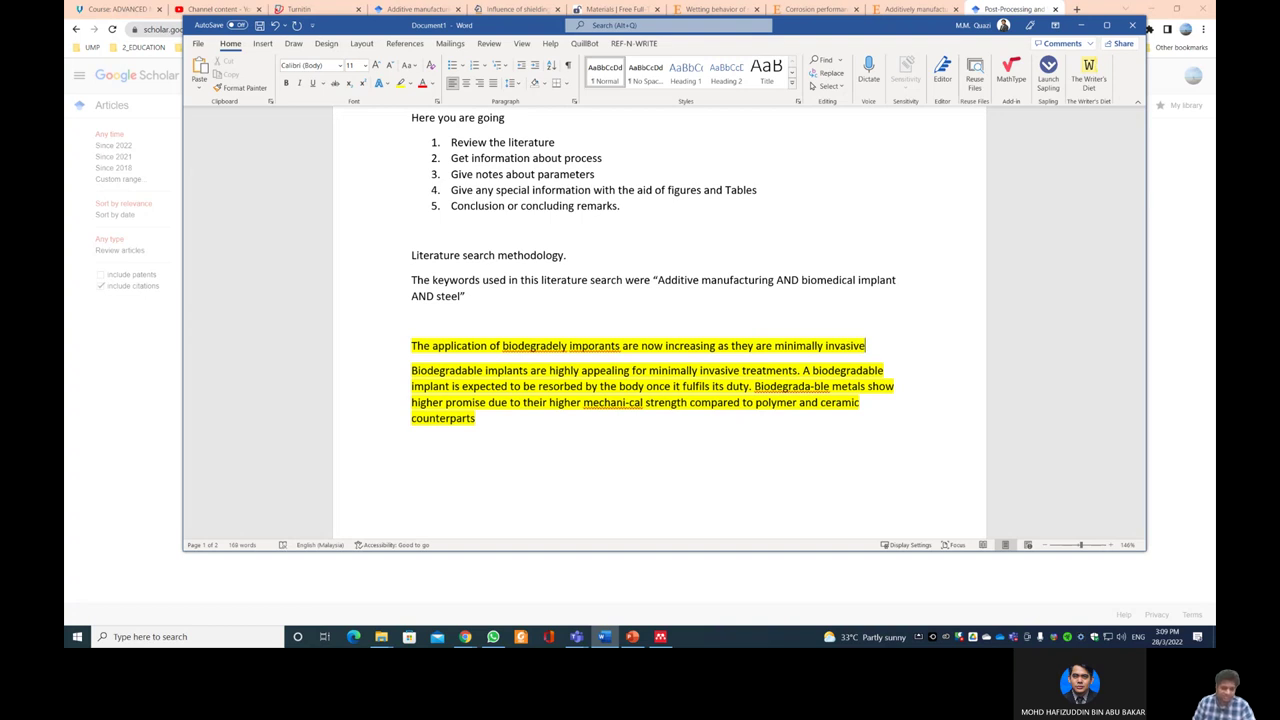
right_click(556, 345)
click(520, 379)
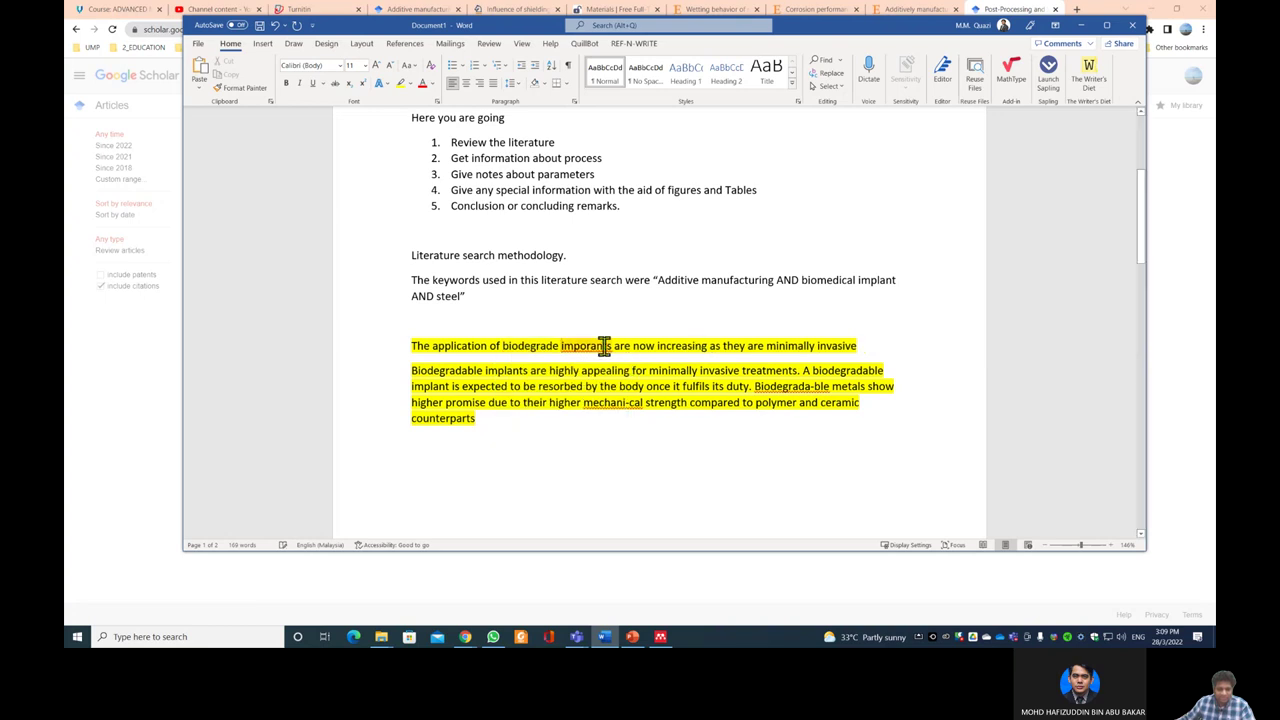
right_click(604, 345)
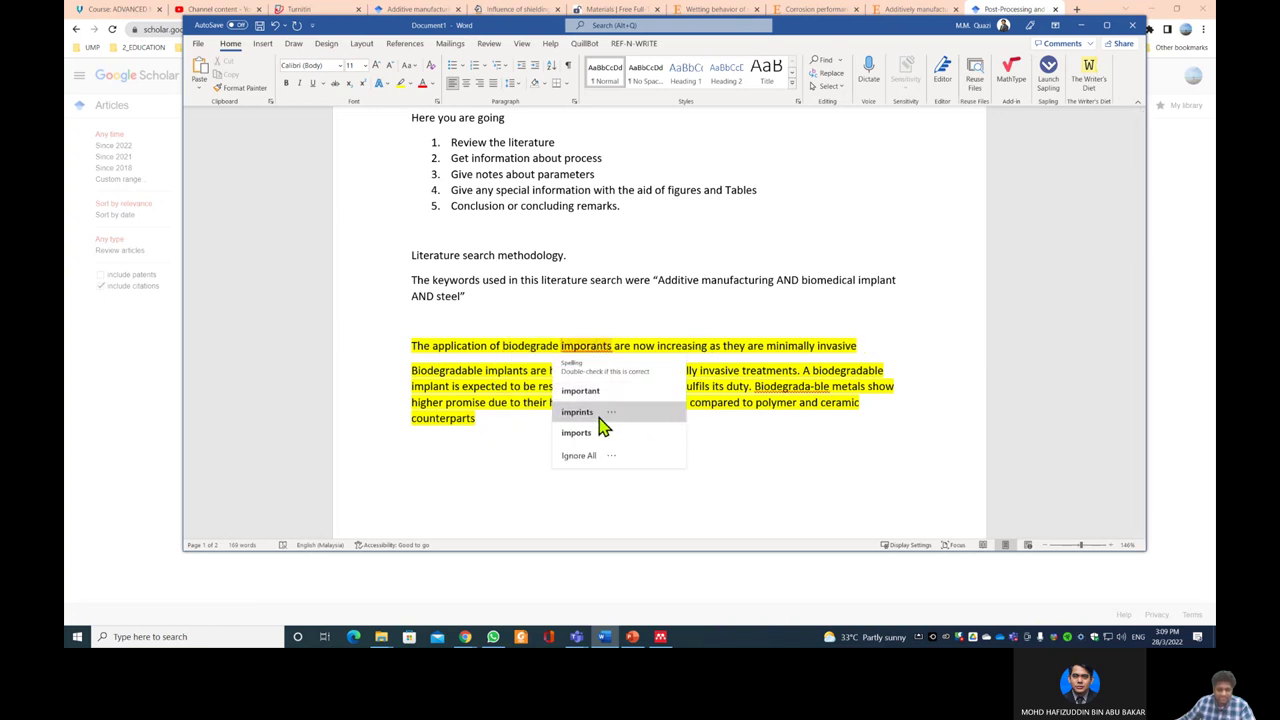
double_click(594, 347)
text(implant)
drag(409, 372, 477, 497)
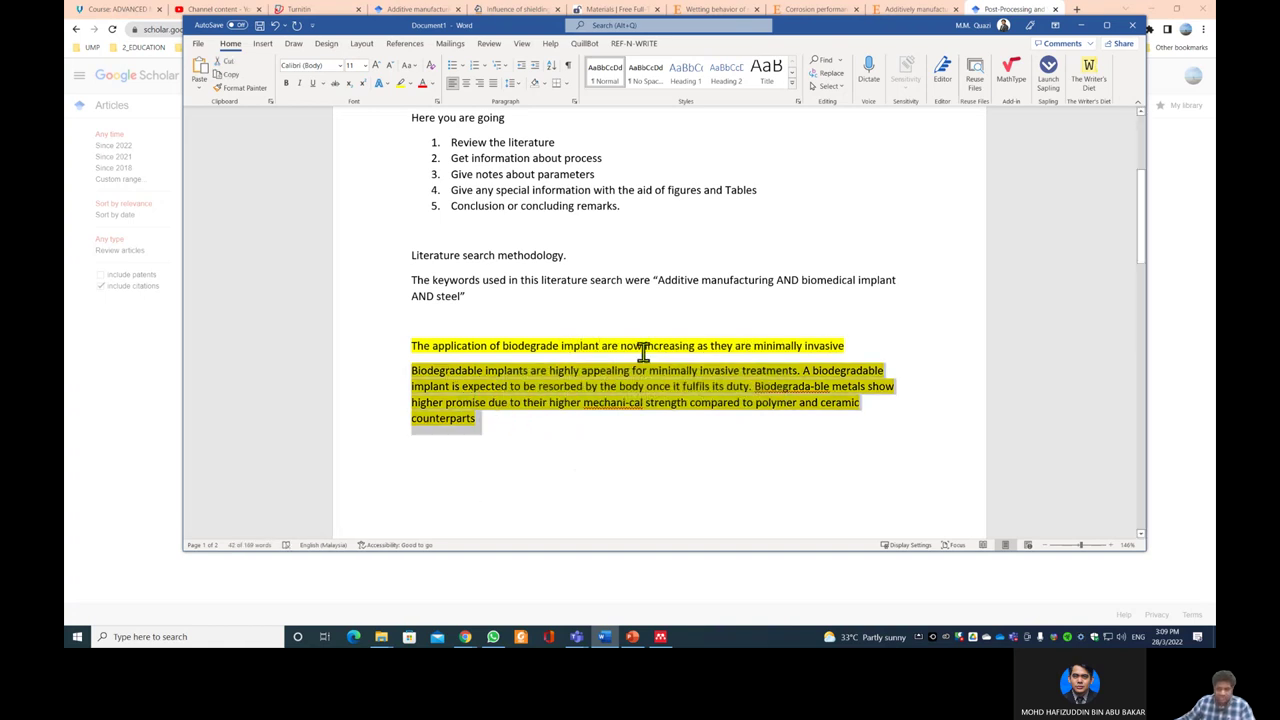
click(1169, 309)
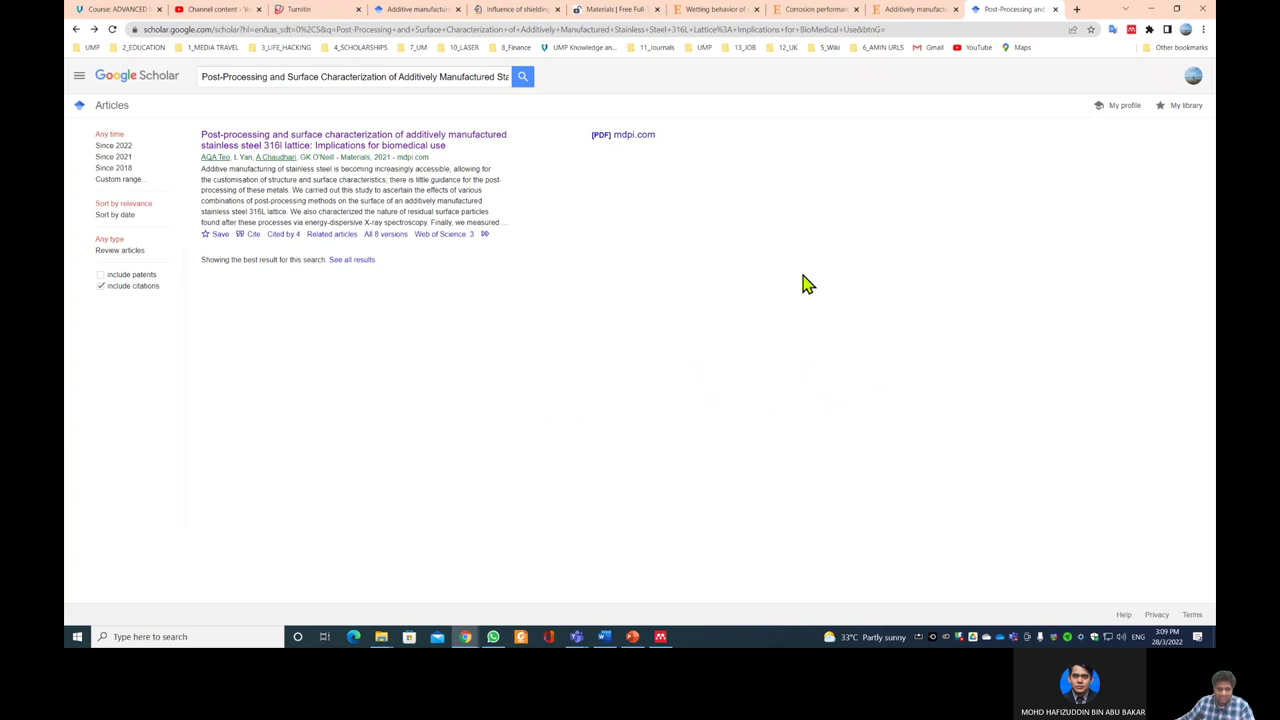
Review the shielding-gas paper's Introduction, abstract and keywords in the Mendeley PDF, then return to Word
mouse_move(661, 636)
click(662, 607)
click(476, 290)
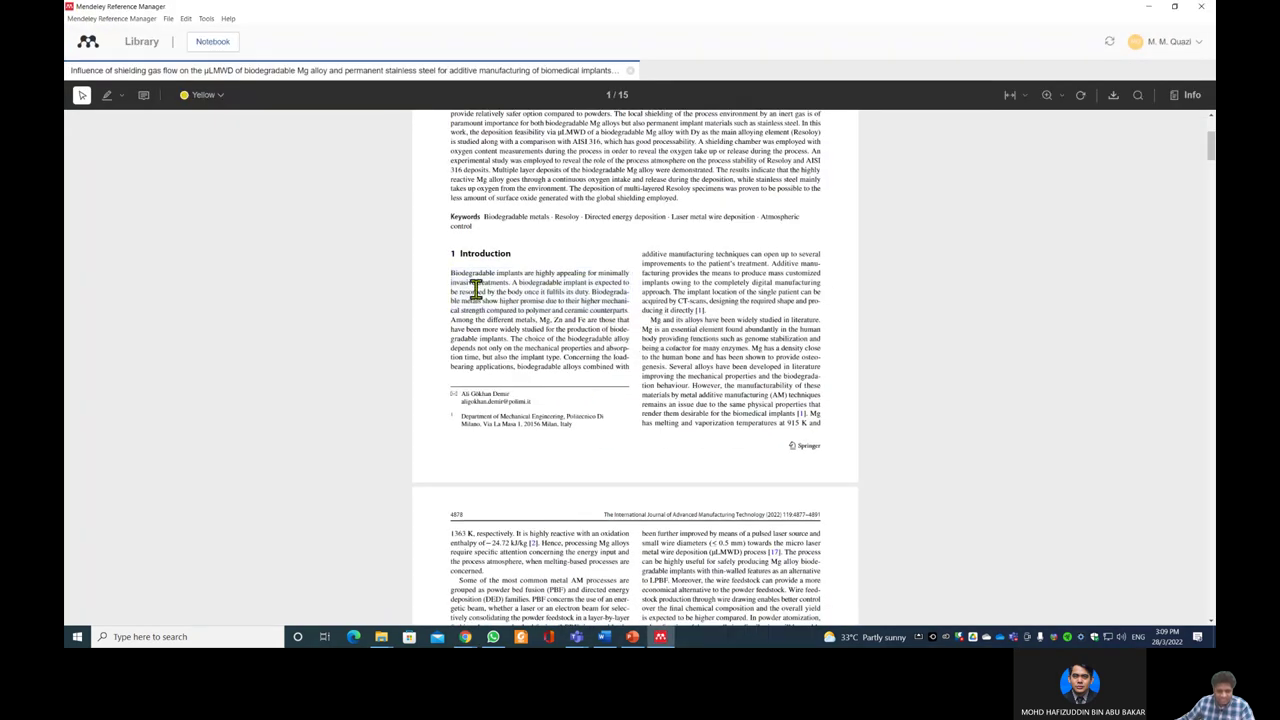
drag(449, 277, 477, 277)
click(514, 277)
drag(538, 320, 455, 272)
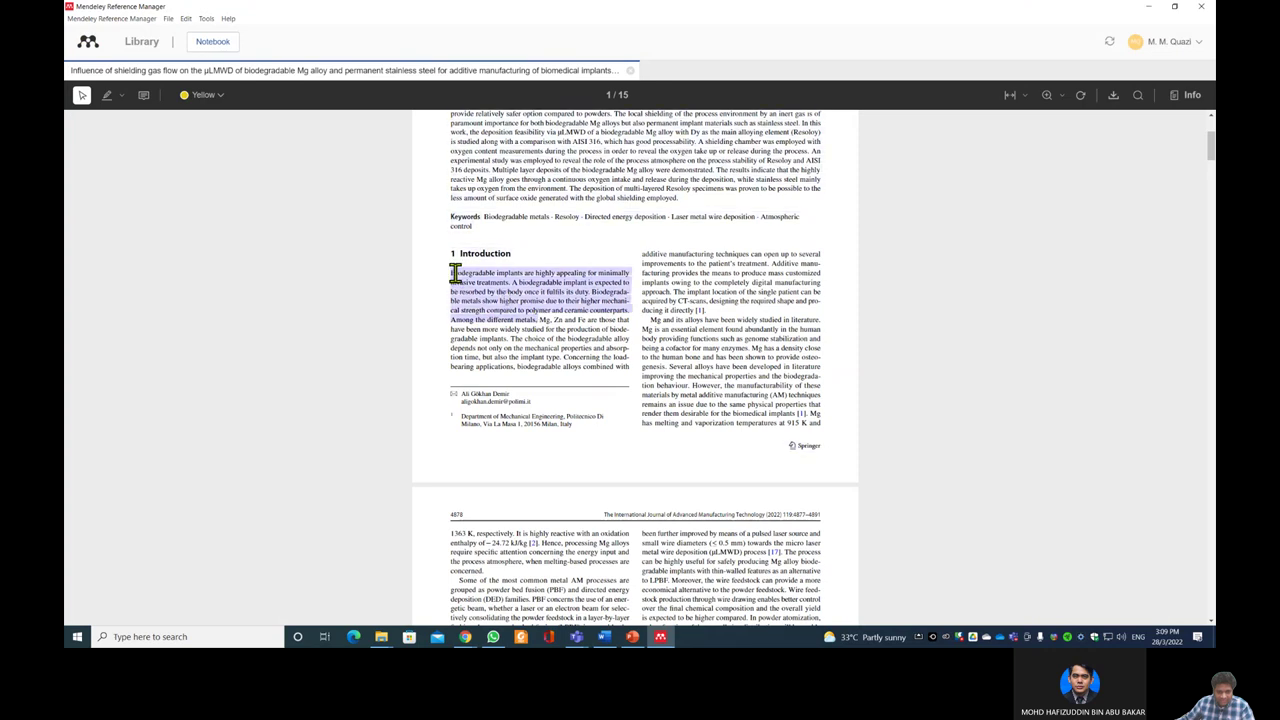
scroll(614, 334, up, 5)
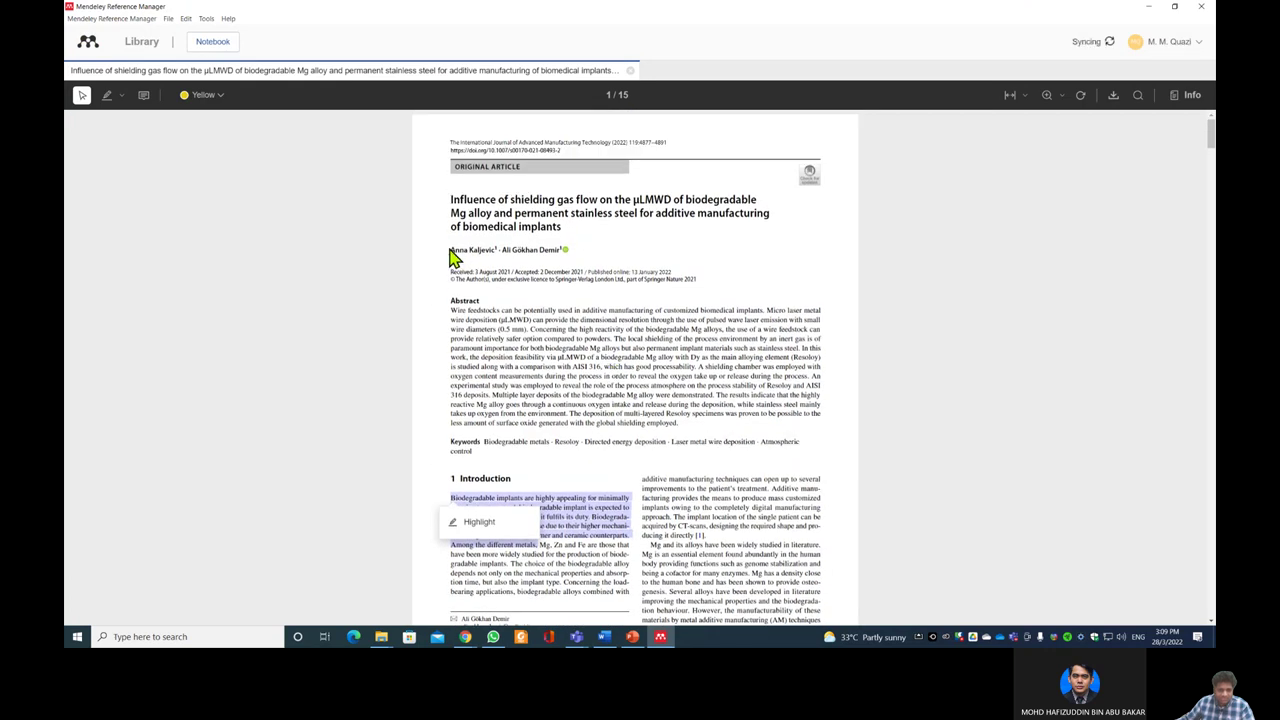
drag(452, 257, 585, 260)
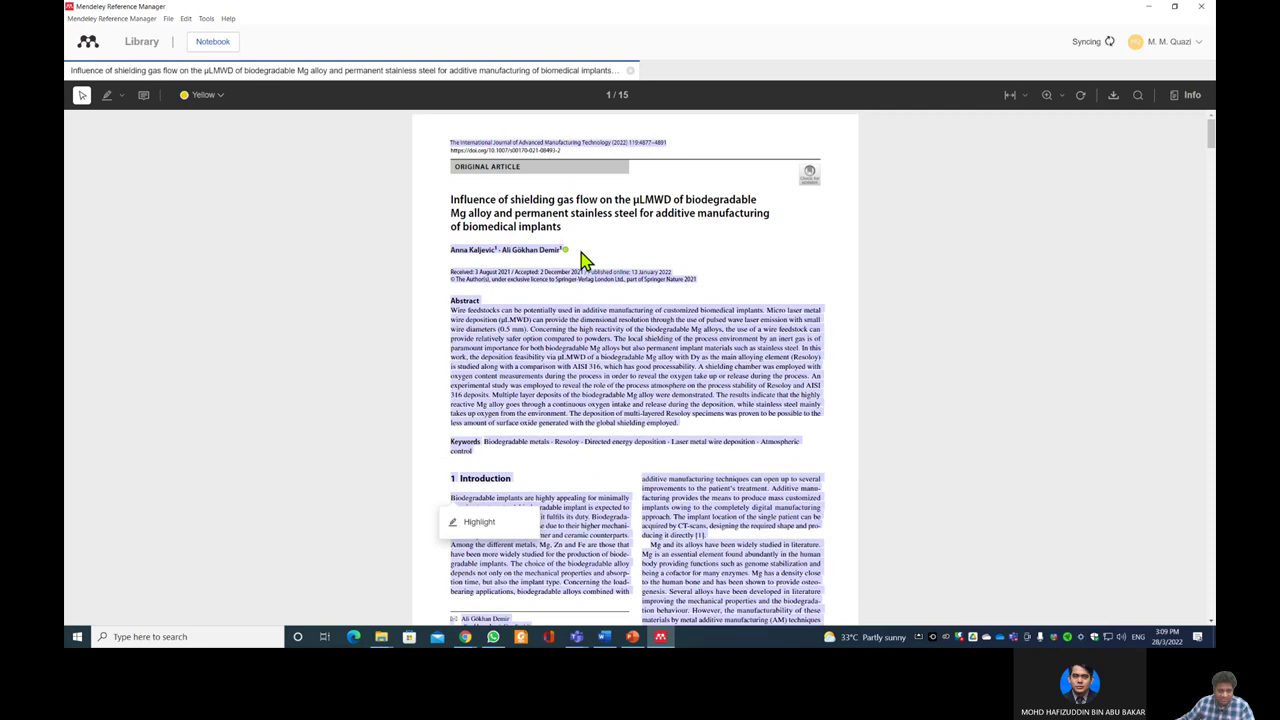
click(588, 260)
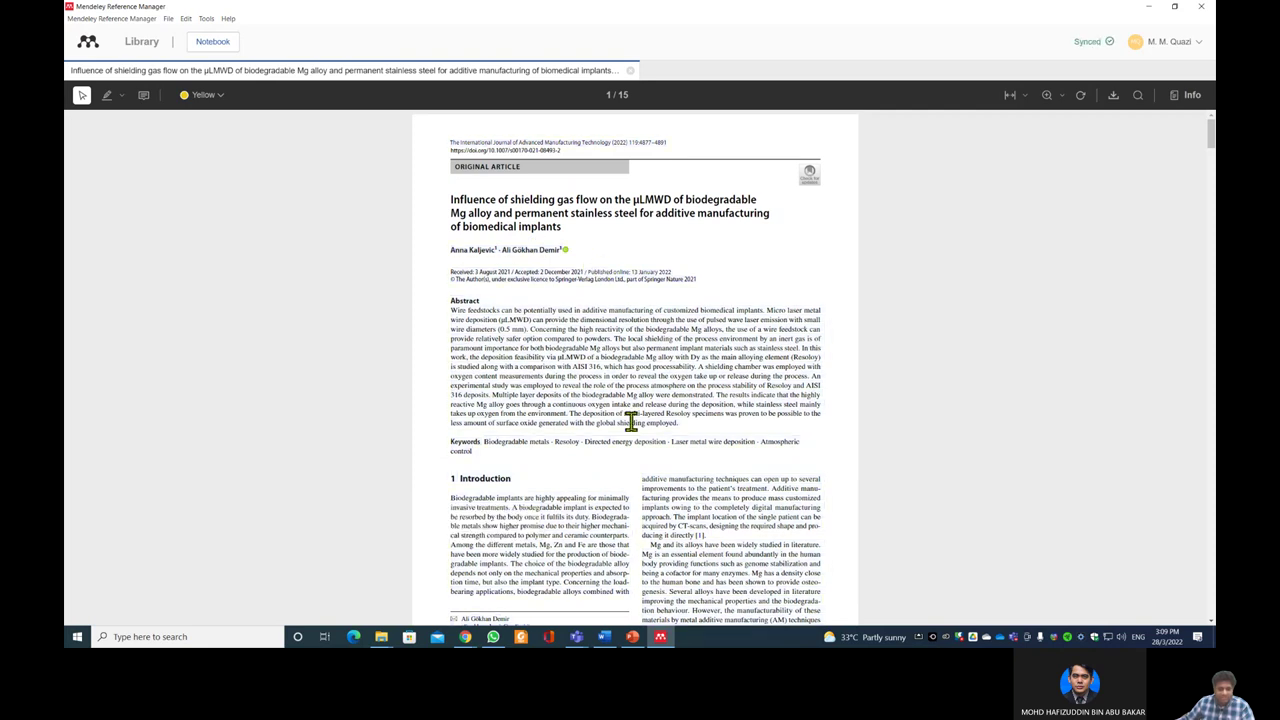
click(604, 636)
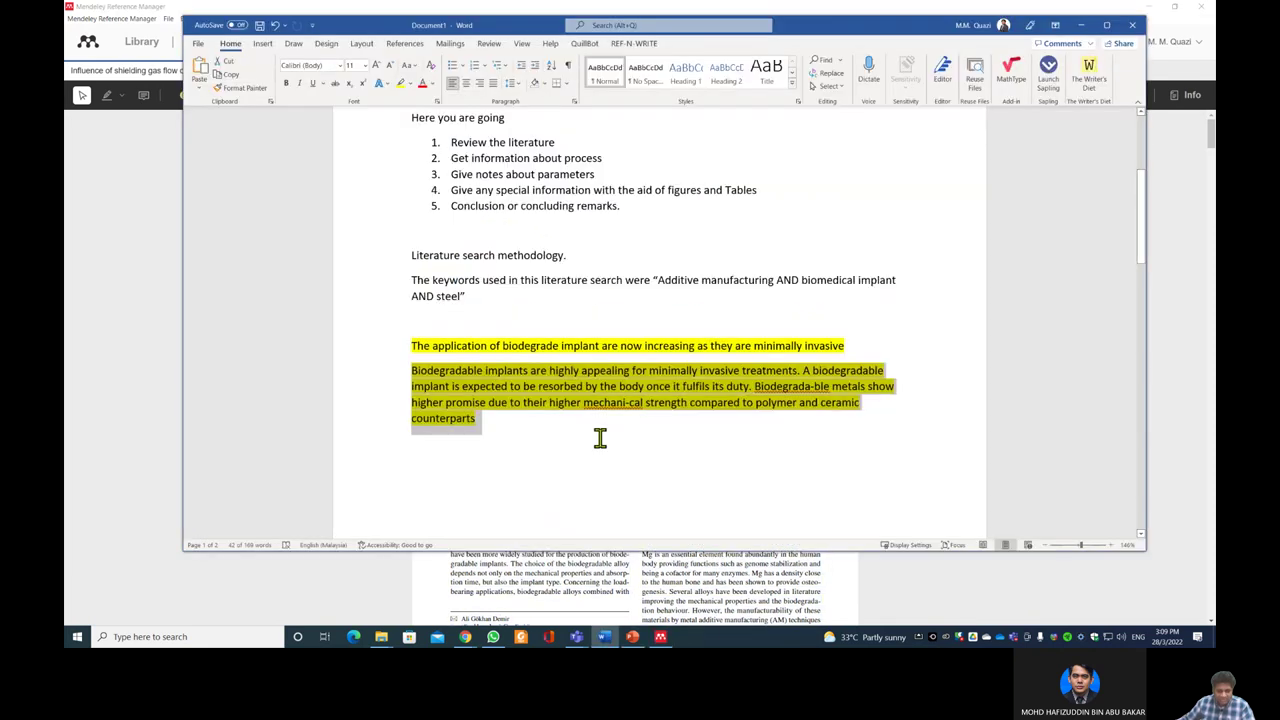
Put the cursor at the end of the new 'minimally invasive' opening line
click(847, 346)
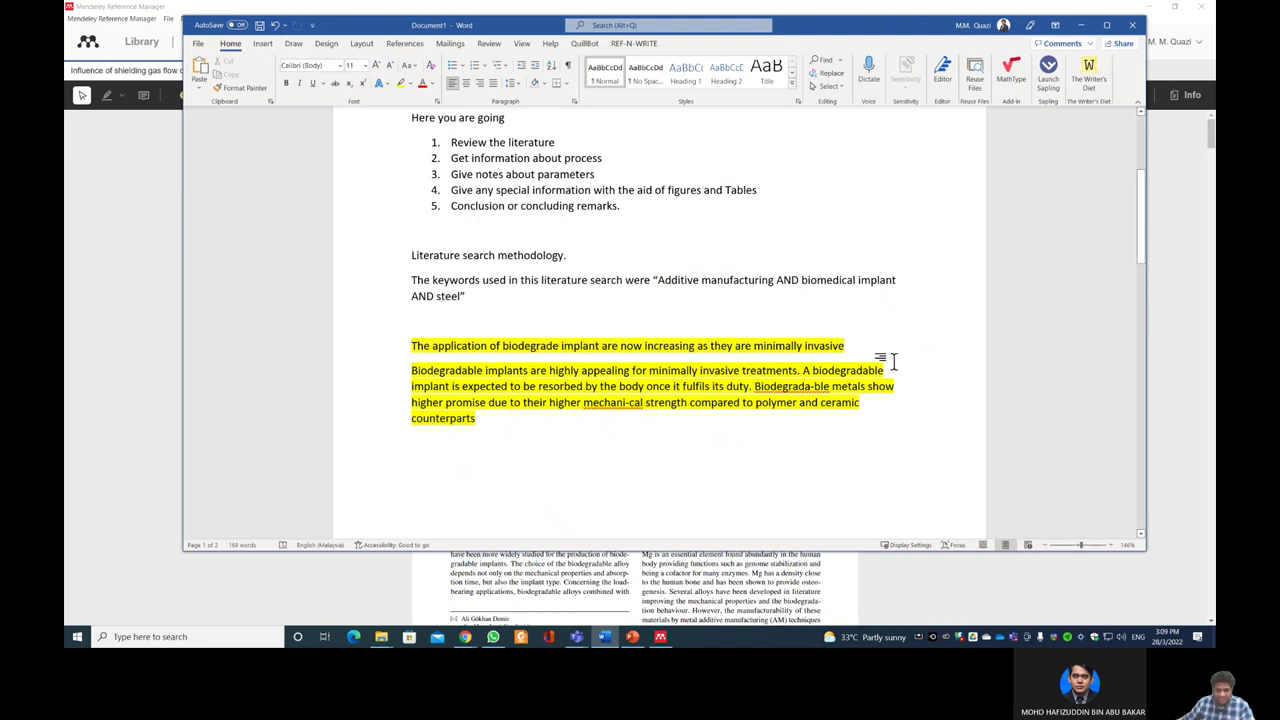
drag(850, 346, 408, 346)
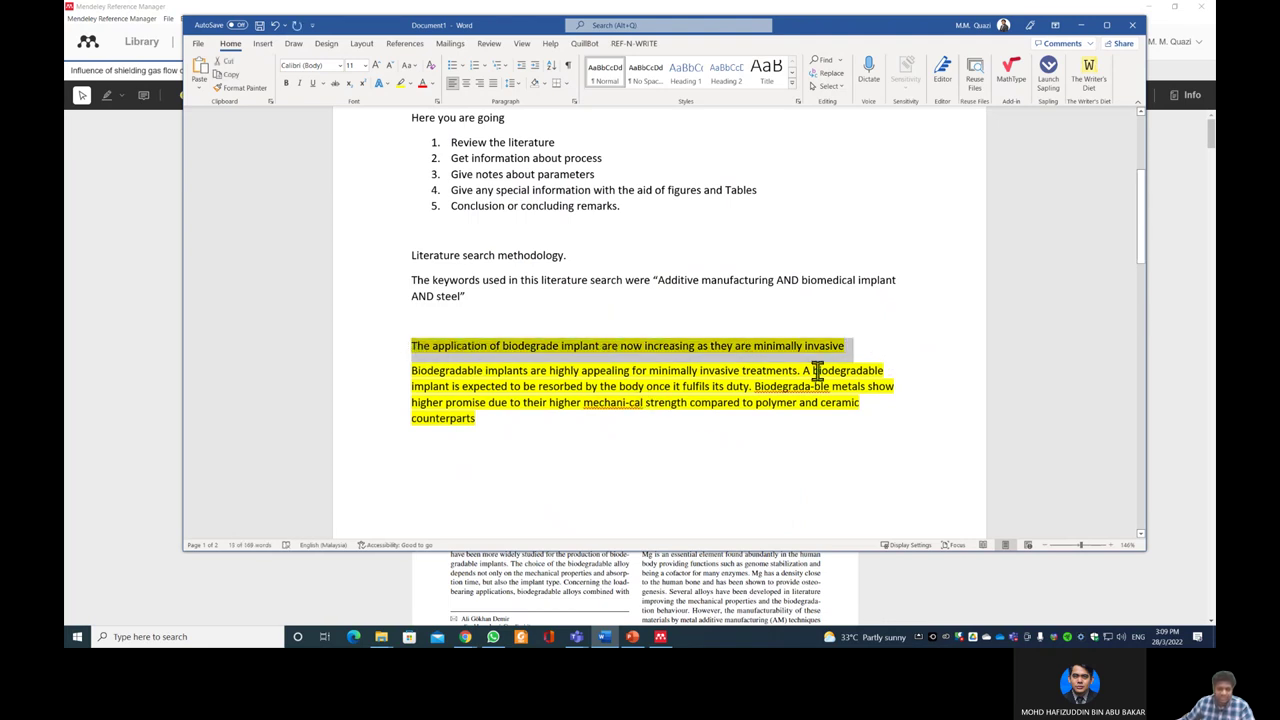
click(866, 347)
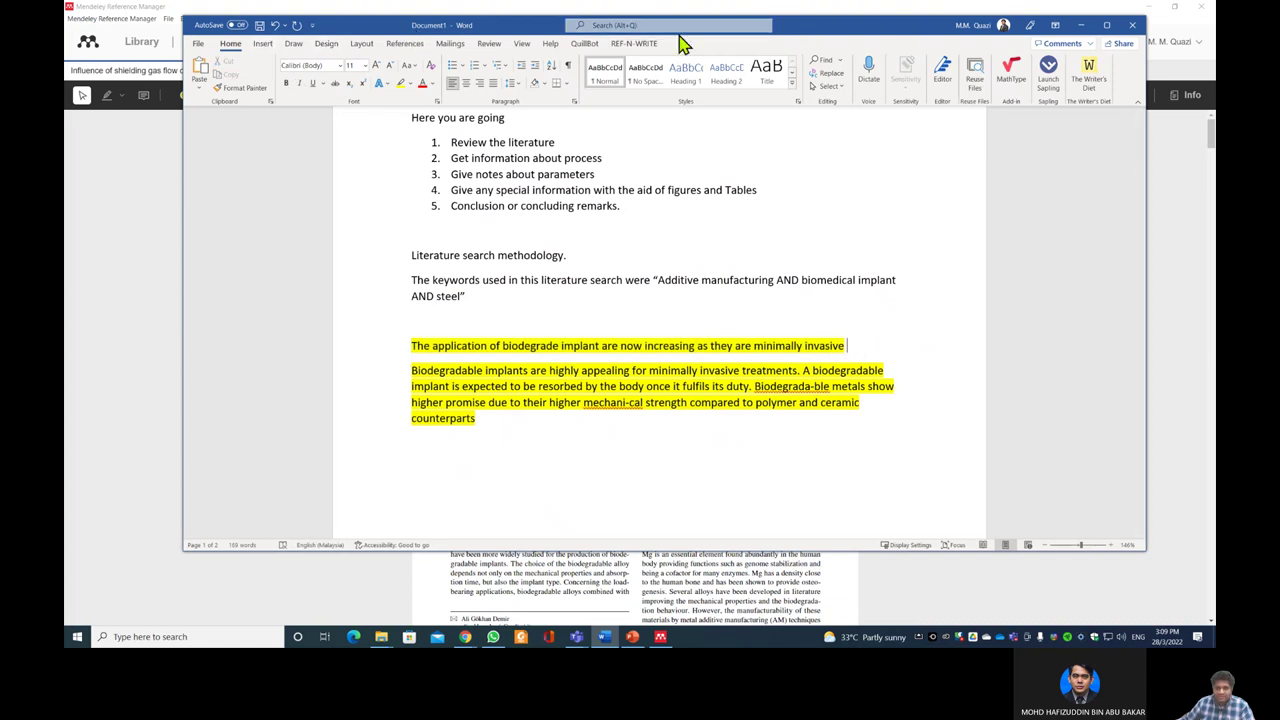
Open the Mendeley Cite pane from the References ribbon and begin its sign-in
click(626, 48)
click(584, 44)
click(550, 44)
click(521, 44)
click(489, 44)
click(450, 44)
click(405, 45)
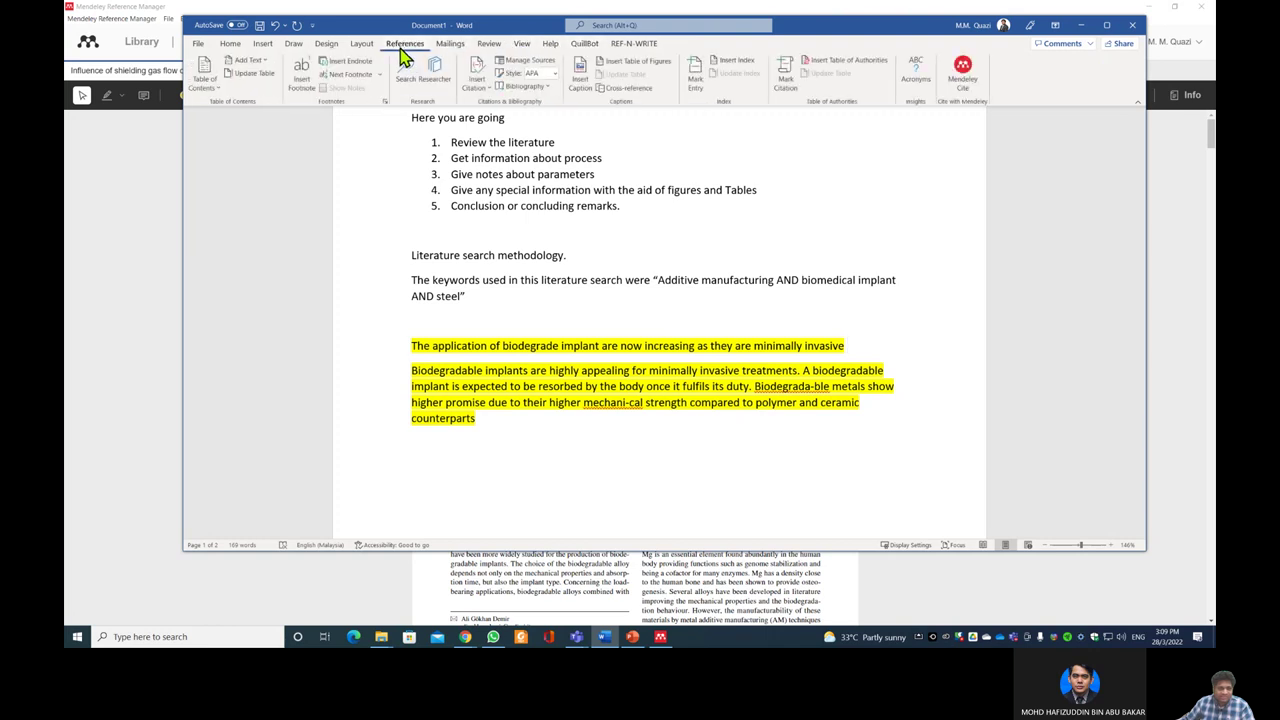
click(964, 75)
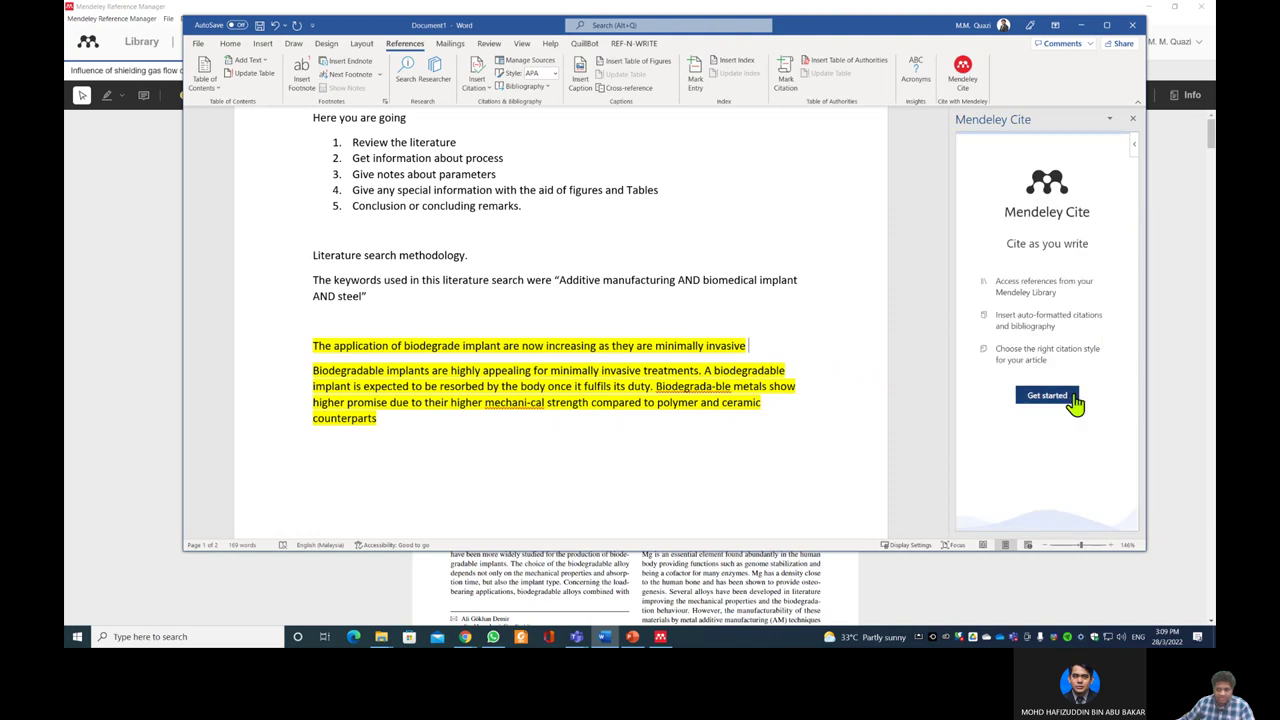
click(1076, 401)
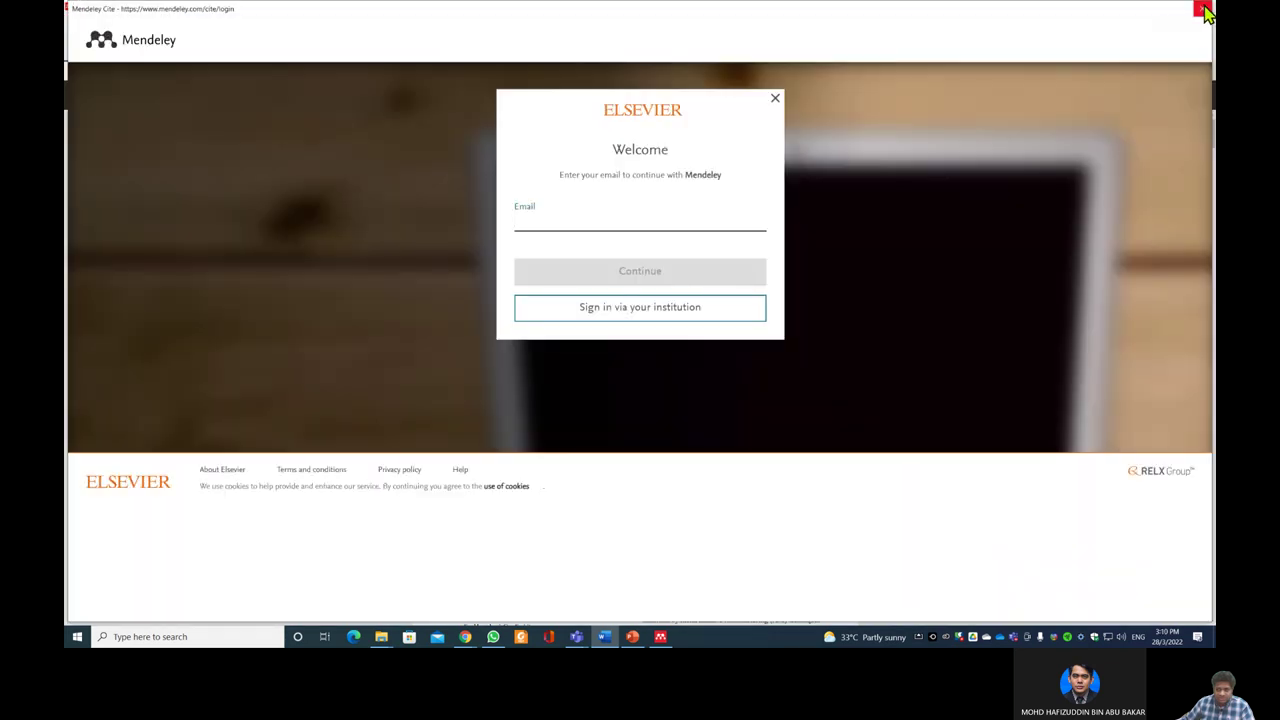
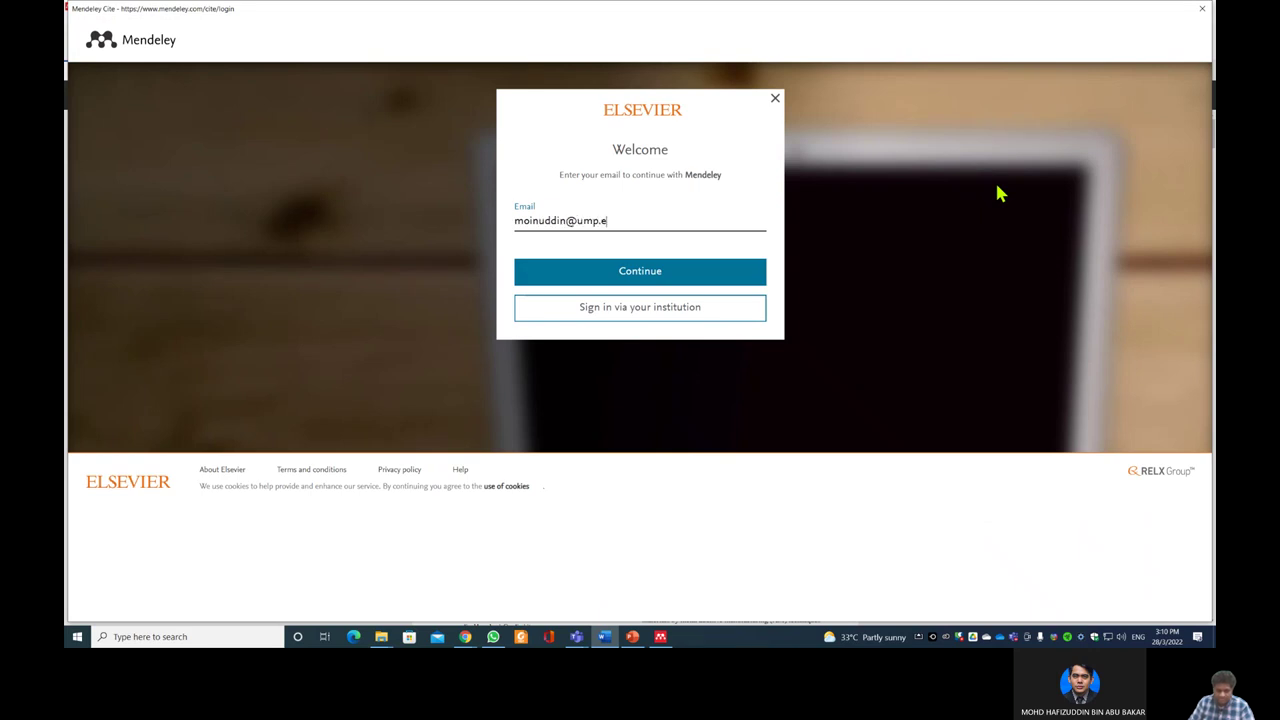
Sign in to Mendeley Cite by entering the account email and the account password
key(Return)
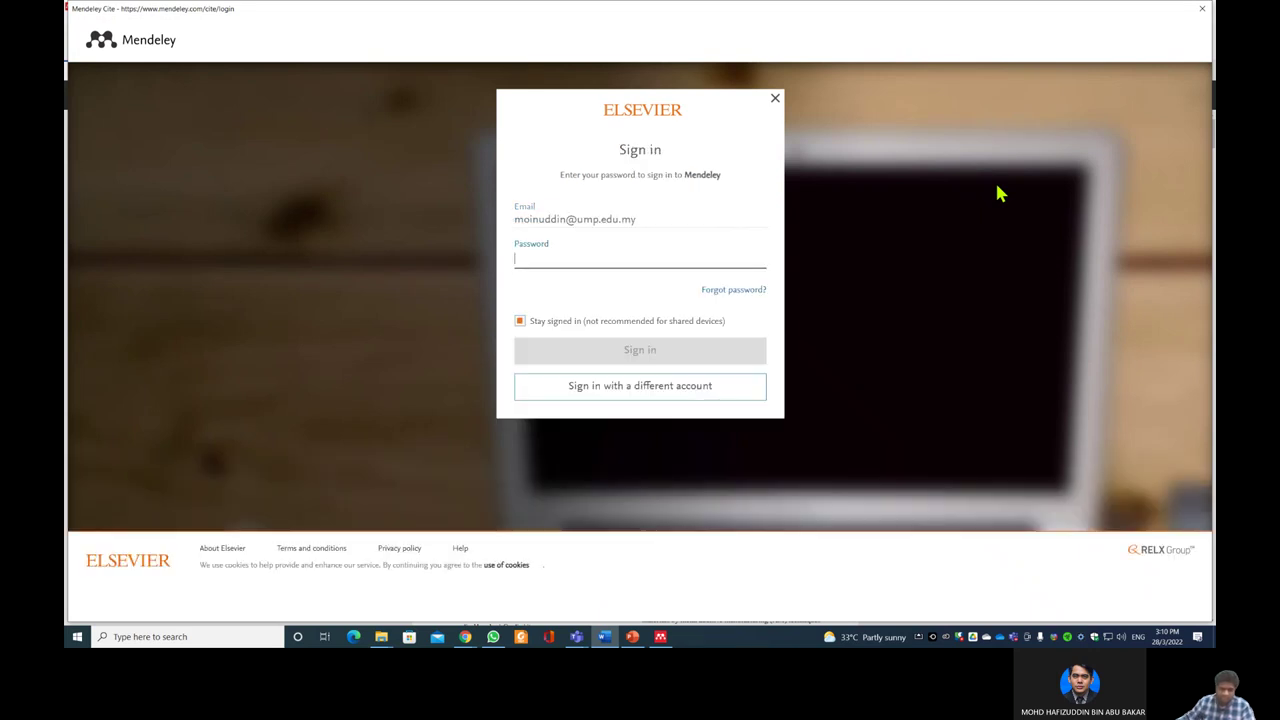
text(••)
key(BackSpace)
key(BackSpace)
text(•)
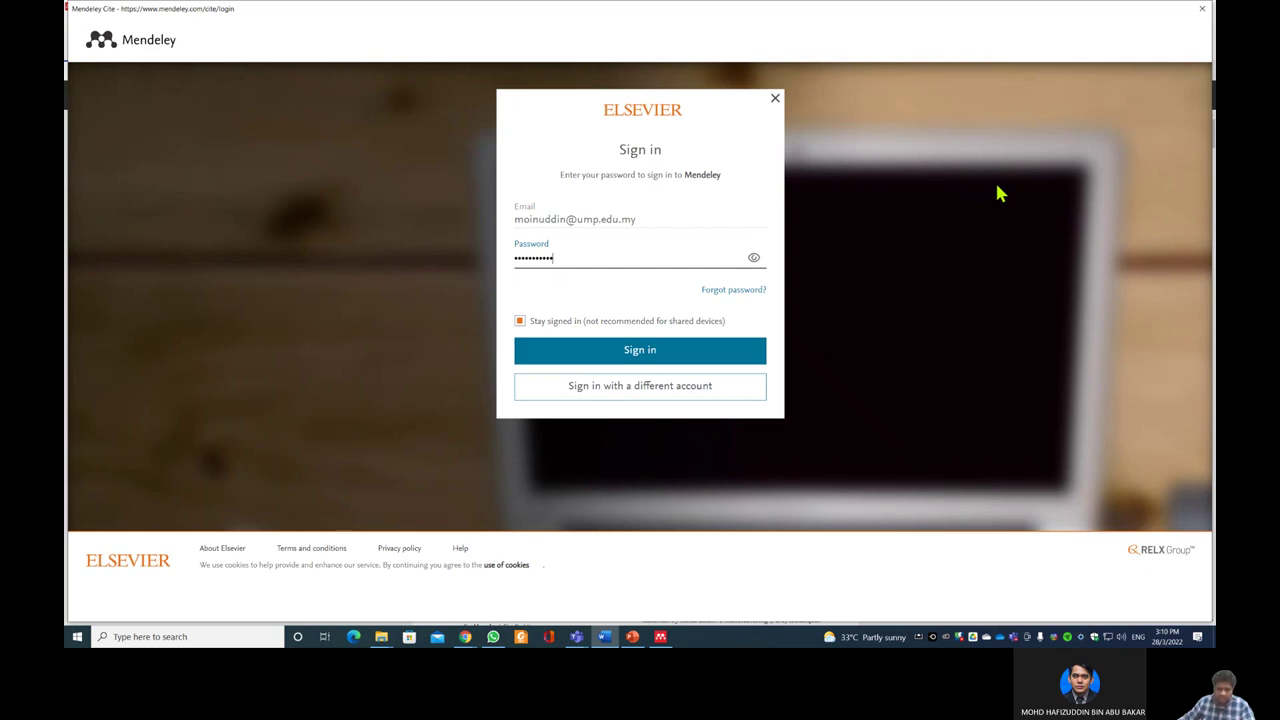
key(Return)
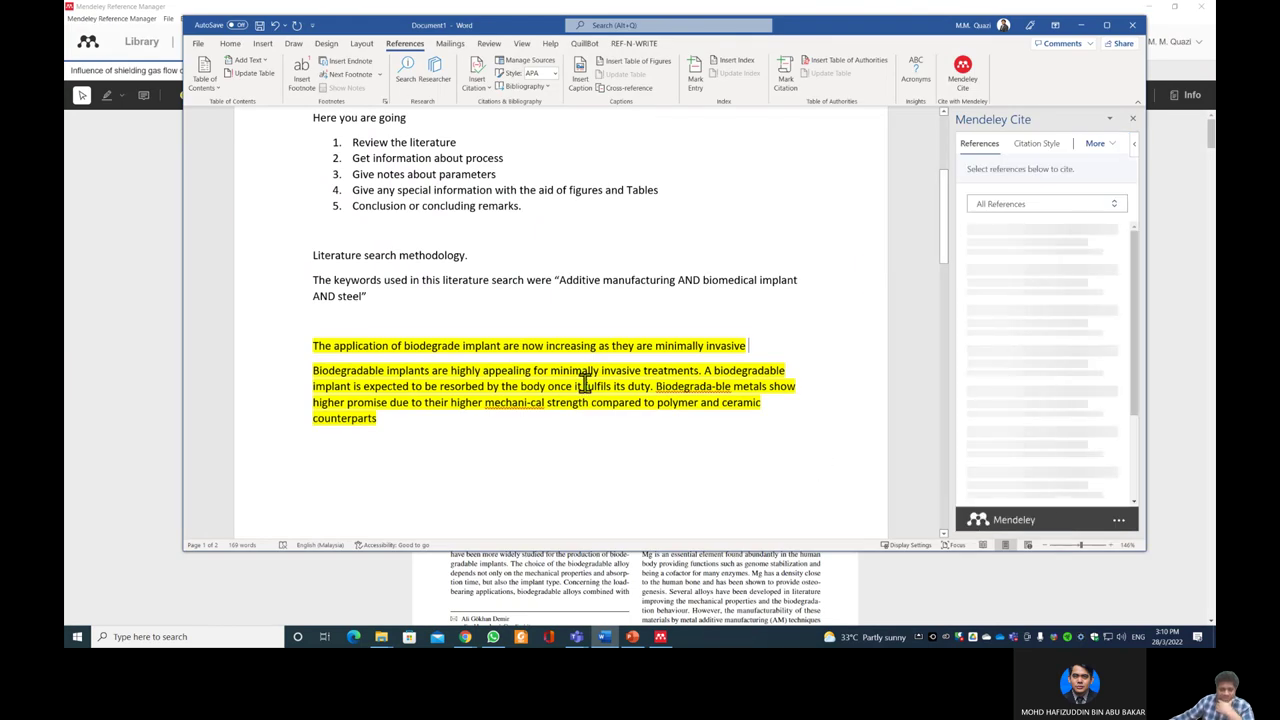
click(660, 636)
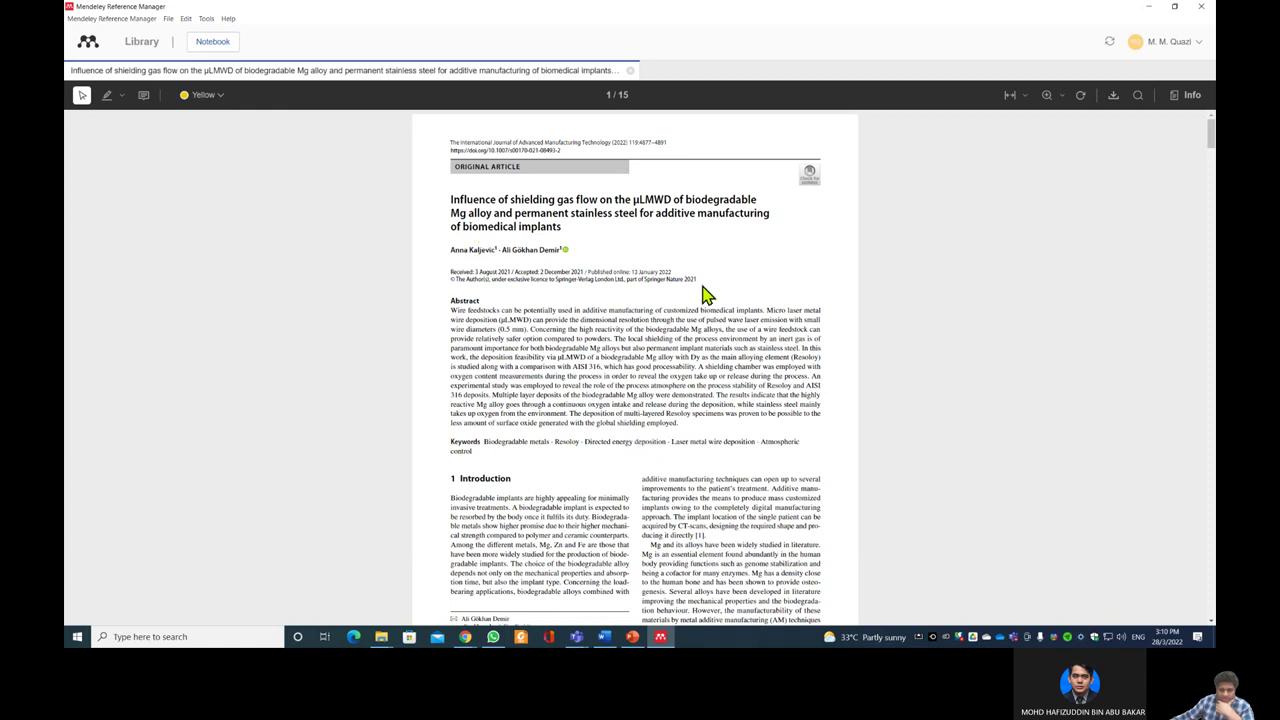
Scroll the shielding-gas paper's PDF, then minimize Mendeley to reveal the Word draft
scroll(690, 318, down, 3)
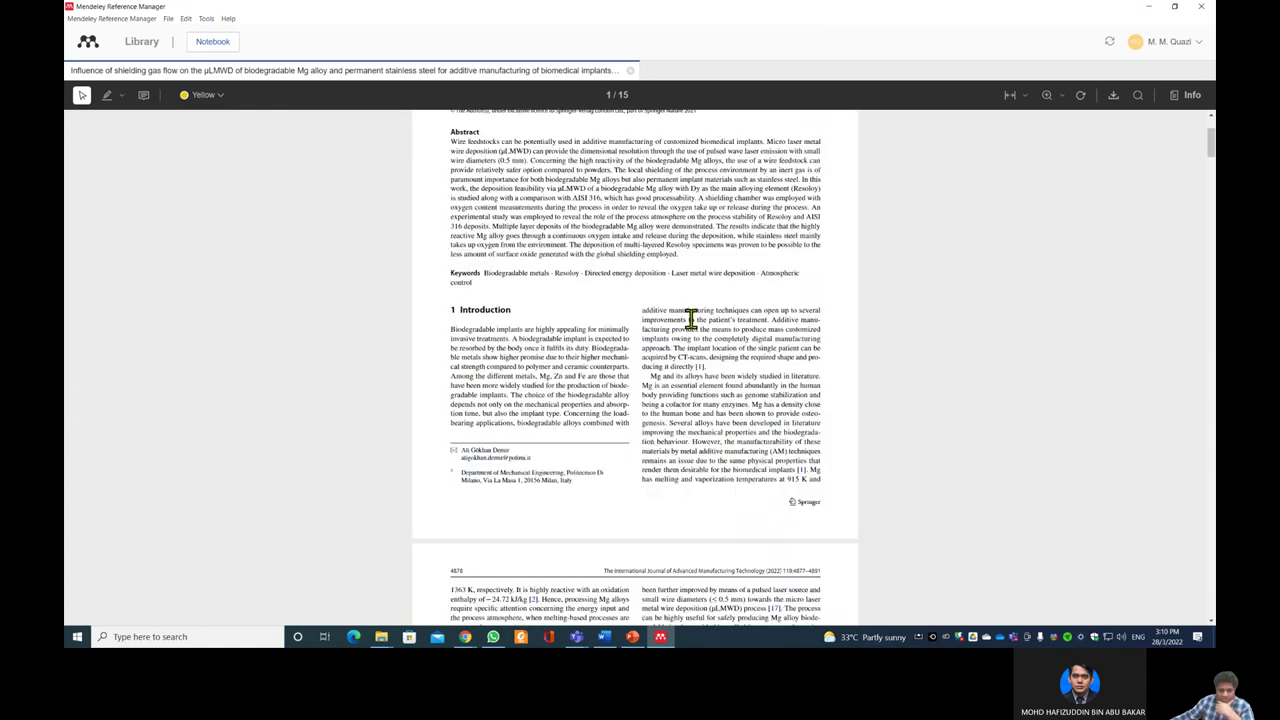
scroll(690, 318, up, 3)
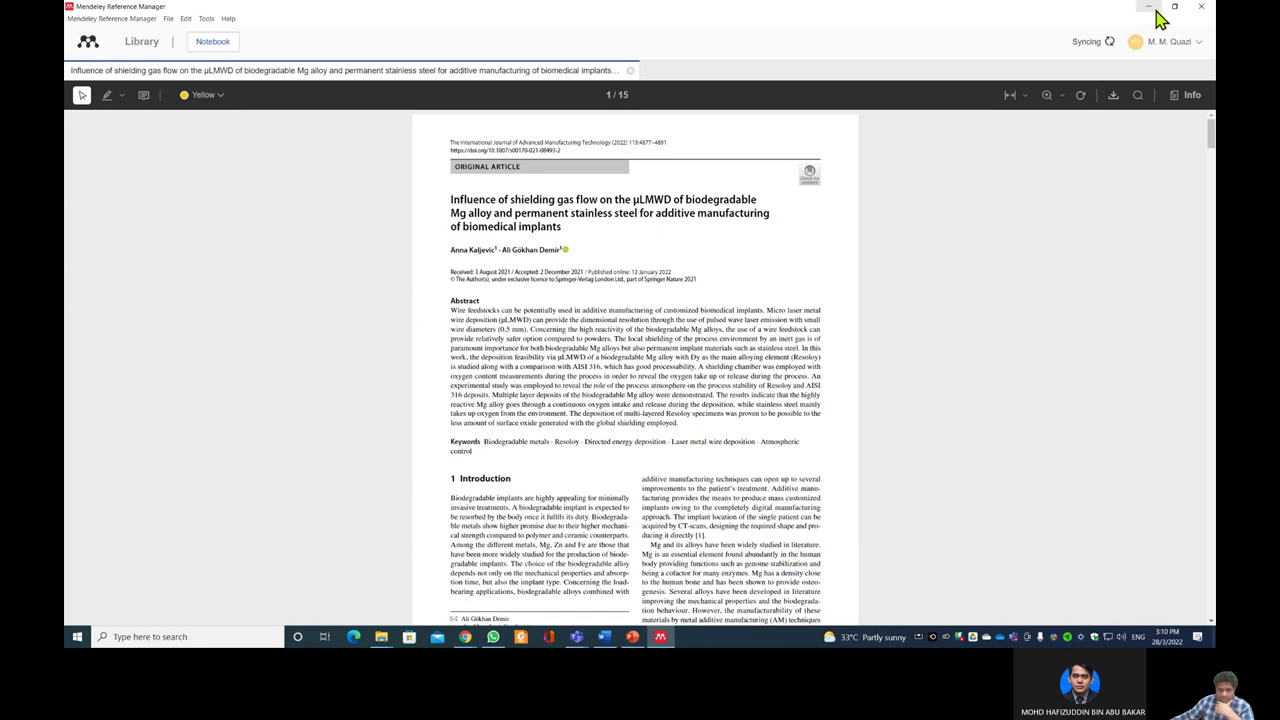
click(1150, 8)
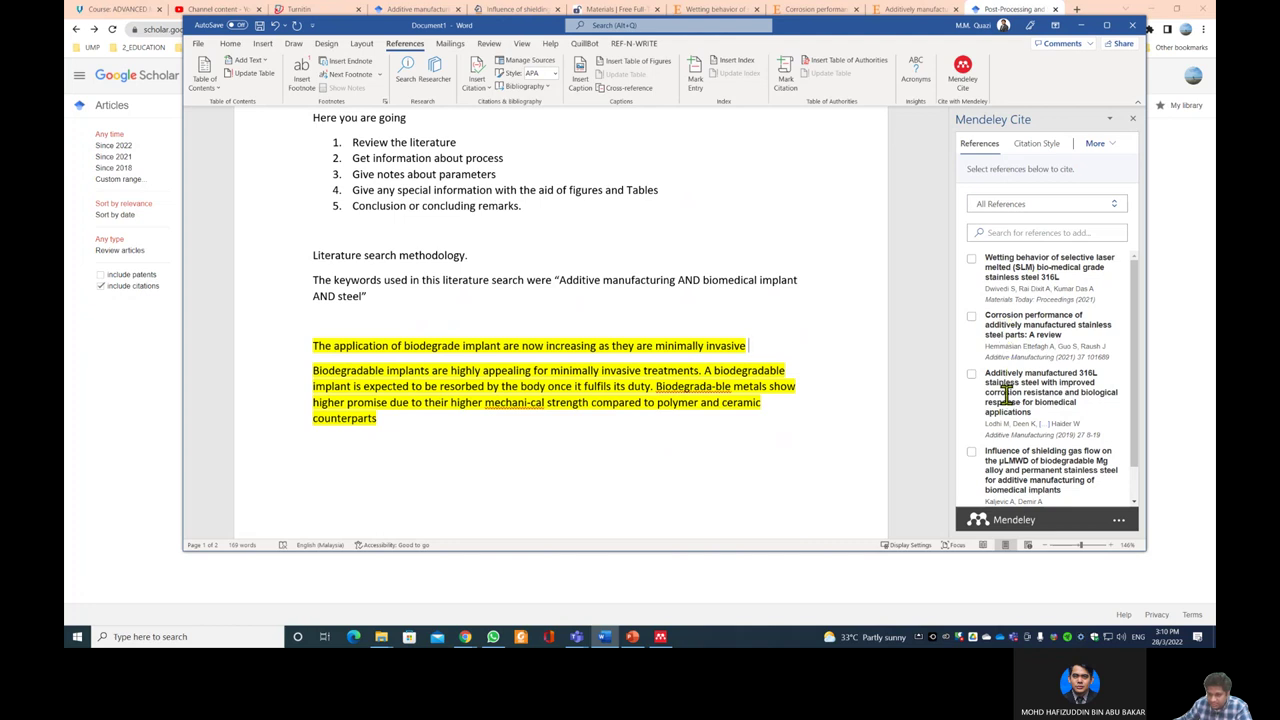
Tick the Kaljevic & Demir 2022 reference in Mendeley Cite and insert it after the minimally invasive sentence
scroll(1005, 388, down, 1)
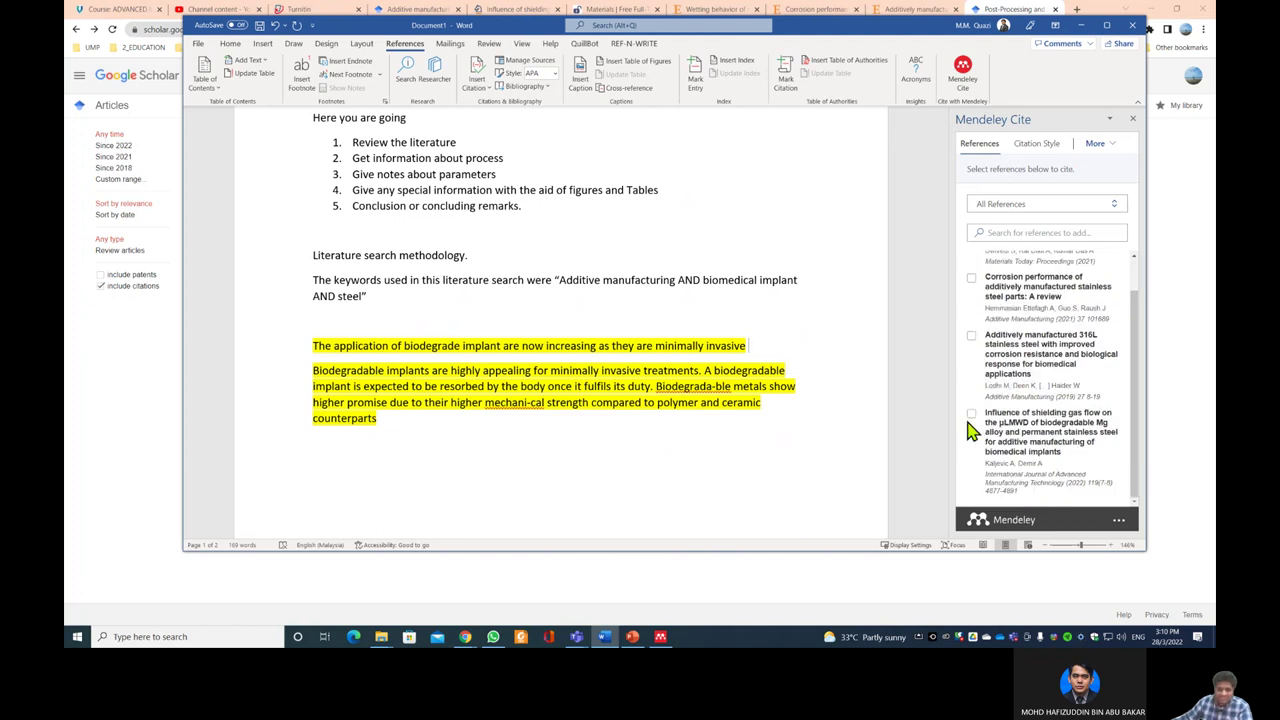
click(971, 418)
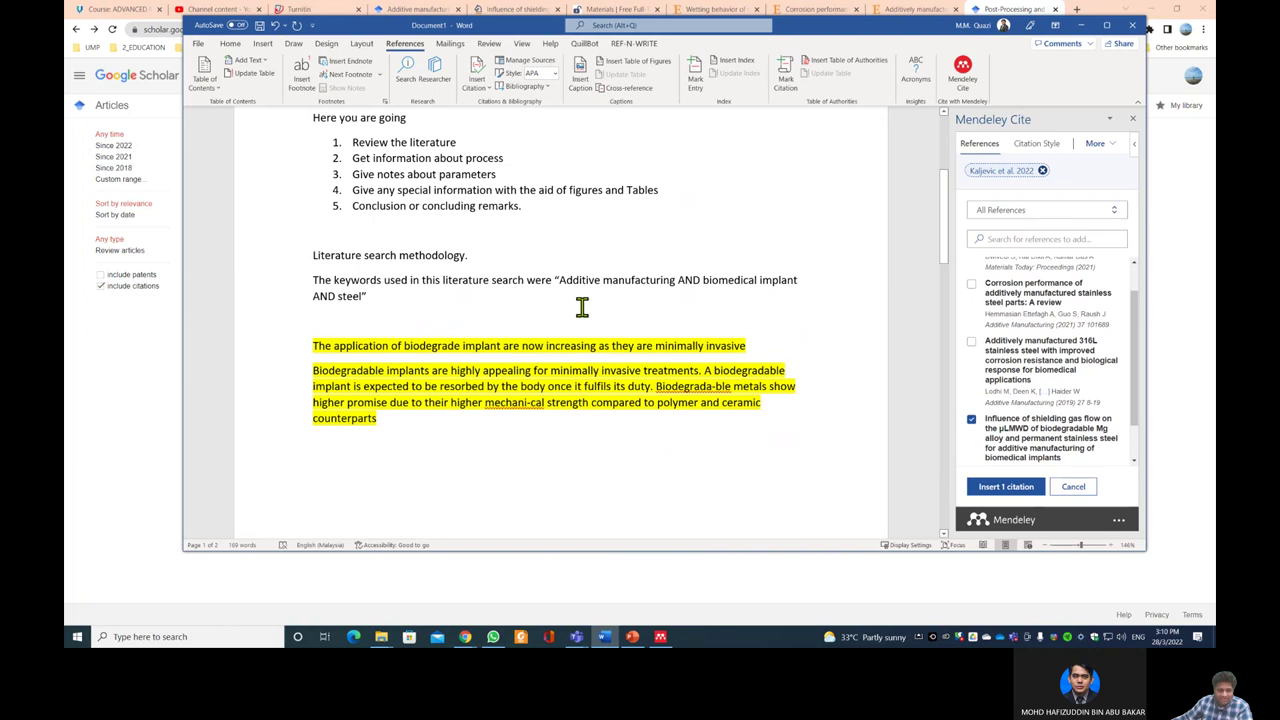
click(393, 298)
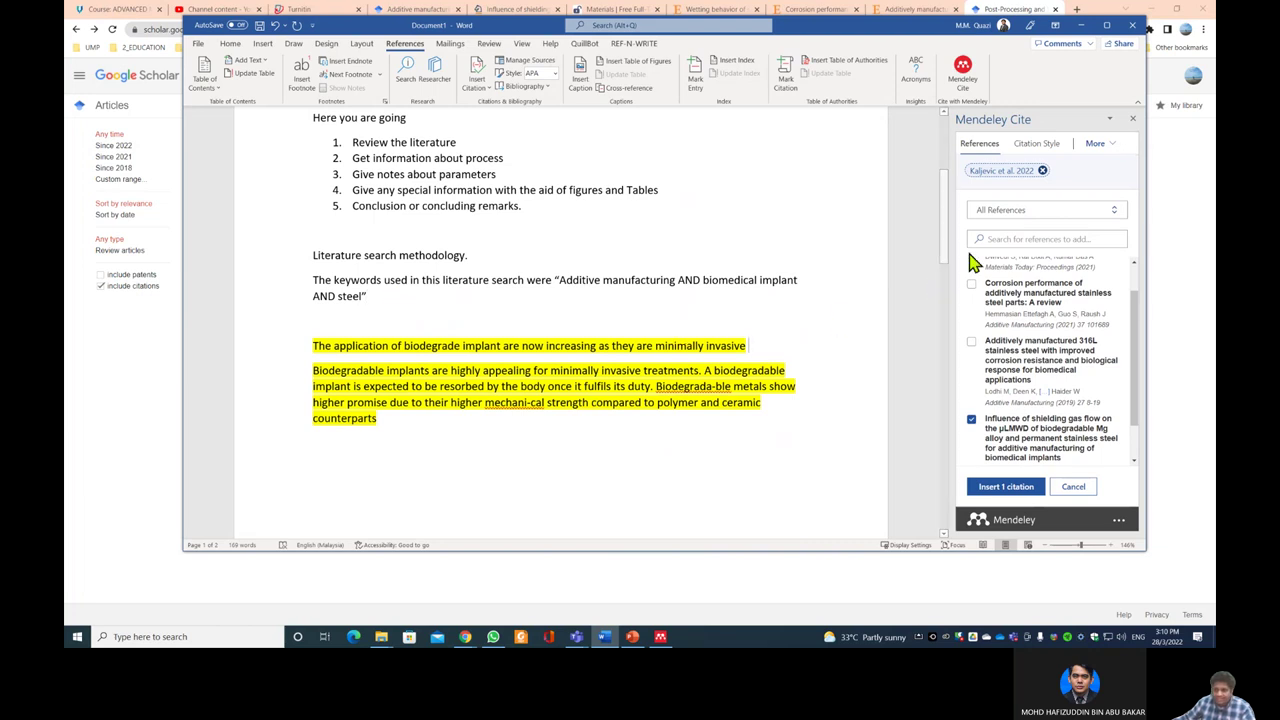
click(1008, 487)
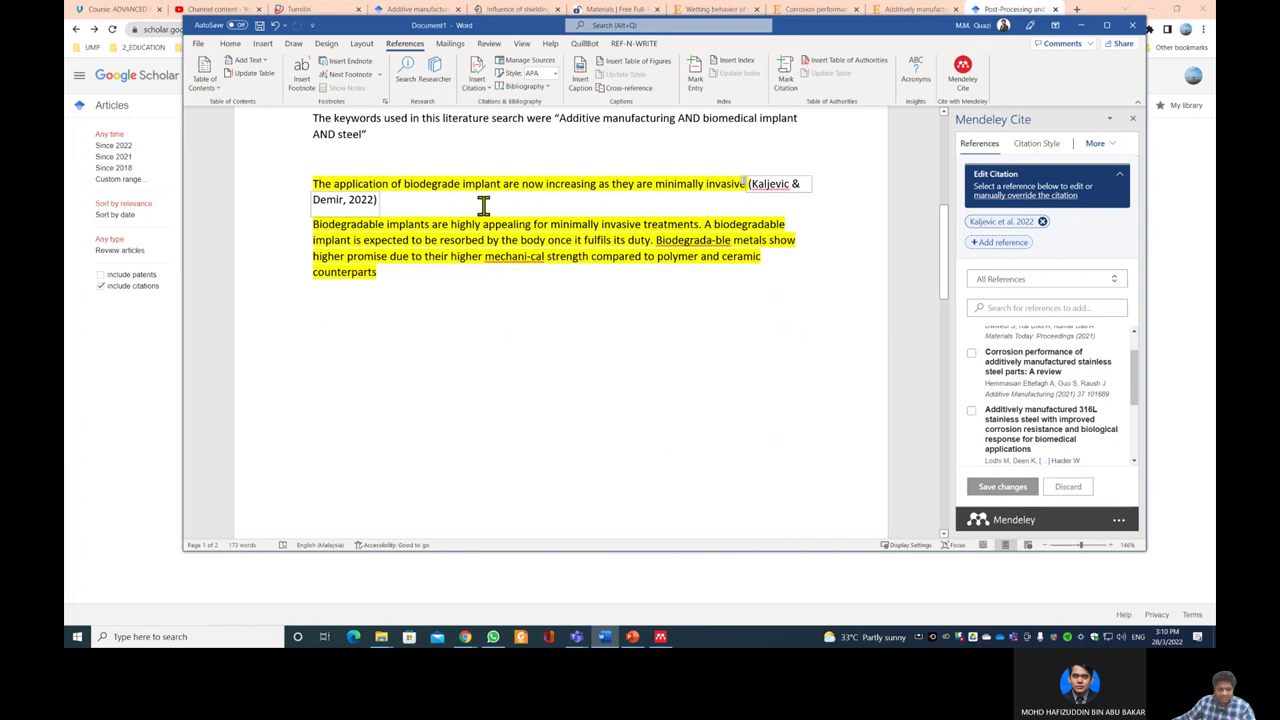
Move the cursor past the new citation and delete the stray characters typed after it
click(603, 186)
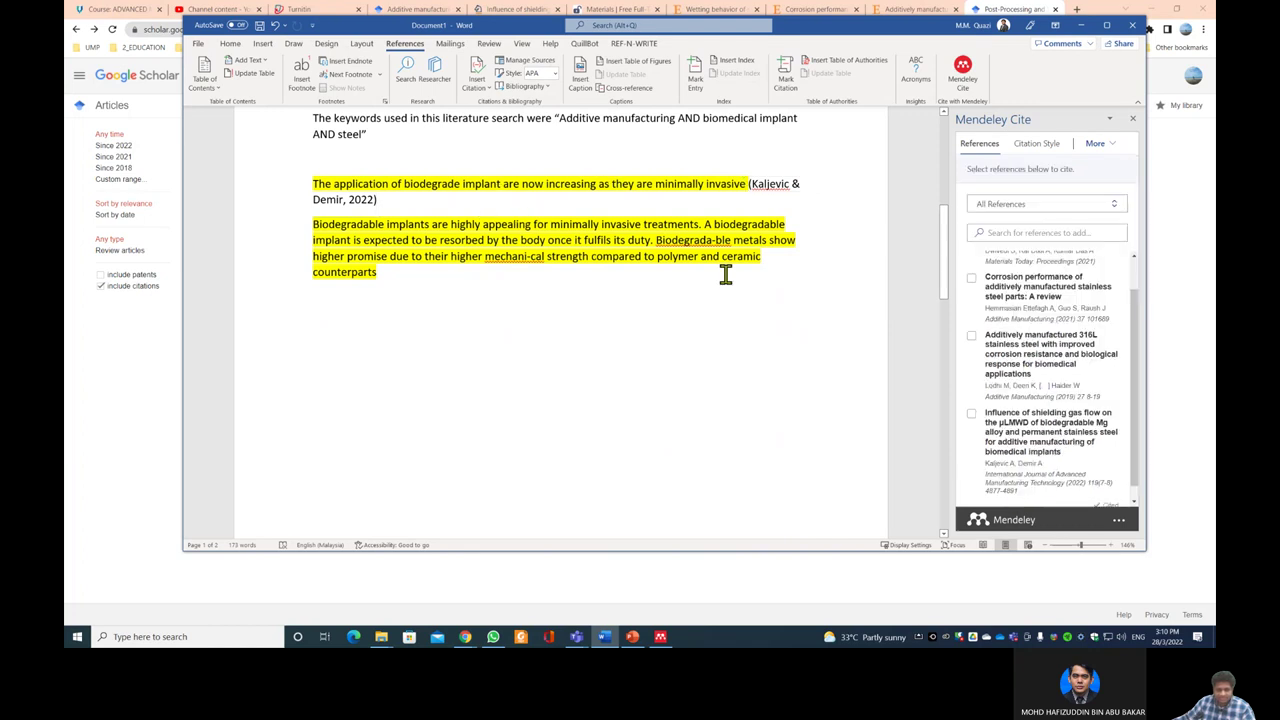
click(572, 201)
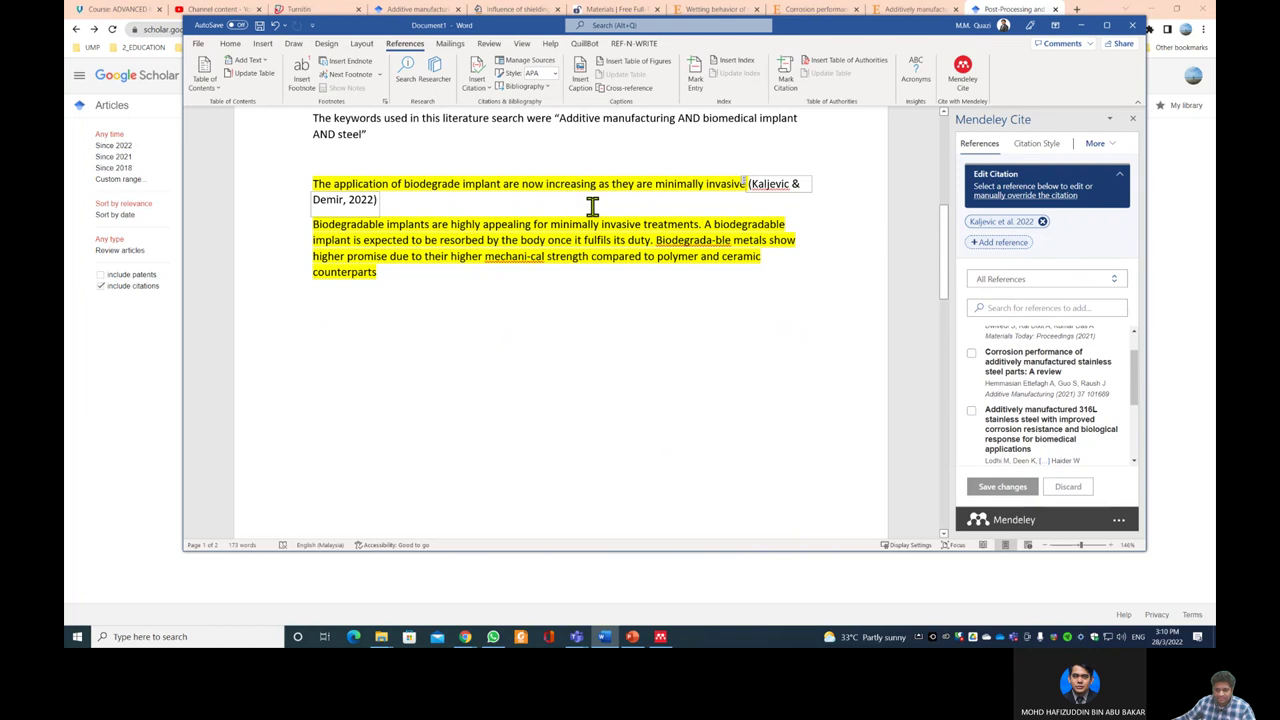
scroll(928, 445, up, 2)
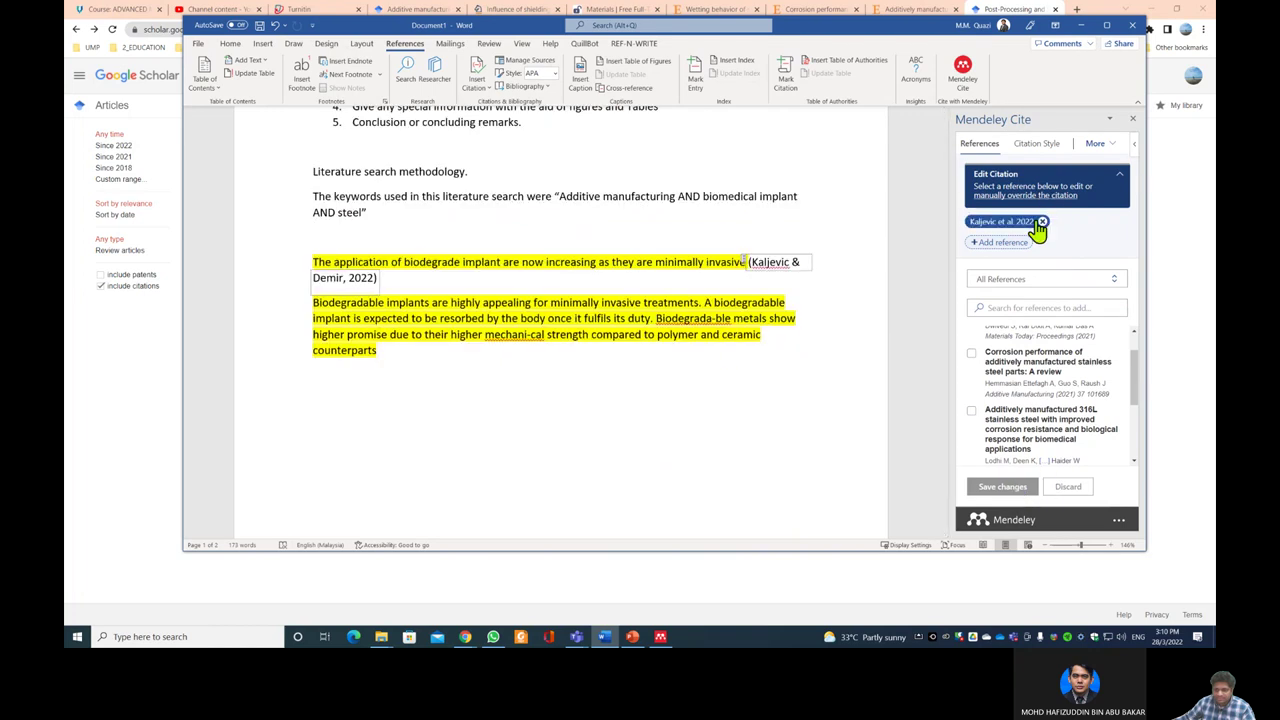
click(544, 207)
click(517, 289)
text(das)
key(BackSpace)
key(BackSpace)
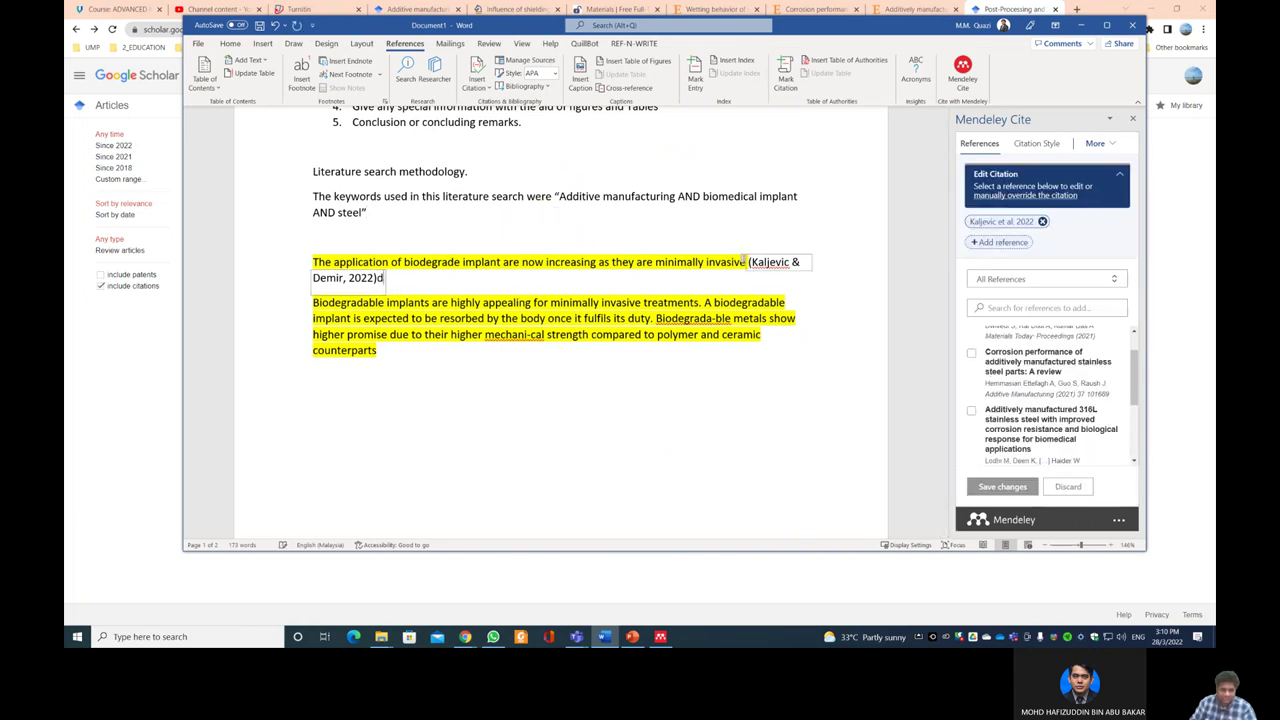
key(BackSpace)
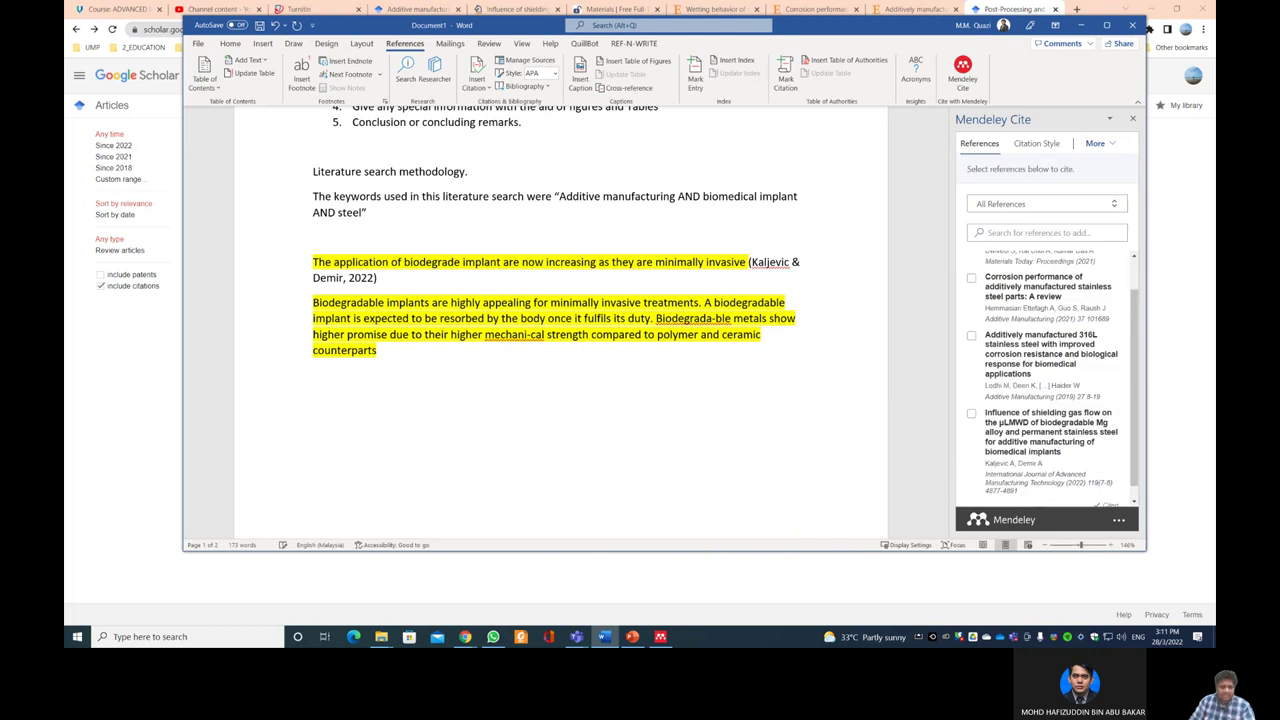
Add 'This was also proven by' with a citation of the Hemmasian Ettefagh et al. 2021 corrosion paper
text(TT)
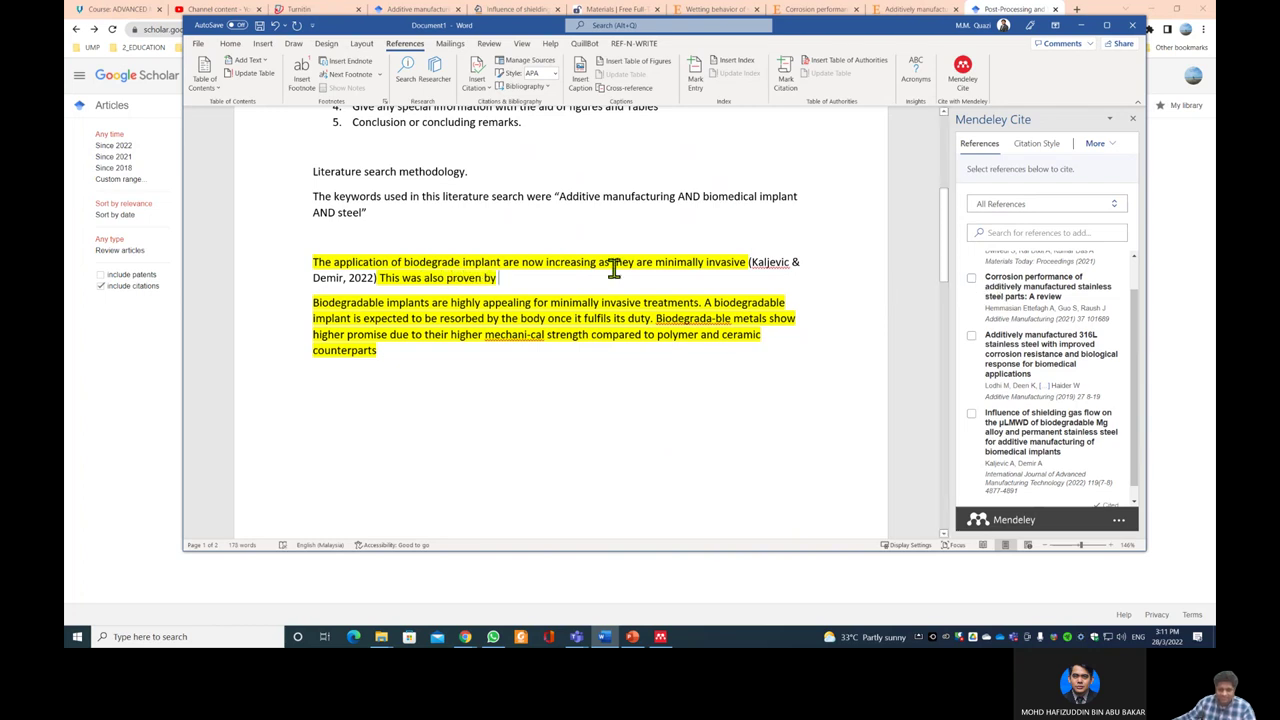
click(971, 287)
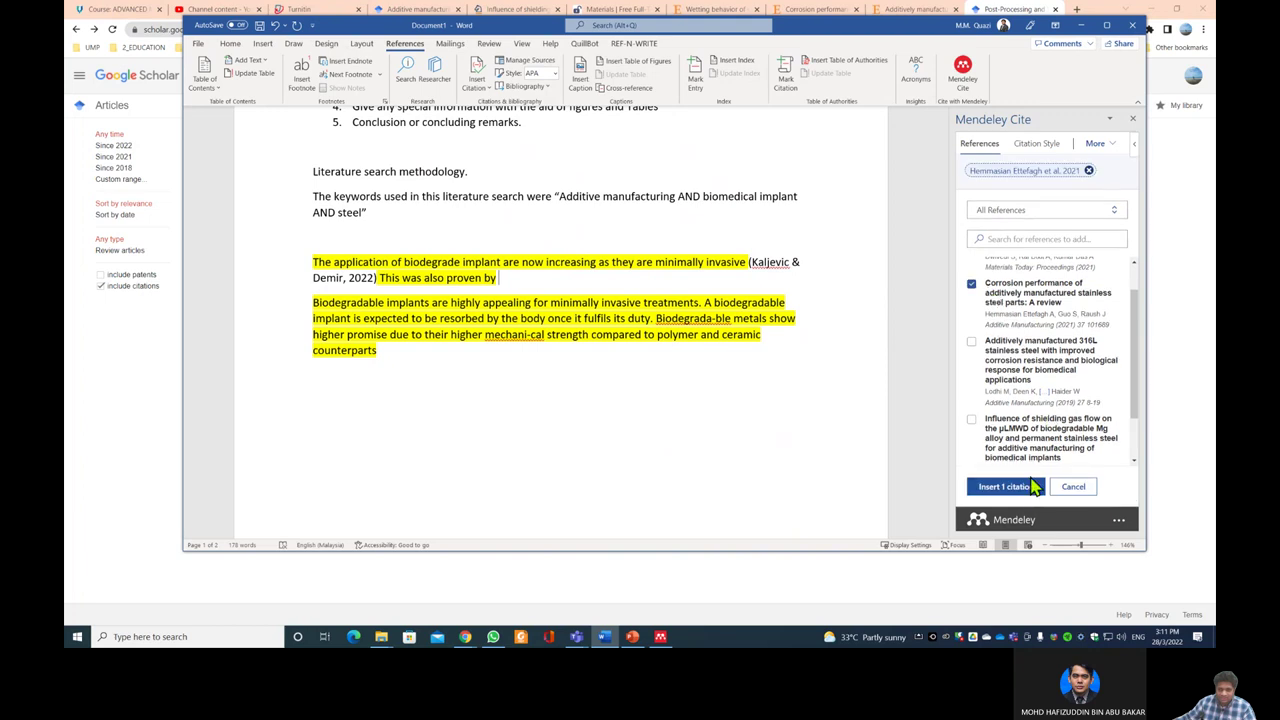
click(1036, 487)
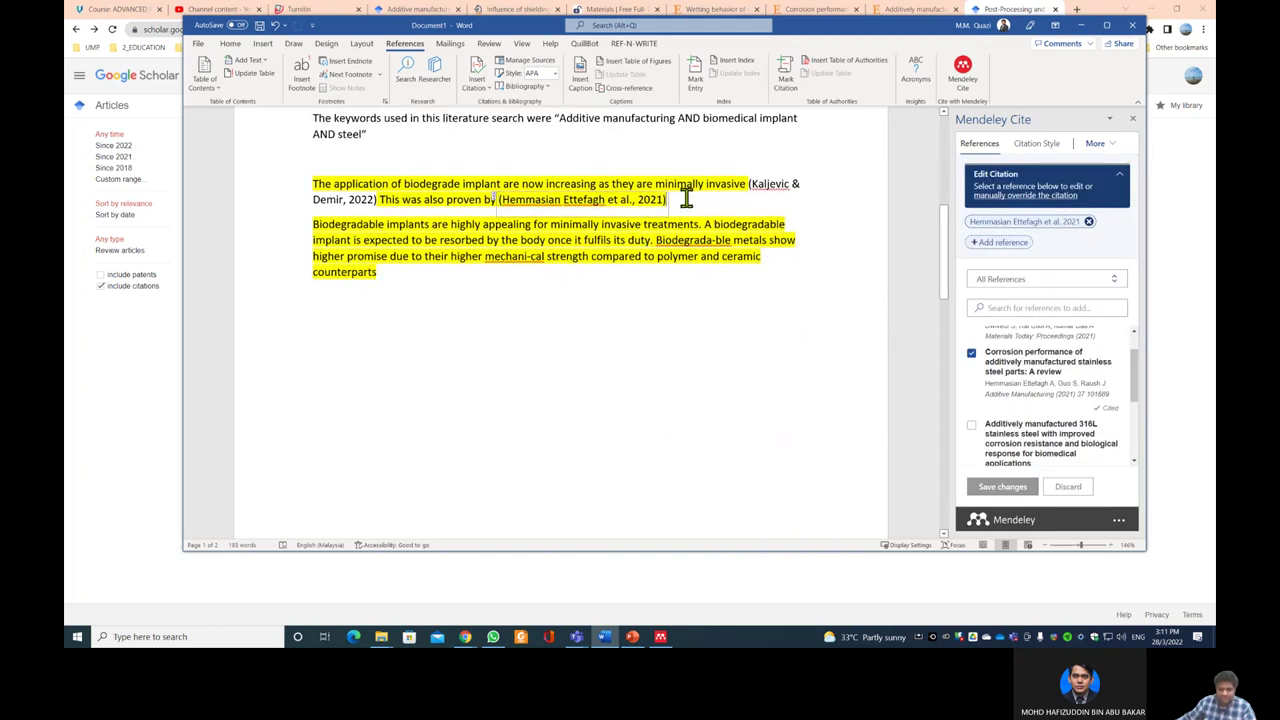
click(663, 199)
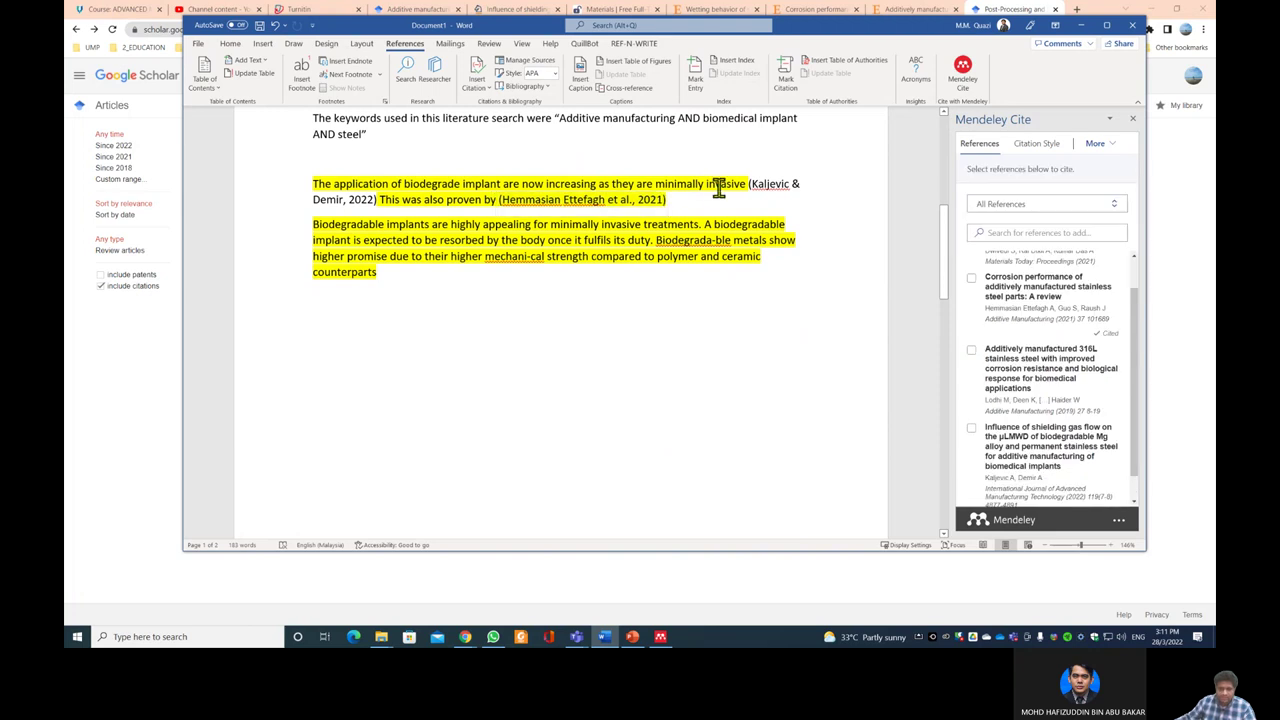
scroll(700, 250, up, 2)
drag(316, 343, 391, 394)
Insert blank lines after the cited sentence and type 'APA Style of referencing' on its own line
click(313, 344)
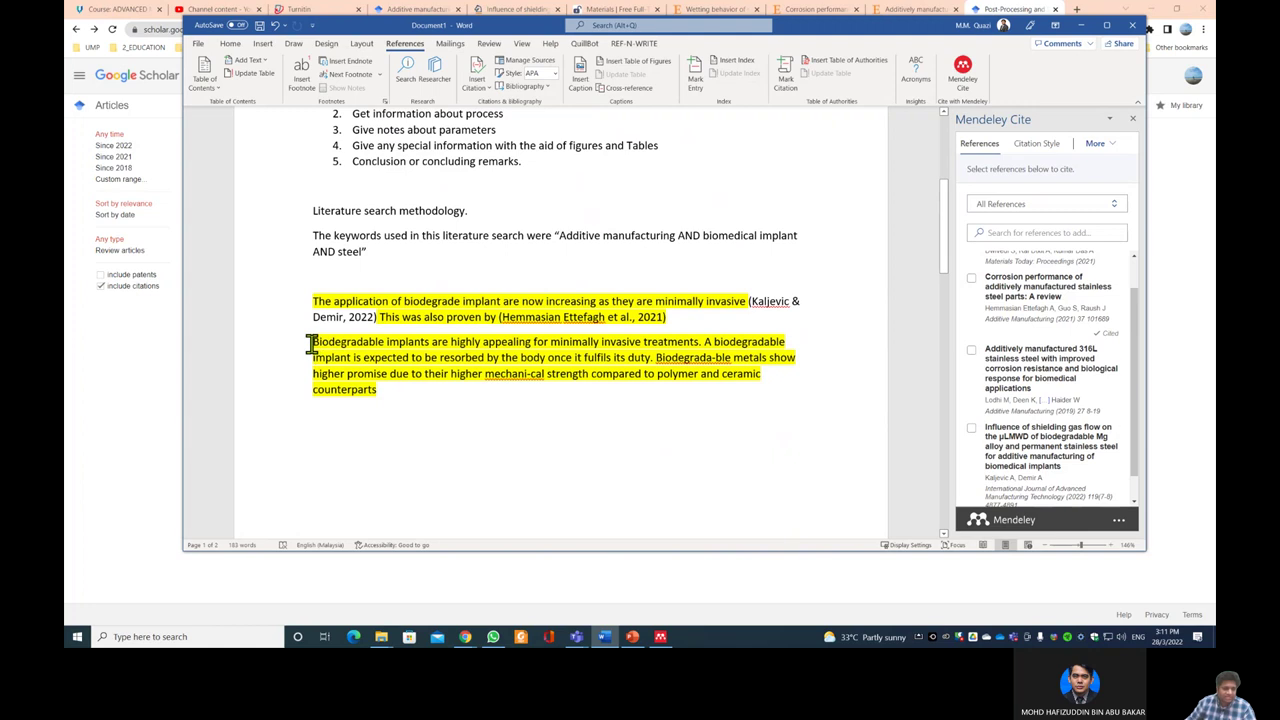
key(Return)
key(Return)
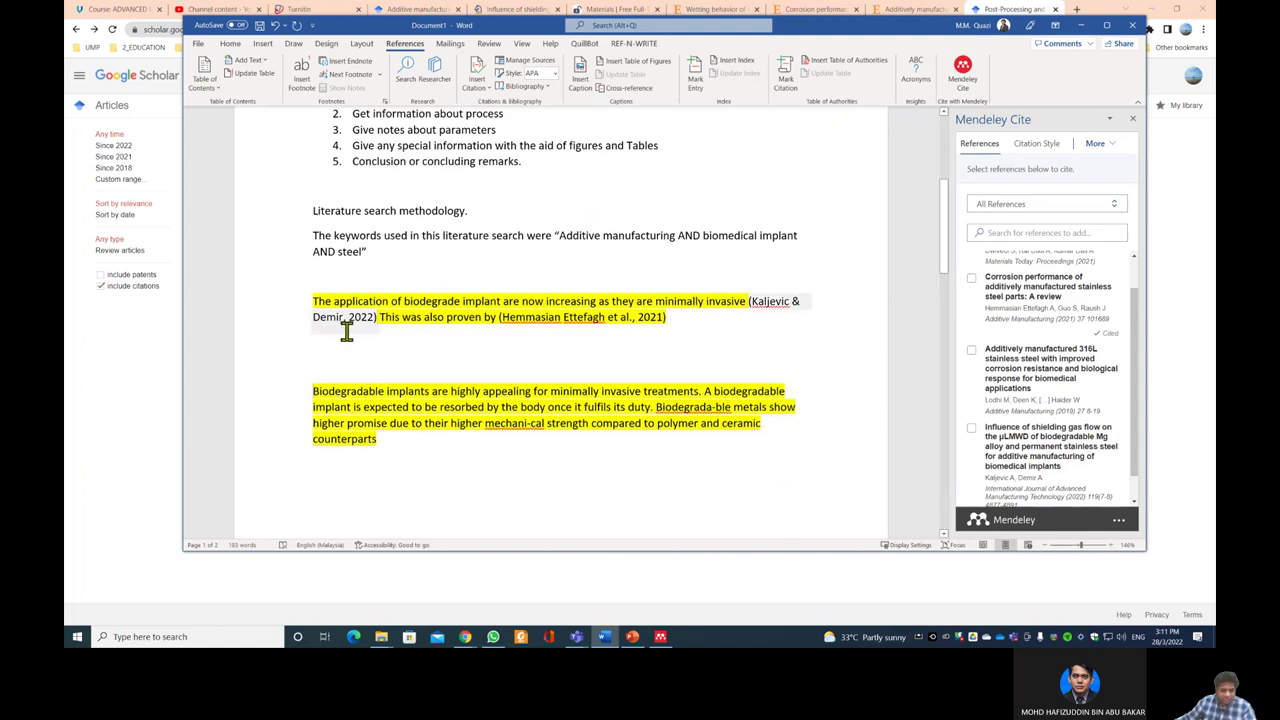
drag(672, 320, 300, 294)
click(690, 312)
click(690, 320)
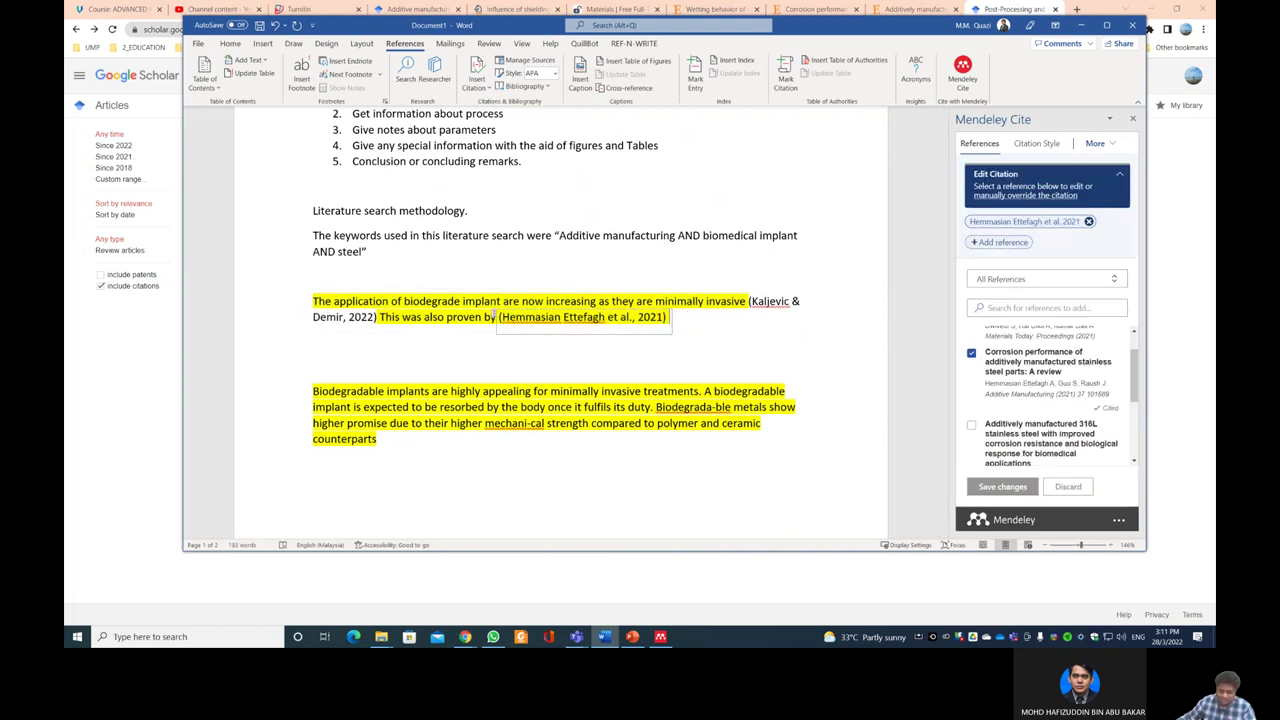
key(Return)
key(Return)
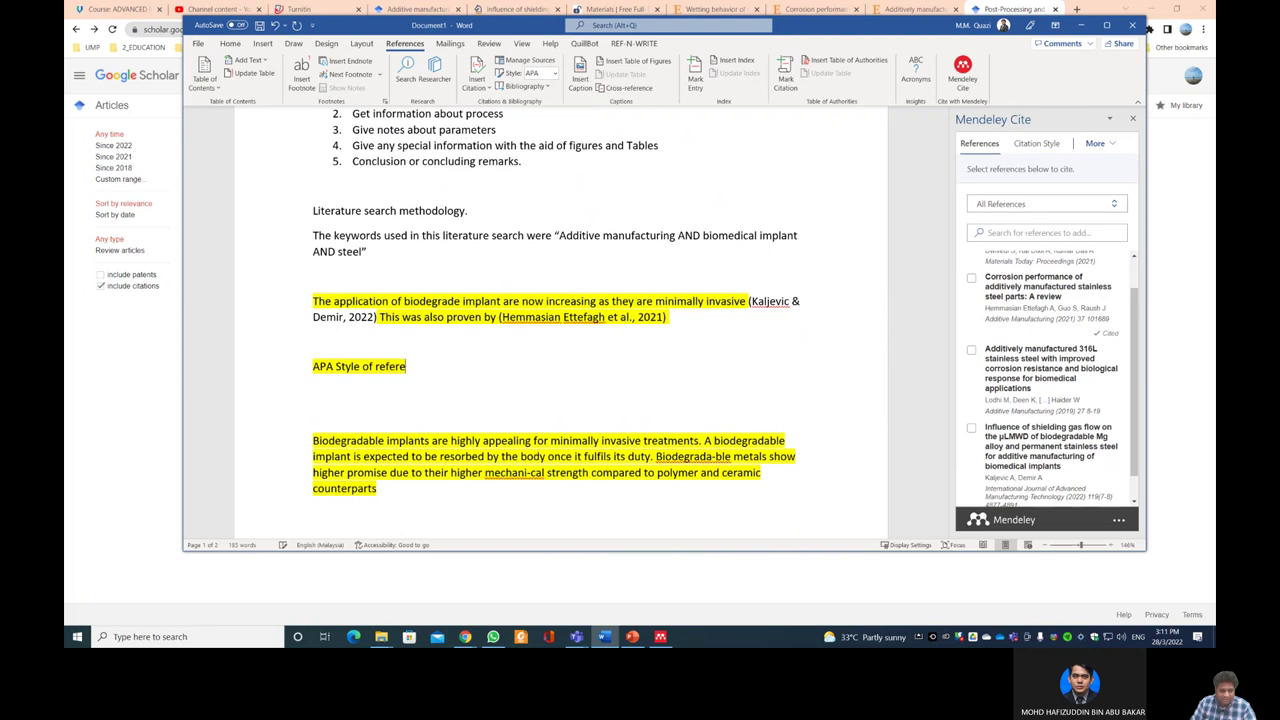
text(APA Style of referencing)
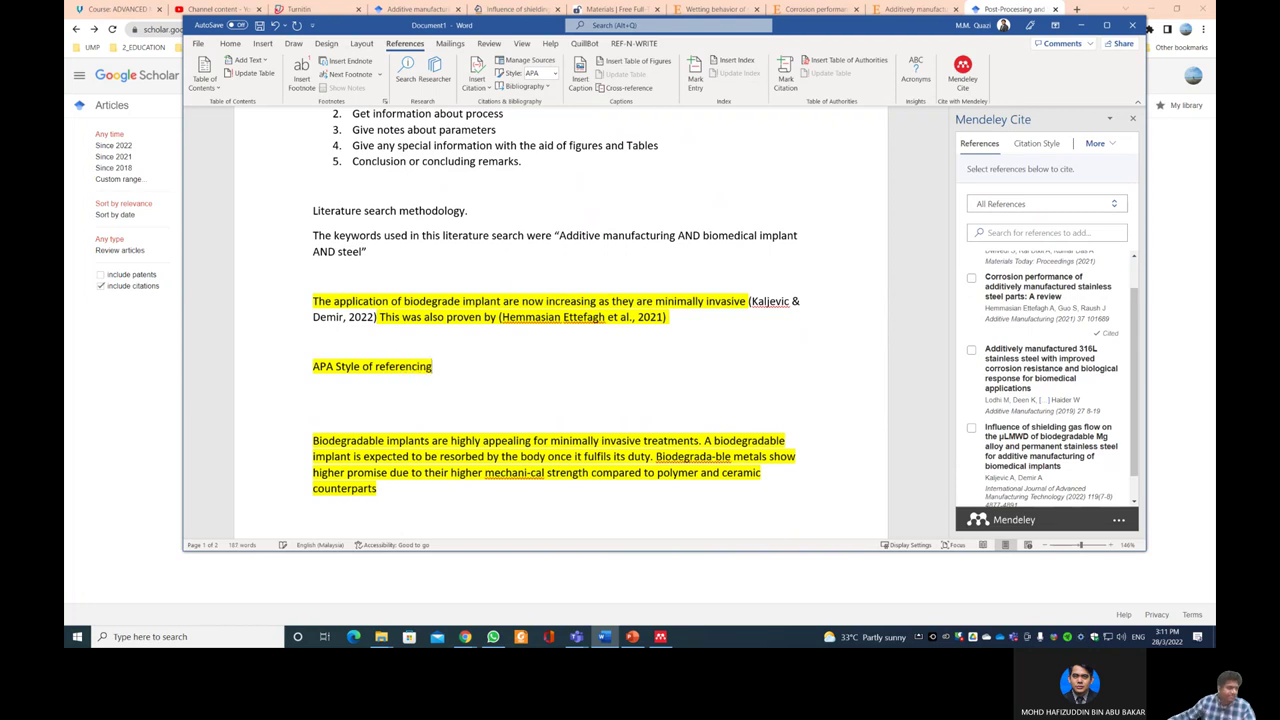
drag(668, 318, 318, 290)
click(488, 363)
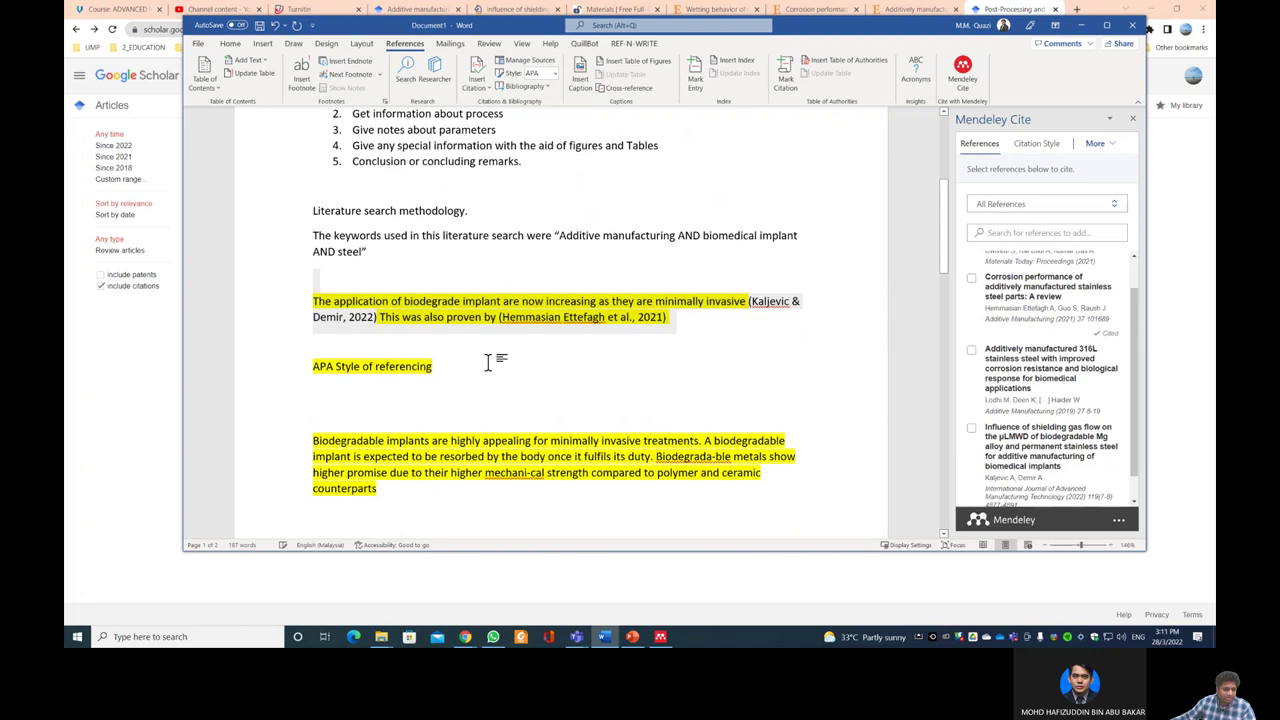
Apply the Cite Them Right Harvard, Vancouver, then AMA 11th edition citation styles in turn
click(1041, 146)
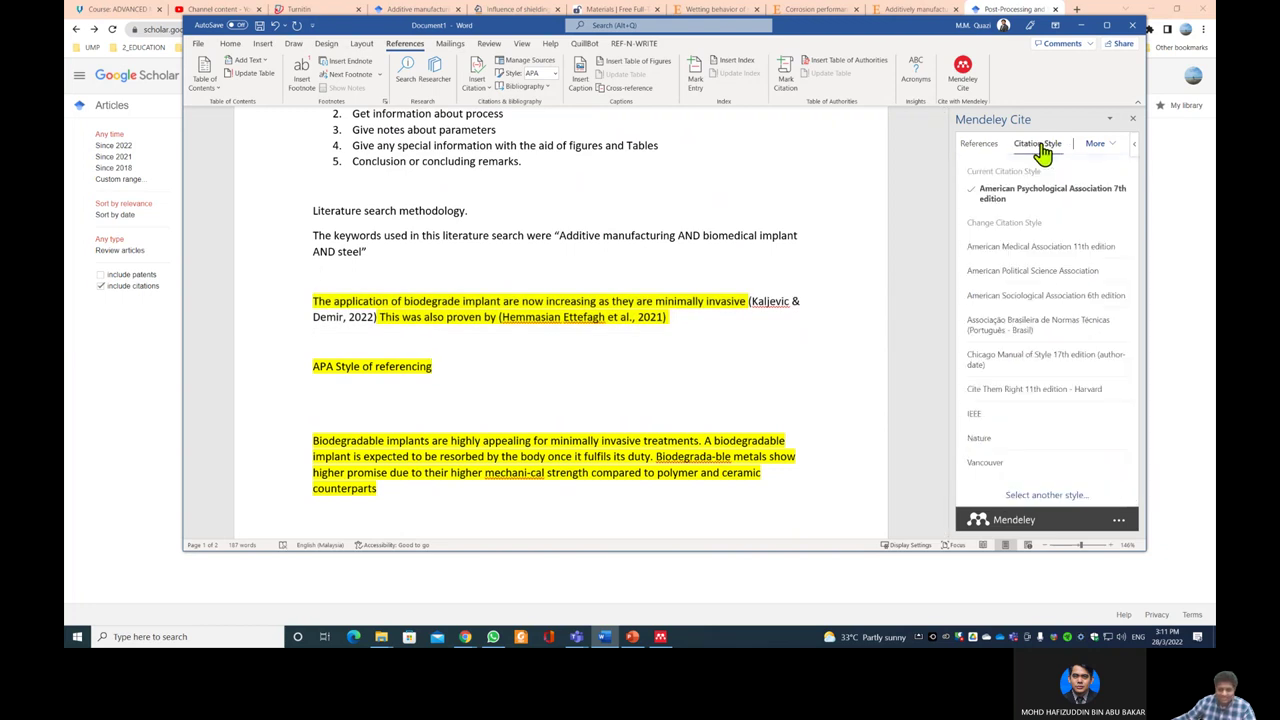
click(1005, 398)
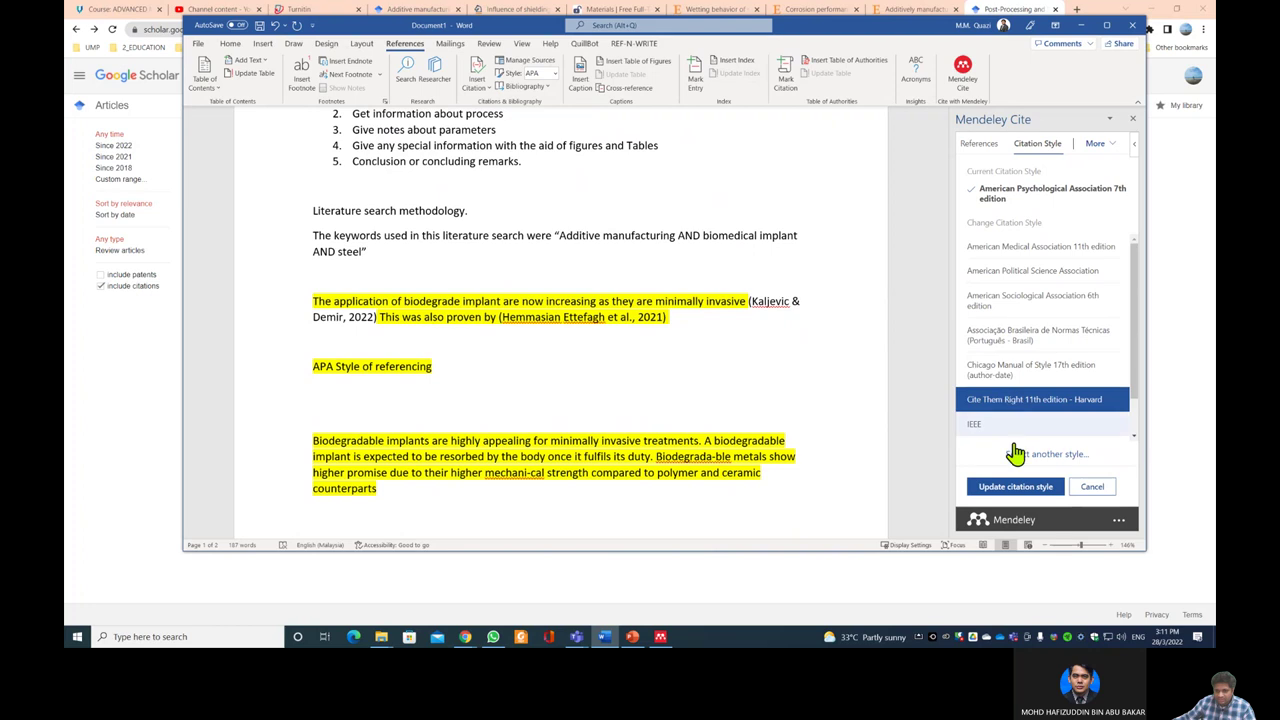
click(1032, 490)
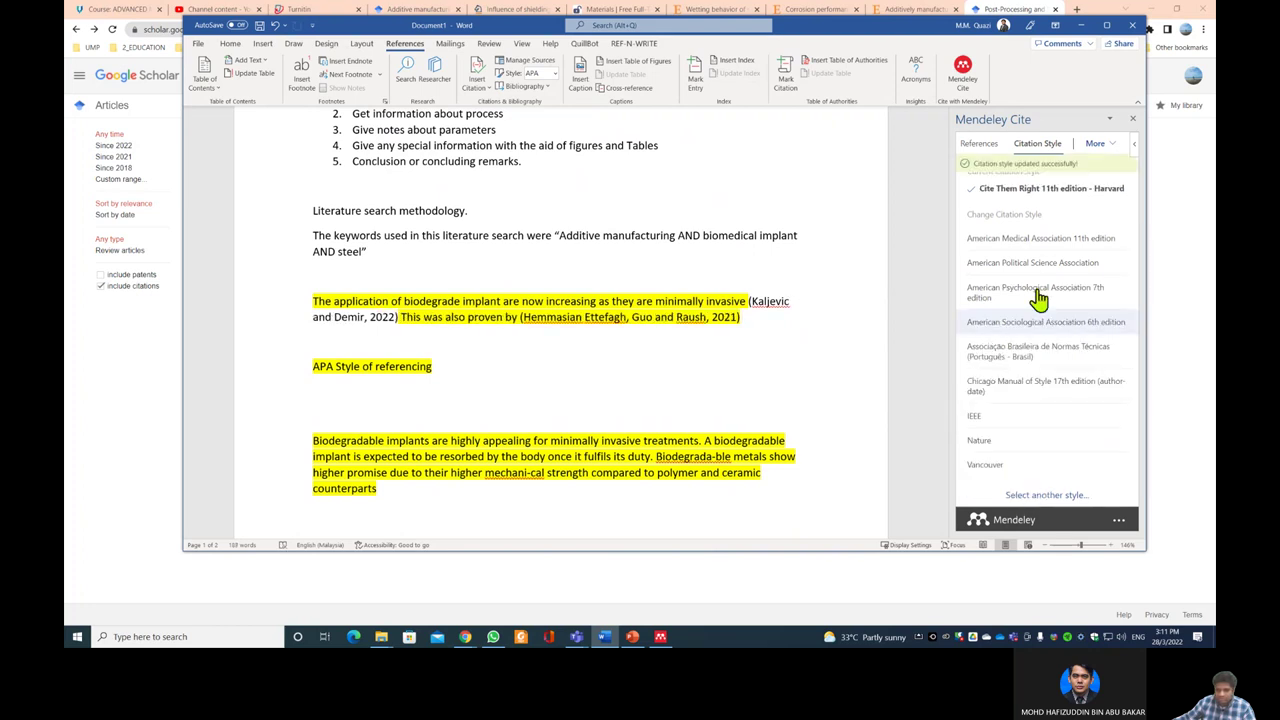
click(1026, 466)
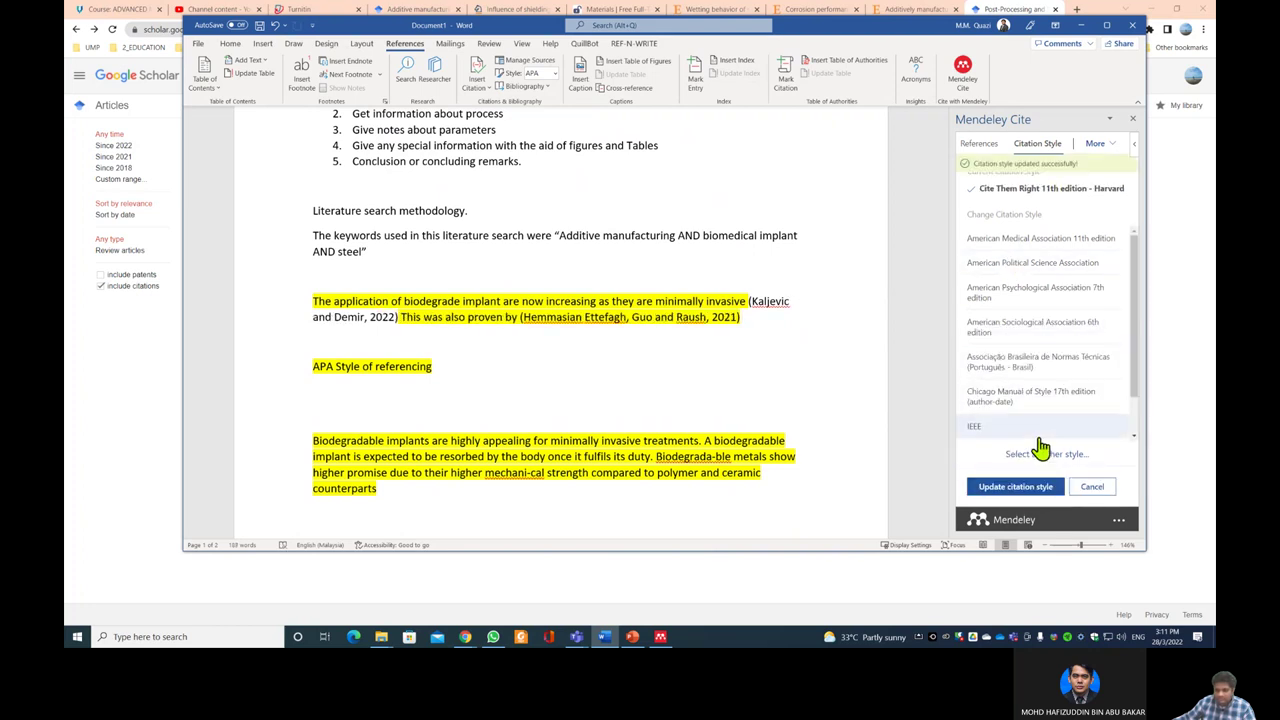
click(1038, 487)
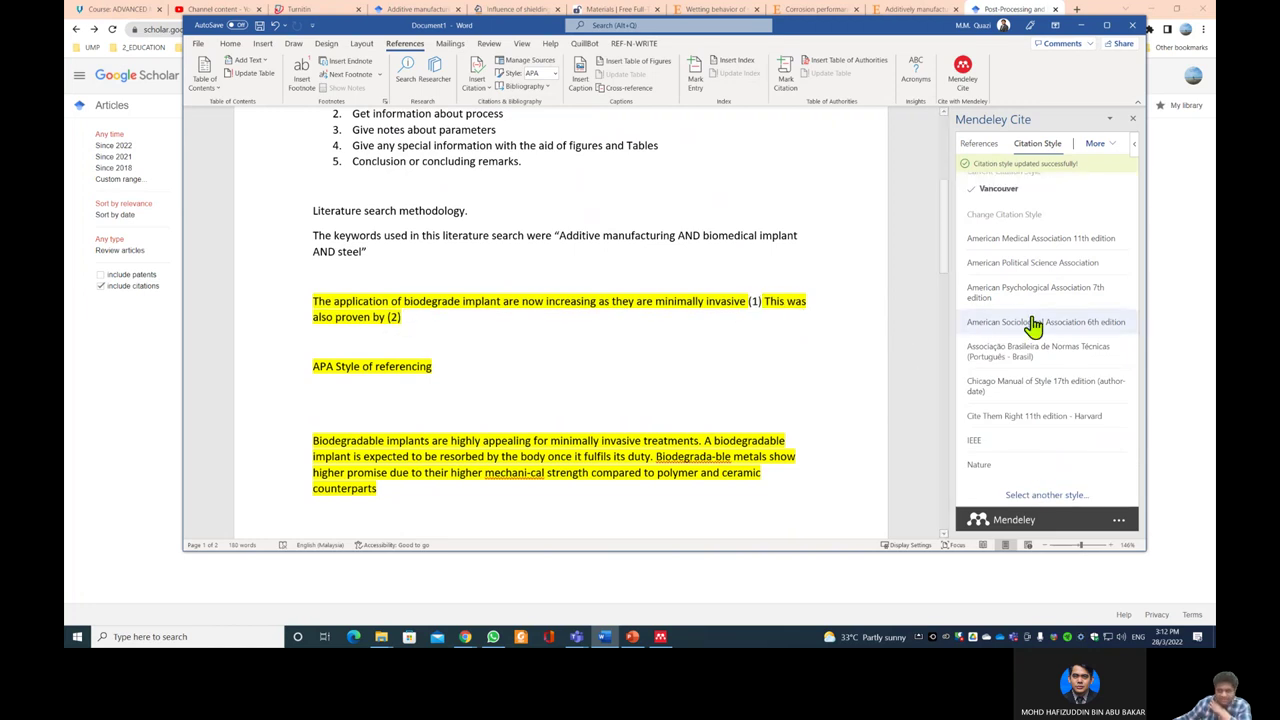
click(1038, 240)
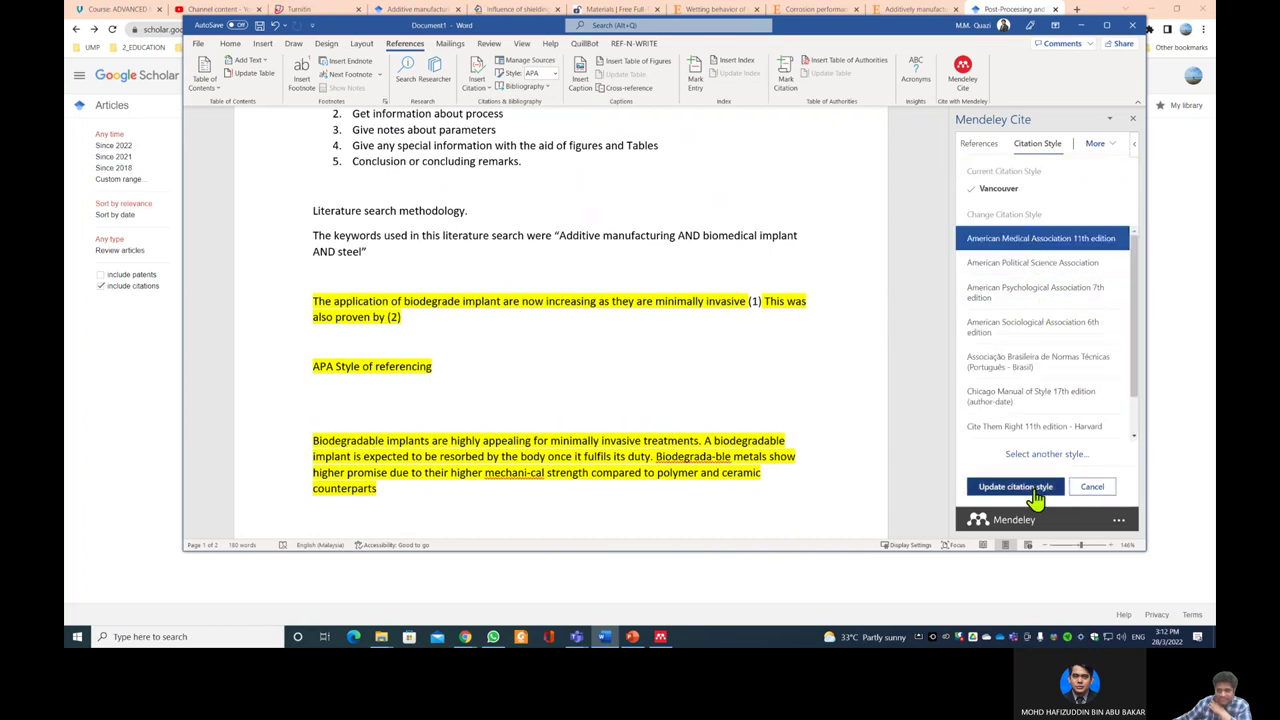
click(1030, 486)
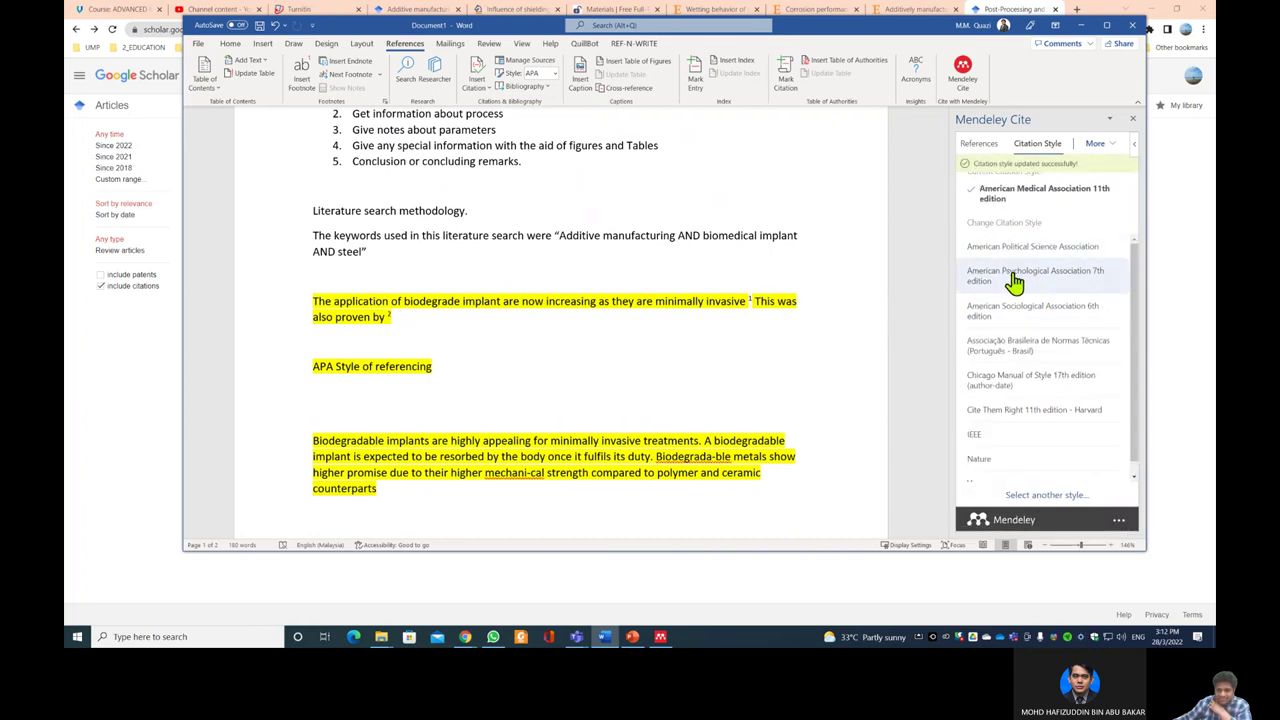
Apply the ASA 6th edition and ABNT styles, then return to Vancouver superscript numbering
click(1022, 312)
click(1030, 486)
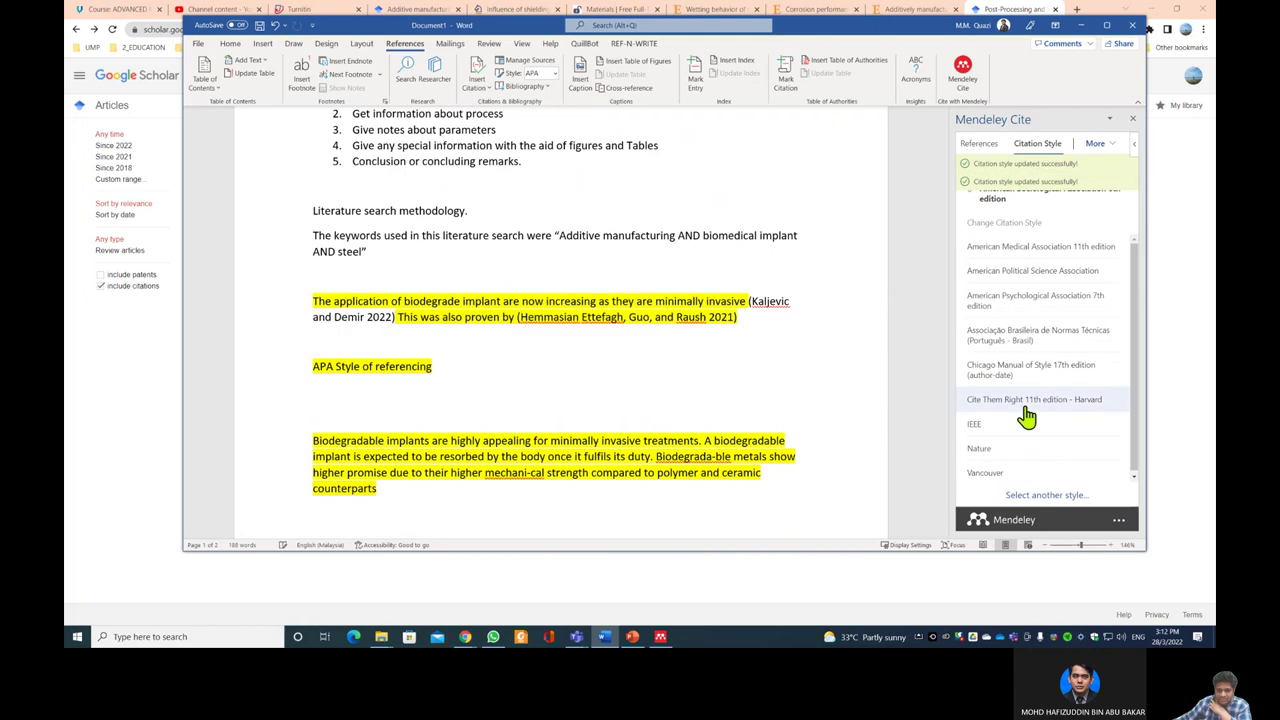
click(1022, 338)
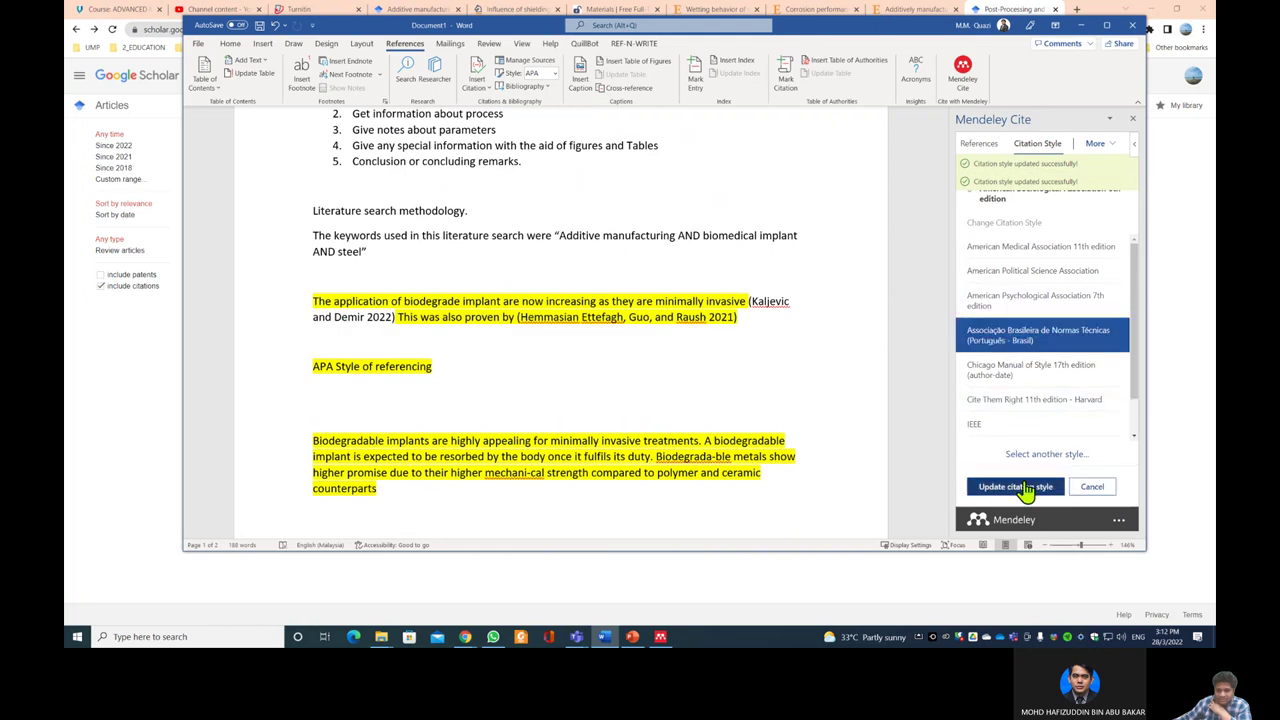
click(1023, 486)
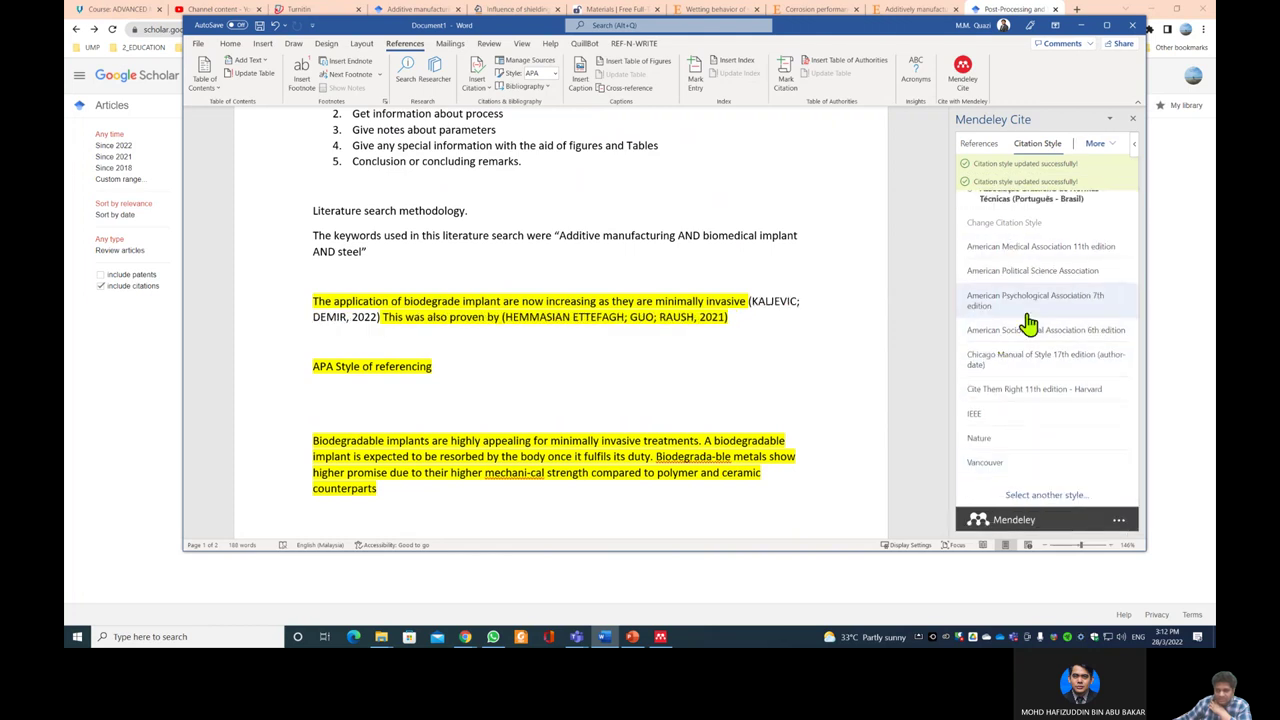
click(1035, 462)
click(1038, 486)
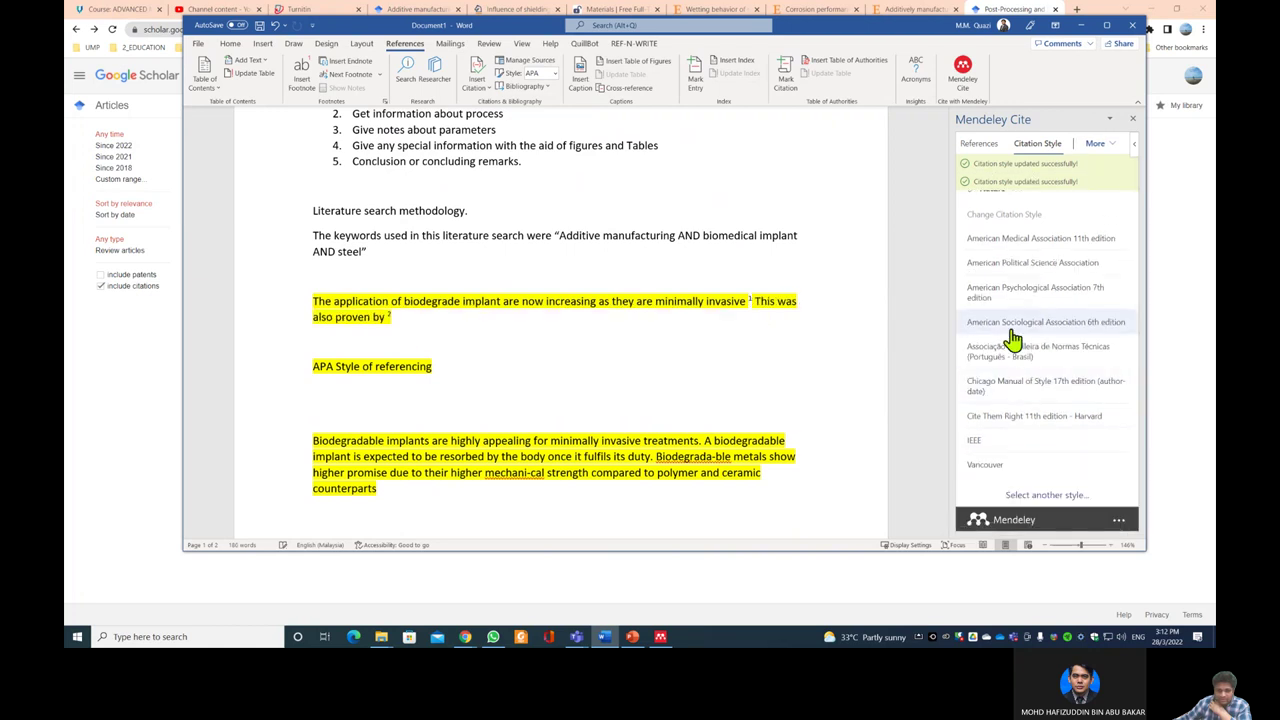
Search 'elsevier' among citation styles and apply Elsevier - Vancouver so citations read [1] and [2]
click(1036, 492)
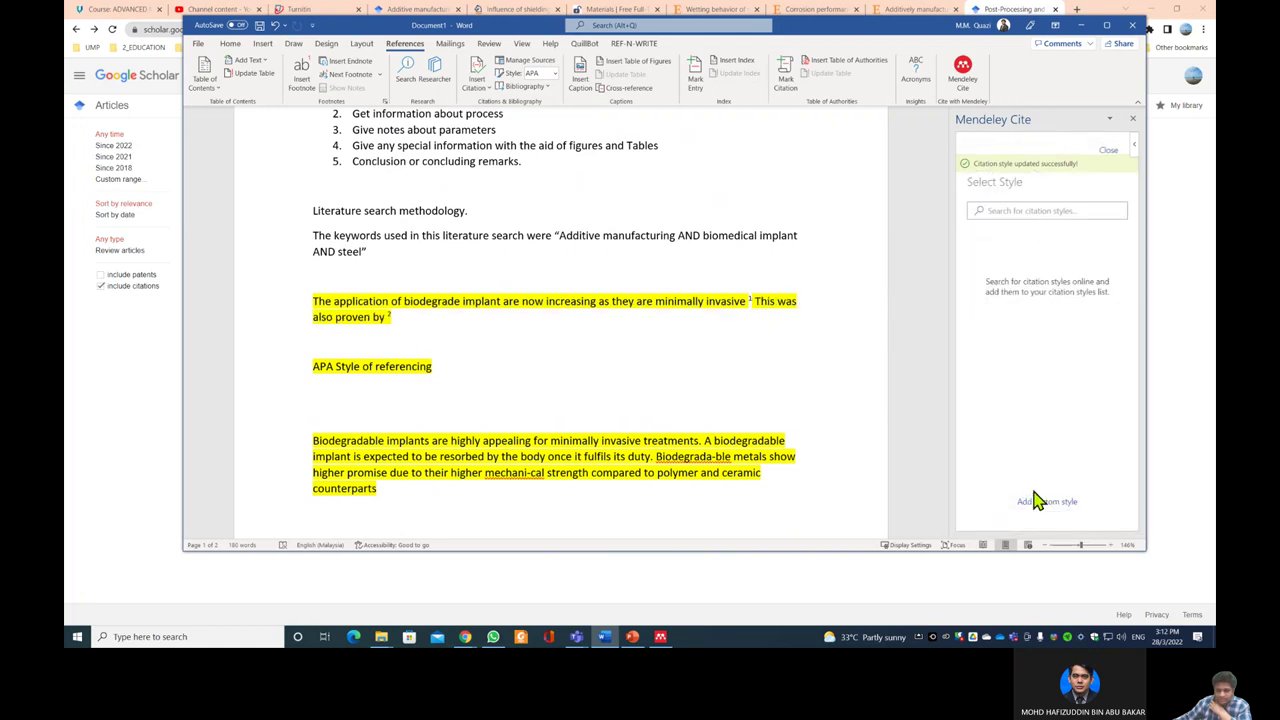
click(1003, 209)
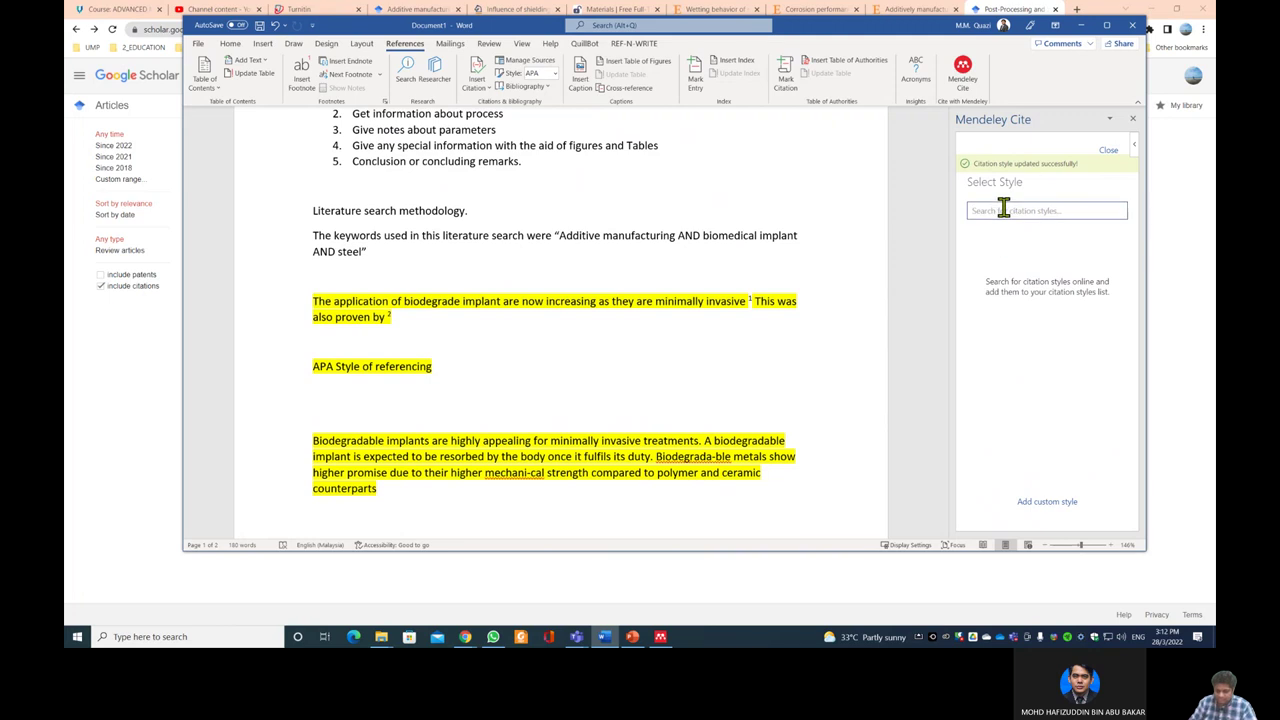
text(elsevier)
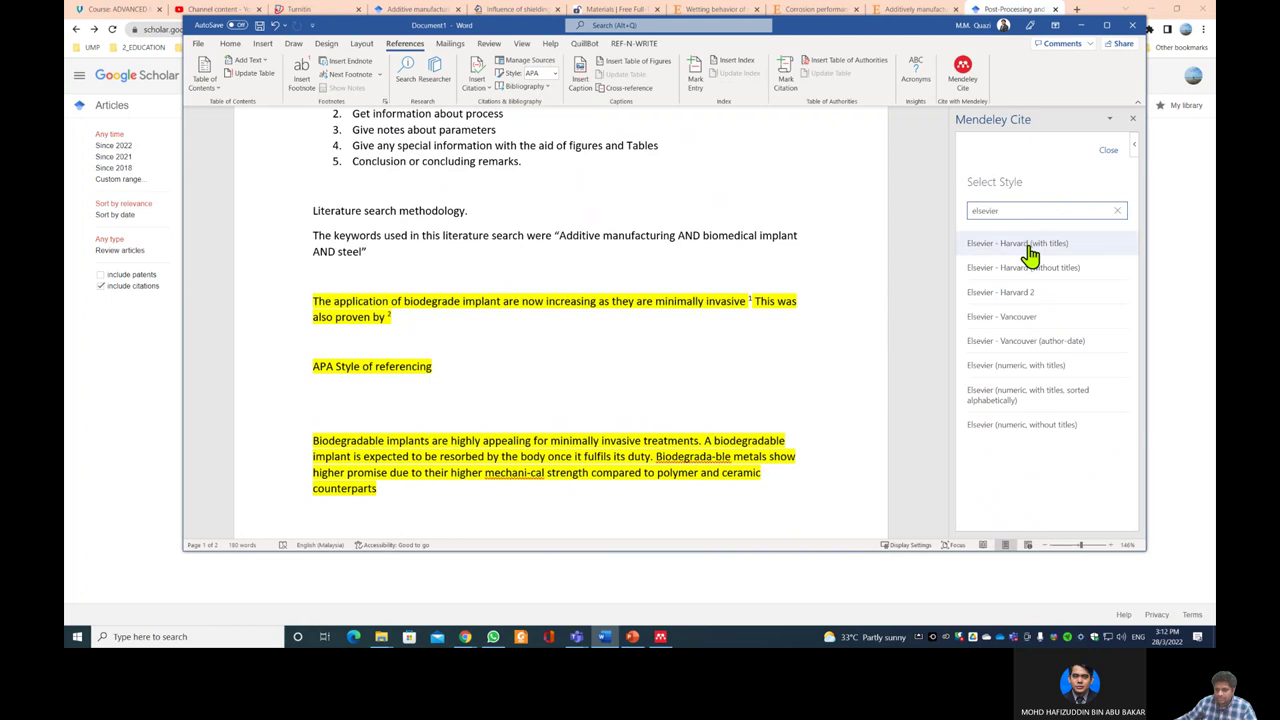
click(1033, 327)
click(1043, 514)
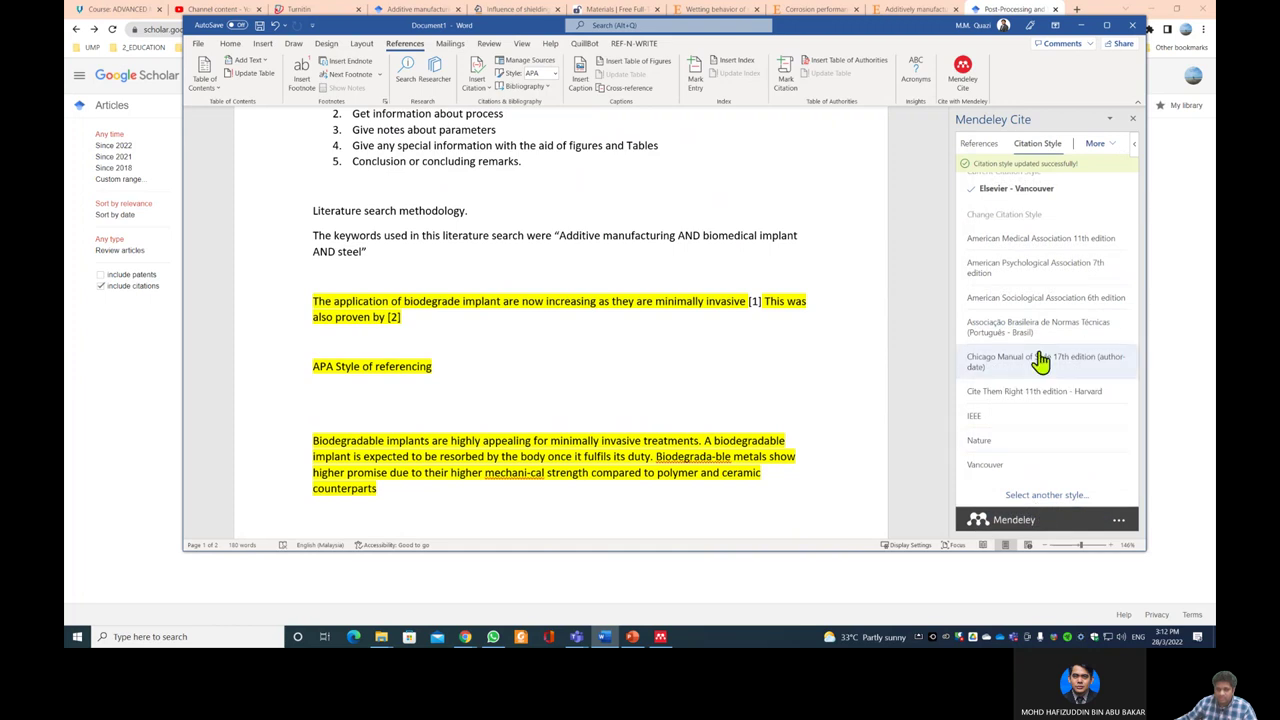
click(1044, 496)
click(1036, 217)
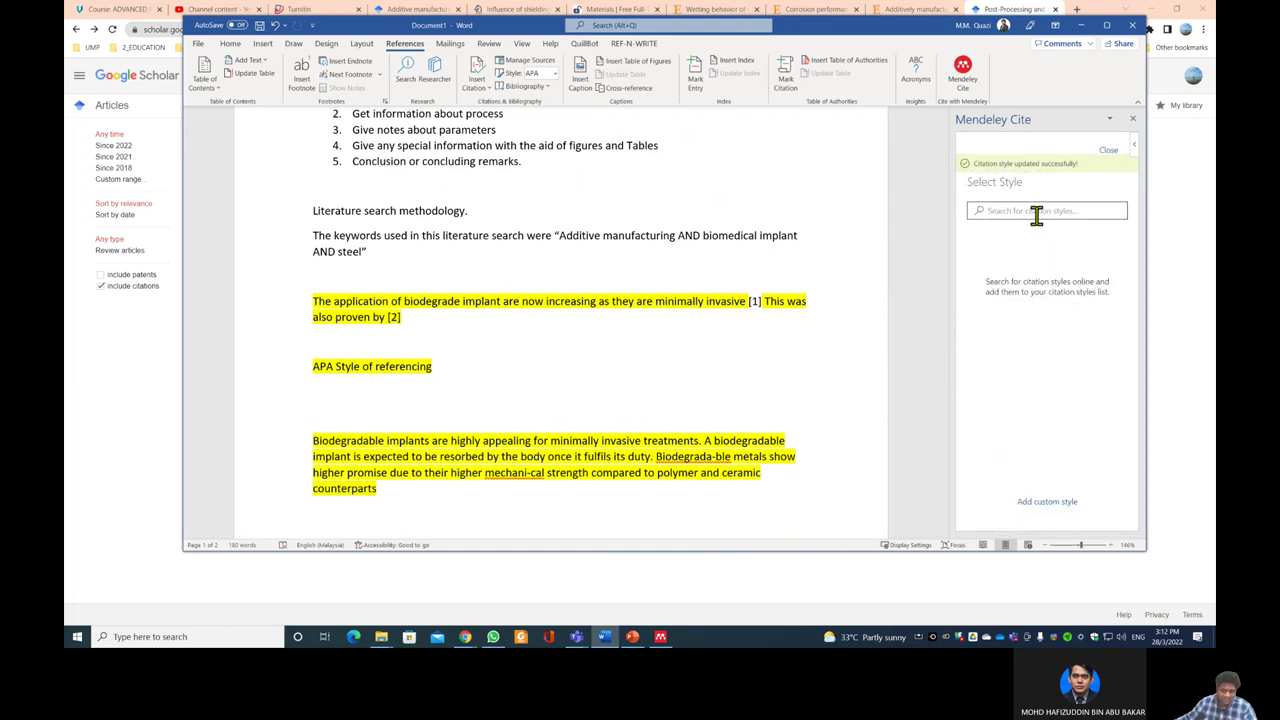
click(1106, 150)
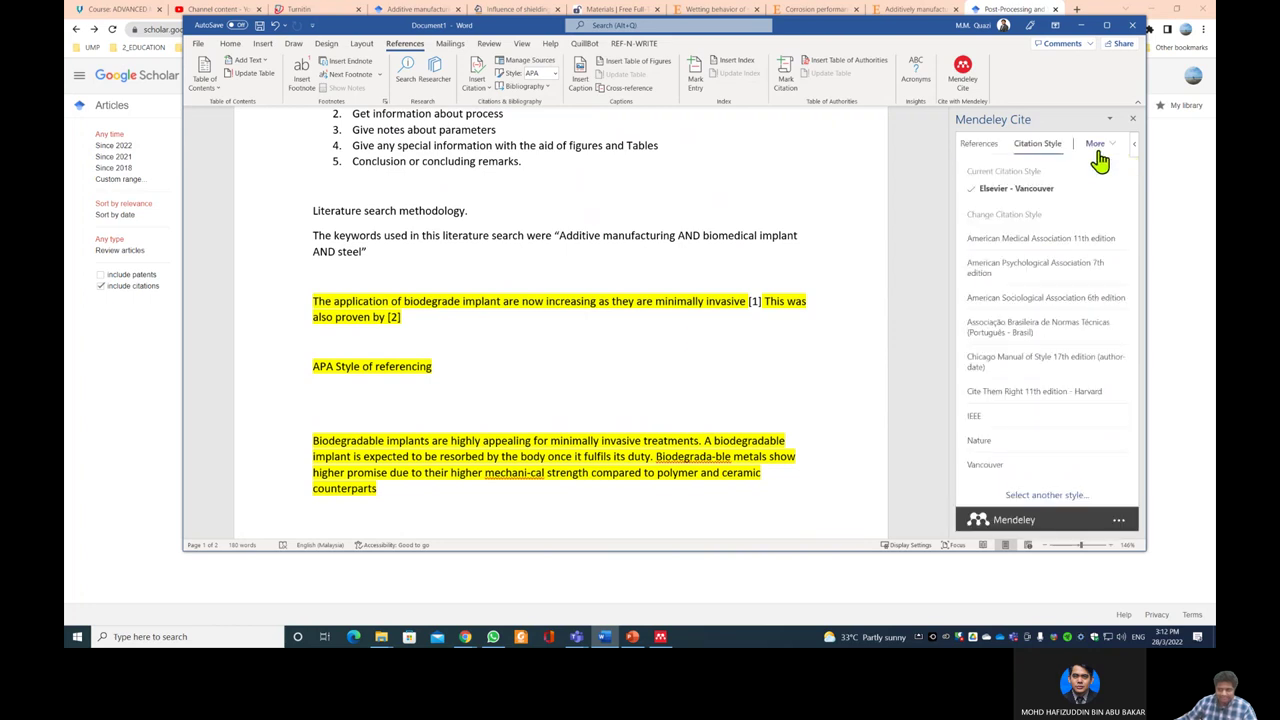
Check the renumbered [1] and [2] citations in the draft, then bring Google Scholar forward
click(611, 346)
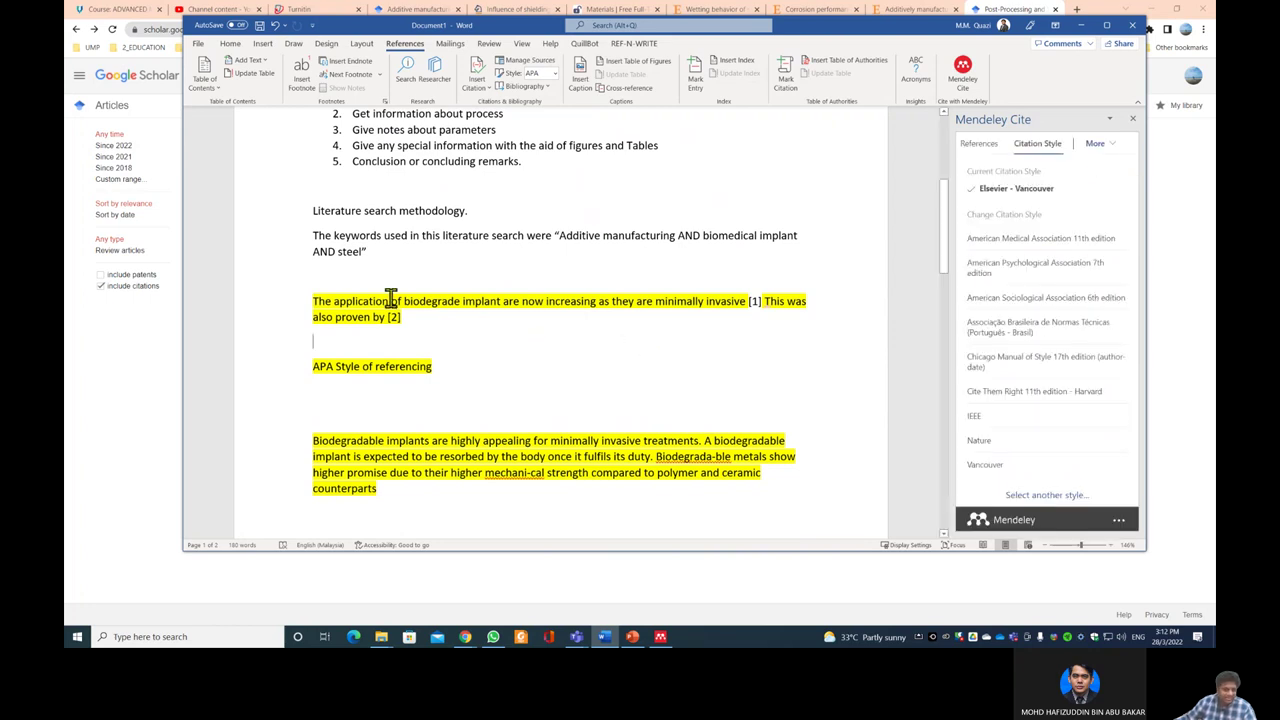
drag(308, 301, 421, 318)
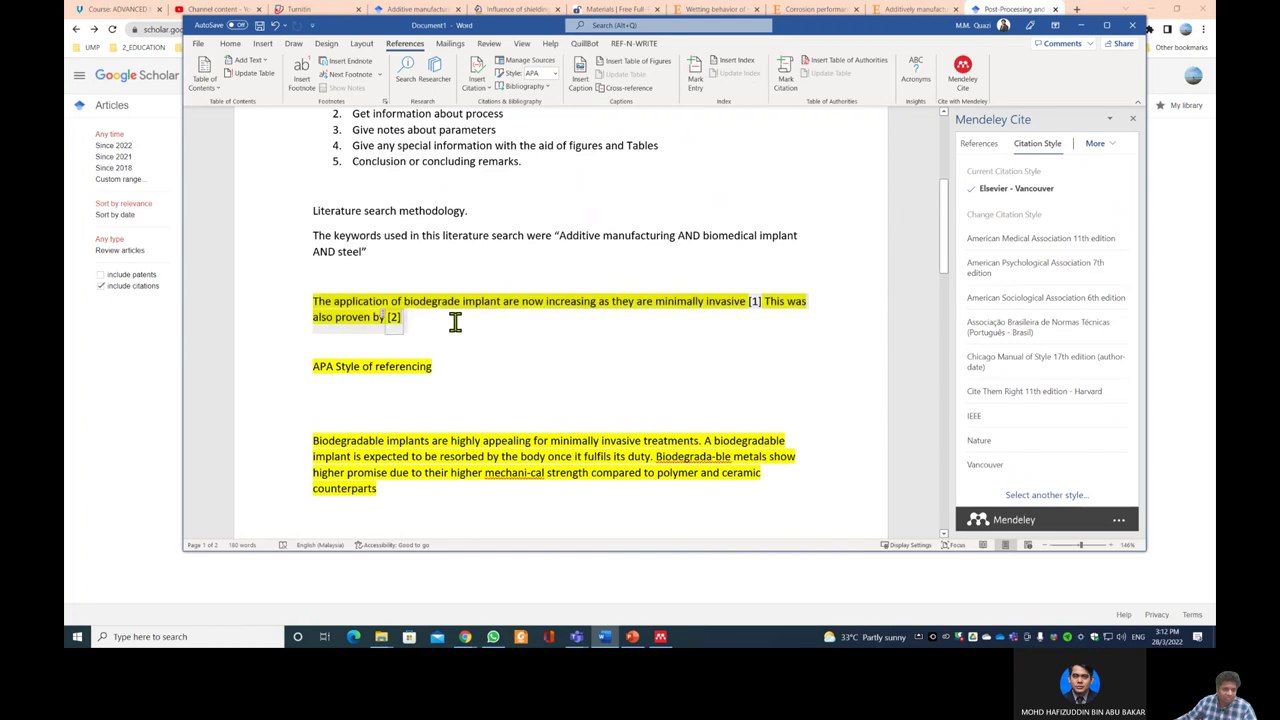
click(450, 320)
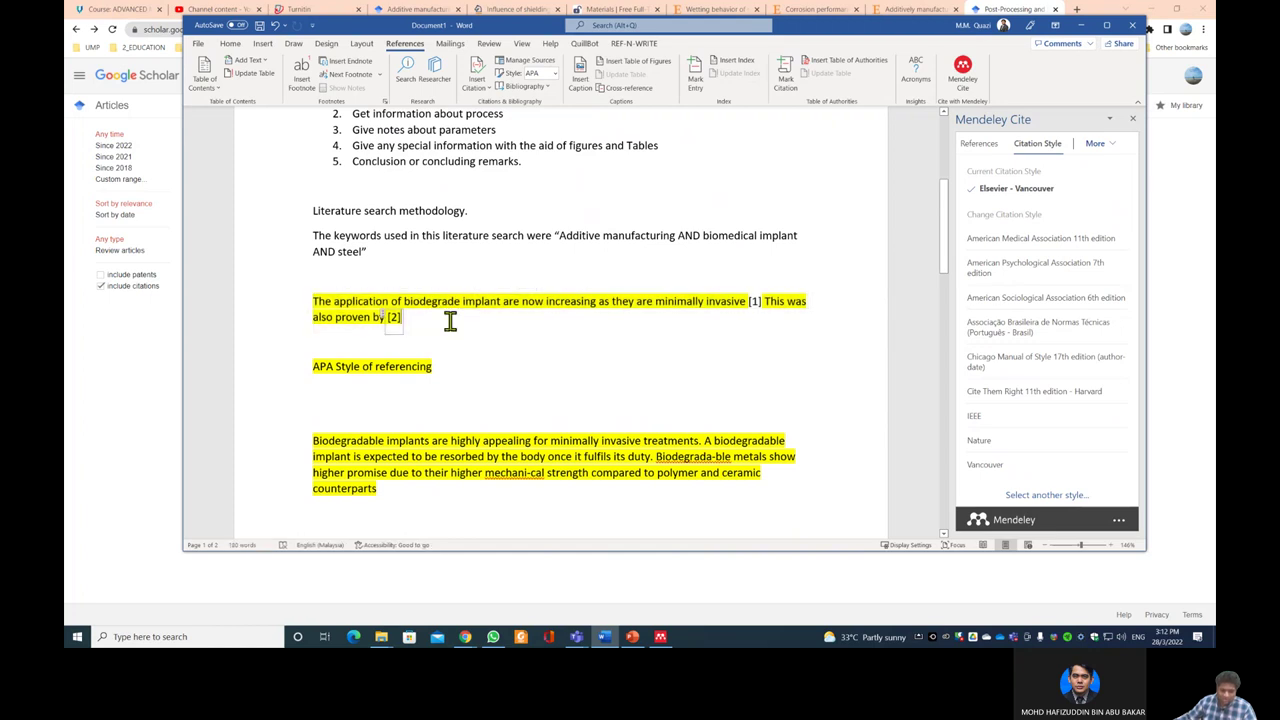
scroll(468, 362, down, 5)
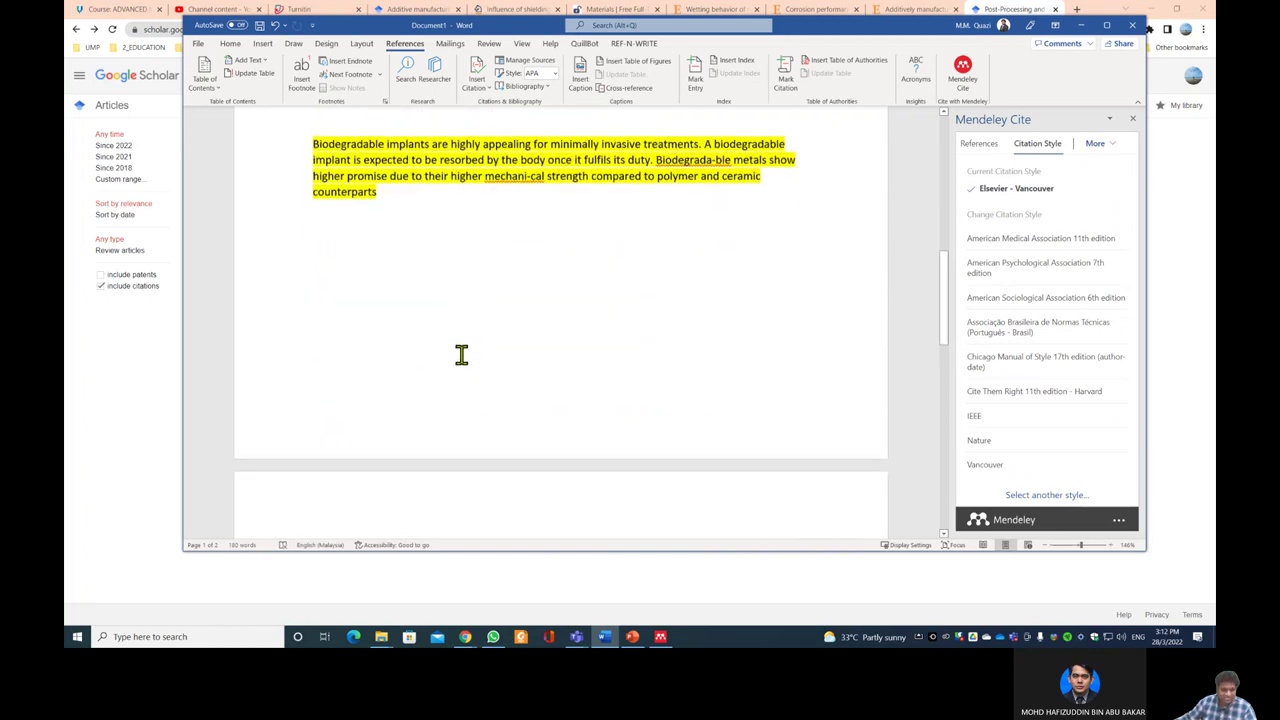
scroll(460, 351, up, 1)
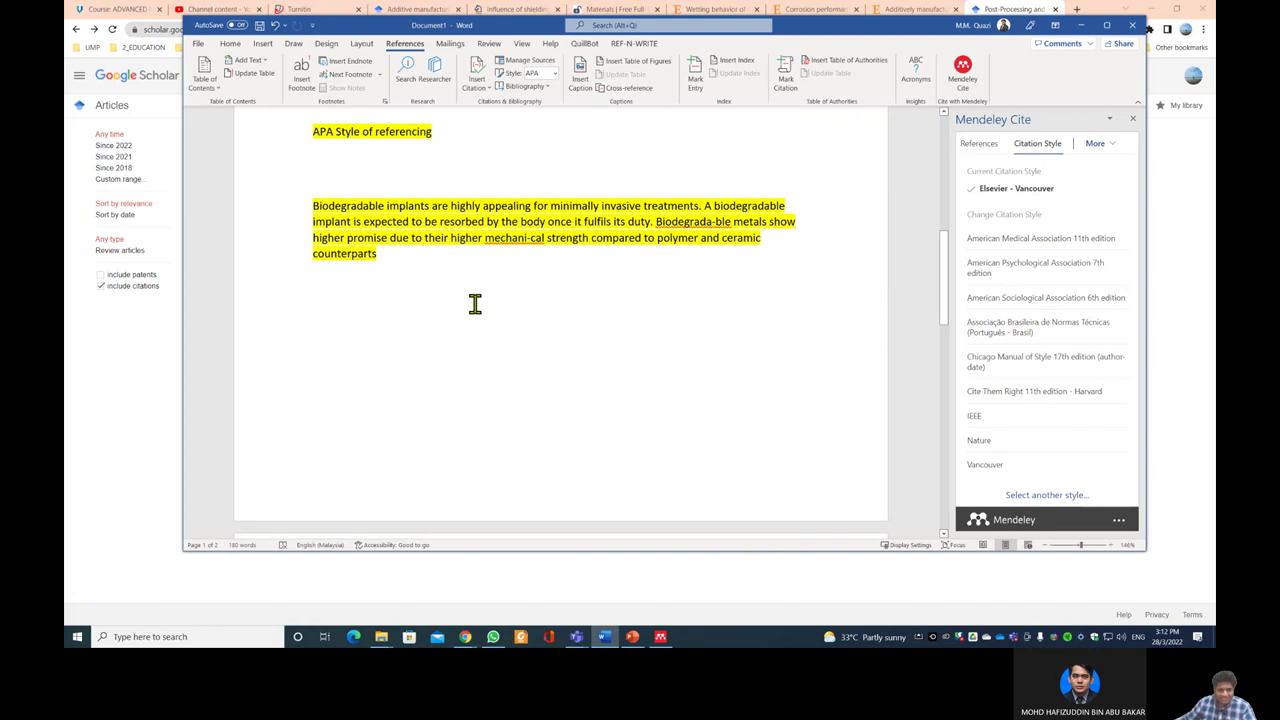
scroll(475, 303, up, 2)
click(1158, 325)
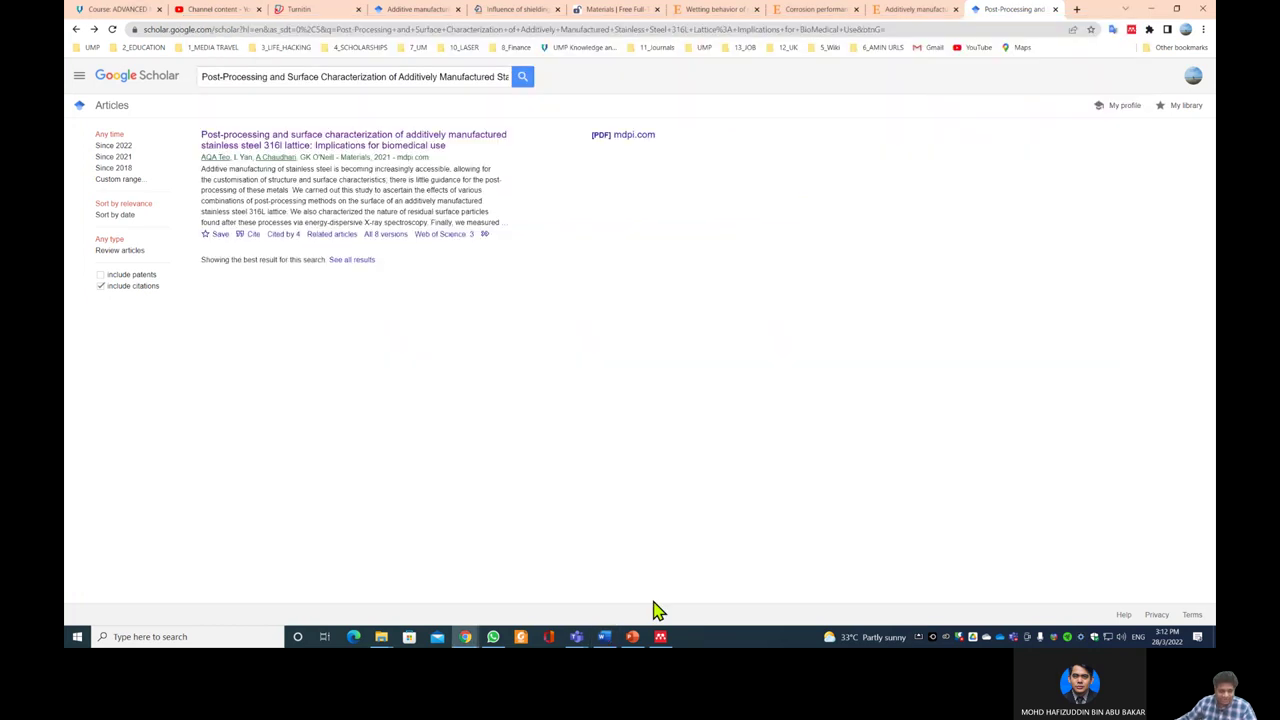
Open Fig. 1 of the wetting-behavior article as a high-res image and copy it
click(738, 12)
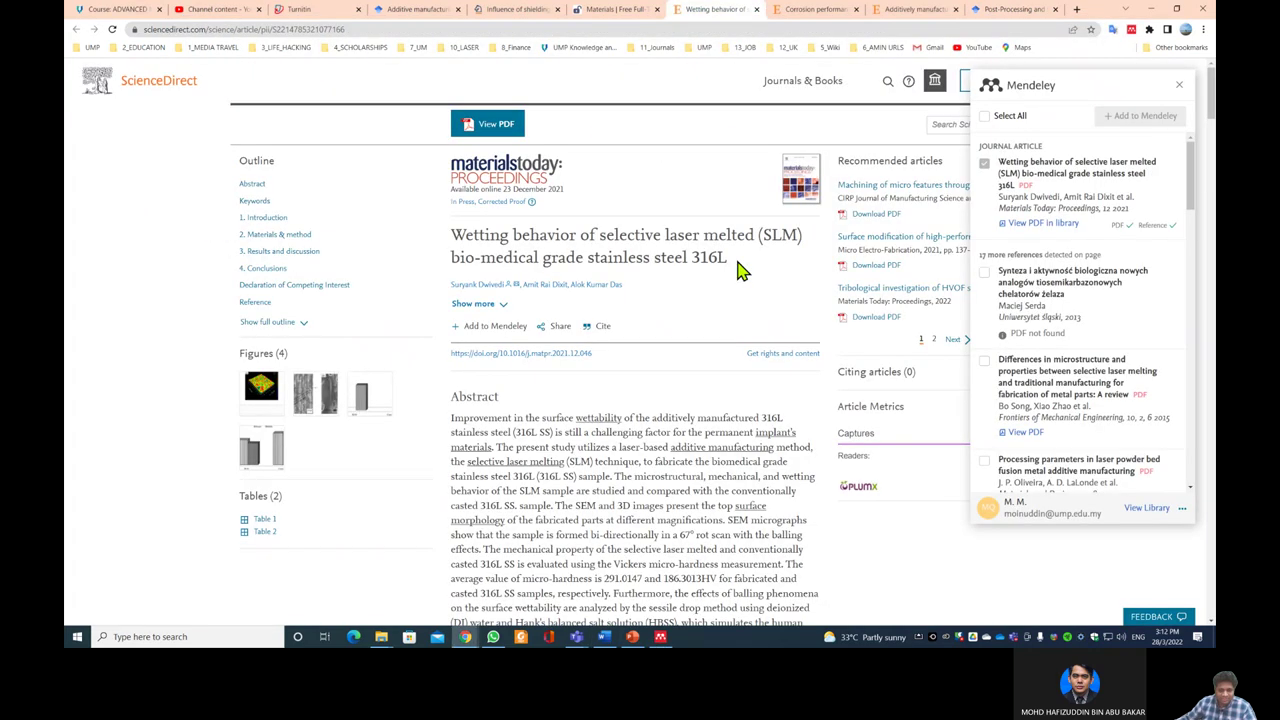
scroll(737, 271, down, 10)
scroll(681, 271, down, 15)
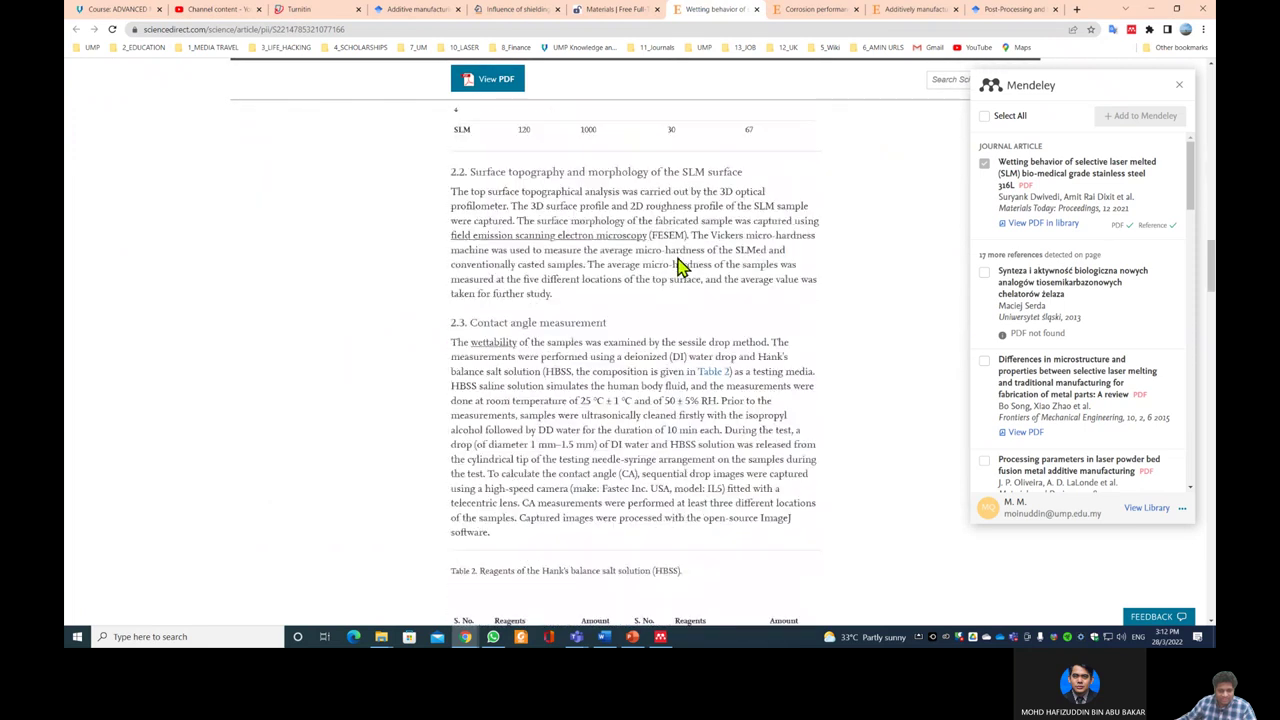
scroll(695, 250, down, 2)
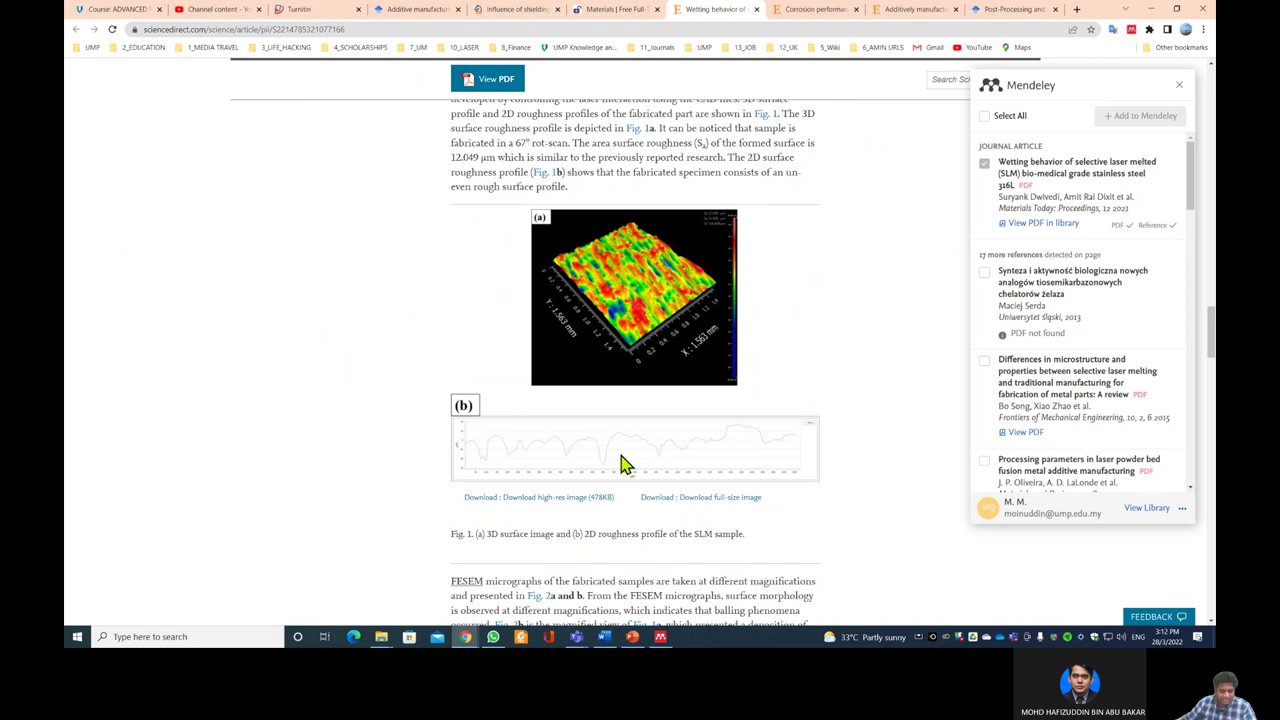
click(601, 510)
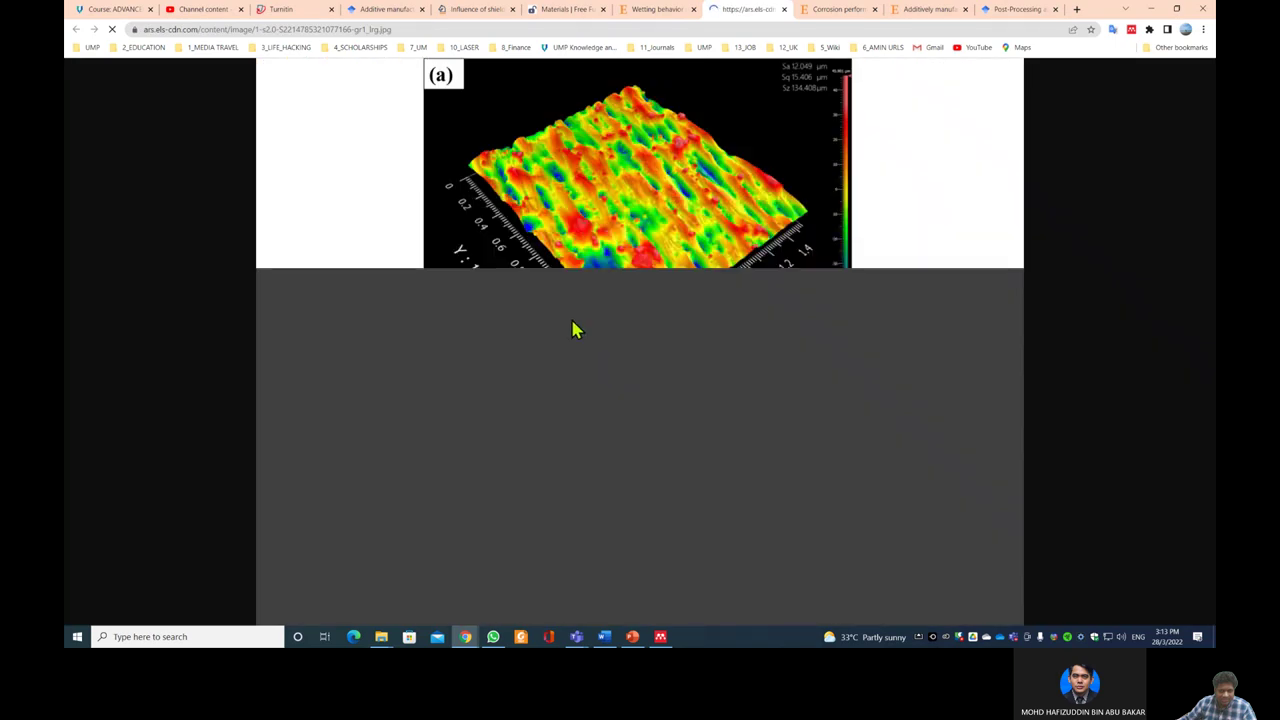
right_click(588, 221)
click(617, 254)
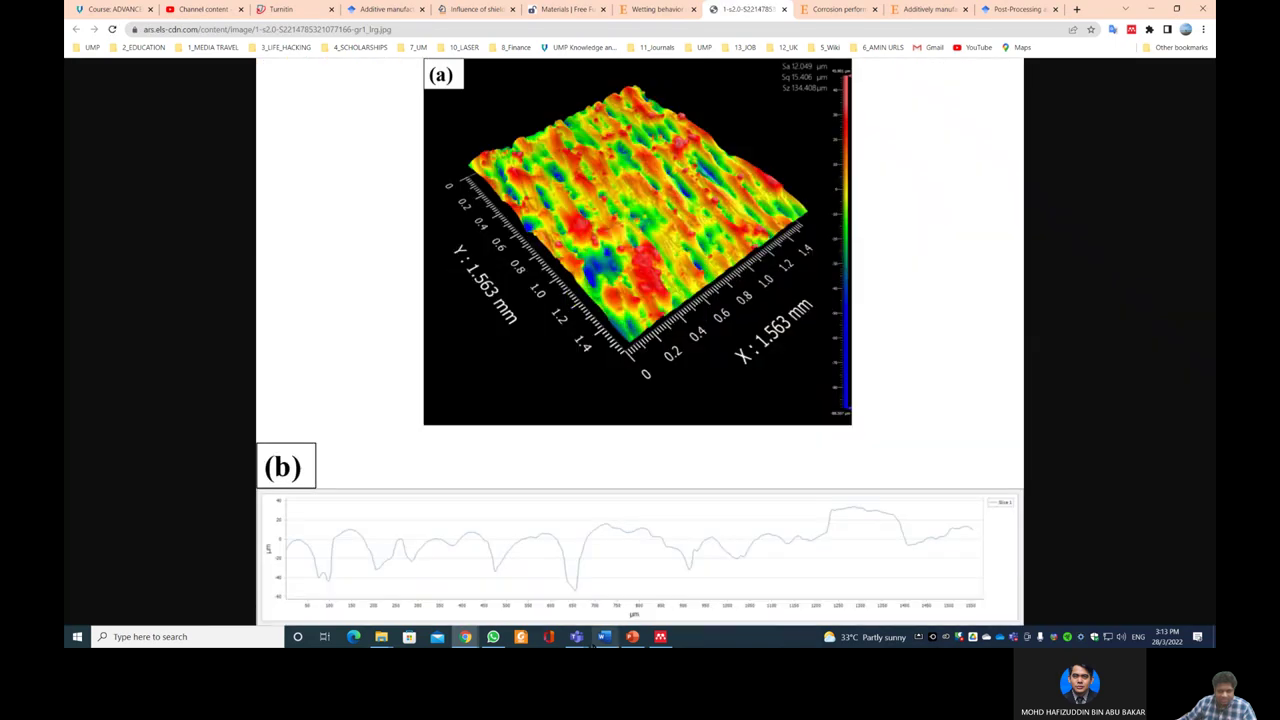
Paste the copied surface figure onto the Word draft's second page
click(604, 636)
click(544, 273)
key(ctrl+v)
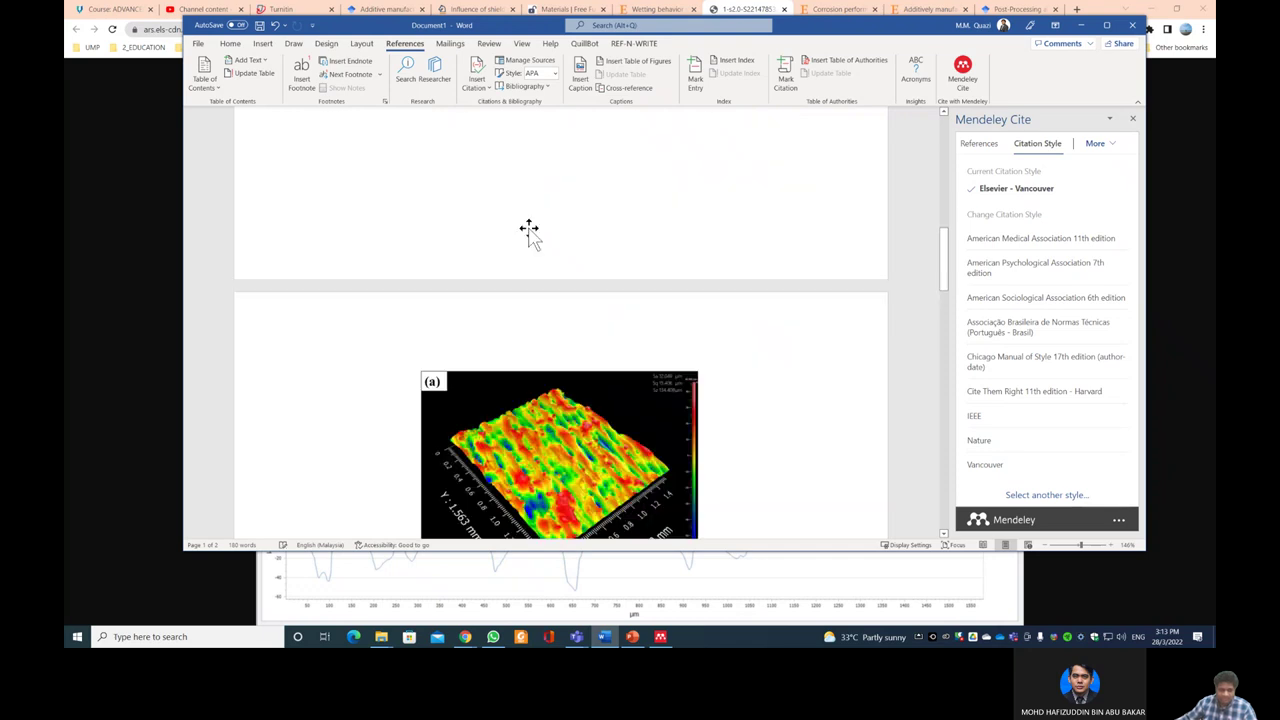
Shrink the pasted surface figure by its corner handle and centre it on the page
click(520, 242)
scroll(750, 385, down, 3)
drag(809, 353, 545, 262)
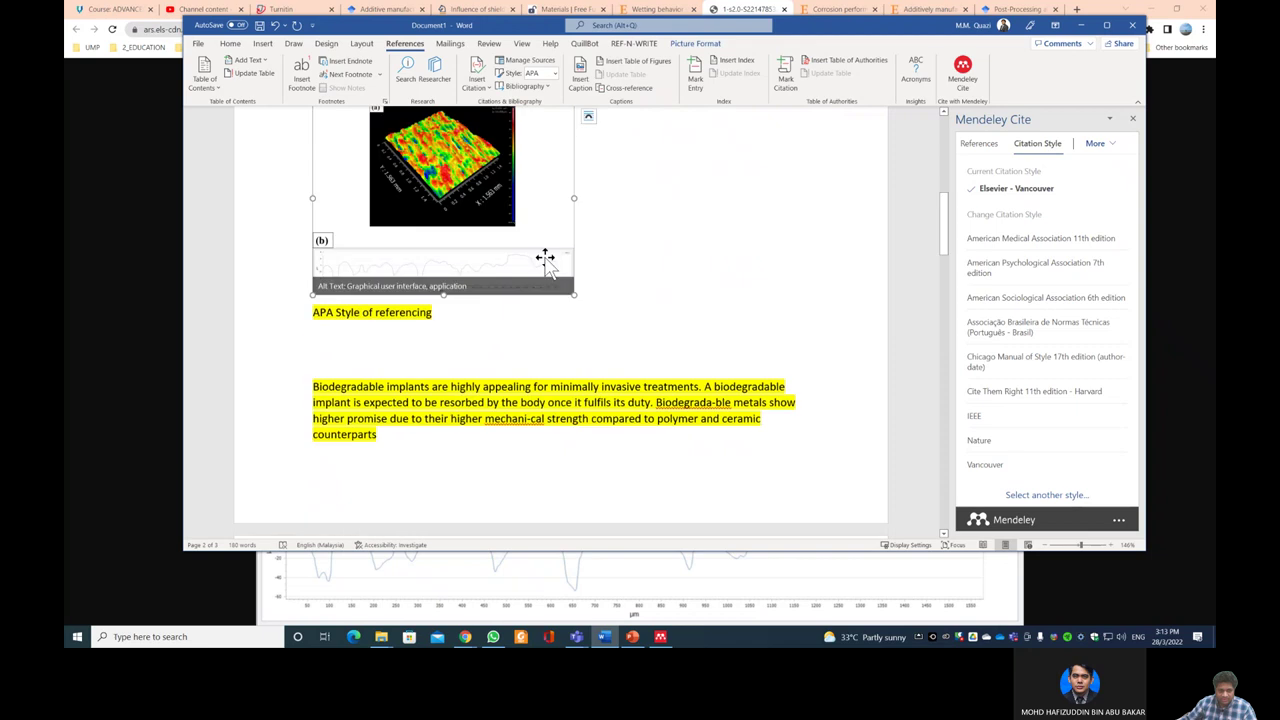
scroll(570, 310, up, 3)
click(609, 374)
click(560, 386)
click(230, 46)
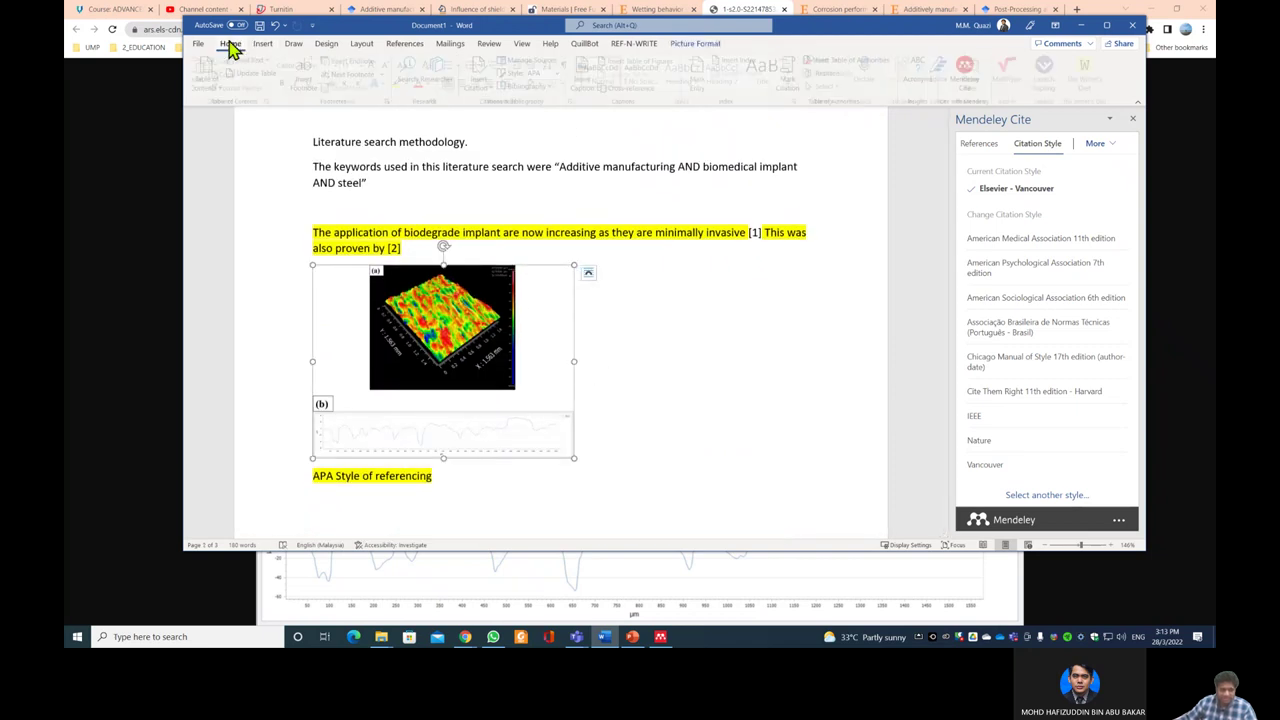
click(465, 84)
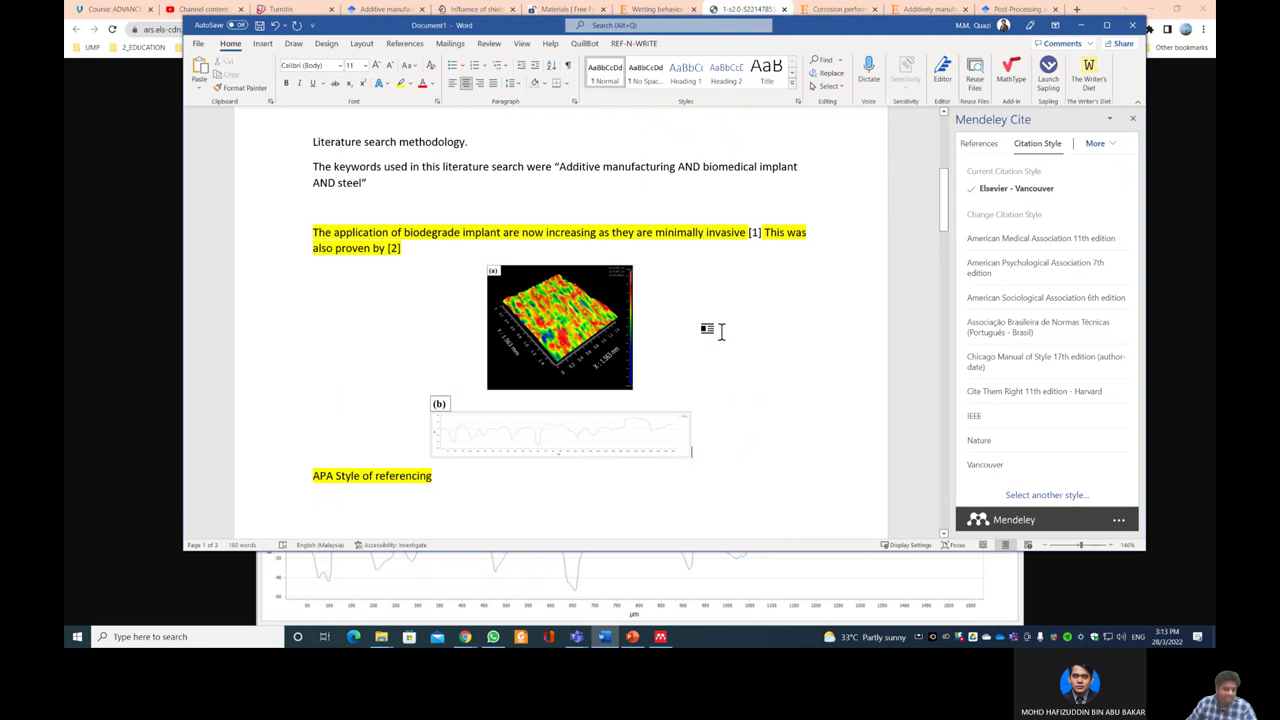
Add a centred caption below the figure reading 'Figure: AFM topographical image of'
key(Return)
key(Return)
text(Figure:)
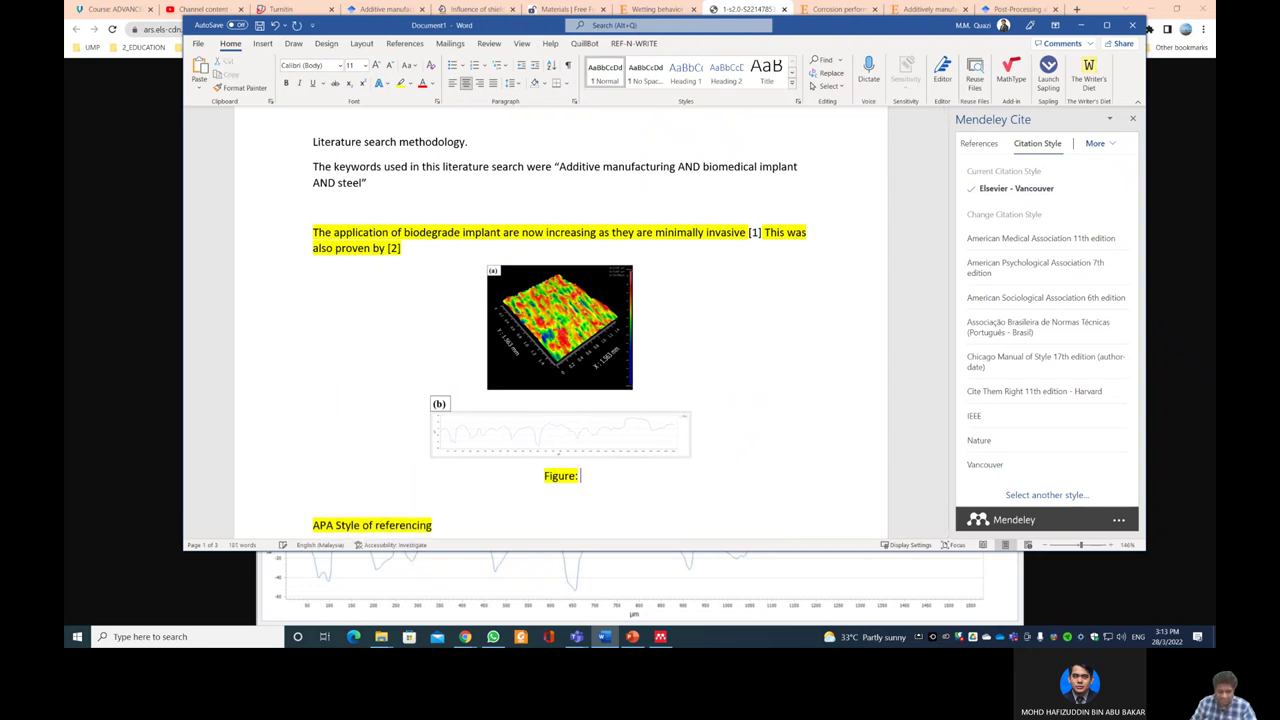
text( AFM topograp)
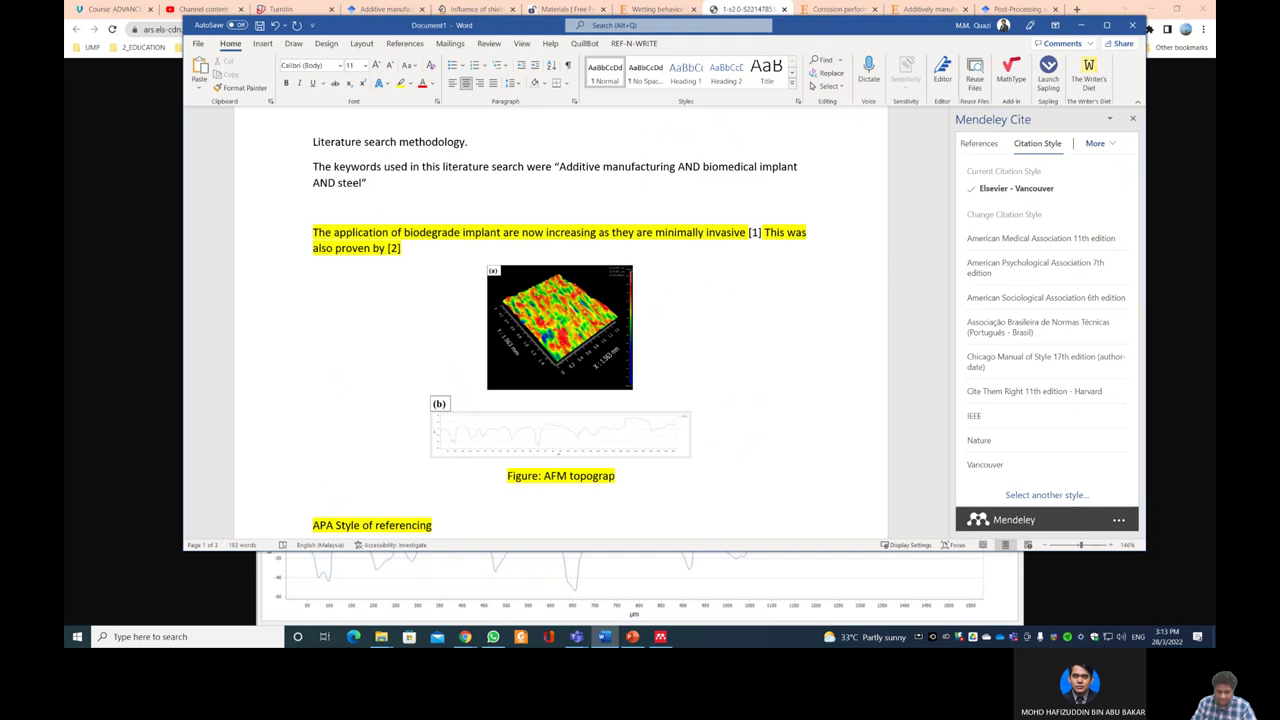
text(hical)
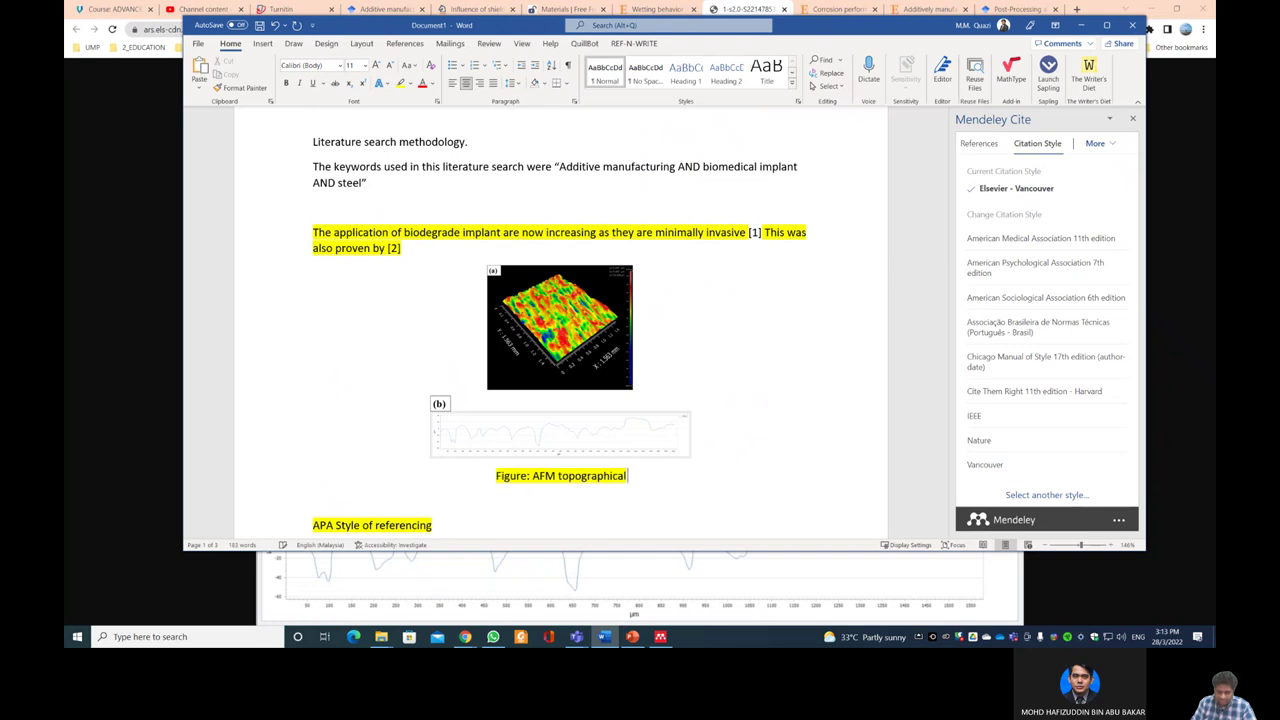
text( image )
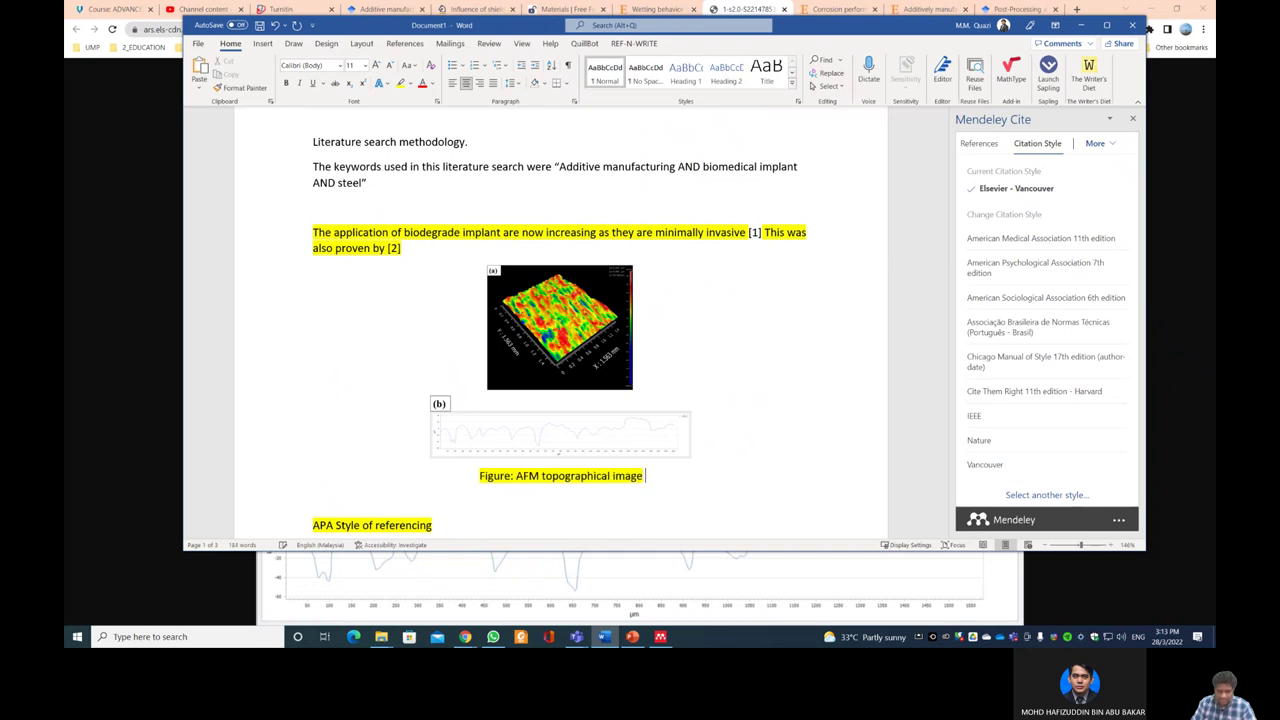
text(of sa)
key(BackSpace)
key(BackSpace)
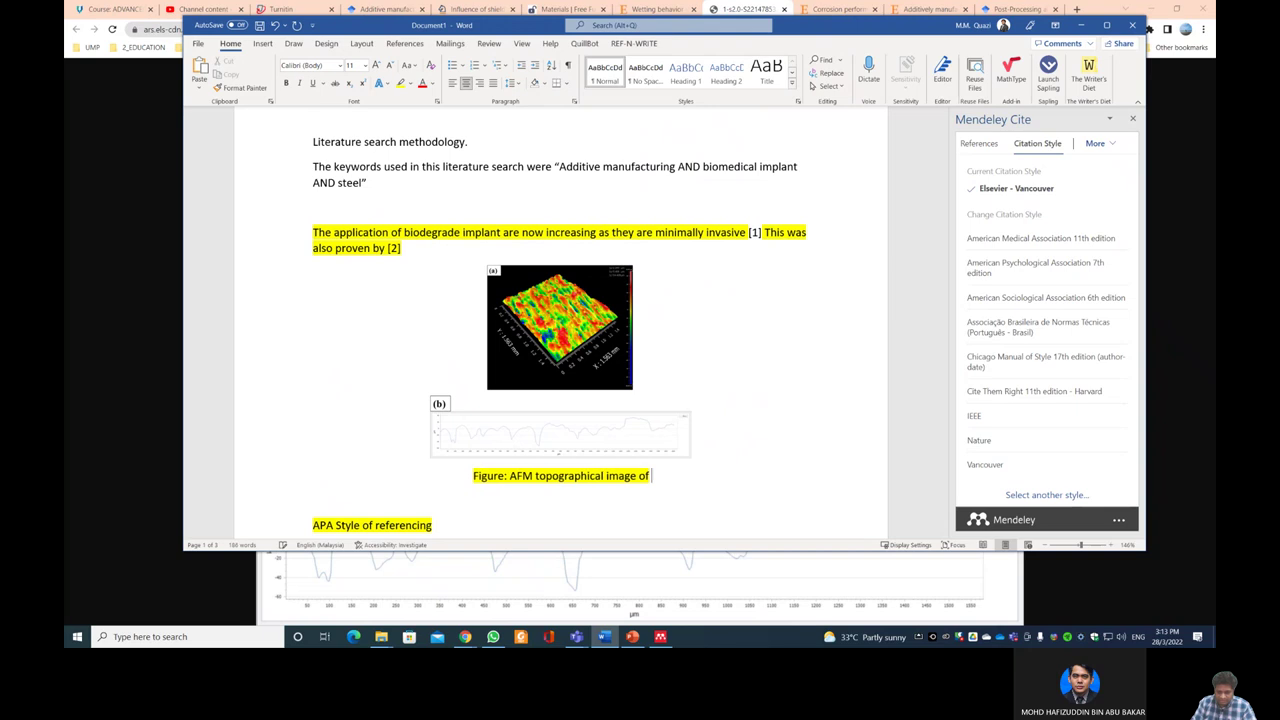
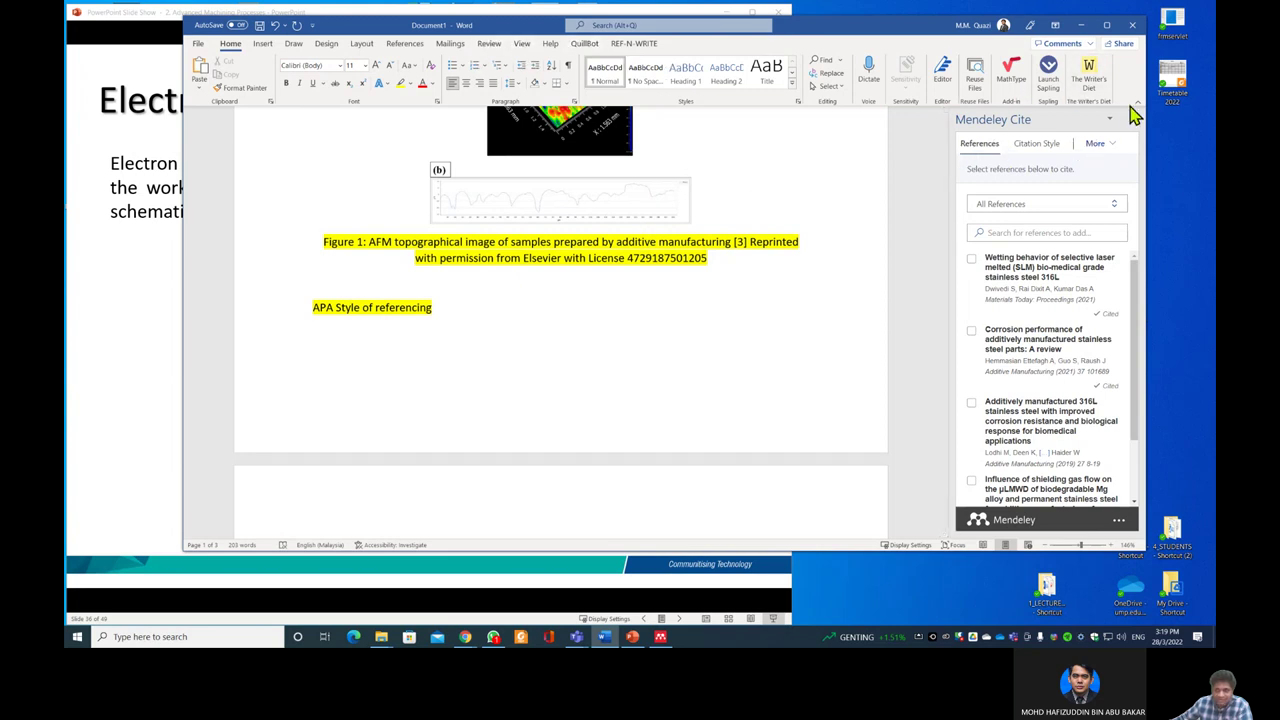
Reload Mendeley Cite from the References tab, dismiss its tip, and show the More options menu
click(1132, 118)
click(404, 44)
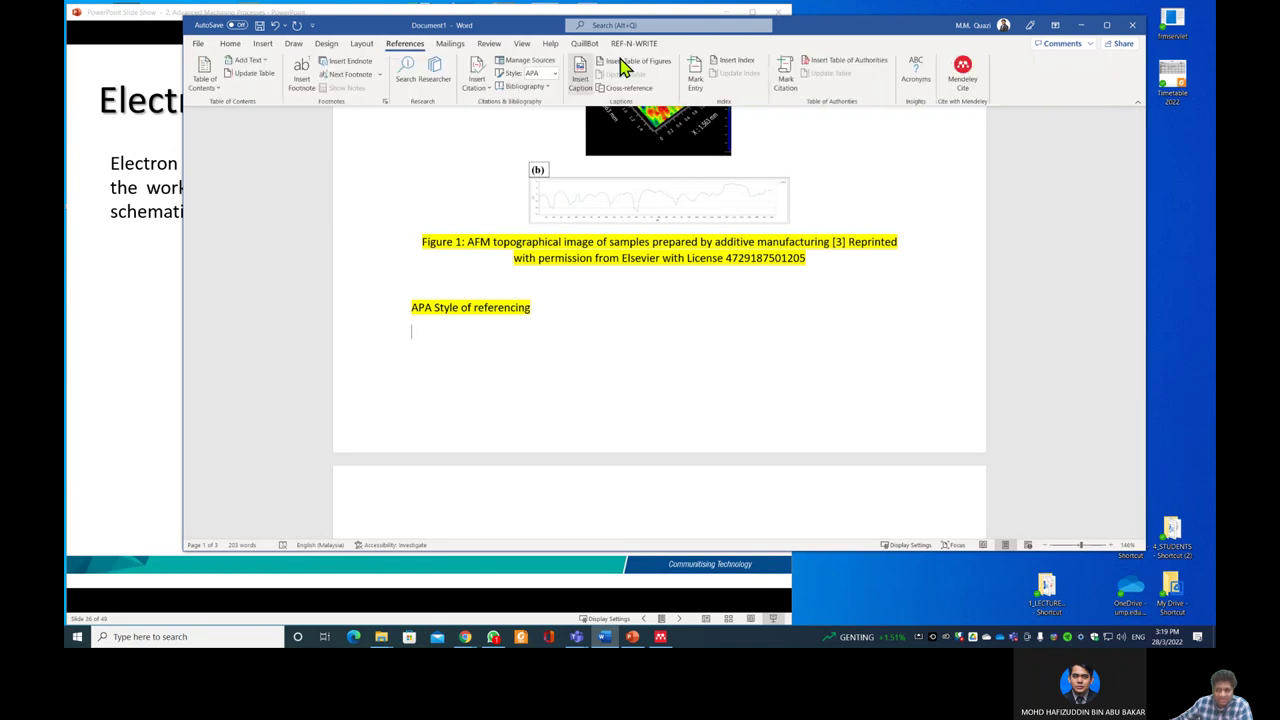
click(964, 78)
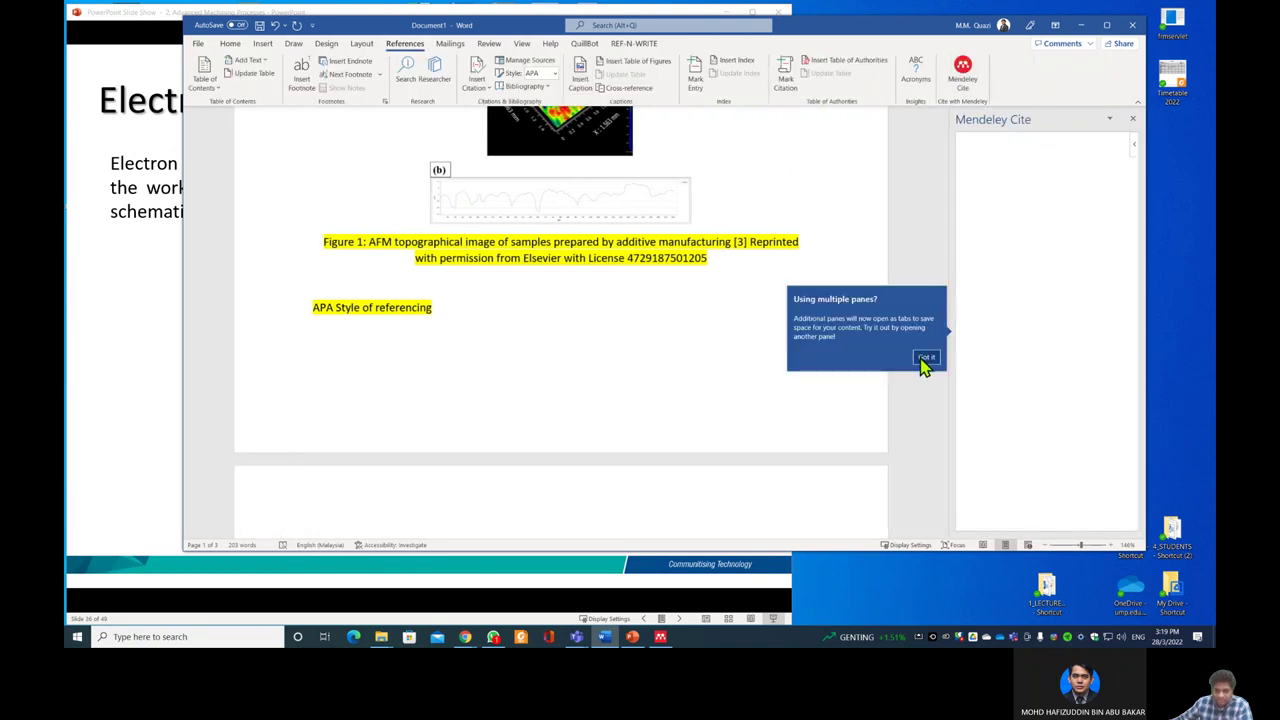
click(926, 357)
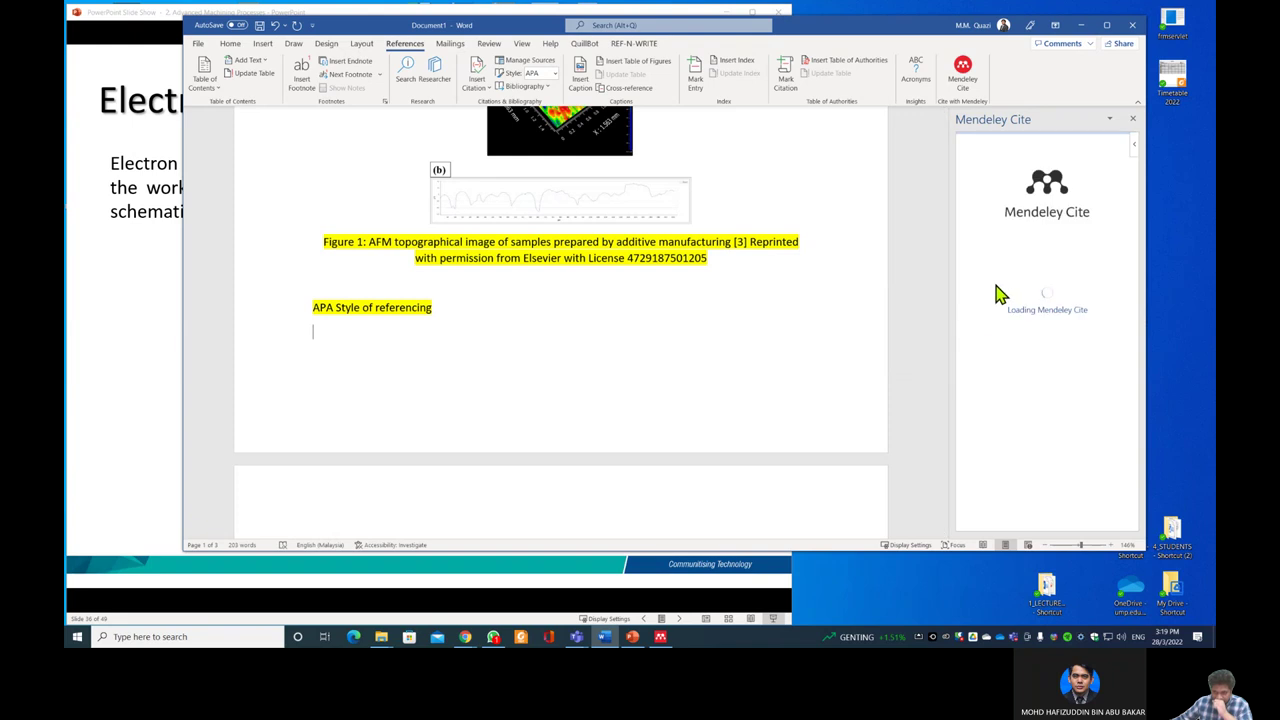
click(1100, 147)
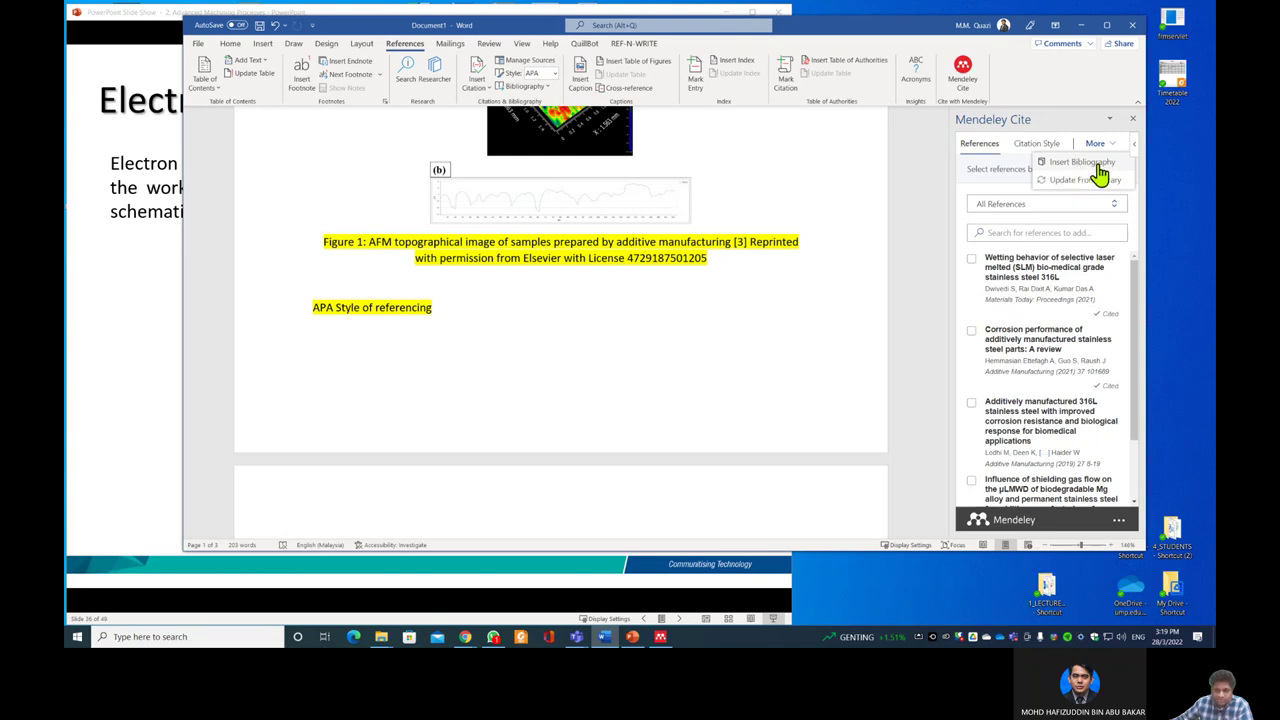
Choose Insert Bibliography, type a heading above the implant paragraph, and delete that paragraph
click(1099, 165)
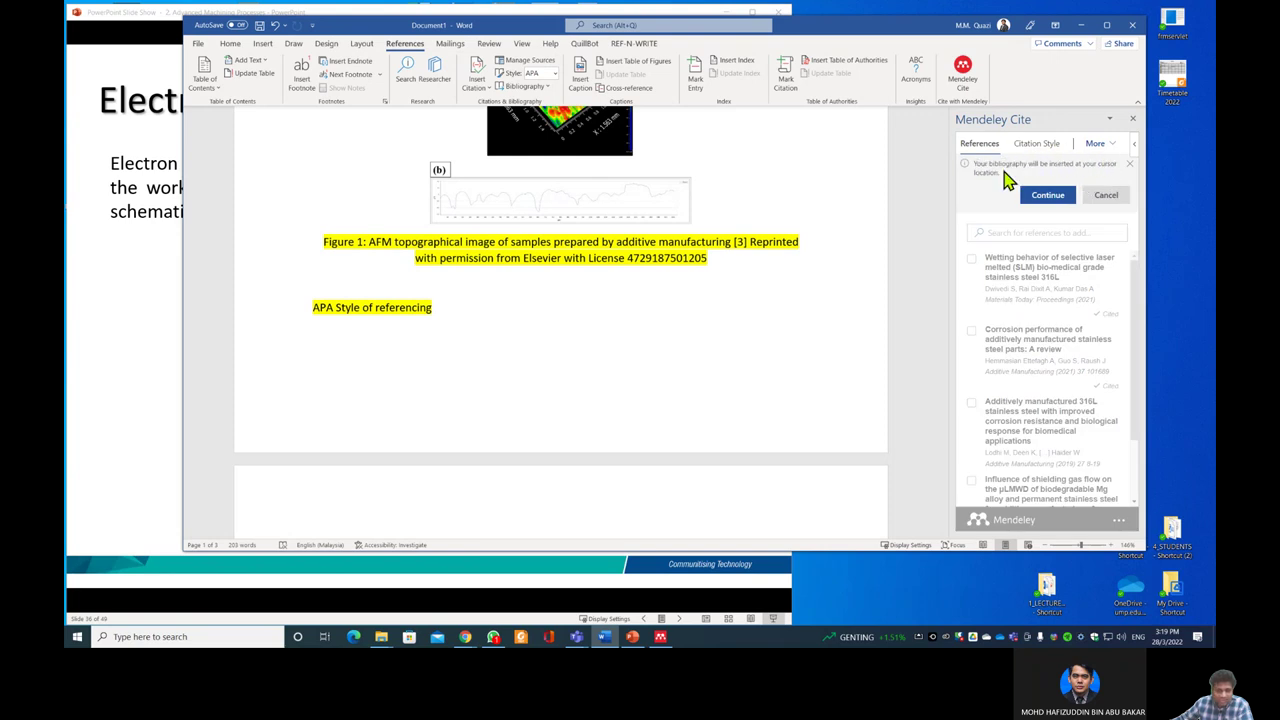
scroll(546, 331, down, 4)
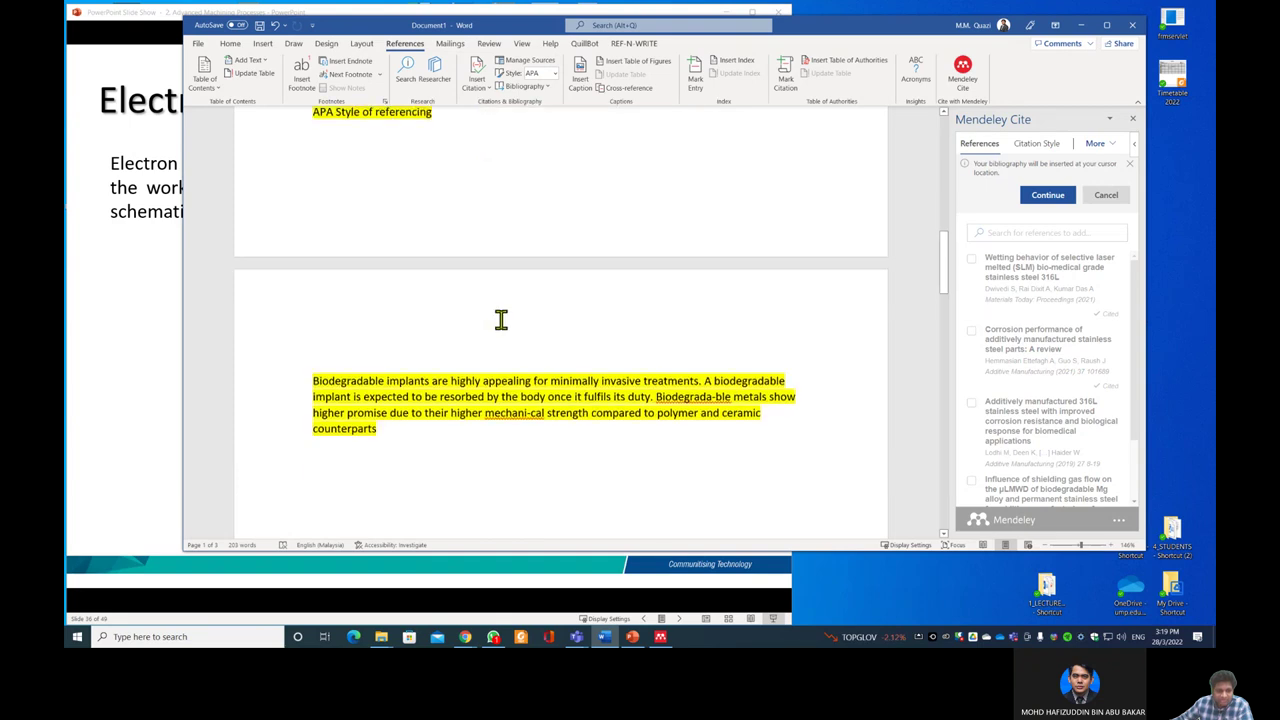
click(329, 347)
text(B)
text(ibliography)
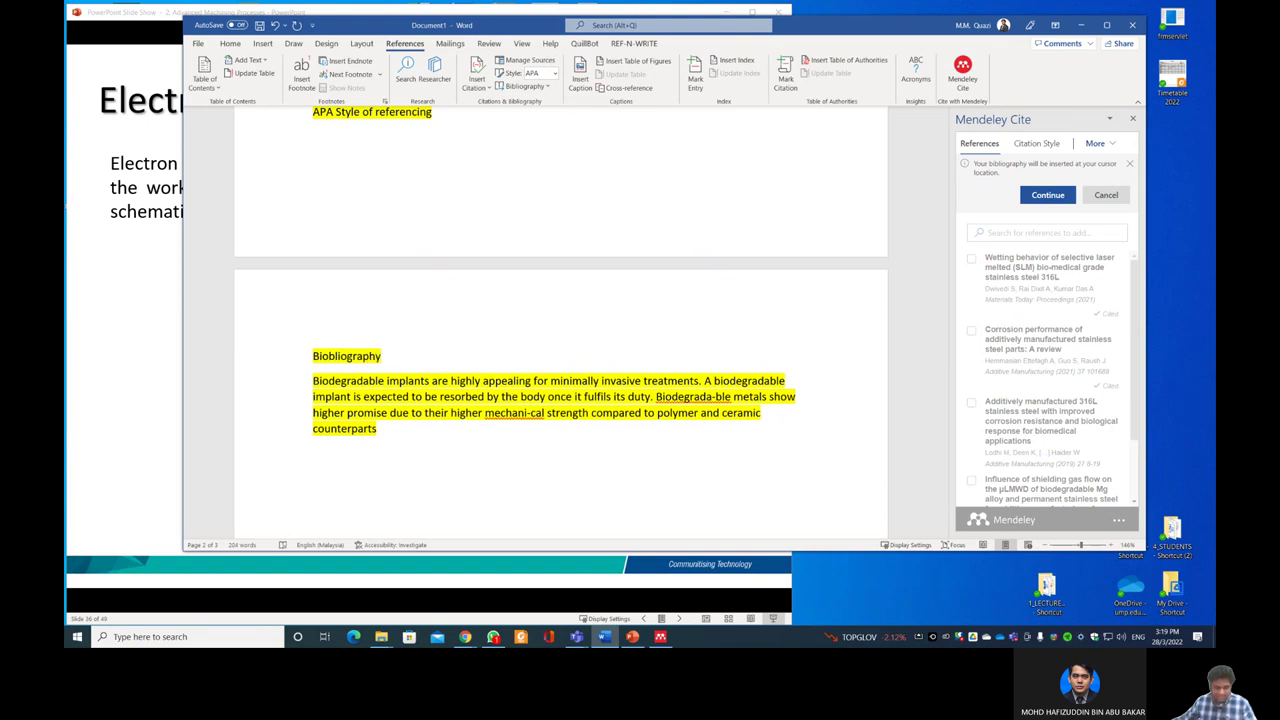
triple_click(311, 381)
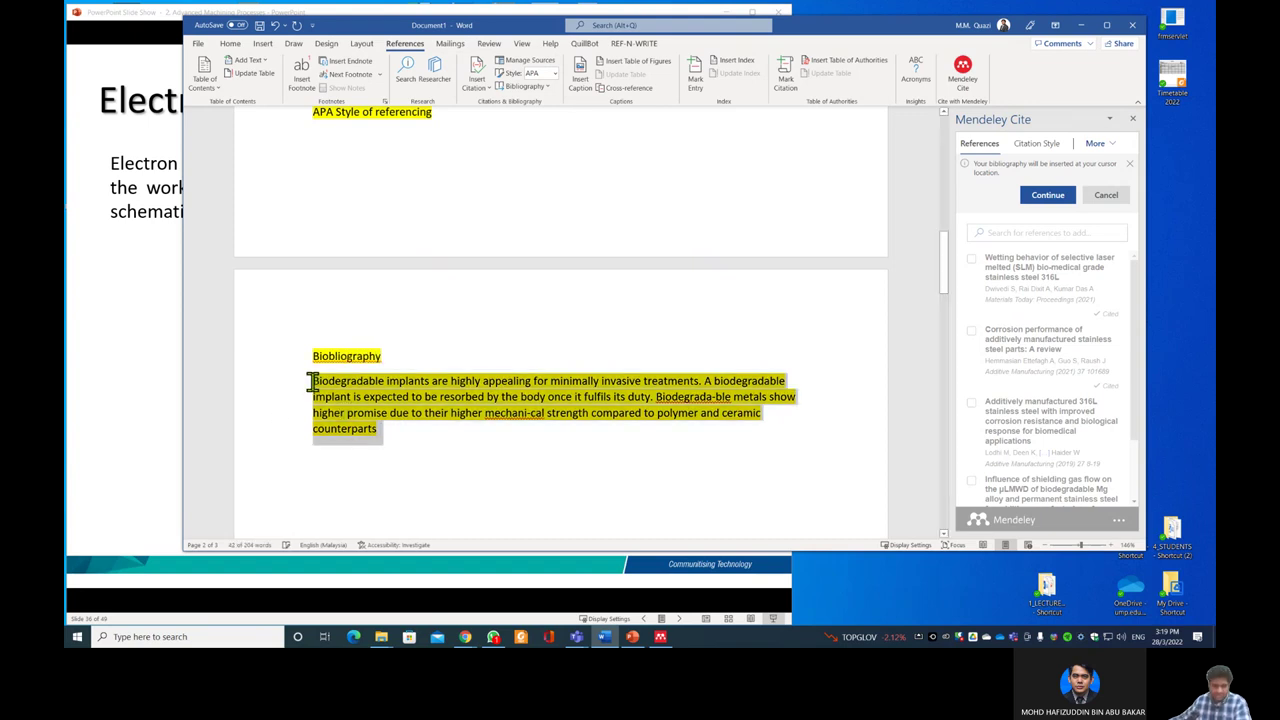
key(BackSpace)
Correct the heading to 'Bibliography:' and insert the three-entry numbered Mendeley bibliography beneath it
right_click(377, 360)
click(418, 374)
text(:)
key(Return)
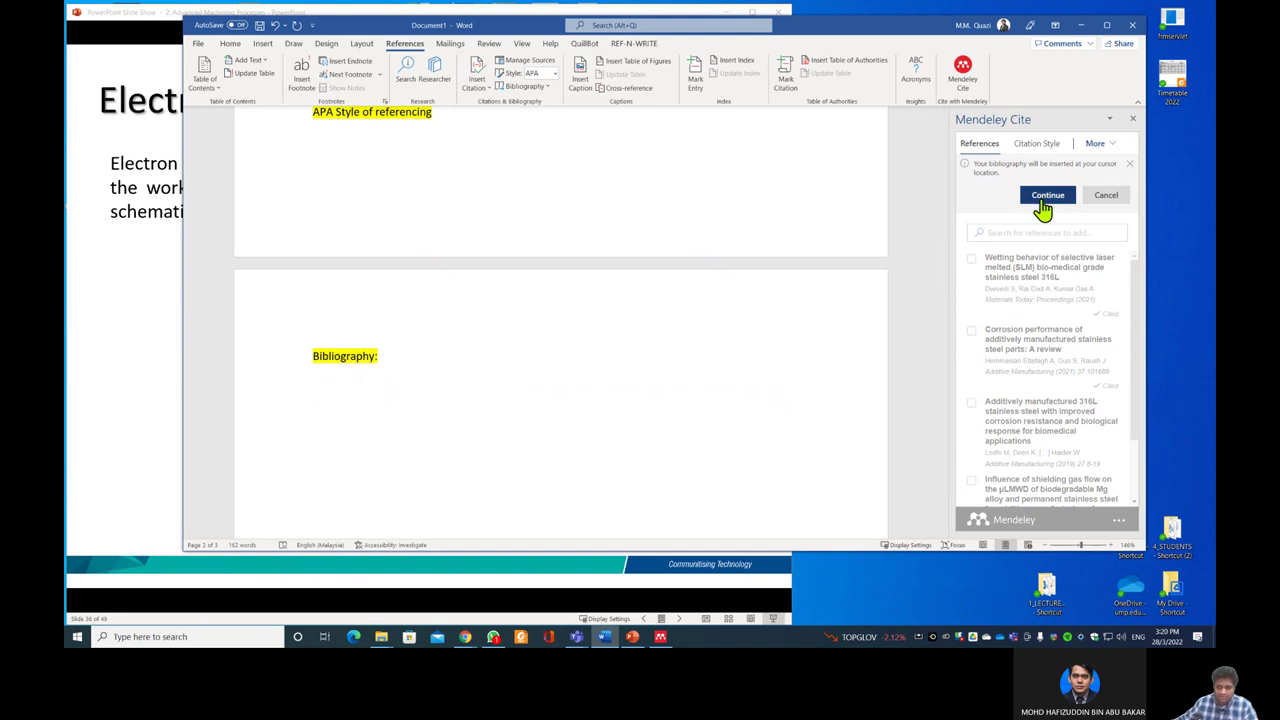
click(1045, 200)
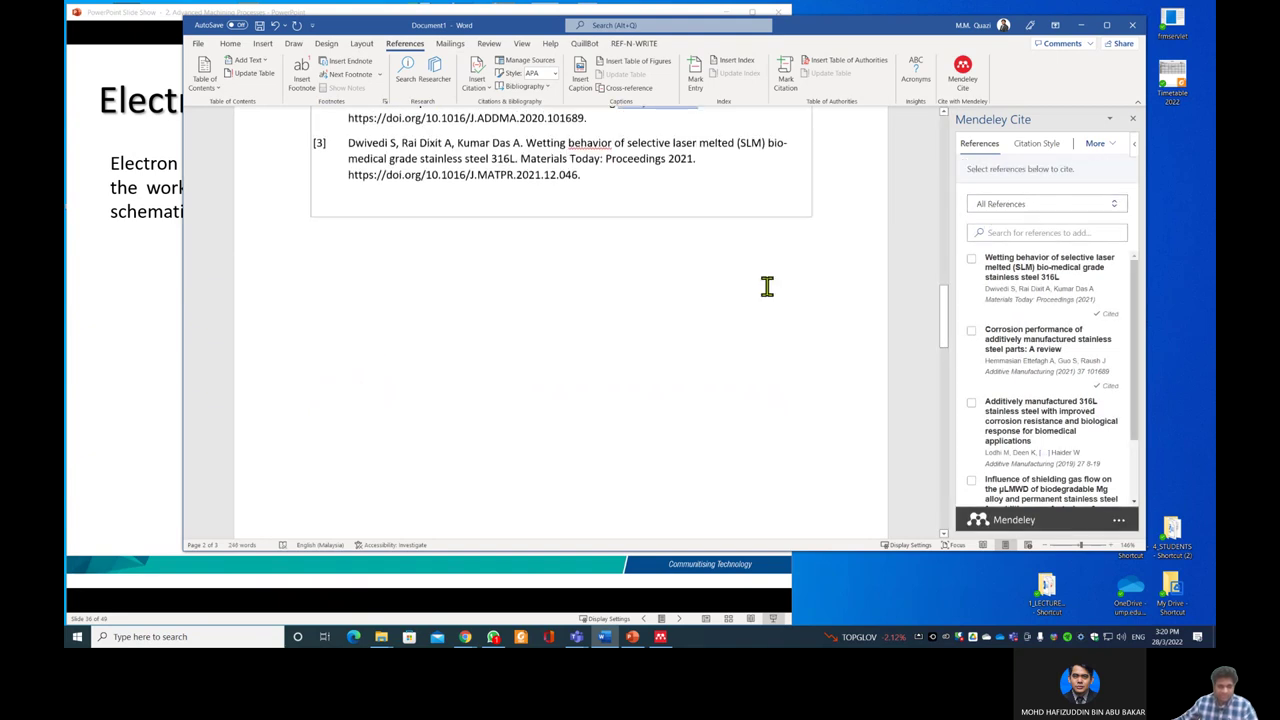
Scroll through the document to review the text and the new three-entry bibliography
scroll(740, 310, up, 3)
scroll(646, 386, up, 3)
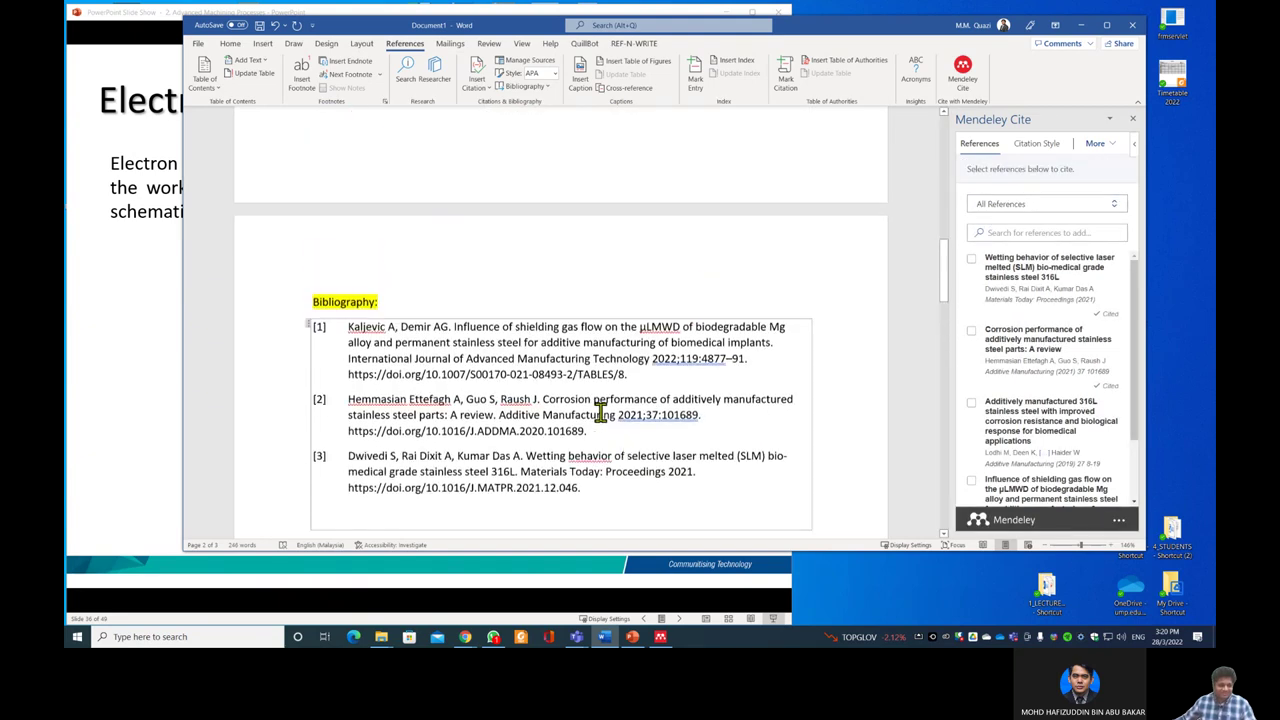
ctrl+scroll(551, 414, down, 1)
ctrl+scroll(551, 414, down, 4)
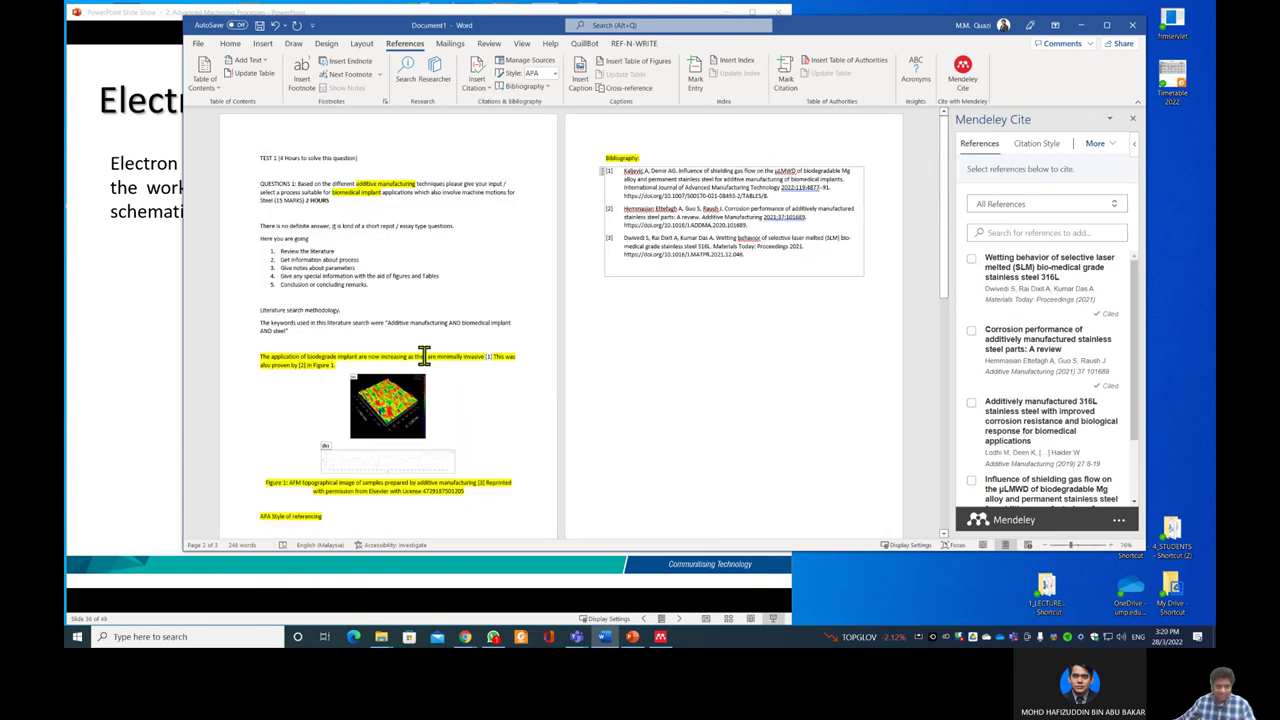
scroll(425, 356, down, 1)
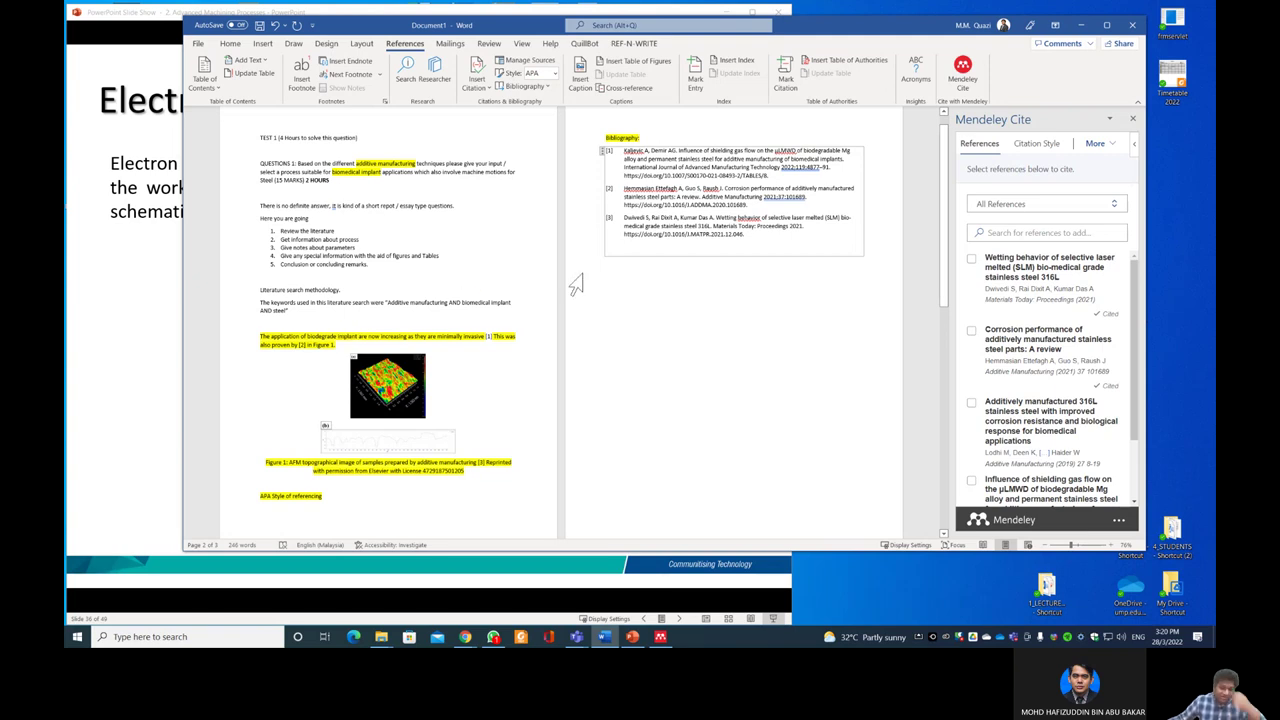
Bold the 'TEST 1' title line and add a 'TEST 2' line beneath it
drag(259, 137, 364, 137)
key(ctrl+b)
click(365, 137)
key(Return)
text(TEST 2)
key(Return)
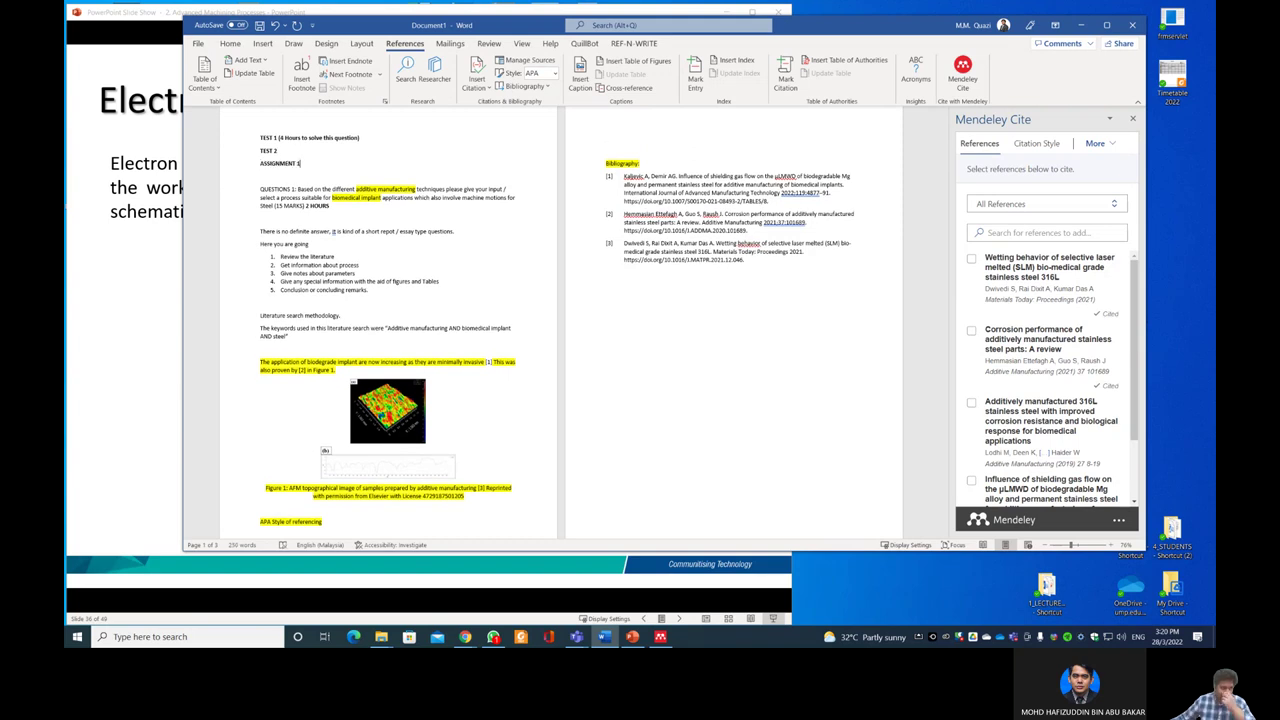
drag(302, 164, 260, 137)
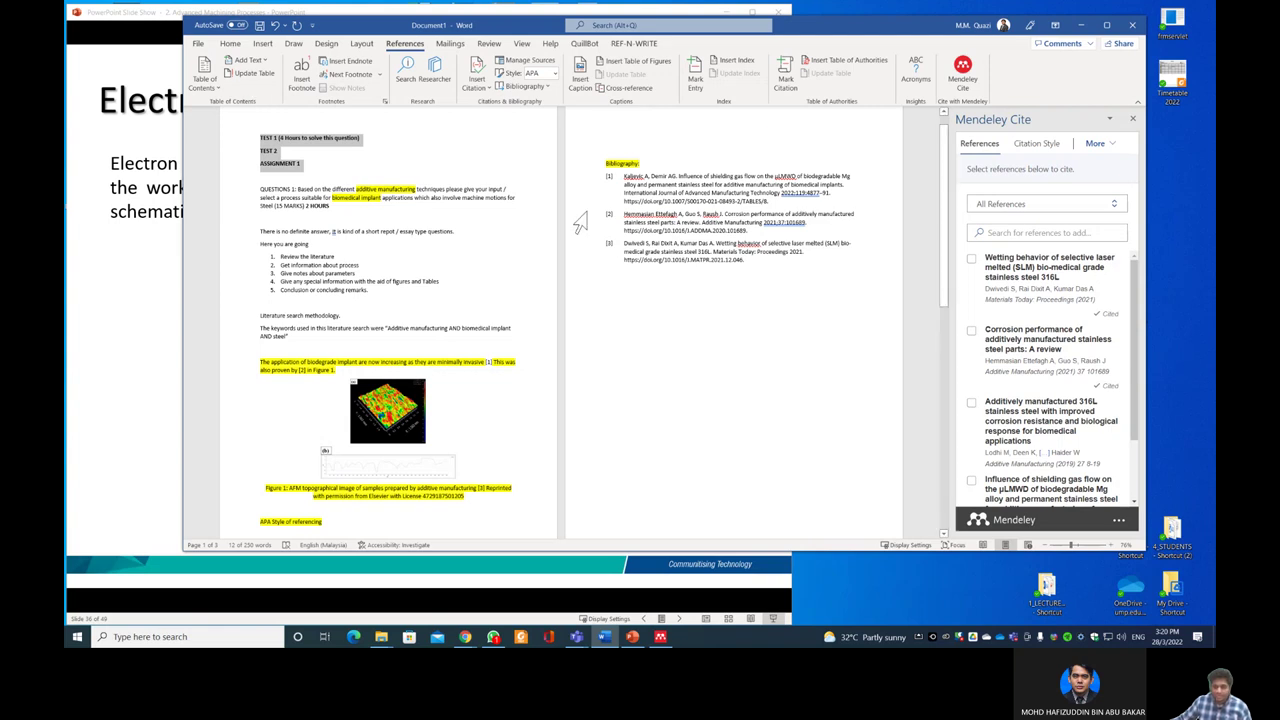
Raise the zoom from 76% to 85% so one page fills the window
scroll(666, 234, down, 6)
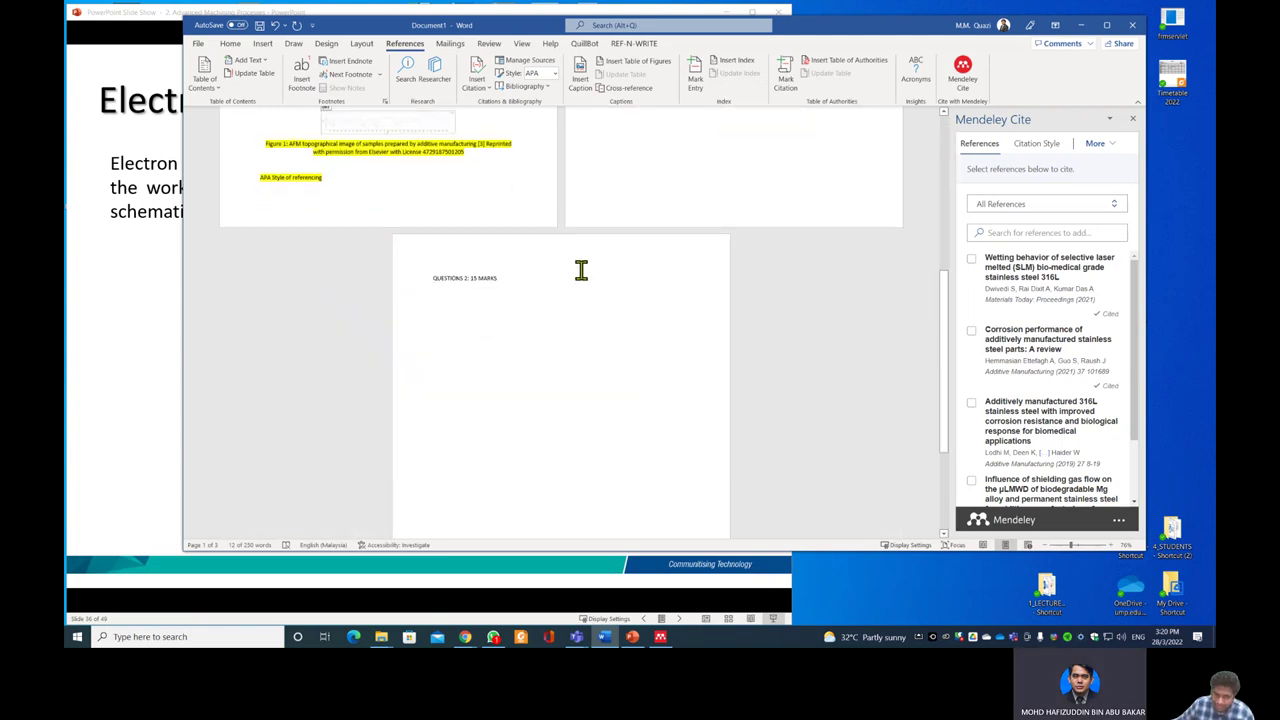
scroll(566, 277, up, 6)
scroll(566, 280, down, 1)
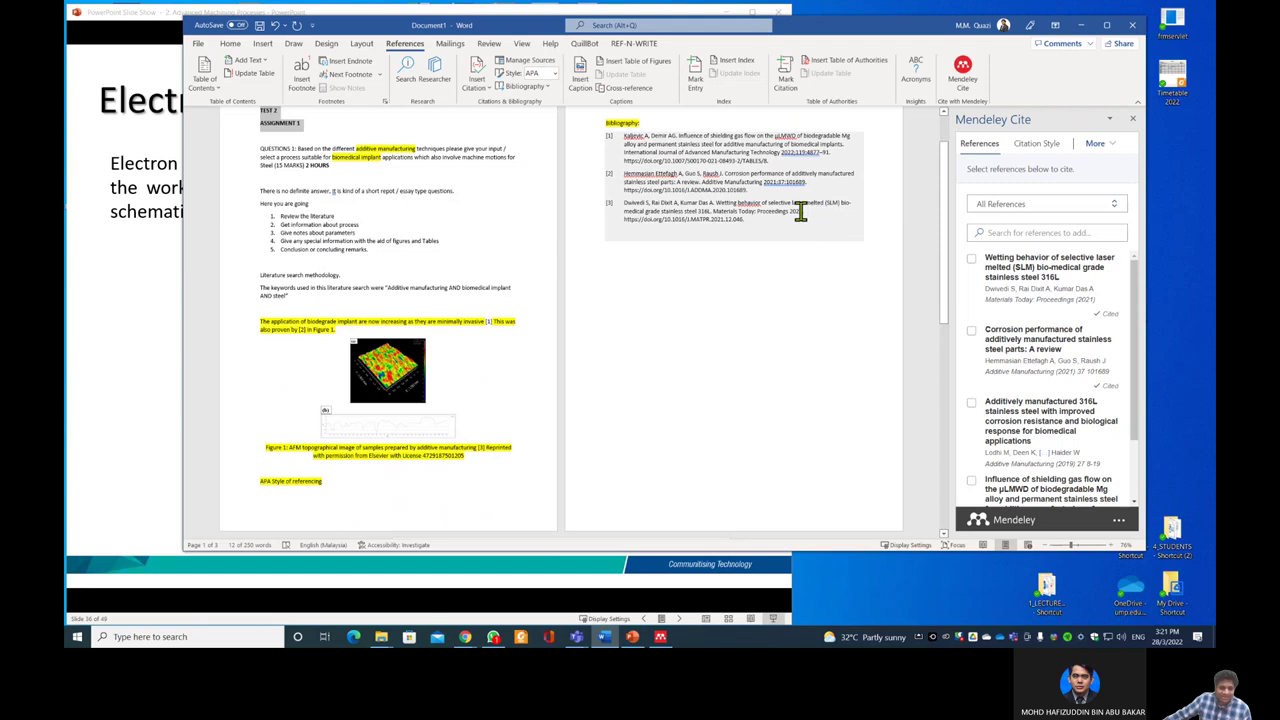
scroll(633, 307, up, 2)
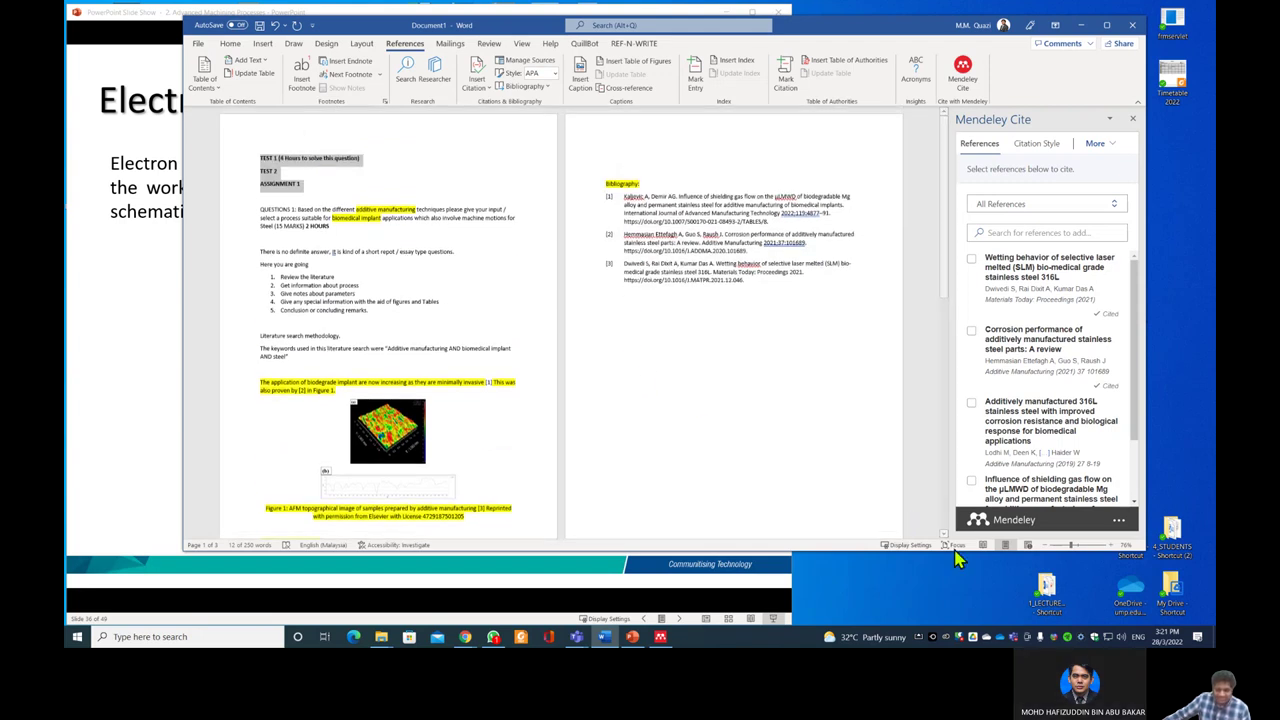
click(1074, 546)
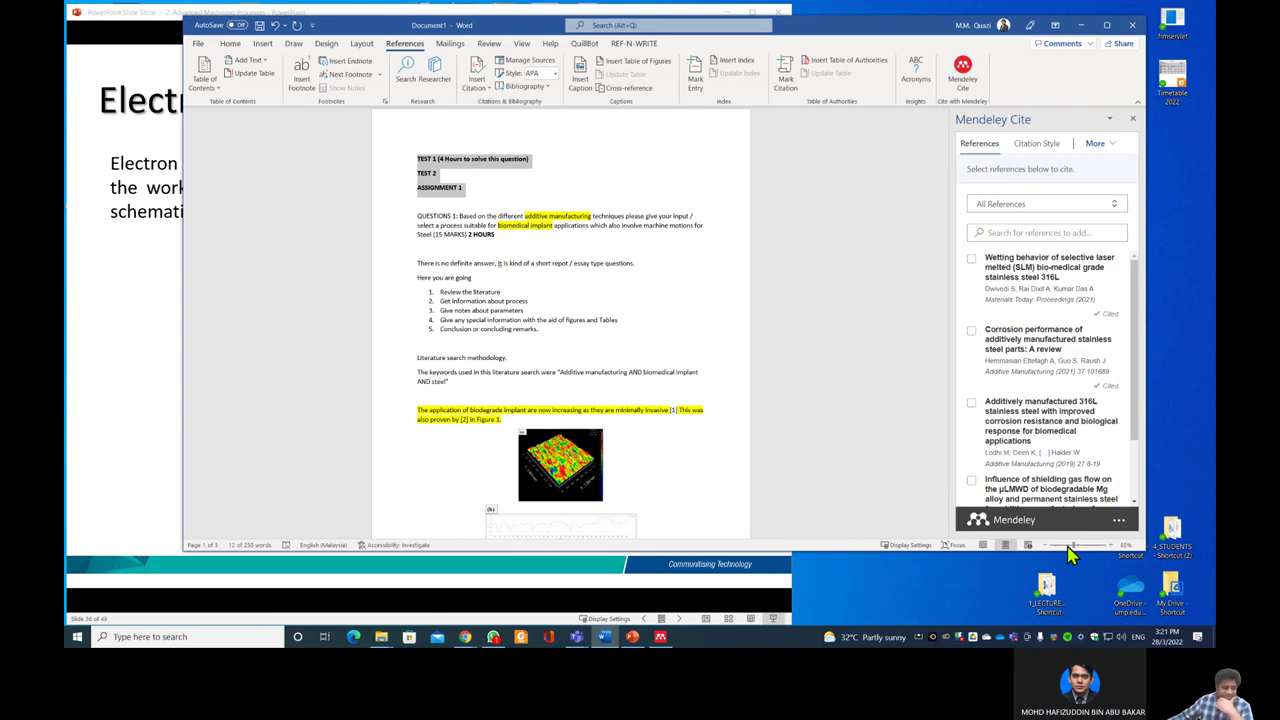
click(178, 636)
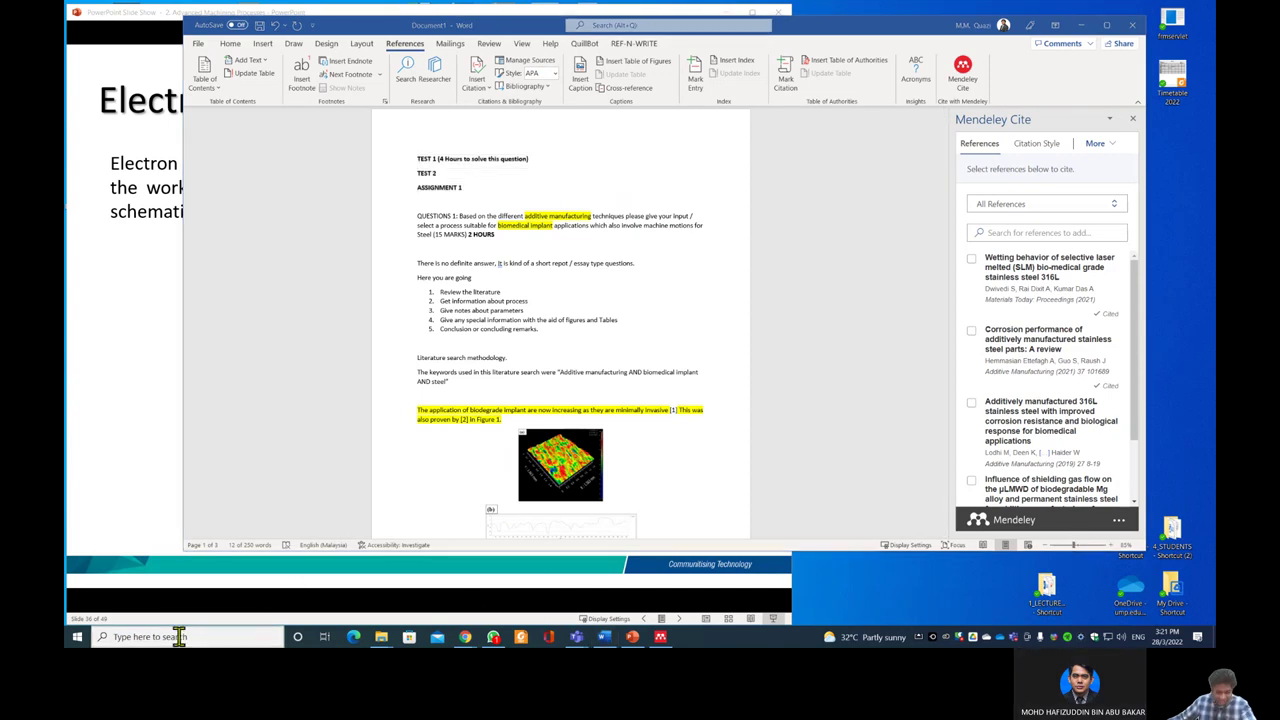
text(caln)
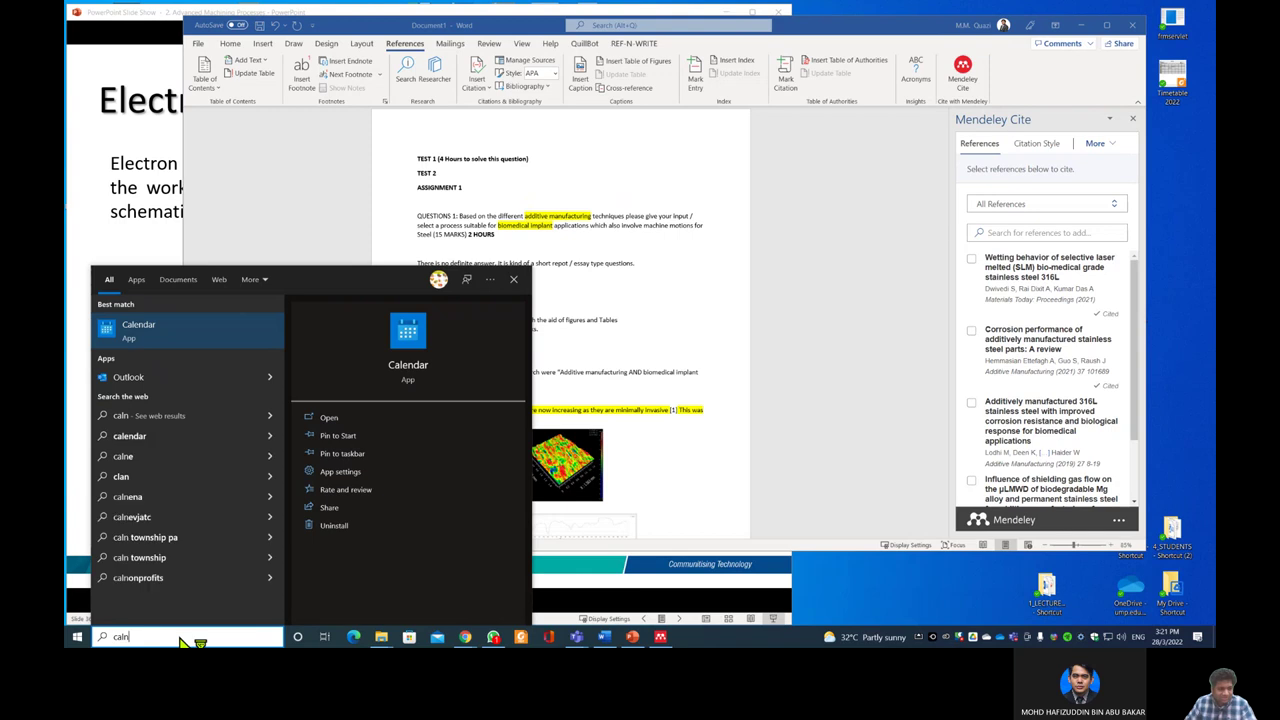
key(Return)
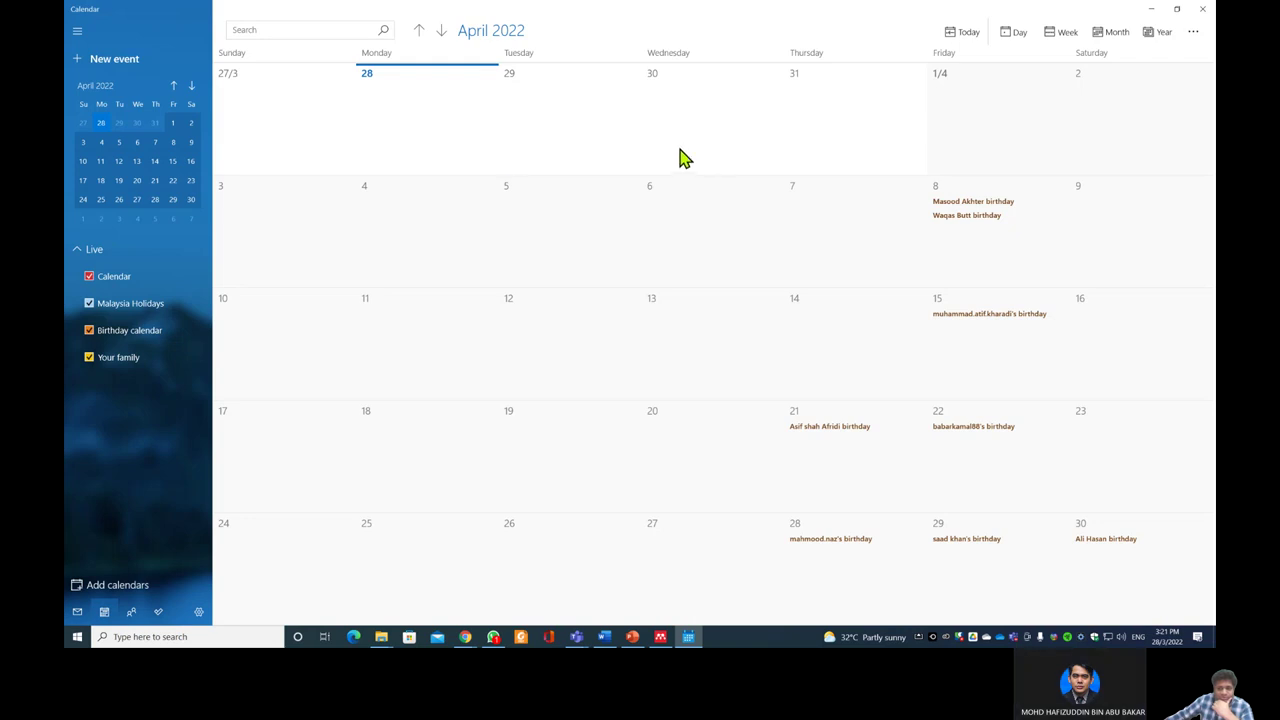
scroll(630, 135, up, 1)
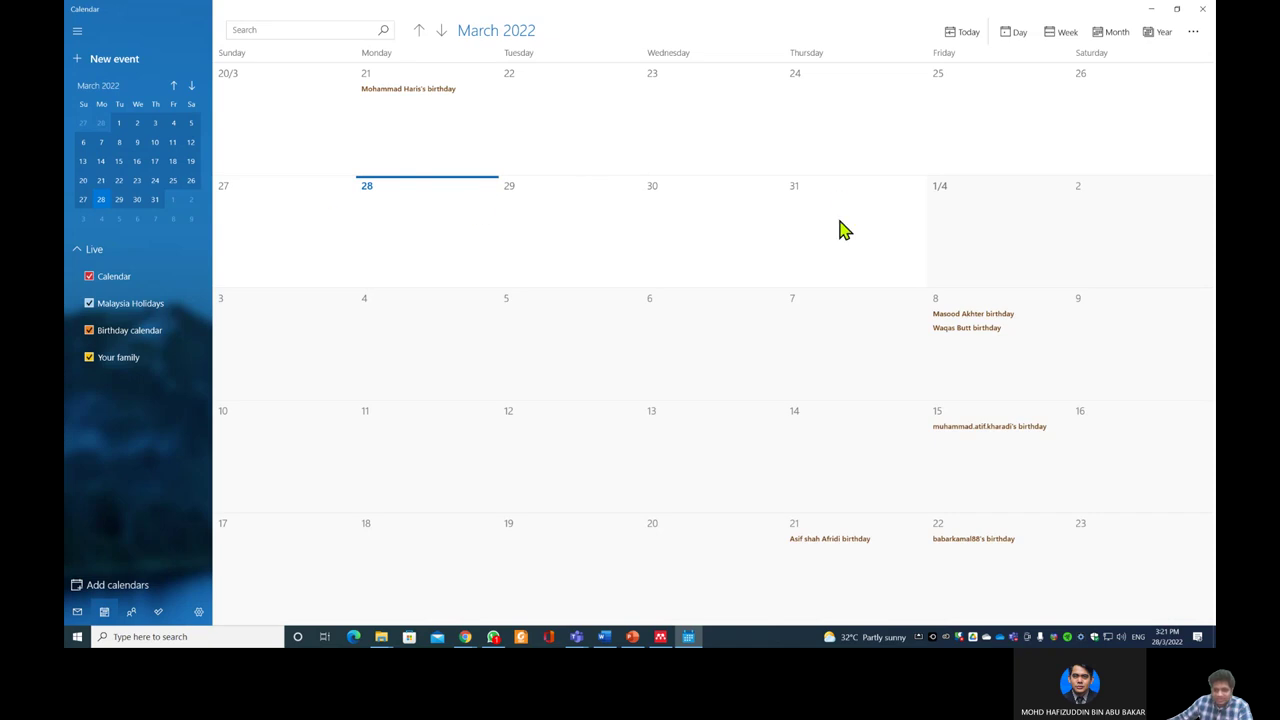
scroll(840, 443, down, 1)
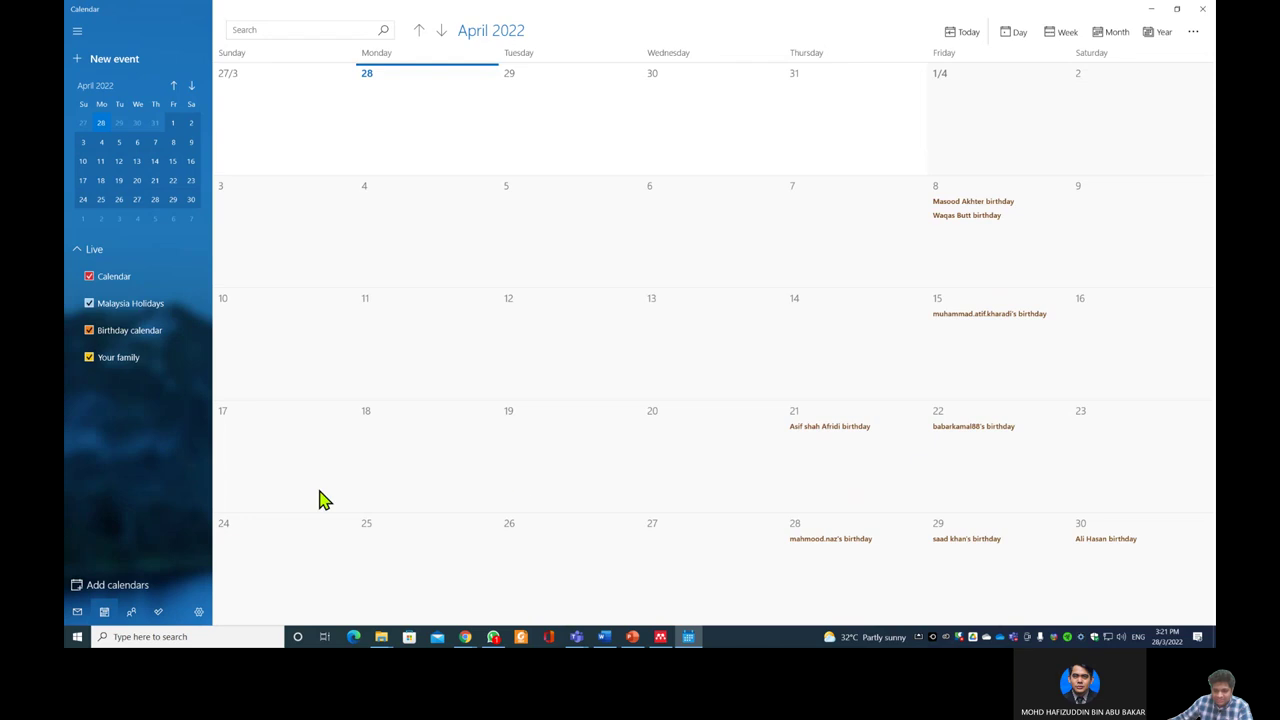
click(1078, 540)
click(1072, 536)
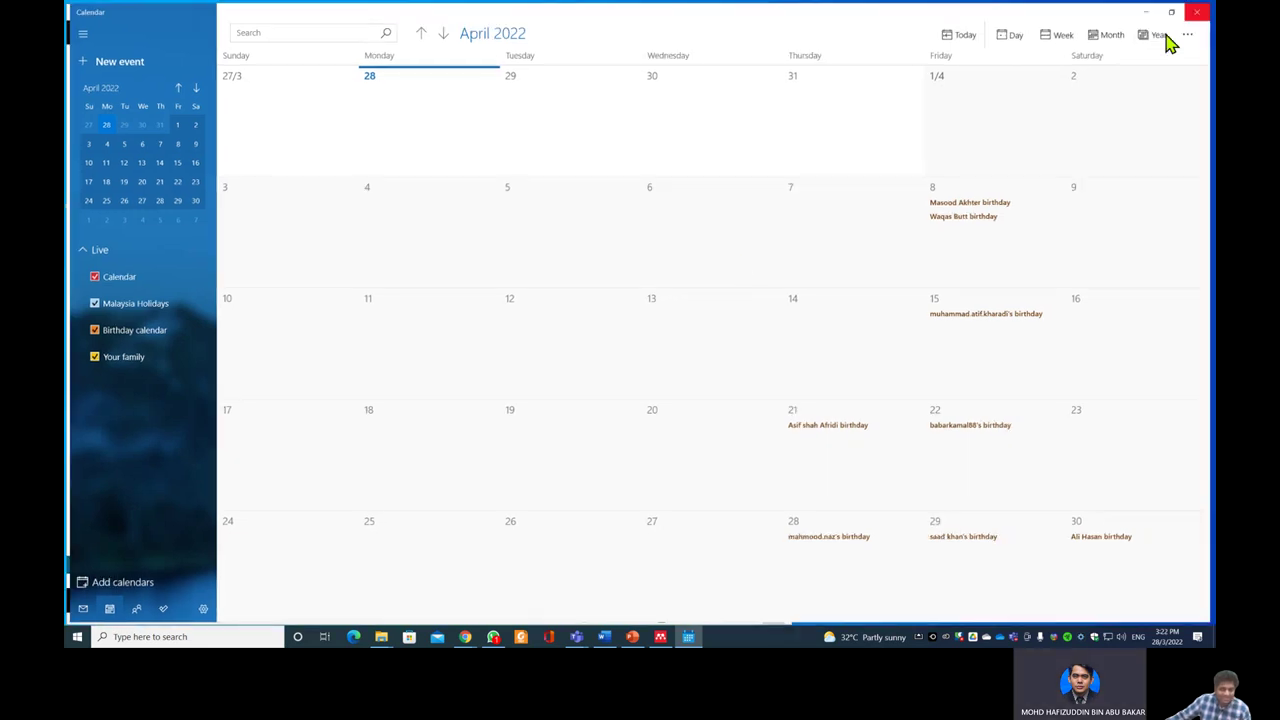
click(1202, 9)
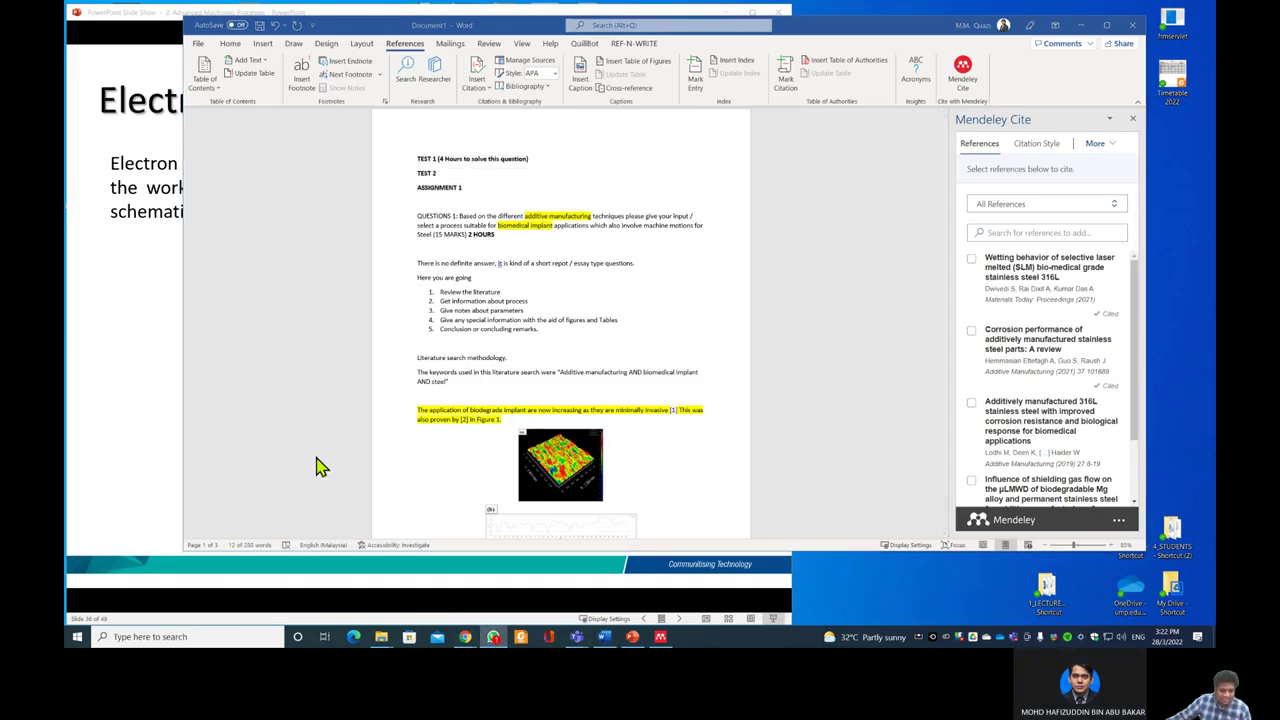
Save the document to the desktop as 'HOW TO CITE PAPERS IN YOUR TEST AND ASSIGNMENT', then show the PowerPoint slide
mouse_move(465, 637)
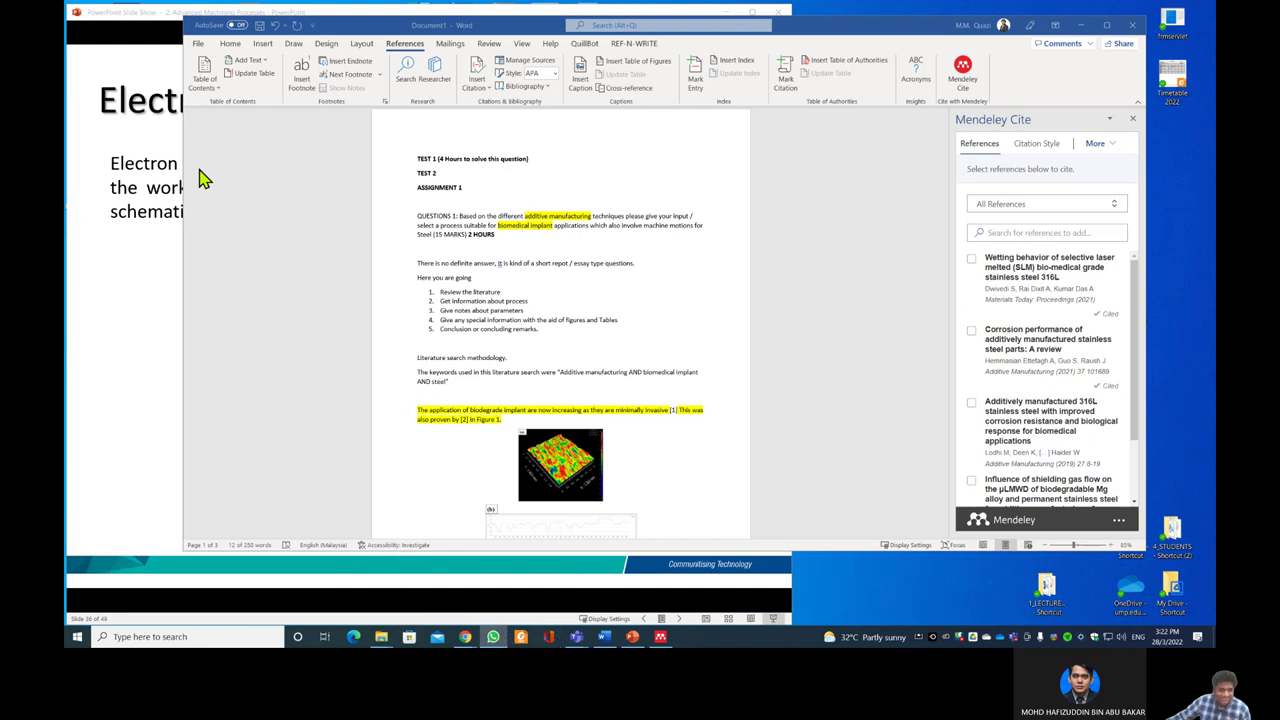
click(645, 303)
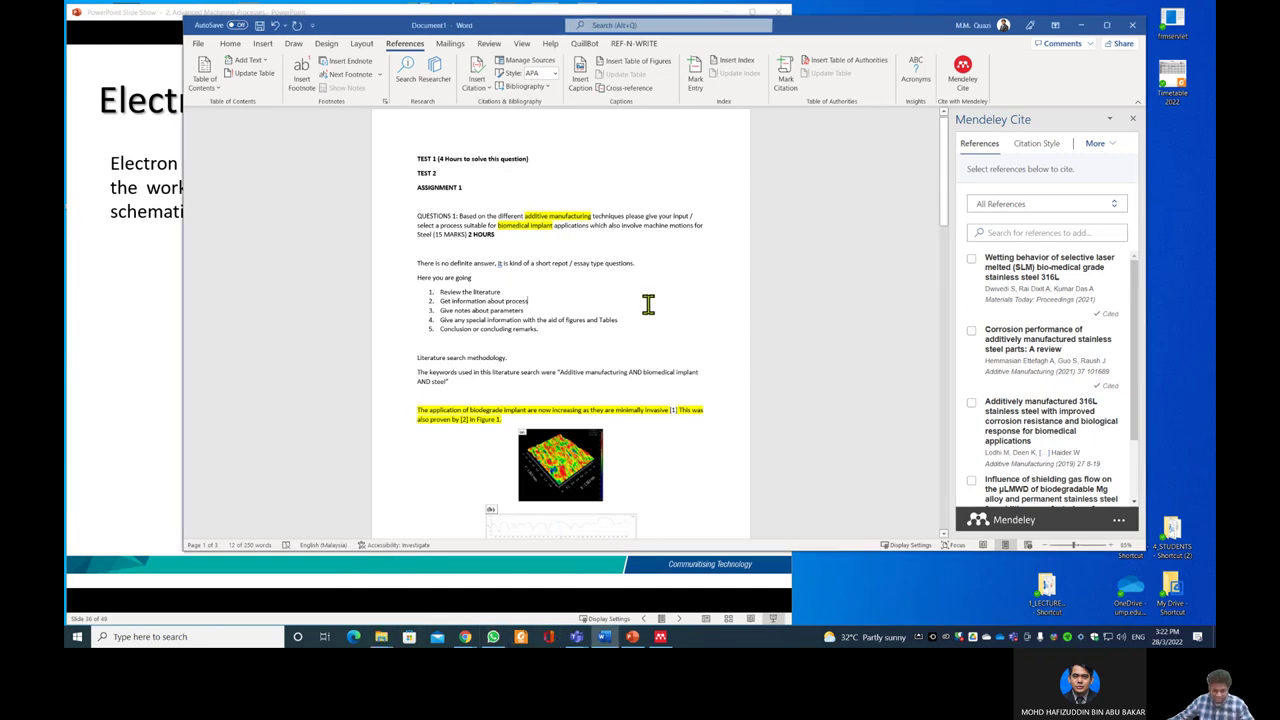
key(ctrl+s)
click(640, 310)
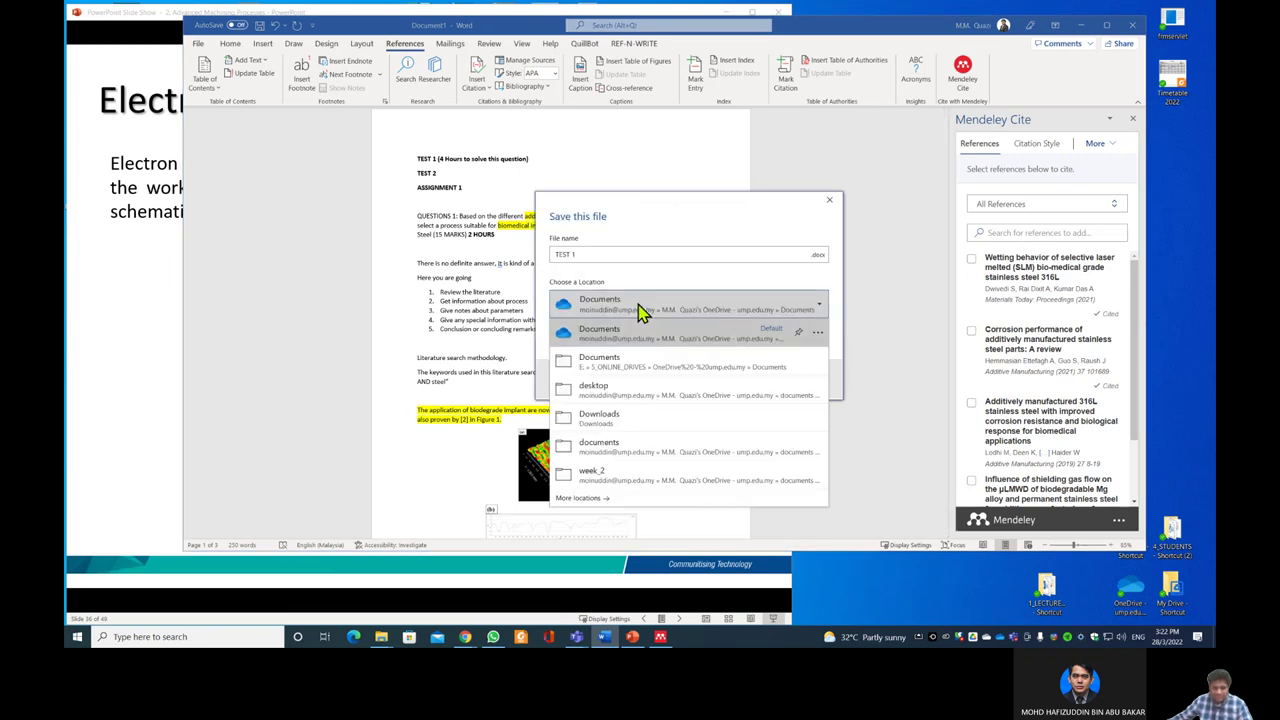
click(637, 365)
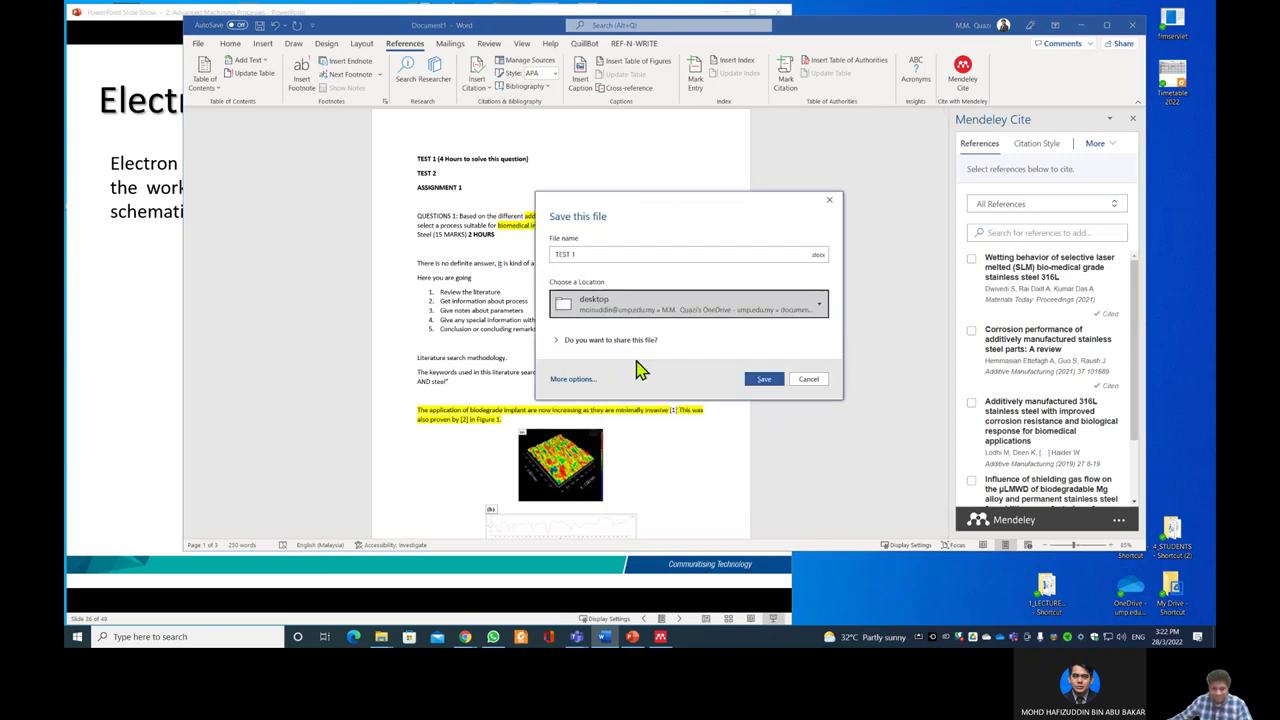
click(614, 254)
text(HOW TO CITE PAPERS IN YOUR)
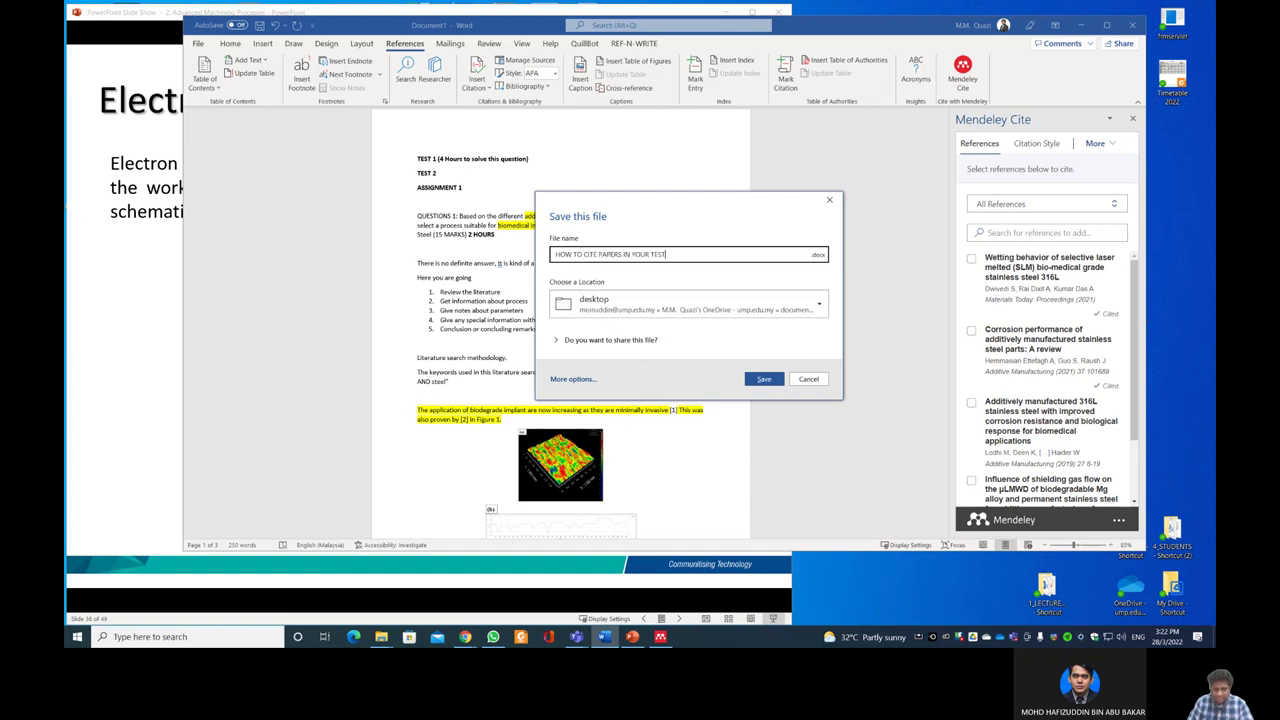
text(TEST AND ASSIGNMENT)
click(757, 384)
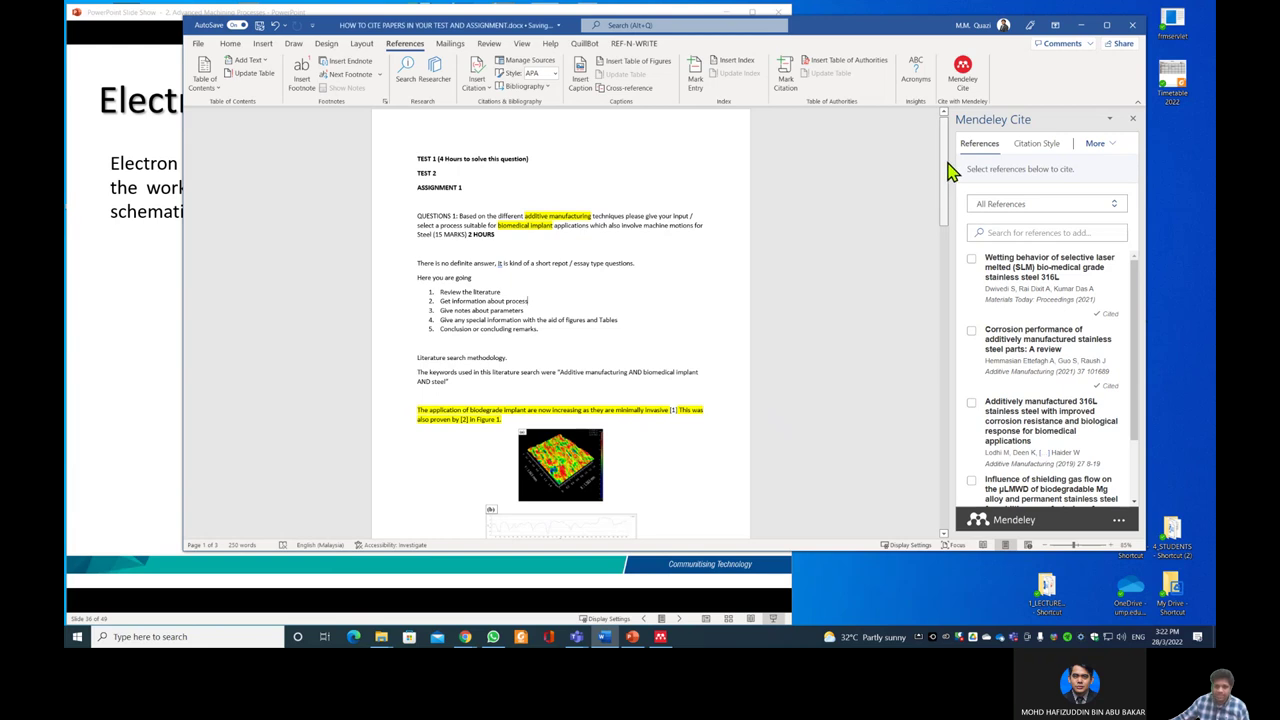
drag(946, 176, 943, 184)
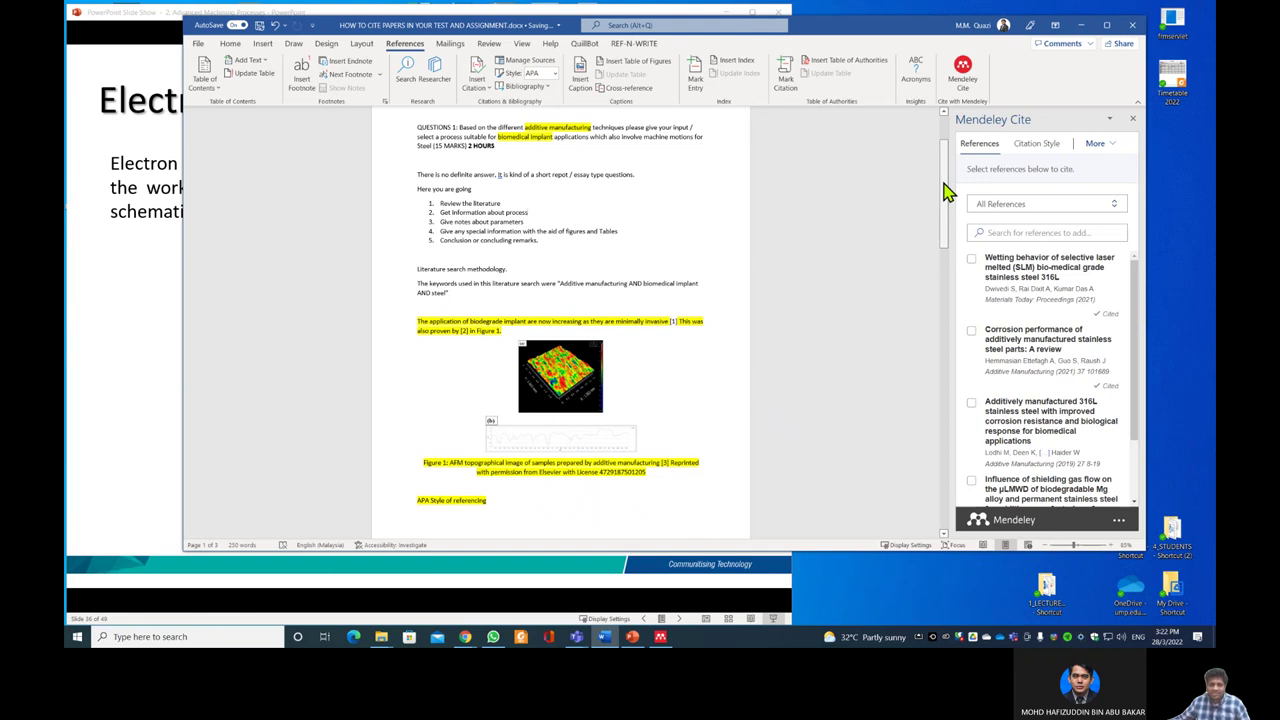
click(160, 200)
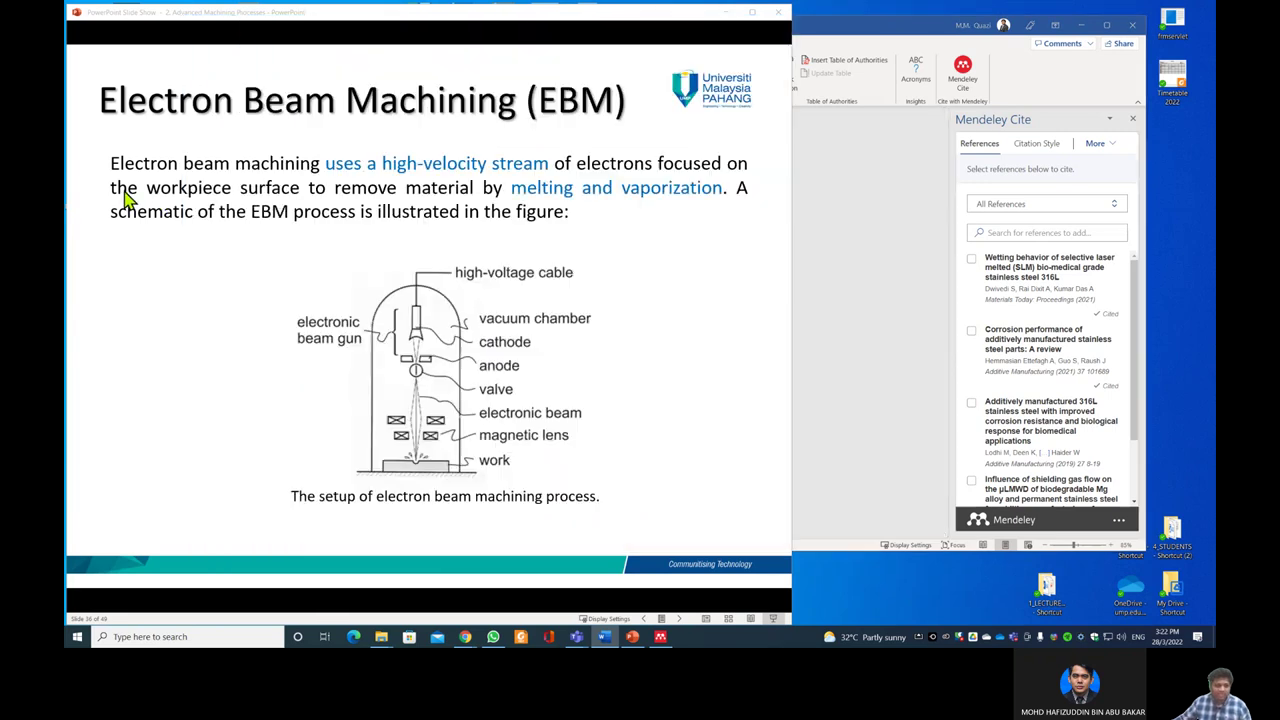